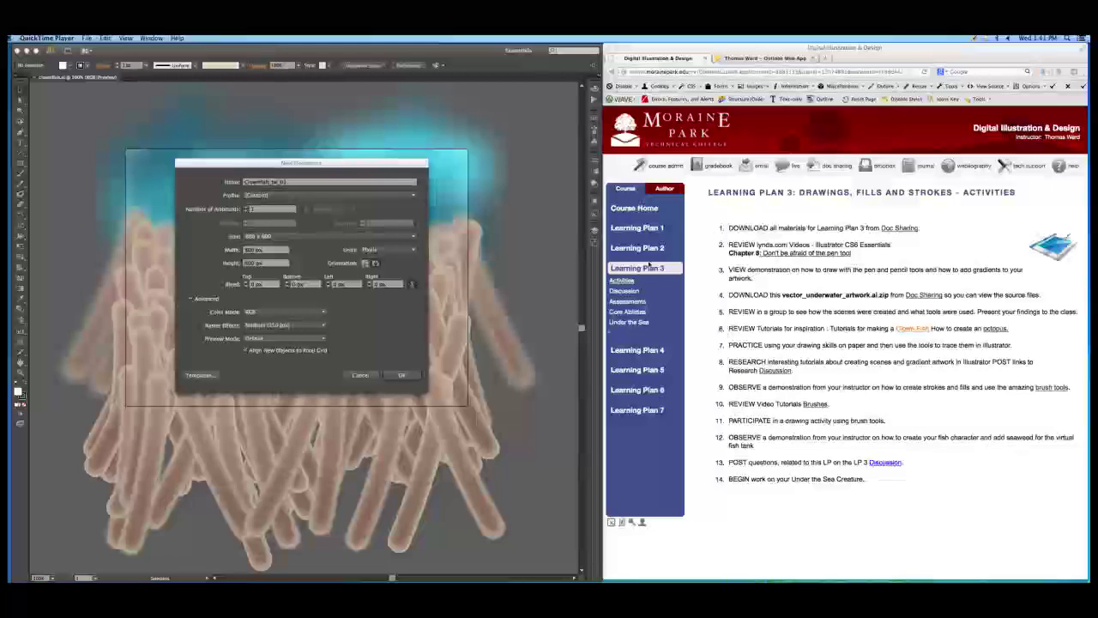
- Open the Clown Fish tutorial link from Learning Plan 3 in a new tab and bring up its complete article
left_click(913, 330)
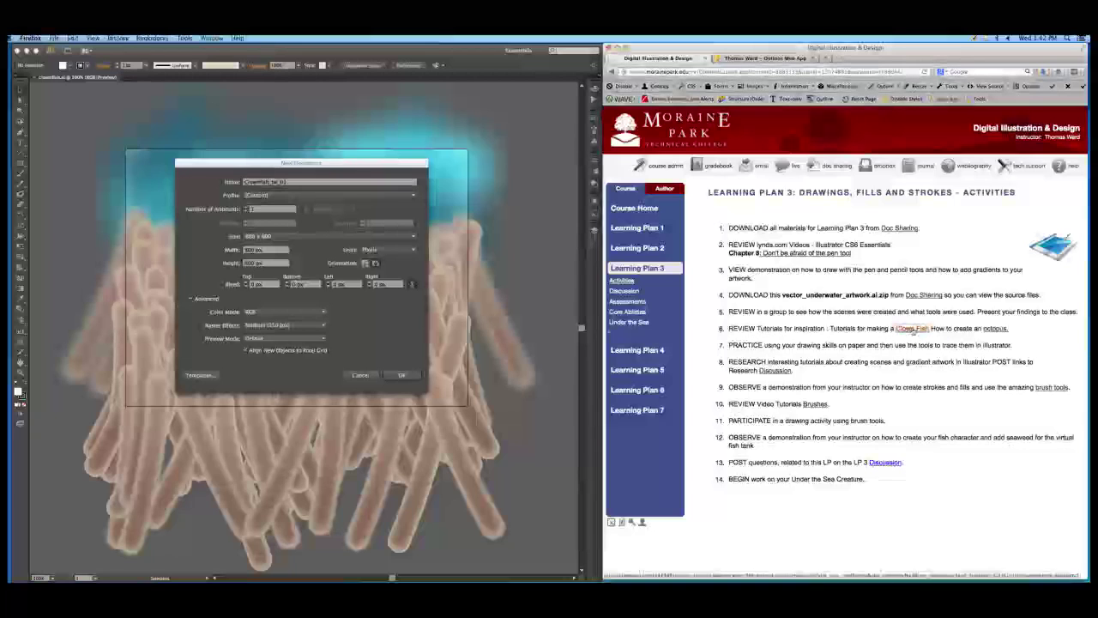
right_click(915, 330)
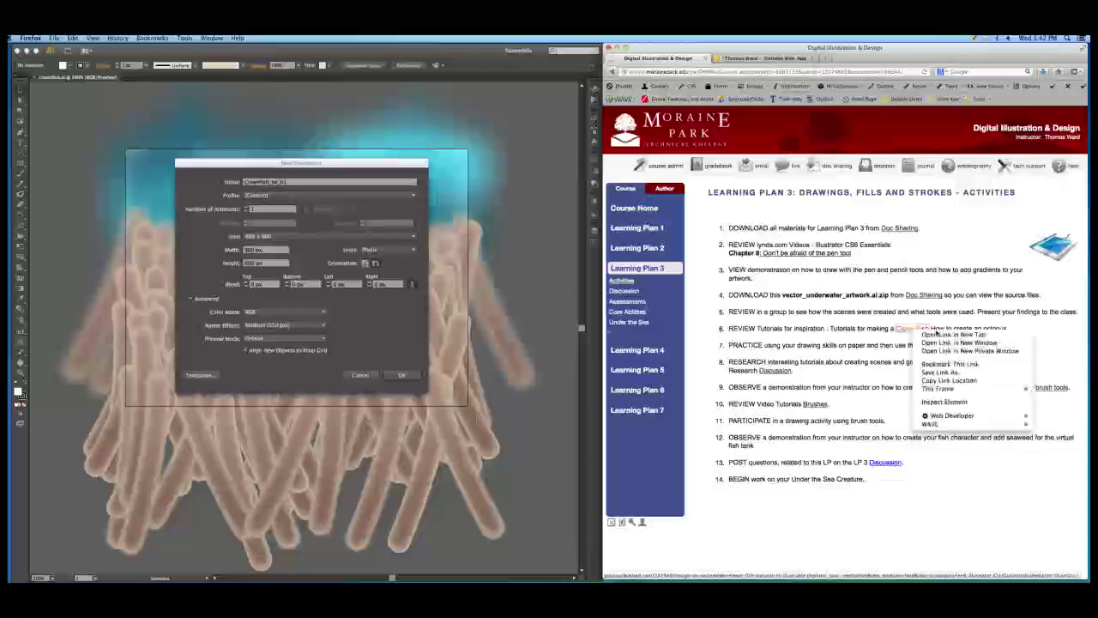
left_click(935, 335)
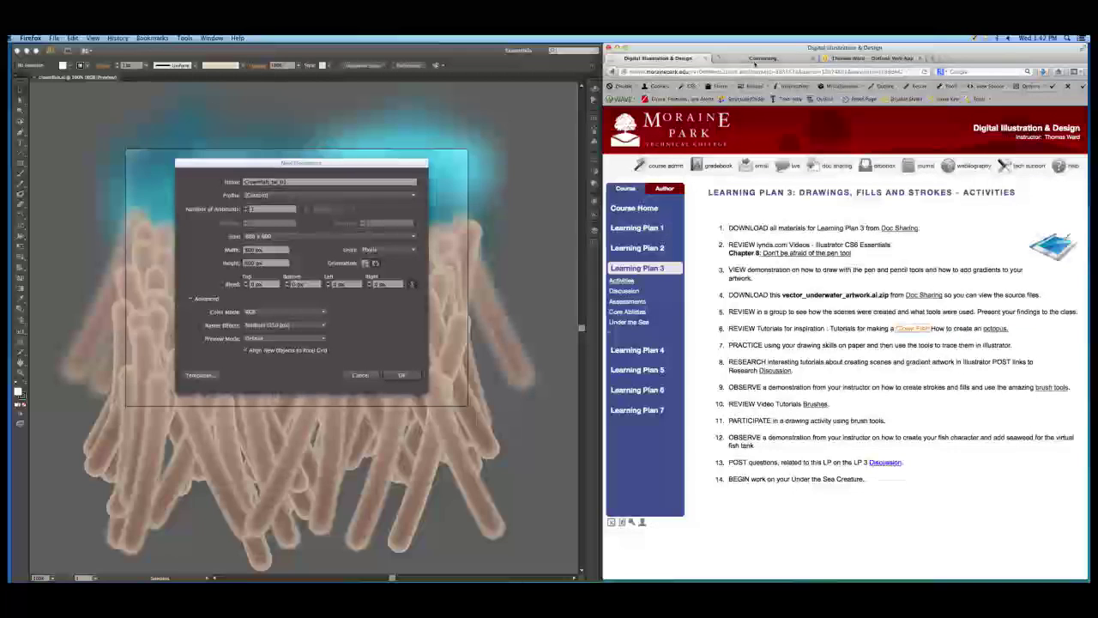
left_click(758, 59)
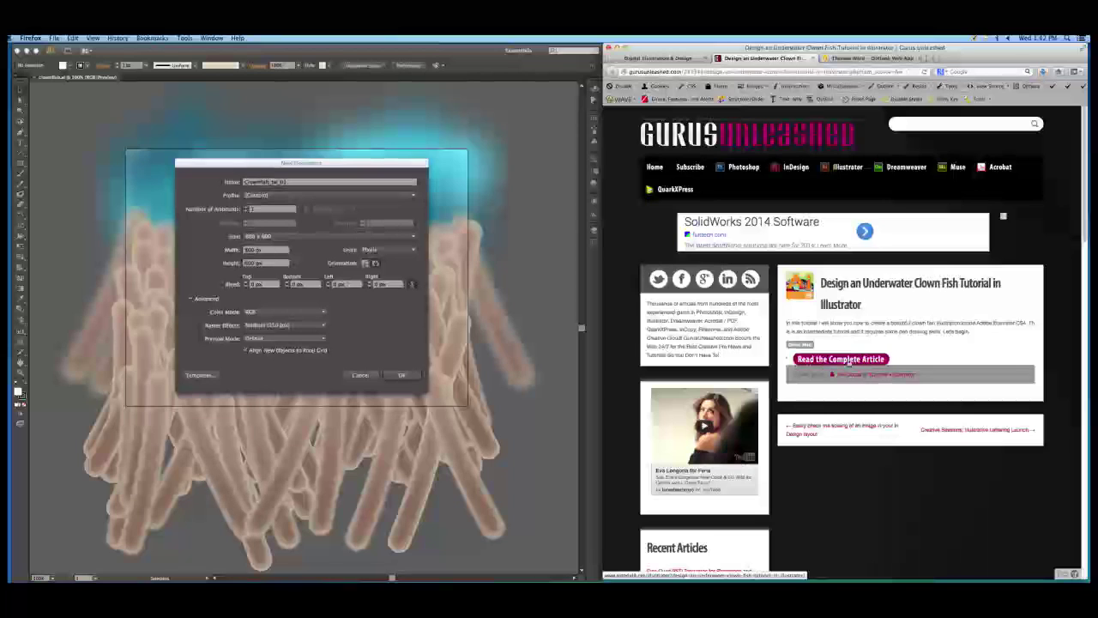
left_click(848, 362)
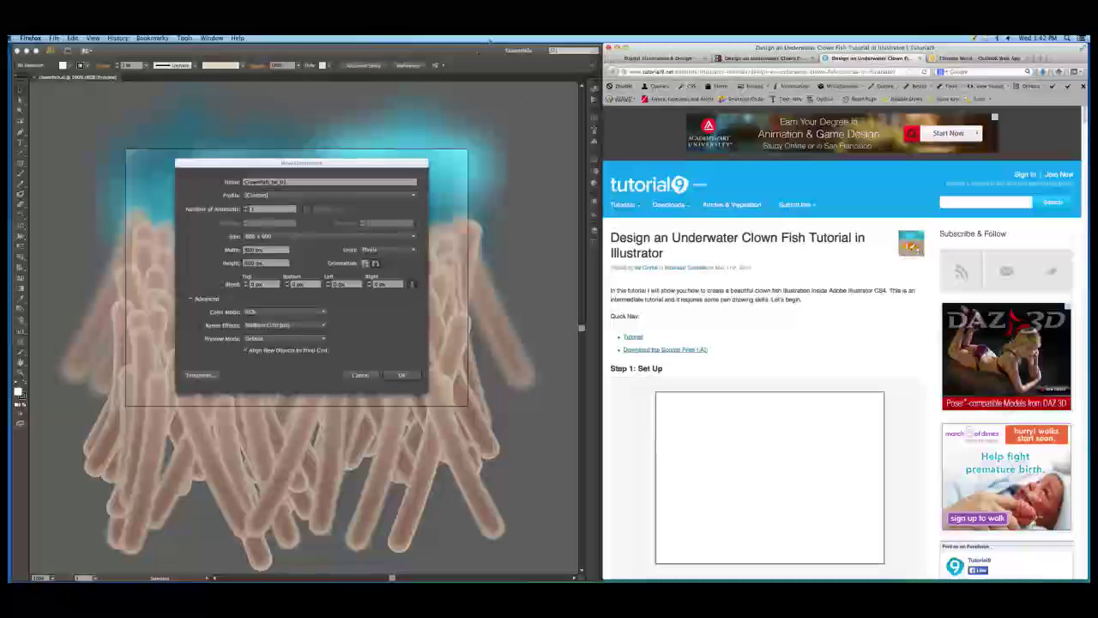
- Switch to Illustrator and create the new RGB document at 800 x 600 px
left_click(367, 165)
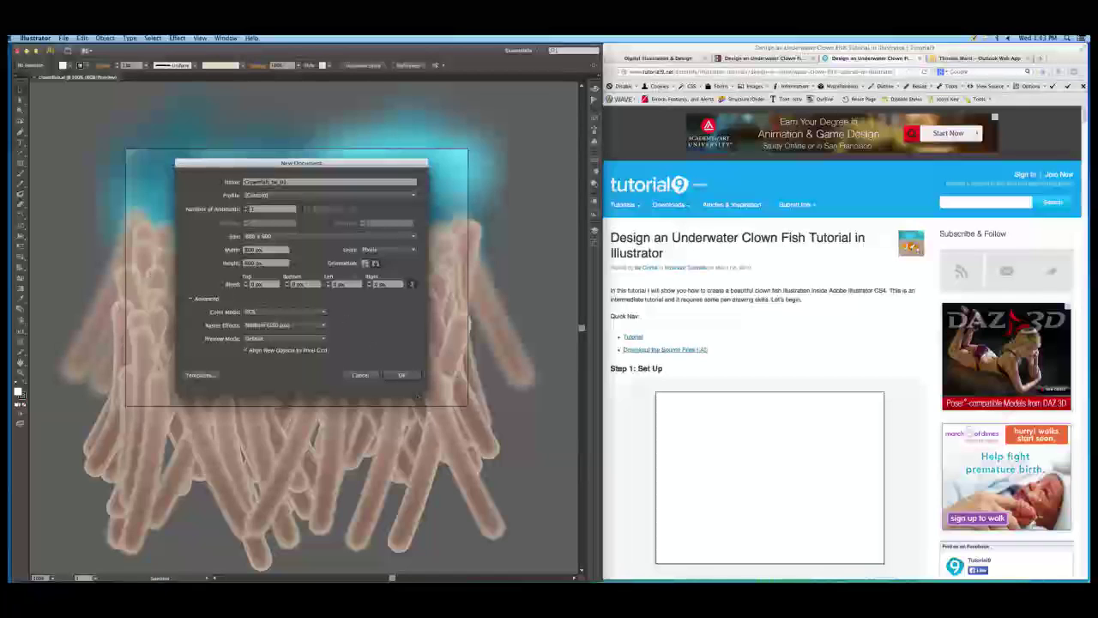
left_click(402, 376)
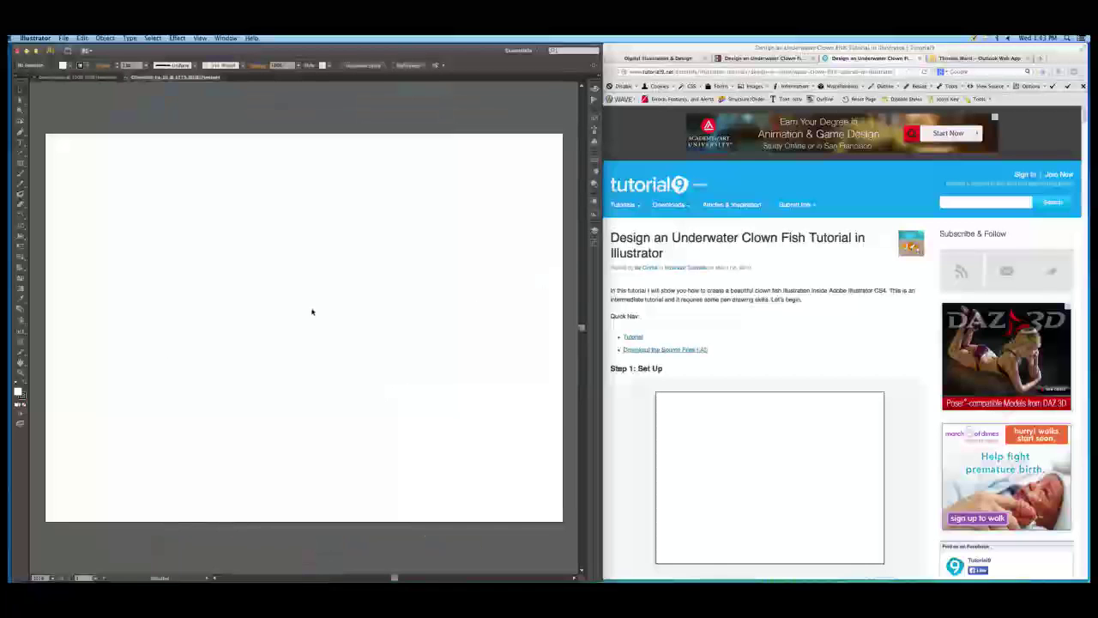
- Rename Layer 1 as Fish, following the tutorial's set-up step
scroll(731, 385, "down", 1)
scroll(731, 386, "down", 5)
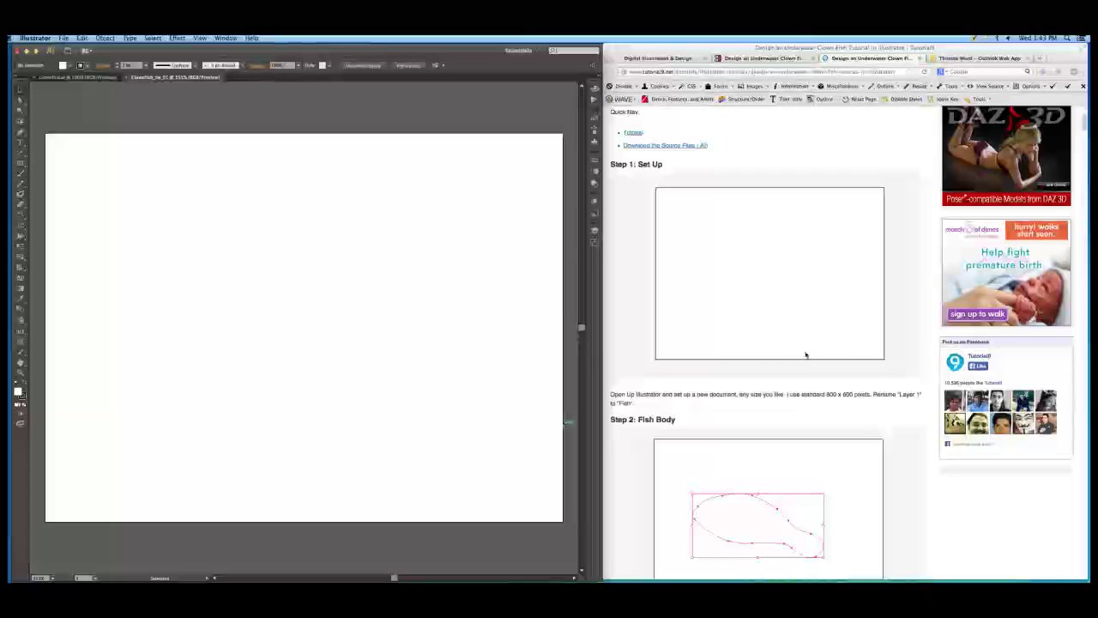
left_click(595, 232)
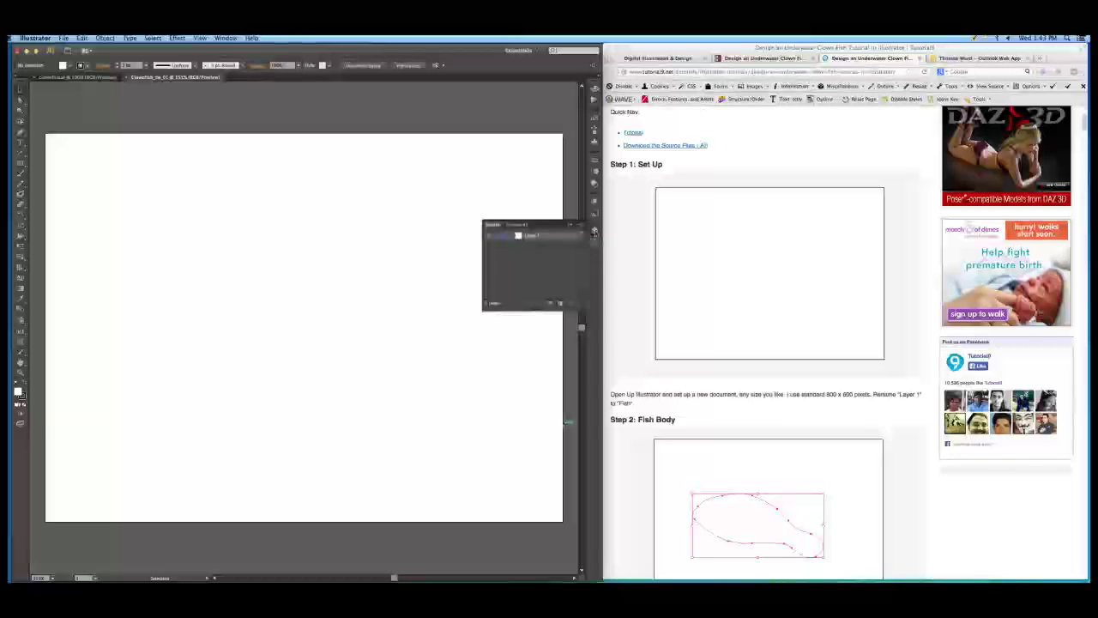
double_click(532, 236)
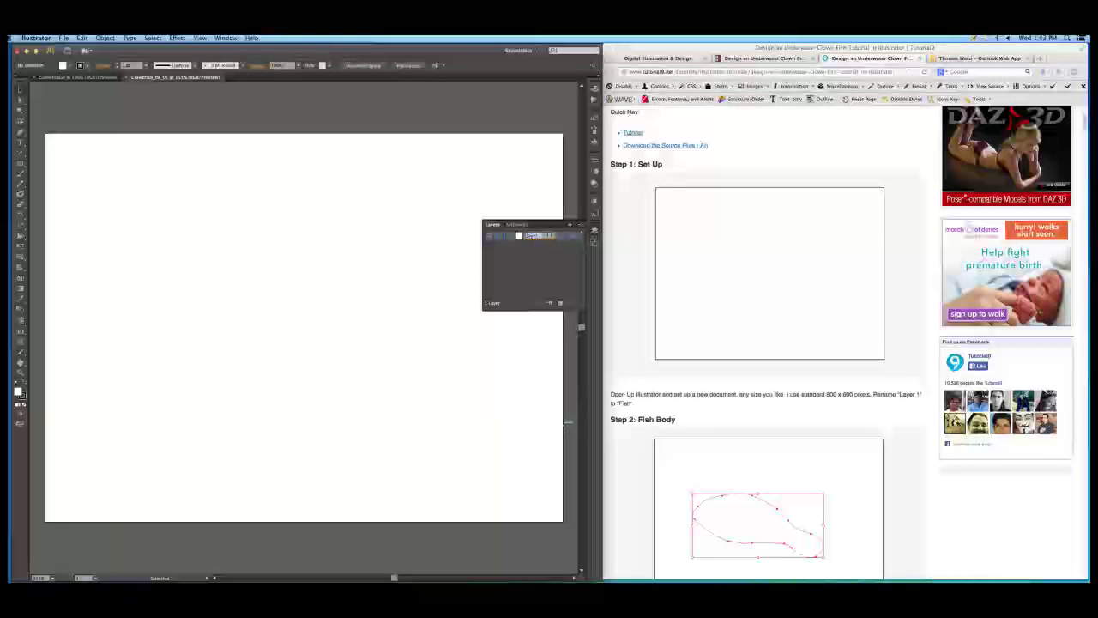
type("Fi")
left_click(539, 265)
left_click(568, 224)
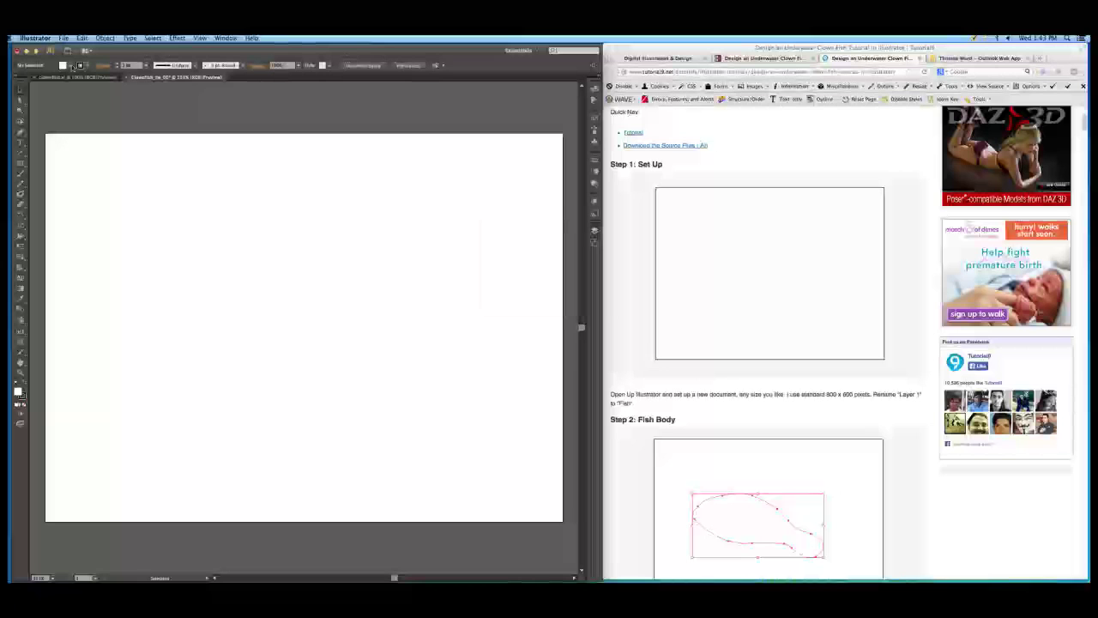
- Examine the finished clown fish artwork in the other document and the tutorial's Step 2: Fish Body, returning to the blank document
left_click(58, 78)
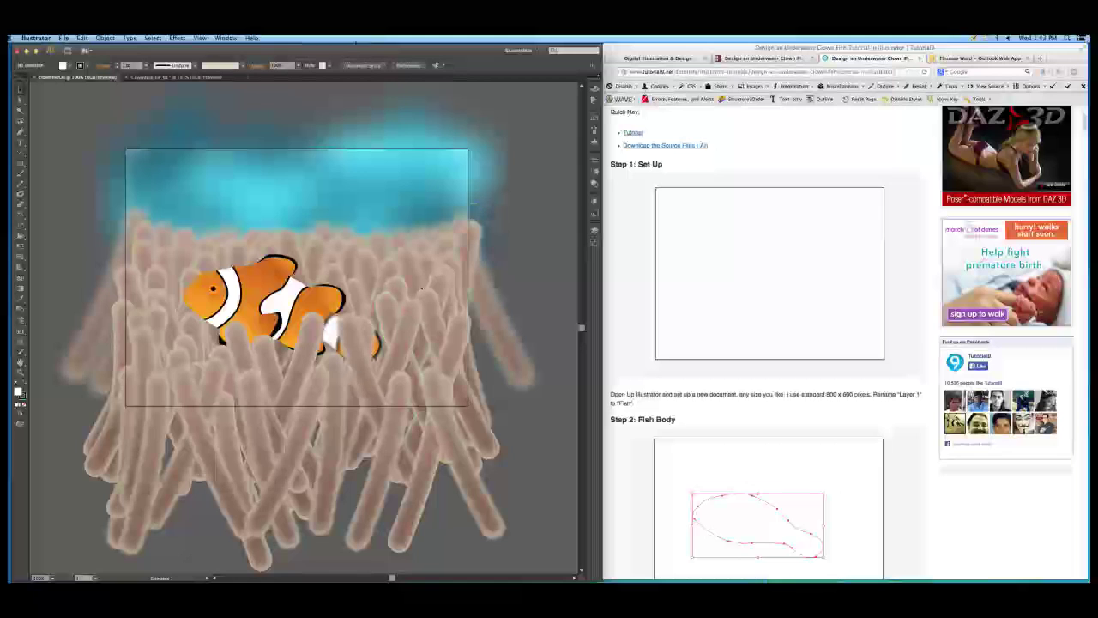
left_click(176, 77)
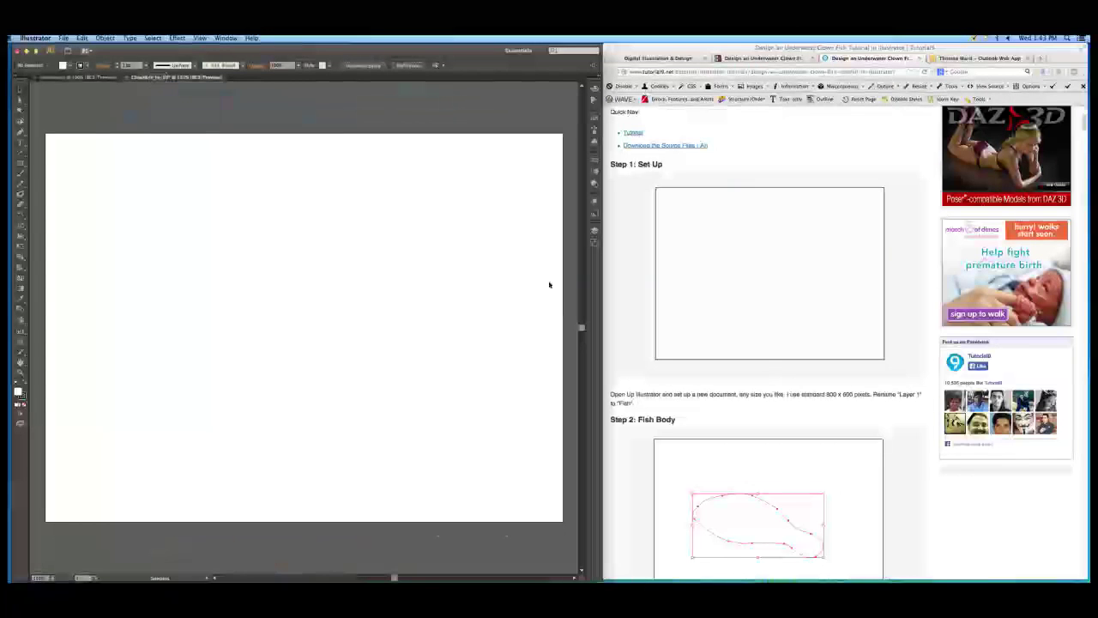
scroll(760, 352, "down", 5)
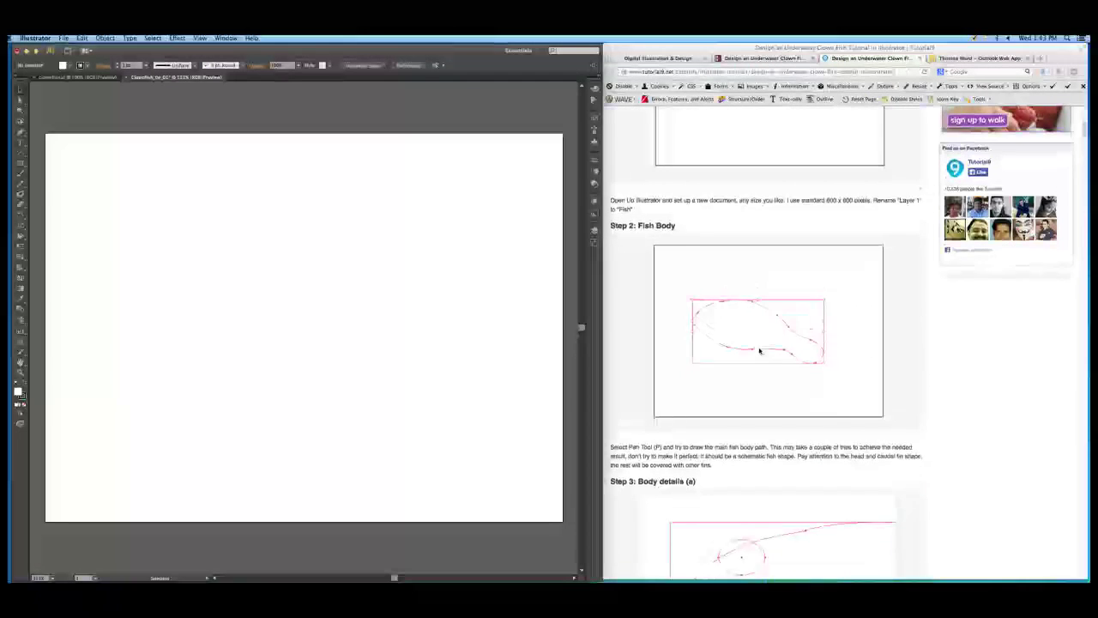
scroll(759, 350, "down", 1)
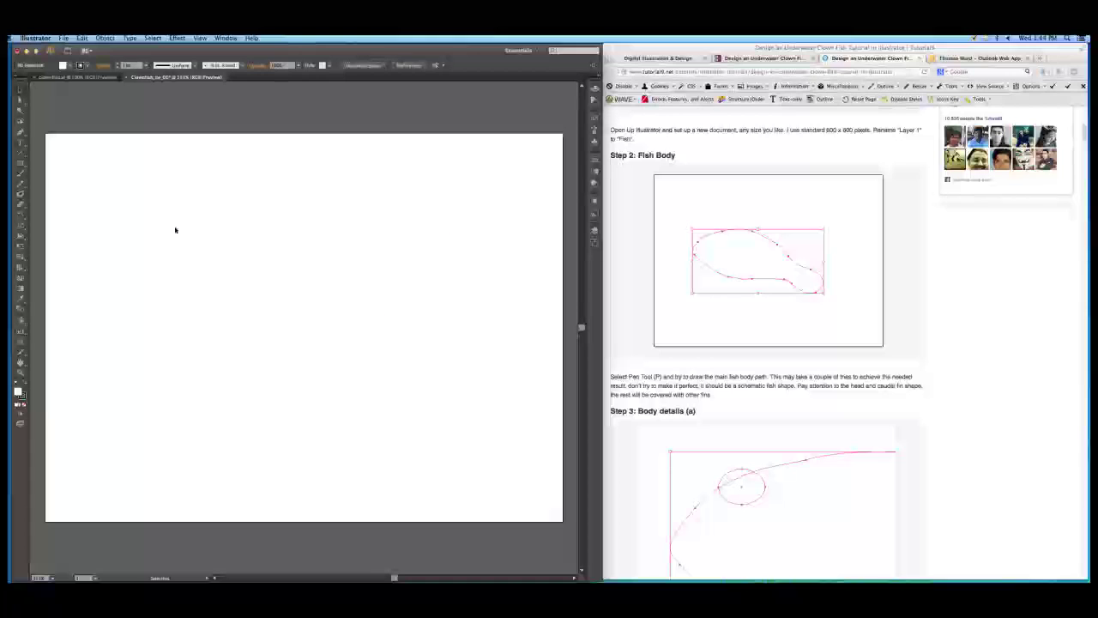
- Draw the upper contour of the fish body with the Pen tool, from near the tail along the back to a pointed snout
left_click(21, 133)
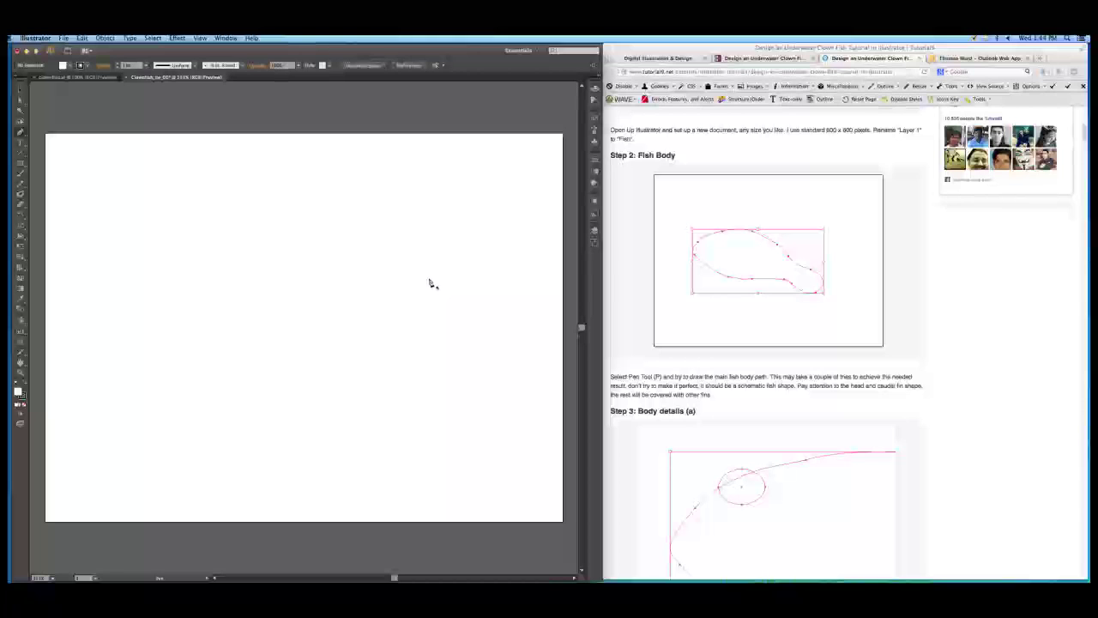
left_click(431, 281)
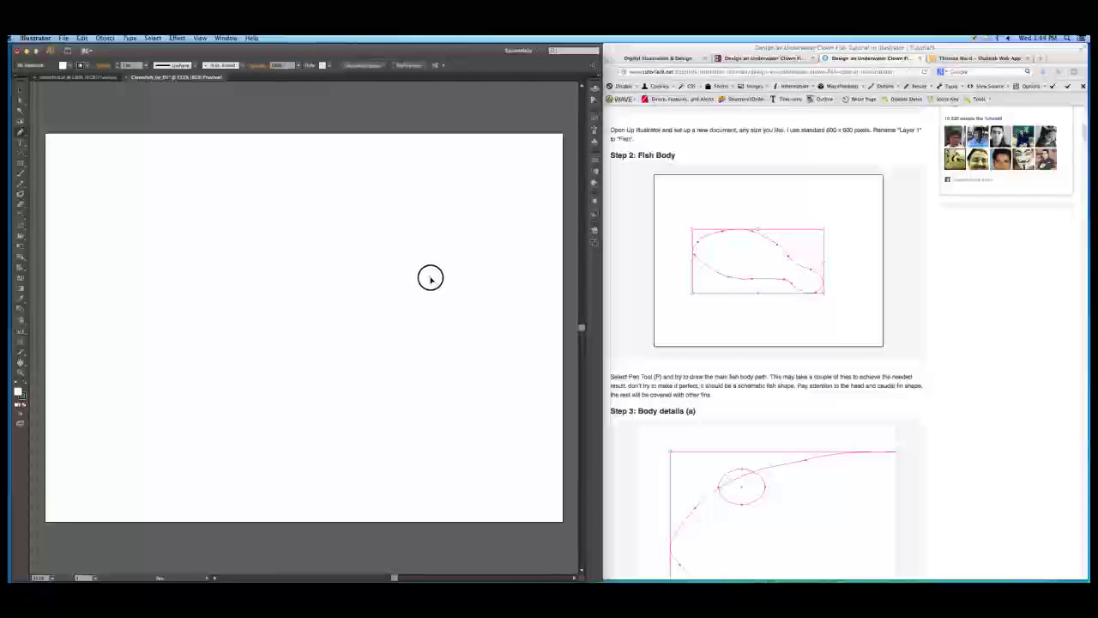
key("v")
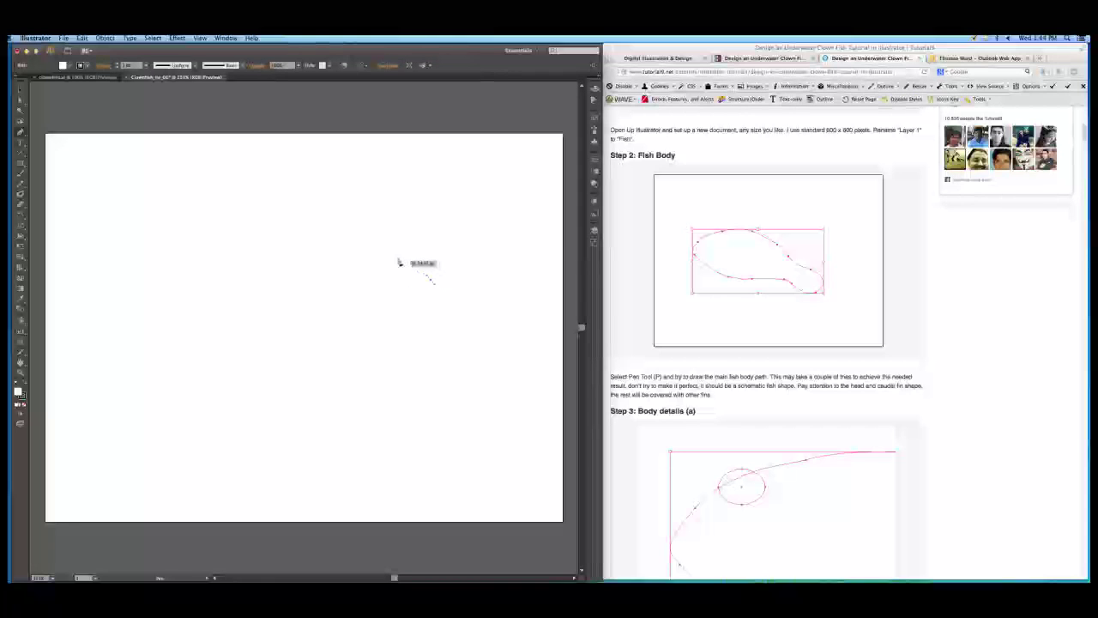
left_click_drag(386, 256, 311, 246)
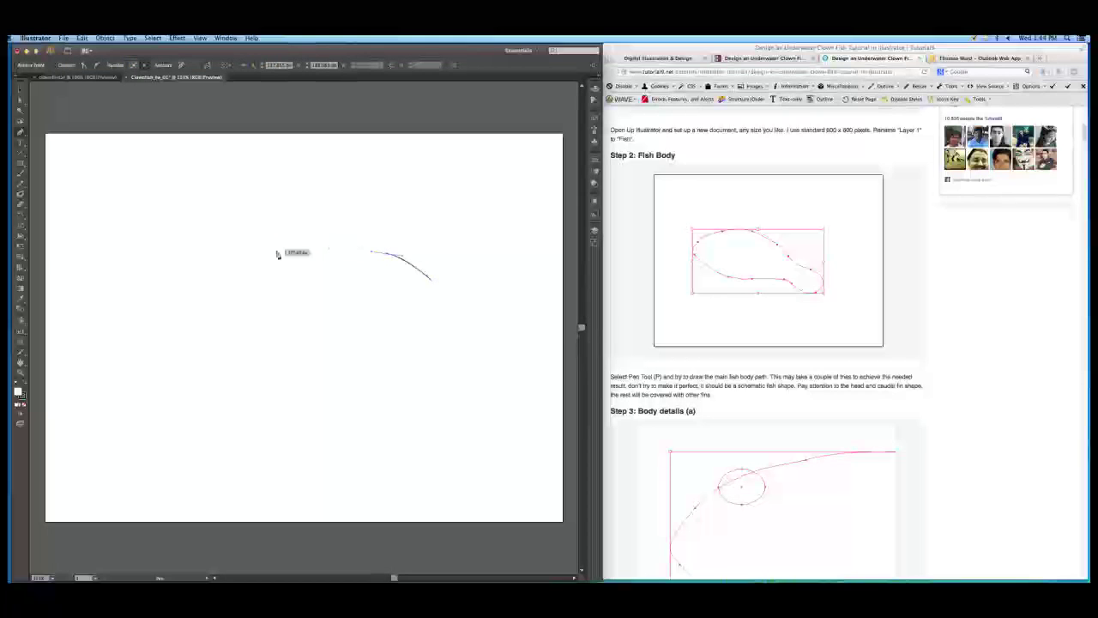
left_click_drag(266, 258, 251, 261)
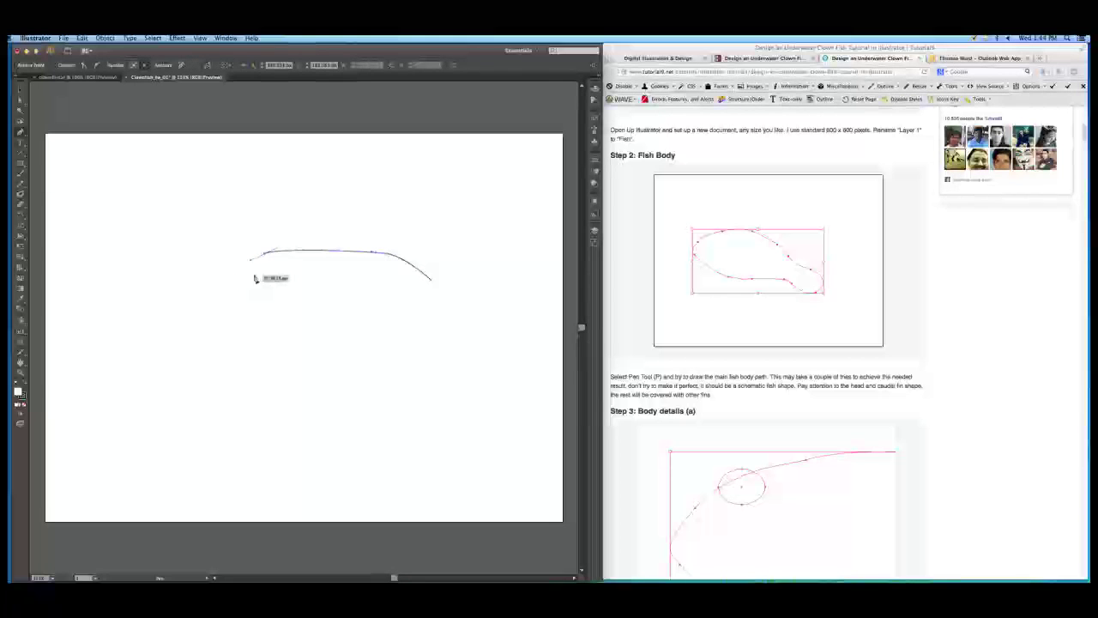
left_click(224, 282)
left_click_drag(224, 283, 218, 295)
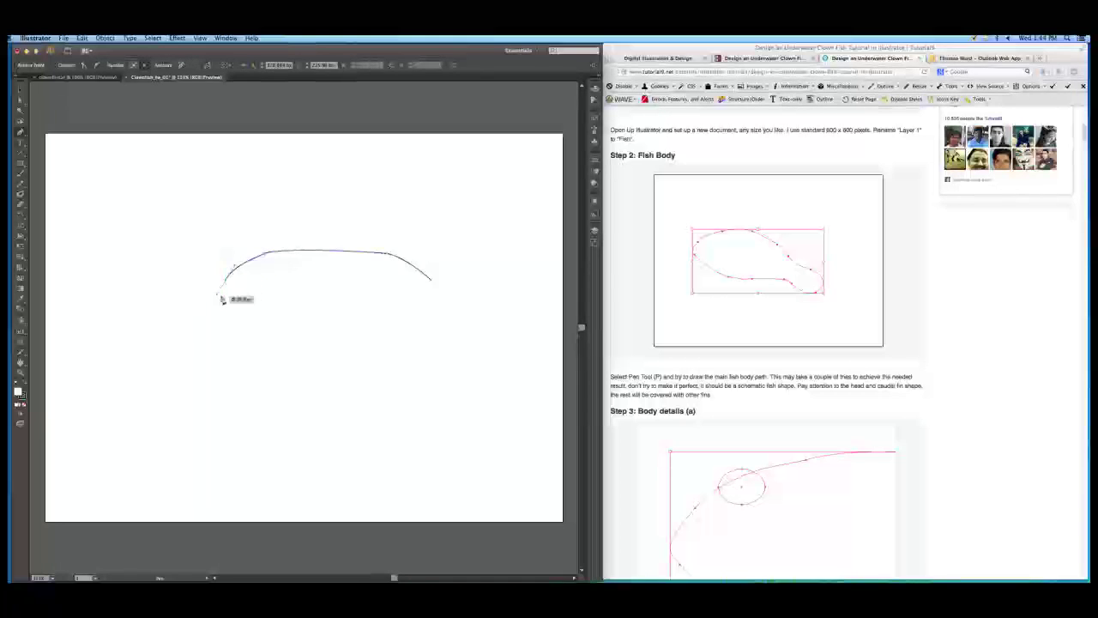
left_click_drag(223, 302, 230, 308)
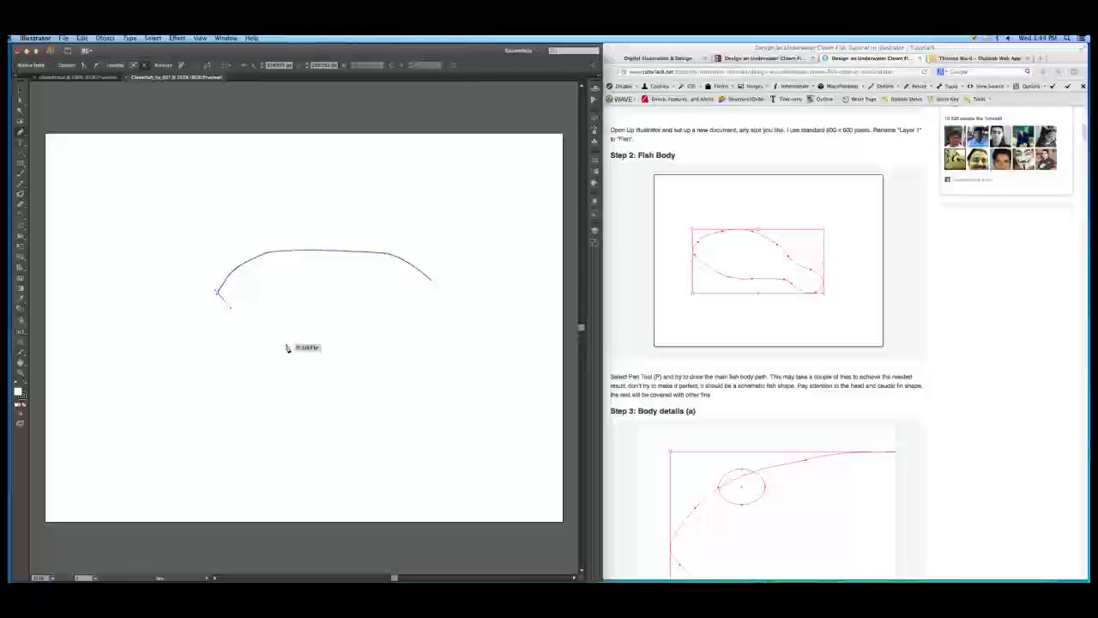
- Continue the path along the belly, add the two tail fin corners, and close the outline at the start of the back
left_click_drag(289, 347, 319, 346)
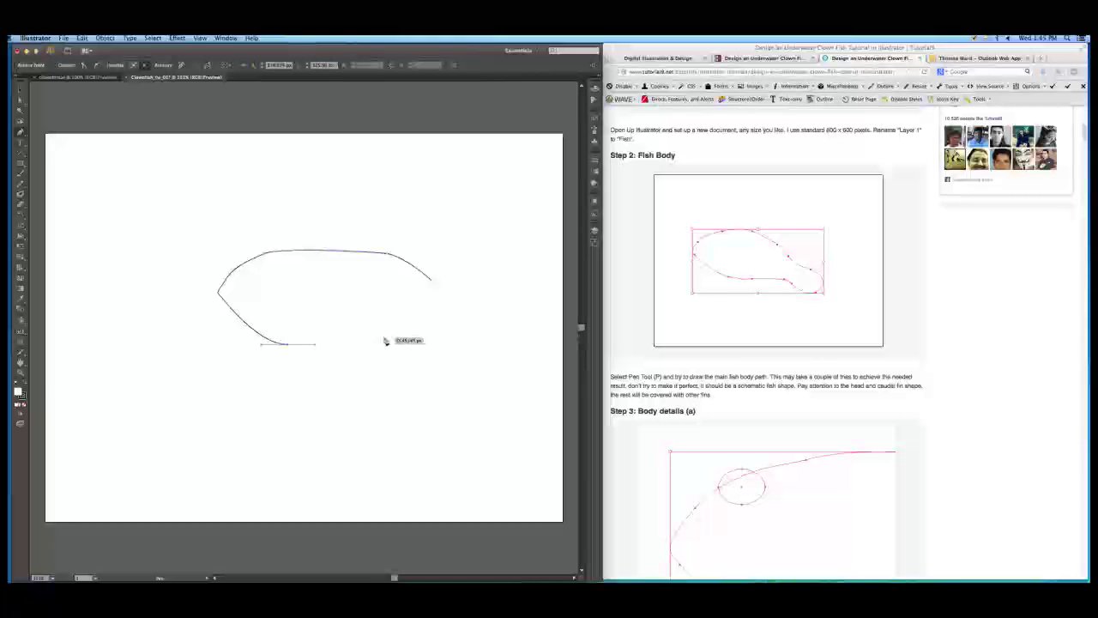
left_click_drag(399, 336, 405, 337)
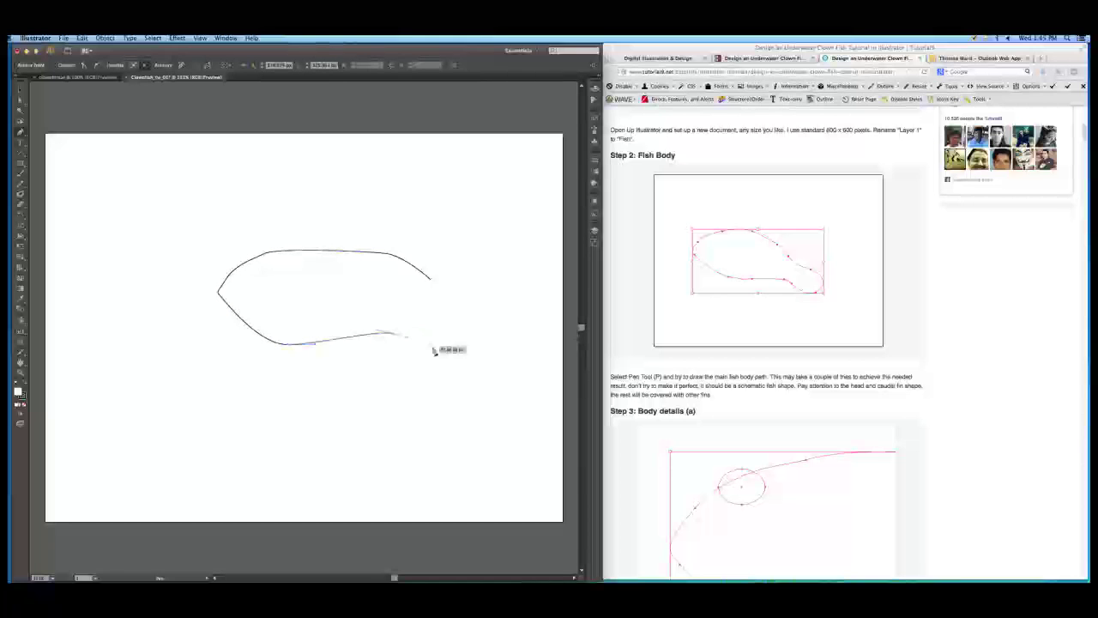
left_click_drag(429, 350, 435, 357)
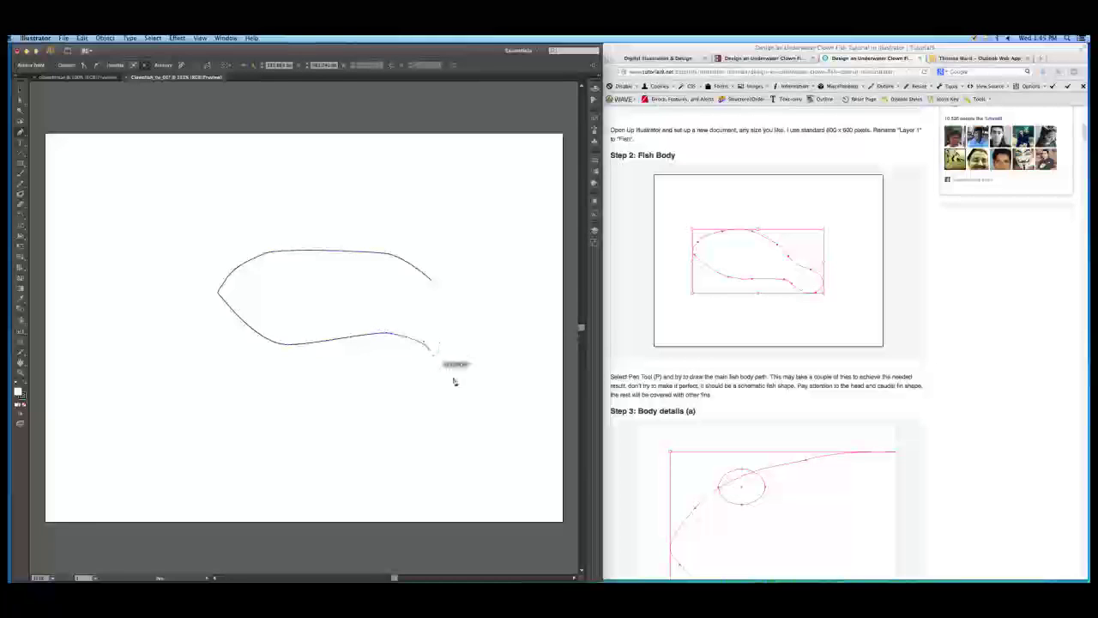
left_click(442, 381)
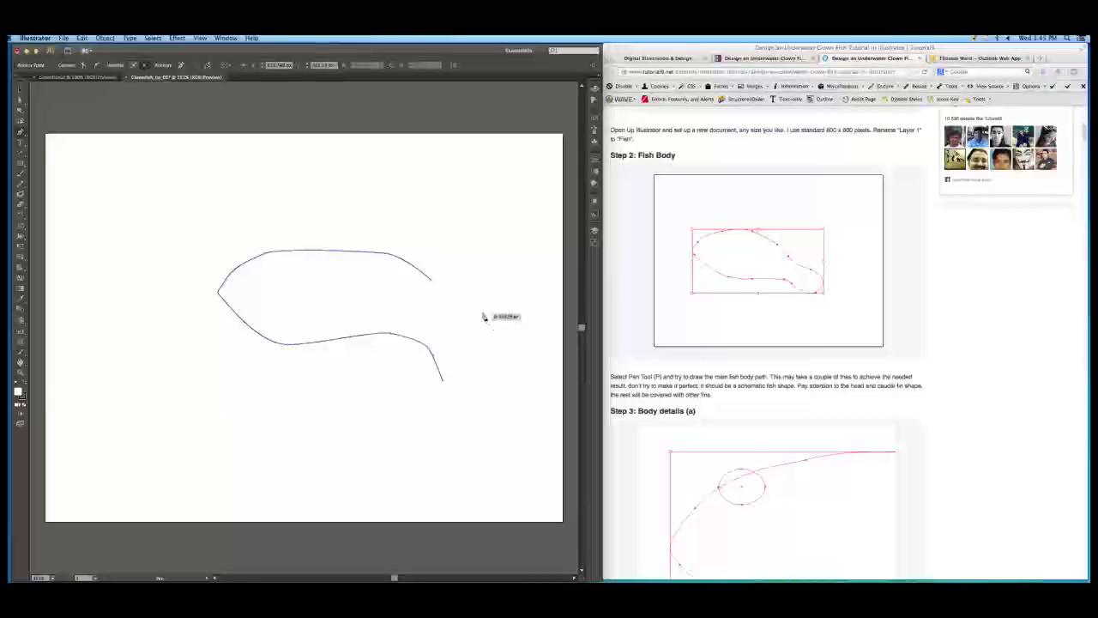
left_click(483, 313, "super")
left_click_drag(454, 294, 440, 290)
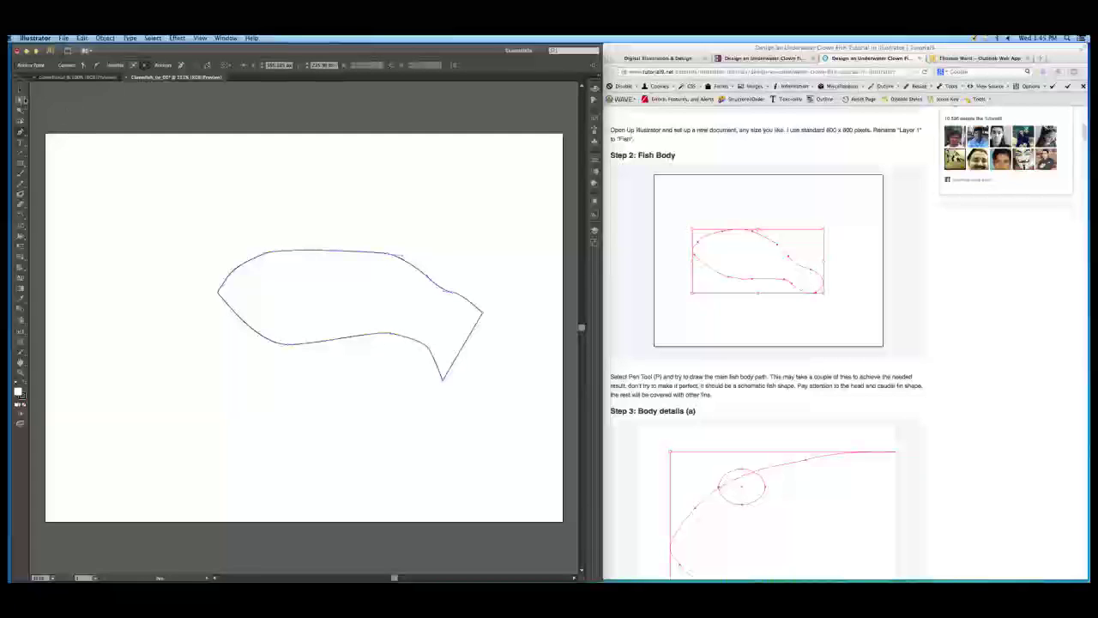
- Reshape the fish's back with the Direct Selection tool by raising the front anchor point and adjusting the rear one
left_click(20, 101)
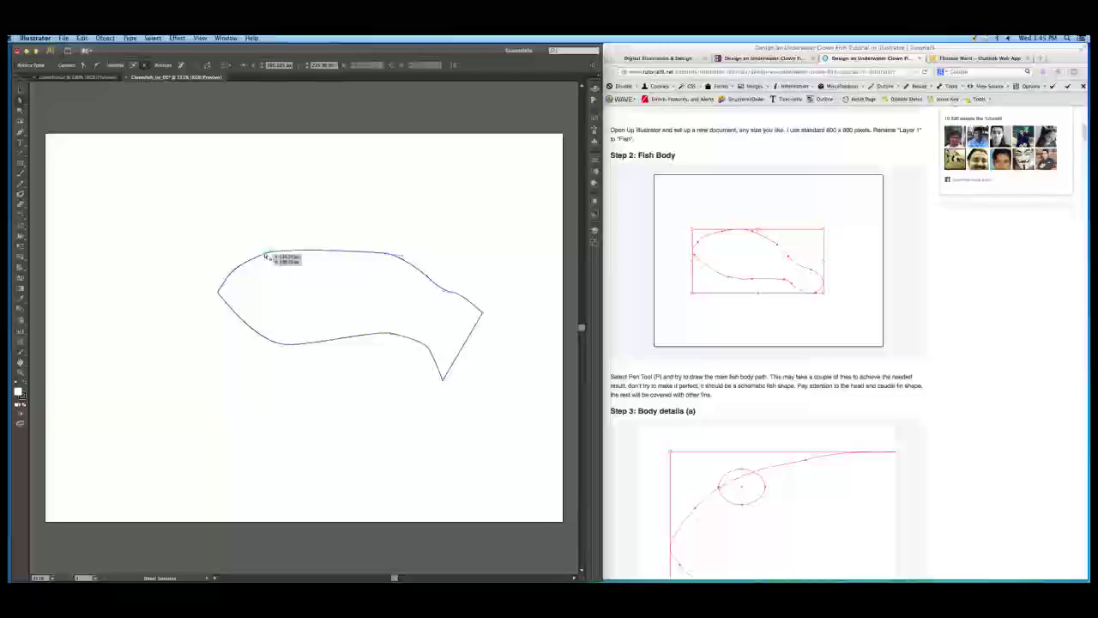
left_click(265, 252)
left_click(21, 102)
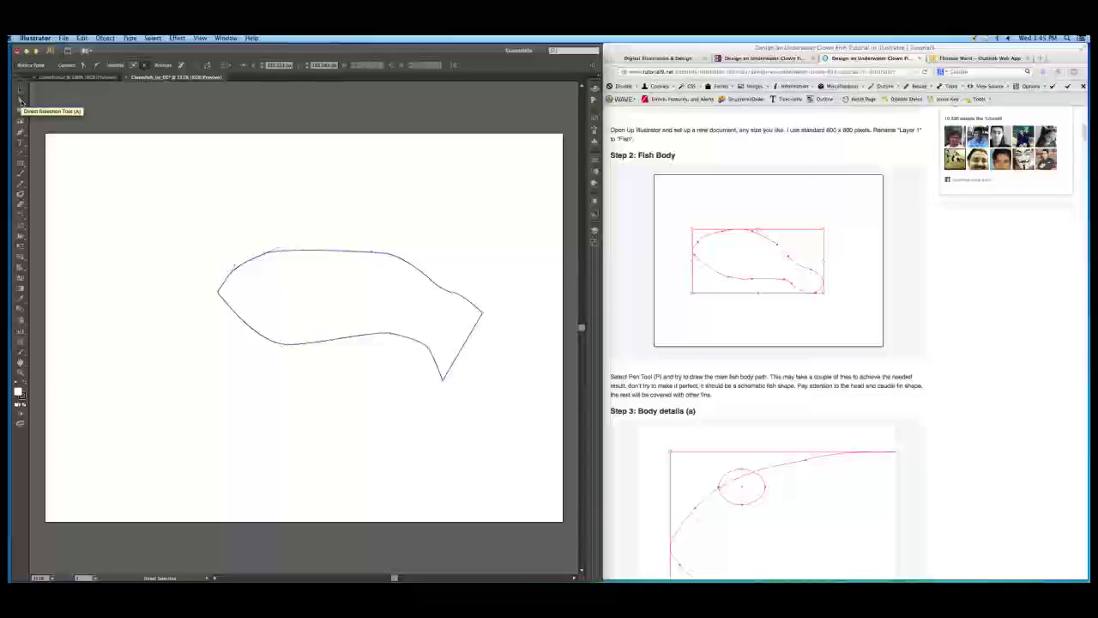
left_click_drag(267, 255, 277, 245)
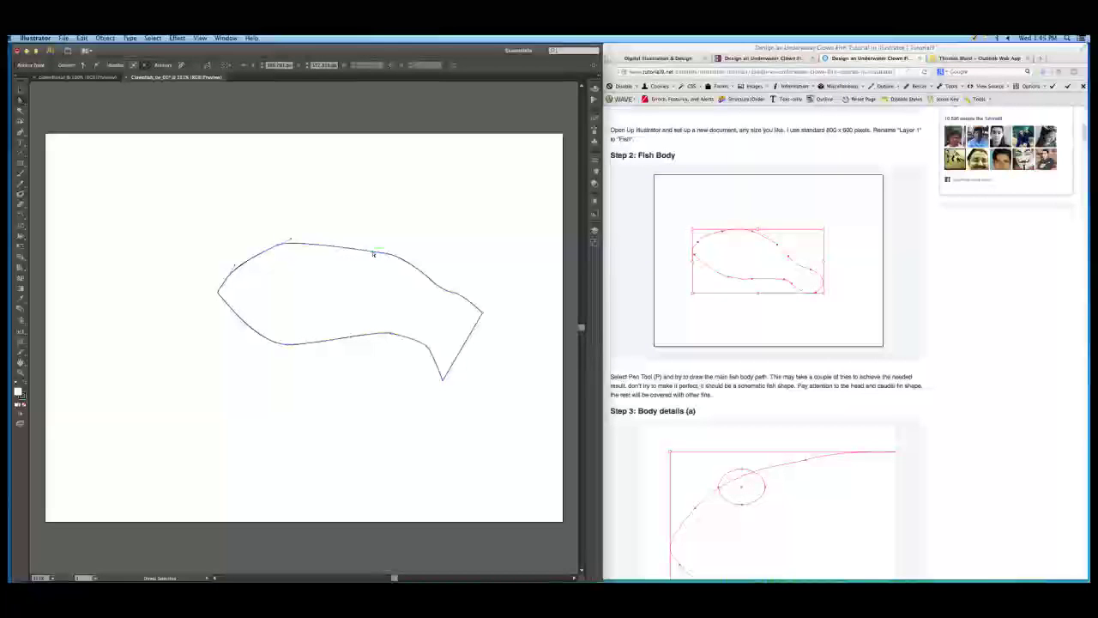
left_click_drag(383, 257, 375, 250)
key("super+a")
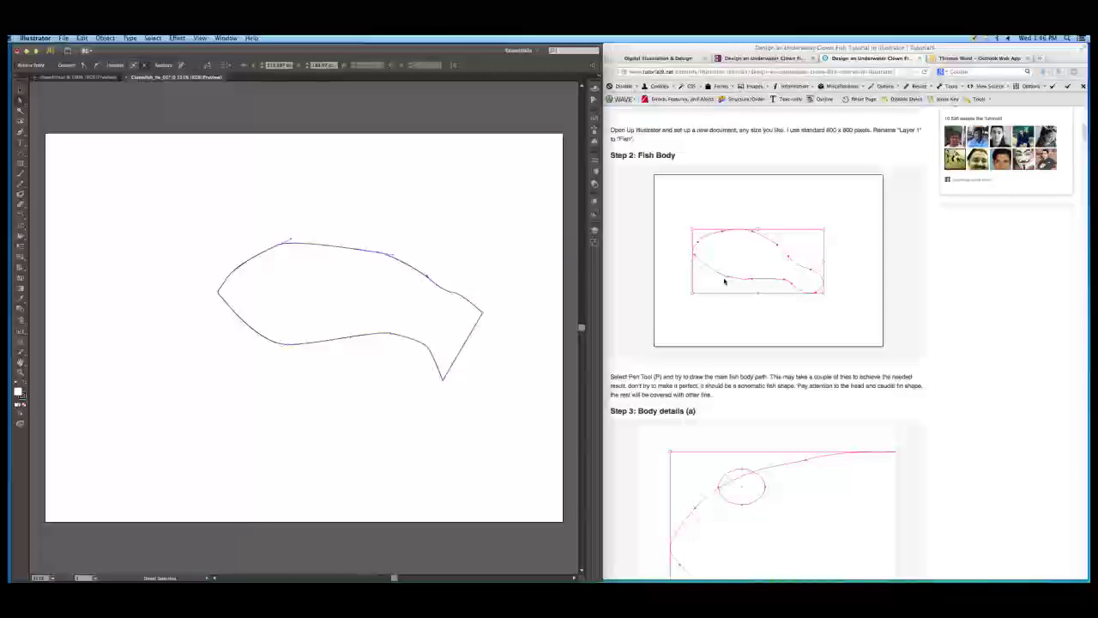
- Reposition the anchor points at the tail's lower base and corners, and convert the lower tail corner to a smooth point
left_click_drag(395, 334, 426, 334)
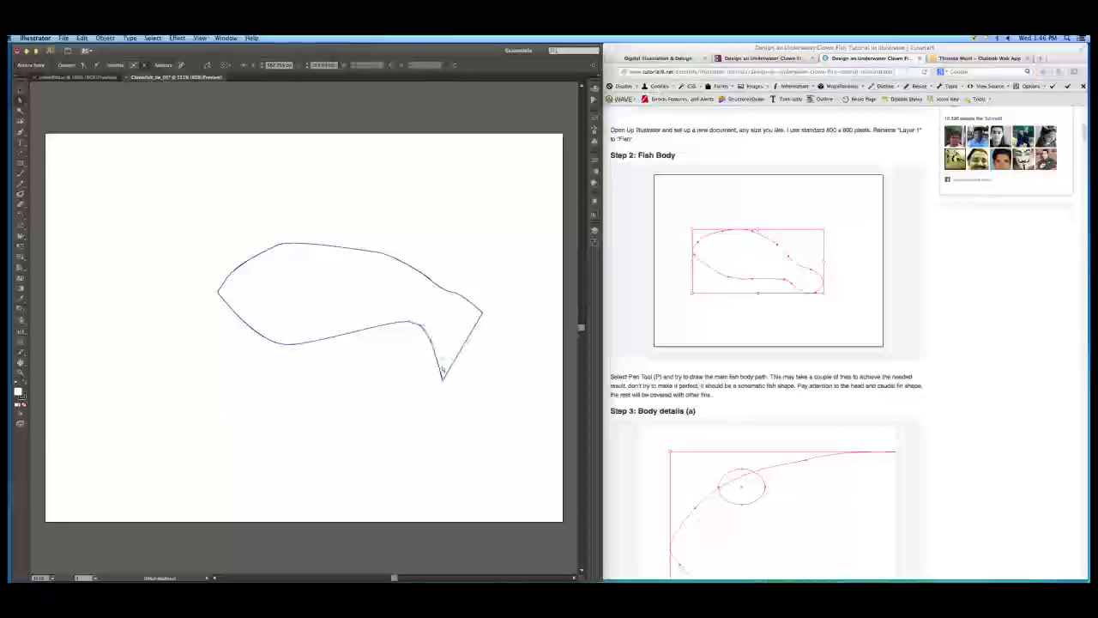
left_click_drag(445, 386, 448, 365)
left_click_drag(482, 313, 449, 292)
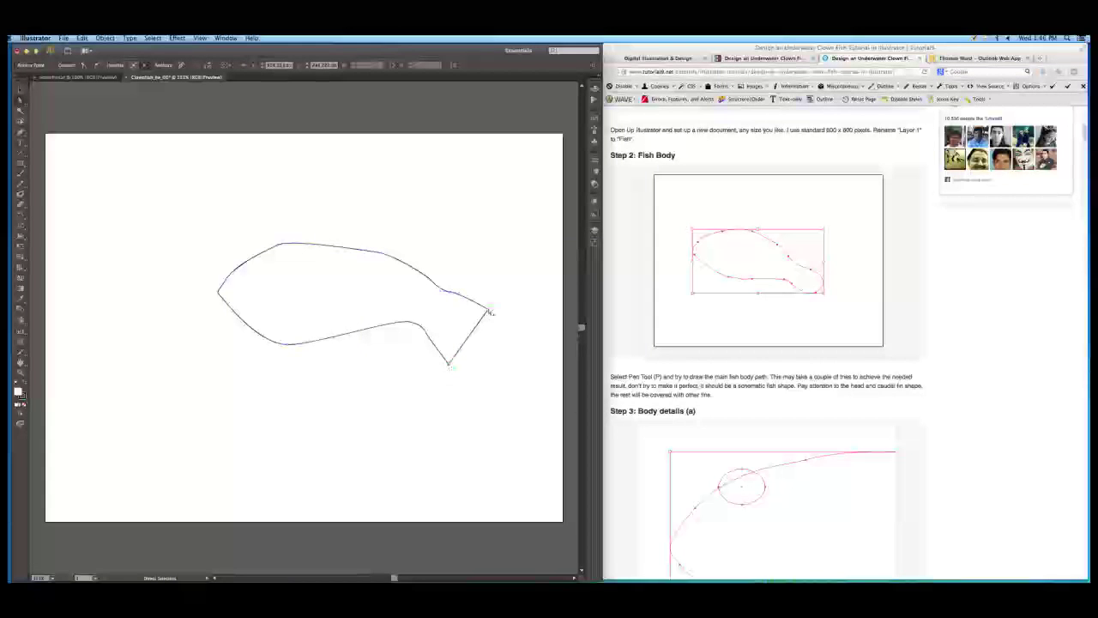
left_click_drag(488, 311, 489, 310)
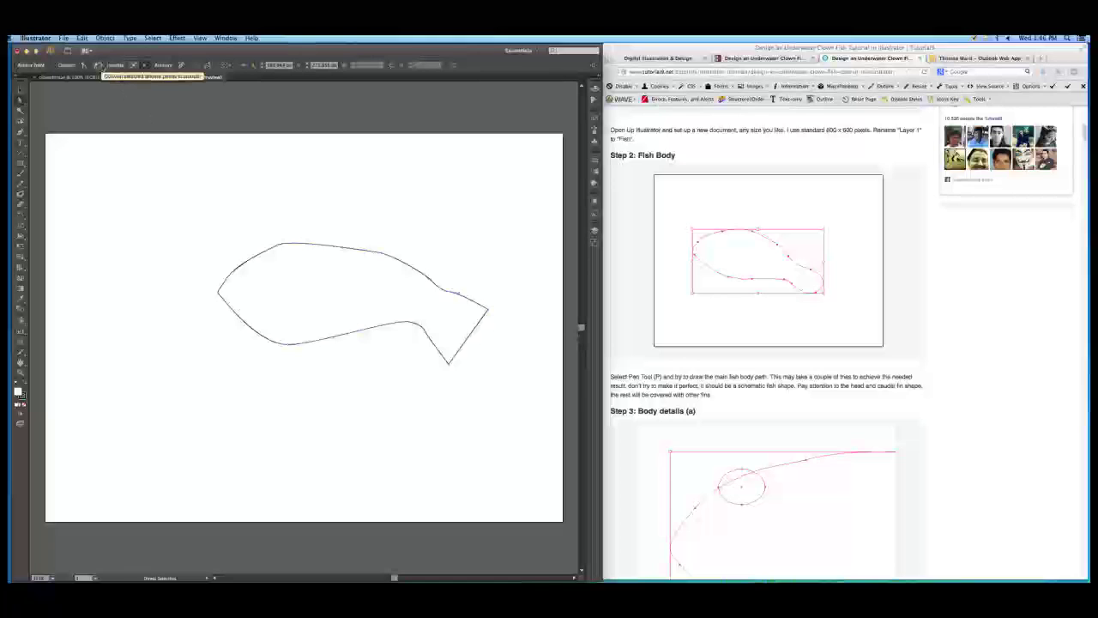
left_click(450, 365)
left_click(97, 65)
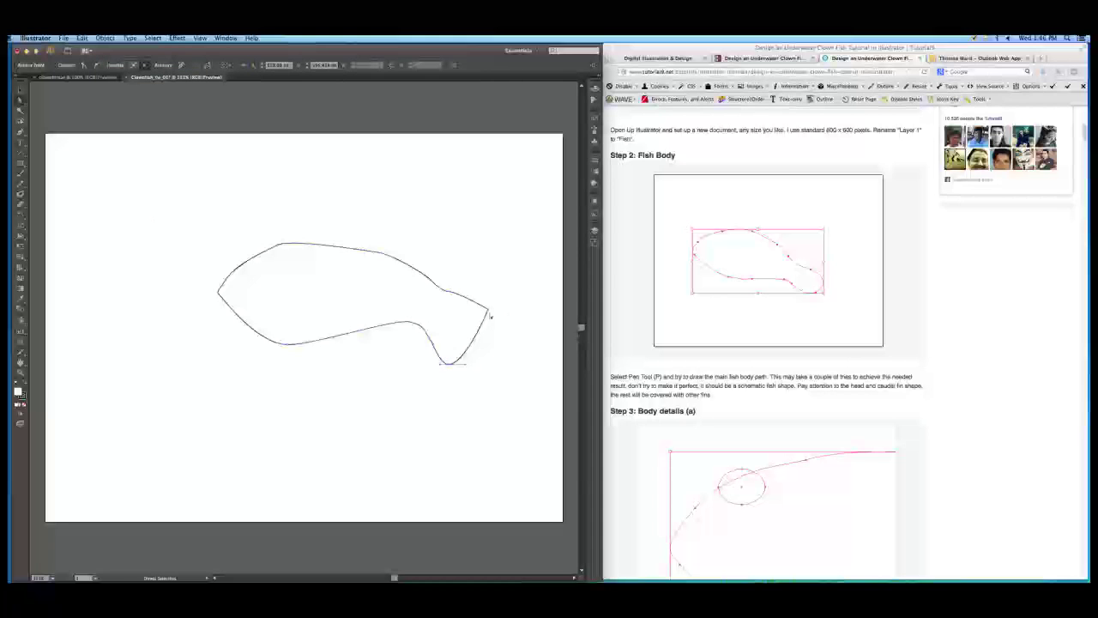
- Convert the tail fin's upper corner to a smooth point with the Convert Anchor Point tool
left_click(23, 134)
left_click_drag(21, 133, 59, 164)
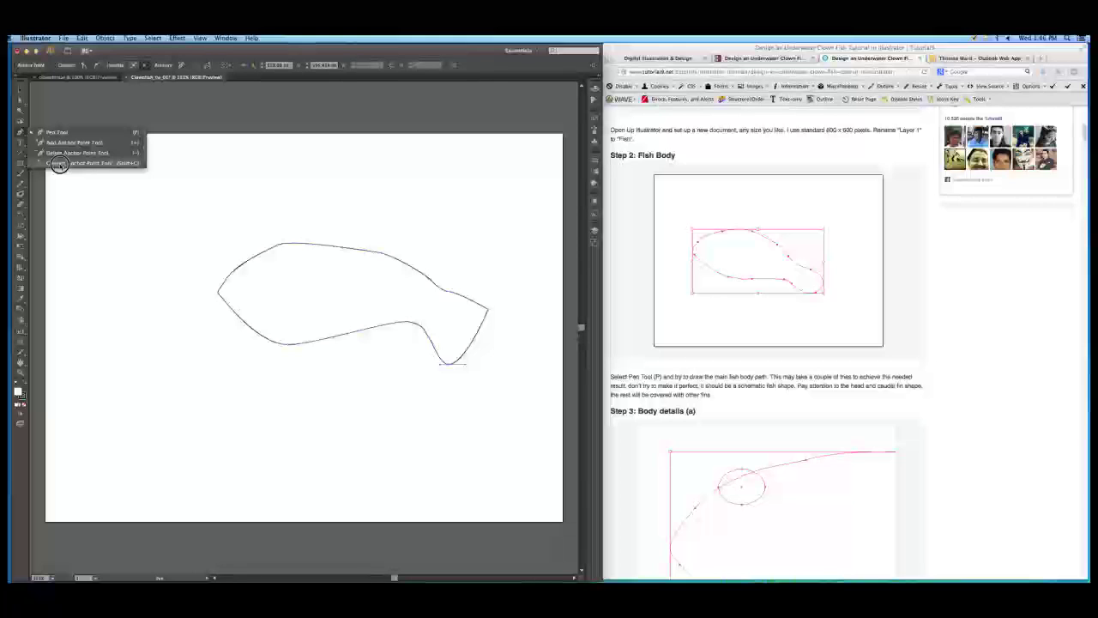
left_click_drag(58, 163, 60, 165)
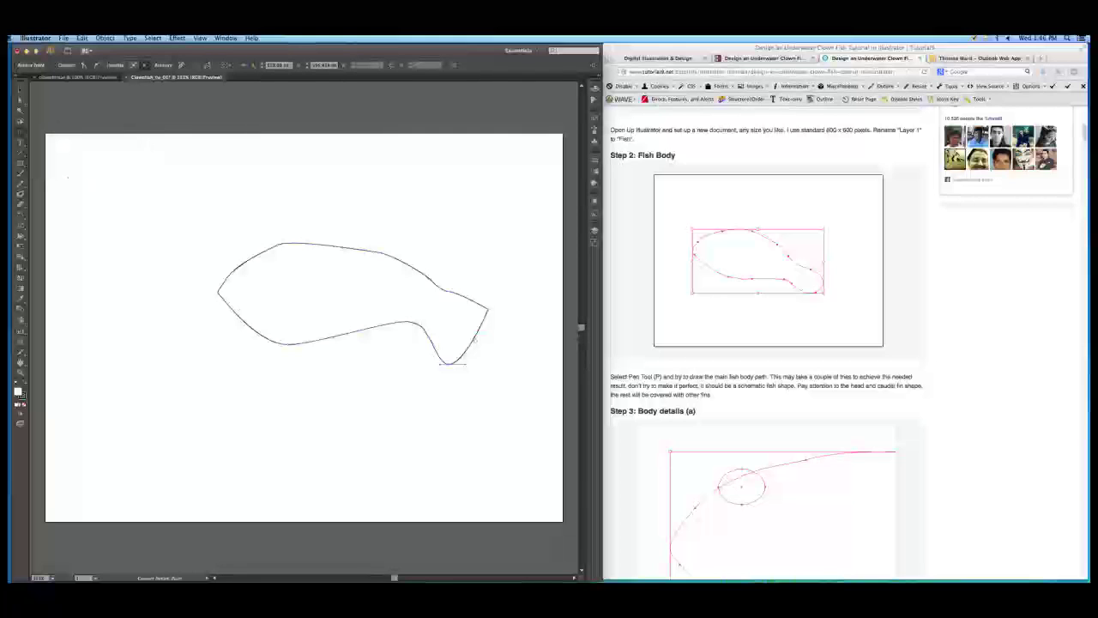
mouse_move(488, 310)
left_mouse_down()
mouse_move(496, 303)
mouse_move(483, 295)
mouse_move(496, 318)
mouse_move(501, 305)
mouse_move(486, 295)
left_mouse_up()
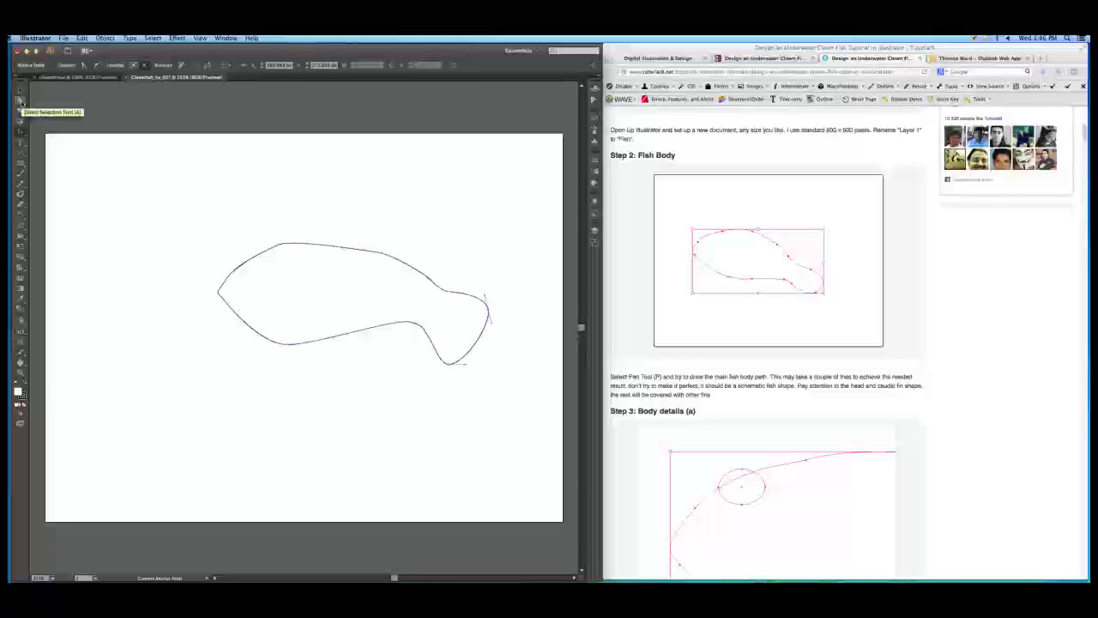
- Adjust both direction handles of the upper tail fin point with the Direct Selection tool to round the fin's rear edge
left_click(20, 101)
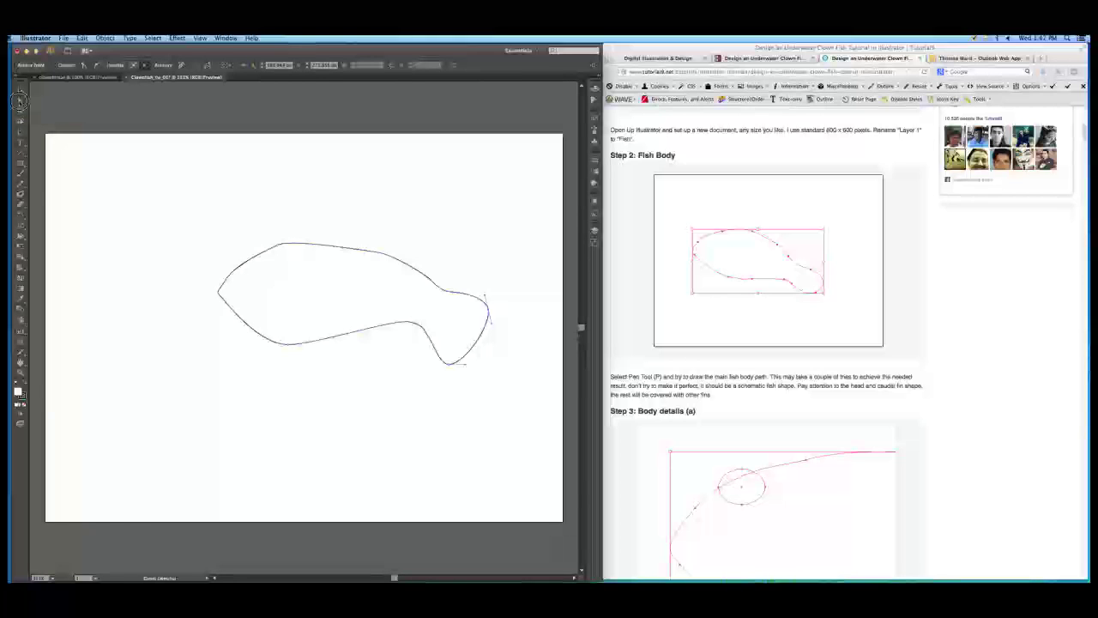
left_click(489, 312)
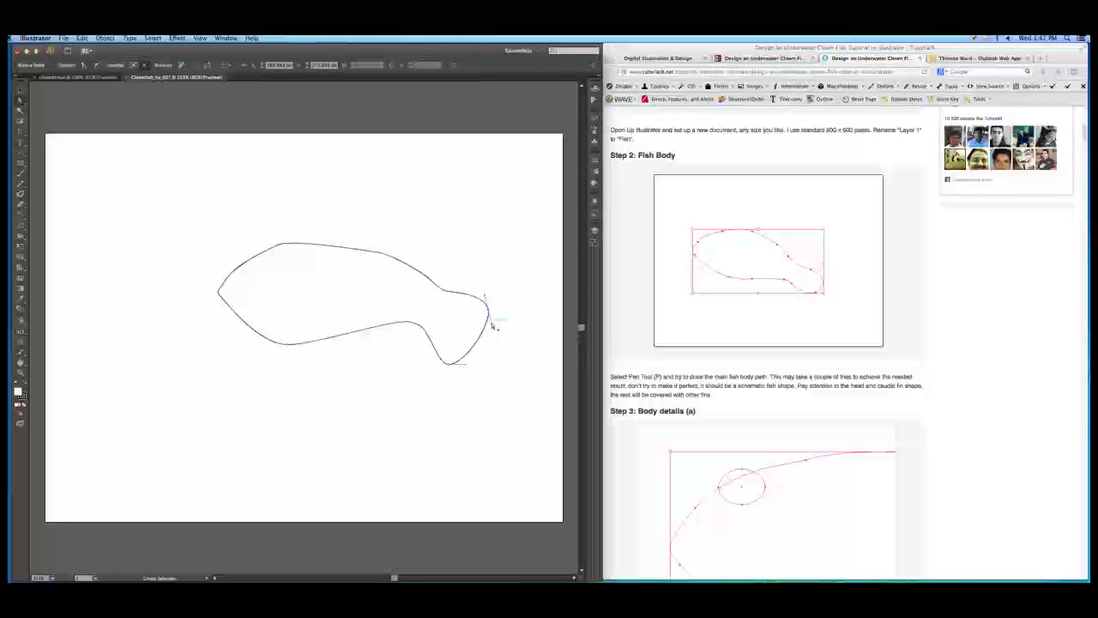
left_click(493, 326)
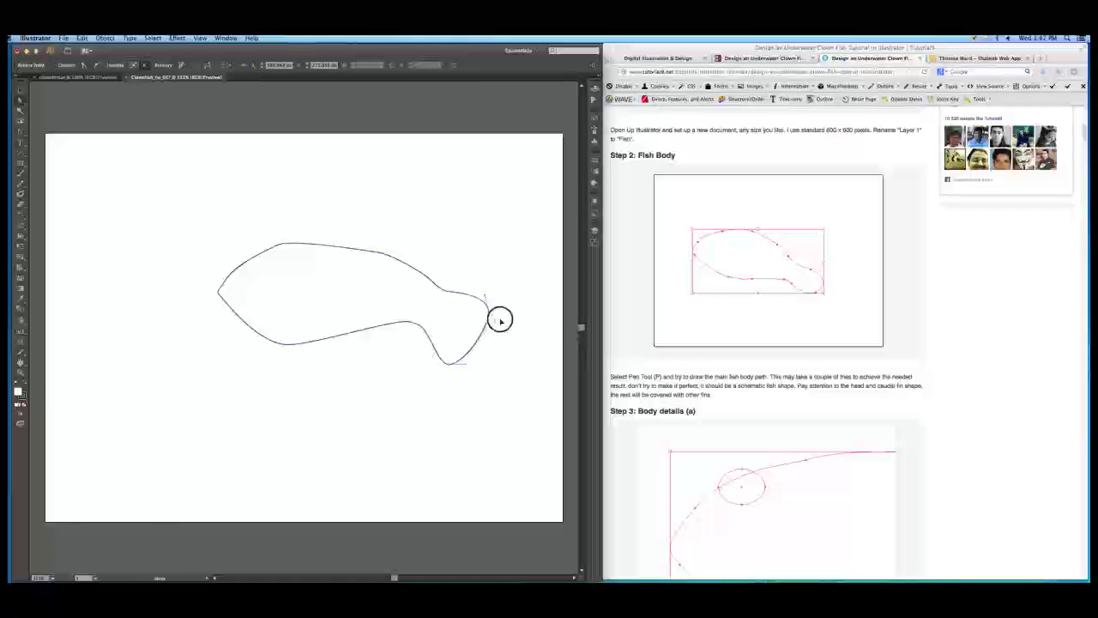
mouse_move(499, 322)
left_mouse_down()
mouse_move(481, 328)
mouse_move(495, 333)
left_mouse_up()
left_click(485, 294)
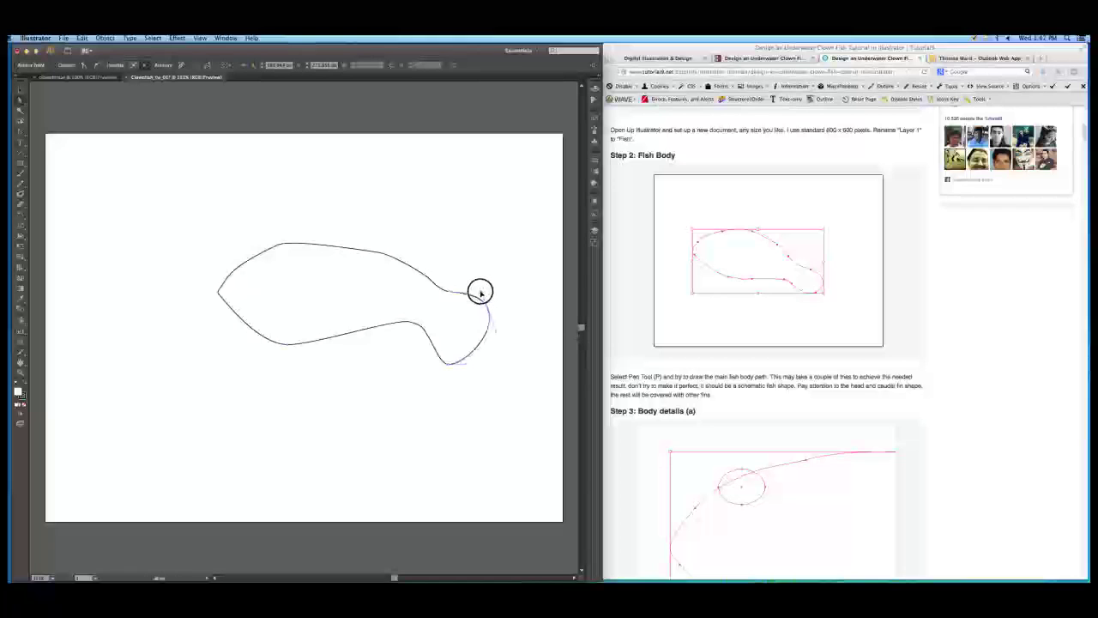
- Move the anchor point at the tail's upper base slightly down toward the fin and adjust its direction handles
left_click_drag(460, 296, 446, 289)
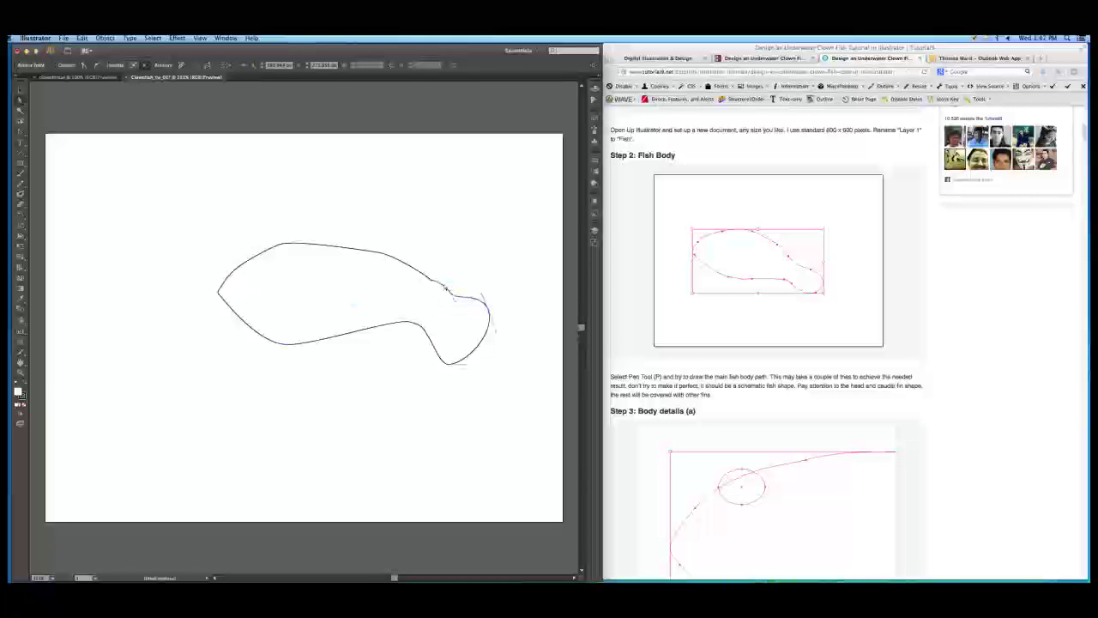
left_click(452, 299)
left_click_drag(456, 304, 434, 288)
left_click(458, 295)
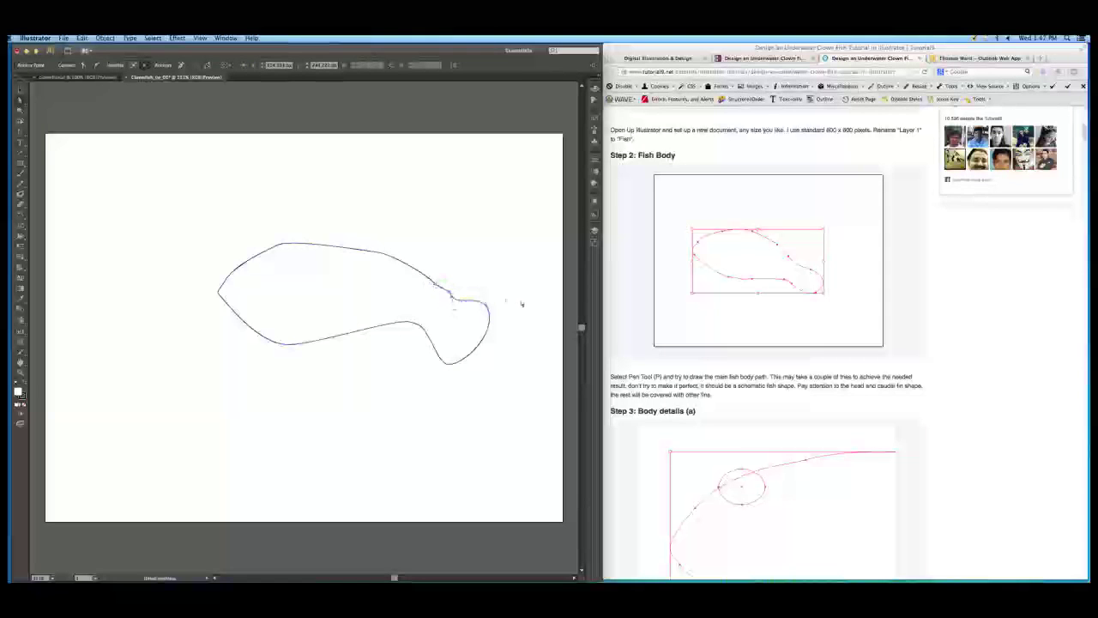
- Delete the surplus anchor point on the back just ahead of the tail's upper base
left_click(433, 282)
left_click(432, 281)
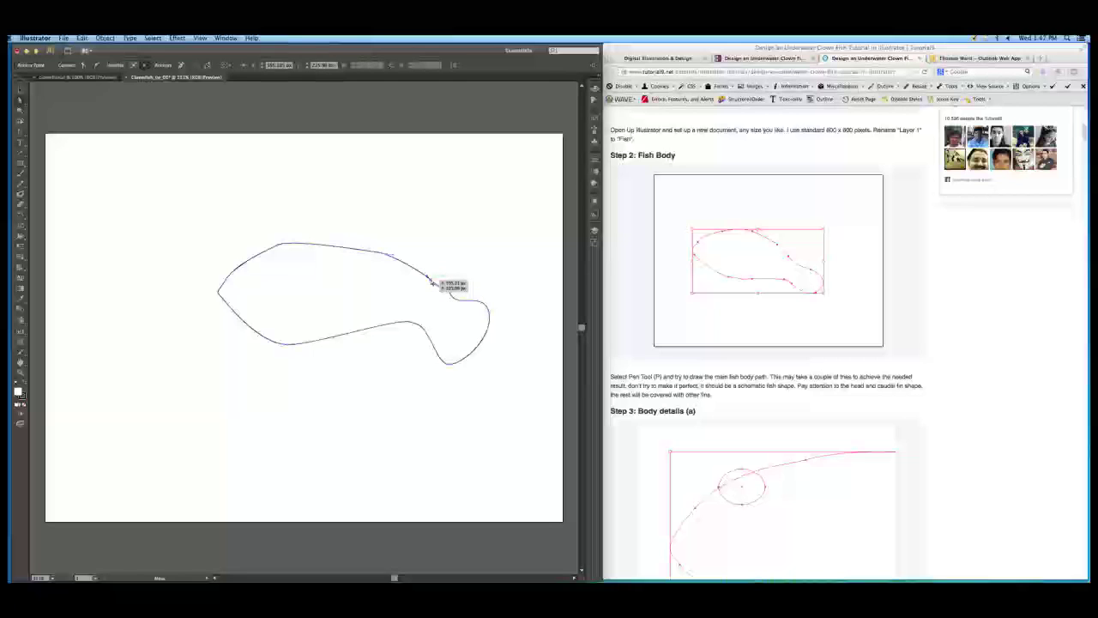
key("minus")
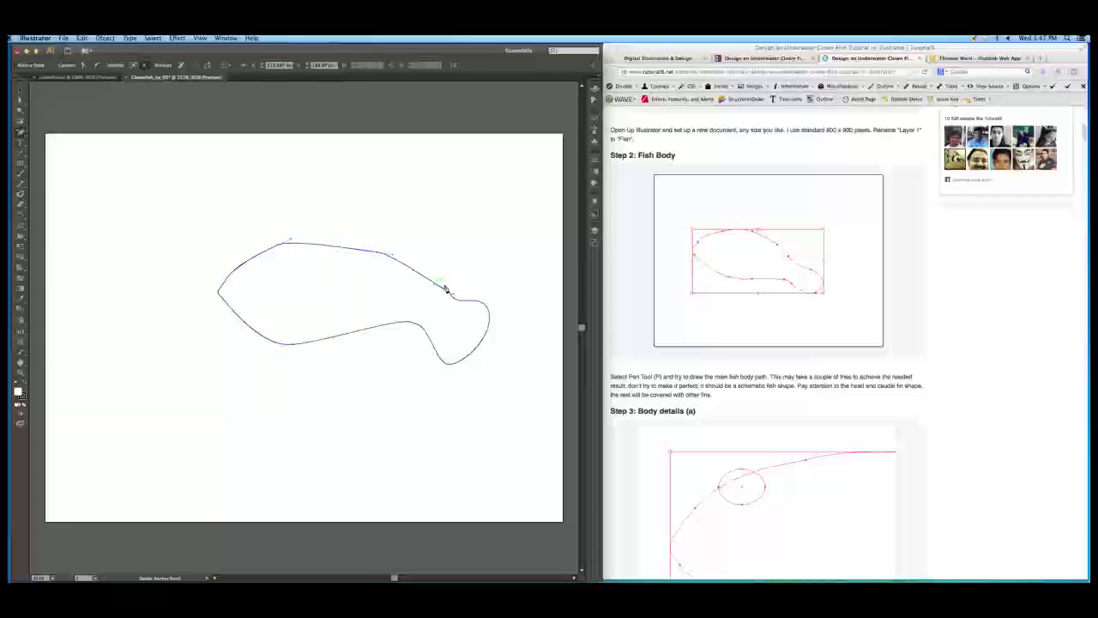
- Reposition the anchor point at the tail's upper base and adjust its handles so the back curves smoothly into the fin
left_click(21, 100)
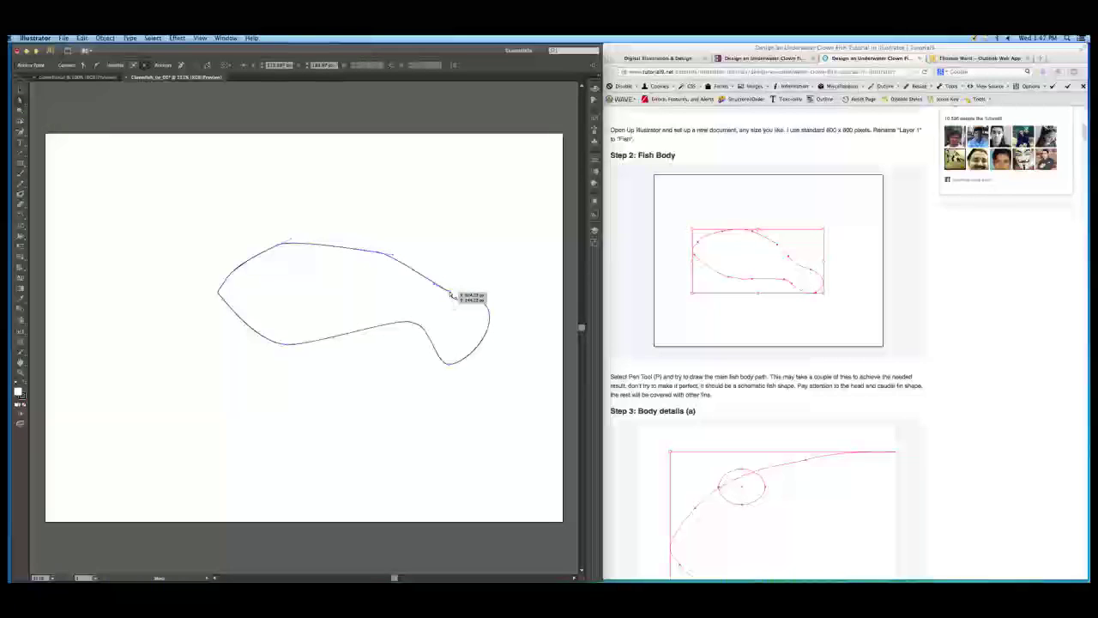
left_click_drag(450, 294, 447, 300)
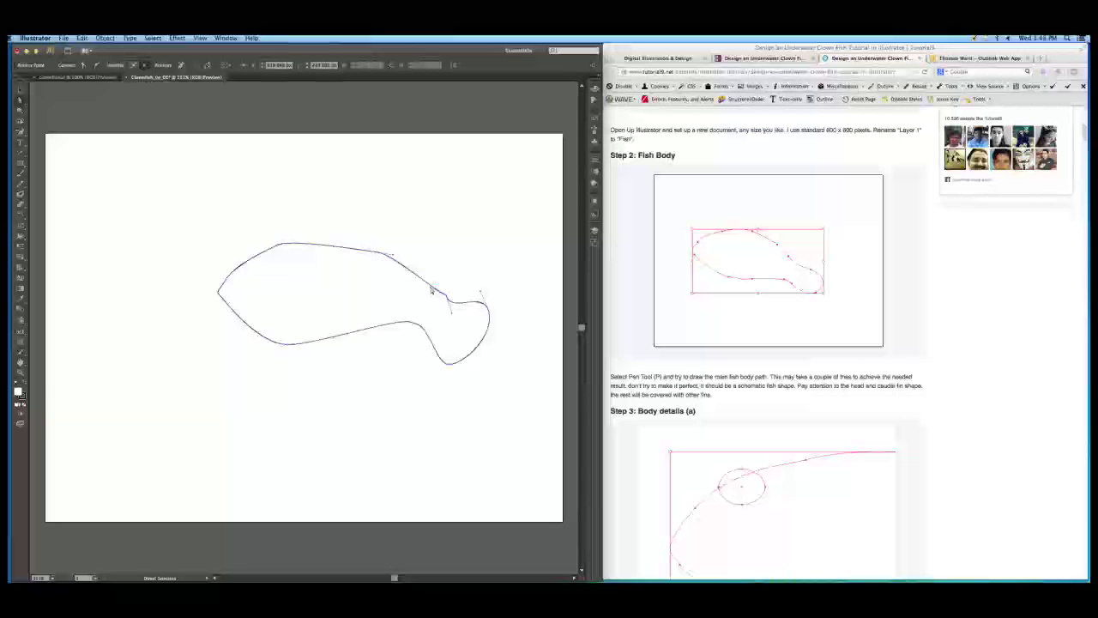
left_click_drag(431, 290, 430, 277)
left_click(453, 312)
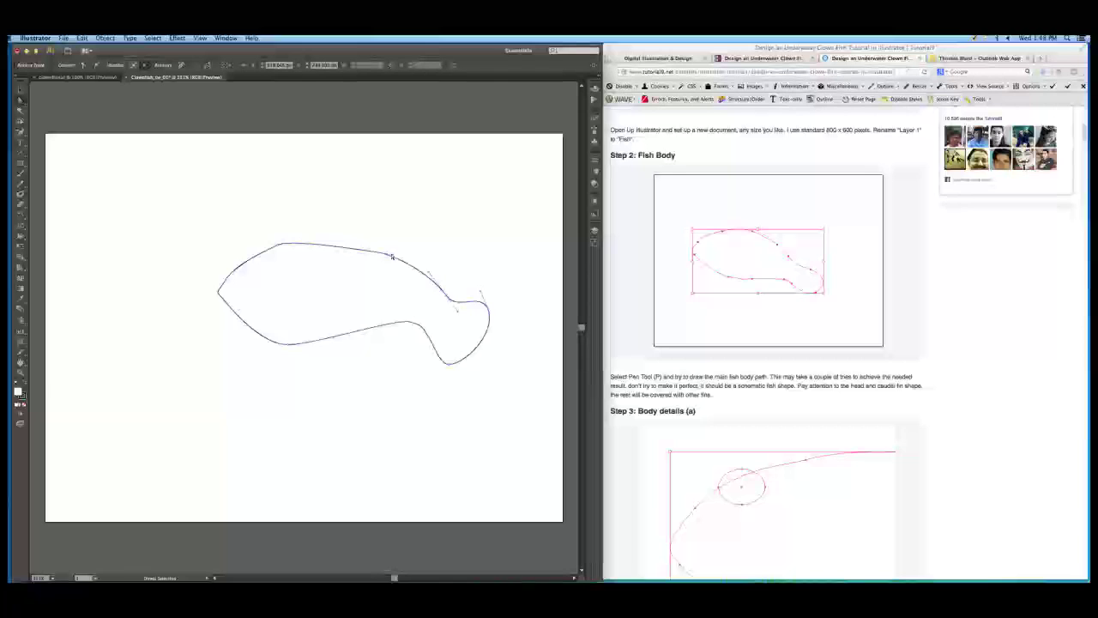
- Raise the front handle of the rear back anchor independently with the Convert Anchor Point tool to arch the fish's back
left_click(379, 255)
left_click_drag(362, 248, 361, 247)
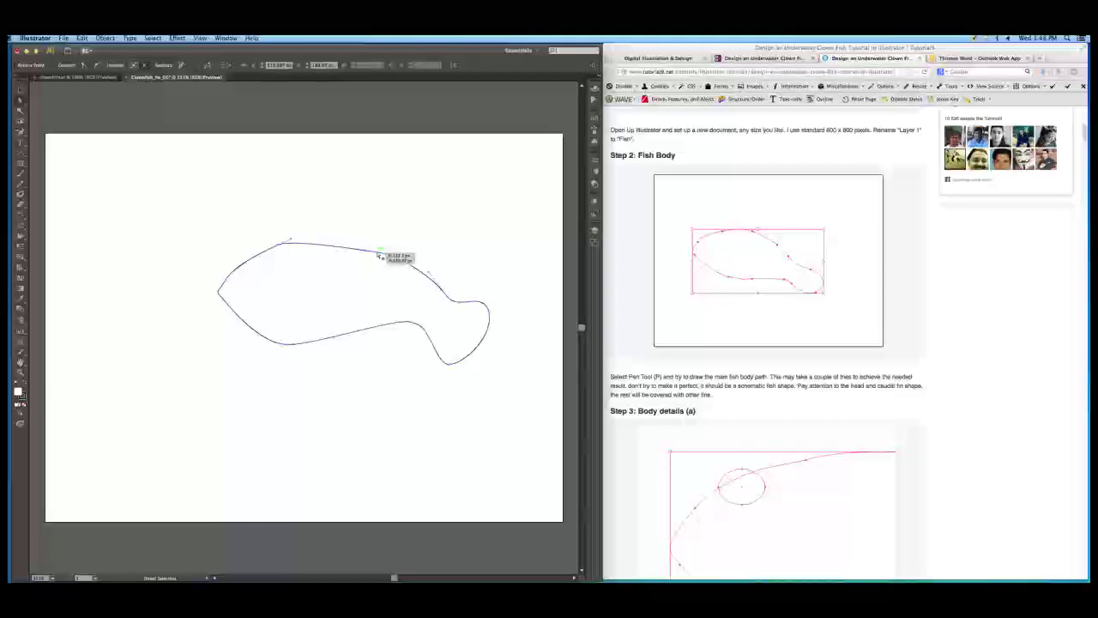
key("shift+c")
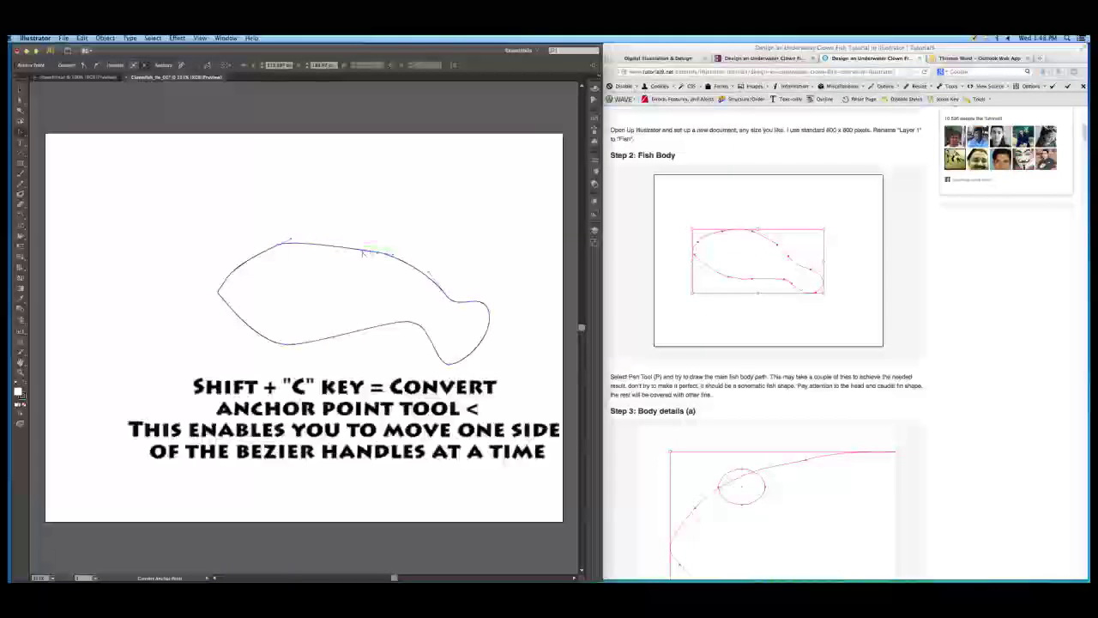
left_click_drag(363, 250, 347, 237)
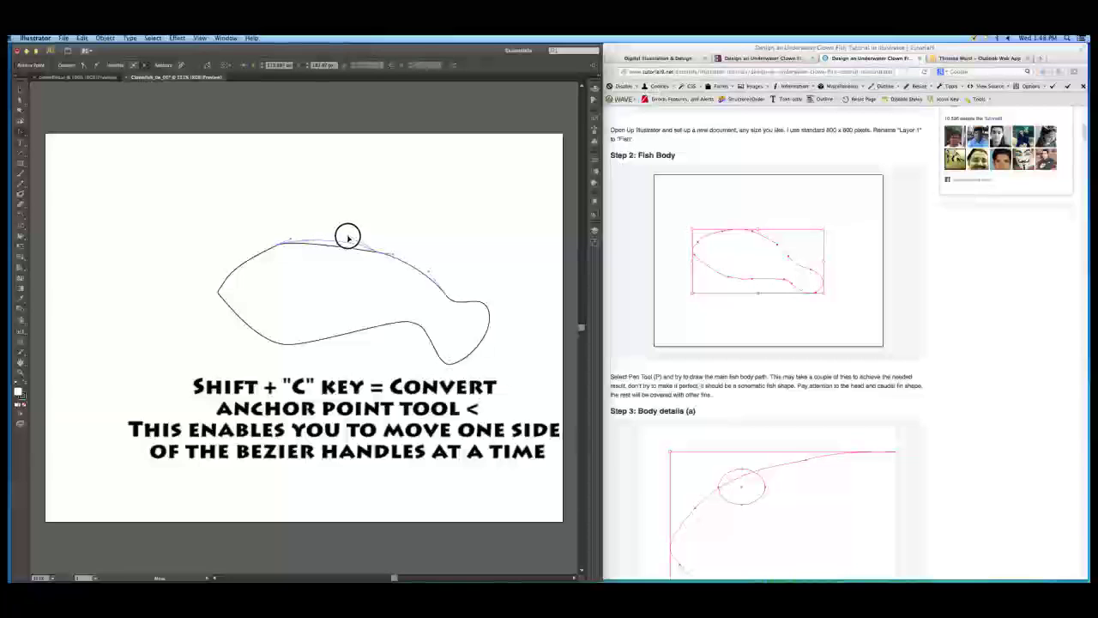
left_click(348, 235)
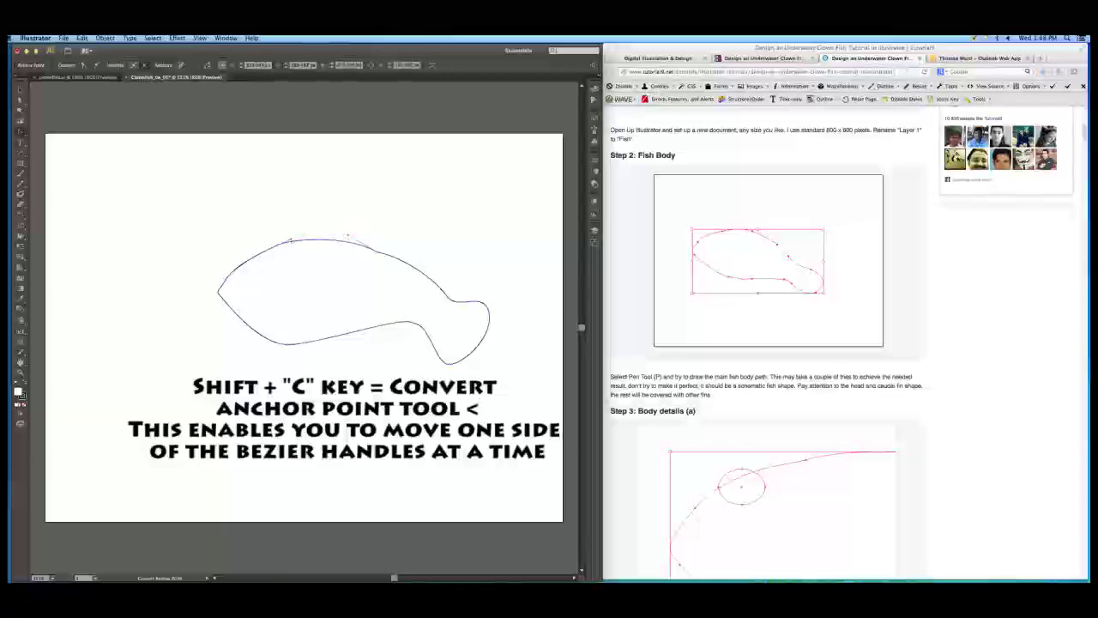
left_click(292, 241)
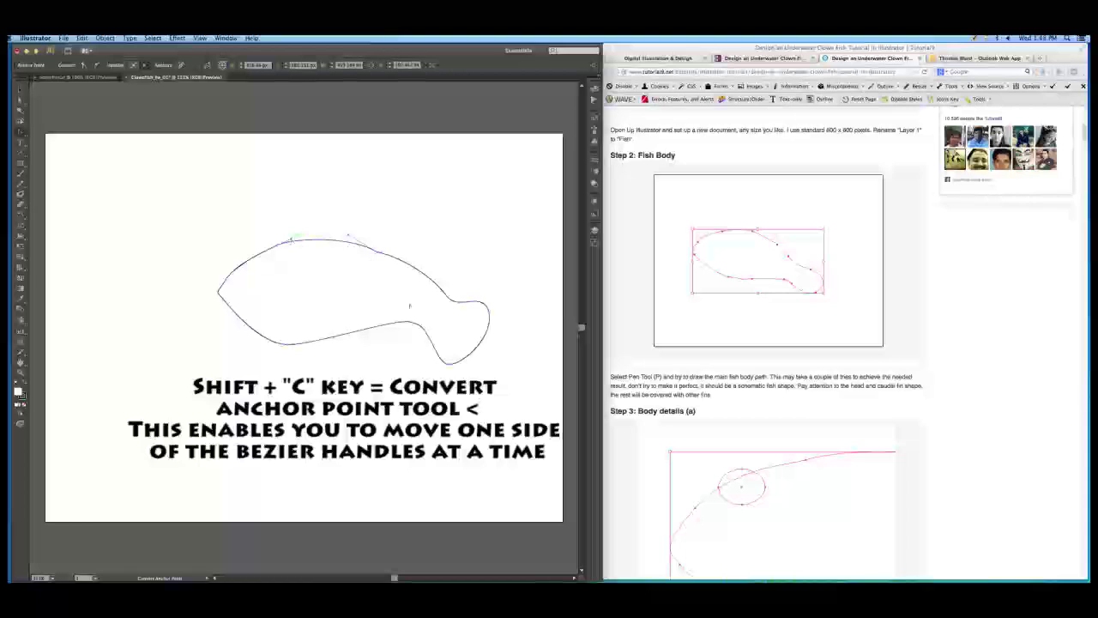
left_click(404, 323)
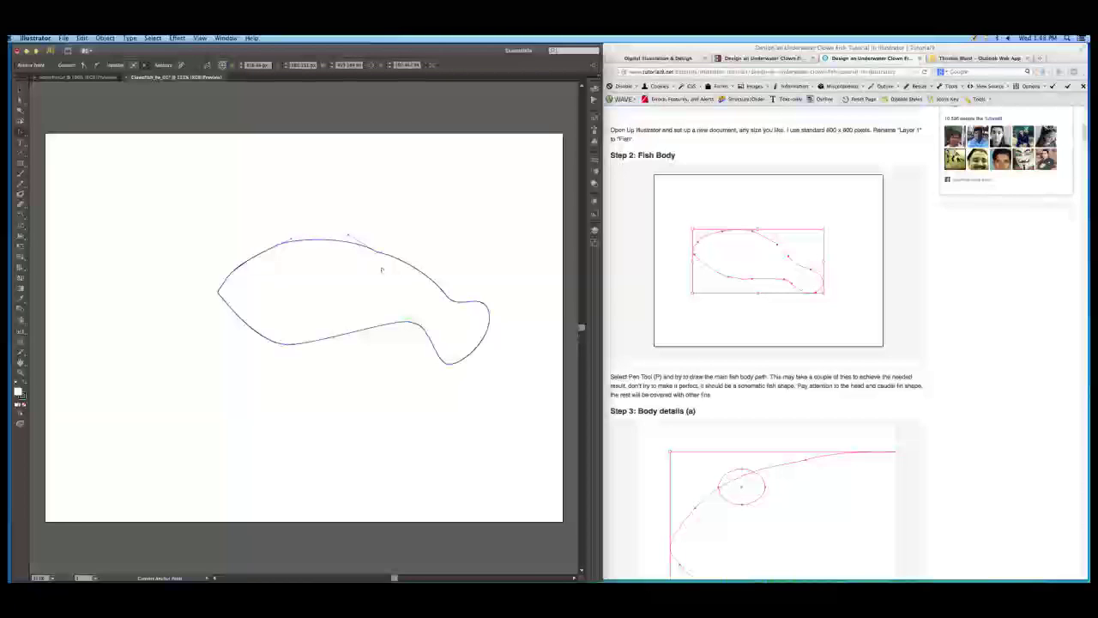
- Fine-tune the rear back anchor point with the Direct Selection tool to smooth the slope toward the tail
left_click(20, 101)
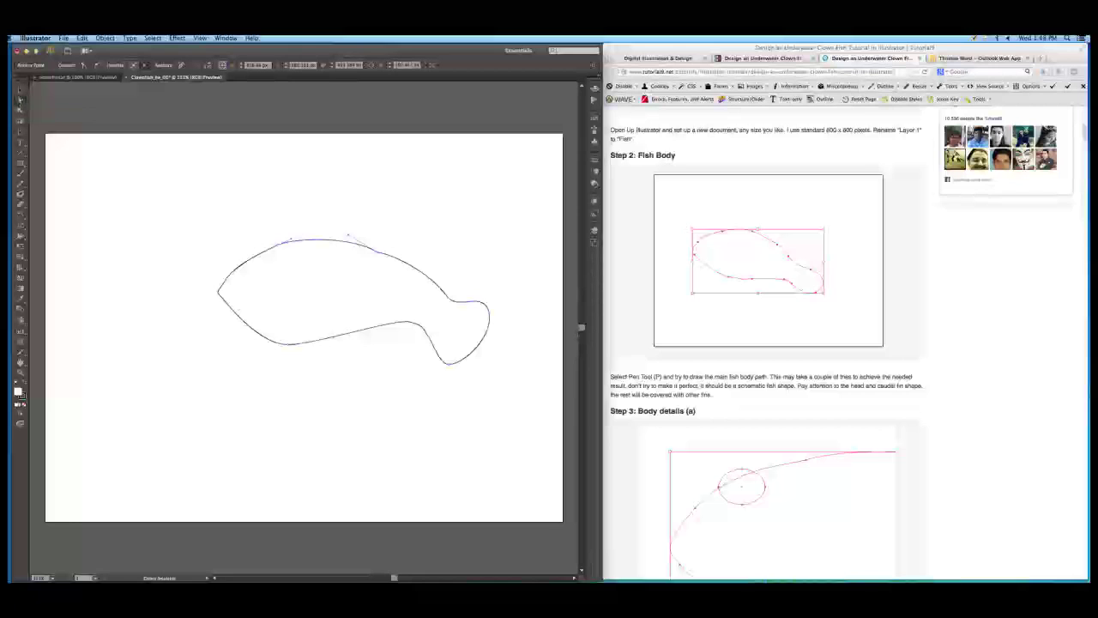
left_click(378, 253)
left_click(392, 255)
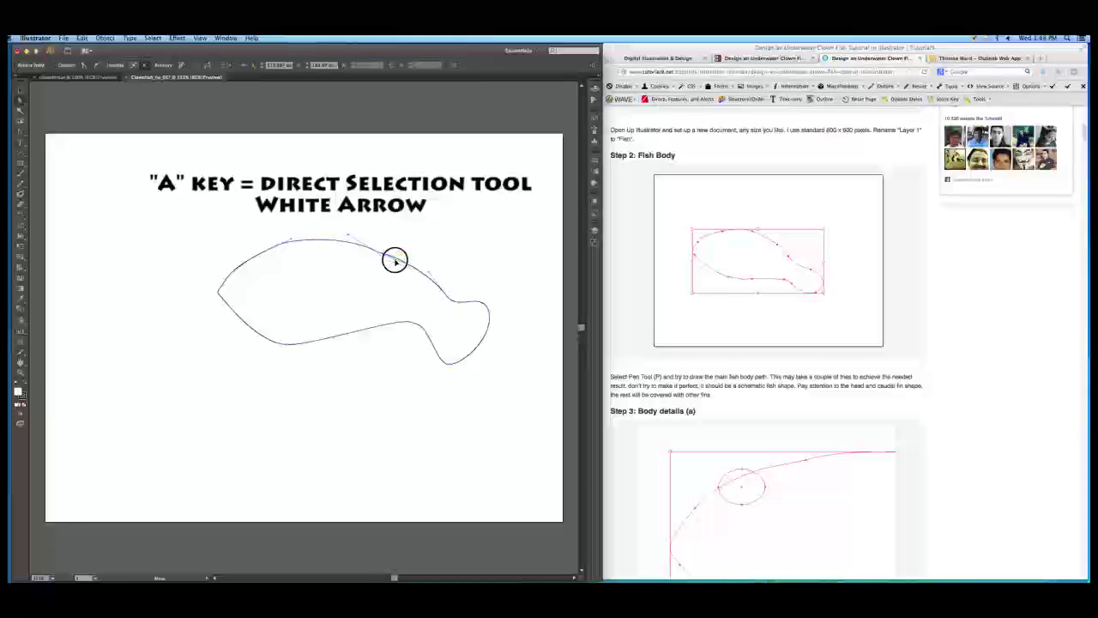
mouse_move(395, 260)
left_mouse_down()
mouse_move(376, 248)
mouse_move(384, 252)
left_mouse_up()
- Raise the belly anchor point, lengthen its rear handle, and reshape the handle leading to the tail's lower base
left_click_drag(290, 343, 296, 334)
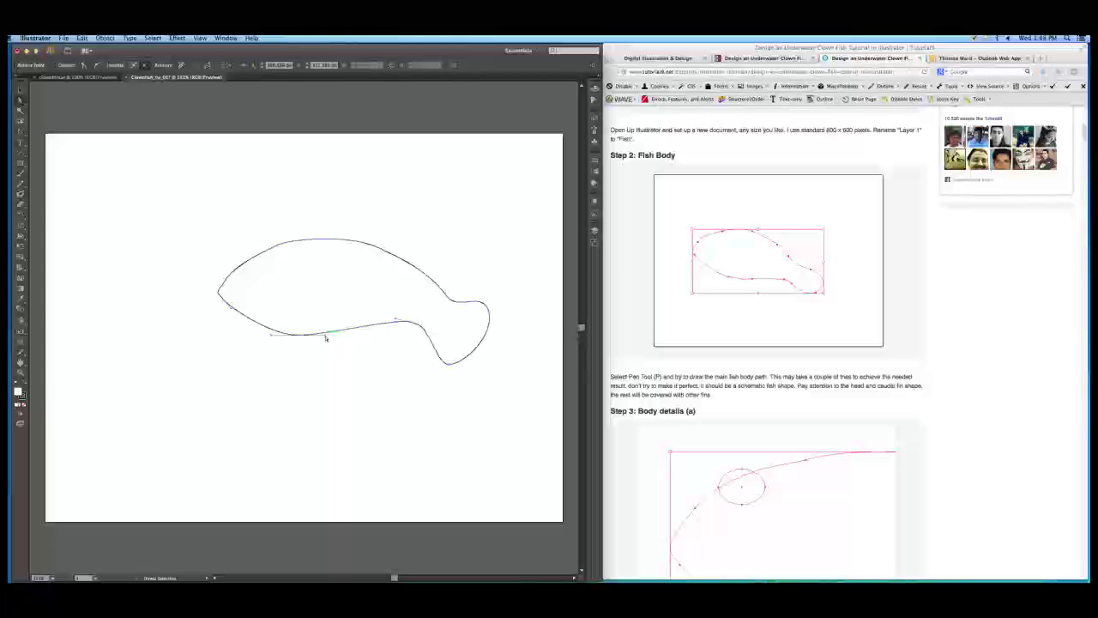
key("shift+c")
left_click_drag(326, 336, 359, 338)
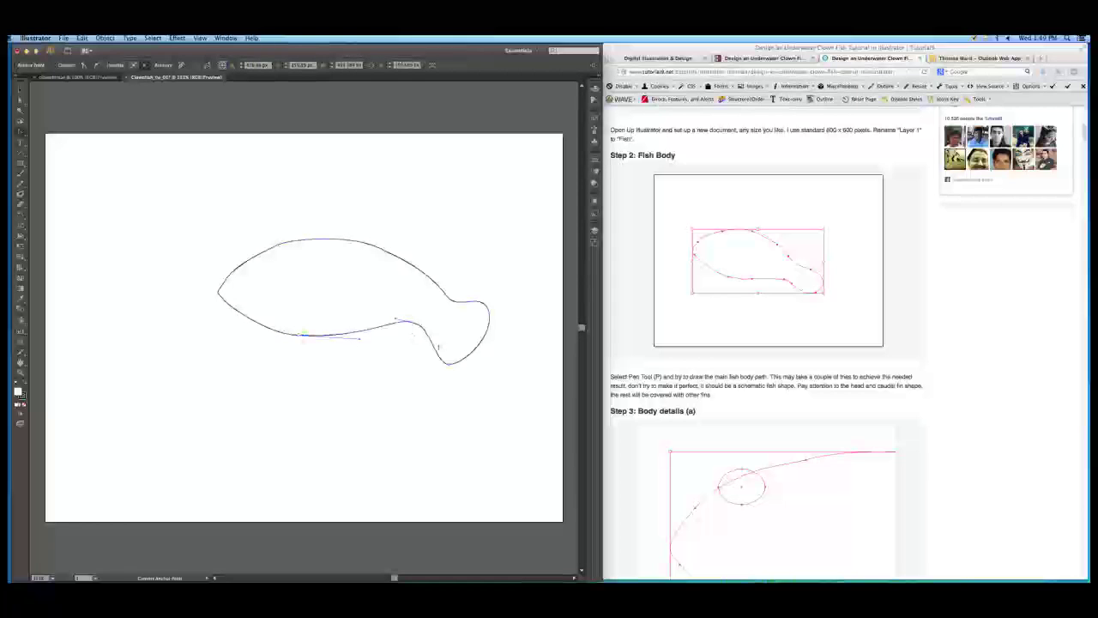
left_click(398, 321)
left_click_drag(398, 321, 384, 327)
- Round the pointed snout by pulling out curve handles along the upper front of the head
left_click(225, 280)
left_click(225, 280)
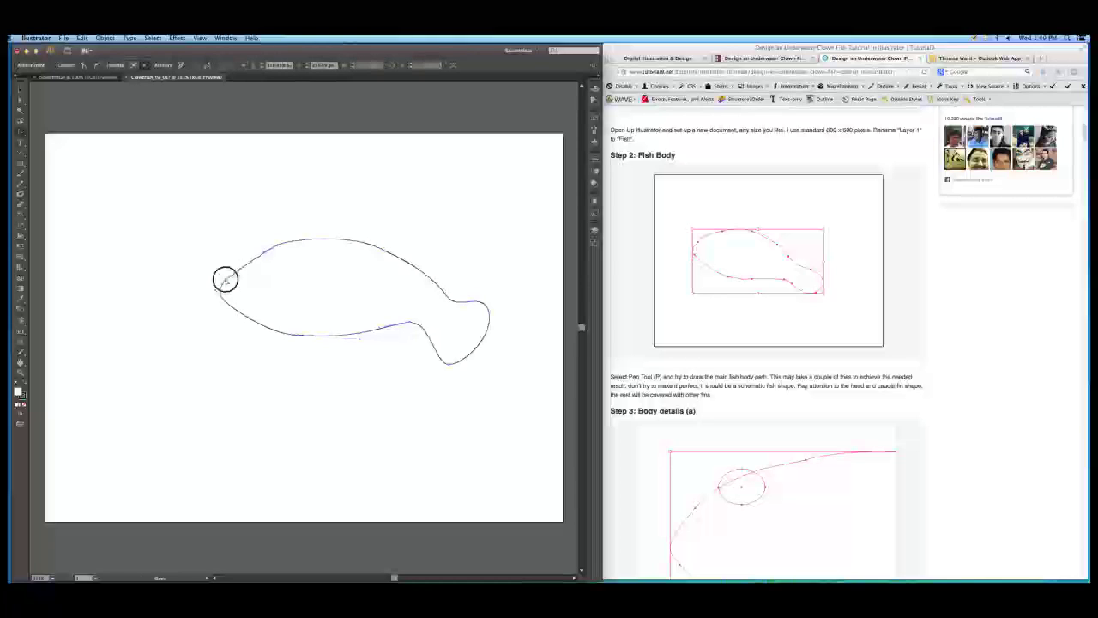
left_click(225, 280)
mouse_move(224, 279)
left_mouse_down()
mouse_move(215, 288)
mouse_move(232, 266)
left_mouse_up()
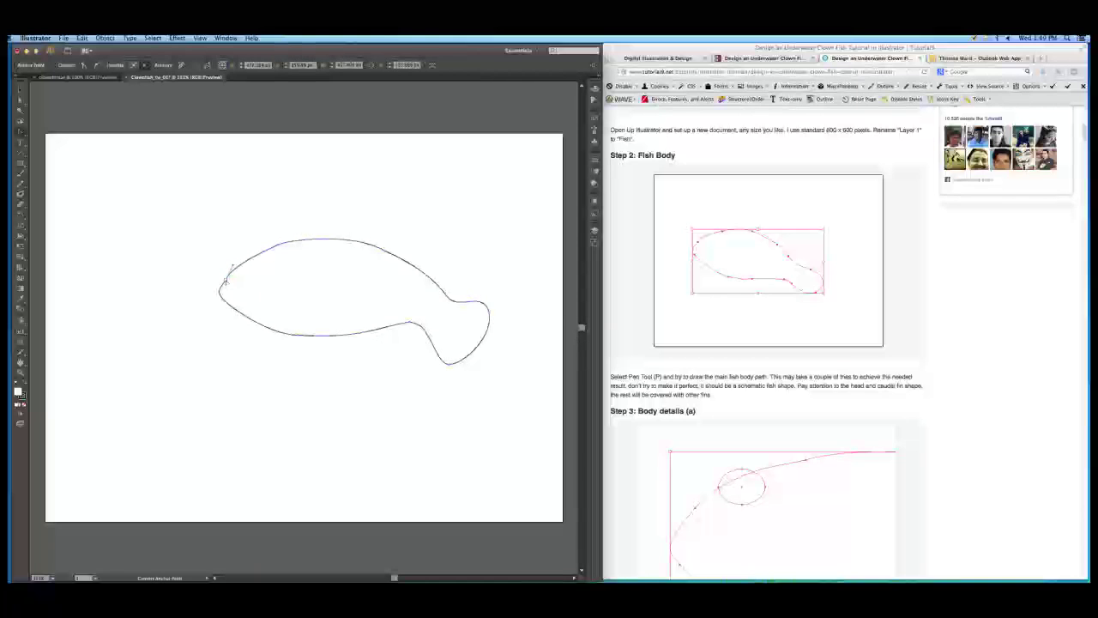
- Move the snout's anchor point slightly forward with the Direct Selection tool and extend its upper handle toward the forehead
key("a")
left_click(226, 278)
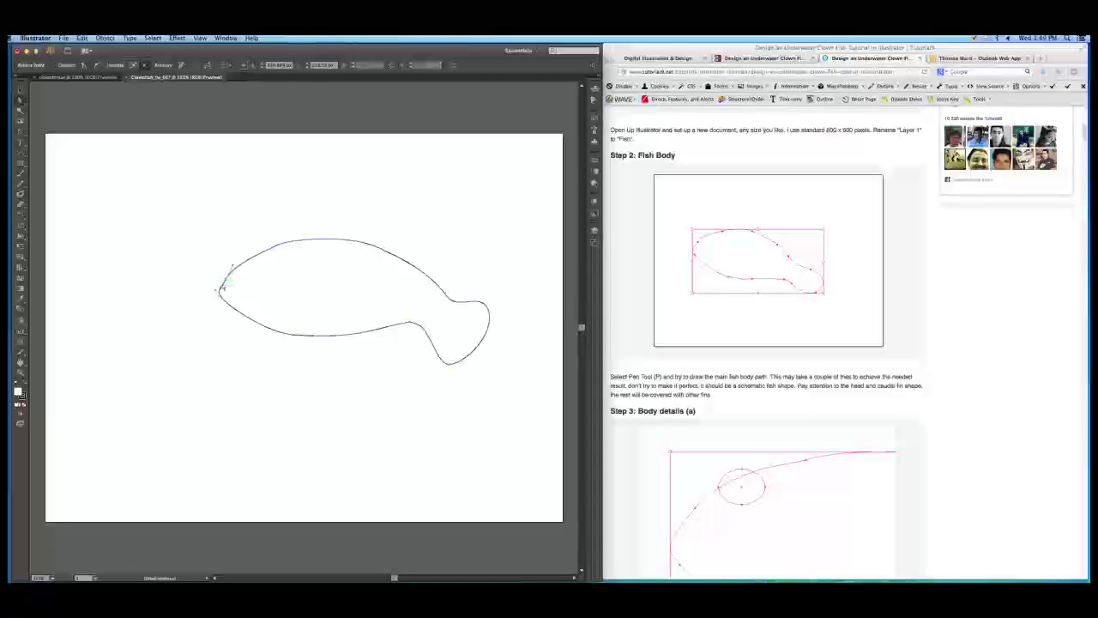
left_click(212, 290)
key("a")
left_click_drag(225, 282, 245, 255)
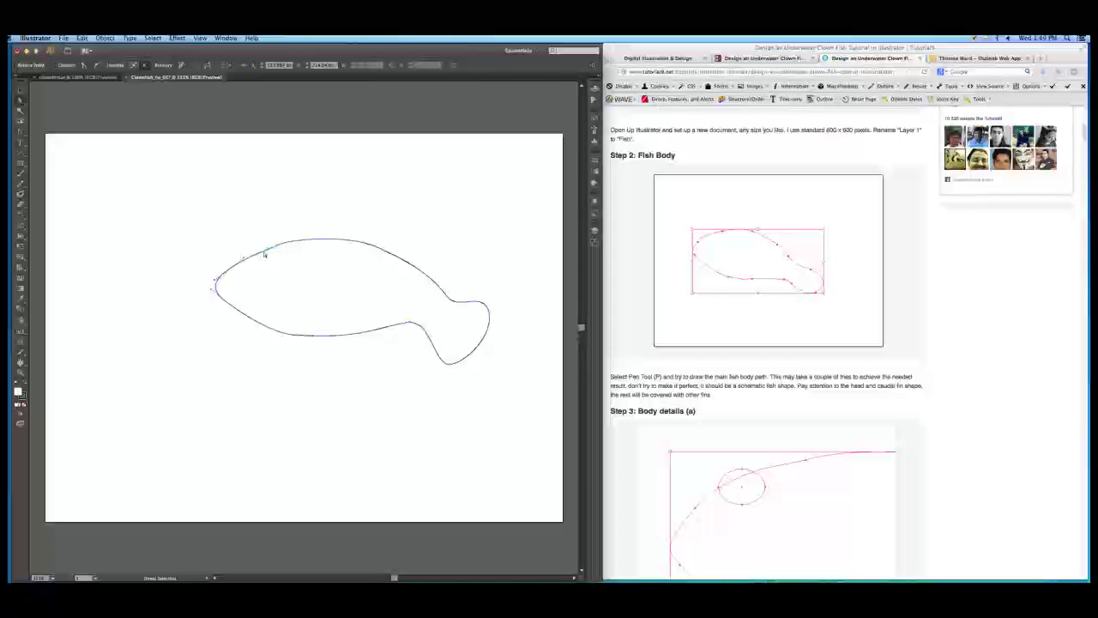
- Smooth the forehead by adjusting the front back anchor's handles, and lower the belly anchor point slightly
left_click_drag(265, 254, 260, 248)
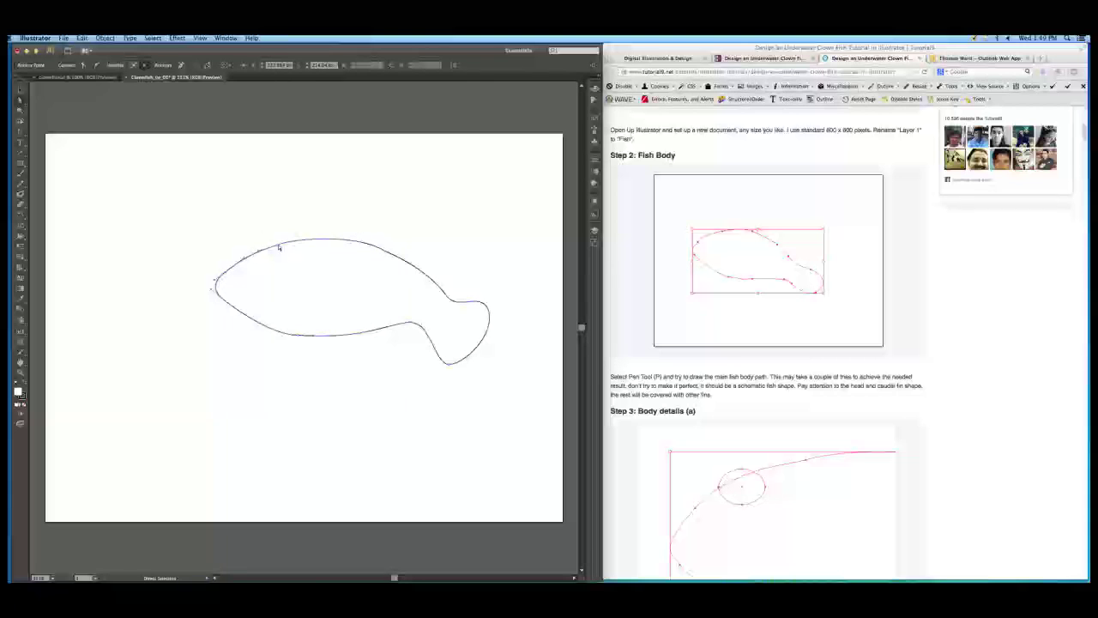
left_click(283, 246)
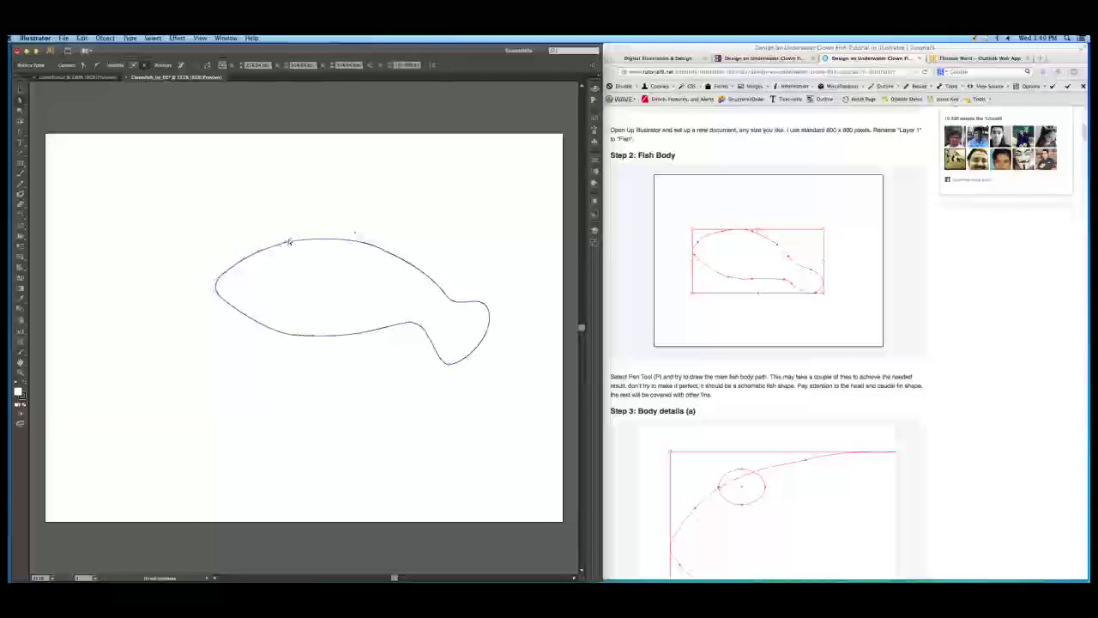
left_click_drag(292, 241, 297, 241)
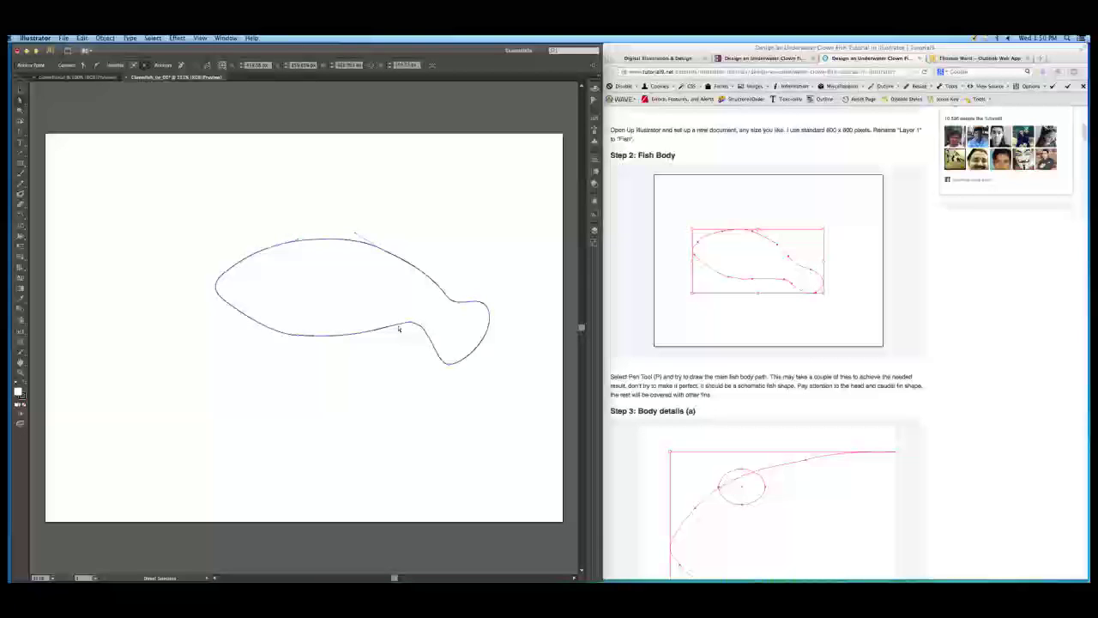
left_click_drag(290, 334, 292, 339)
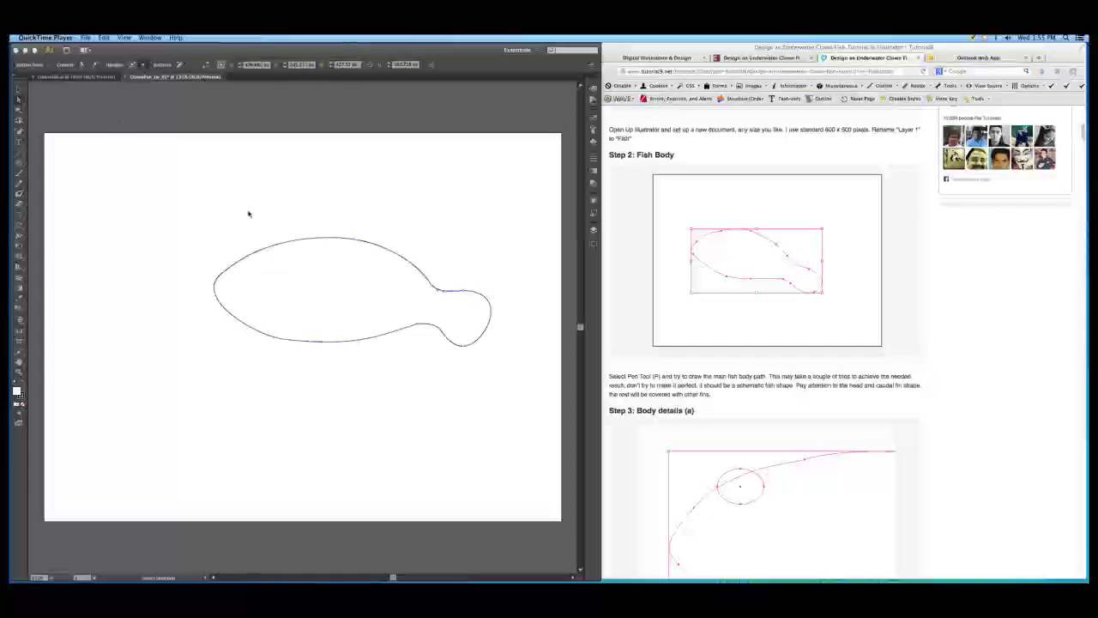
- Select the whole fish body with the Selection tool and move it toward the centre of the artboard
left_click(304, 239)
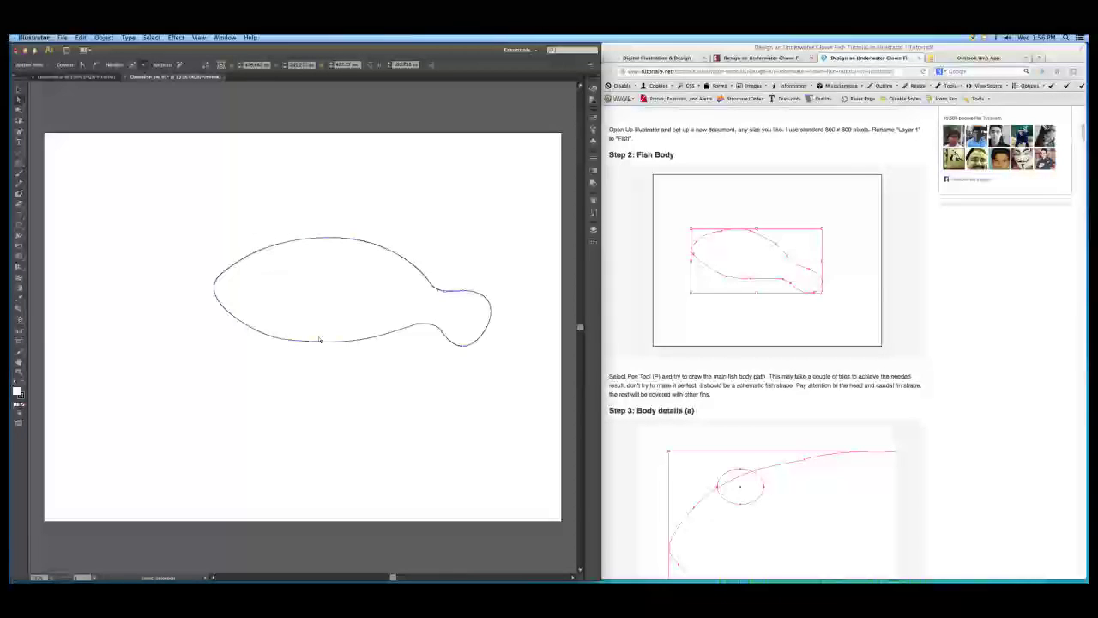
left_click(18, 89)
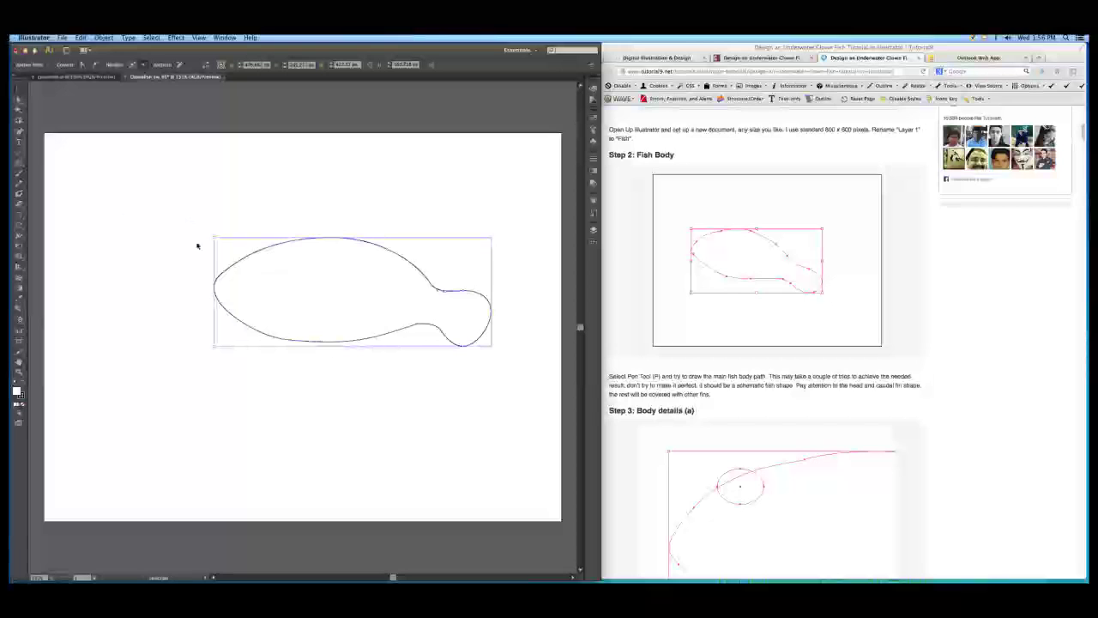
left_click_drag(300, 240, 250, 263)
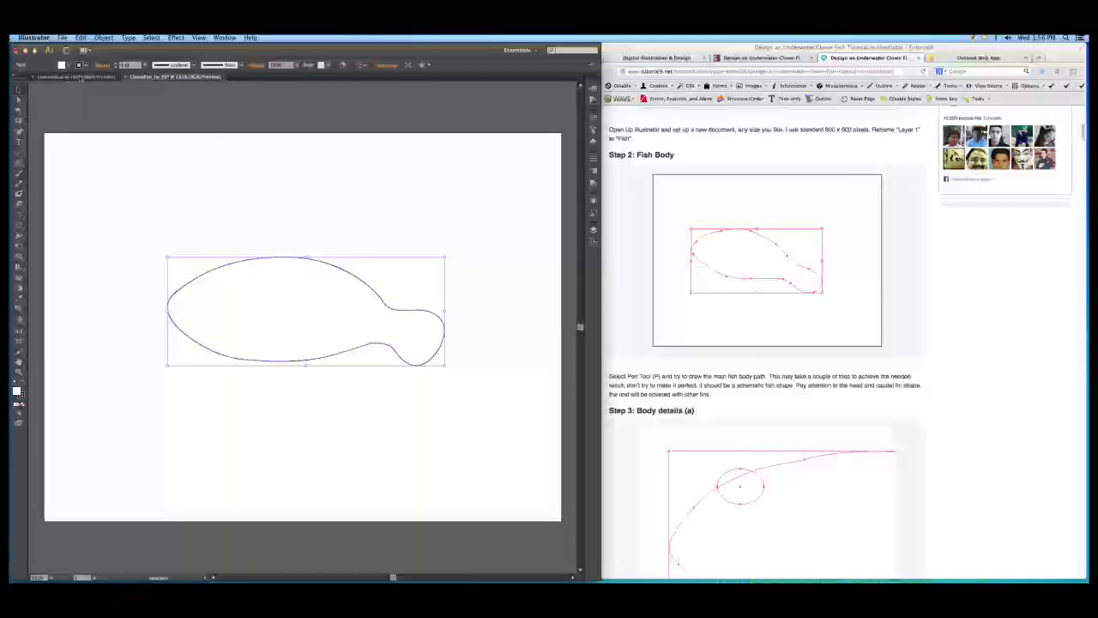
- Compare with the finished clownfish artwork, consult the tutorial's Body Color step, and fill the fish body with a solid light orange
left_click(79, 76)
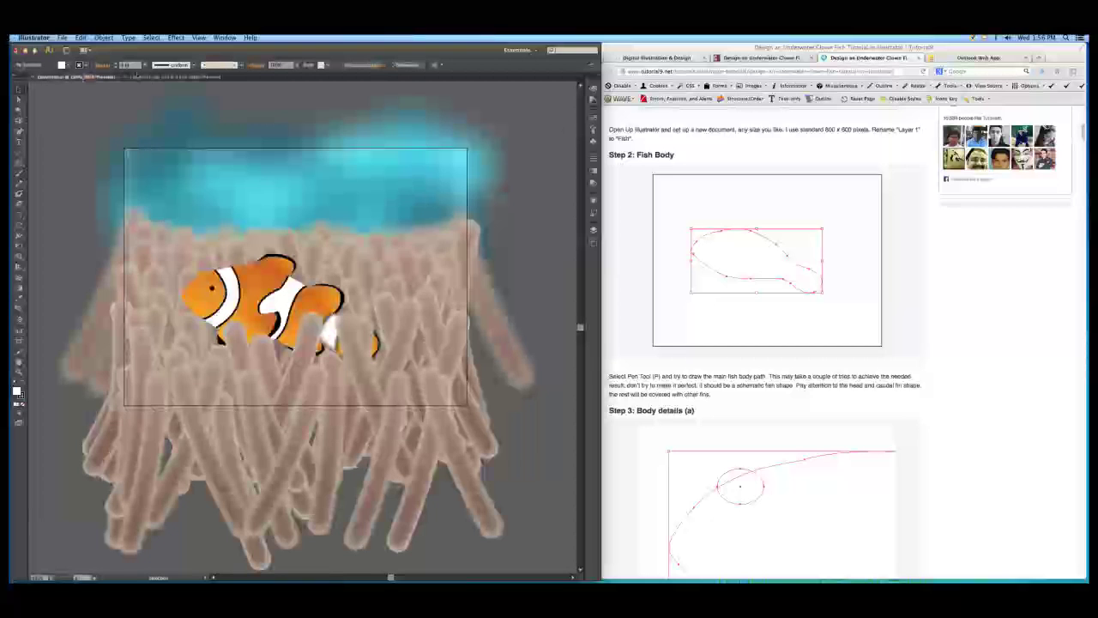
left_click(172, 76)
scroll(731, 352, "down", 10)
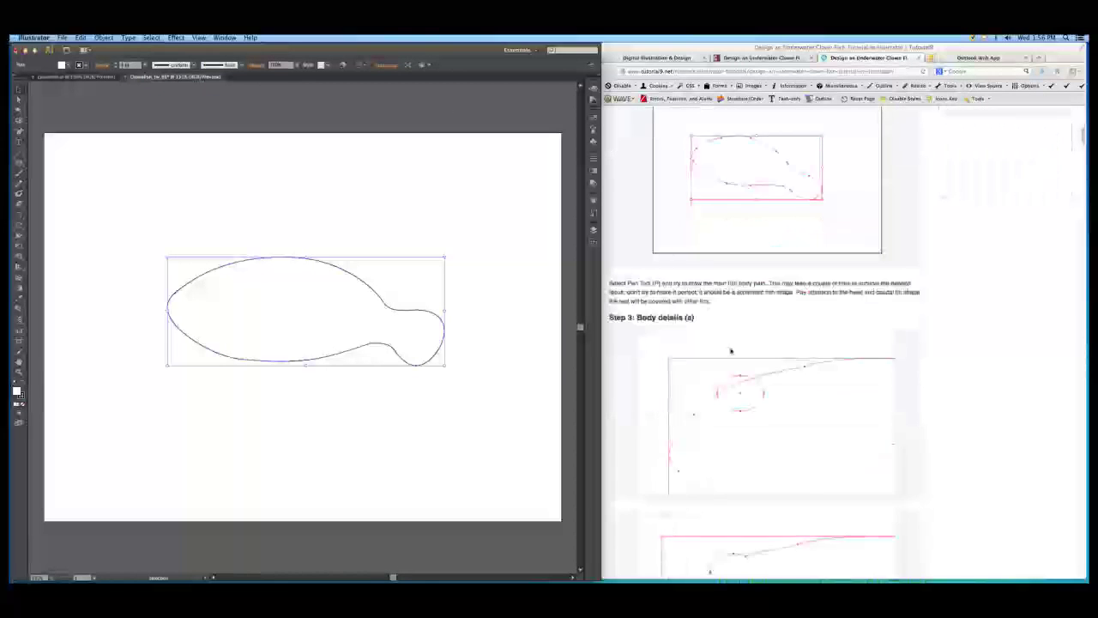
scroll(731, 349, "down", 5)
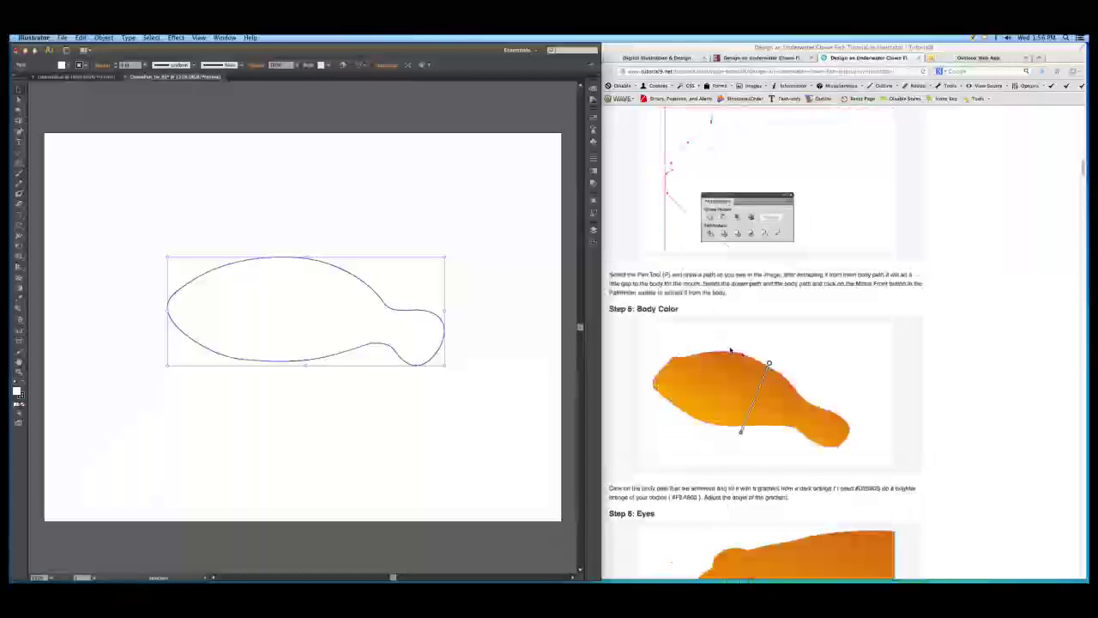
scroll(731, 352, "up", 3)
scroll(731, 349, "down", 2)
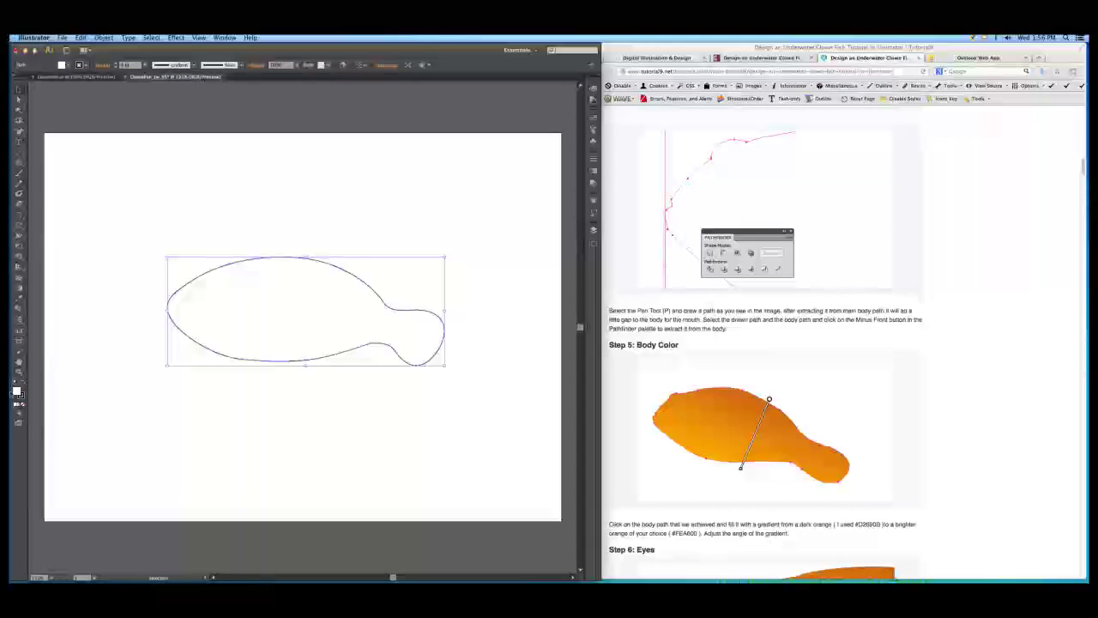
double_click(16, 391)
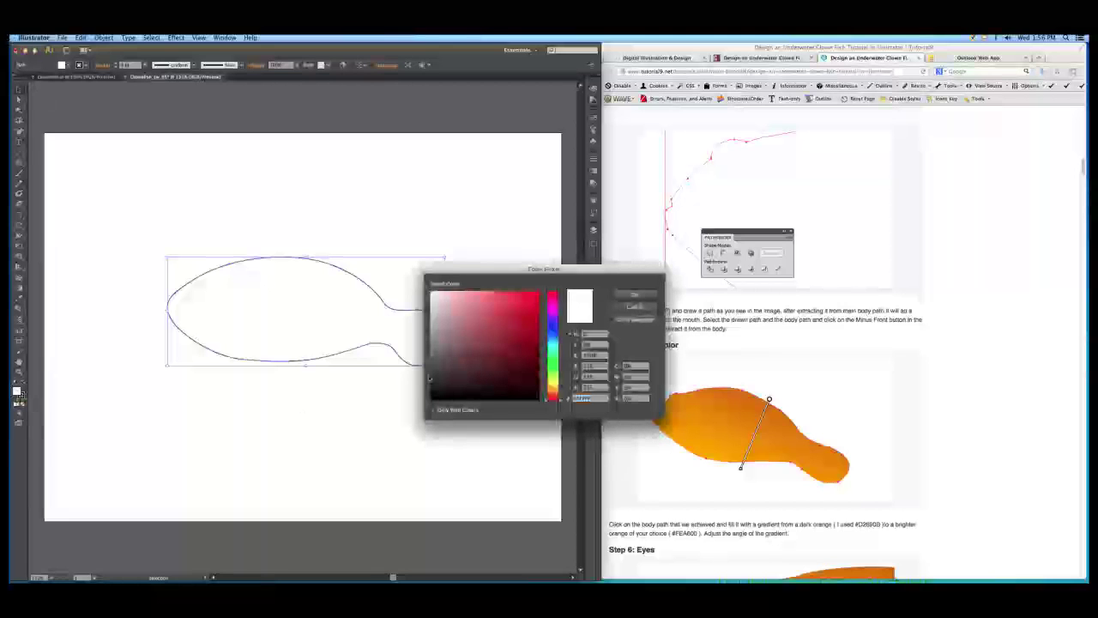
left_click(553, 390)
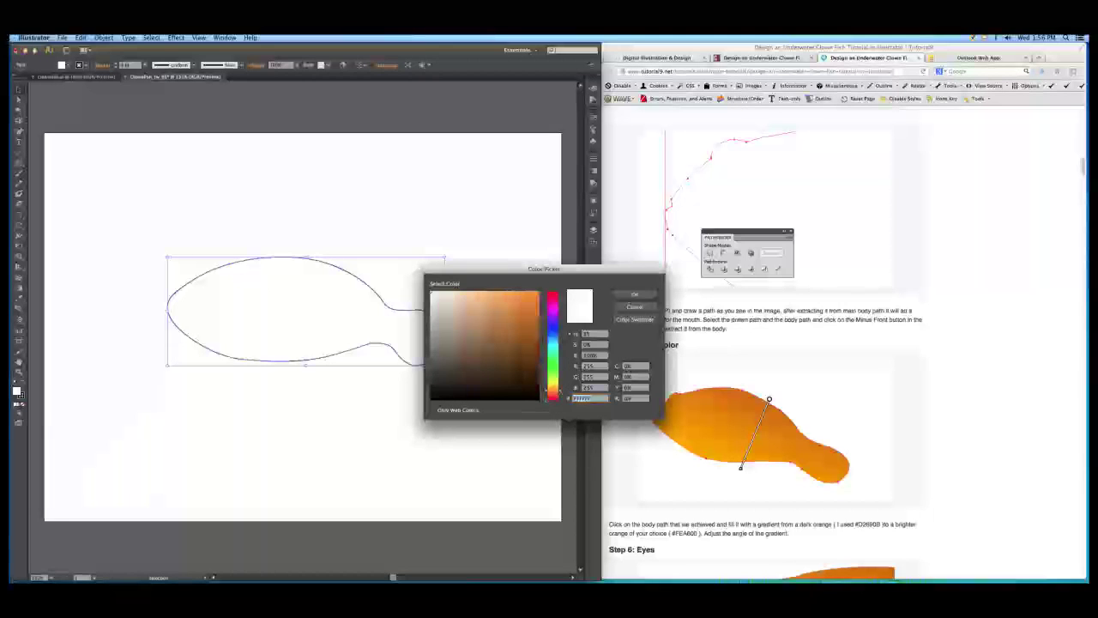
left_click(518, 297)
left_click(634, 294)
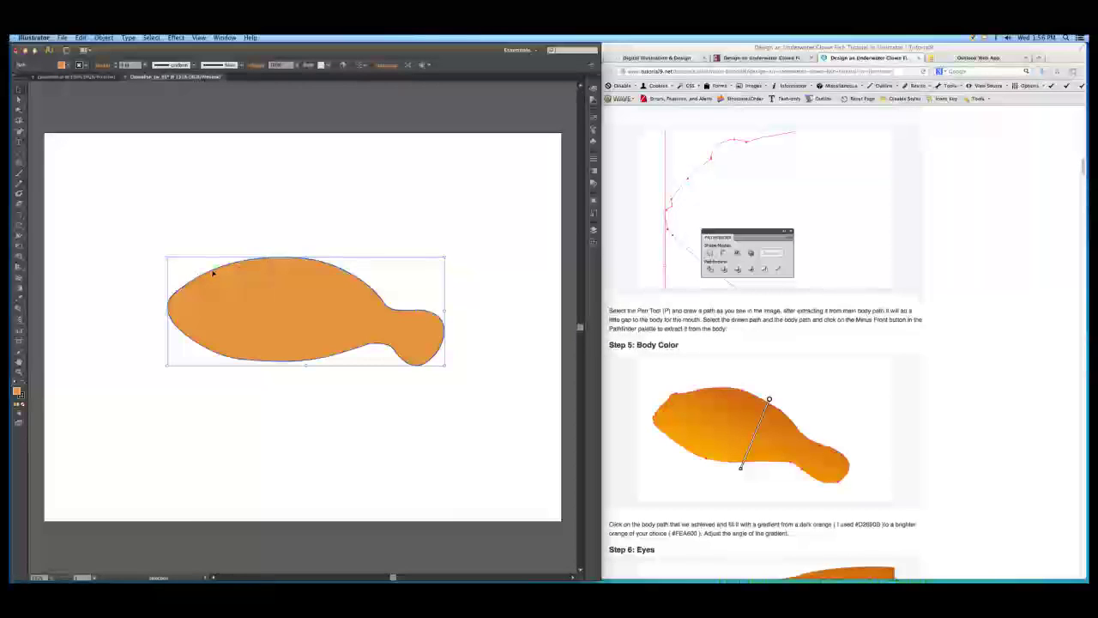
- Remove the black stroke around the orange fish body, setting its stroke to none, and deselect it
left_click(21, 396)
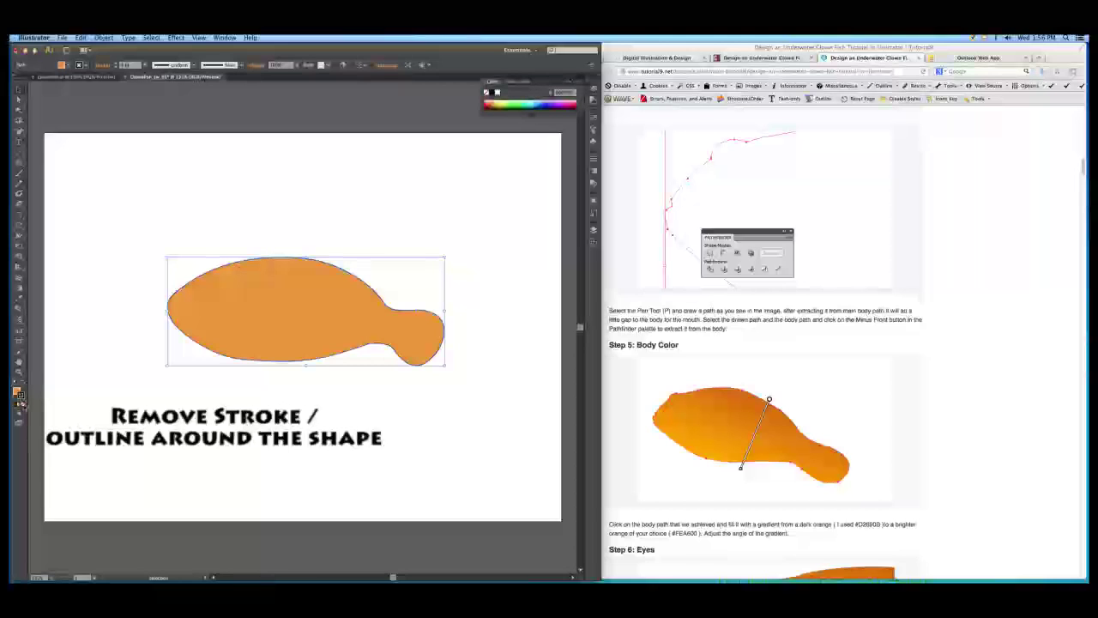
left_click(21, 415)
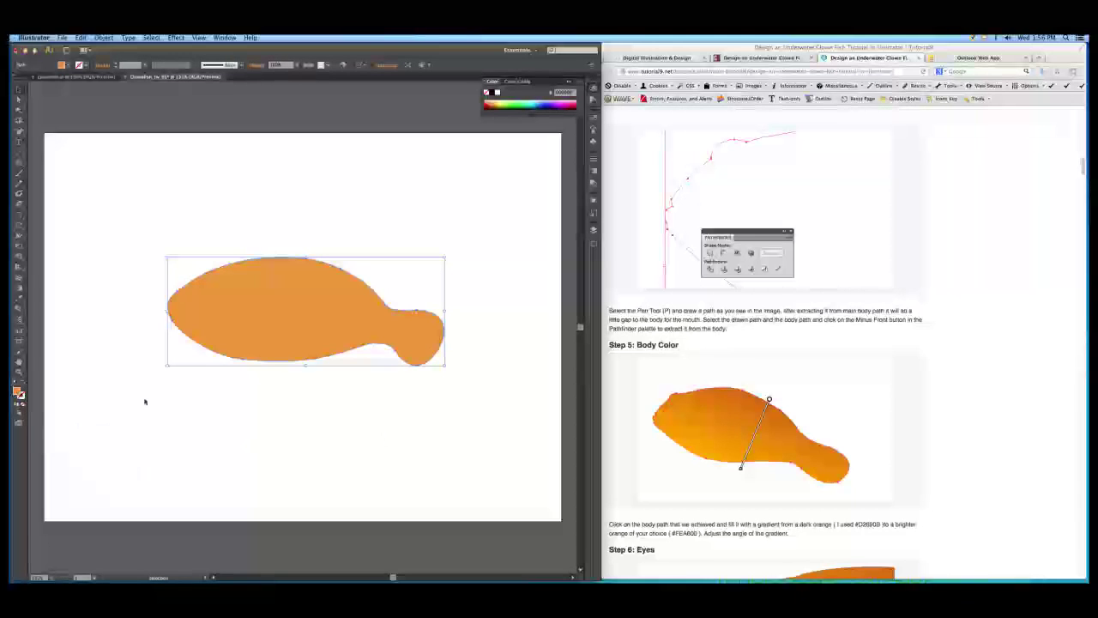
left_click(237, 399)
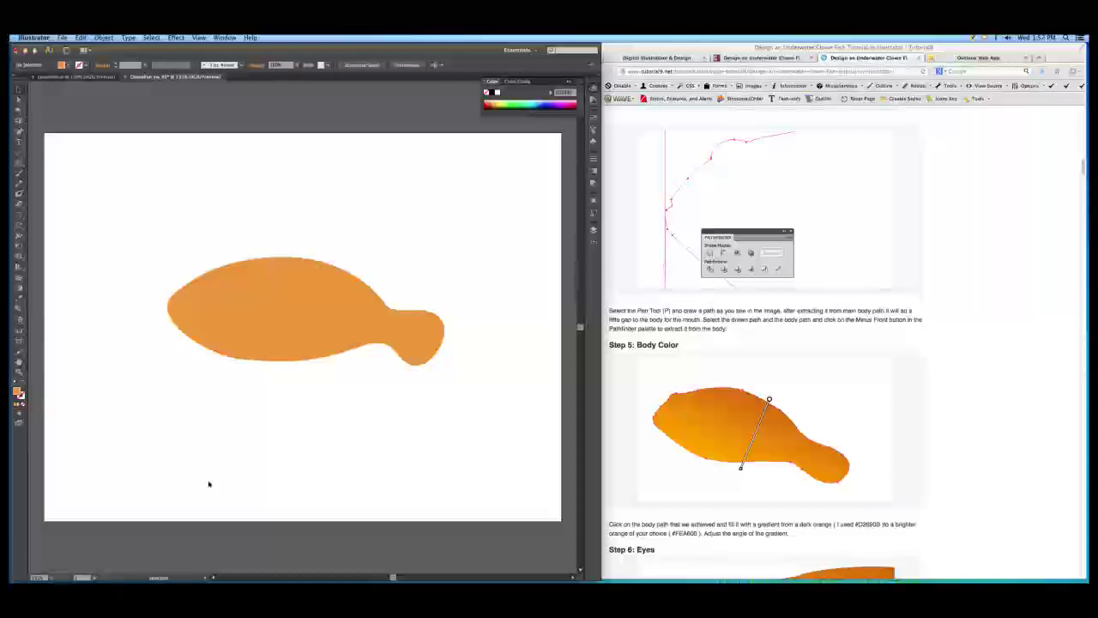
- Draw a small orange ellipse on the upper front of the head and shift it slightly rearward to overlap the body
scroll(775, 357, "up", 3)
scroll(795, 268, "up", 10)
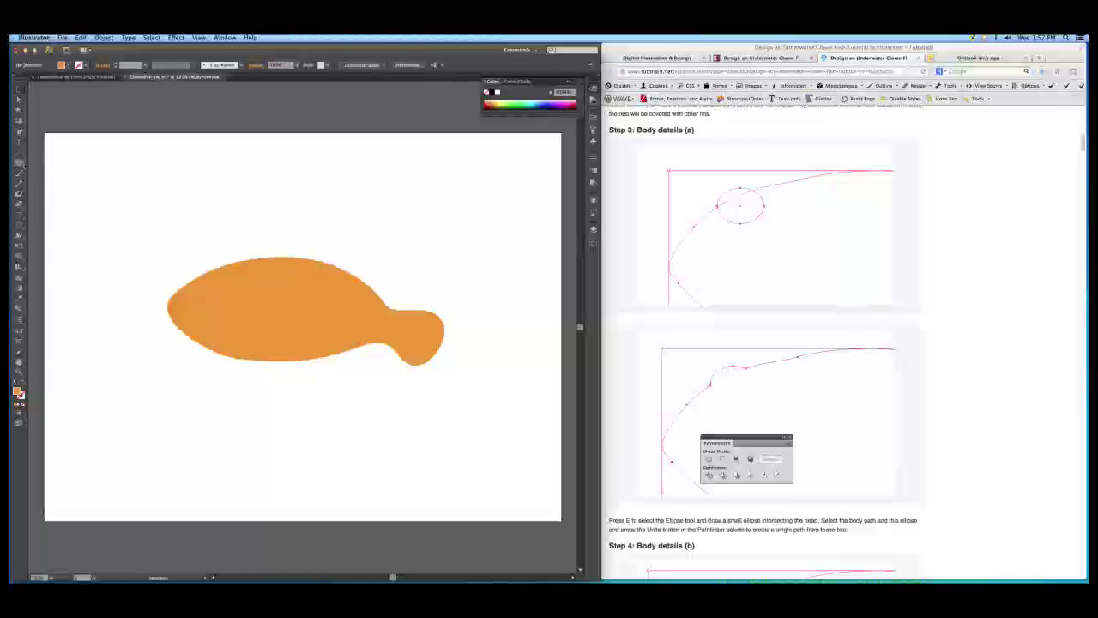
left_click_drag(20, 163, 40, 183)
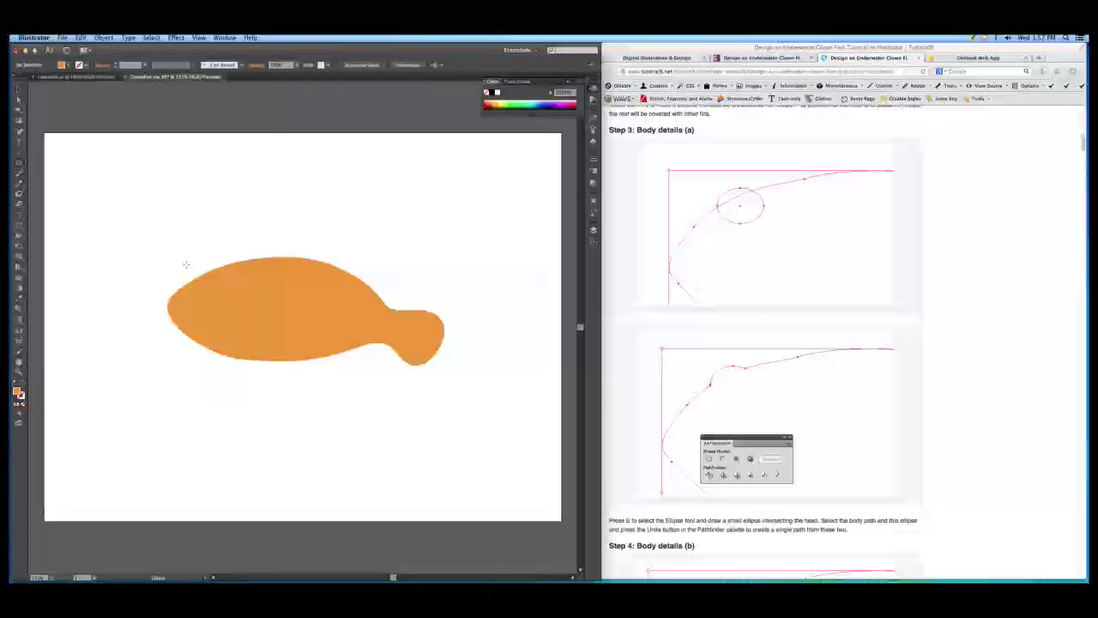
left_click_drag(182, 263, 211, 286)
key("v")
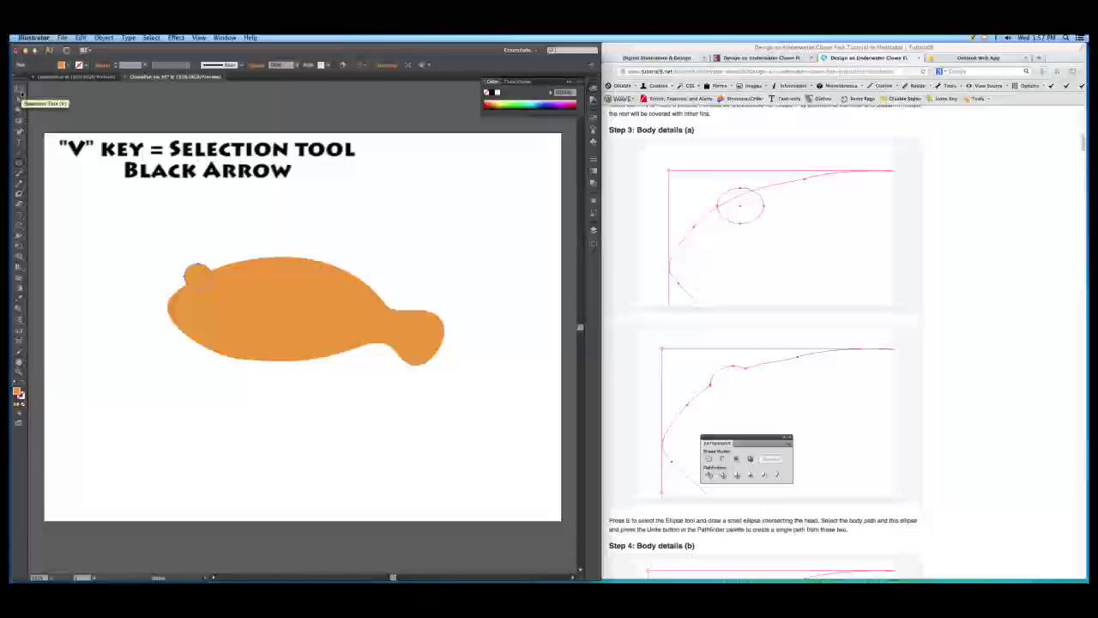
left_click(22, 92)
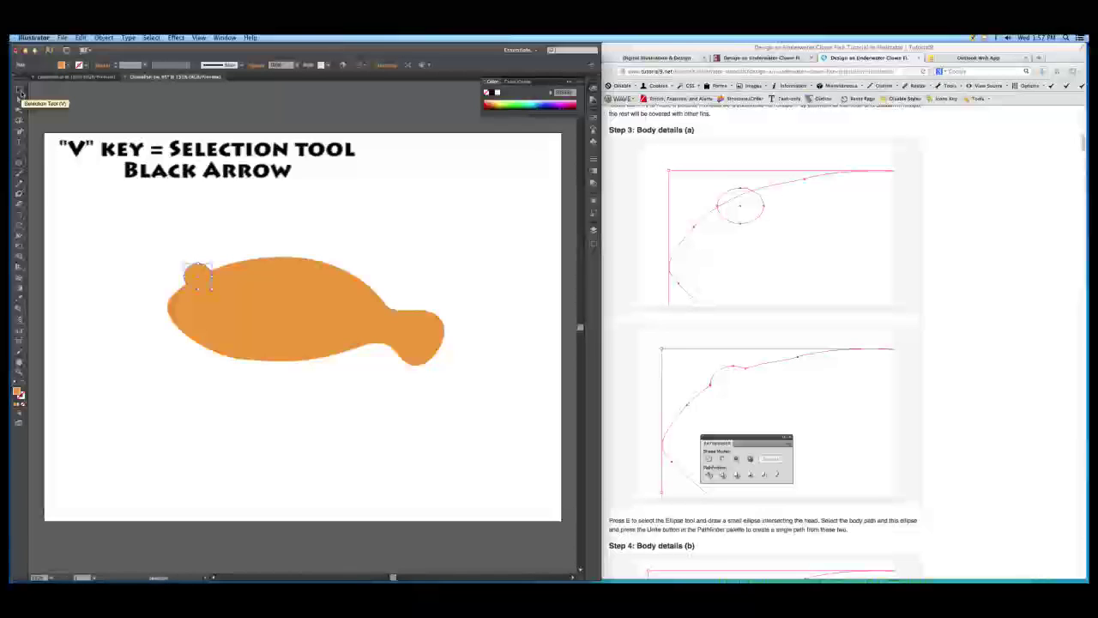
left_click_drag(207, 275, 215, 278)
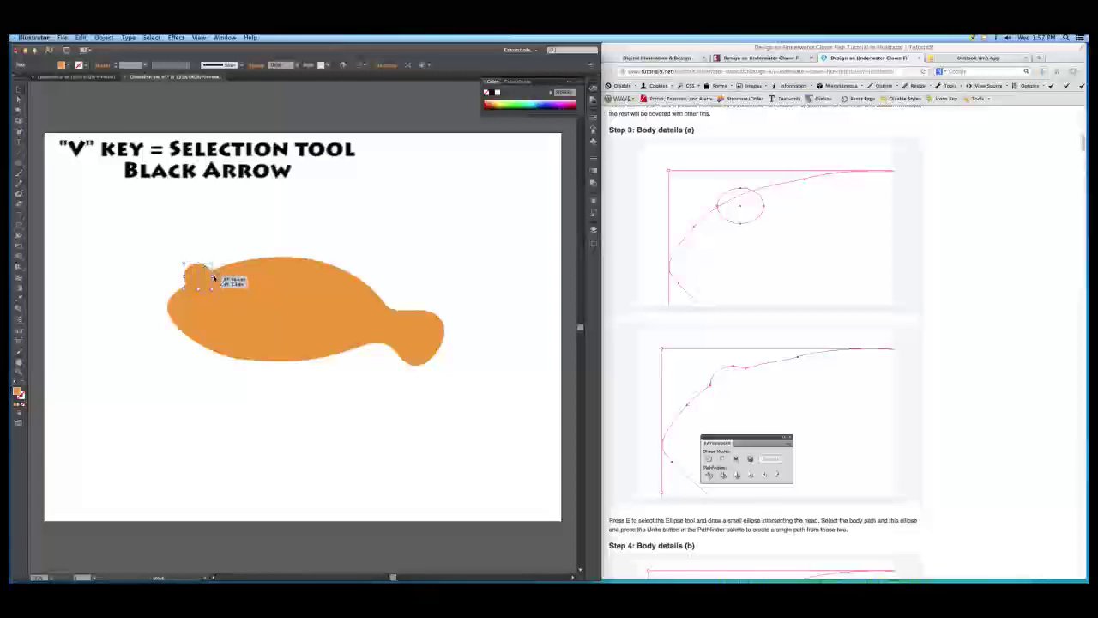
- Dock the Pathfinder palette and unite the fish body and the small head ellipse into a single path
left_click(271, 271)
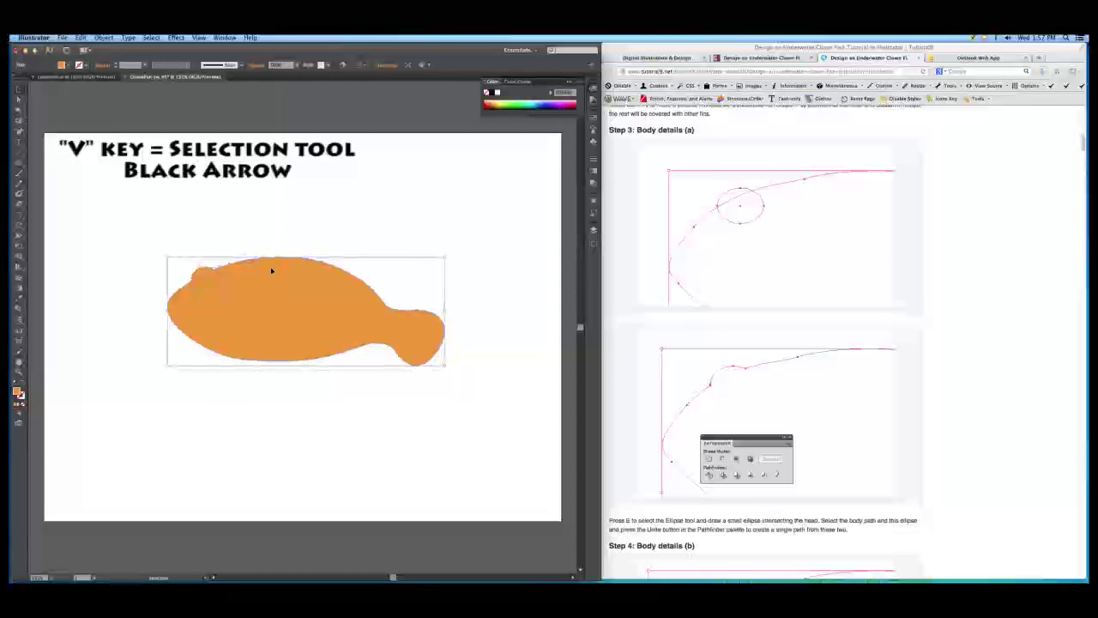
left_click(198, 273, "shift")
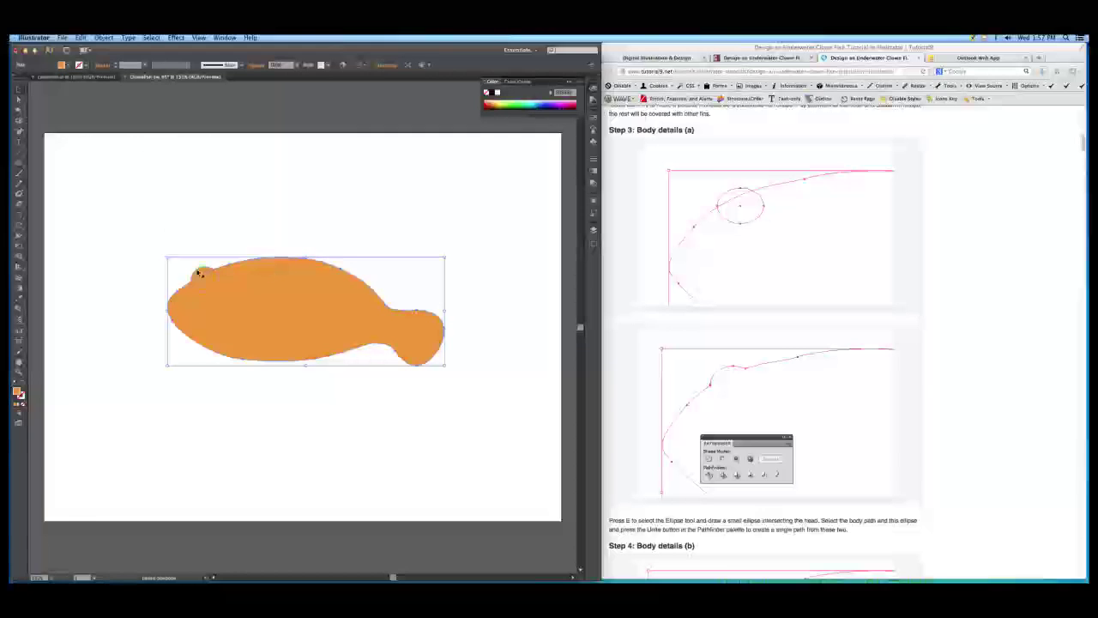
left_click(199, 273, "shift")
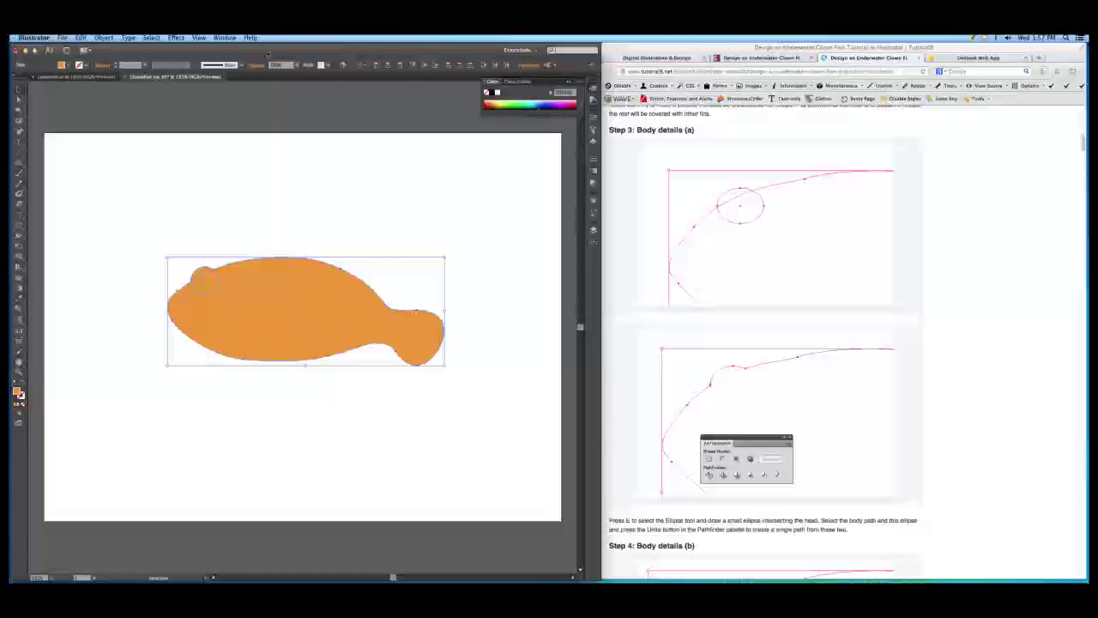
left_click(226, 38)
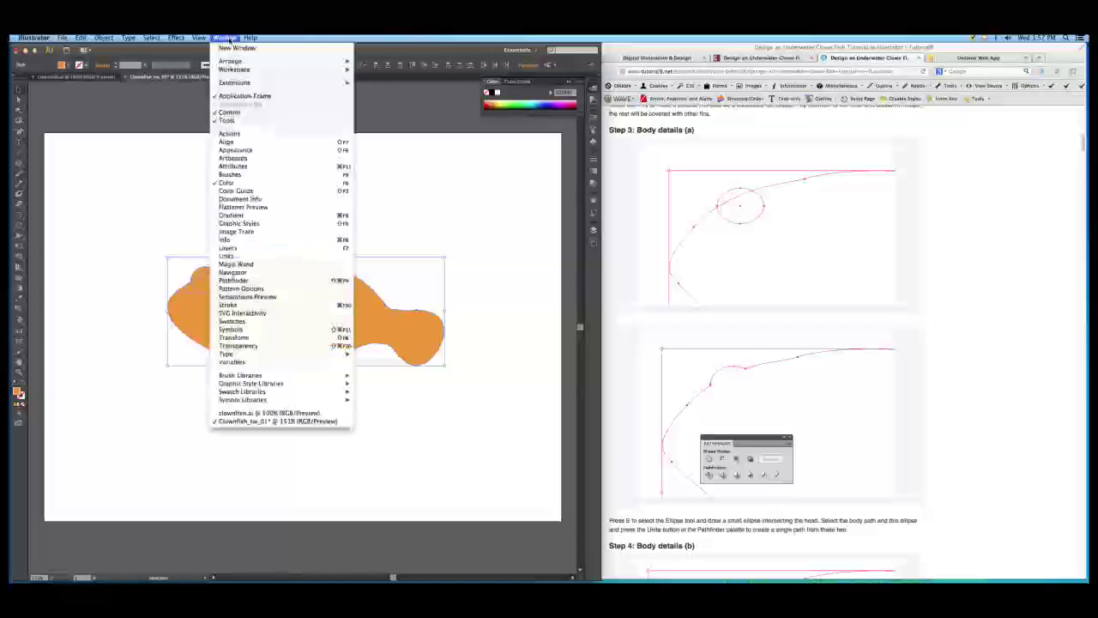
left_click(242, 282)
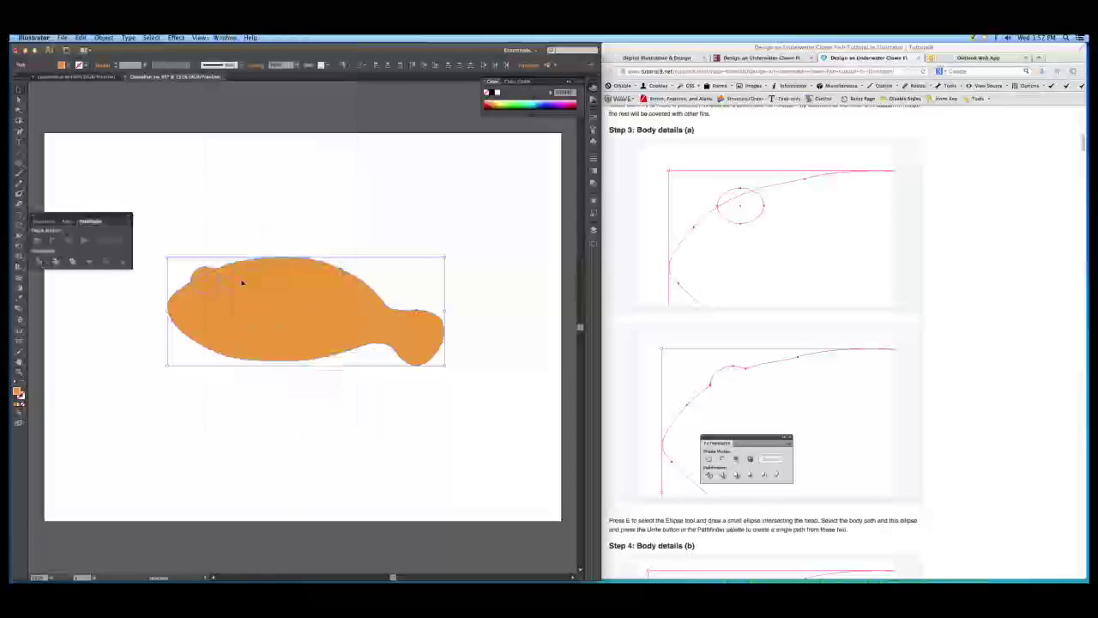
left_click_drag(66, 215, 594, 273)
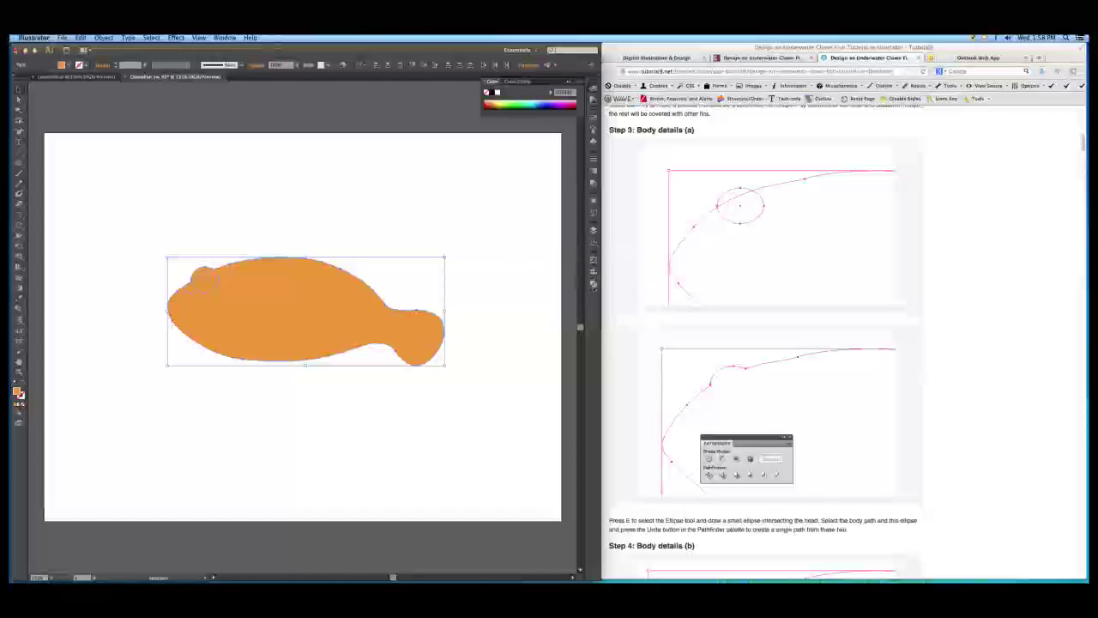
left_click(593, 286)
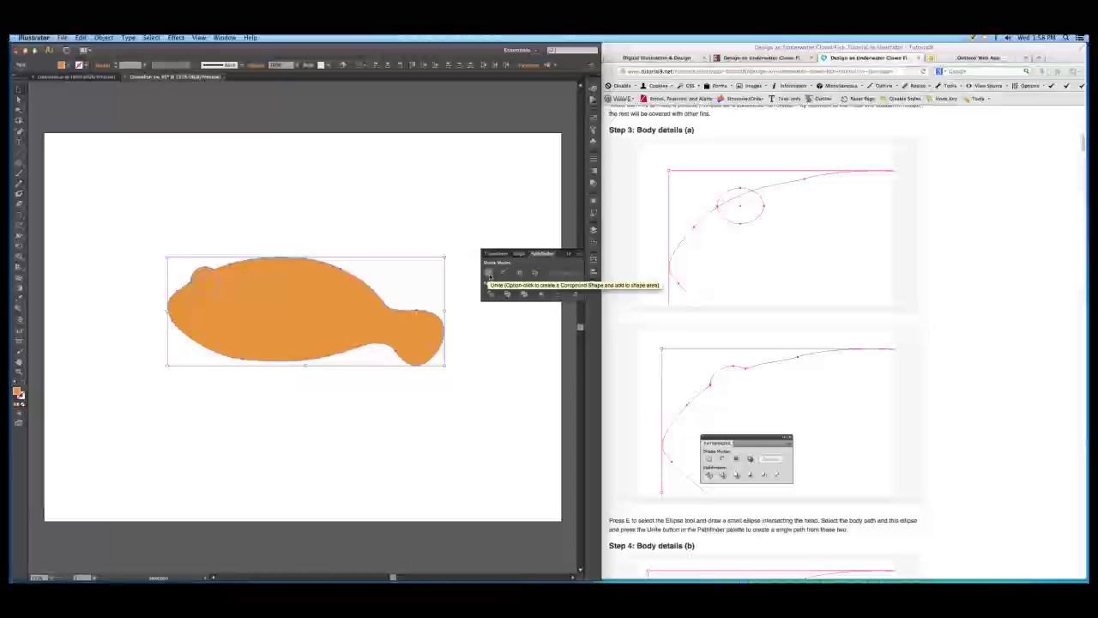
left_click(488, 276)
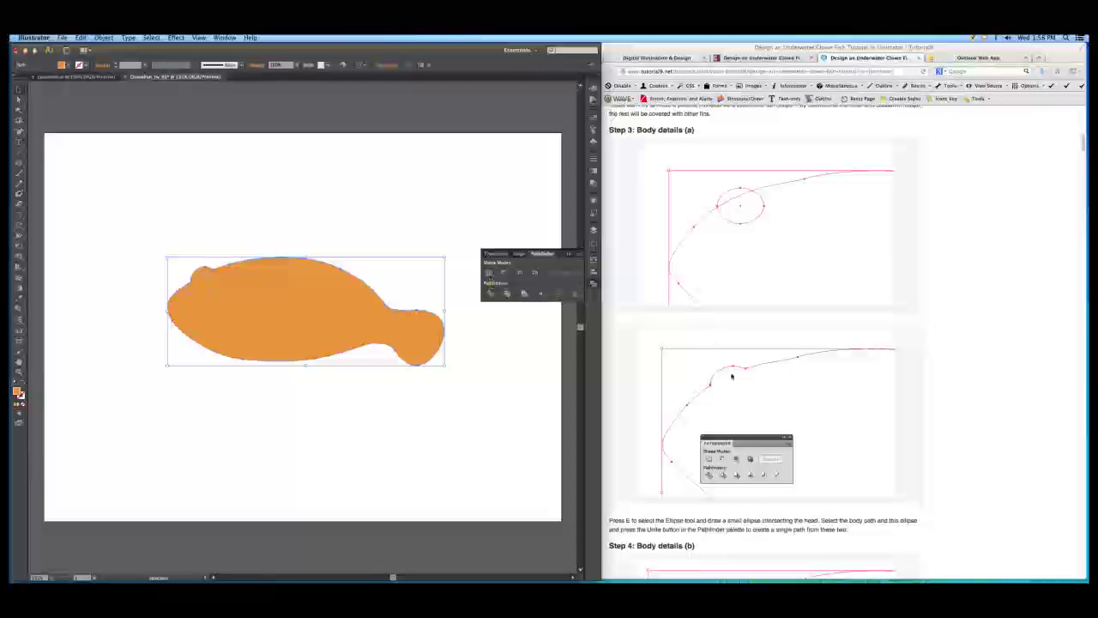
- Consult the tutorial's Step 4, Body details (b), and zoom in on the fish's snout
scroll(781, 380, "down", 5)
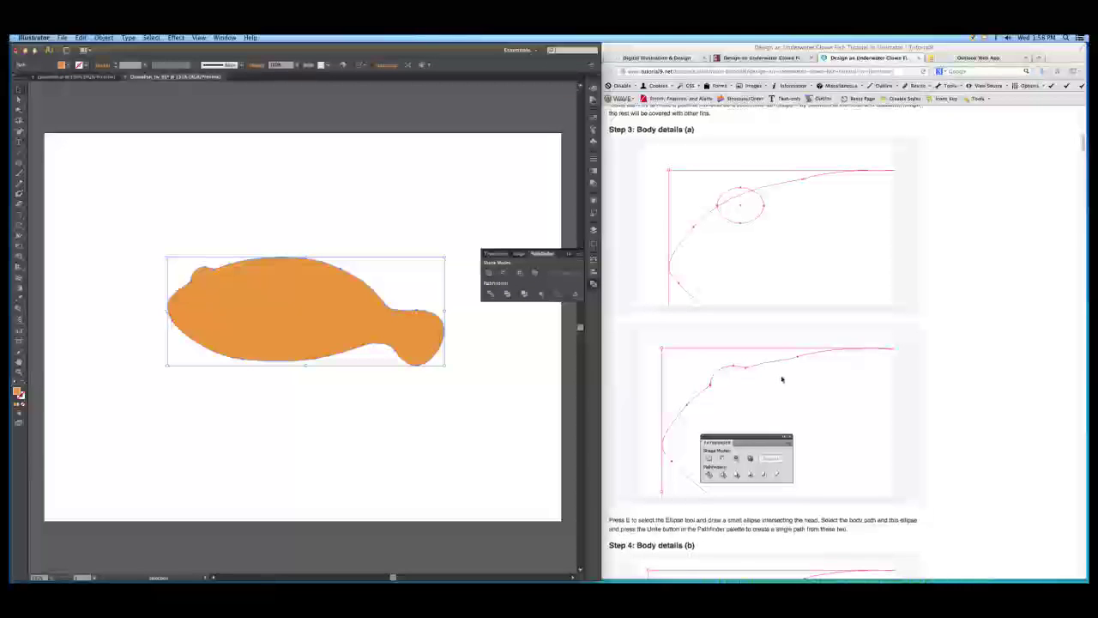
scroll(780, 375, "down", 3)
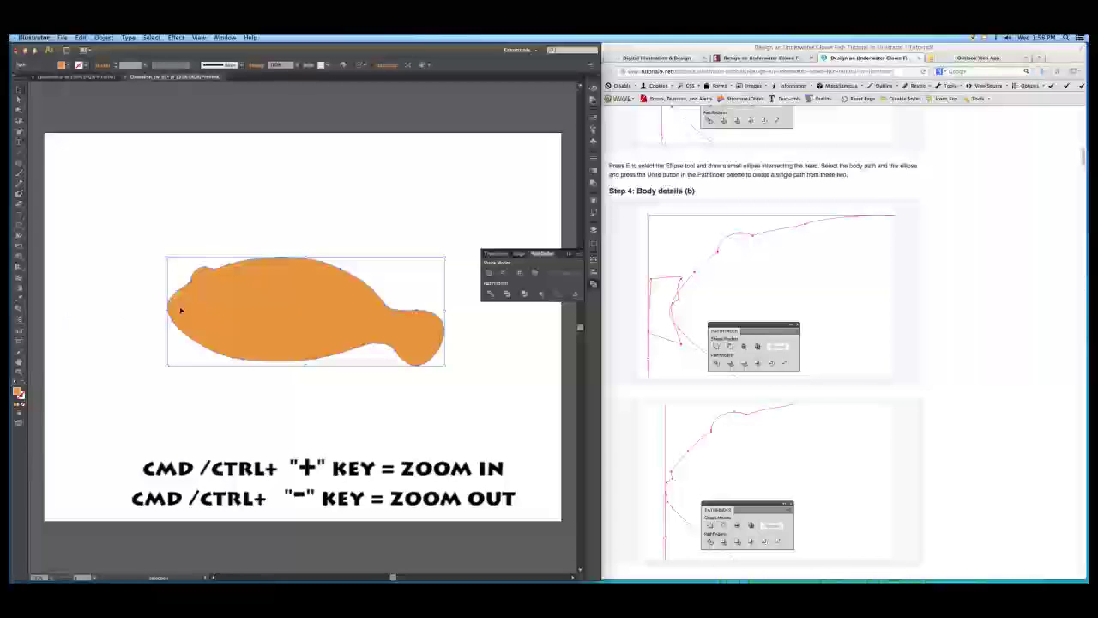
key("a")
key("super+equal")
key("super+equal")
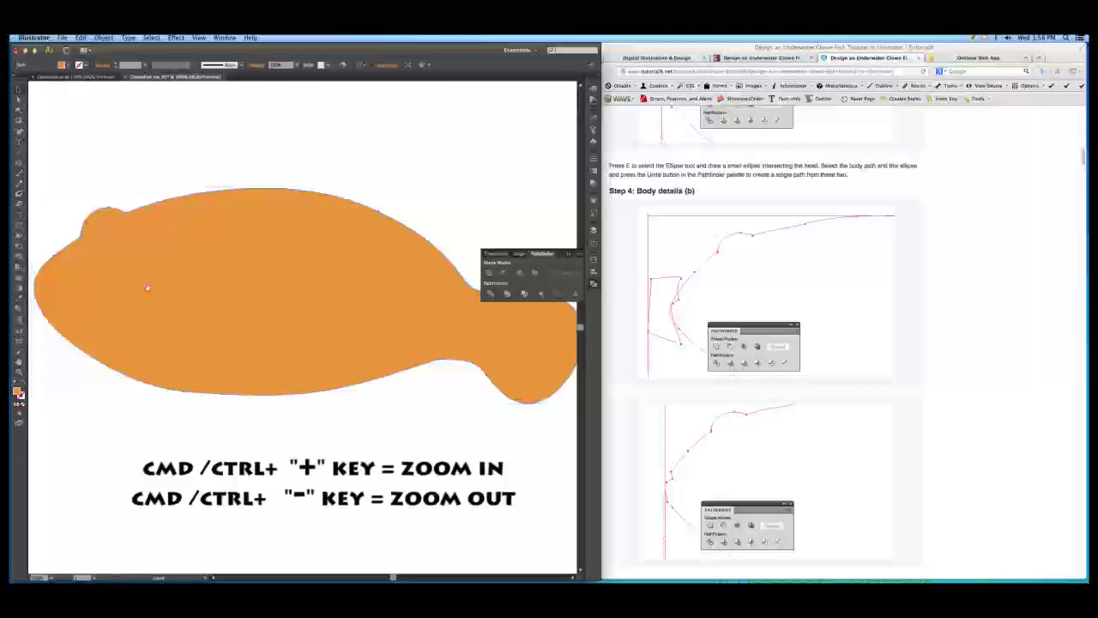
left_click_drag(102, 277, 252, 293)
key("v")
left_click(219, 297)
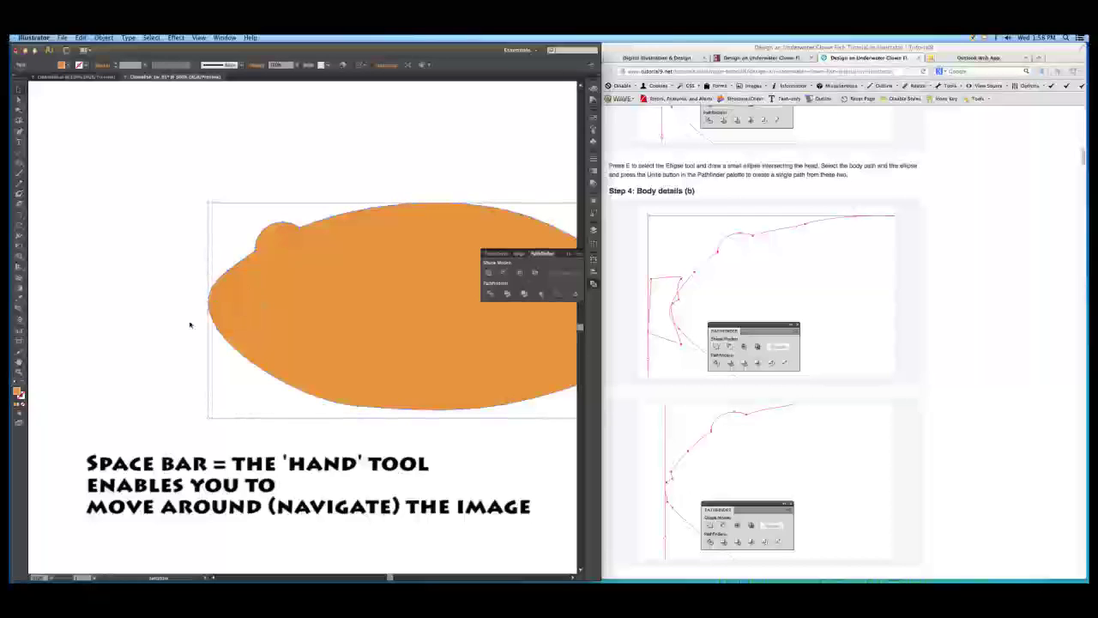
key("super+shift+a")
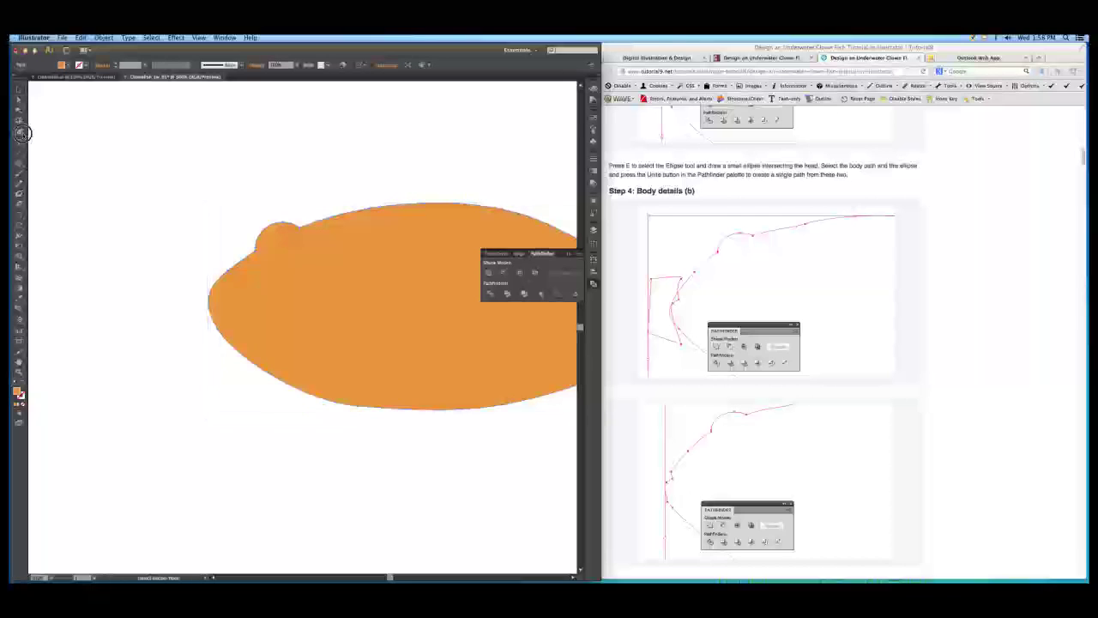
left_click(21, 133)
left_click(48, 133)
left_click(23, 397)
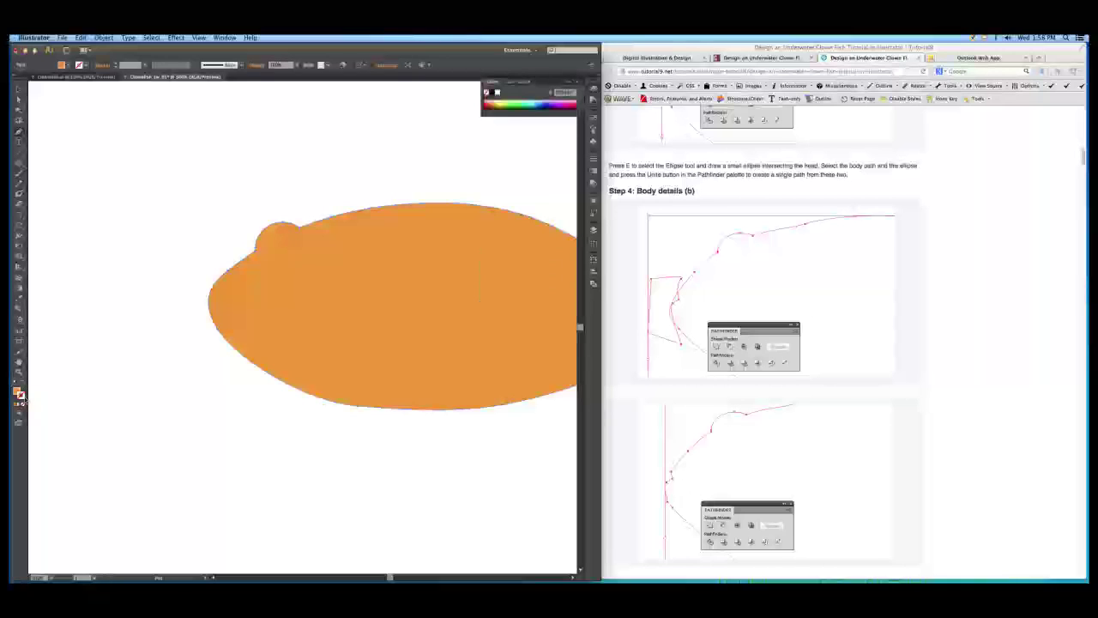
left_click(86, 66)
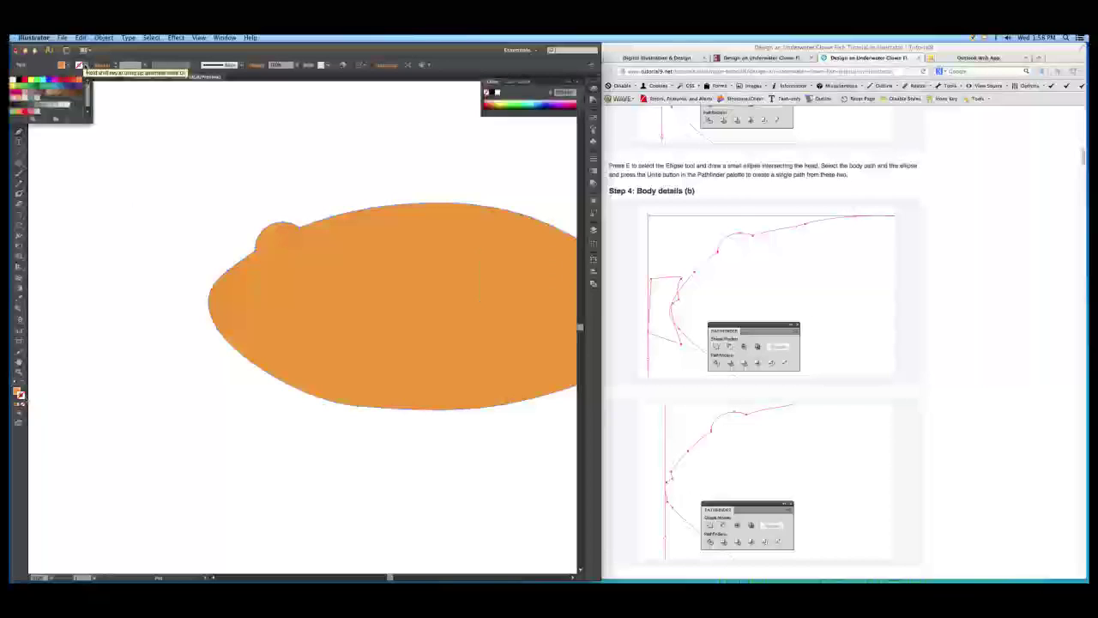
left_click(18, 81)
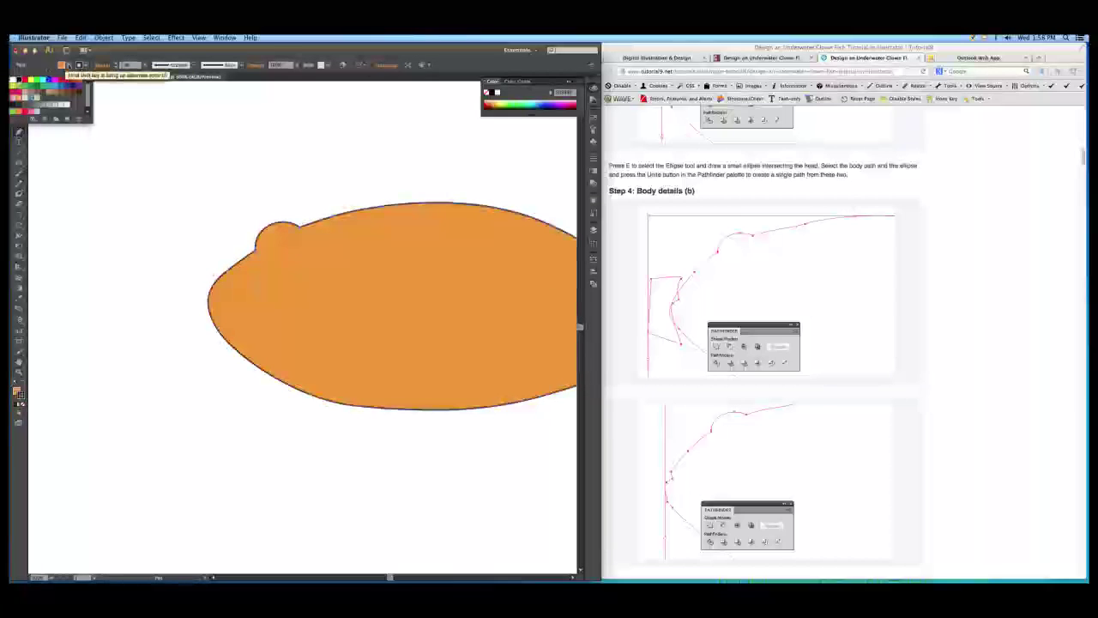
left_click(68, 66)
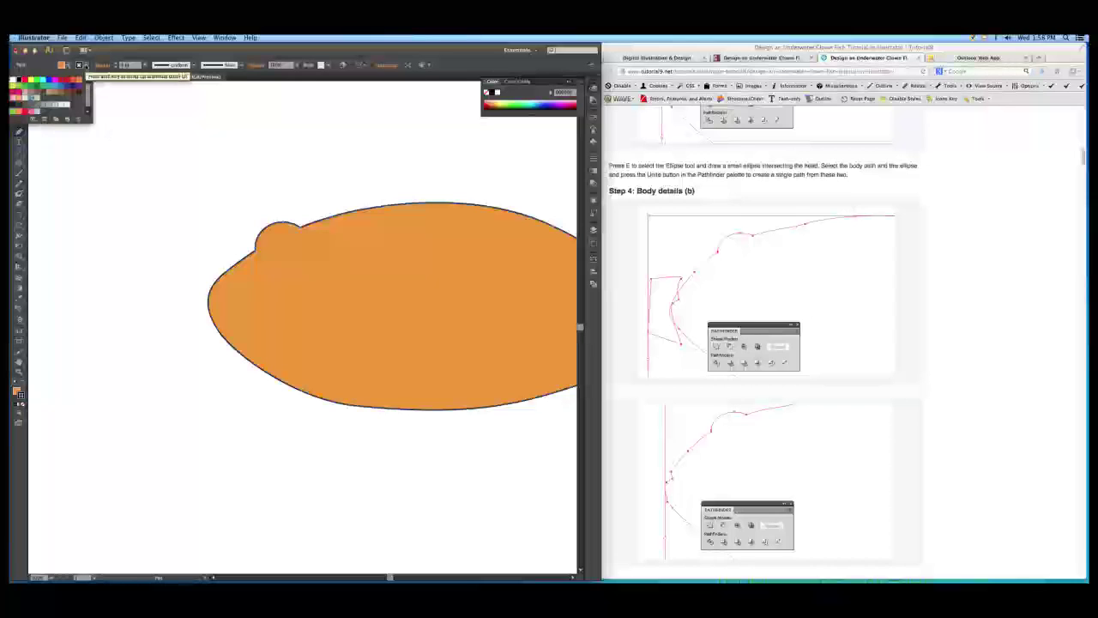
left_click(83, 67)
left_click(22, 404)
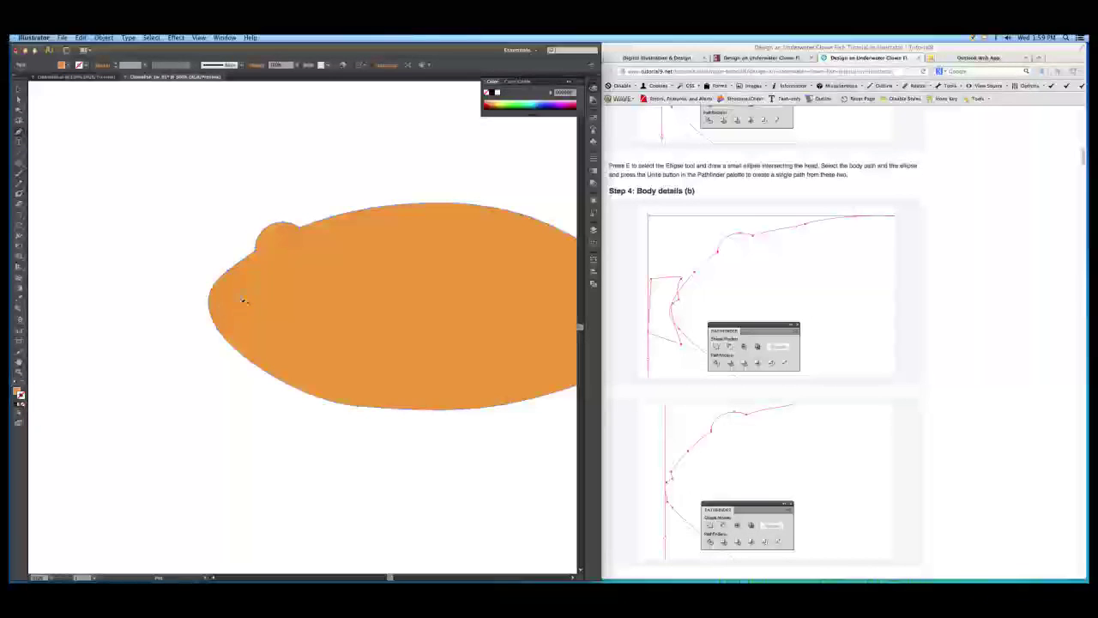
- Deselect the fish body and swap the fill and stroke colours, giving new paths no fill and an orange stroke
key("v")
left_click(123, 220)
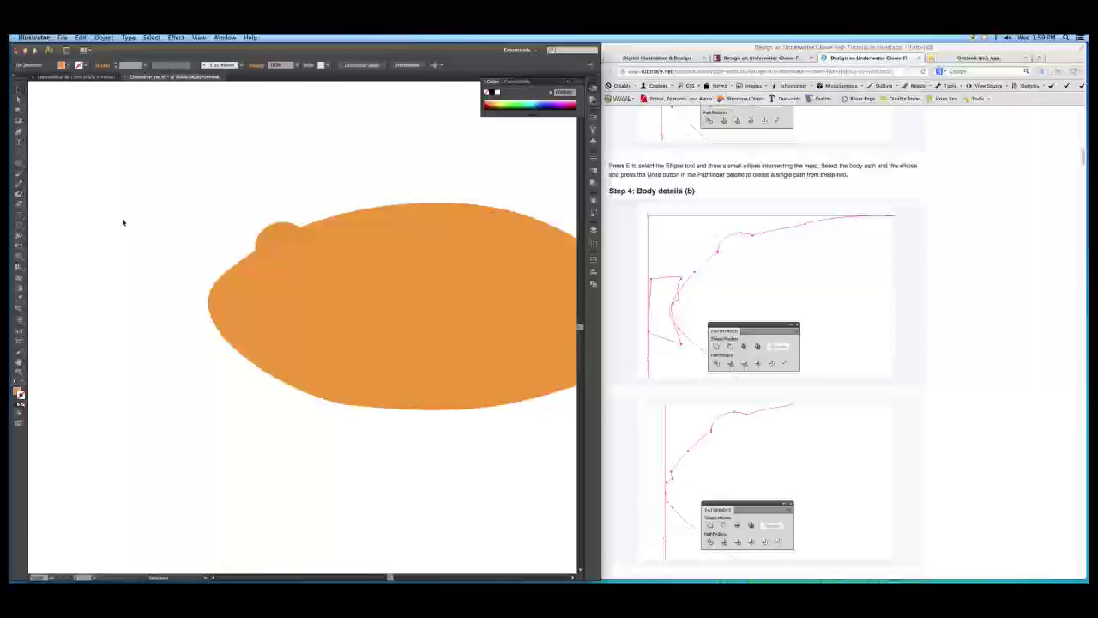
left_click(23, 387)
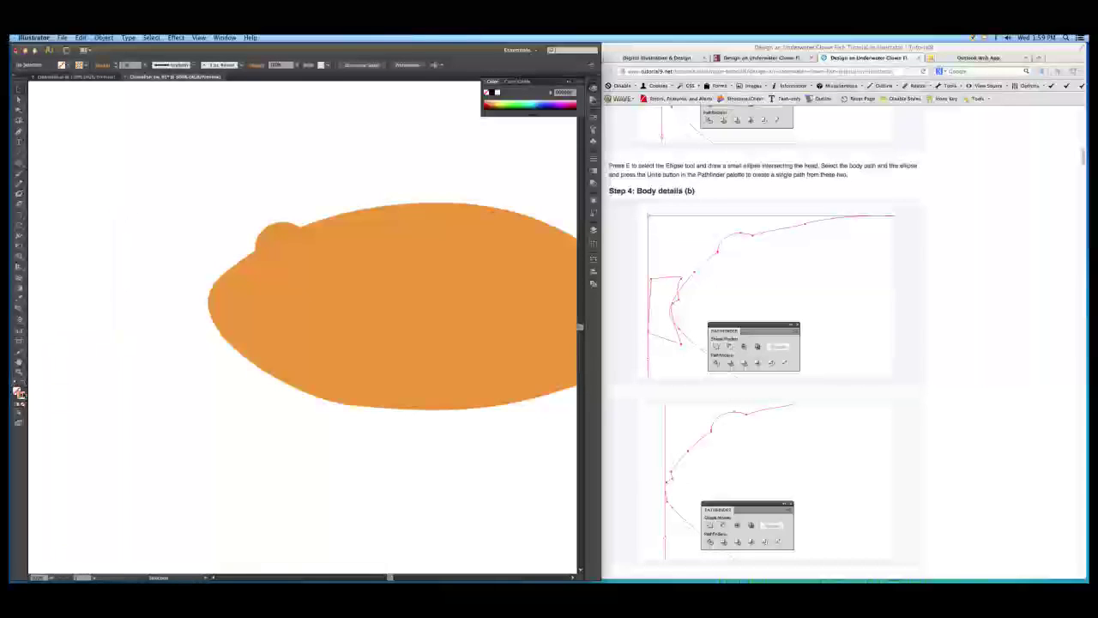
- Set the stroke to black and draw the curved upper-lip segment of a Pen path down the front of the snout
left_click(85, 66)
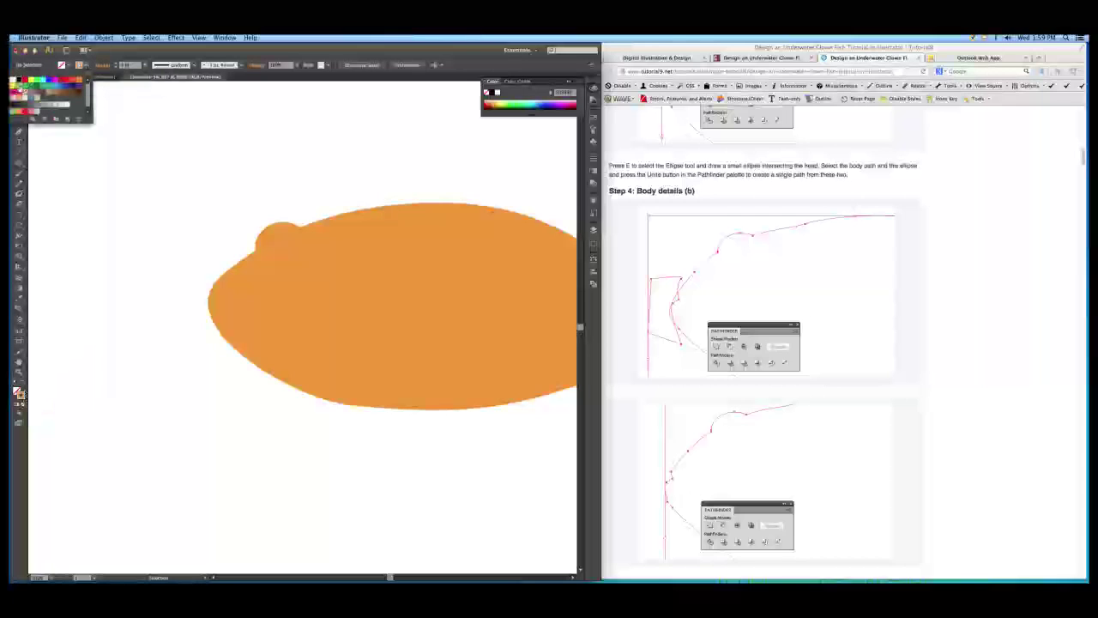
left_click(141, 212)
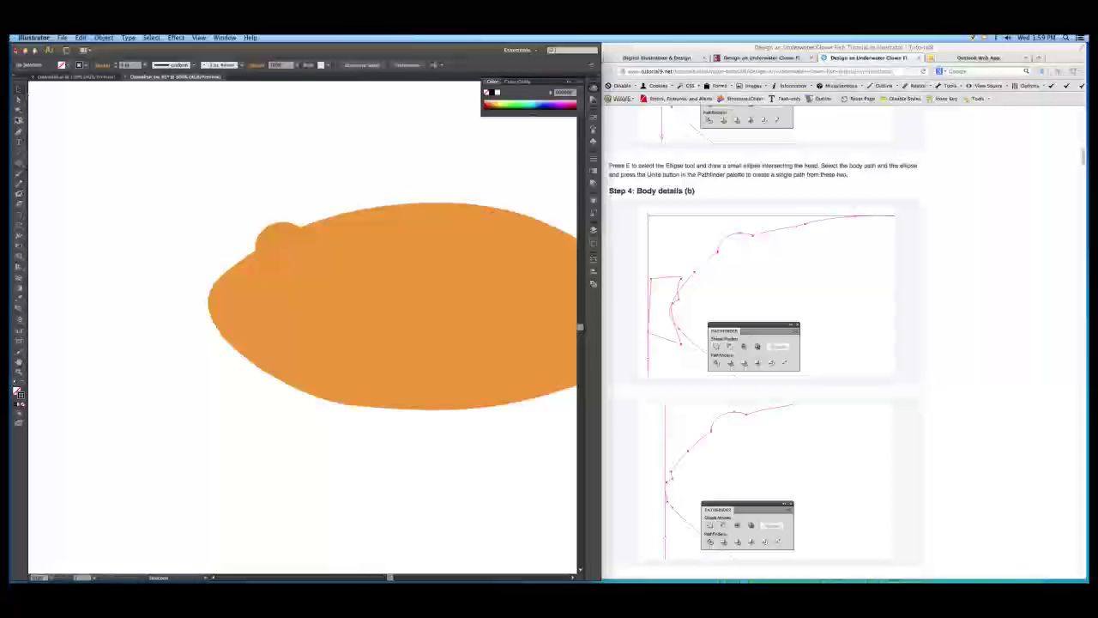
left_click(21, 133)
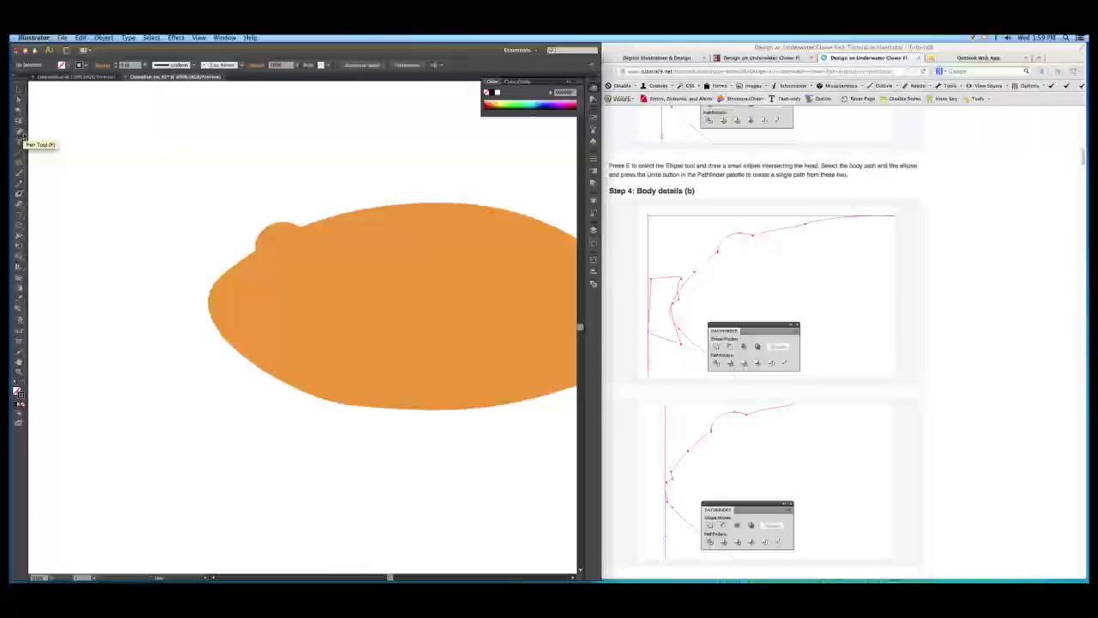
left_click(211, 263)
left_click_drag(211, 263, 211, 265)
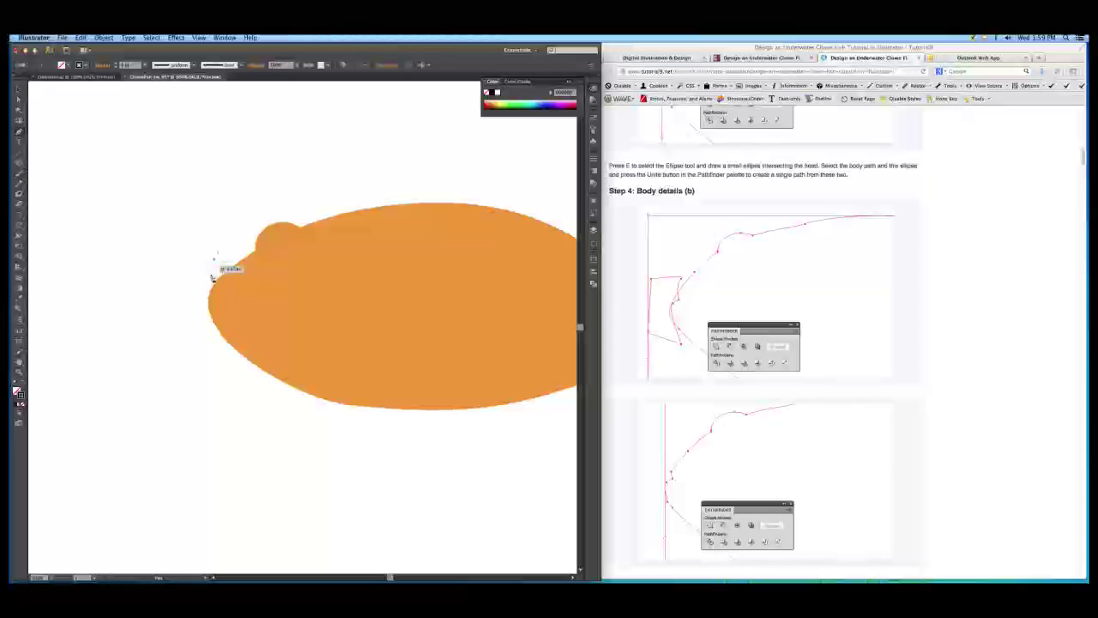
key("shift+e")
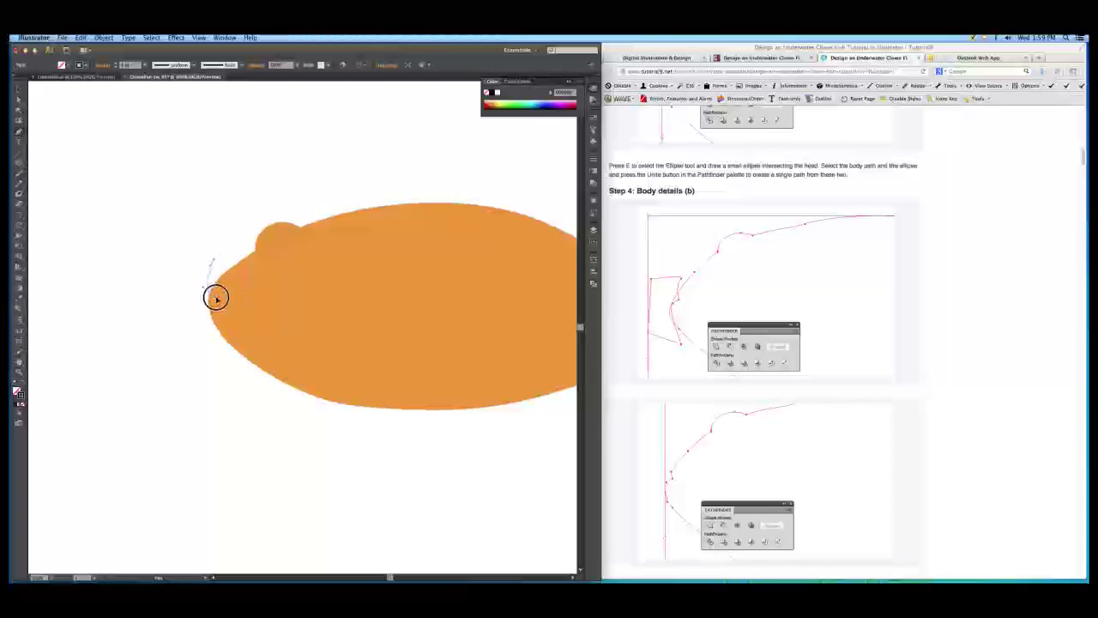
left_click_drag(216, 297, 216, 298)
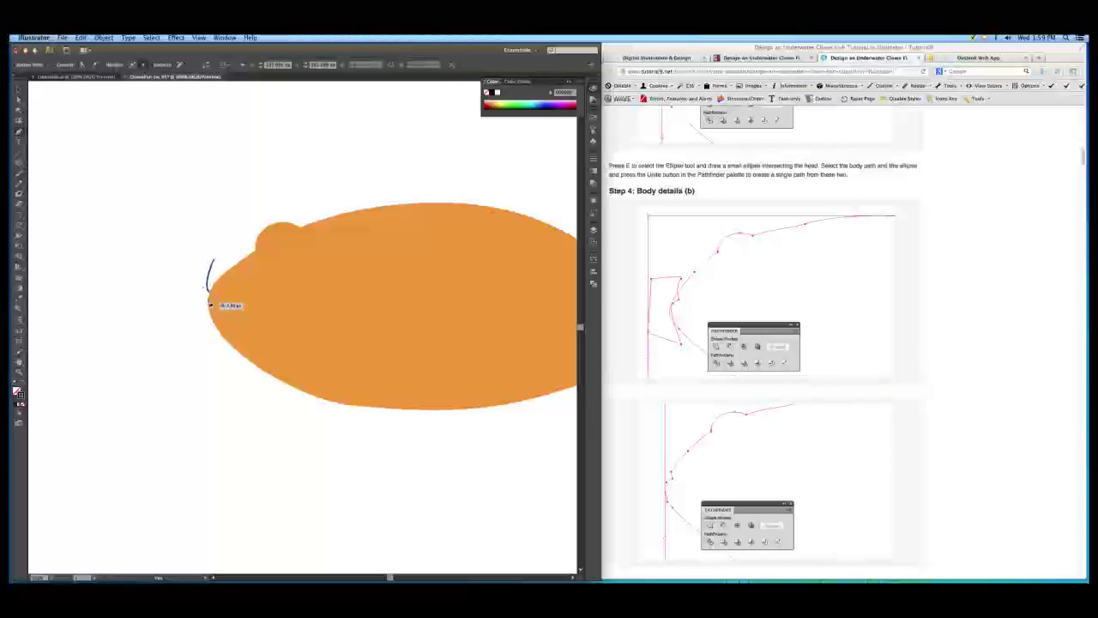
- Continue the path with a curved lower-lip segment, then close it with straight edges in front of the snout
left_click_drag(208, 302, 202, 305)
left_click_drag(200, 303, 209, 345)
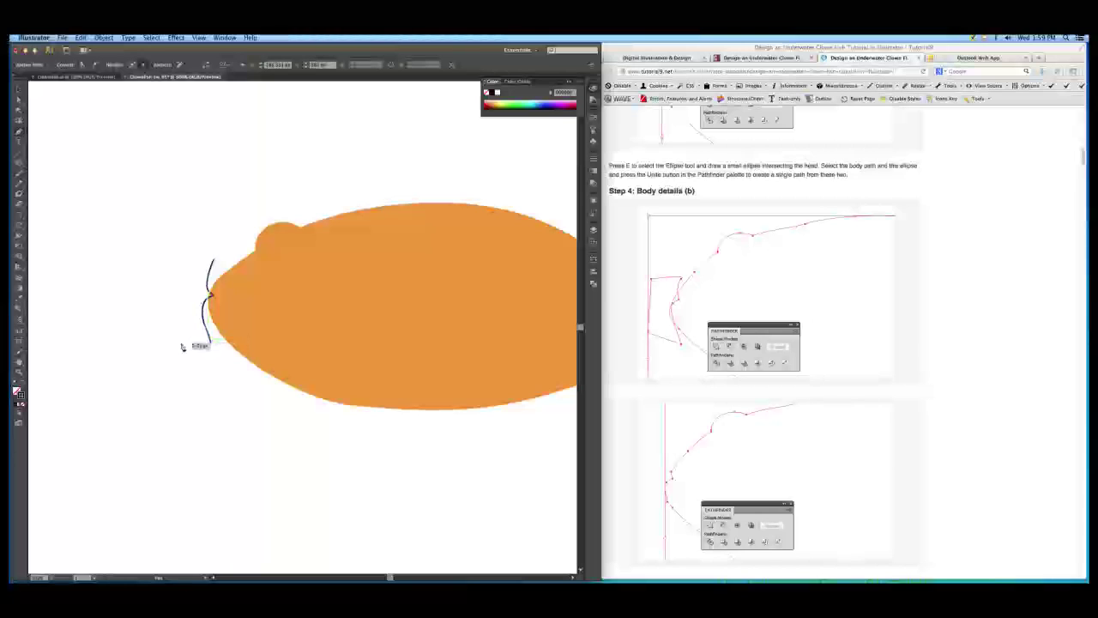
left_click(173, 337)
left_click(181, 256)
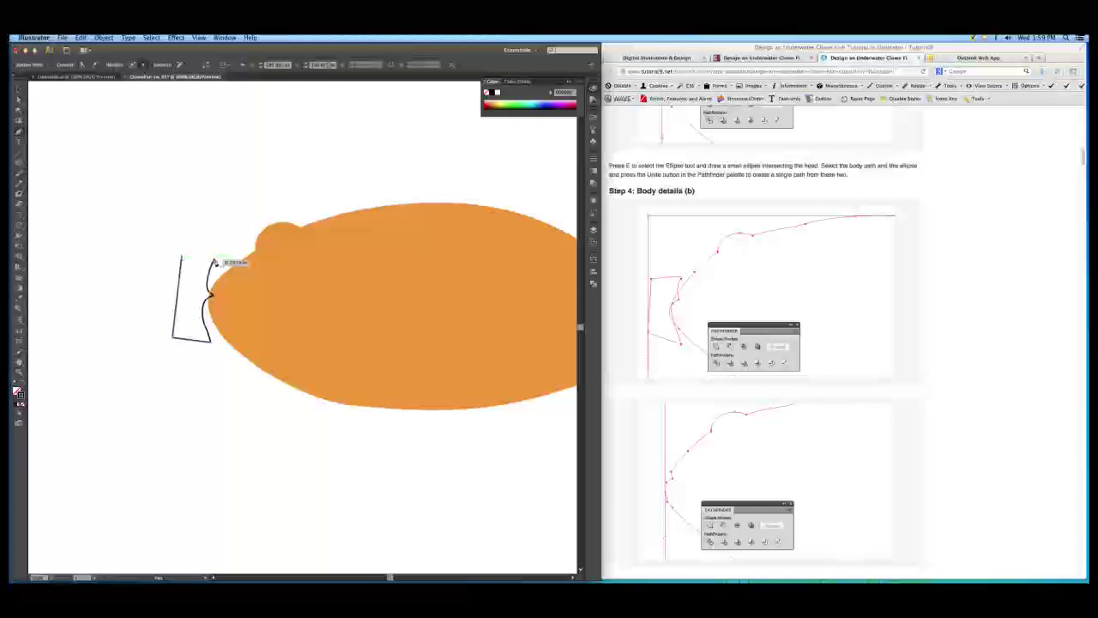
left_click(215, 260)
- Shift the closed mouth path slightly down and rearward so that it overlaps the tip of the snout
key("v")
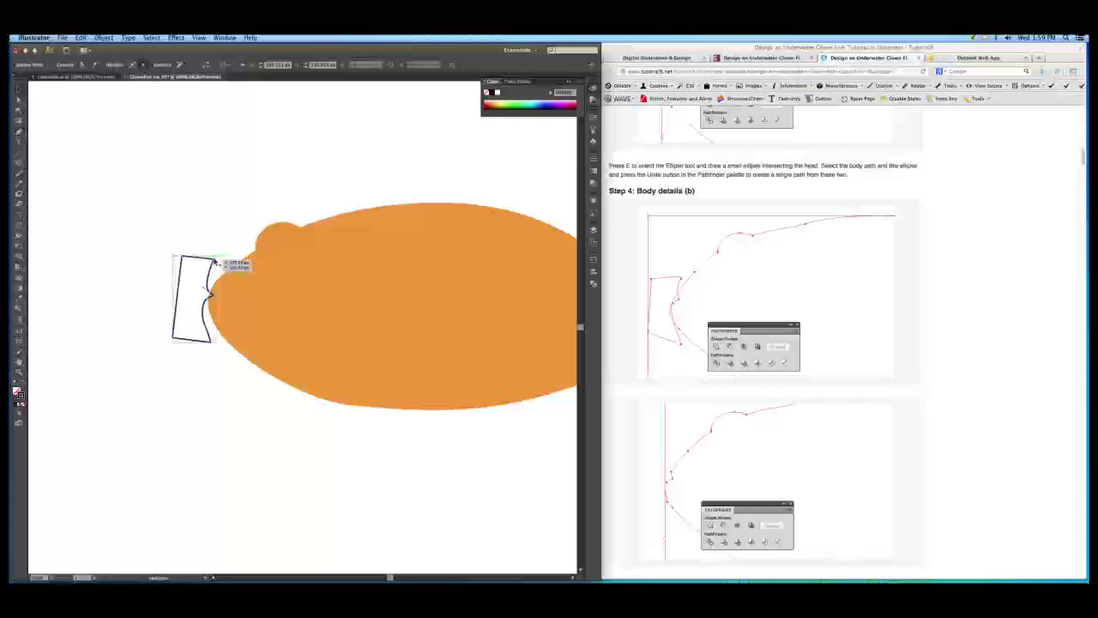
key("l")
mouse_move(206, 262)
left_mouse_down()
mouse_move(218, 273)
mouse_move(209, 266)
left_mouse_up()
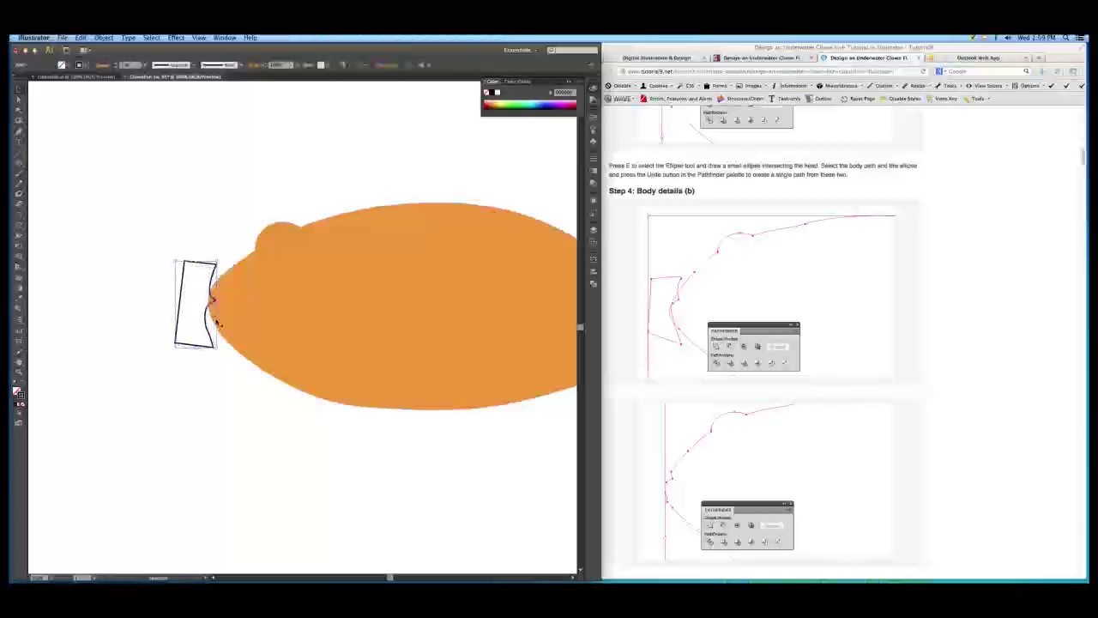
left_click(214, 306)
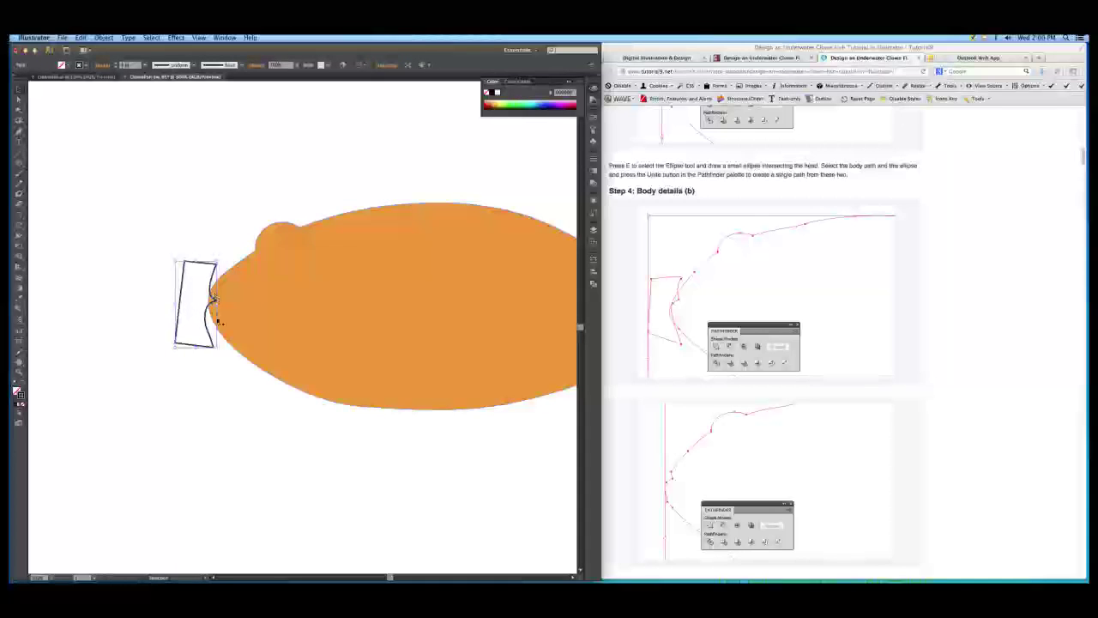
- Reshape the mouth path with Direct Selection, refining the notch between the lips and moving its lower corner against the body
left_click(19, 99)
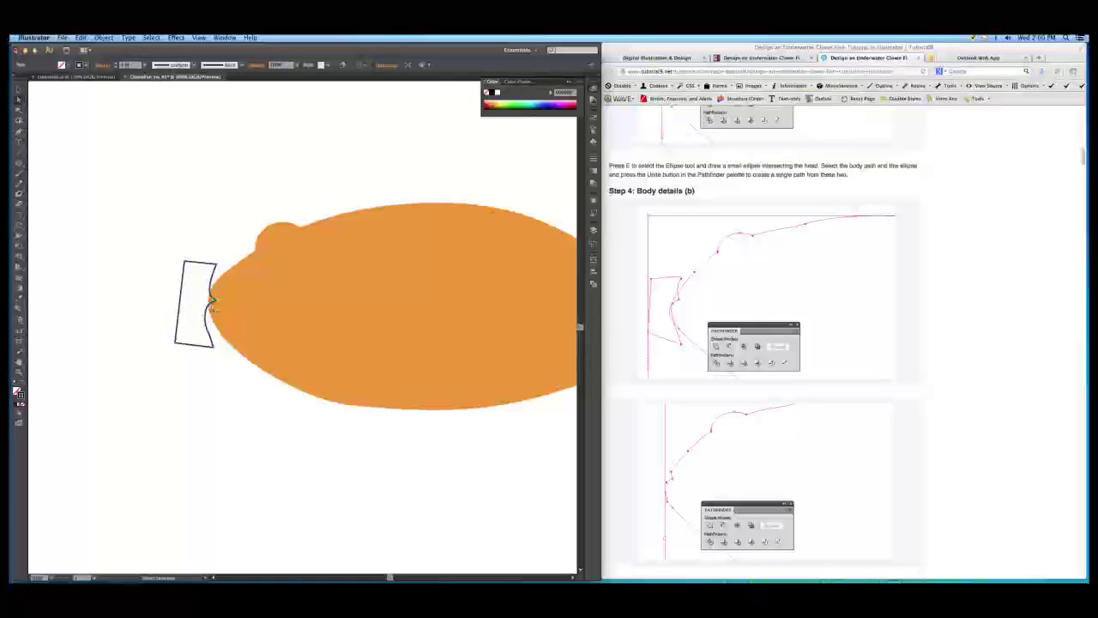
left_click(210, 301)
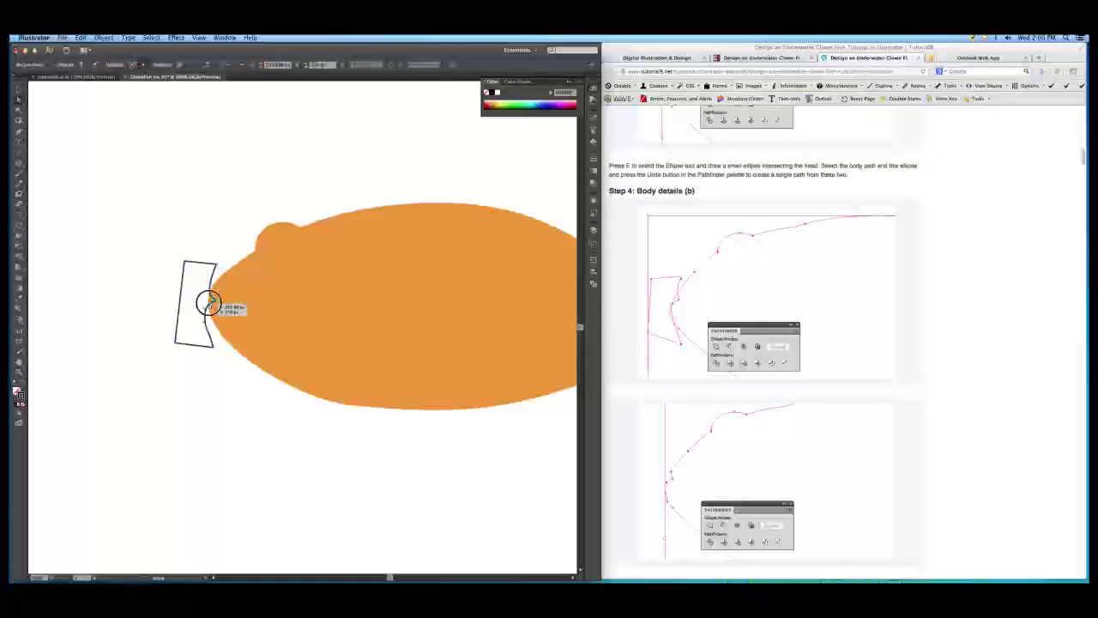
left_click_drag(208, 302, 209, 303)
left_click(219, 324)
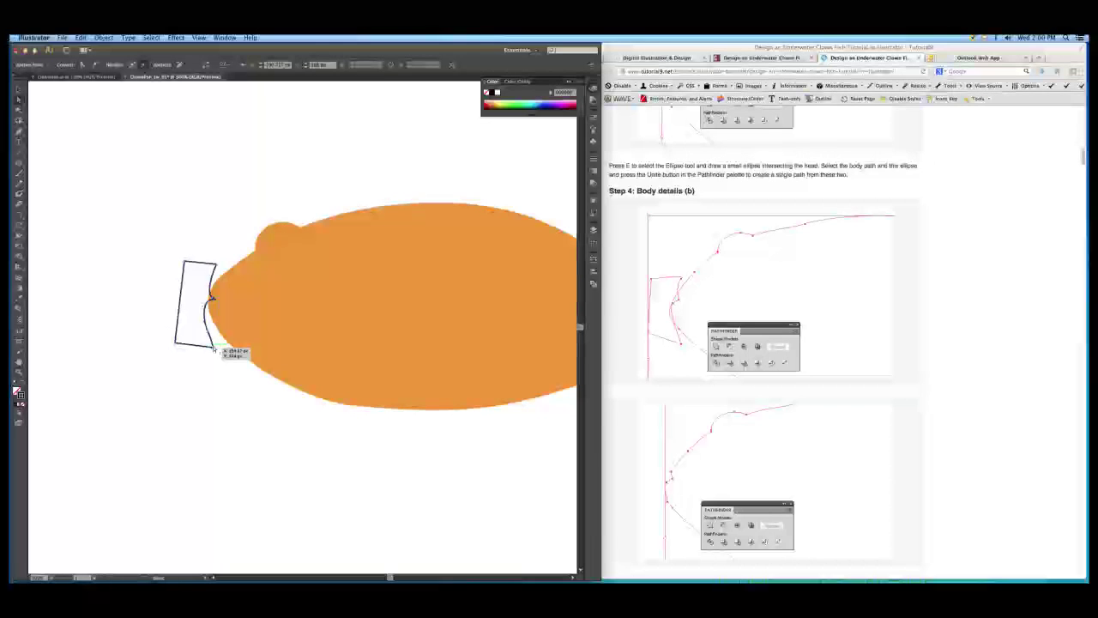
mouse_move(213, 348)
left_mouse_down()
mouse_move(233, 347)
mouse_move(215, 341)
mouse_move(204, 319)
mouse_move(227, 331)
mouse_move(218, 324)
mouse_move(219, 334)
left_mouse_up()
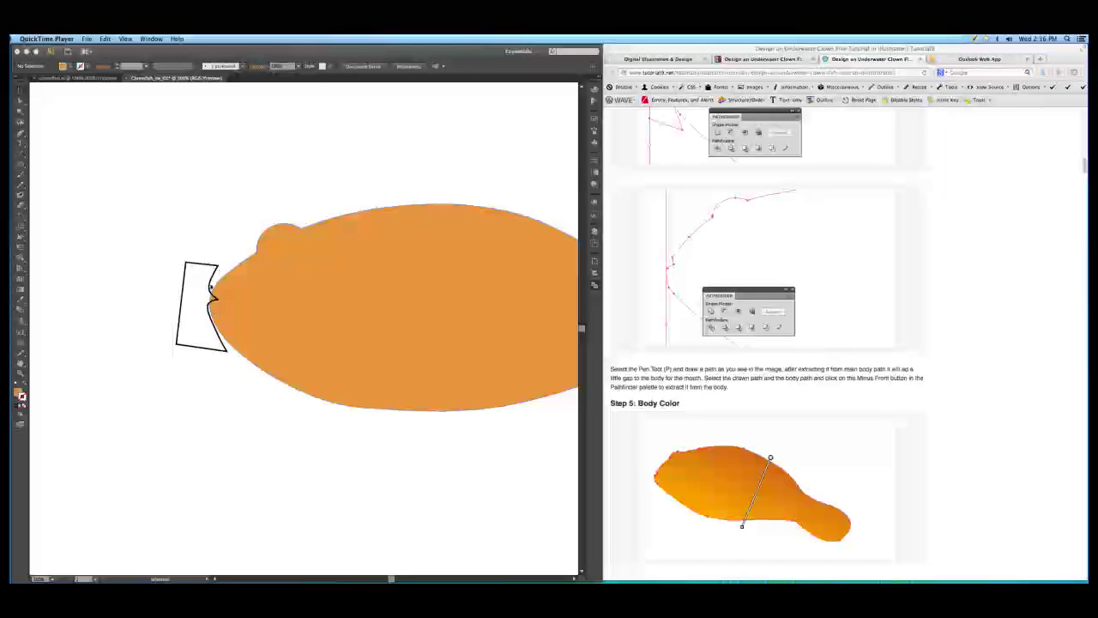
- Select the fish body and the mouth path and subtract the mouth shape from the body with Minus Front
left_click(211, 286)
key("shift+super+F9")
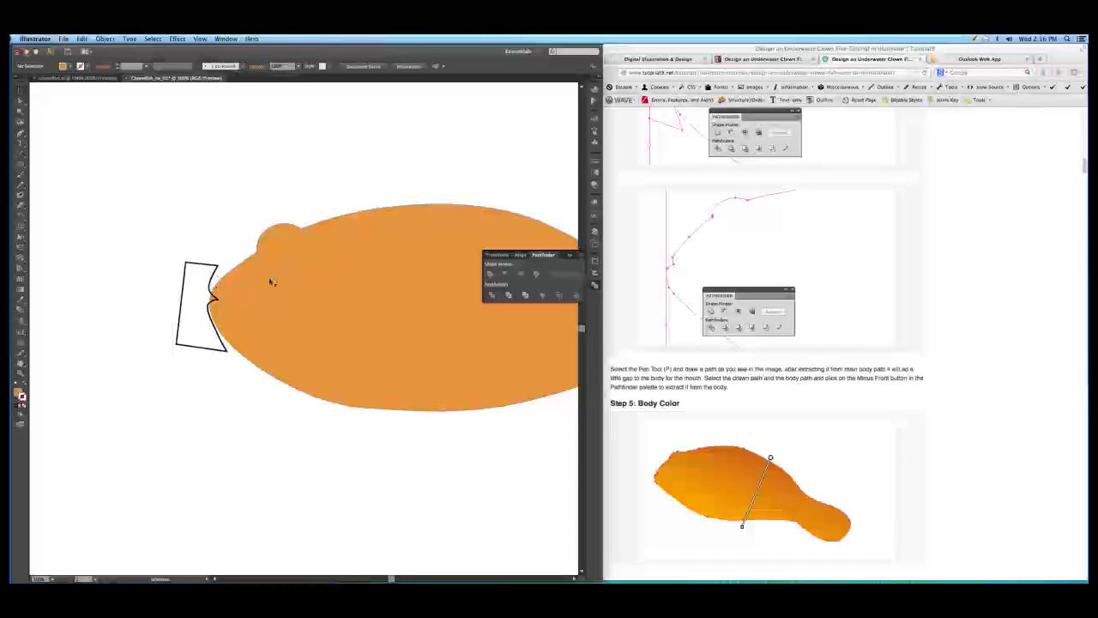
key("a")
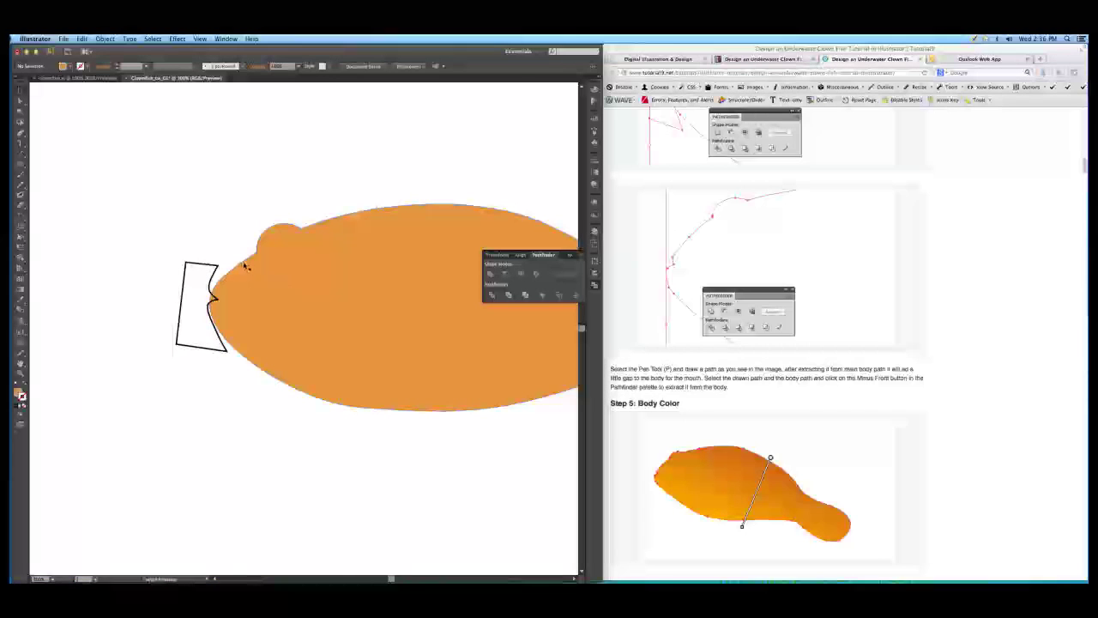
left_click(243, 266)
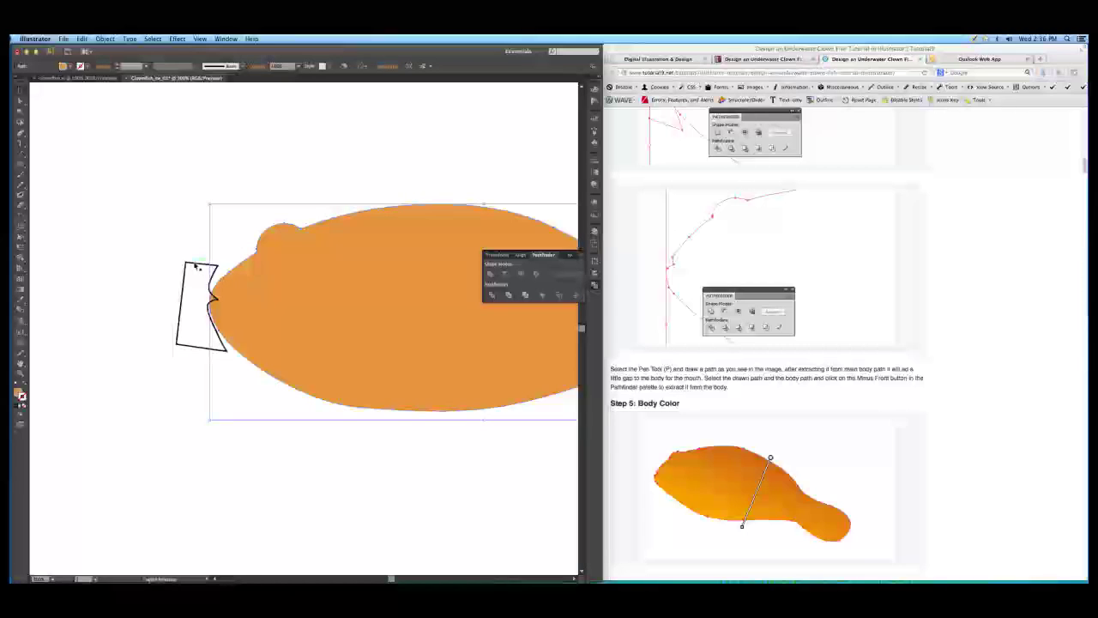
left_click(196, 266, "shift")
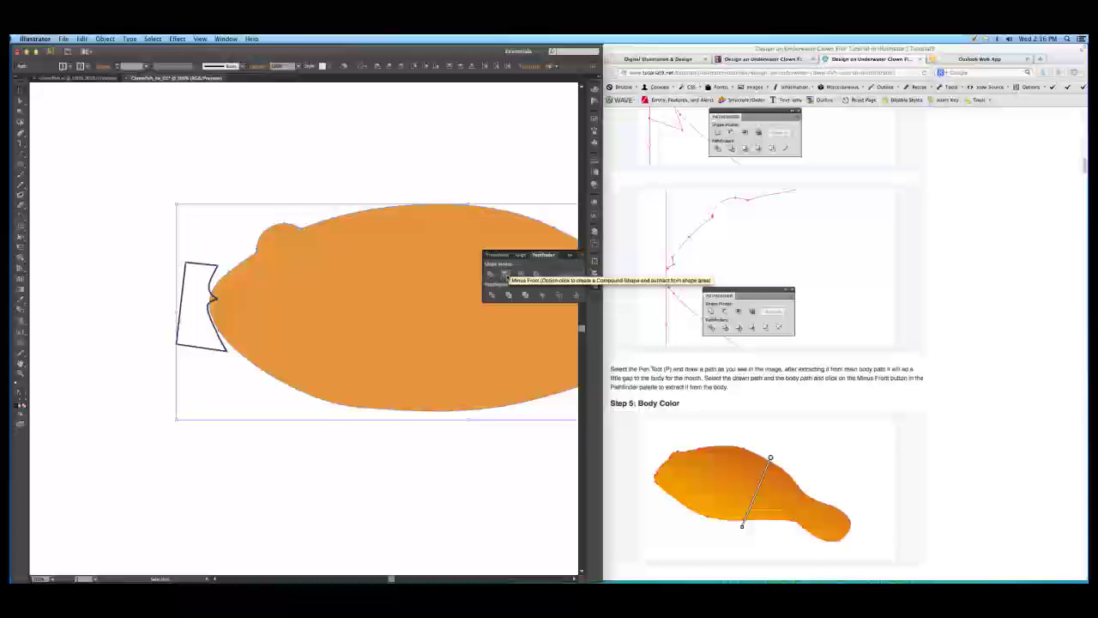
left_click(506, 275)
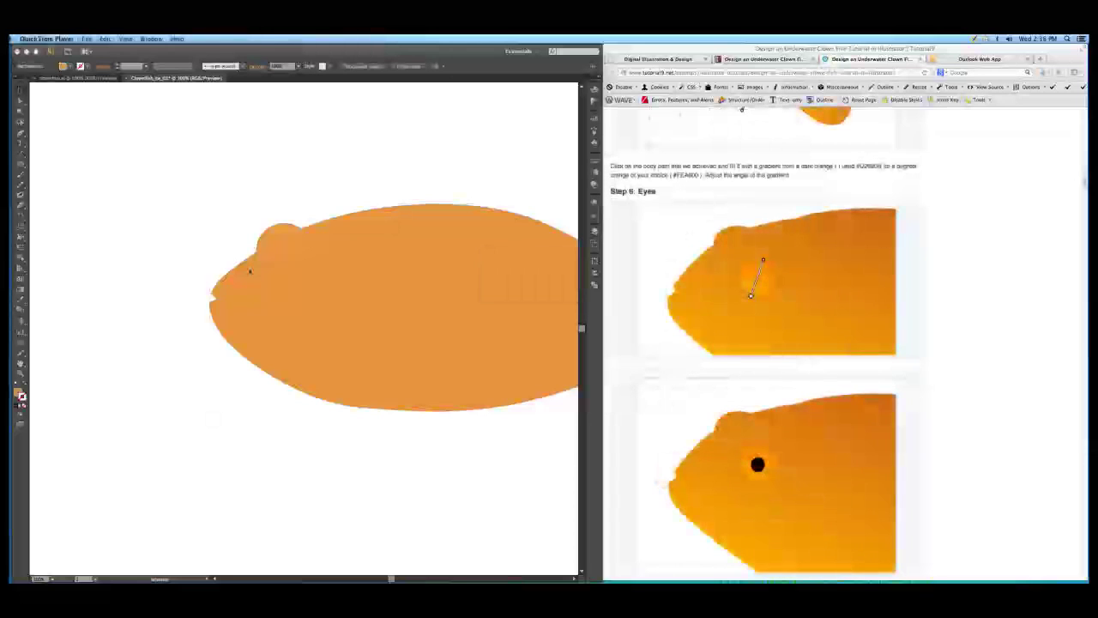
- Display the gradient settings and set the gradient type to Radial
left_click(246, 262)
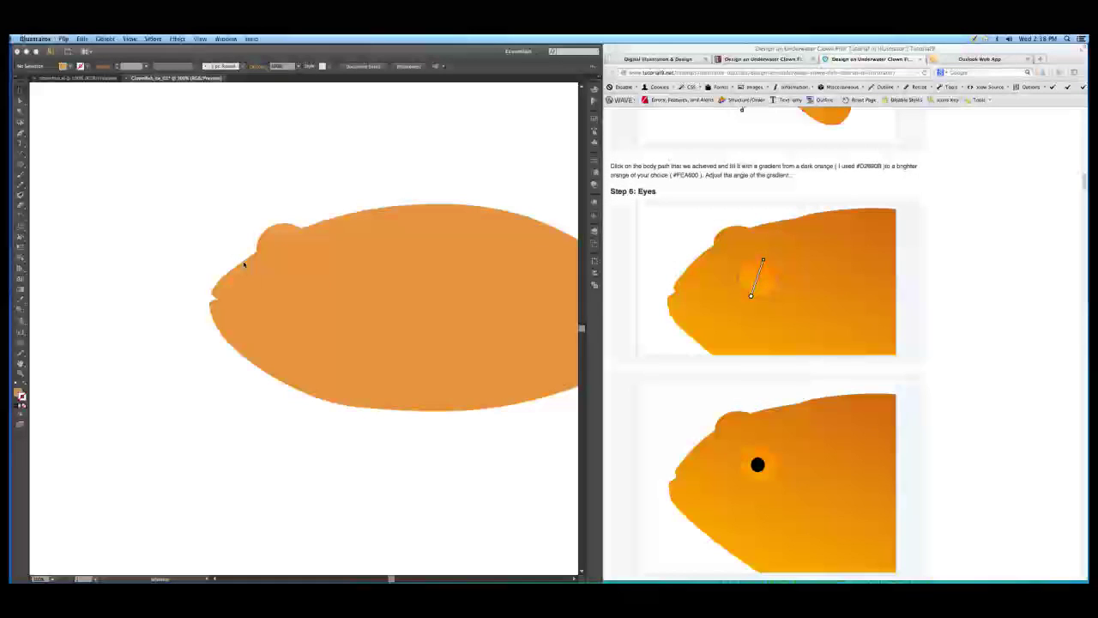
left_click(594, 172)
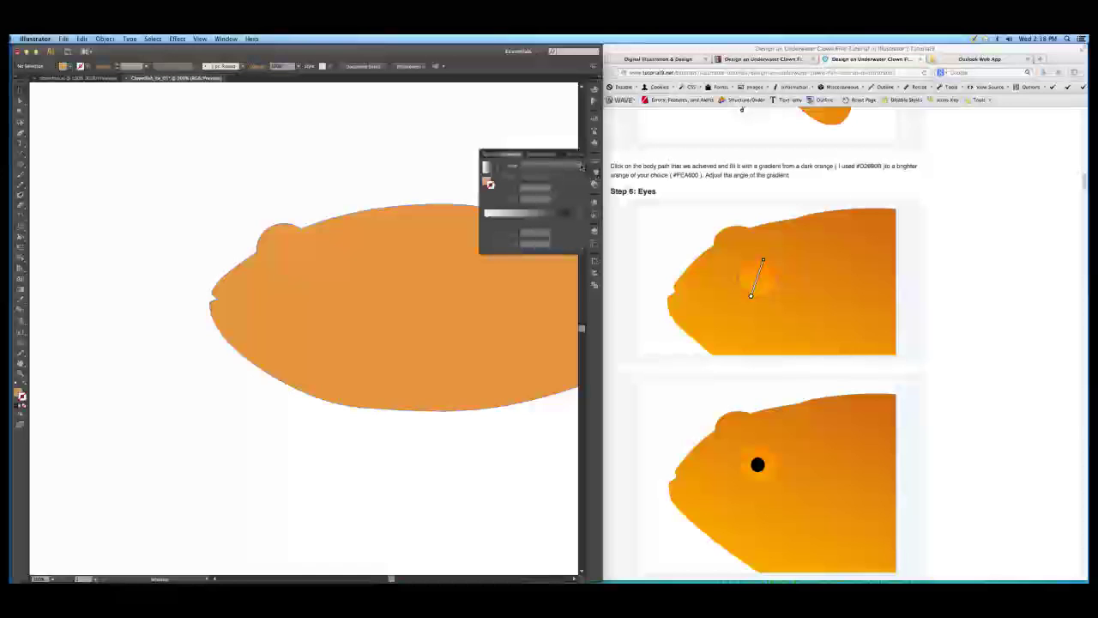
left_click(575, 166)
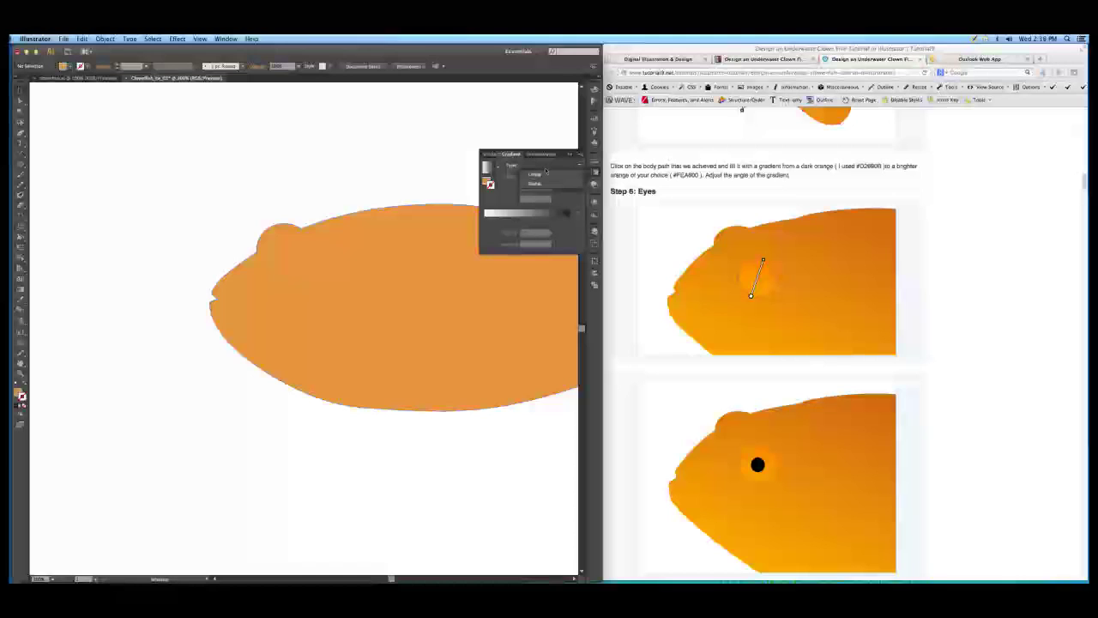
left_click(537, 185)
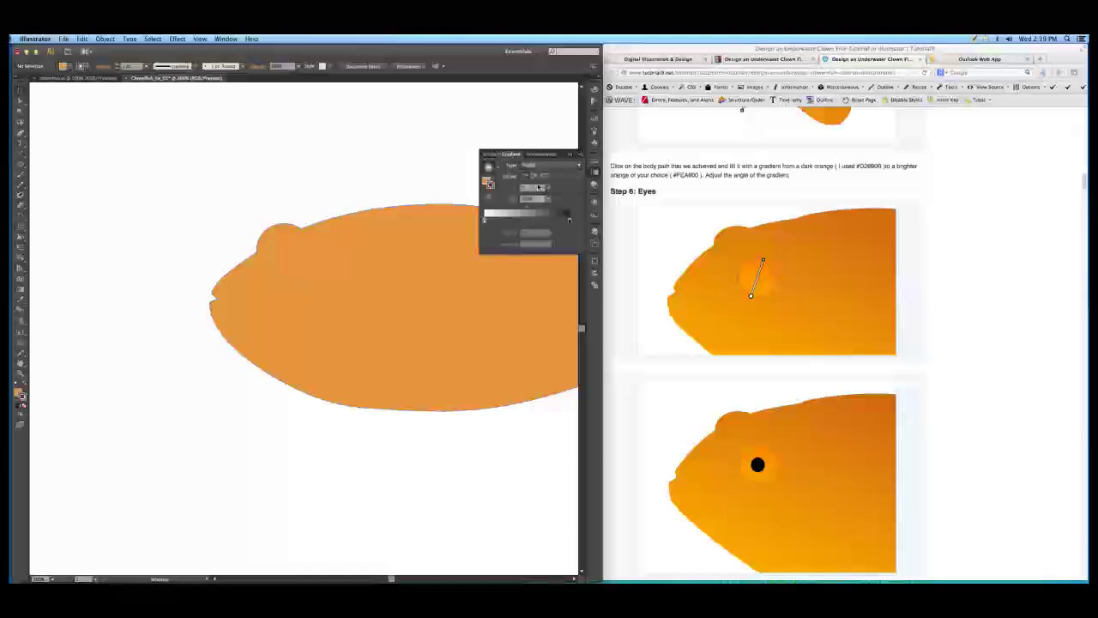
- Open the white starting gradient stop for colour editing and switch its colour mode to RGB
left_click(484, 221)
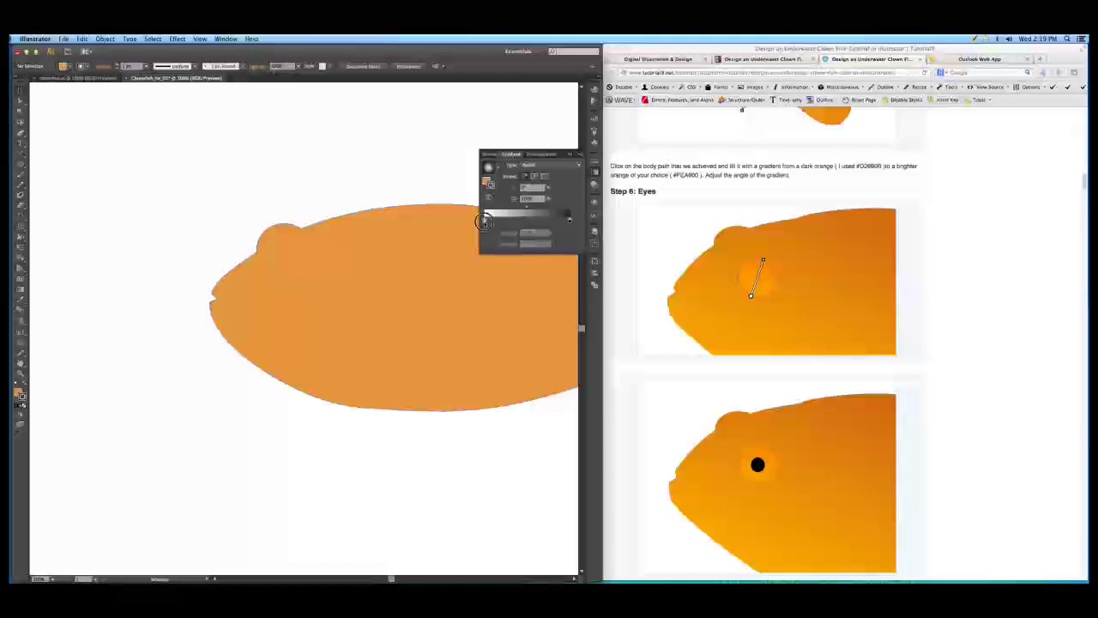
left_click(484, 221)
double_click(485, 219)
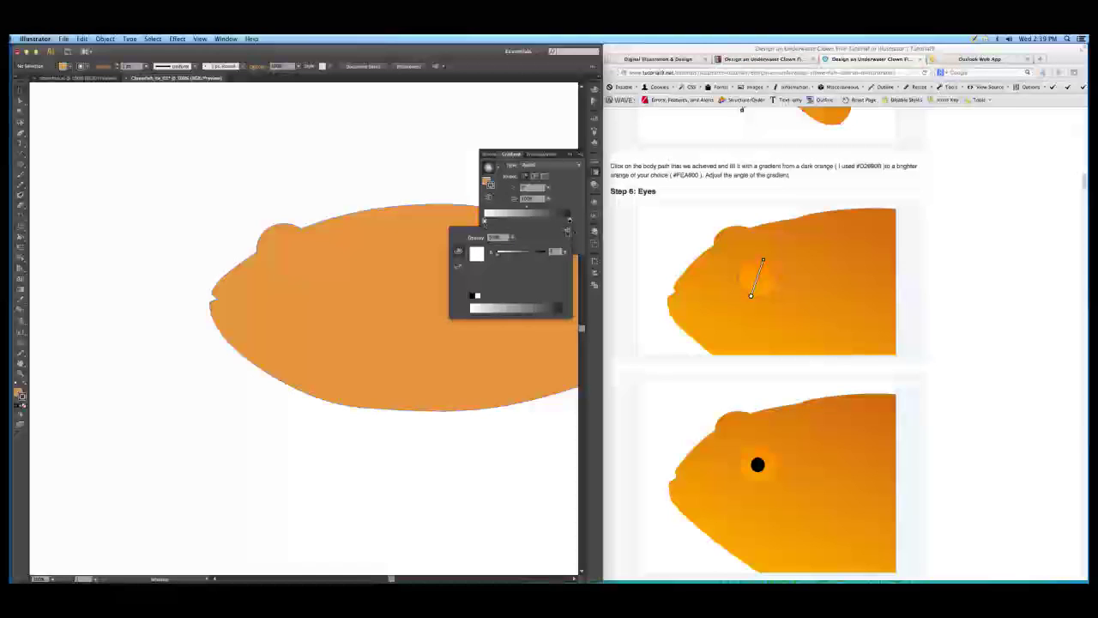
left_click(566, 232)
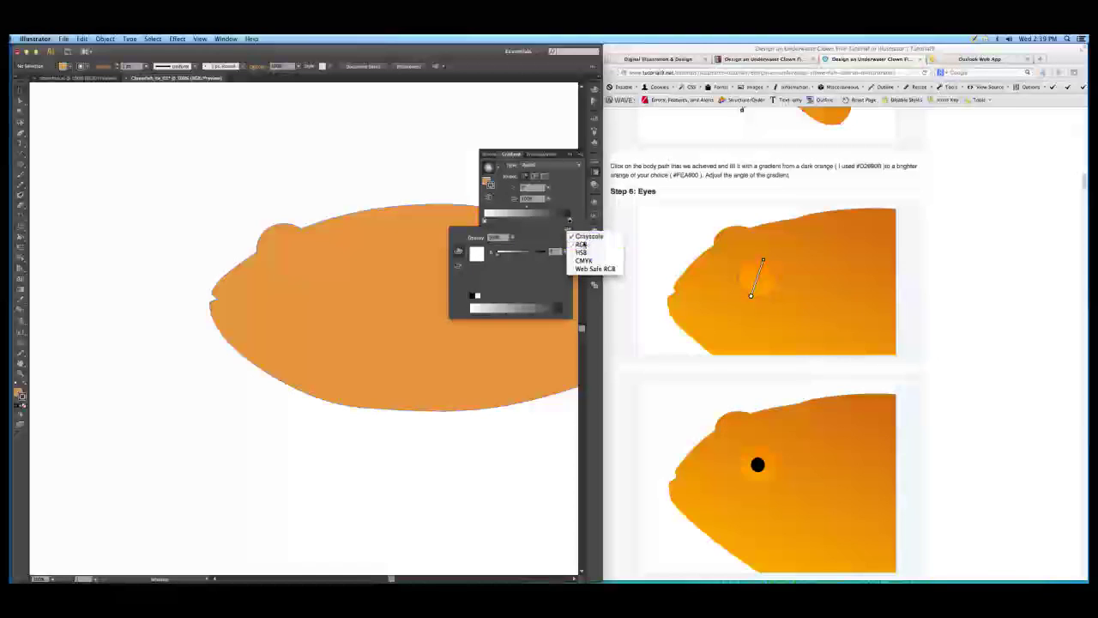
left_click(584, 245)
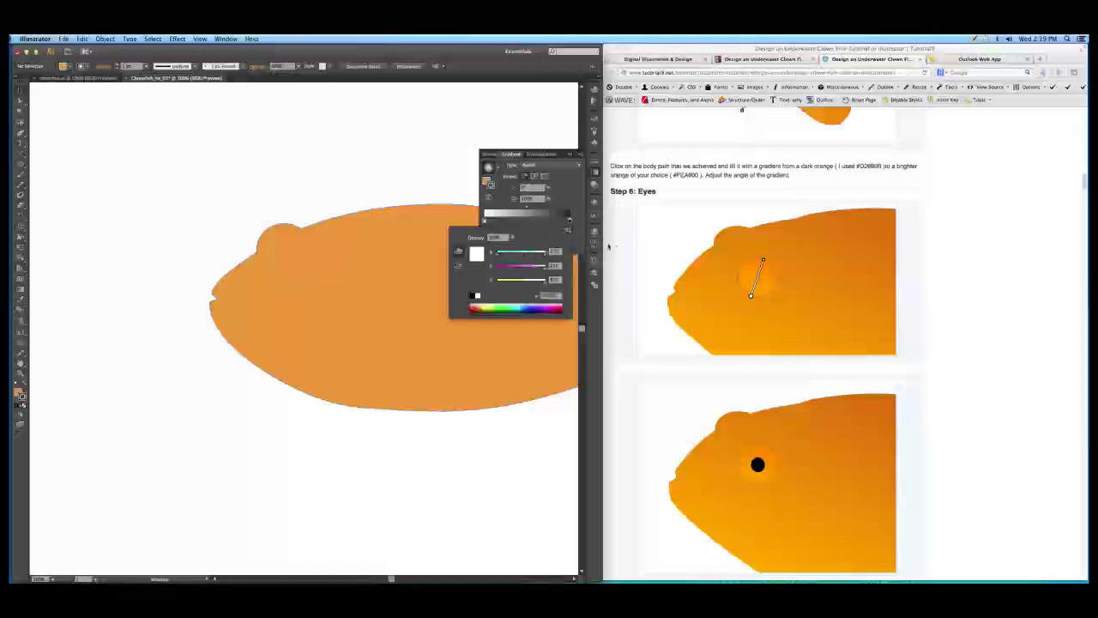
- Set the starting gradient stop to the dark orange hex colour d26b0b
left_click(551, 297)
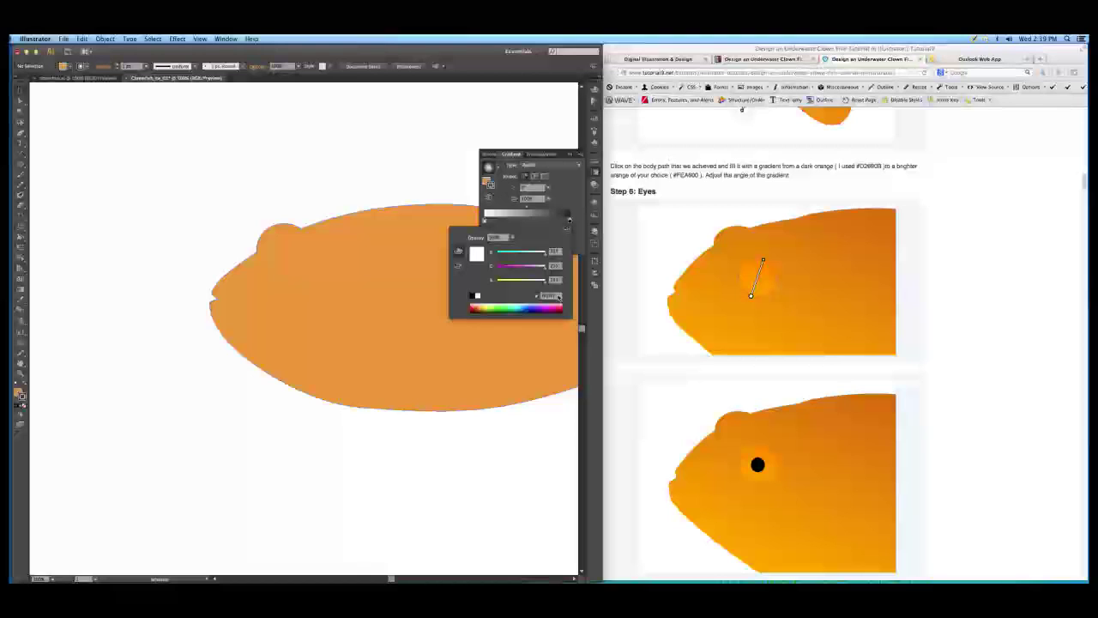
key("Return")
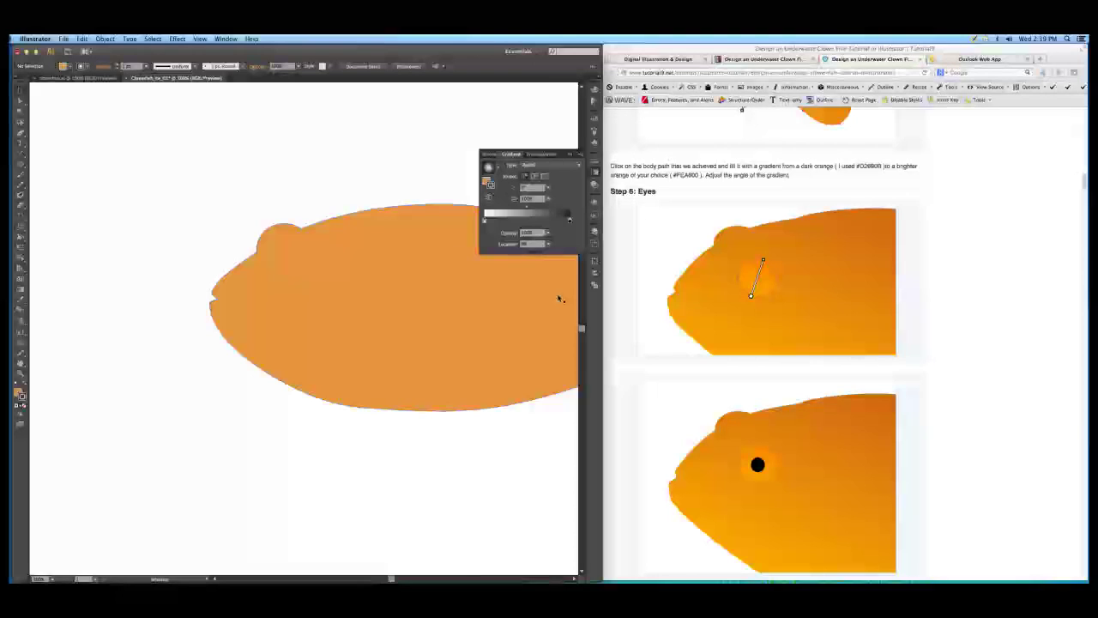
key("b")
double_click(485, 221)
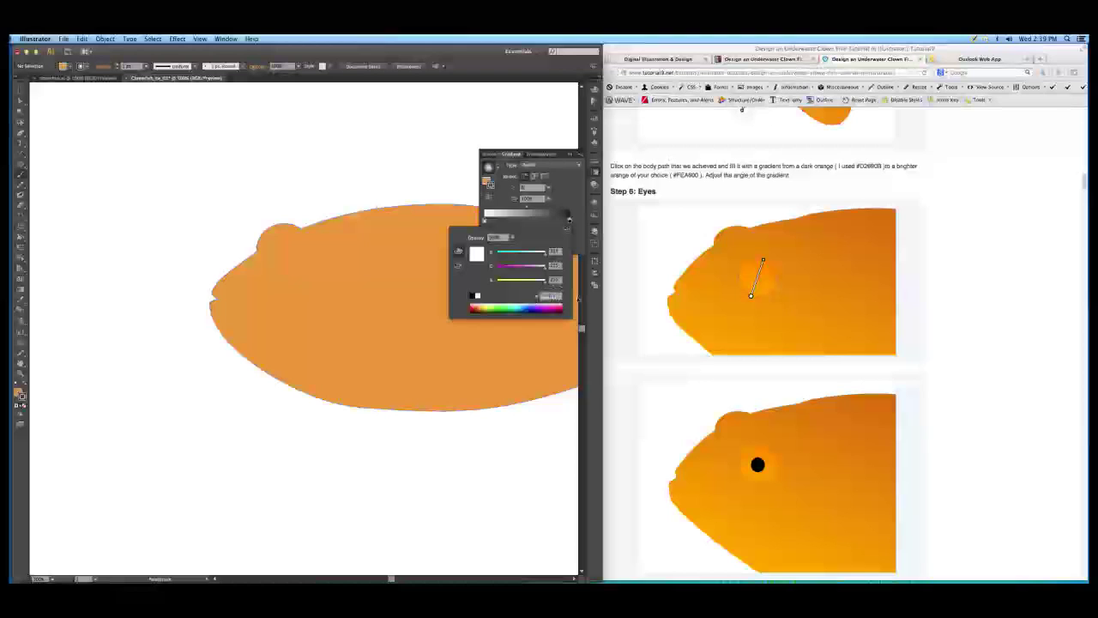
type("d26b0b")
left_click(554, 295)
key("Return")
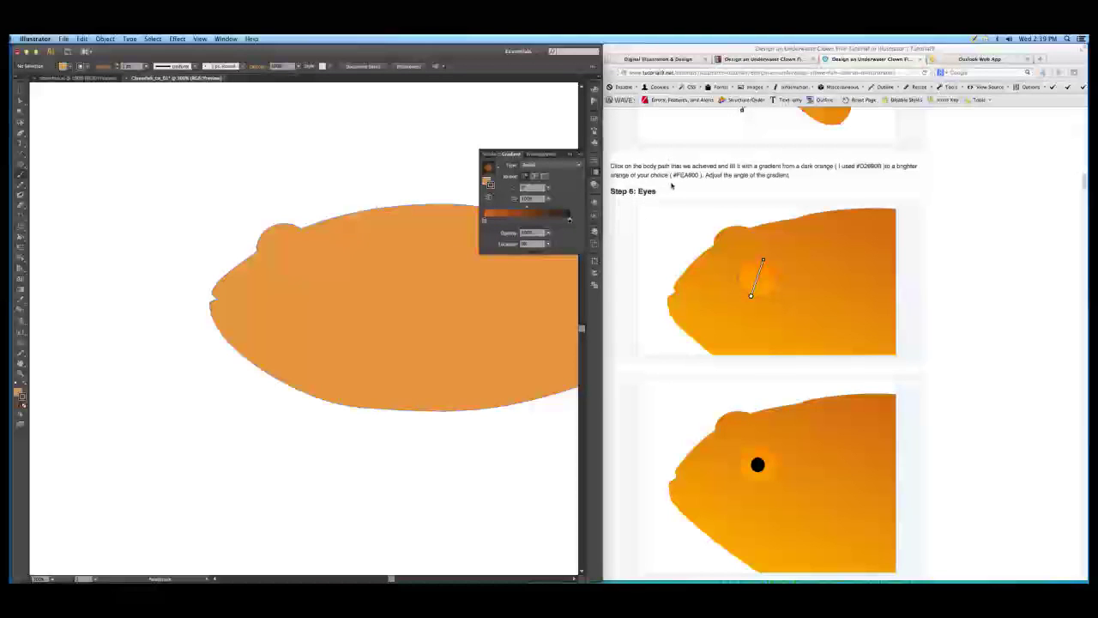
- Open the black ending gradient stop for colour editing and switch its colour mode to RGB
left_click(571, 222)
double_click(571, 221)
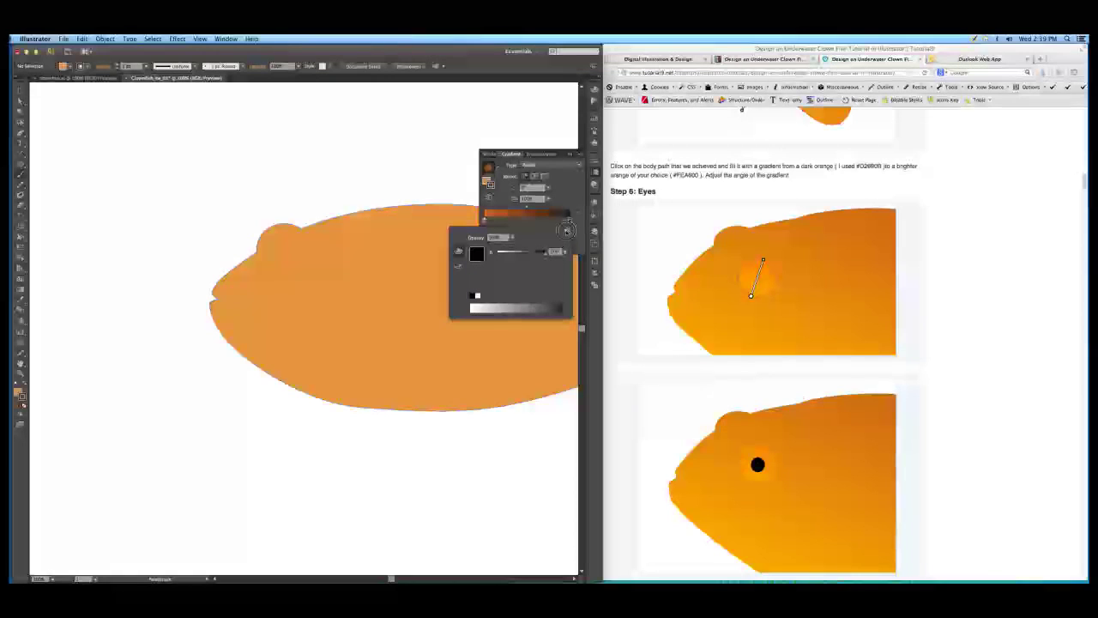
left_click(566, 232)
left_click(583, 246)
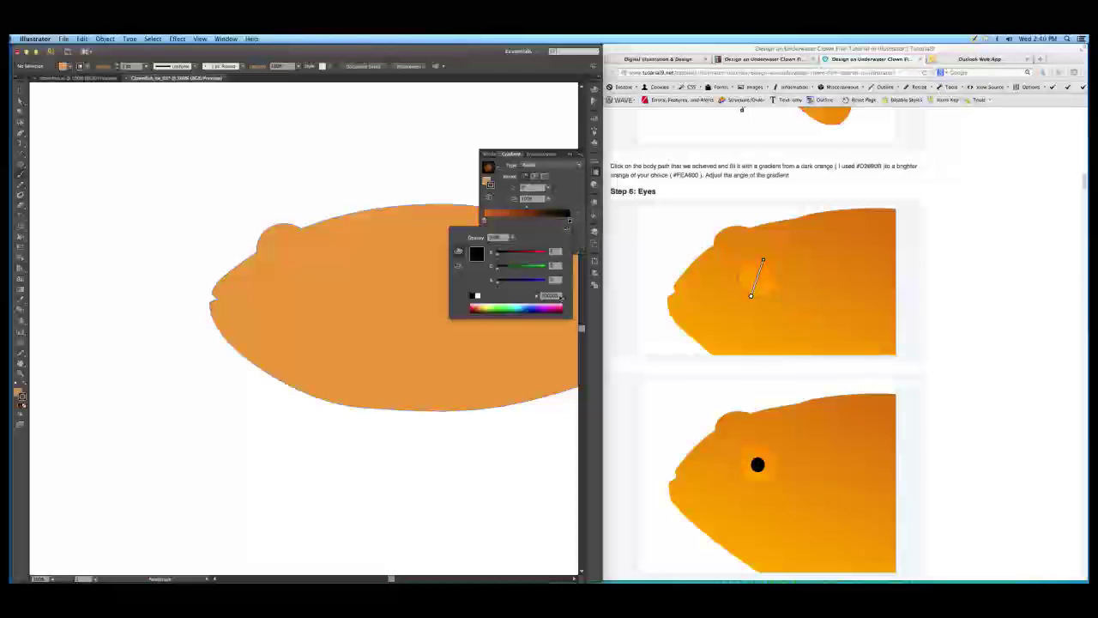
- Set the ending gradient stop to the bright orange hex colour fea800
left_click(556, 295)
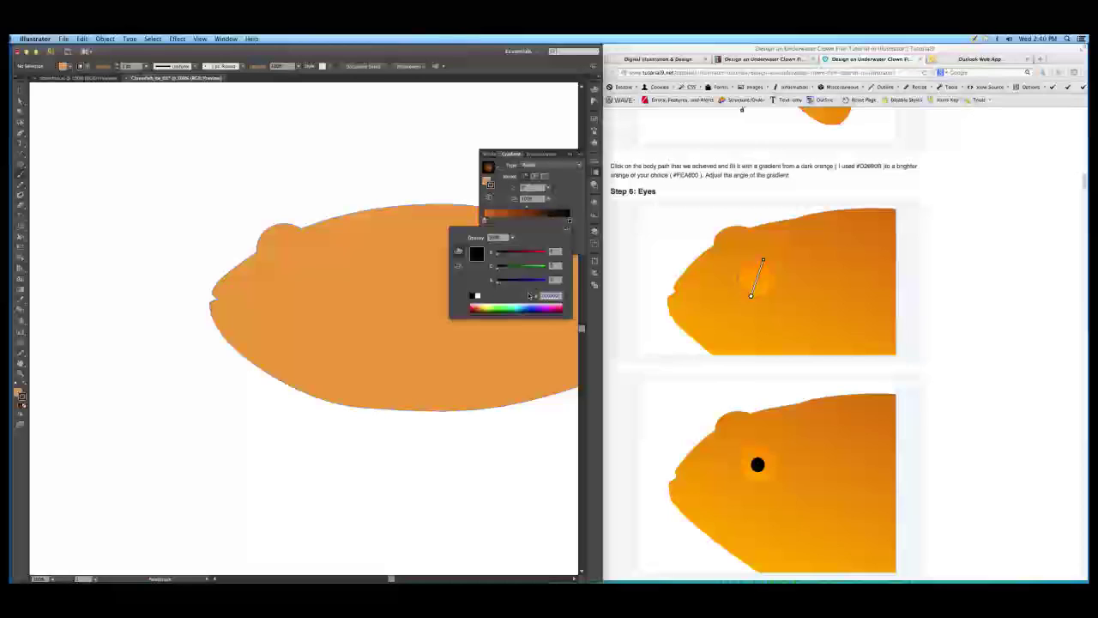
type("fe")
type("800")
left_click(536, 292)
key("Return")
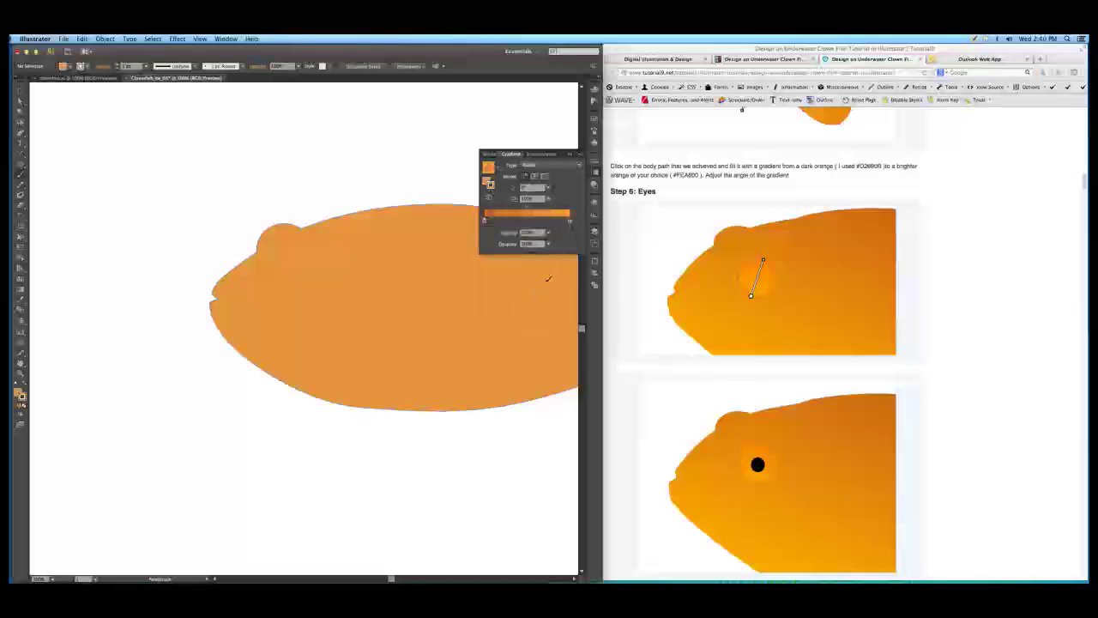
left_click(567, 231)
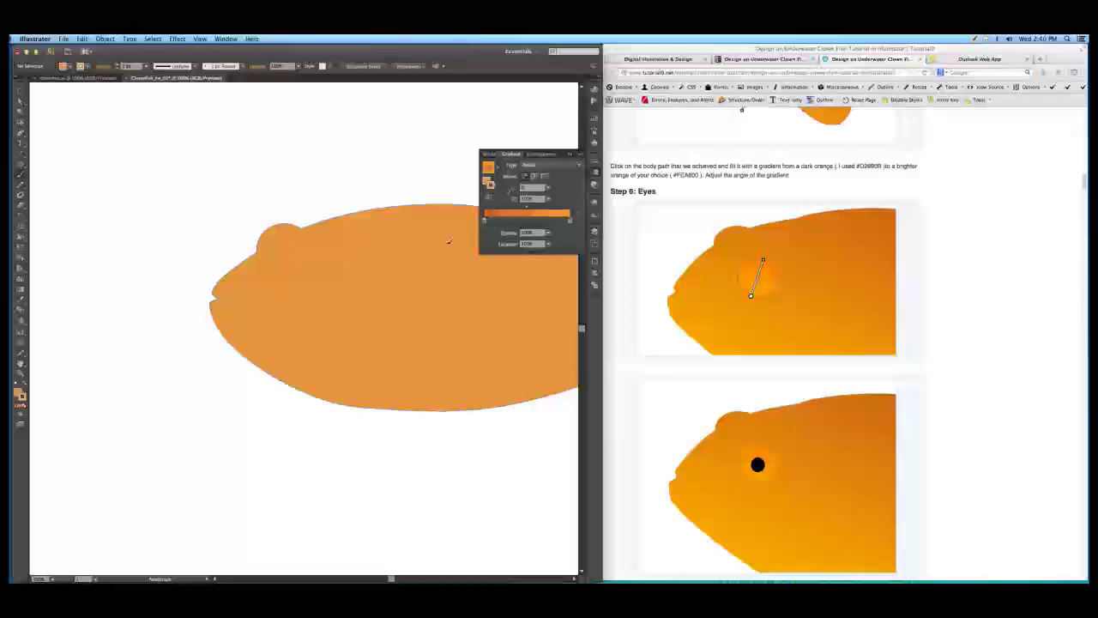
- Select the fish body and add the orange gradient to the saved gradient swatches
left_click_drag(468, 297, 326, 284)
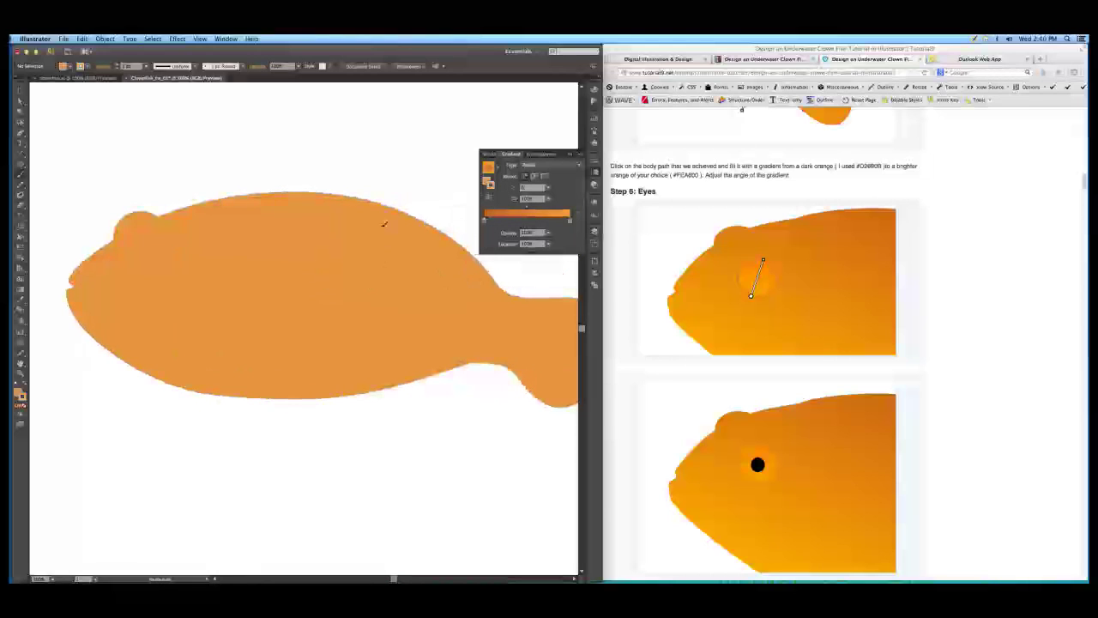
left_click(21, 94)
left_click(207, 229)
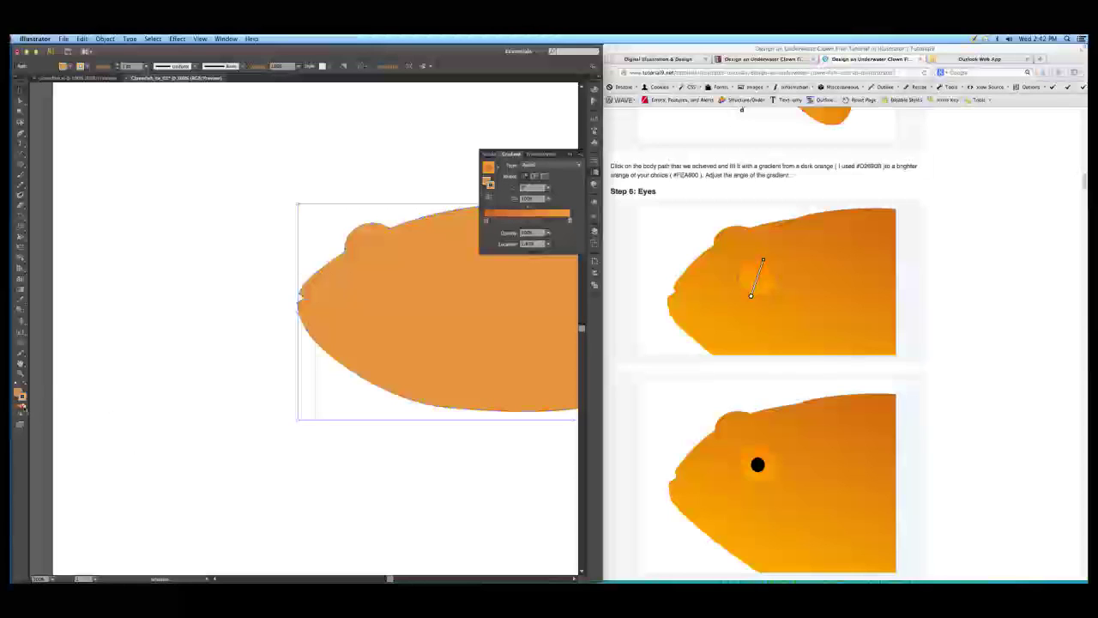
left_click(500, 214)
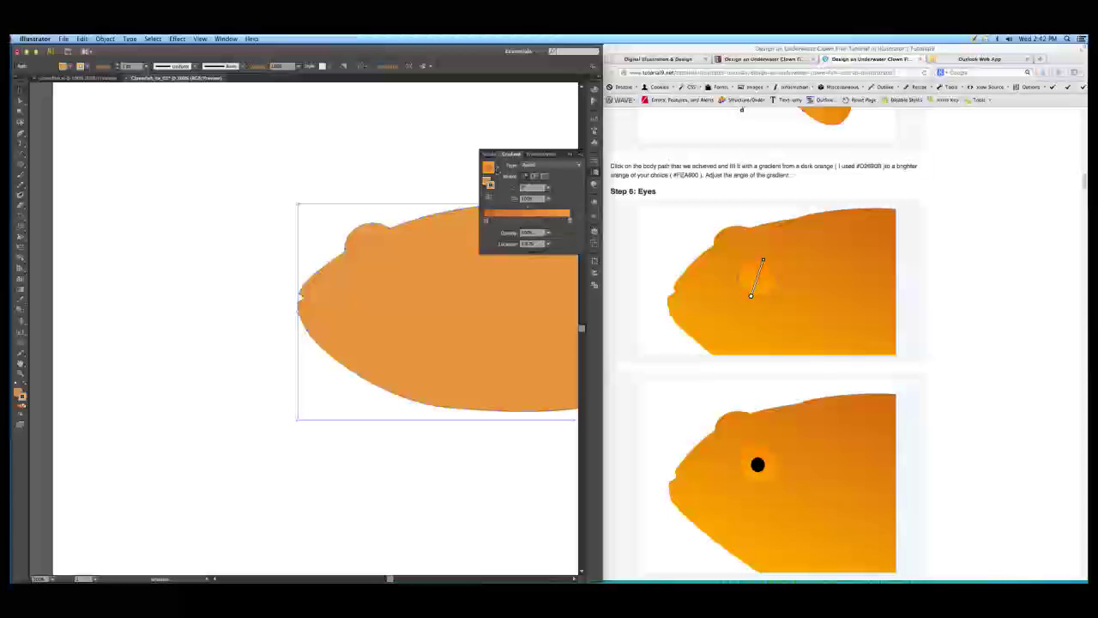
left_click(498, 168)
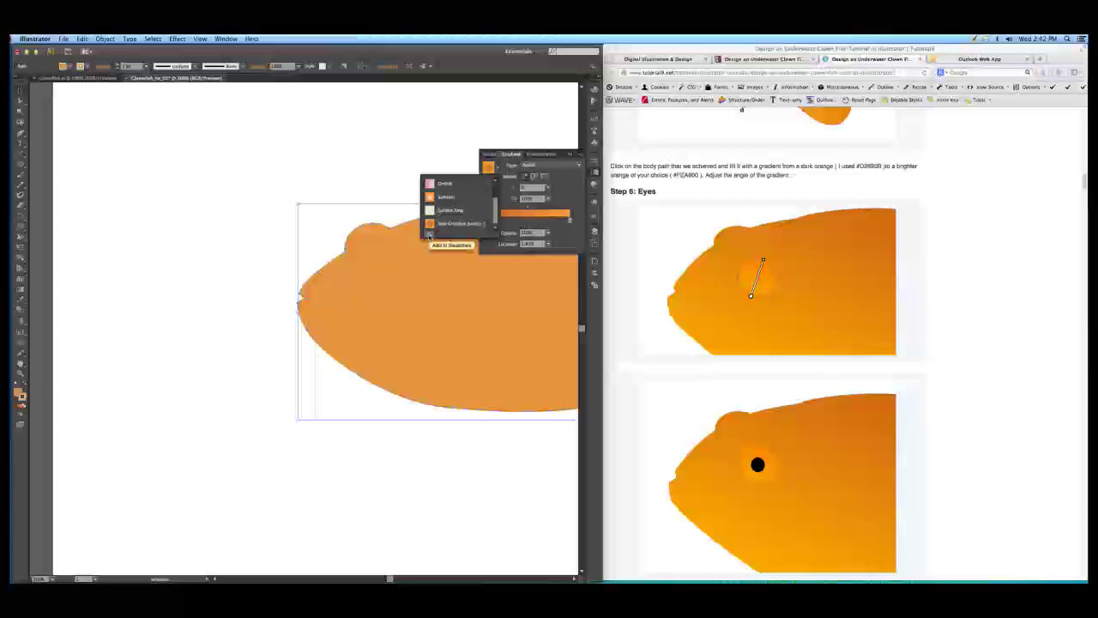
left_click(574, 197)
- Change the gradient type to Linear and check the list of saved gradients
left_click(579, 164)
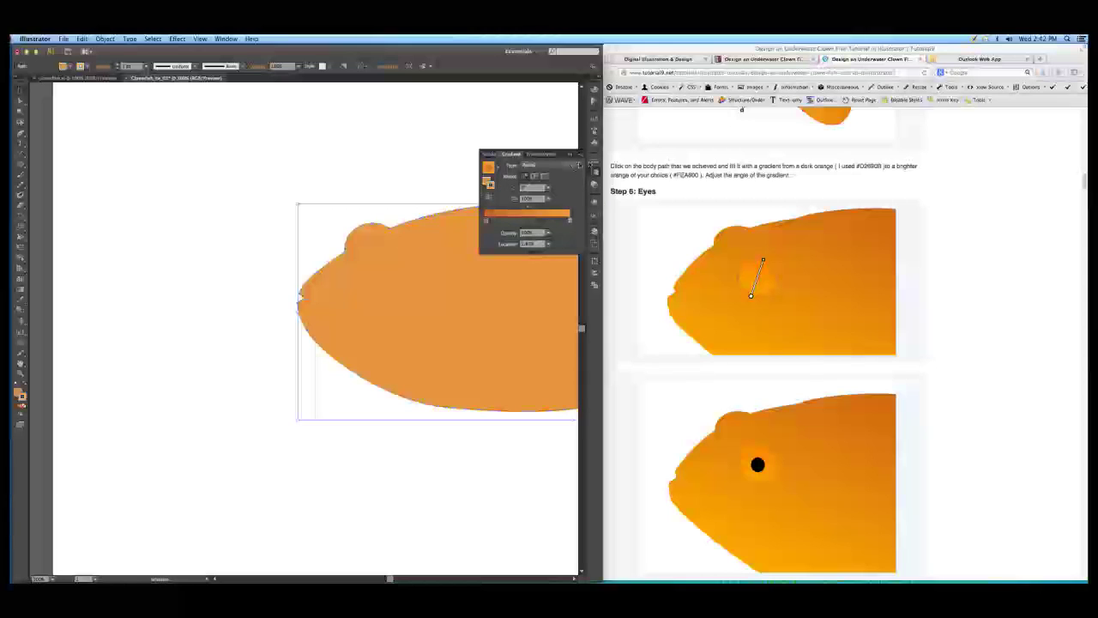
left_click(539, 175)
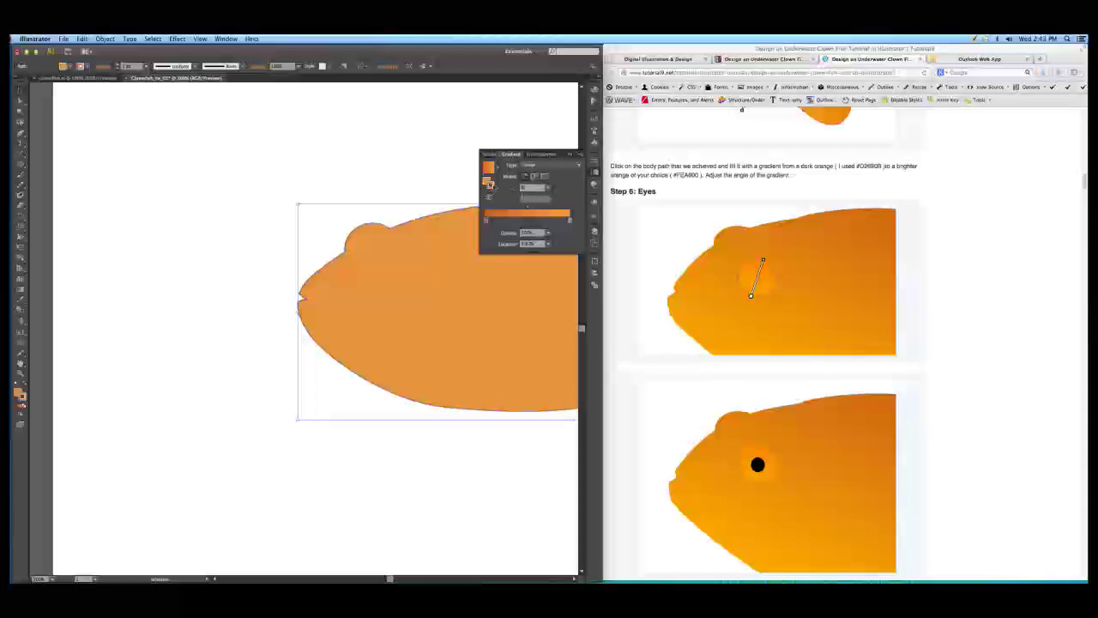
left_click(496, 167)
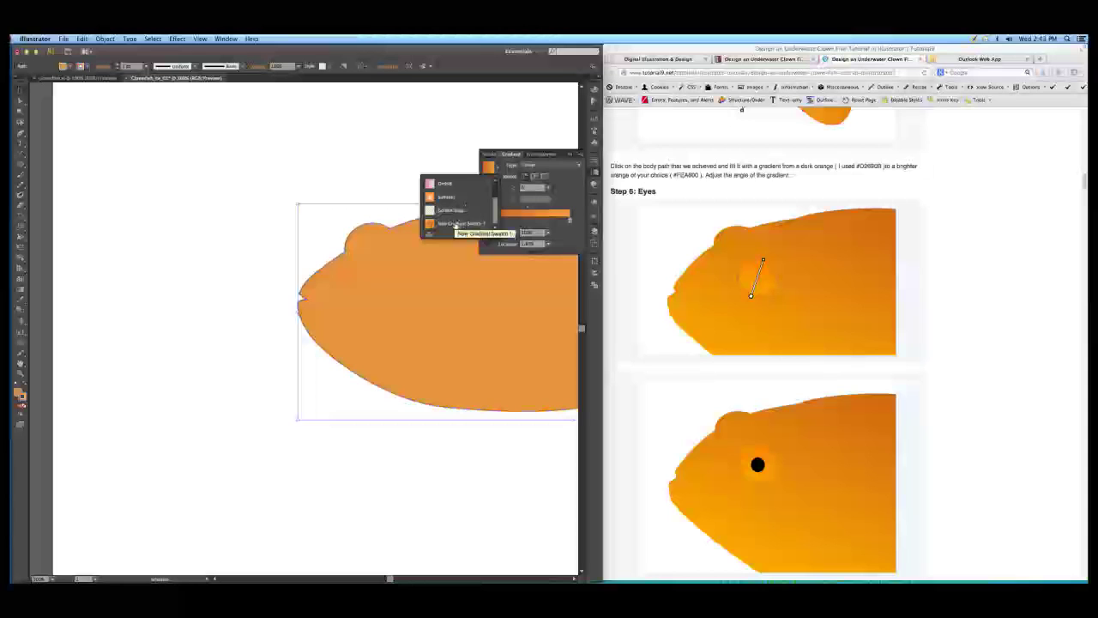
left_click(496, 171)
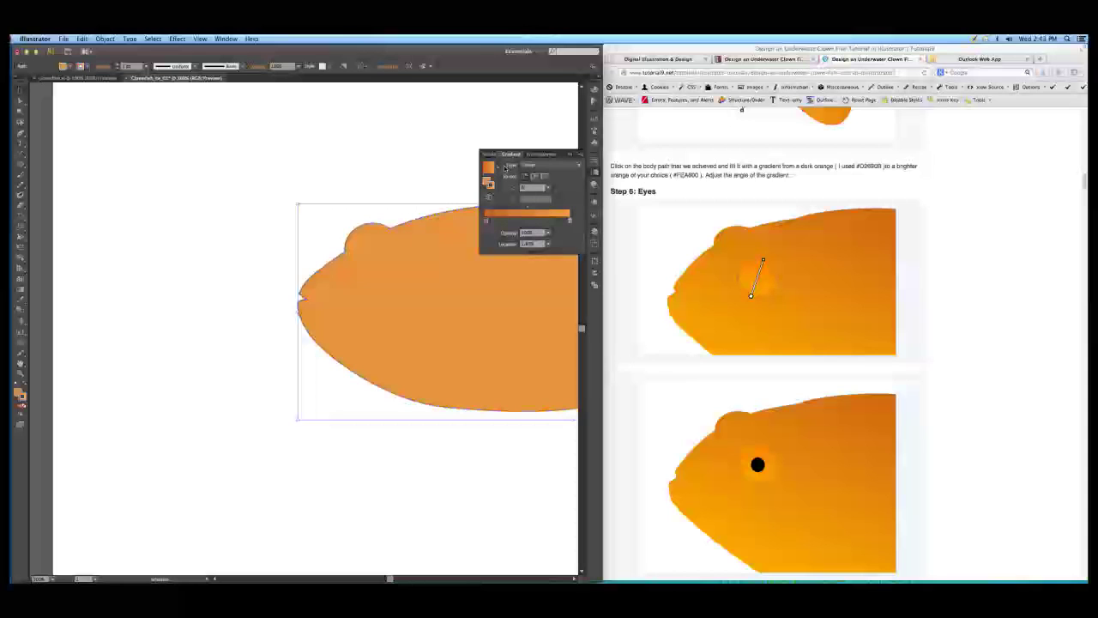
- Save the linear orange gradient as a new swatch named Fishbody
left_click(595, 120)
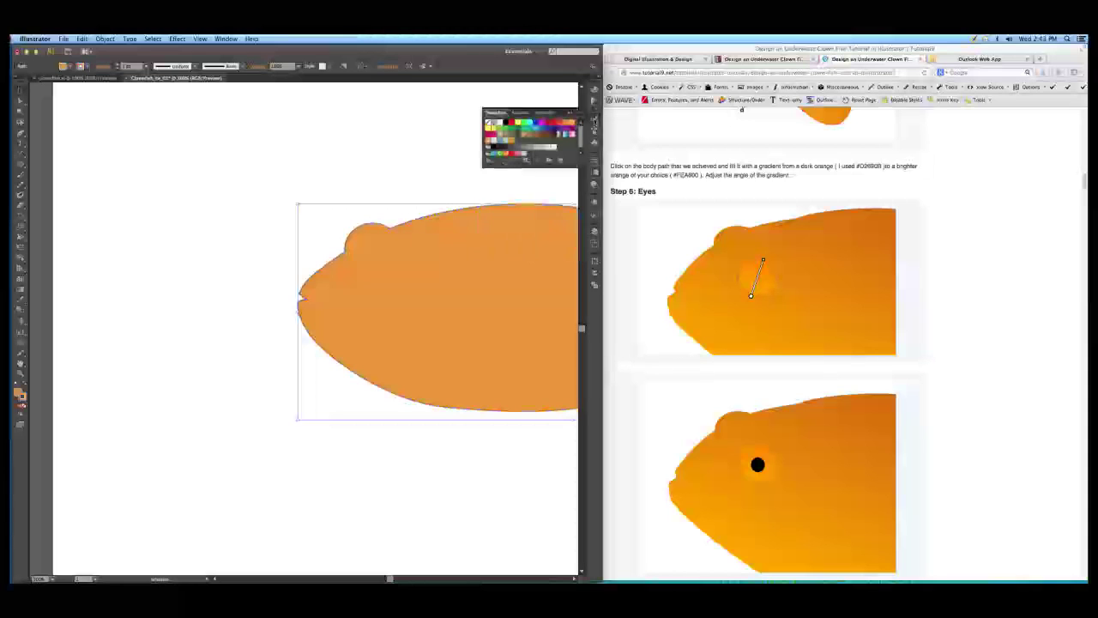
left_click(571, 113)
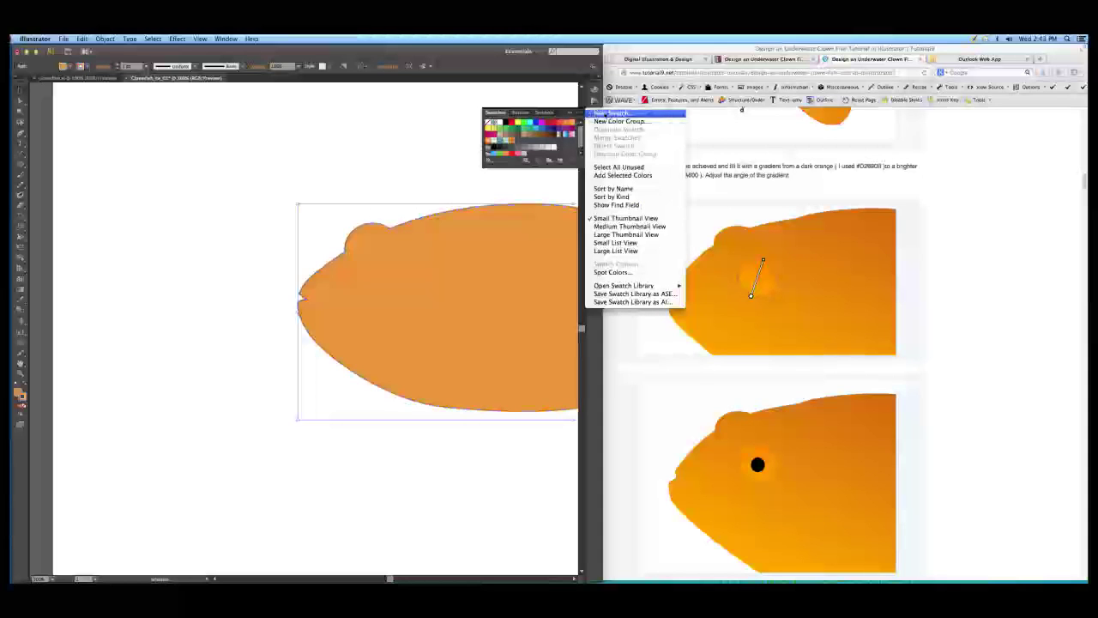
left_click(605, 114)
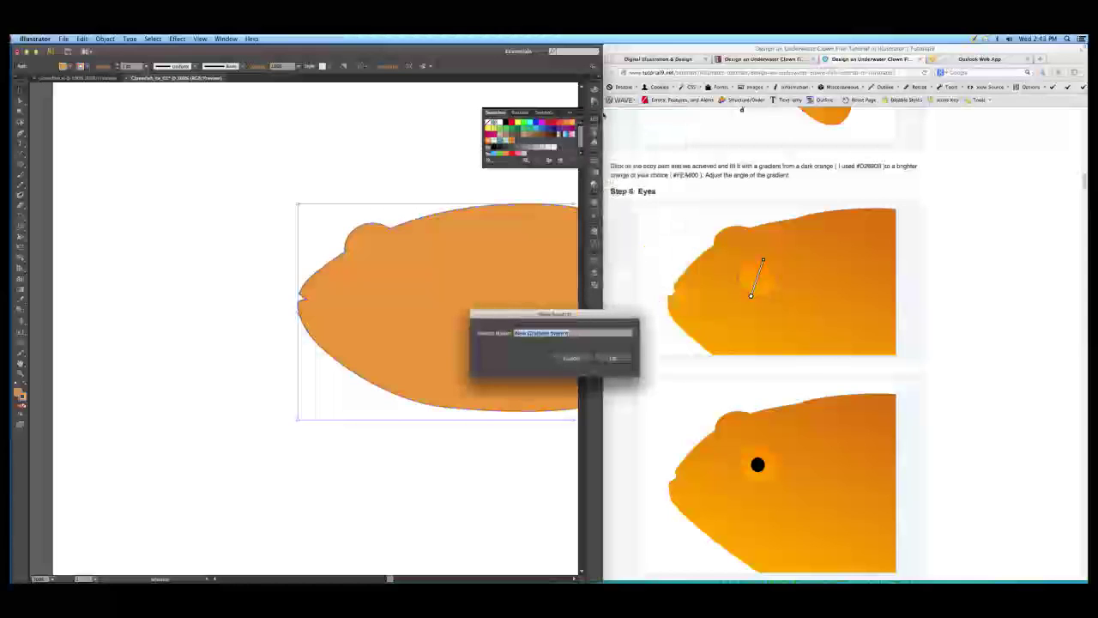
type("Fish")
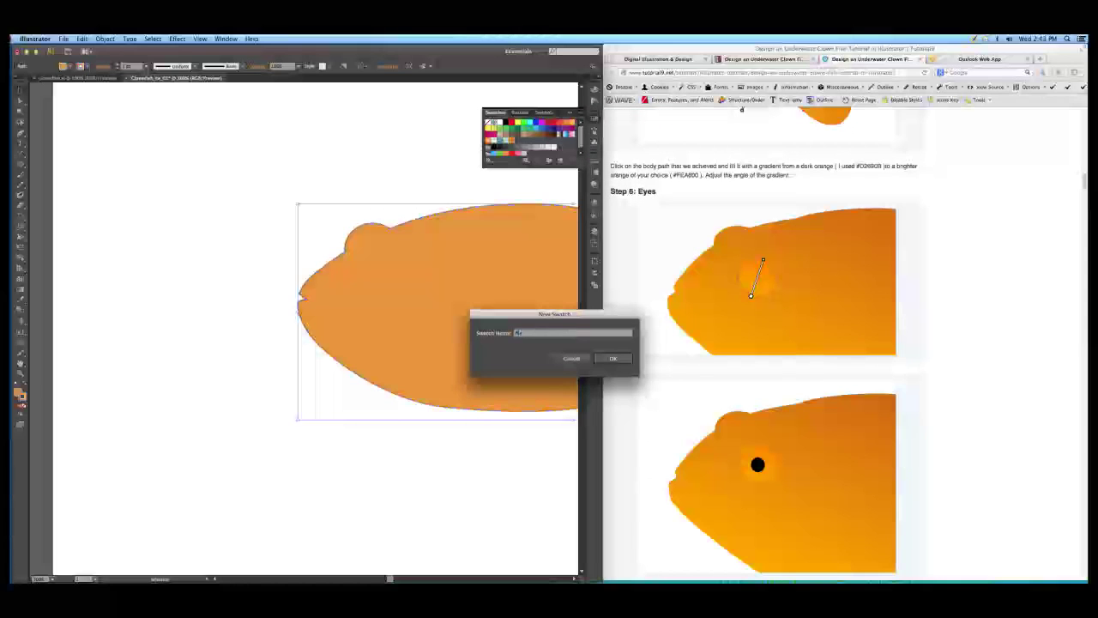
type("body")
left_click(618, 361)
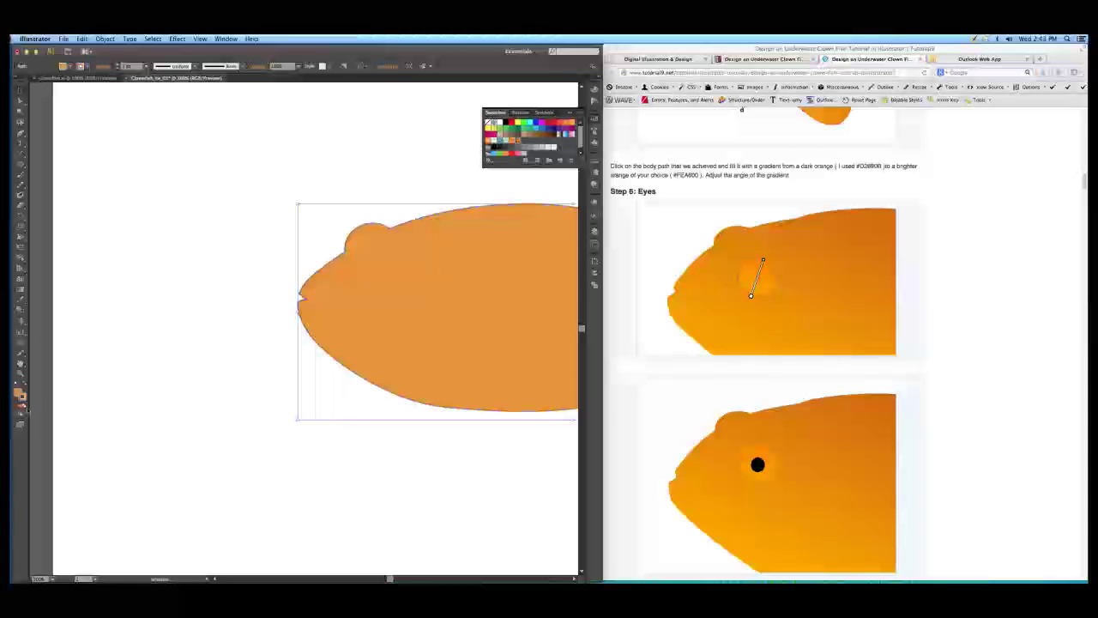
- Remove the stroke from the fish body and fill it with the Fishbody gradient swatch
left_click(24, 405)
left_click(18, 394)
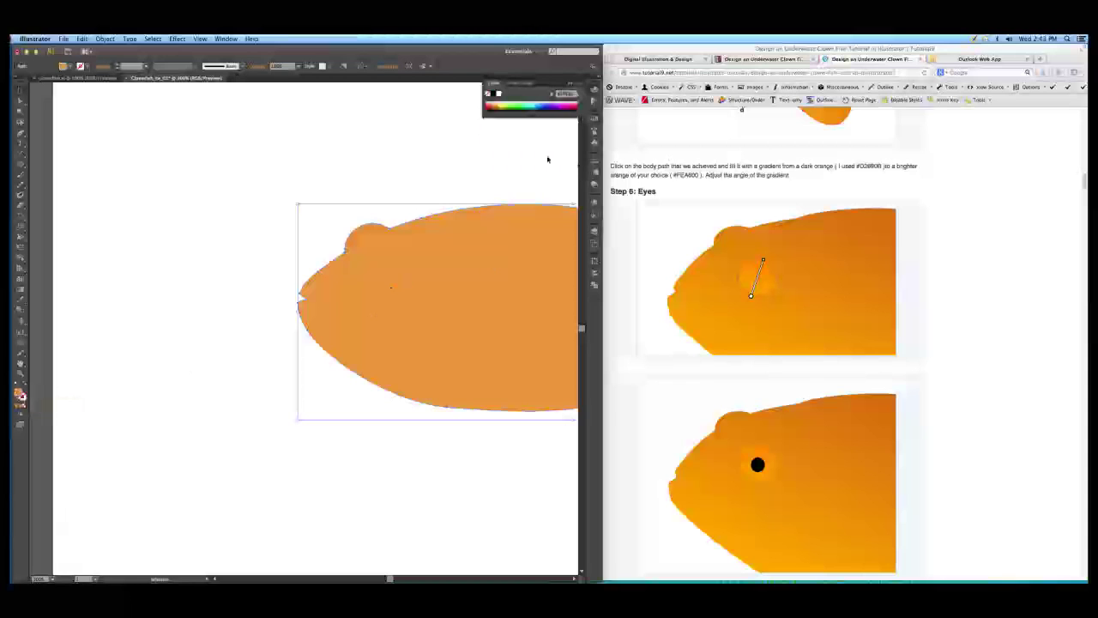
left_click(595, 117)
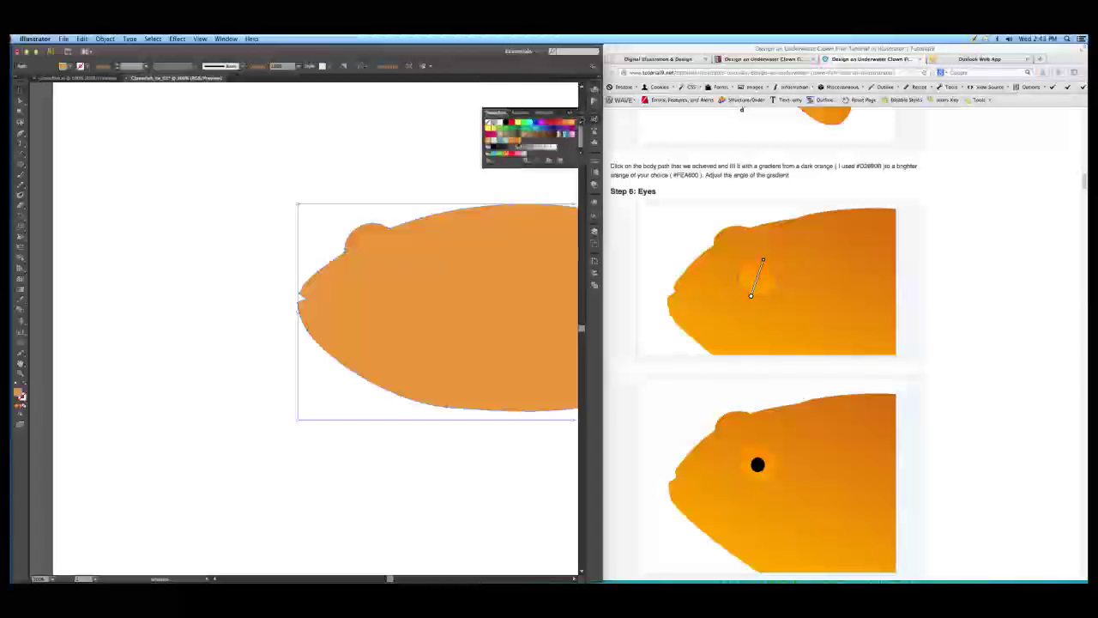
left_click(519, 145)
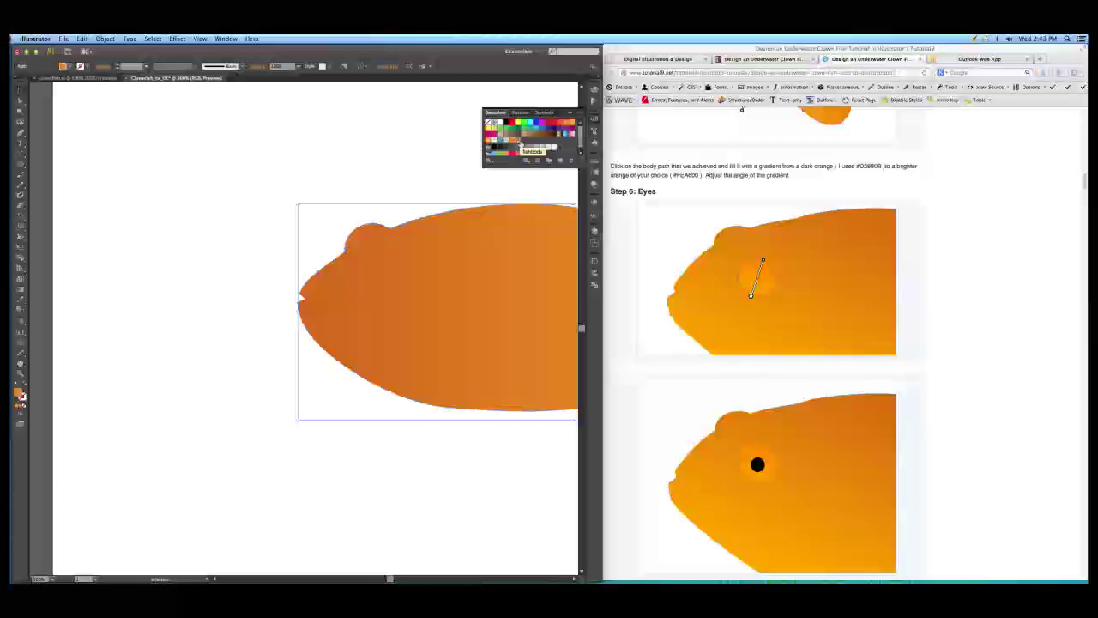
left_click_drag(503, 300, 297, 278)
left_click_drag(413, 295, 349, 289)
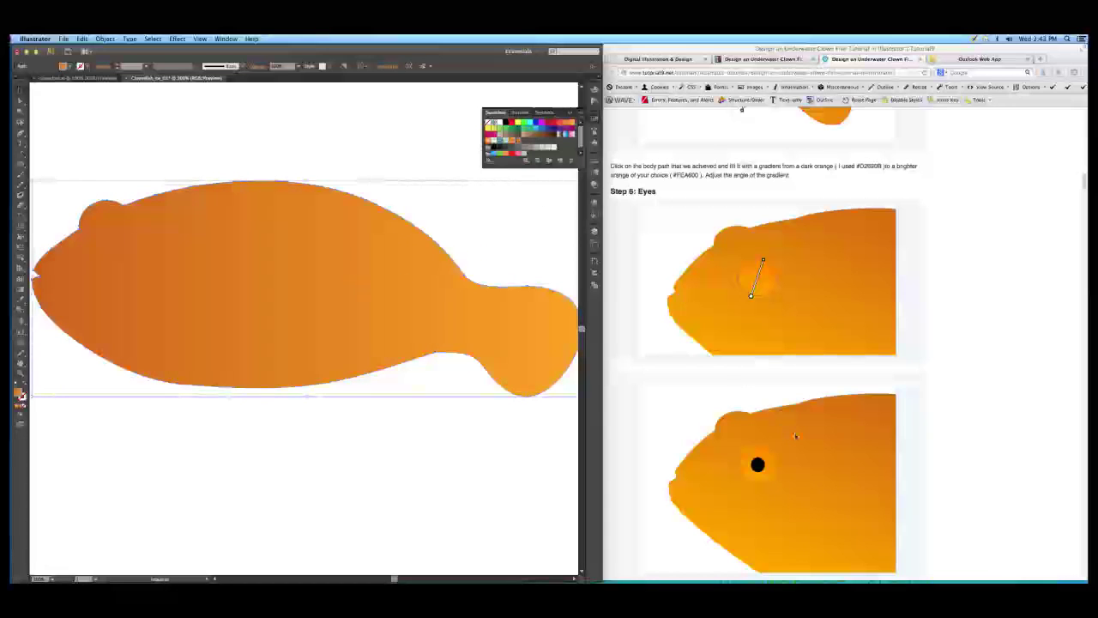
- Compare with the tutorial's Body Color step and set the body's gradient angle to -90° after trying 90°
scroll(797, 437, "down", 1)
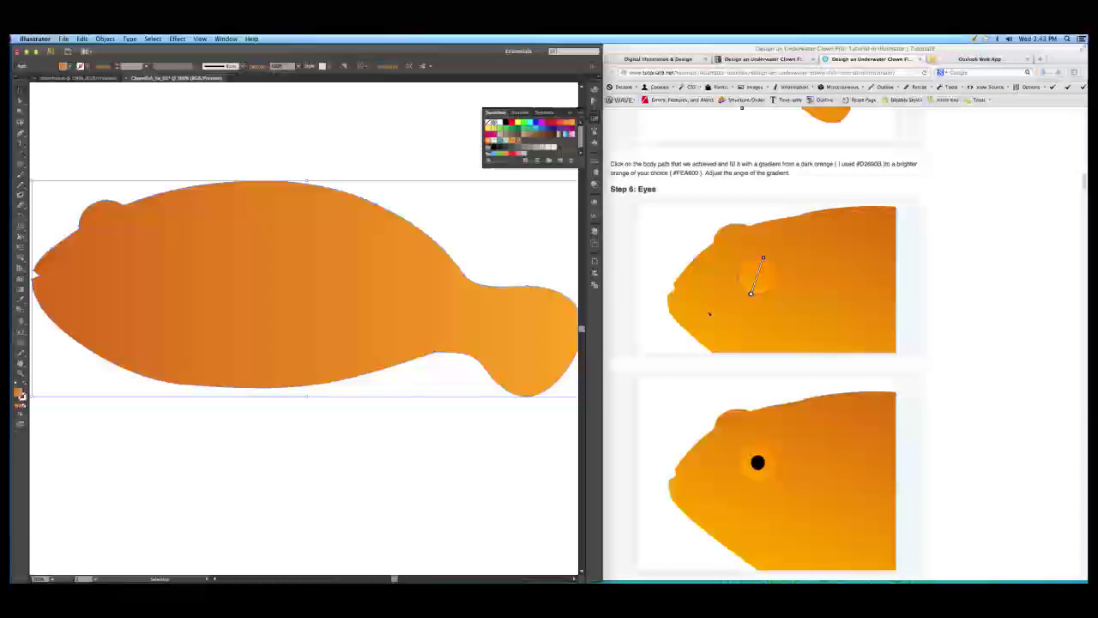
scroll(701, 297, "up", 4)
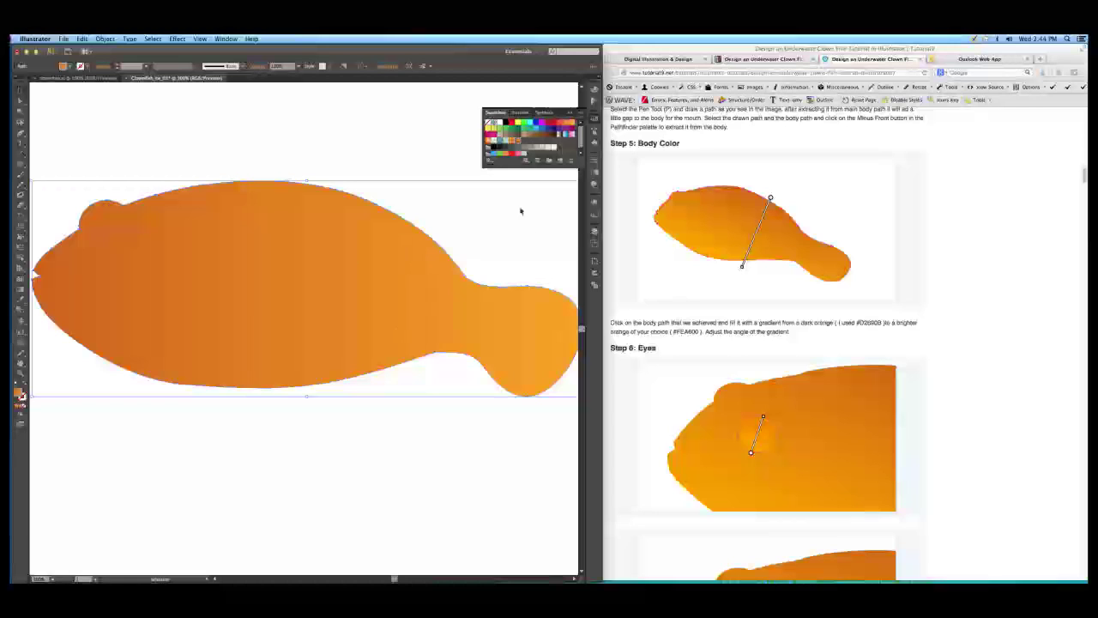
left_click(594, 172)
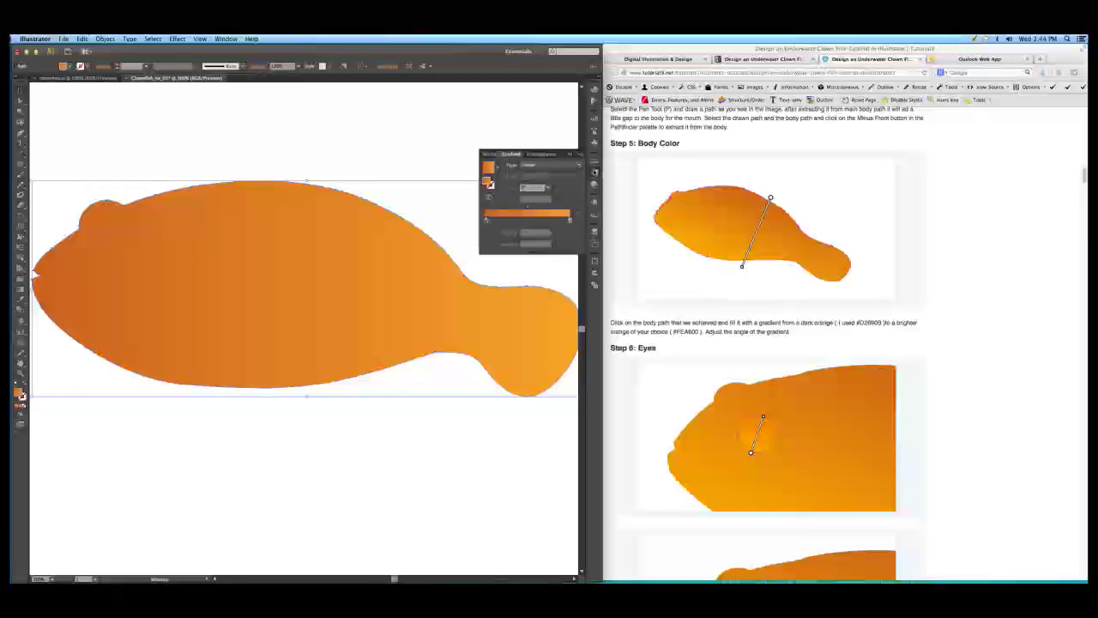
left_click(550, 188)
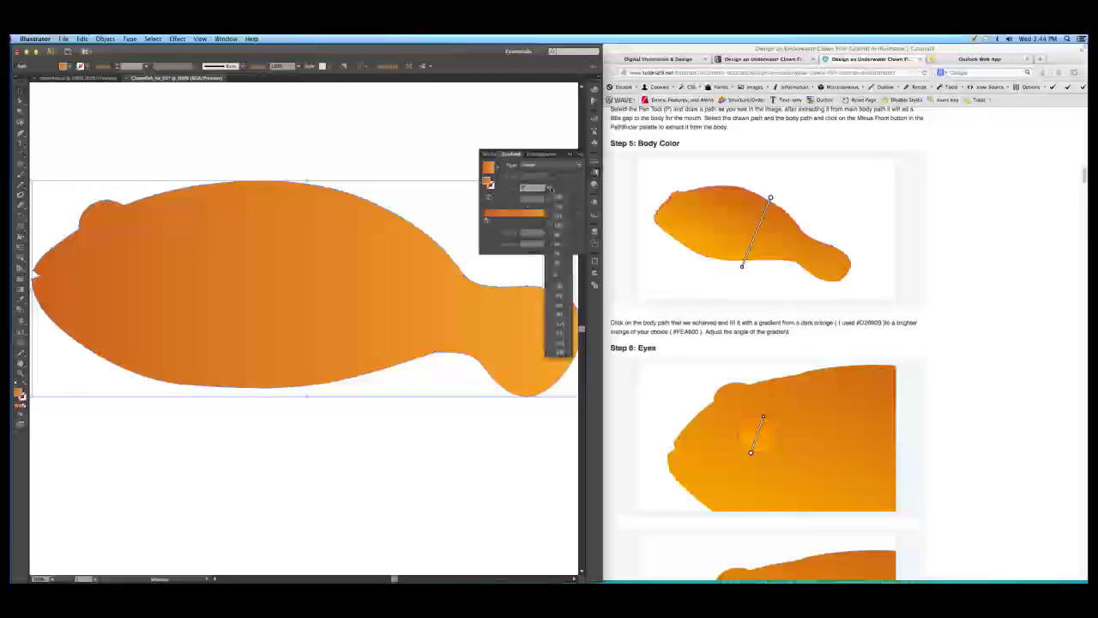
left_click(557, 235)
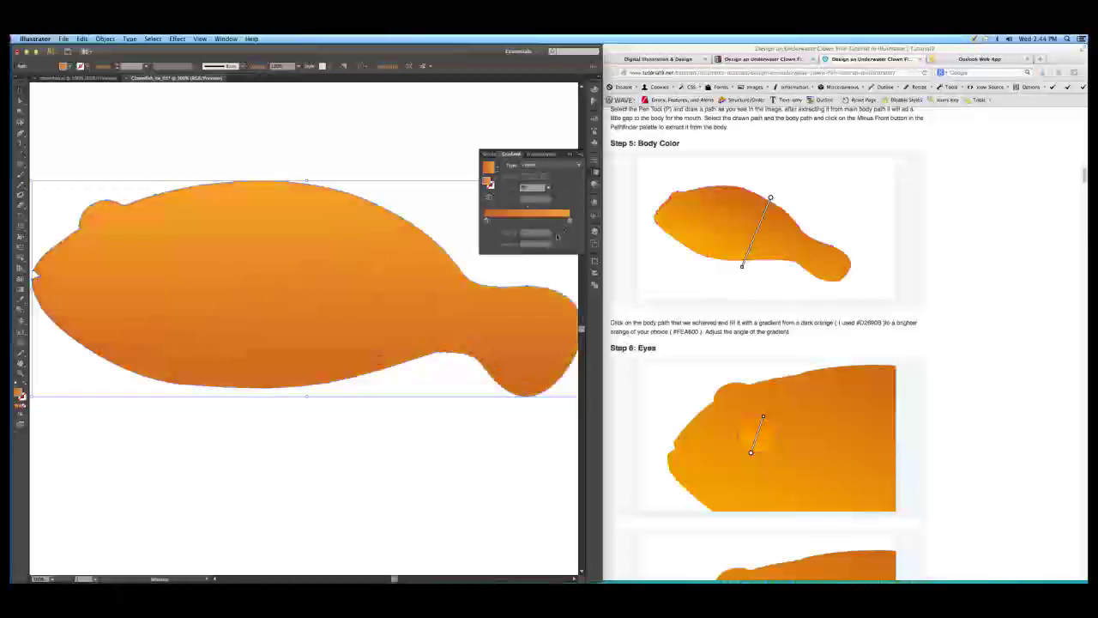
left_click(549, 188)
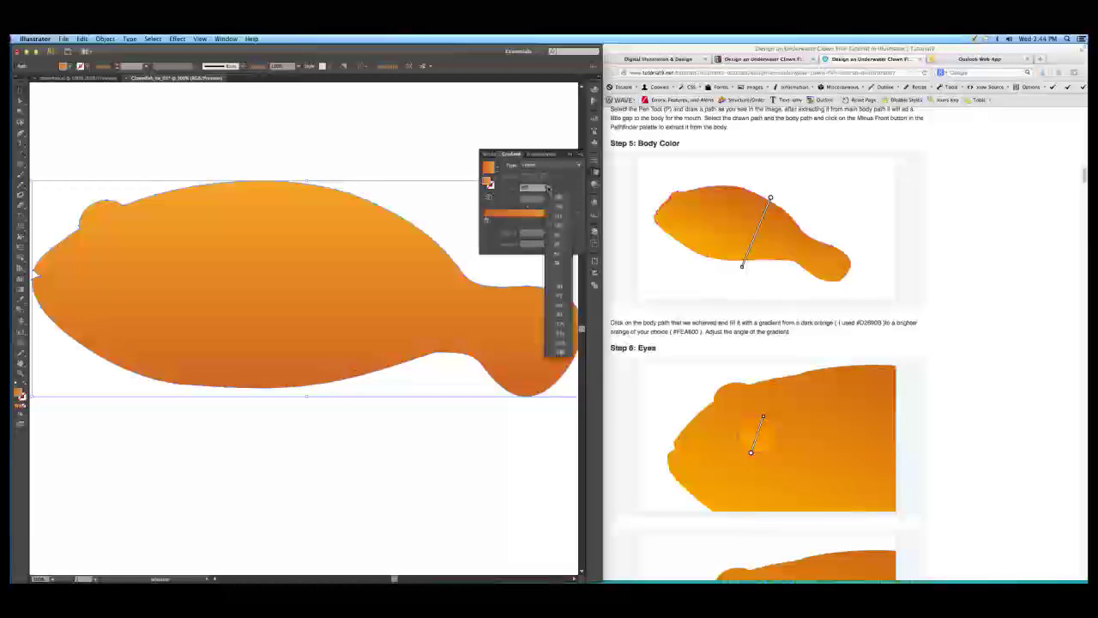
left_click(560, 317)
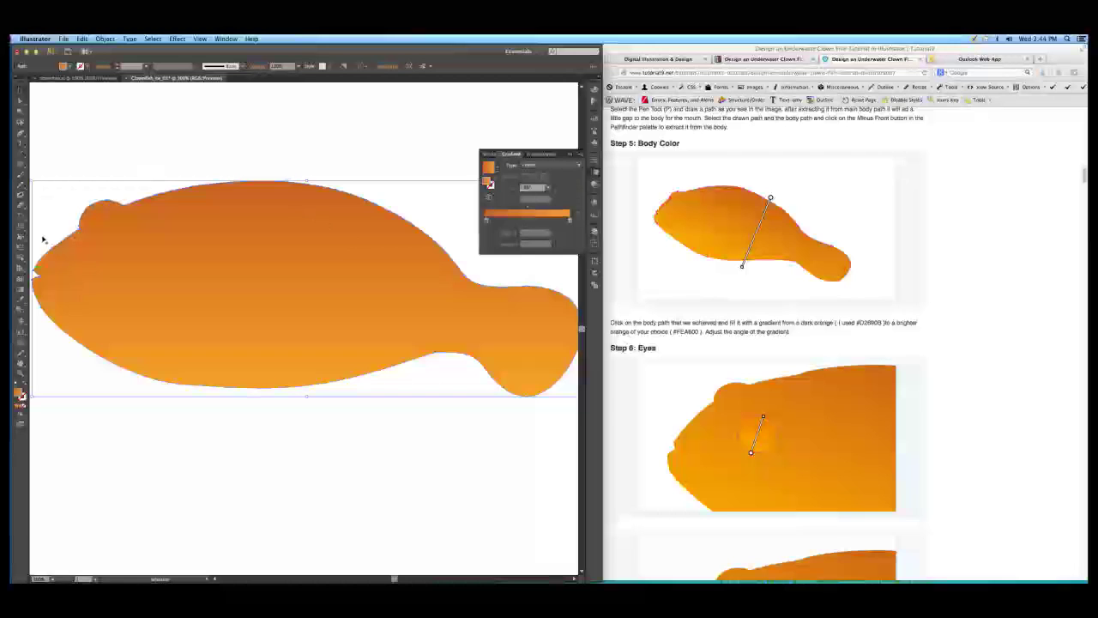
- Tilt the body gradient with the Gradient tool so it runs diagonally from the upper back to just below the belly
left_click(21, 290)
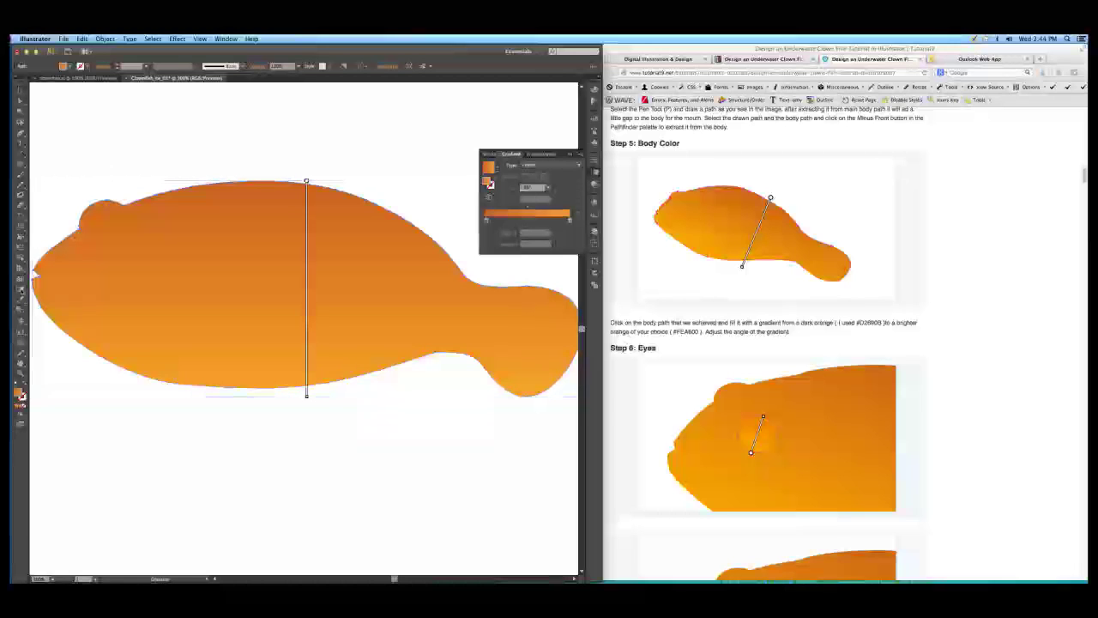
mouse_move(307, 179)
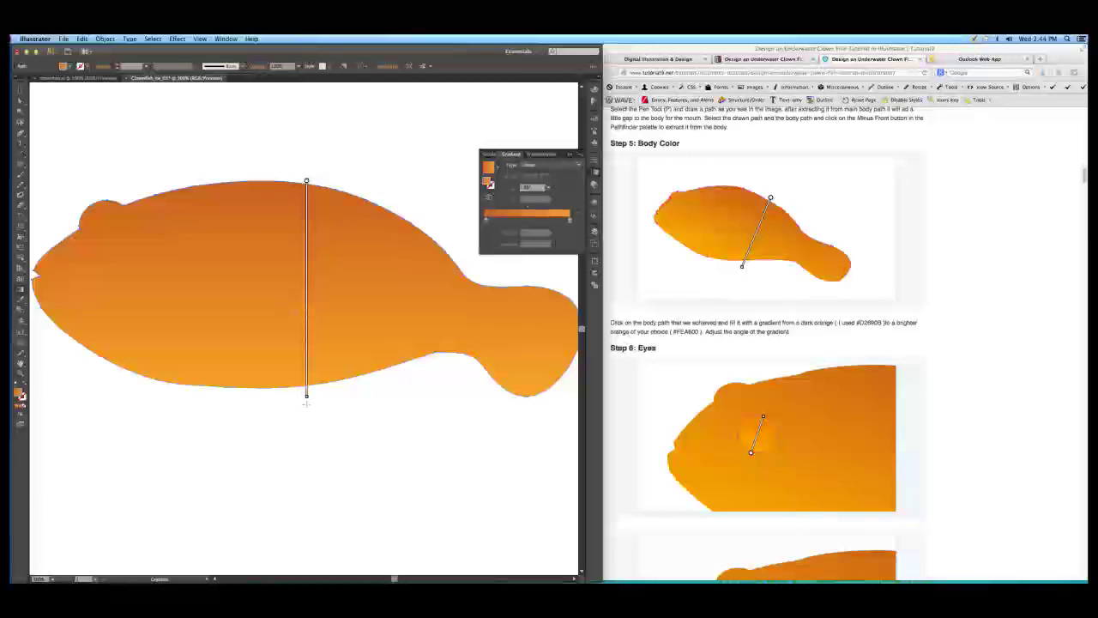
left_click_drag(304, 400, 218, 394)
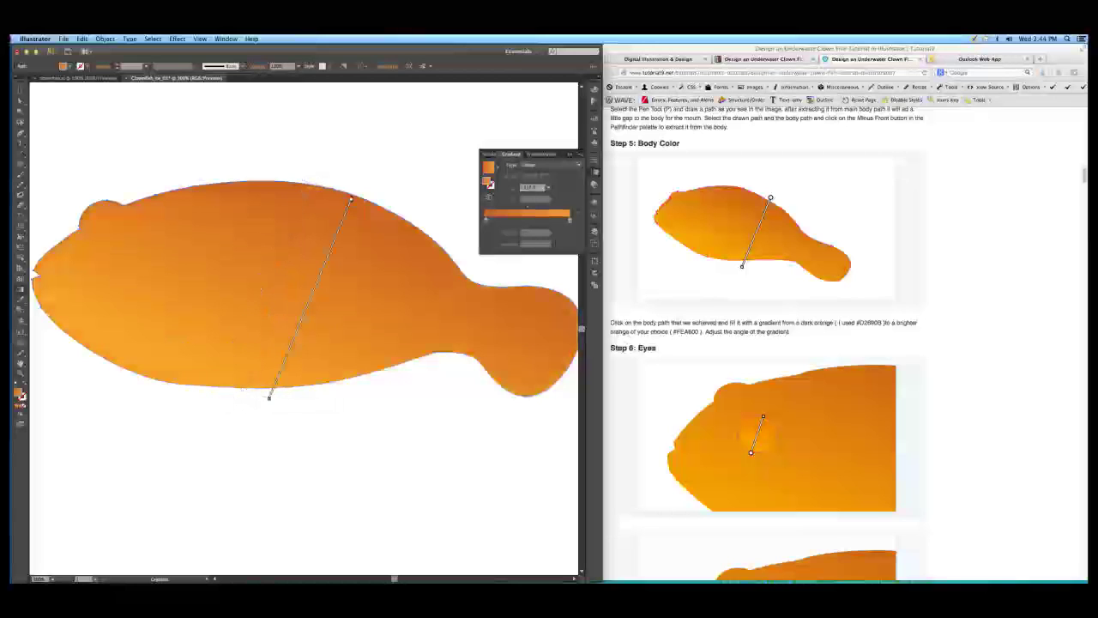
left_click_drag(268, 398, 253, 408)
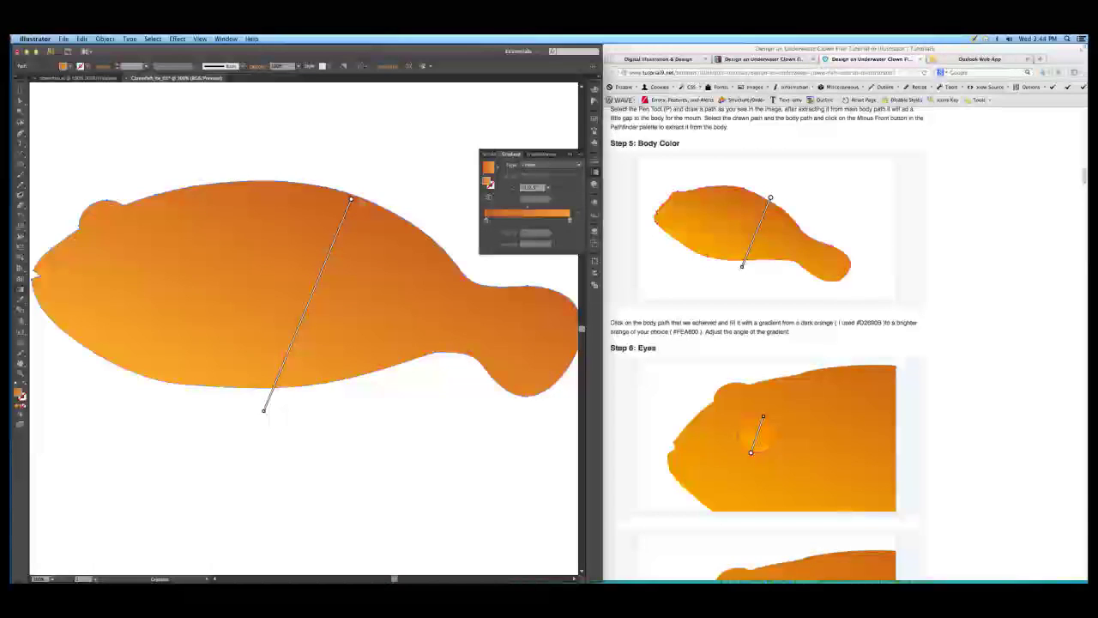
left_click(20, 93)
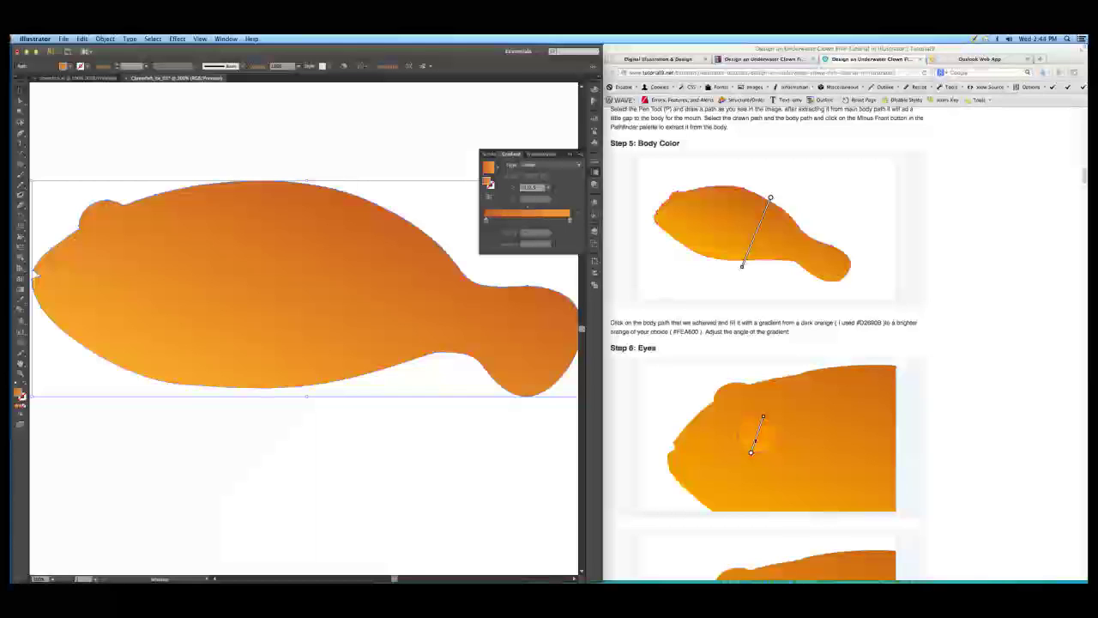
scroll(748, 435, "down", 5)
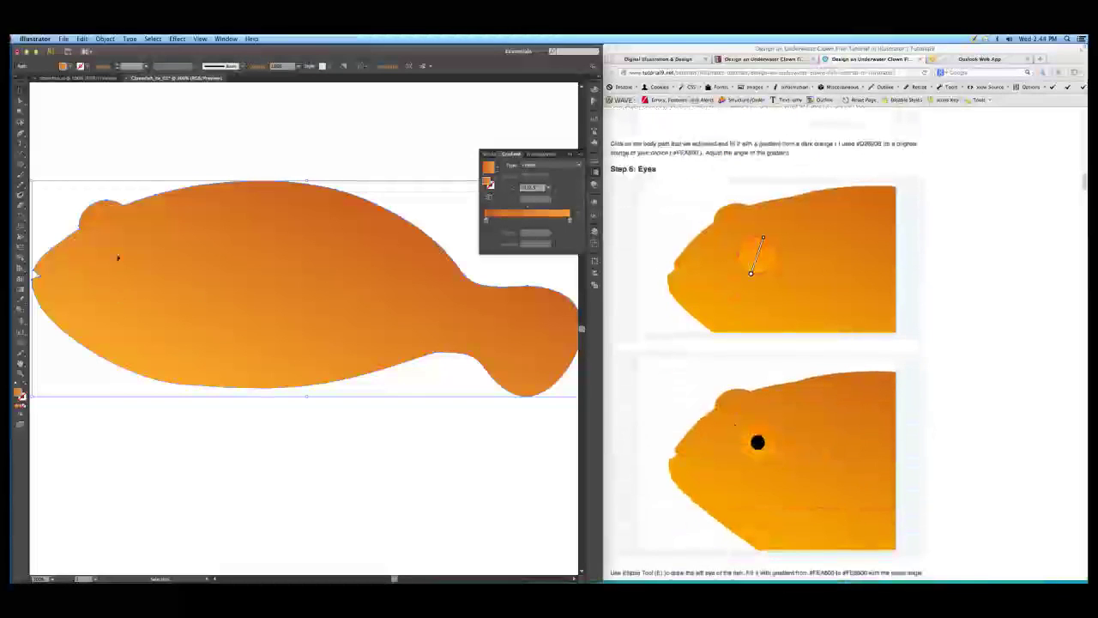
- Draw an ellipse on the fish's head just behind the brow bump as the base of the left eye
left_click(22, 163)
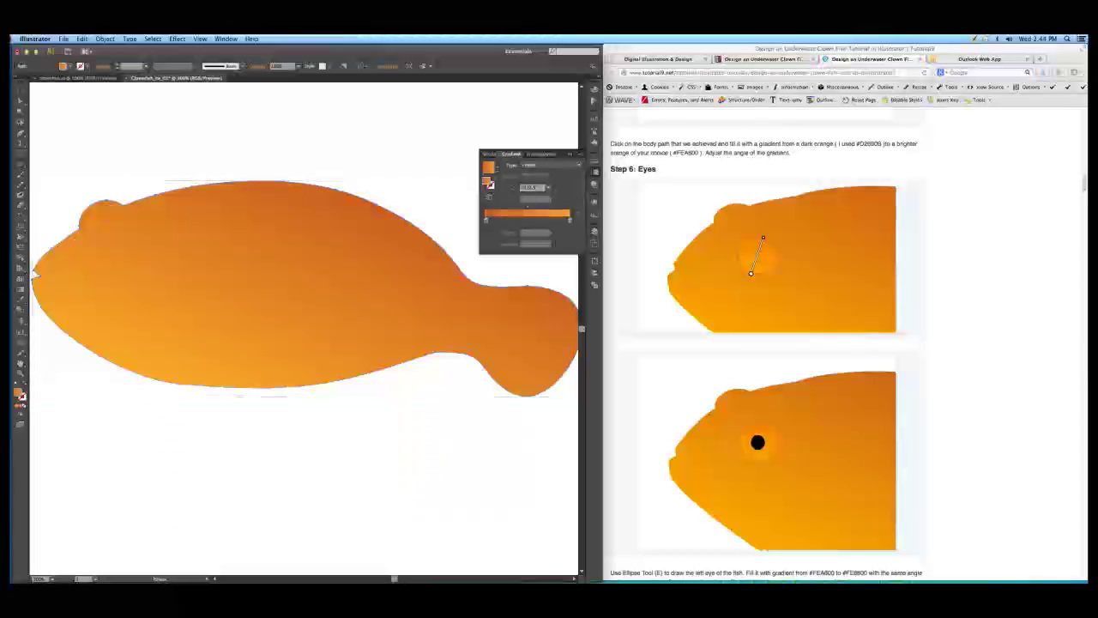
key("e")
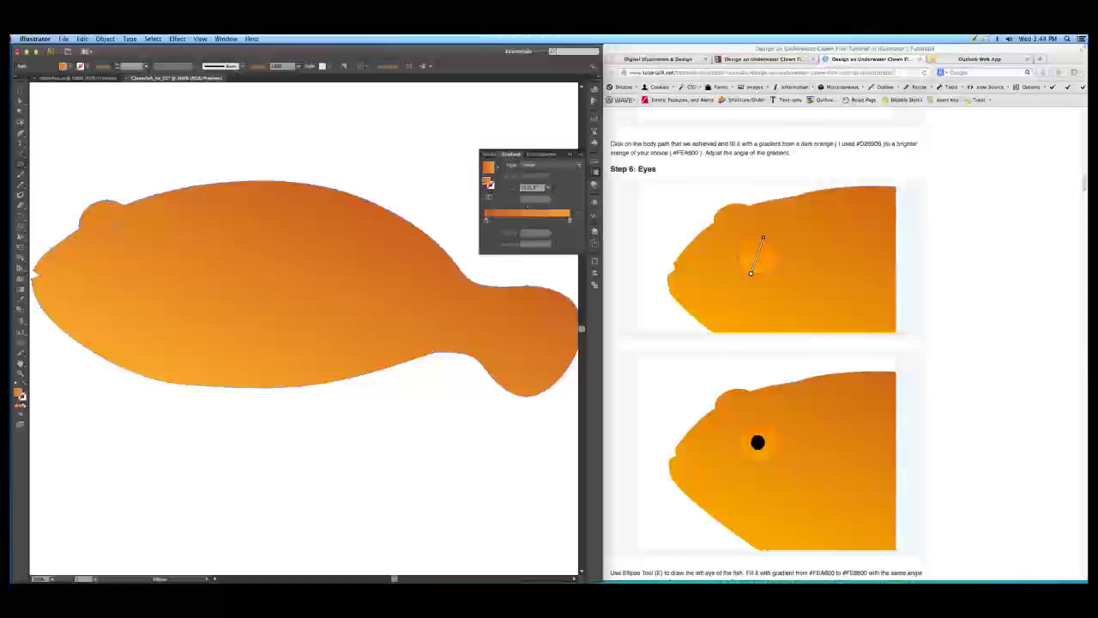
left_click_drag(118, 229, 171, 264)
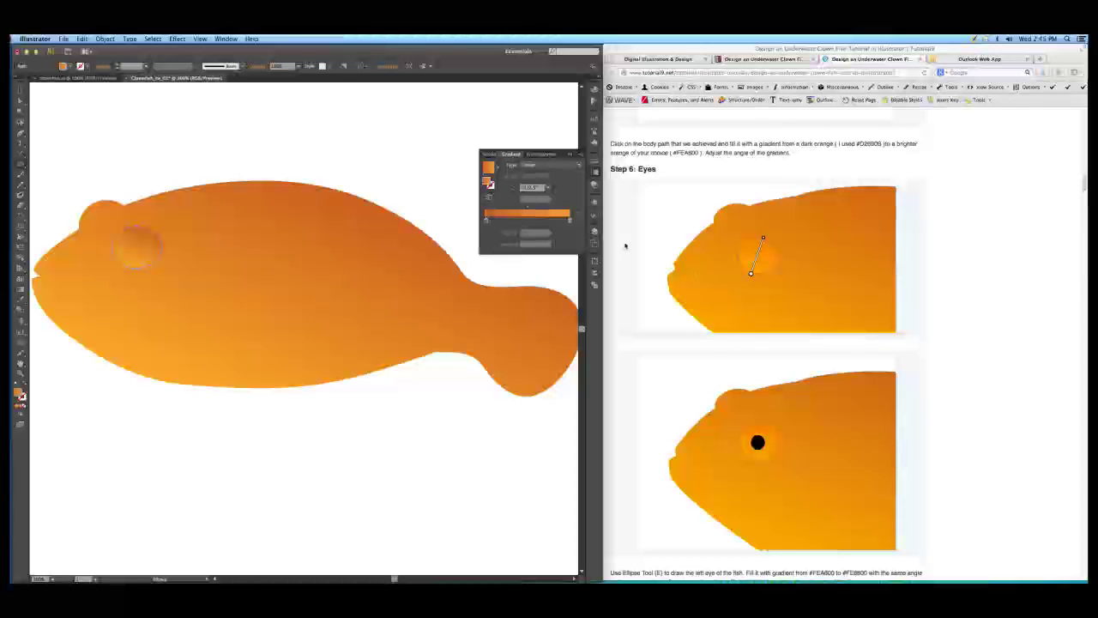
- Switch the dark color stop of the eye ellipse's gradient to HSB and brighten it to a lighter orange
scroll(691, 262, "down", 3)
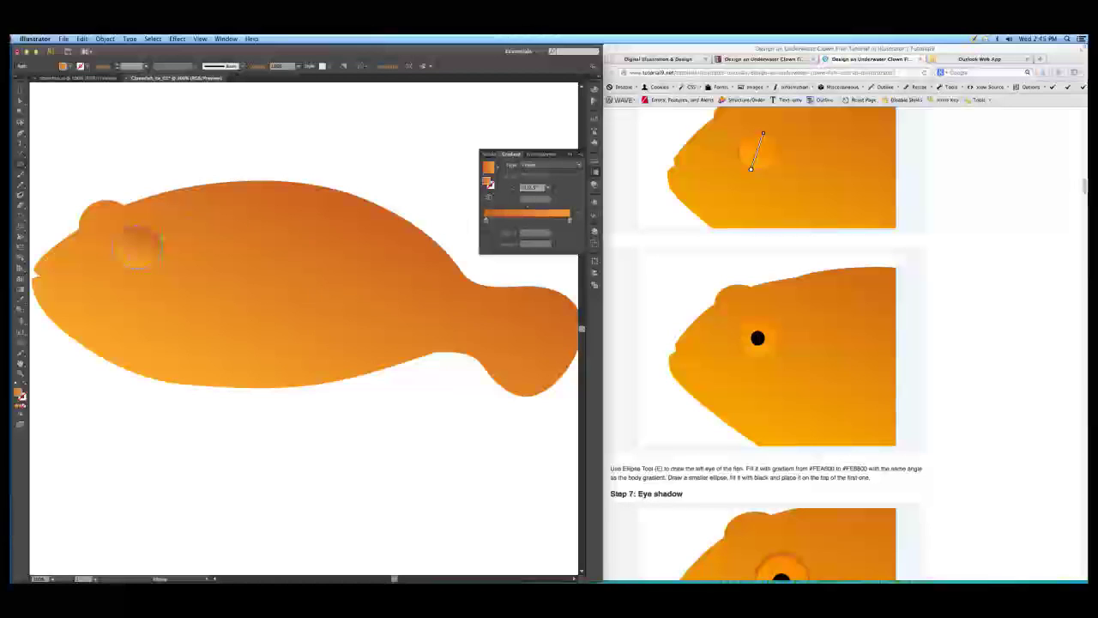
left_click(20, 90)
left_click(485, 221)
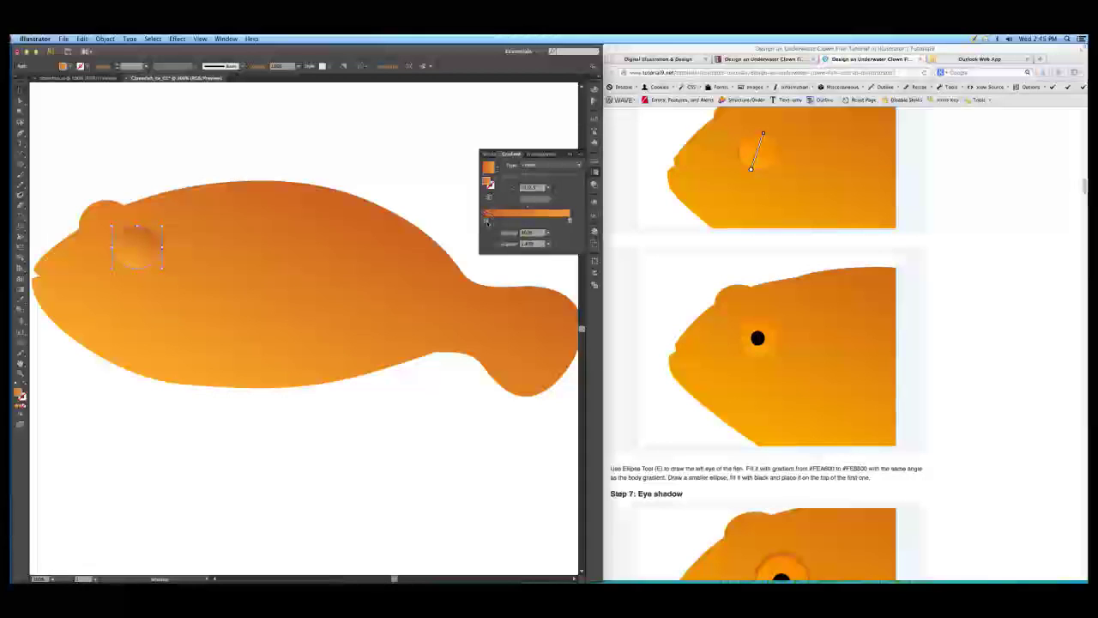
double_click(486, 221)
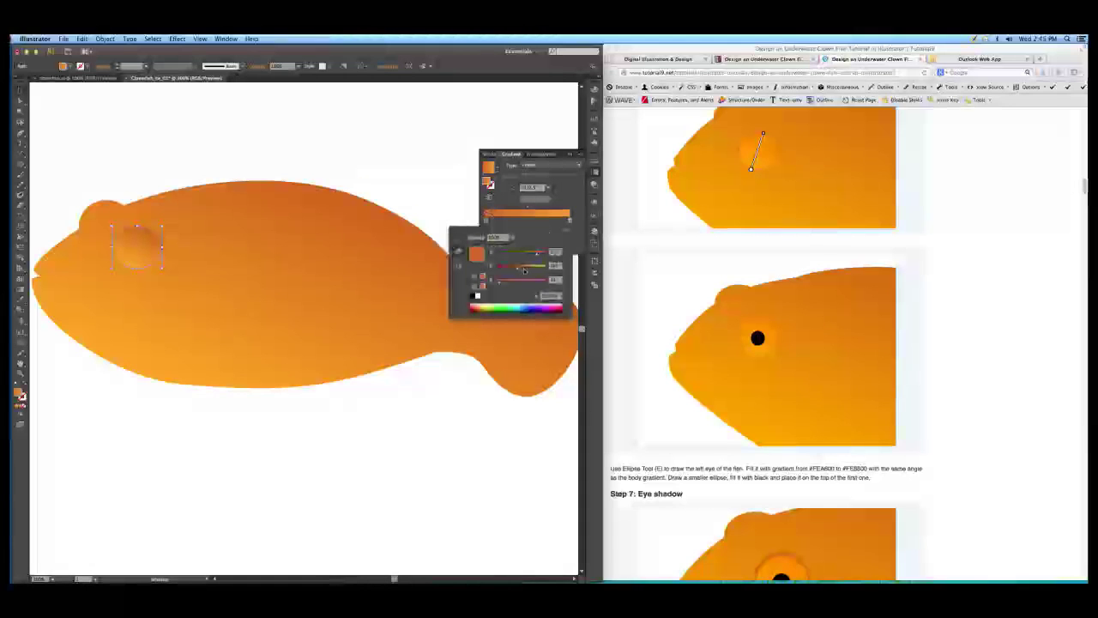
left_click(566, 232)
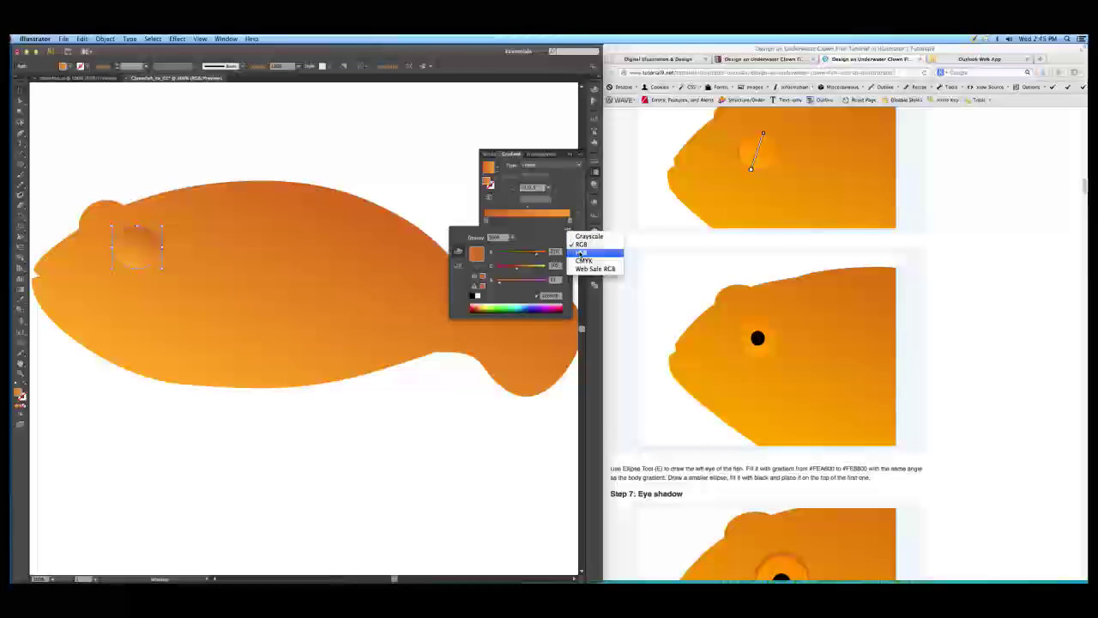
left_click(581, 253)
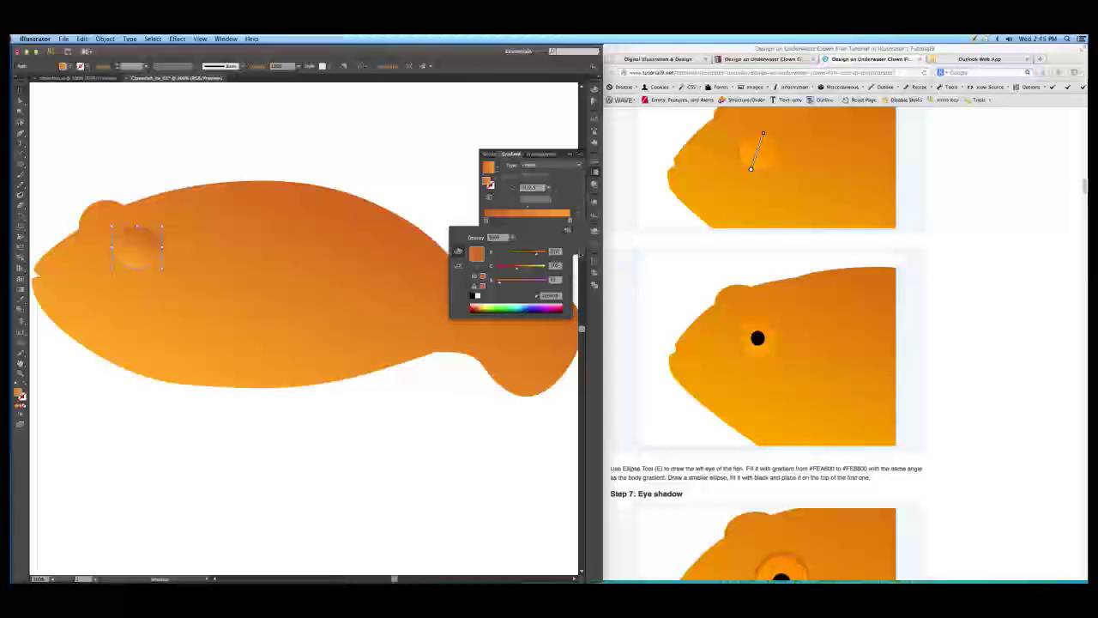
mouse_move(543, 268)
left_mouse_down()
mouse_move(534, 267)
mouse_move(539, 285)
left_mouse_up()
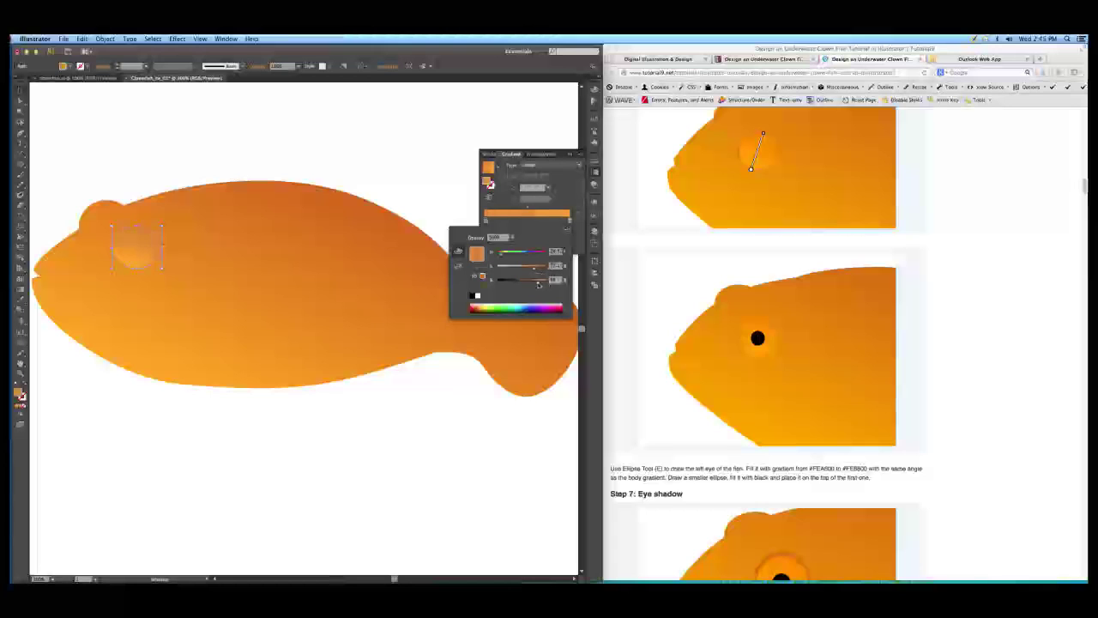
- Switch the light color stop of the eye's gradient to HSB, lower its saturation for a paler orange, and deselect the eye
left_click(569, 221)
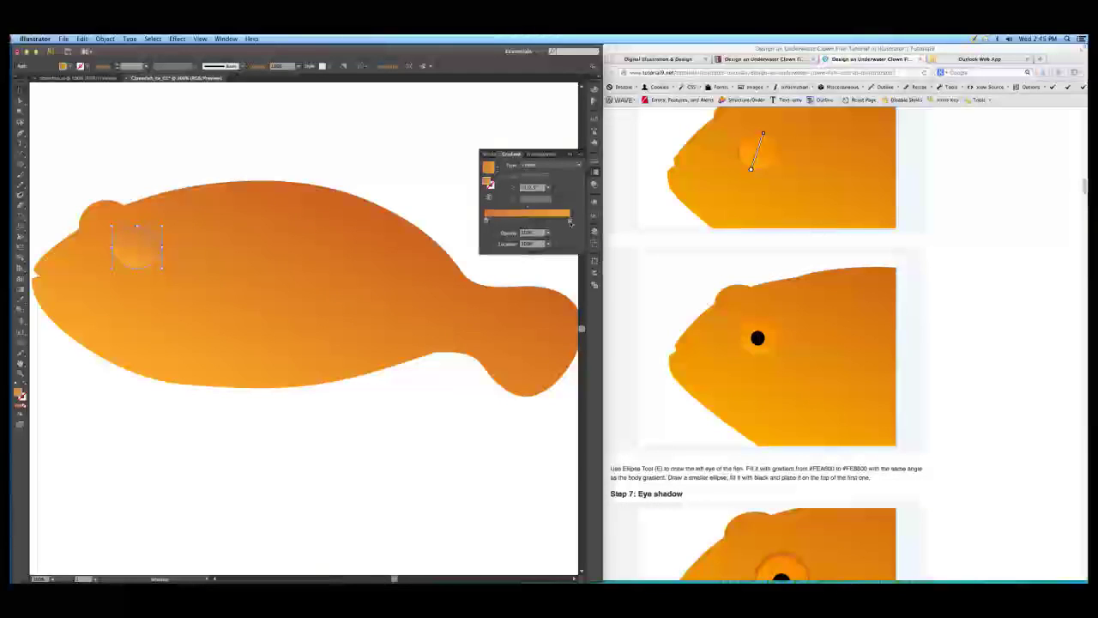
double_click(569, 221)
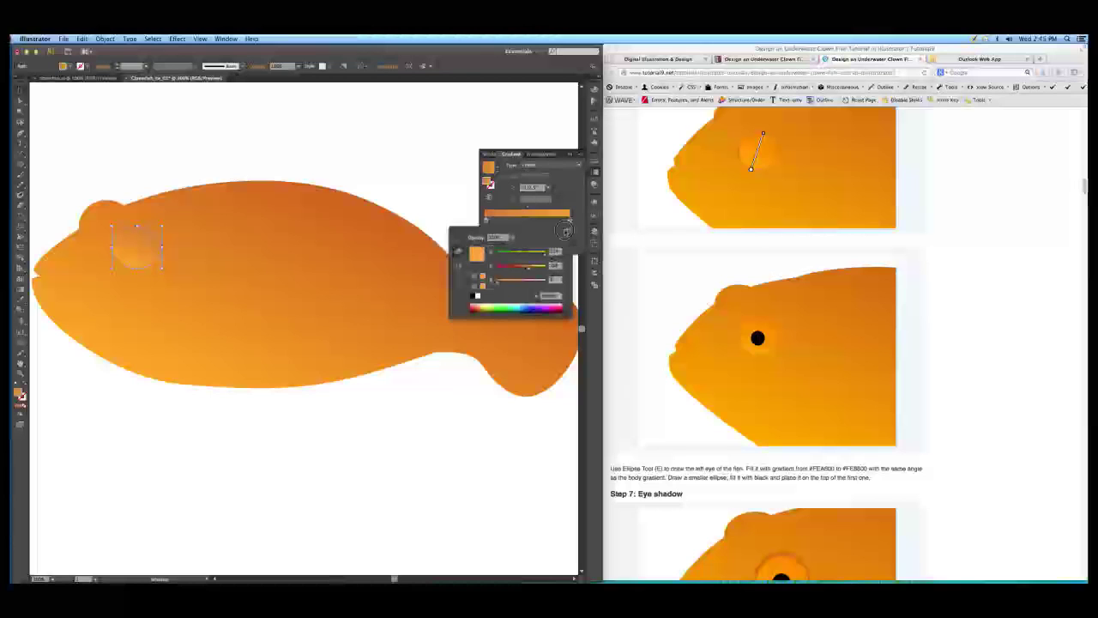
left_click(566, 231)
left_click(578, 252)
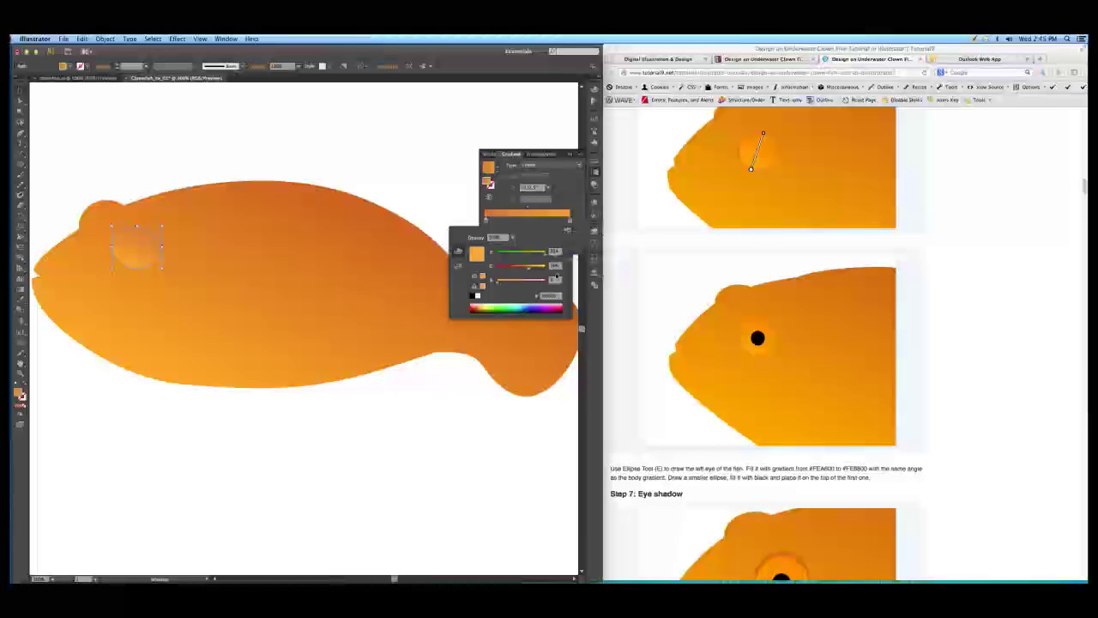
left_click_drag(545, 270, 538, 270)
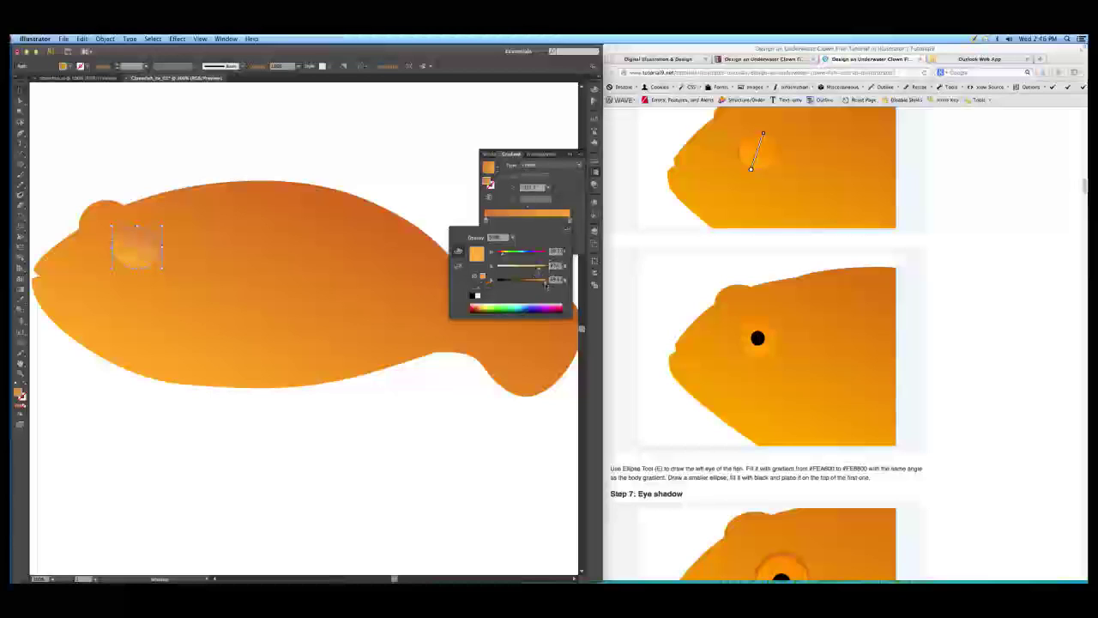
left_click_drag(542, 271, 537, 271)
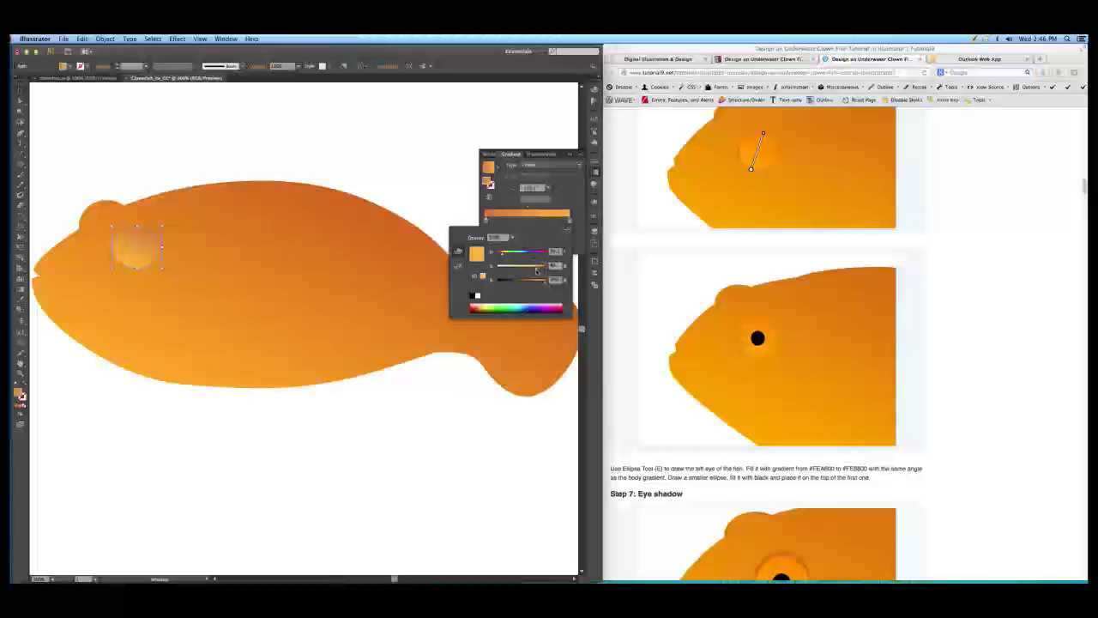
left_click(444, 179)
left_click(344, 169)
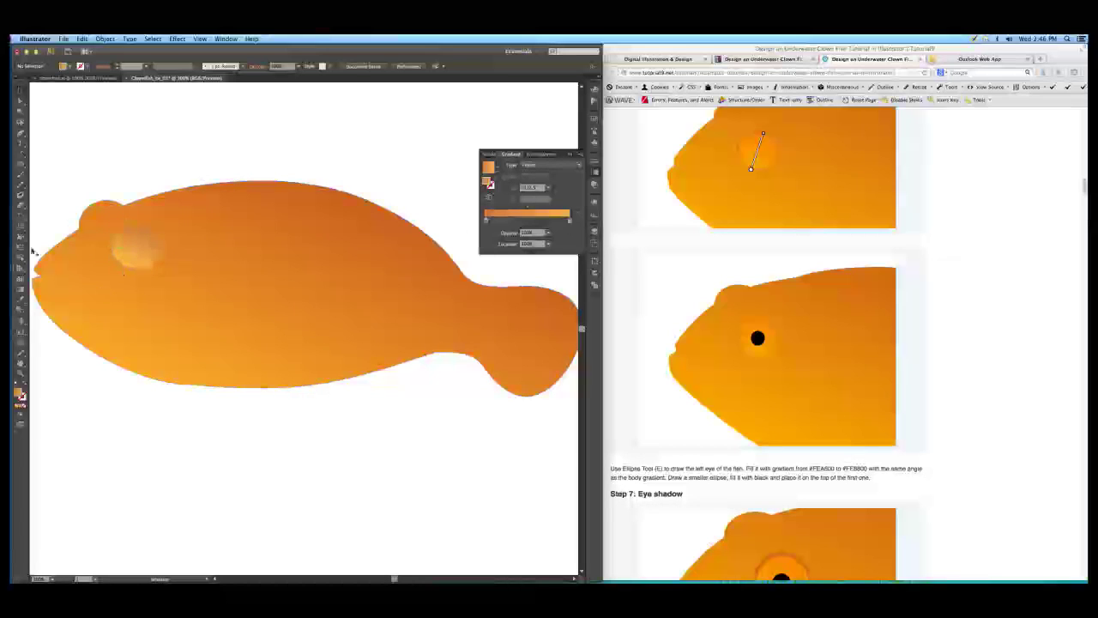
- Angle the eye's gradient with the Gradient tool so it runs diagonally from its upper back edge to its lower front edge
left_click(20, 290)
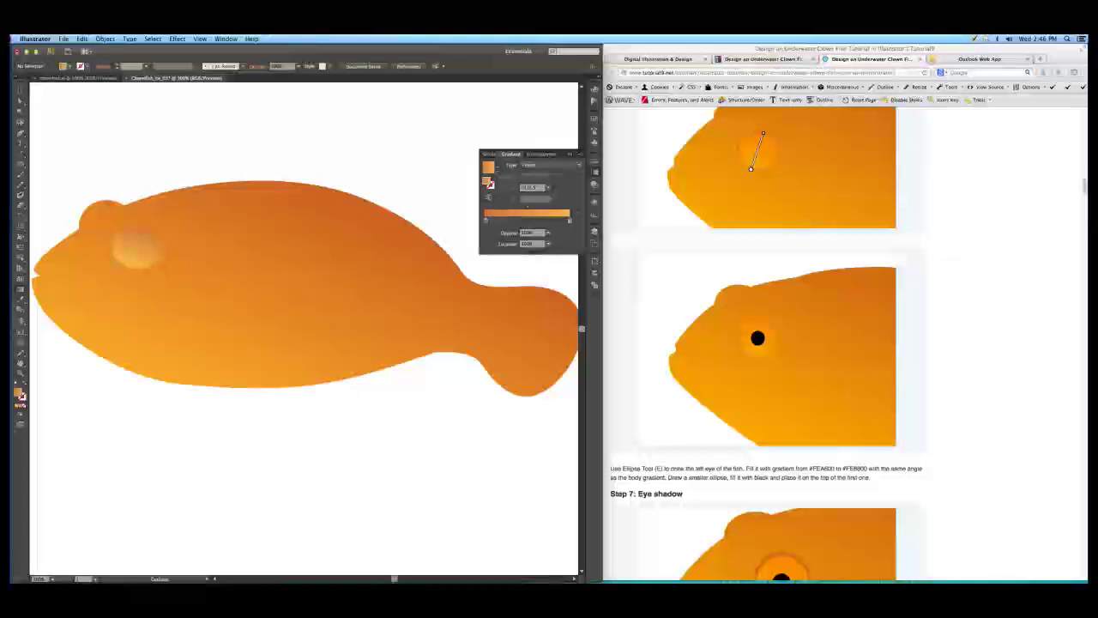
left_click_drag(144, 228, 125, 275)
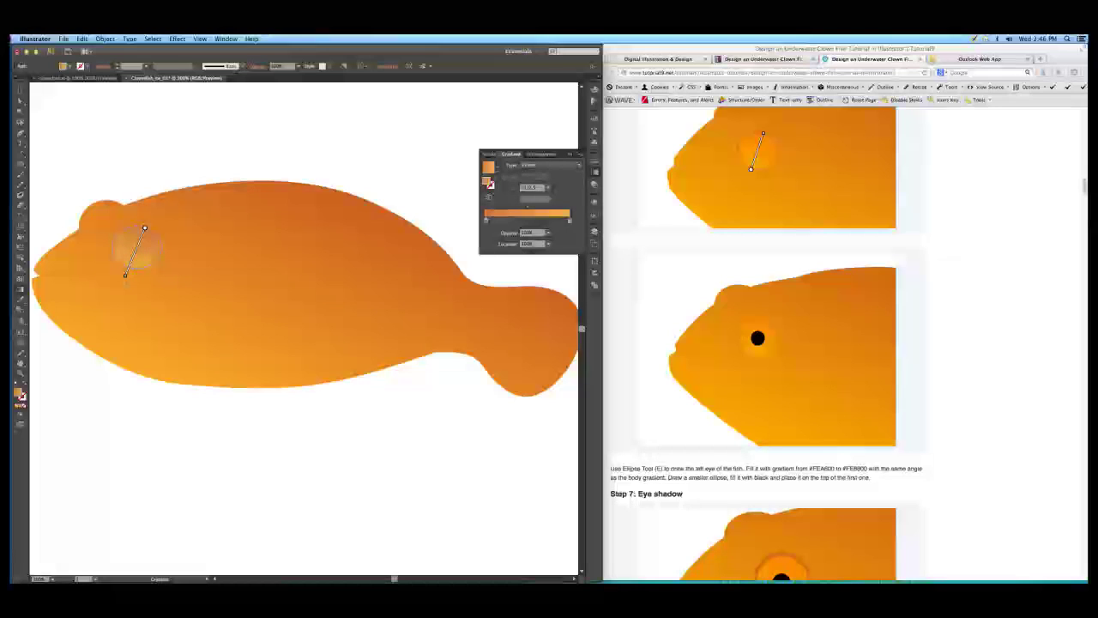
left_click_drag(122, 280, 118, 279)
left_click(119, 278)
left_click(21, 100)
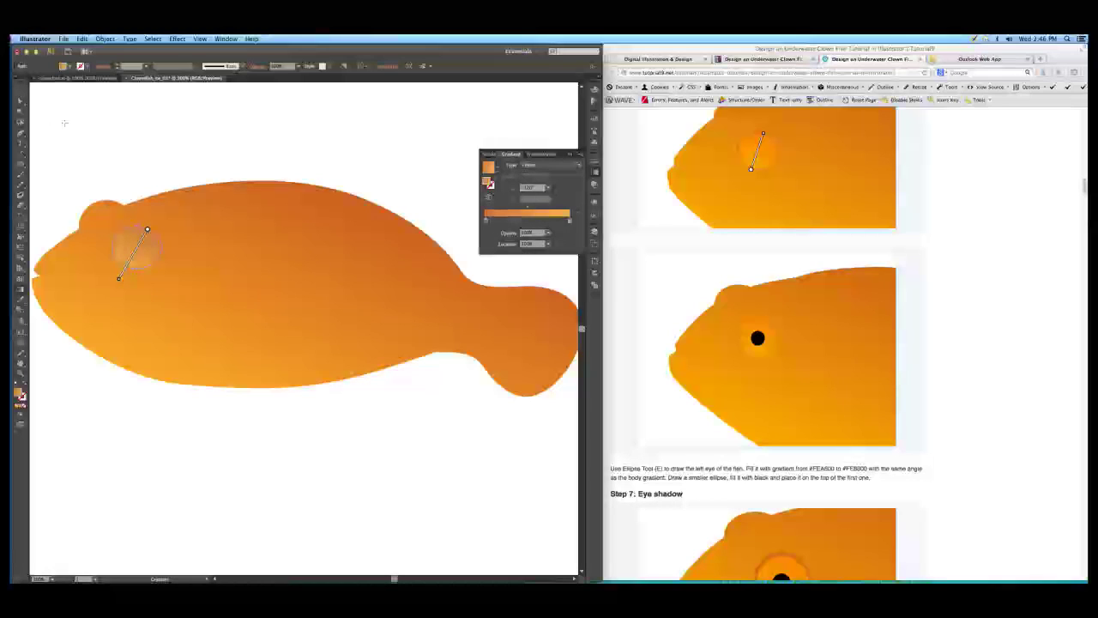
key("v")
left_click(155, 134)
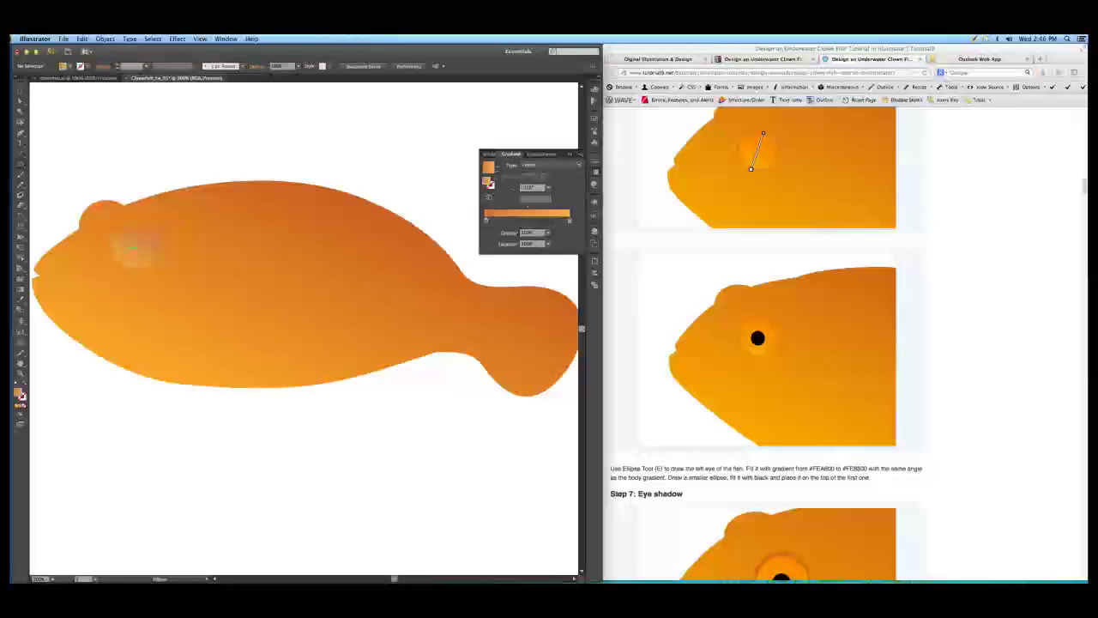
- Draw a smaller ellipse inside the eye as the pupil and fill it with black
left_click_drag(120, 233, 134, 260)
key("v")
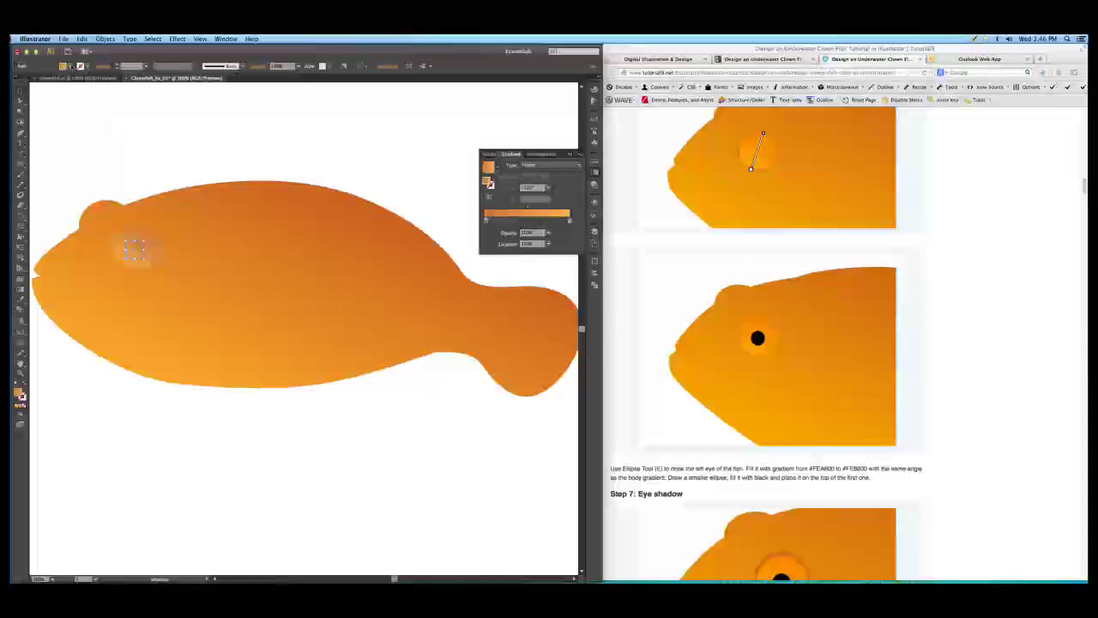
left_click(70, 67)
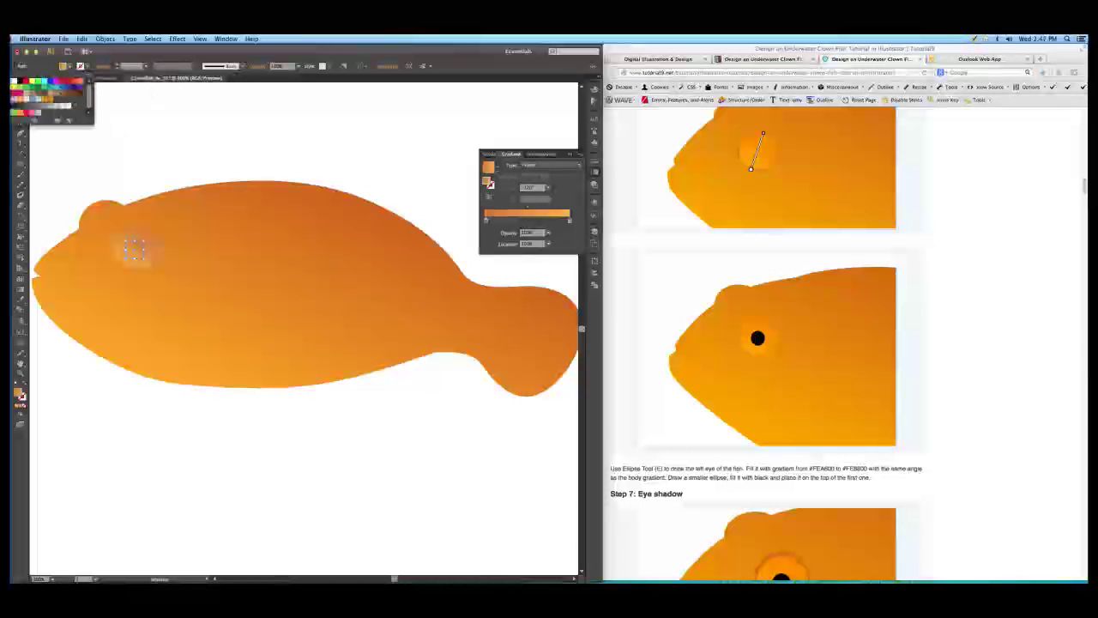
left_click(22, 84)
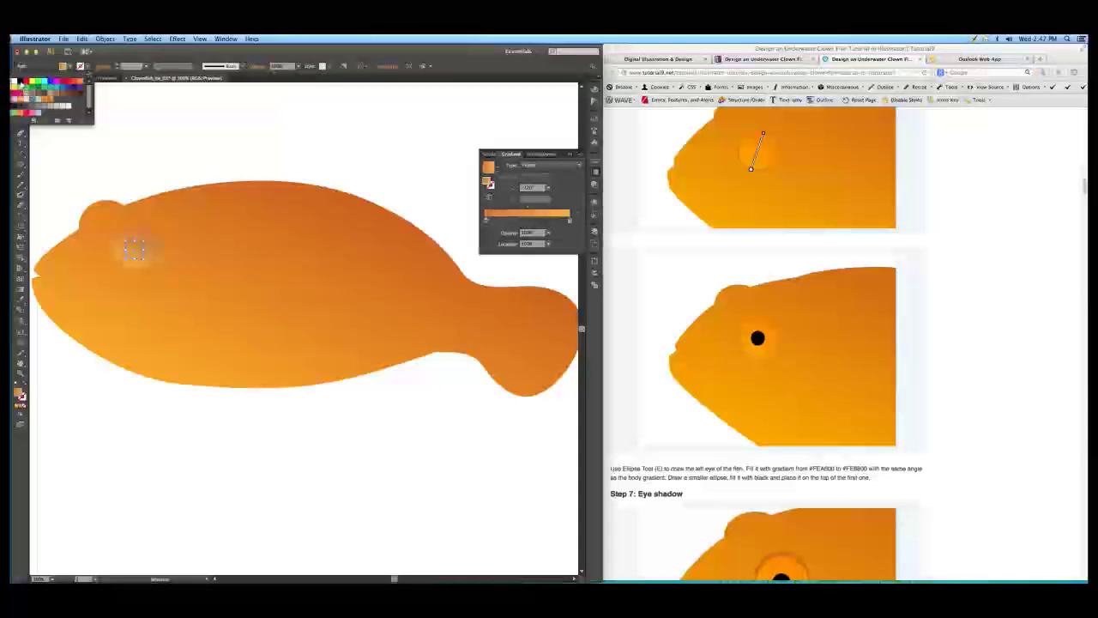
left_click(199, 155)
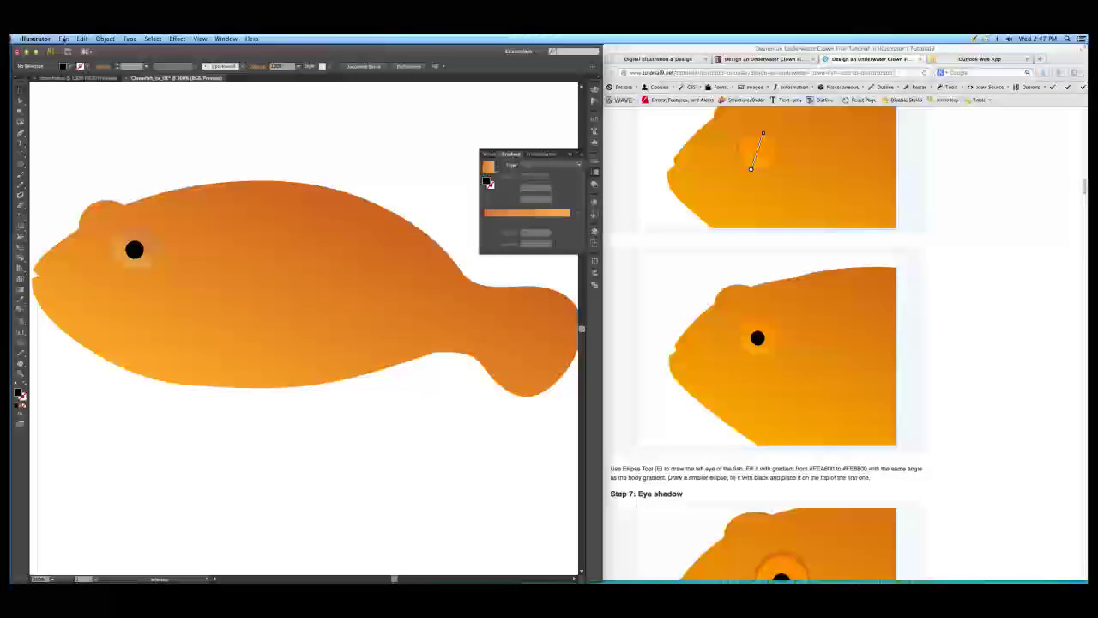
- Save the document as Clownfish_tw_01.ai on the THAWSPACE drive in Adobe Illustrator format, keeping the default Illustrator options
left_click(64, 38)
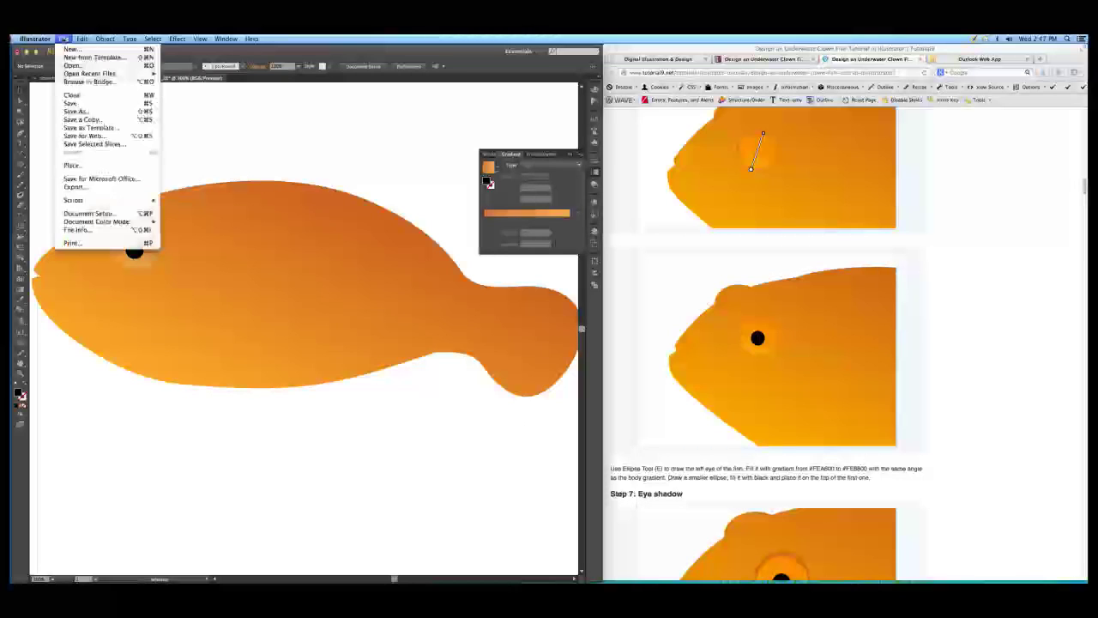
left_click(75, 112)
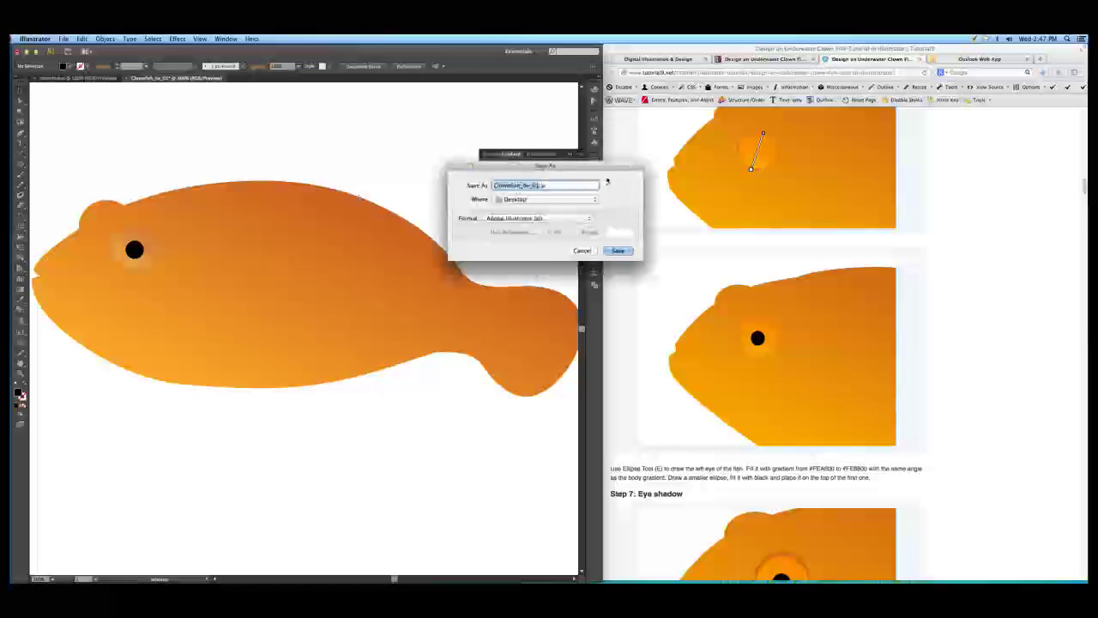
left_click(606, 185)
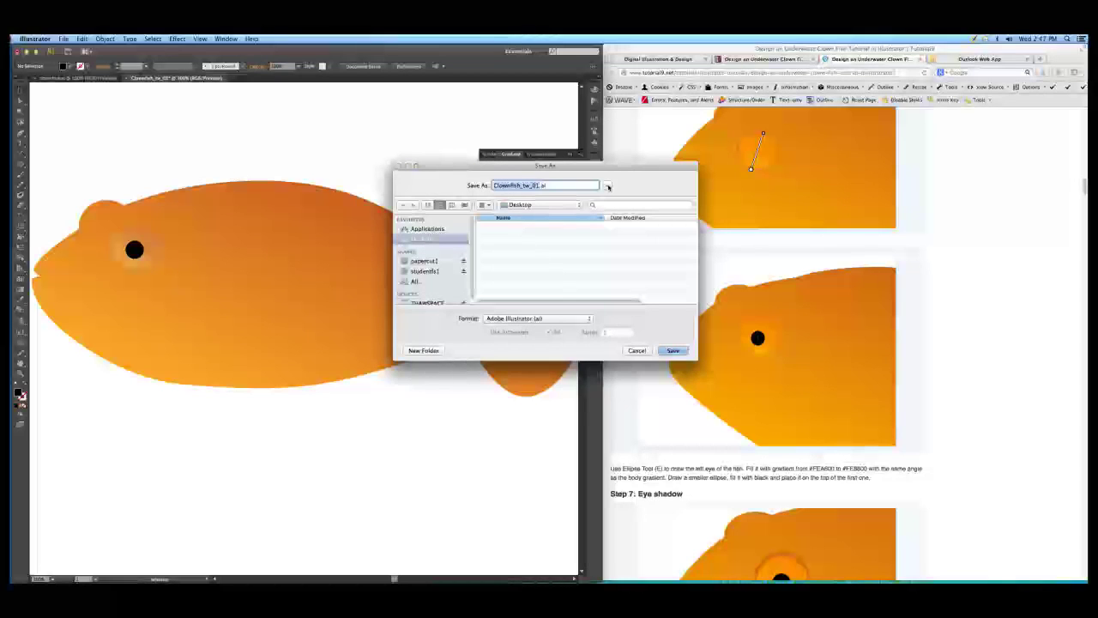
left_click(438, 297)
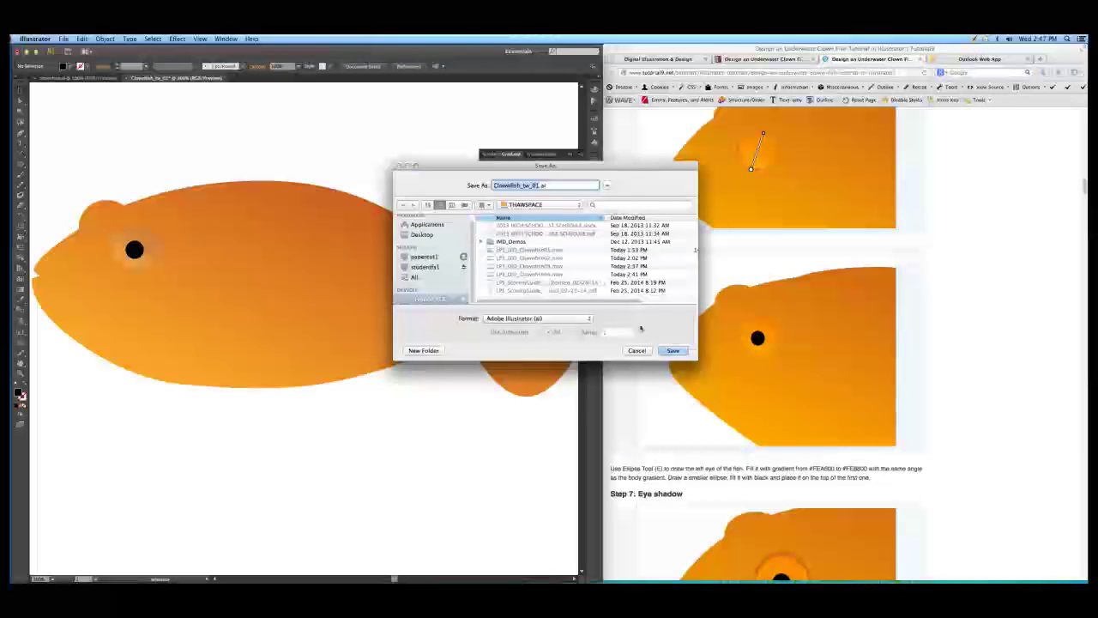
left_click(673, 351)
left_click(674, 351)
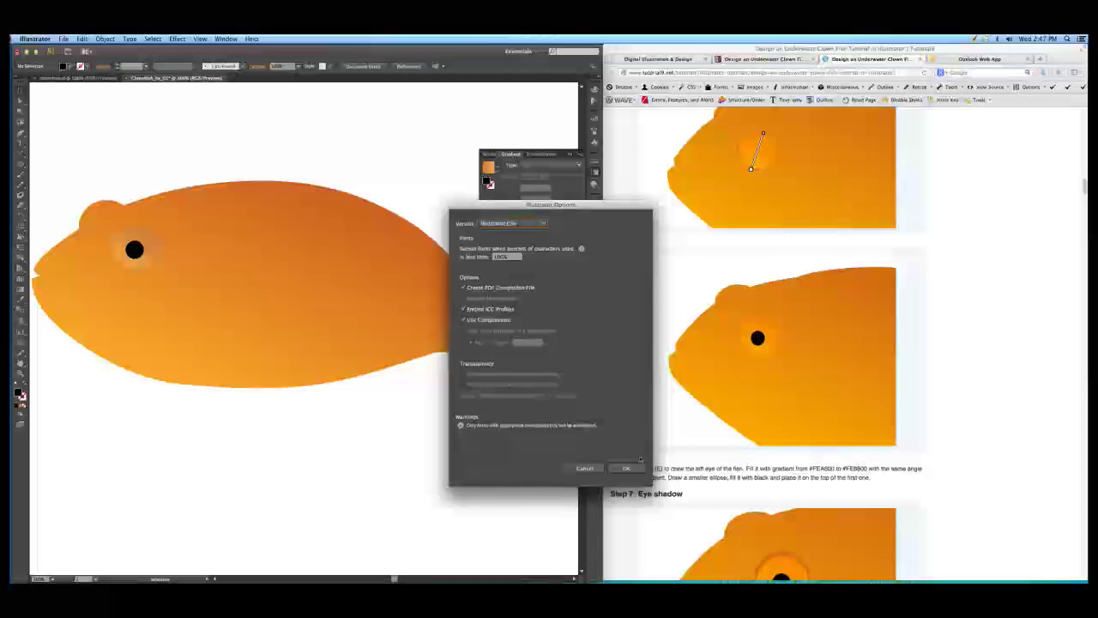
left_click(628, 469)
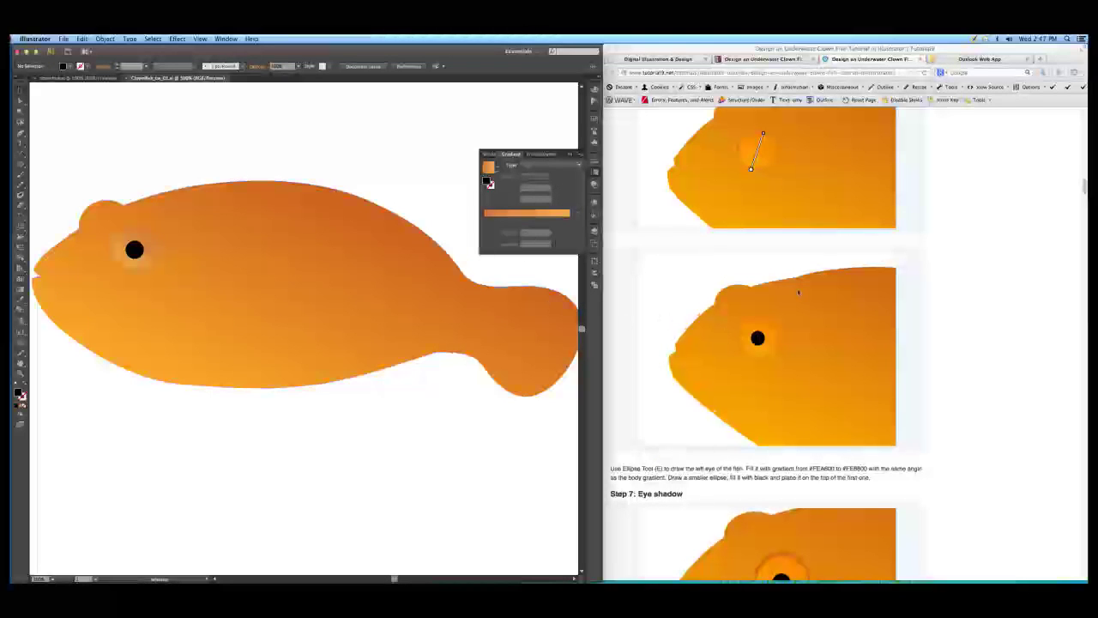
- Read the tutorial's Step 7: Eye shadow instructions, then copy the larger eye ellipse and paste the copy in back of it
scroll(798, 292, "down", 6)
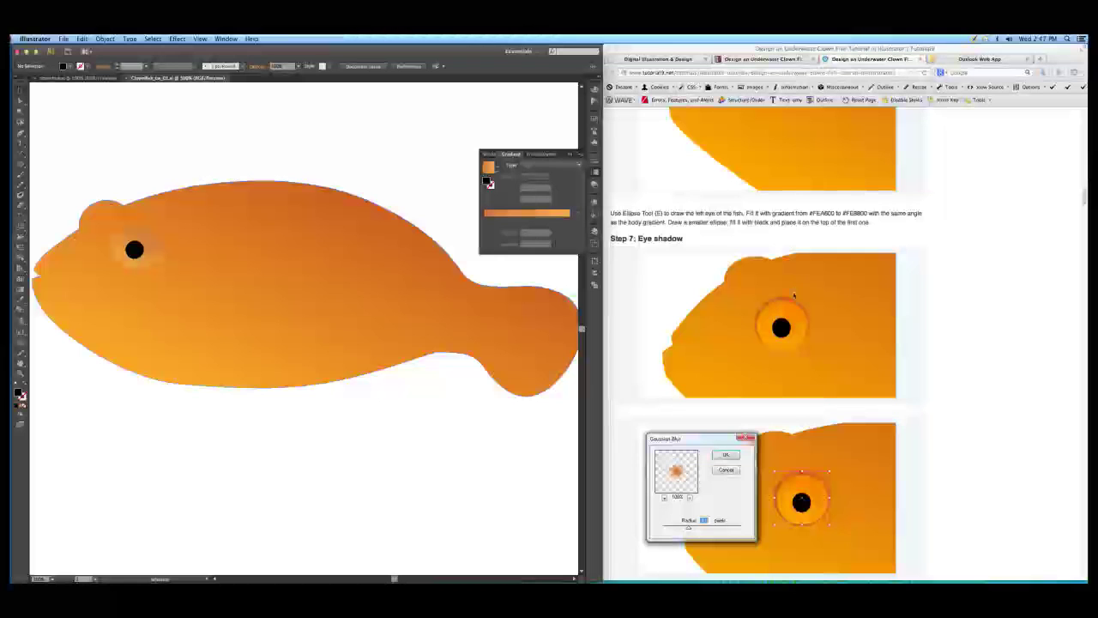
scroll(800, 299, "down", 1)
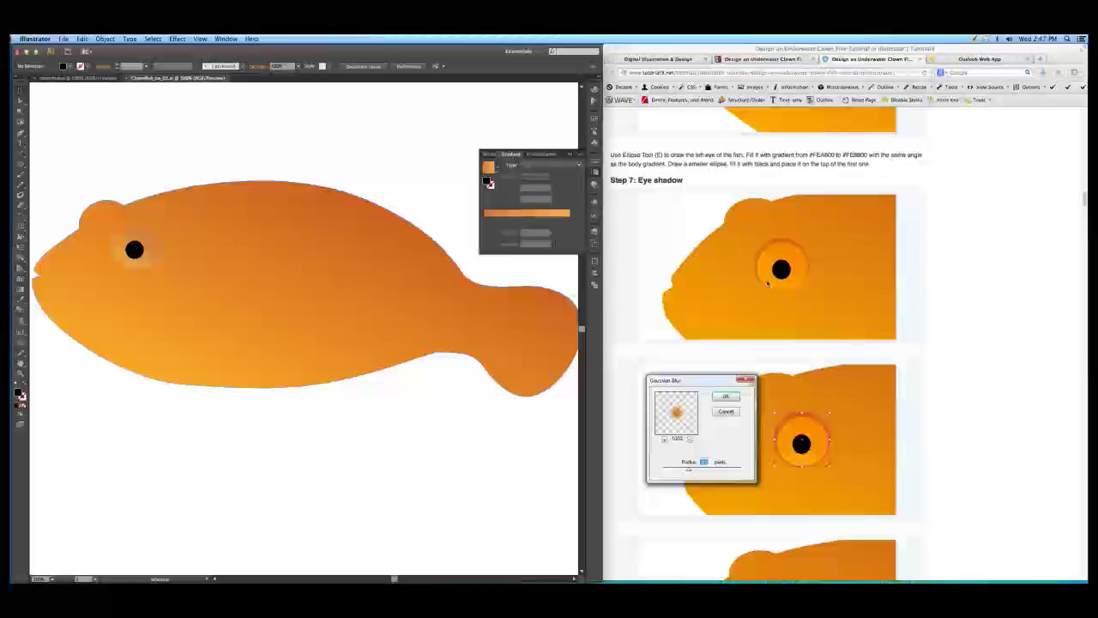
scroll(772, 287, "down", 5)
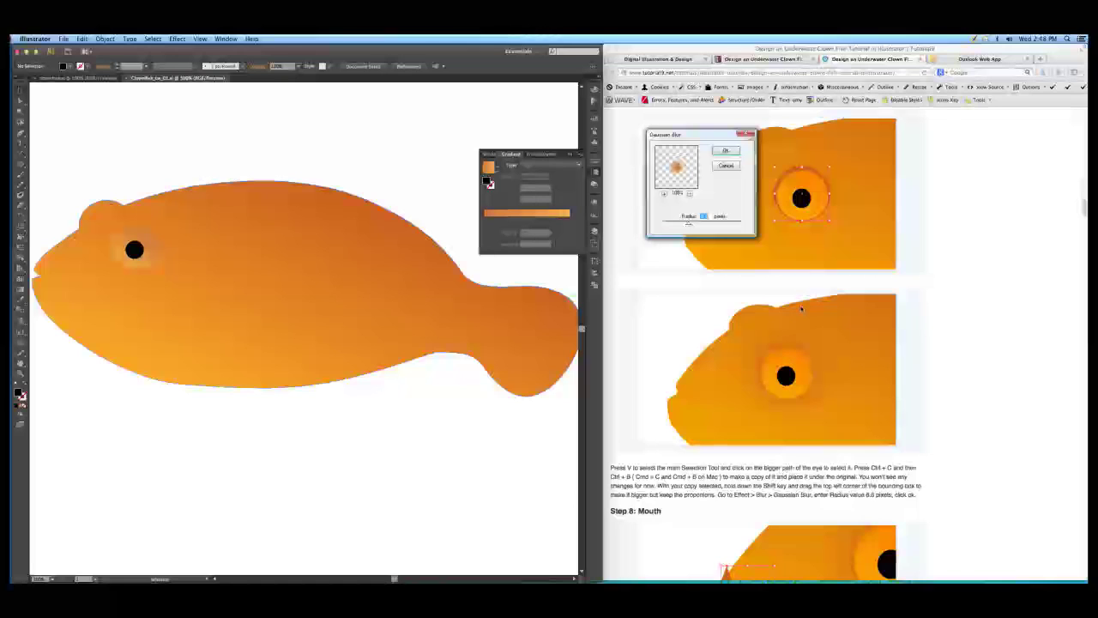
scroll(801, 307, "up", 1)
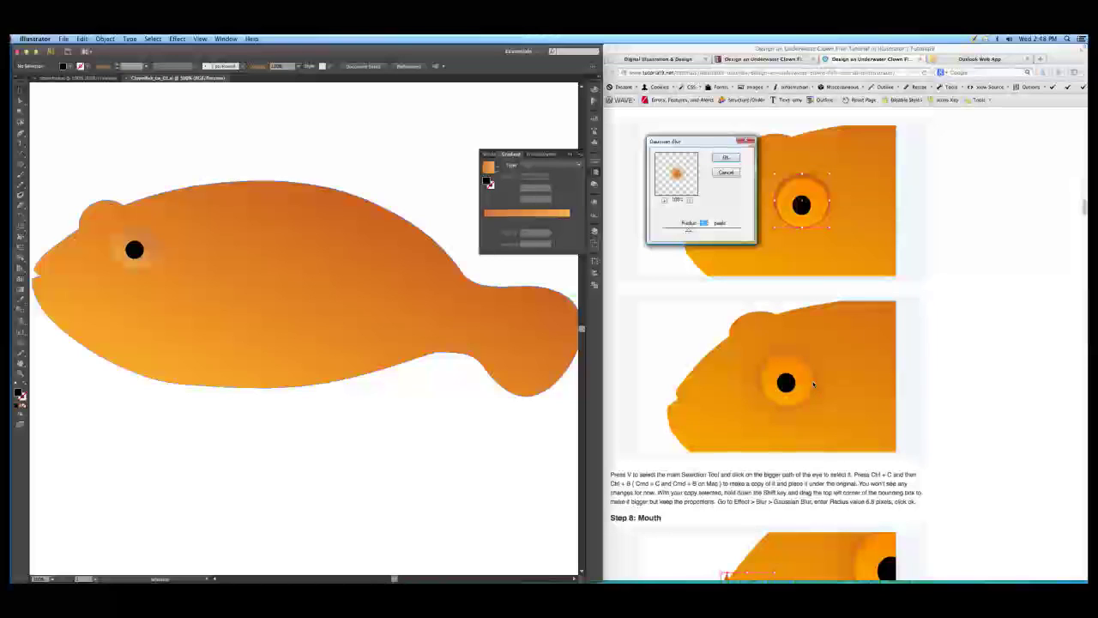
left_click(153, 251)
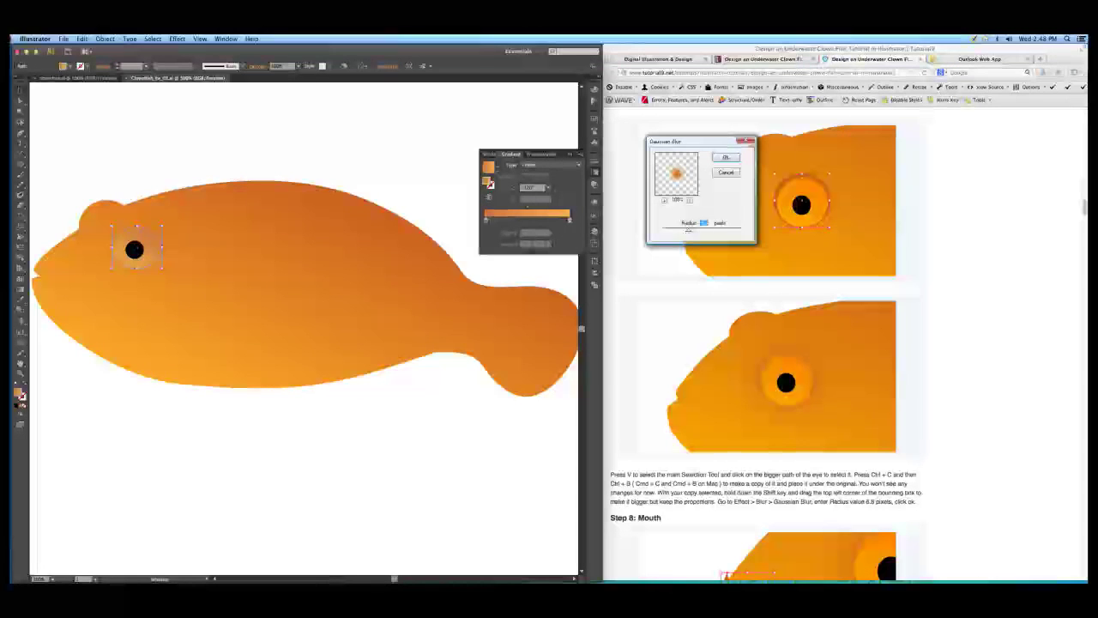
left_click(82, 39)
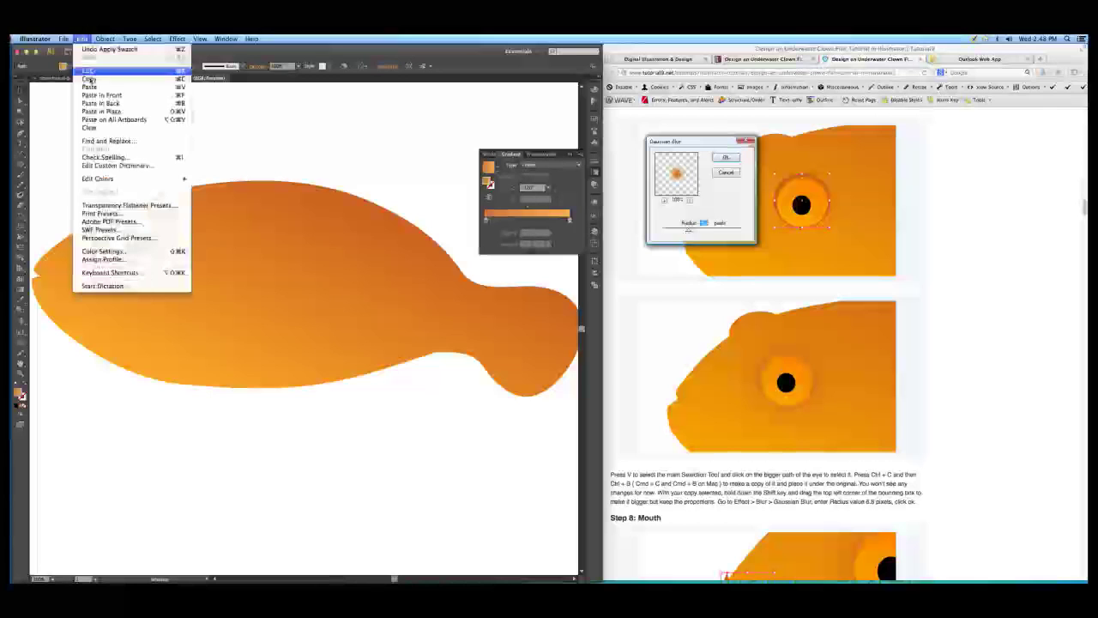
left_click(92, 79)
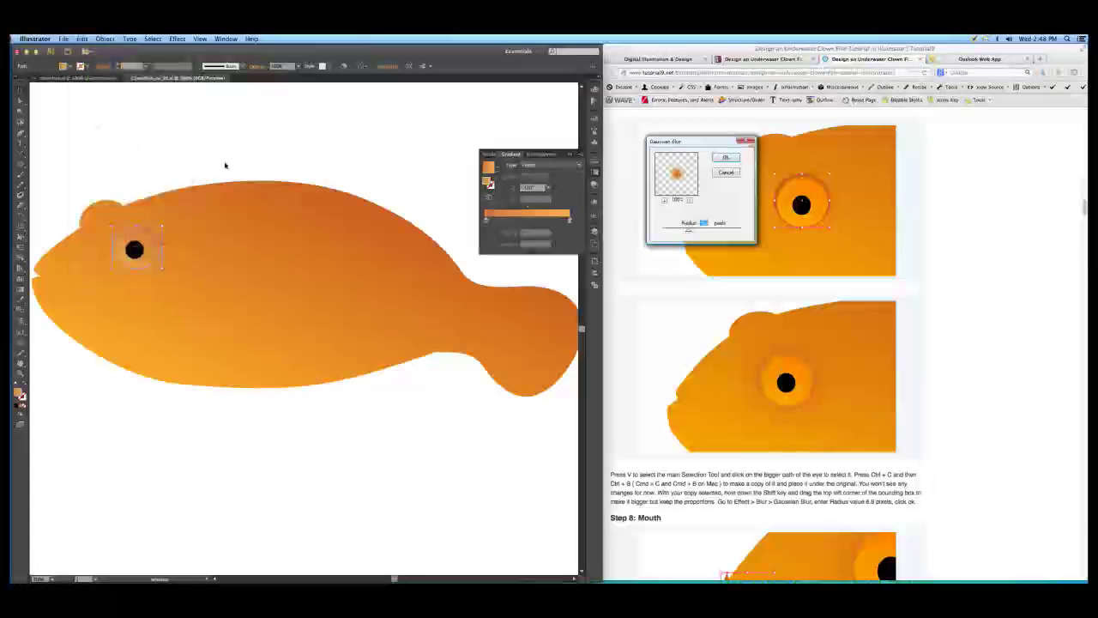
left_click(83, 39)
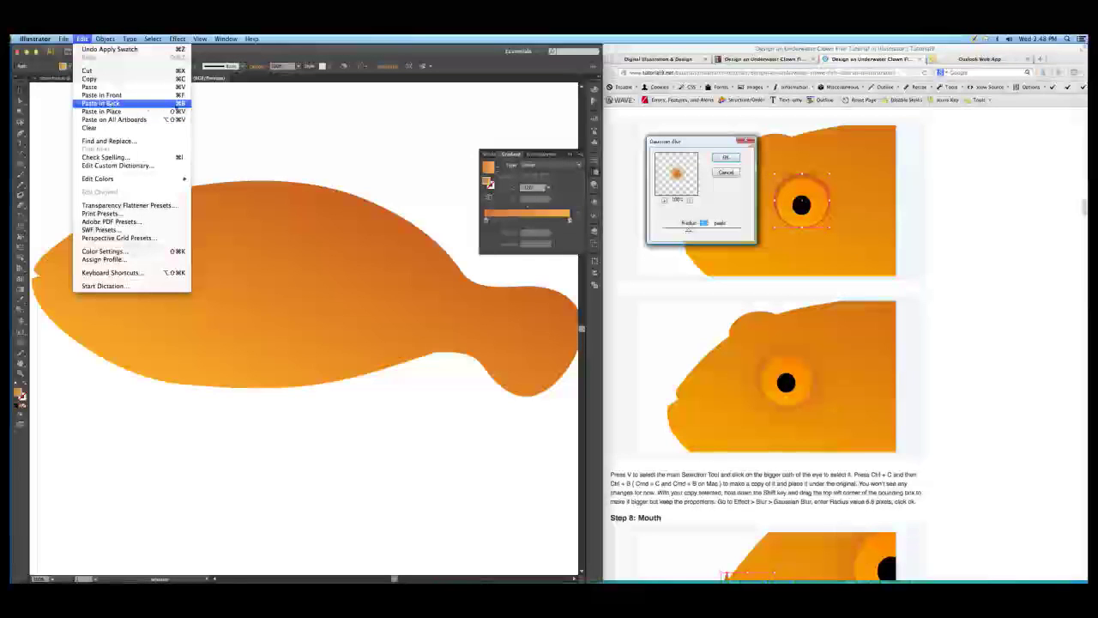
left_click(107, 104)
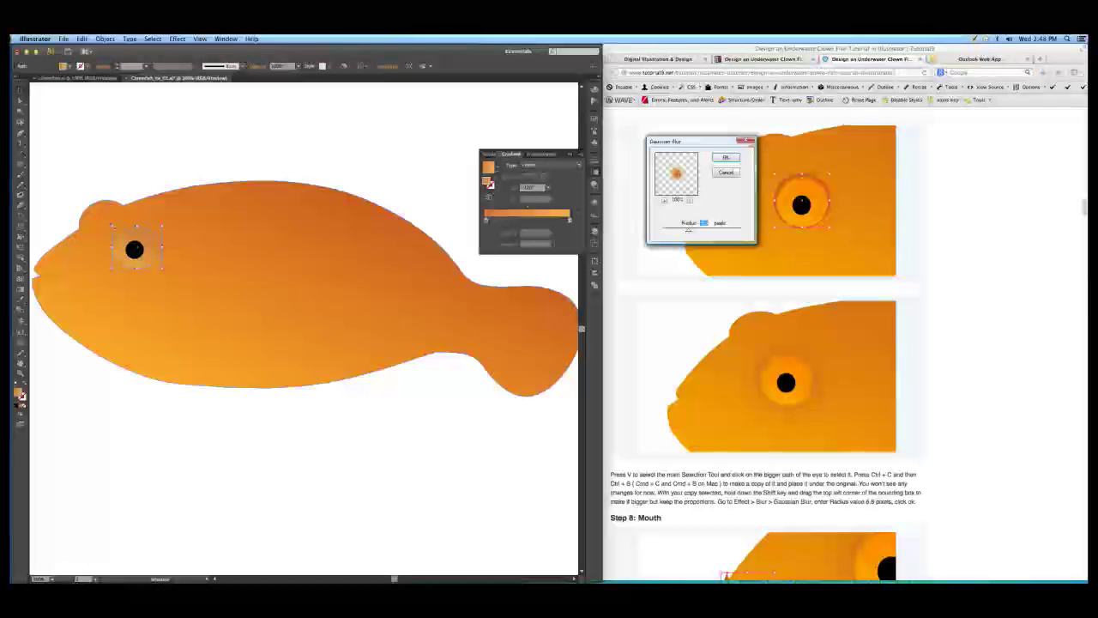
- Enlarge the pasted eye copy slightly beyond the original ellipse at opposite corners and nudge it toward the fish's mouth
left_click_drag(113, 227, 107, 222)
left_click_drag(163, 267, 170, 272)
key("Left")
key("Left")
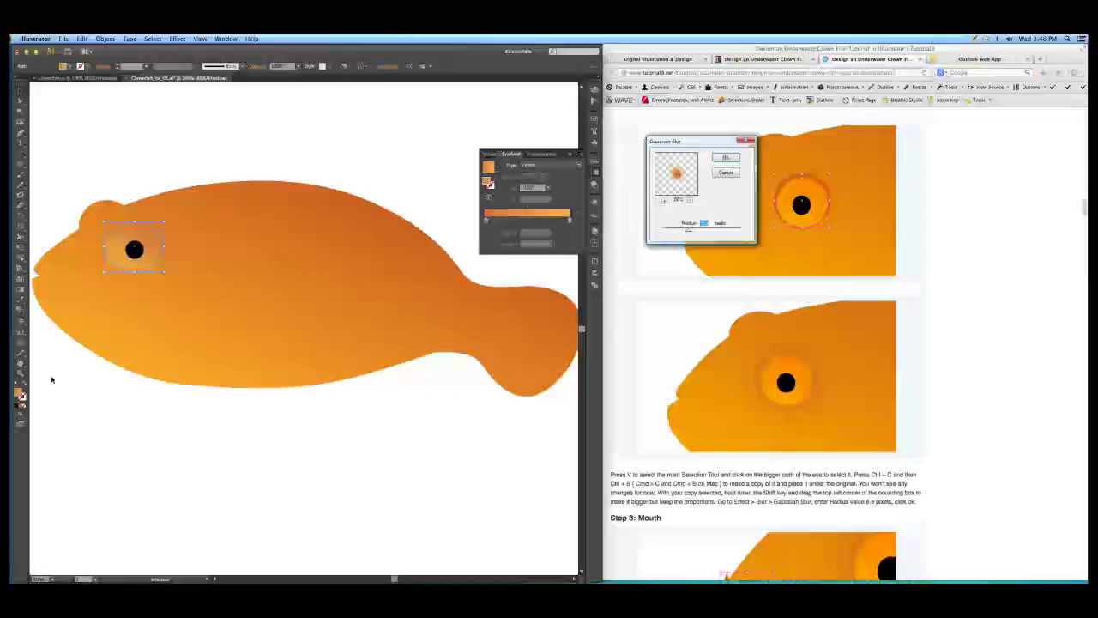
- Fill the enlarged eye copy with a dark reddish orange chosen in the Color Picker
double_click(19, 393)
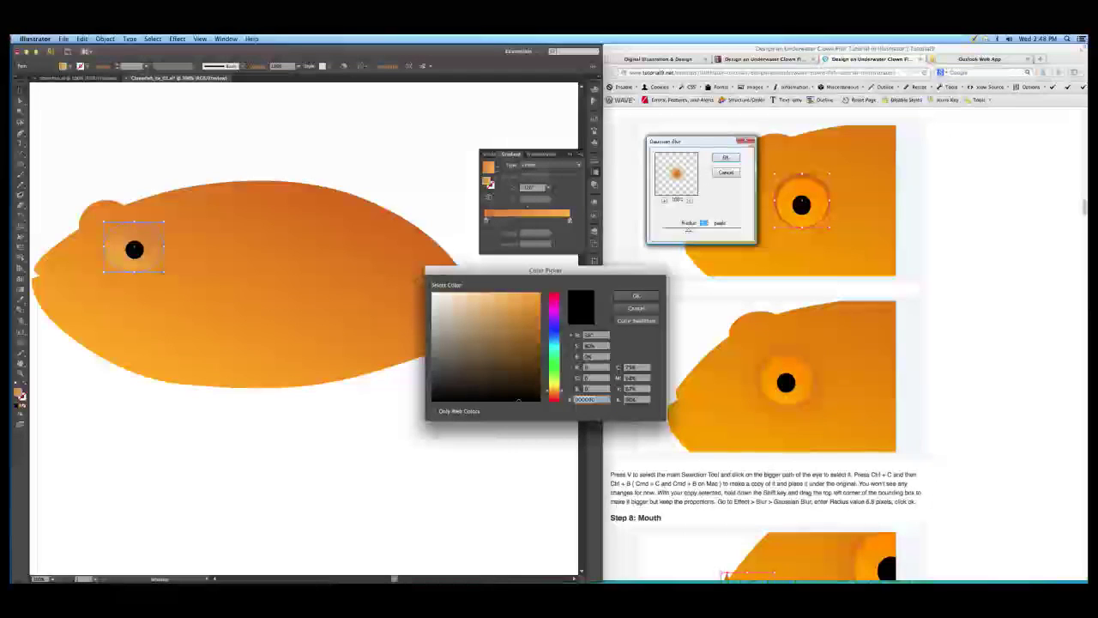
left_click_drag(519, 399, 520, 317)
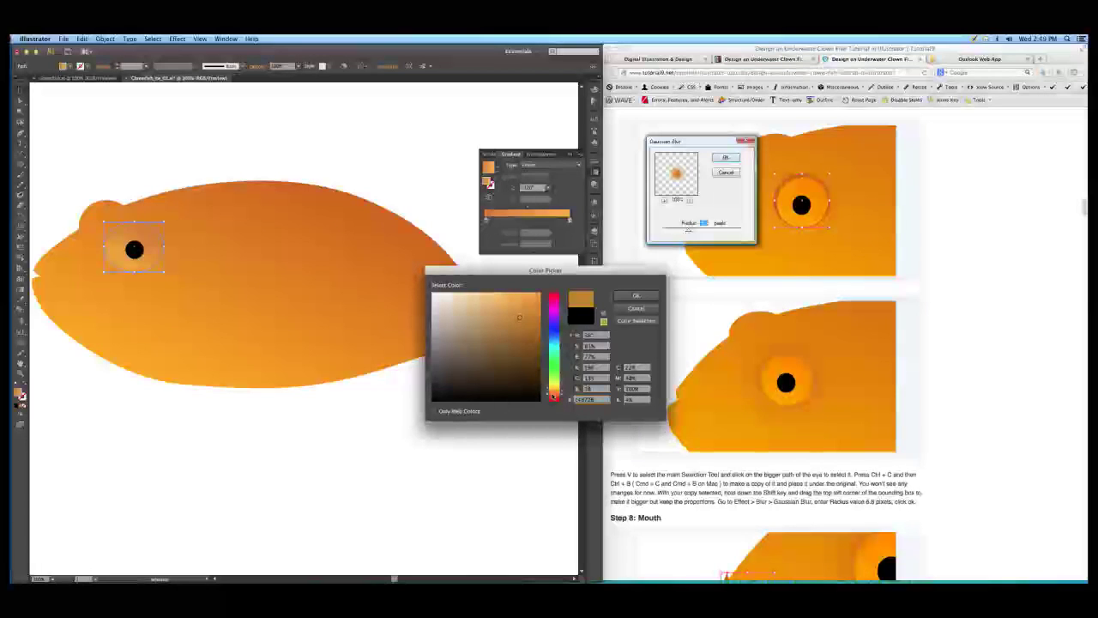
left_click(553, 393)
left_click(522, 327)
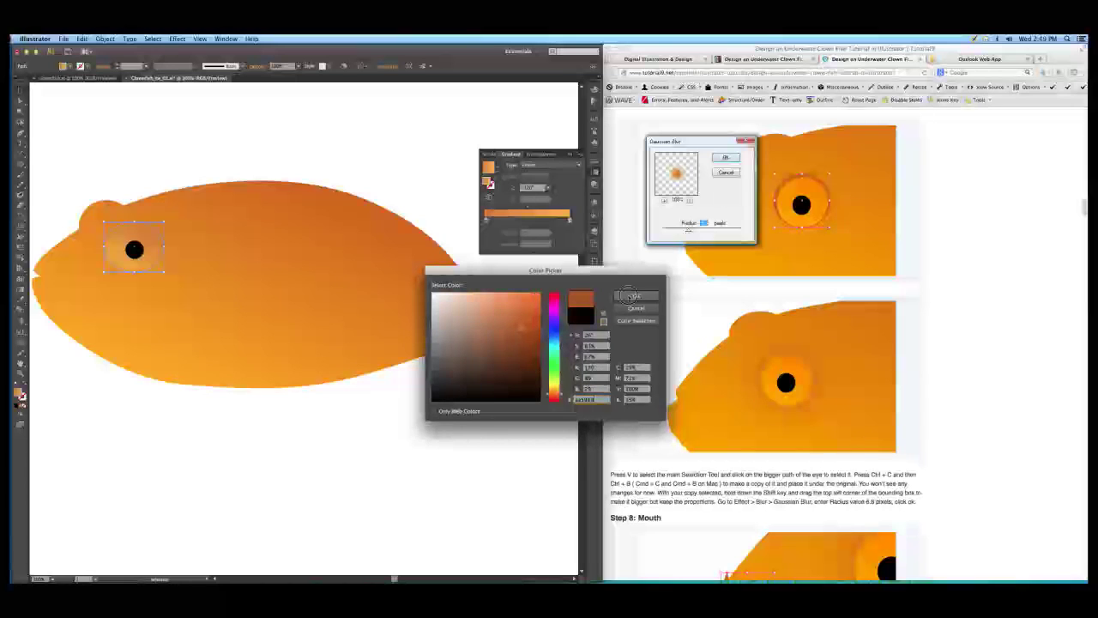
left_click(636, 295)
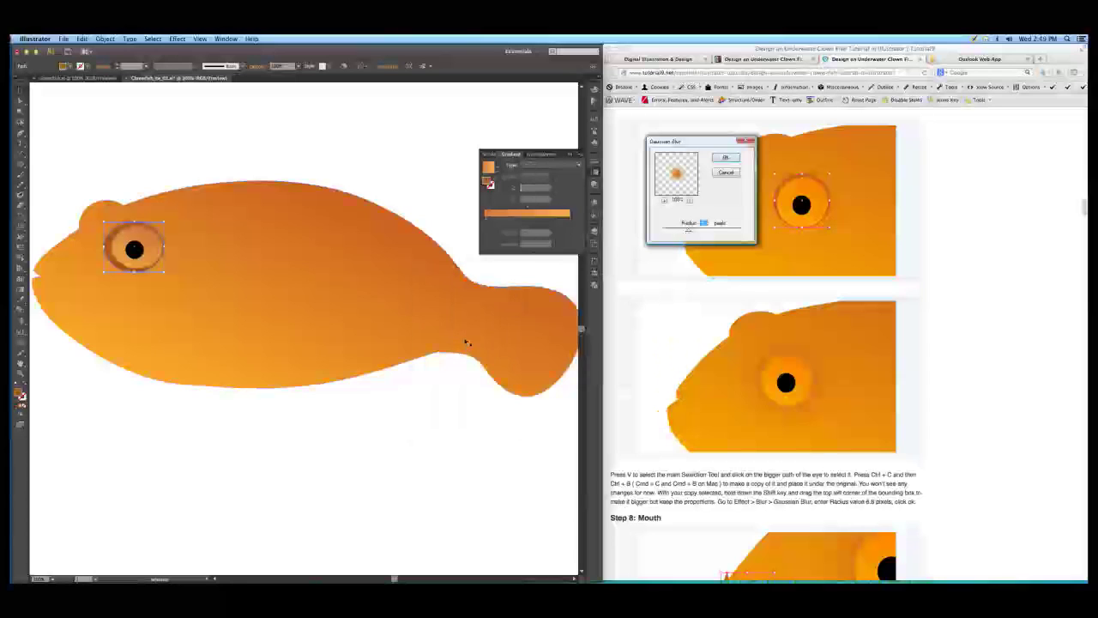
- Nudge the dark eye copy toward the tail and shrink it slightly so it frames the eye as a thin rim
key("Right")
key("Right")
key("Right")
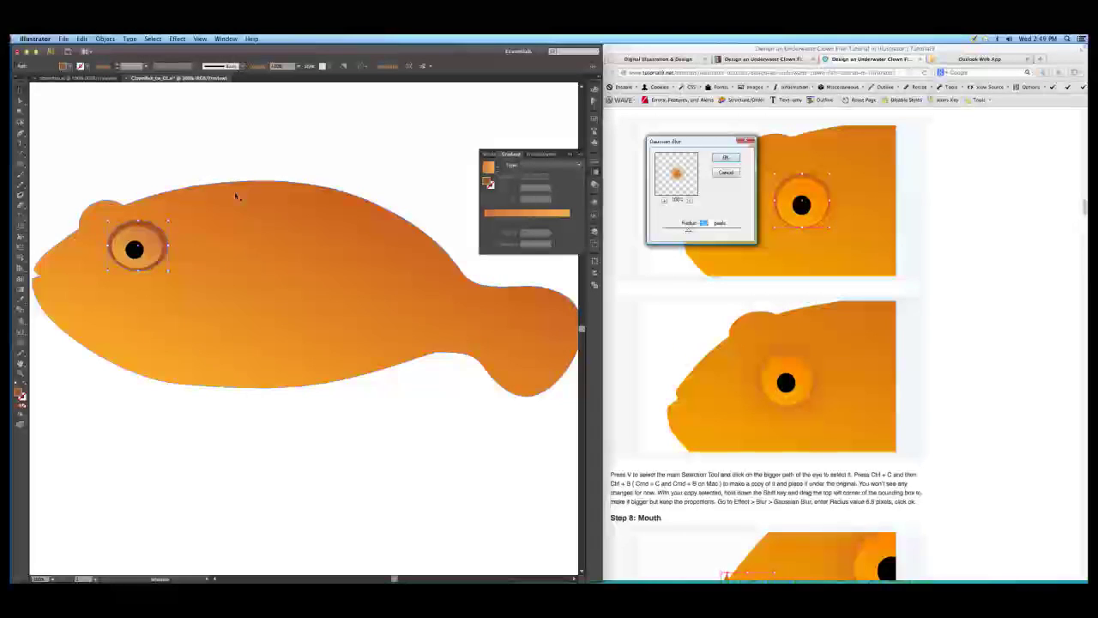
left_click_drag(169, 218, 167, 221)
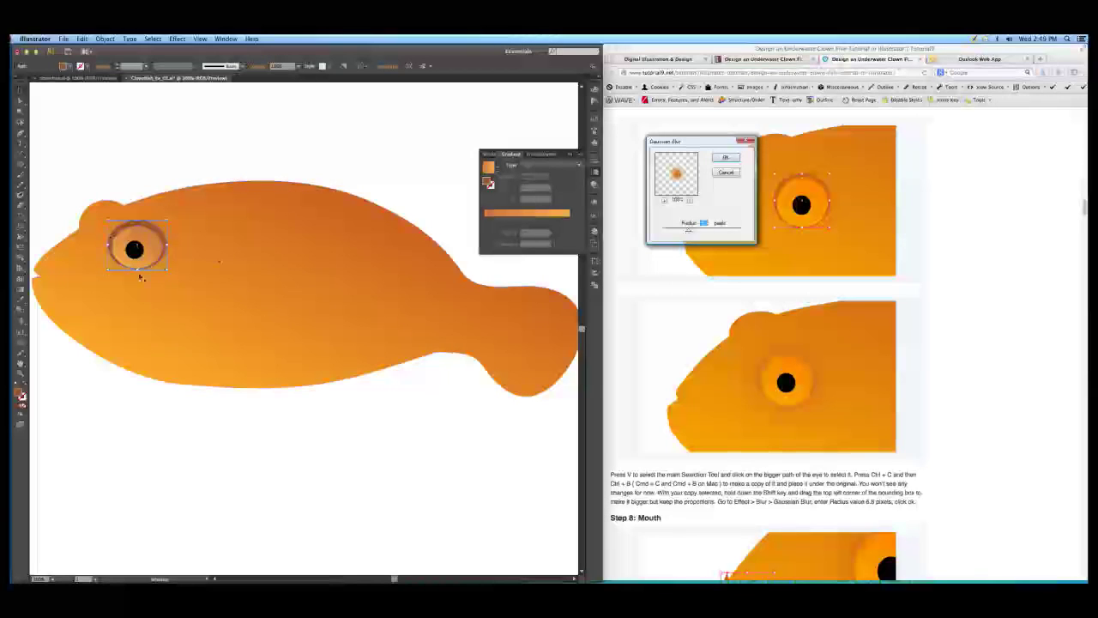
- Apply a Gaussian Blur with a 6.8 pixel radius to the dark eye copy, then trim its size slightly at the upper front corner
left_click(177, 39)
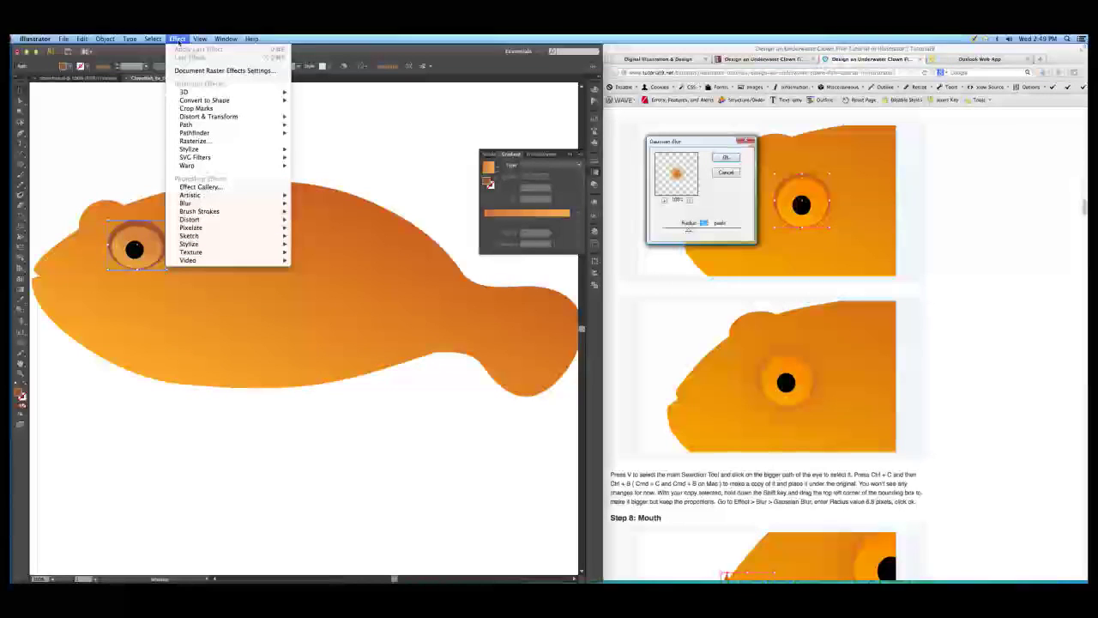
mouse_move(198, 206)
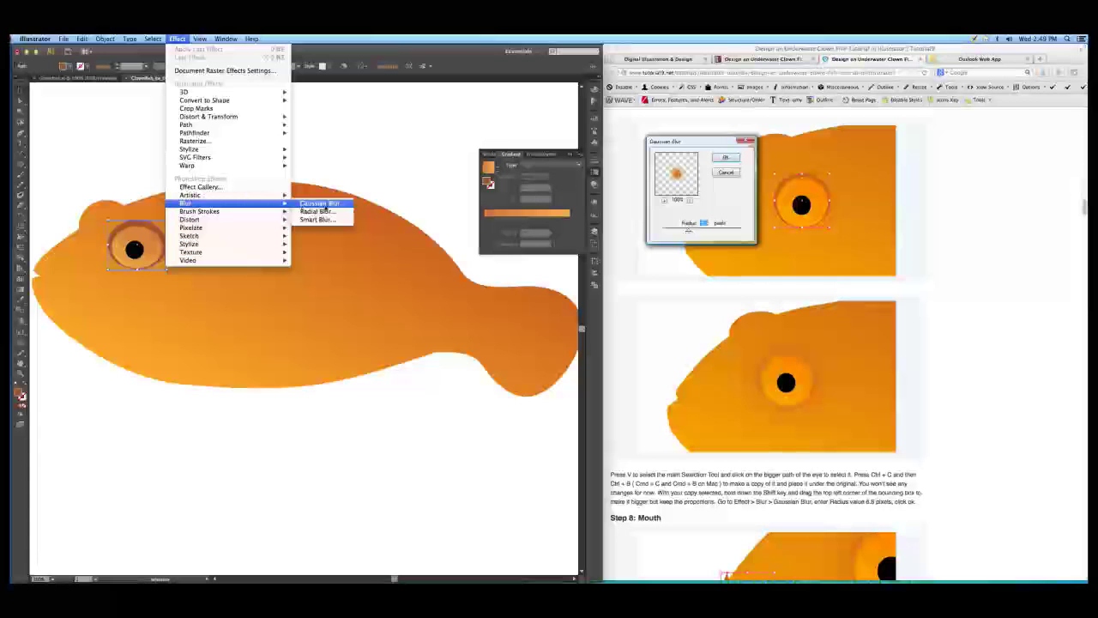
left_click(340, 205)
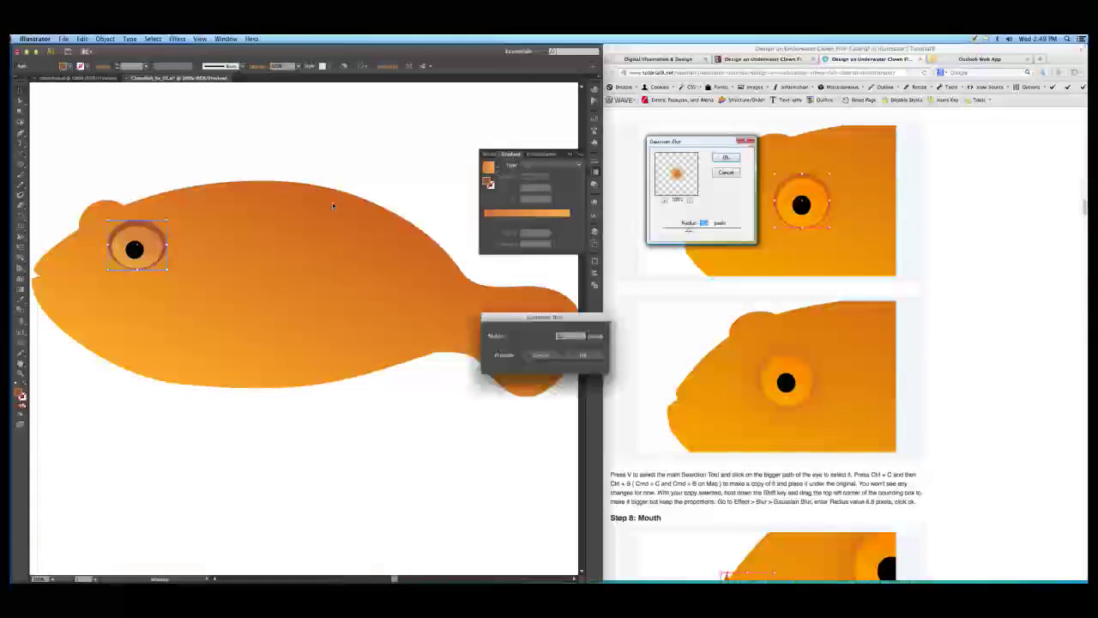
left_click(492, 355)
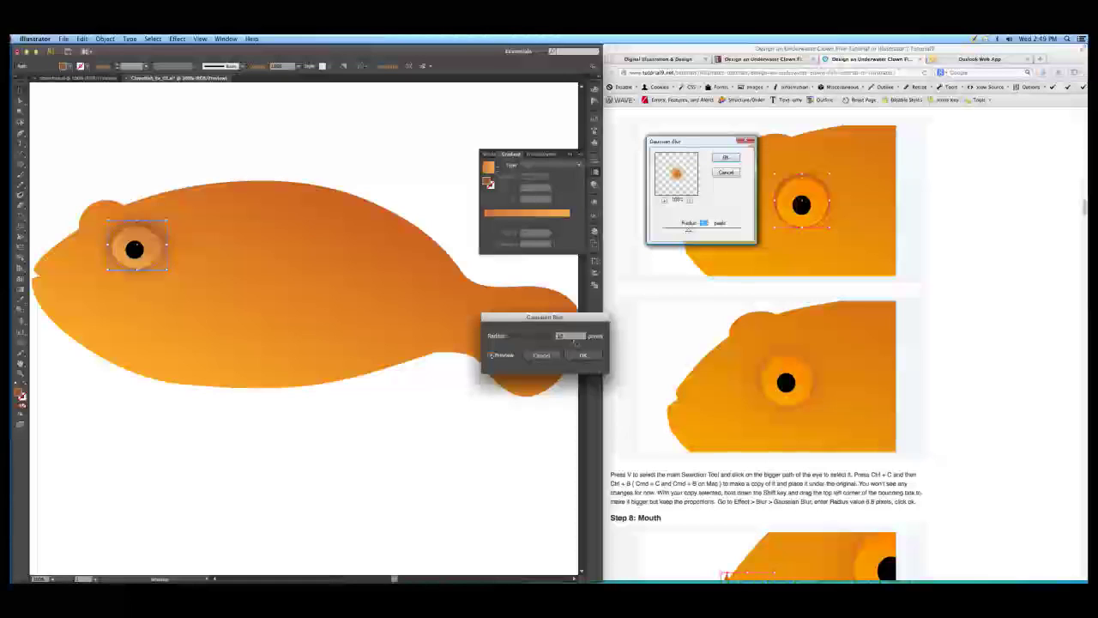
left_click_drag(568, 337, 549, 340)
type("6")
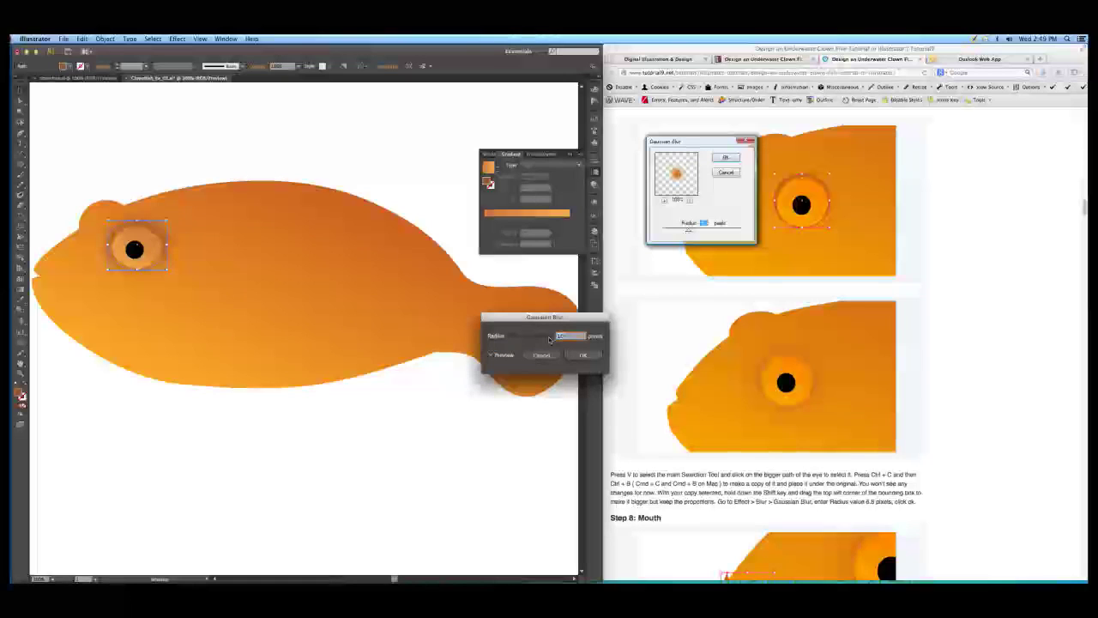
type(".8")
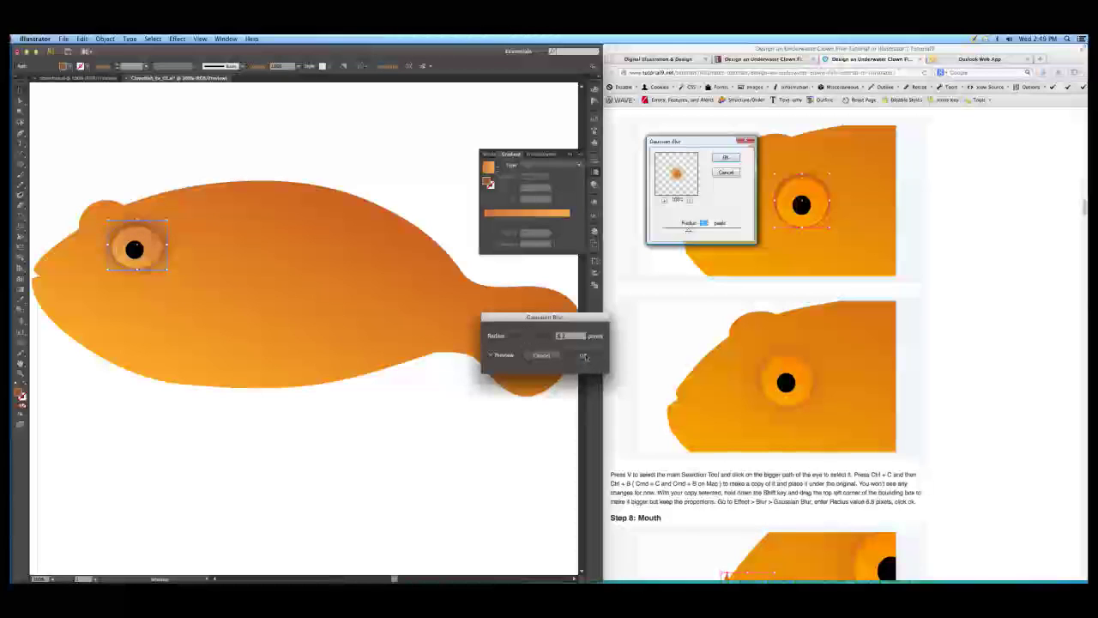
key("Return")
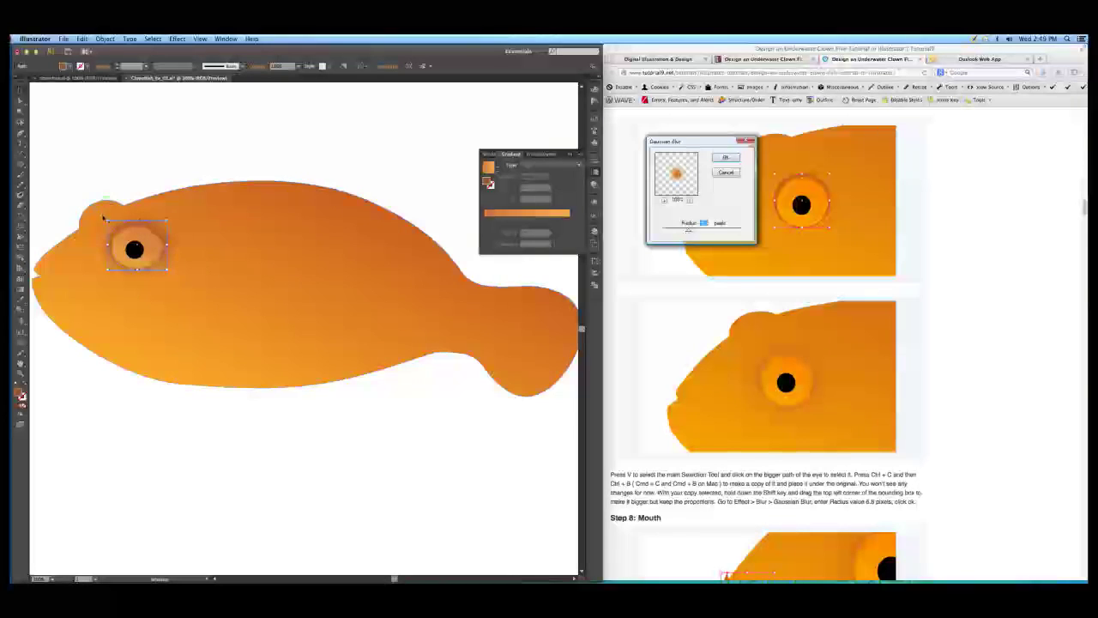
left_click_drag(106, 217, 110, 221)
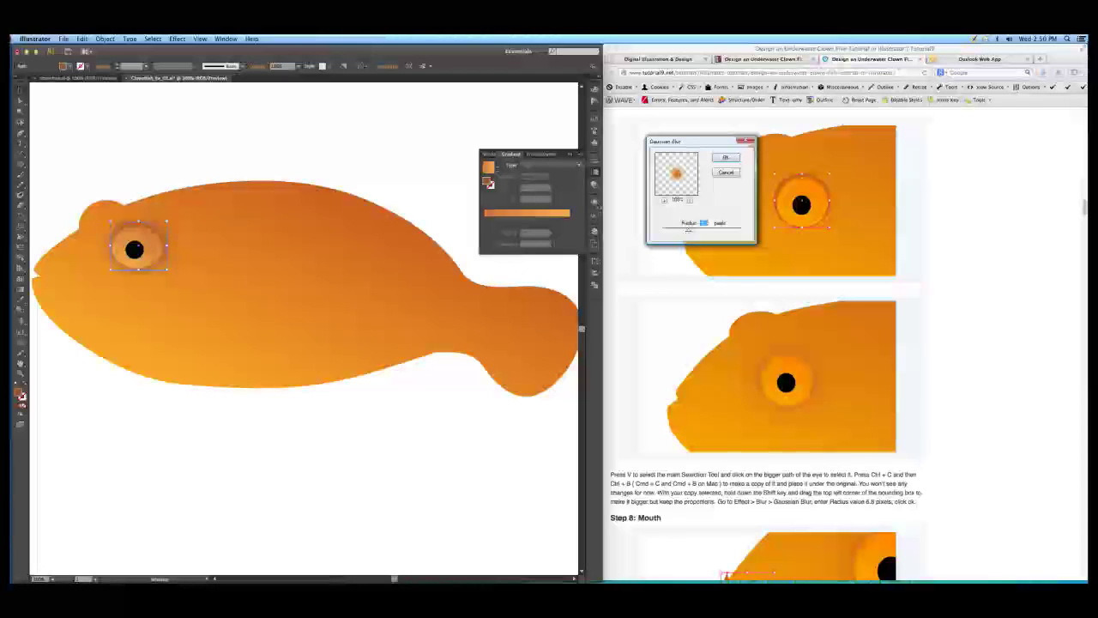
- Edit the Gaussian Blur effect already applied to the eye shadow, readjusting its radius by eye with the preview on, and deselect the shadow
left_click(595, 203)
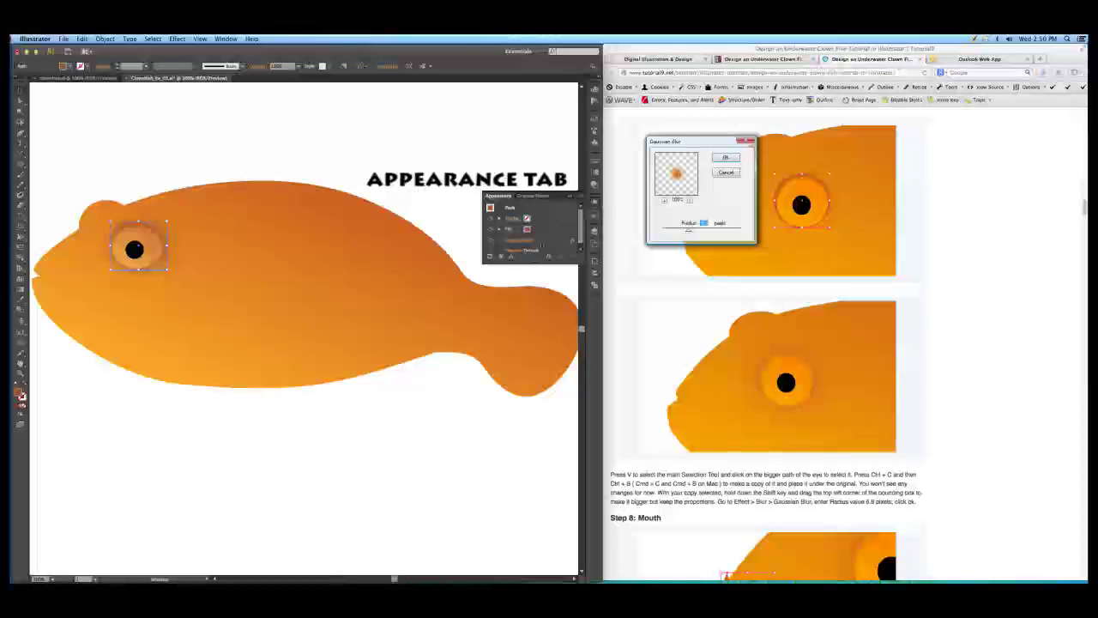
left_click(519, 244)
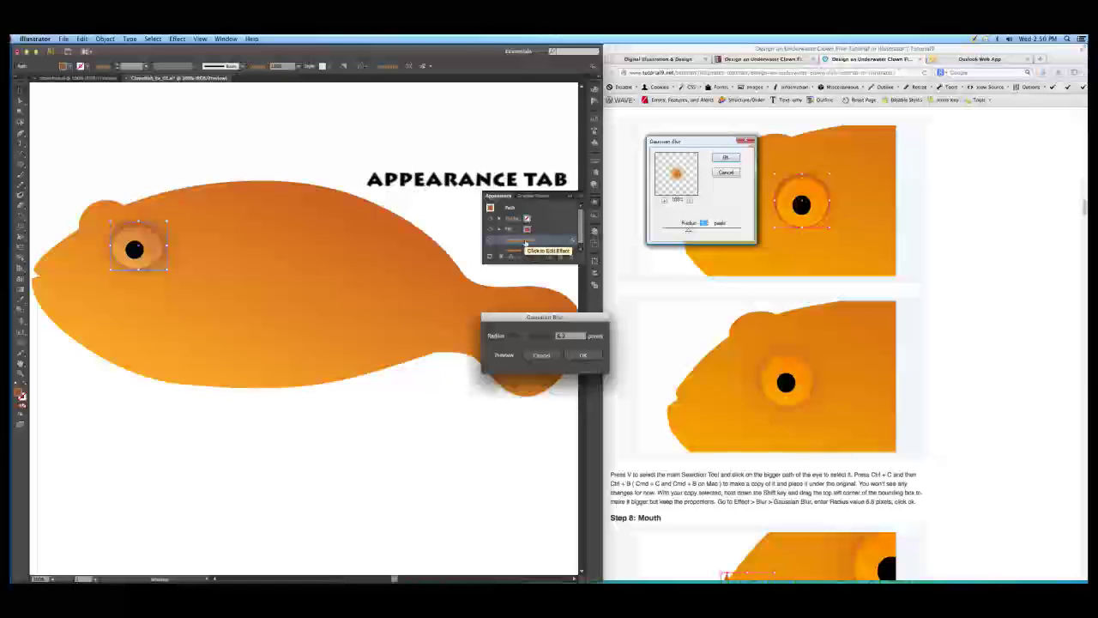
left_click(529, 337)
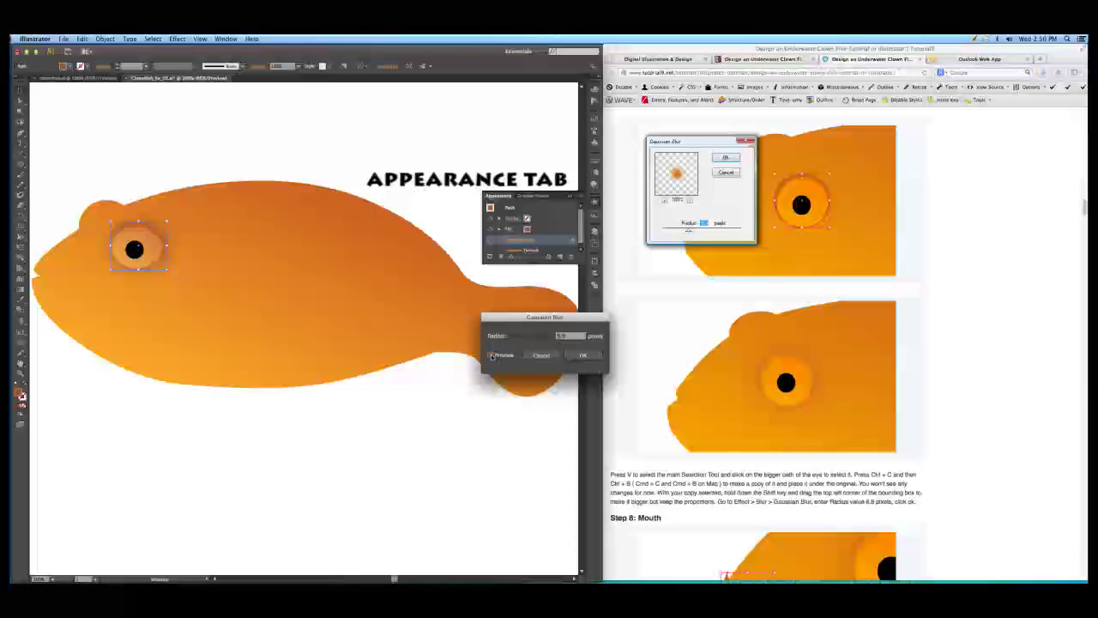
left_click(533, 337)
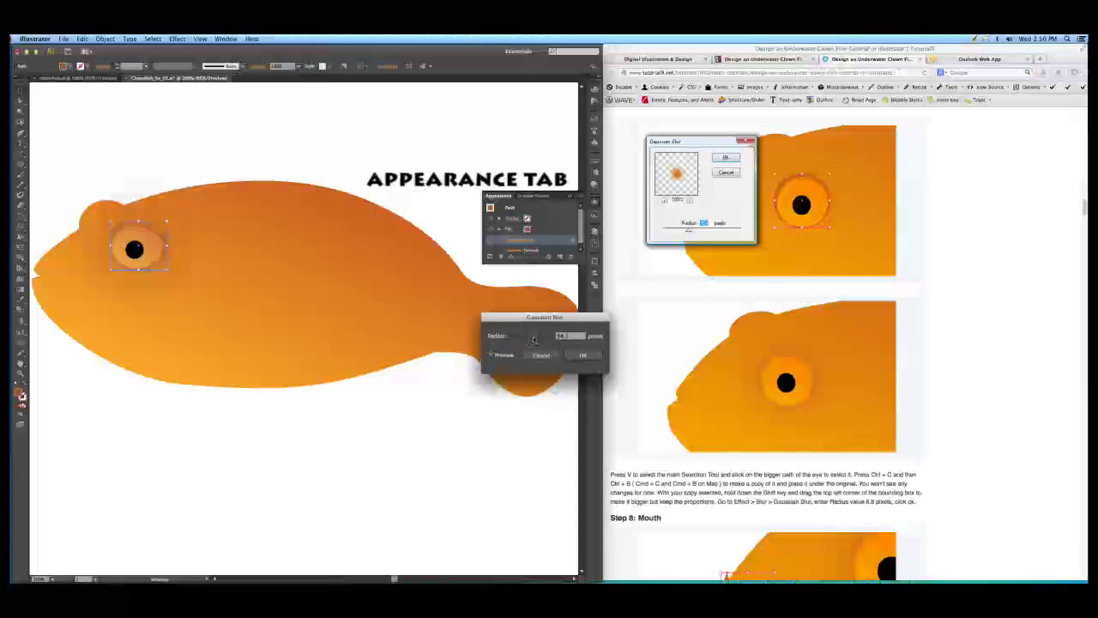
left_click(532, 338)
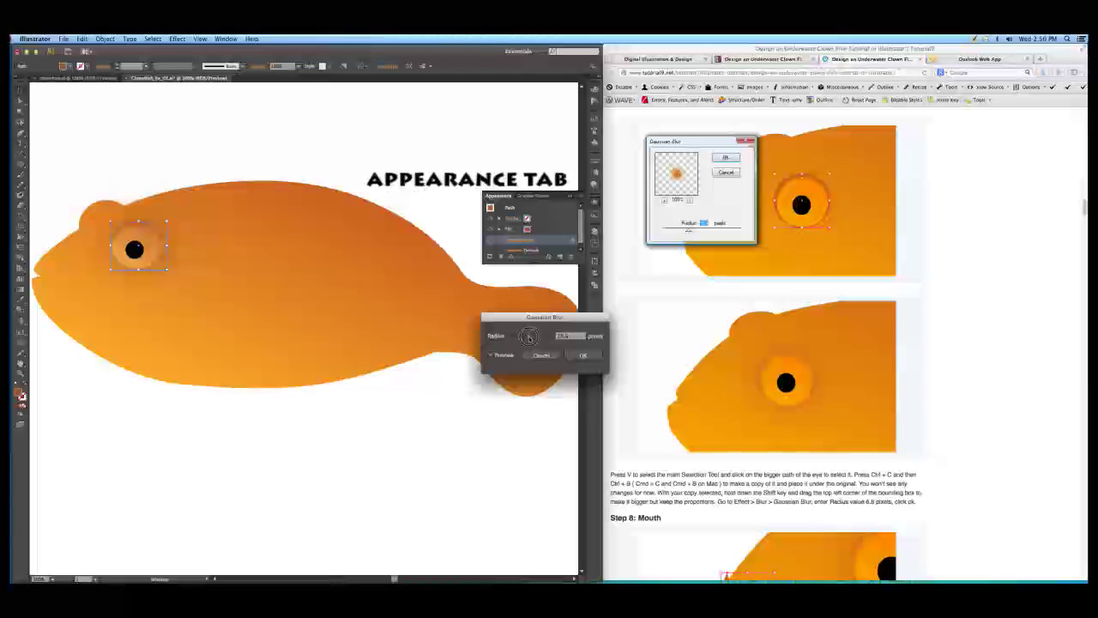
left_click_drag(530, 338, 528, 338)
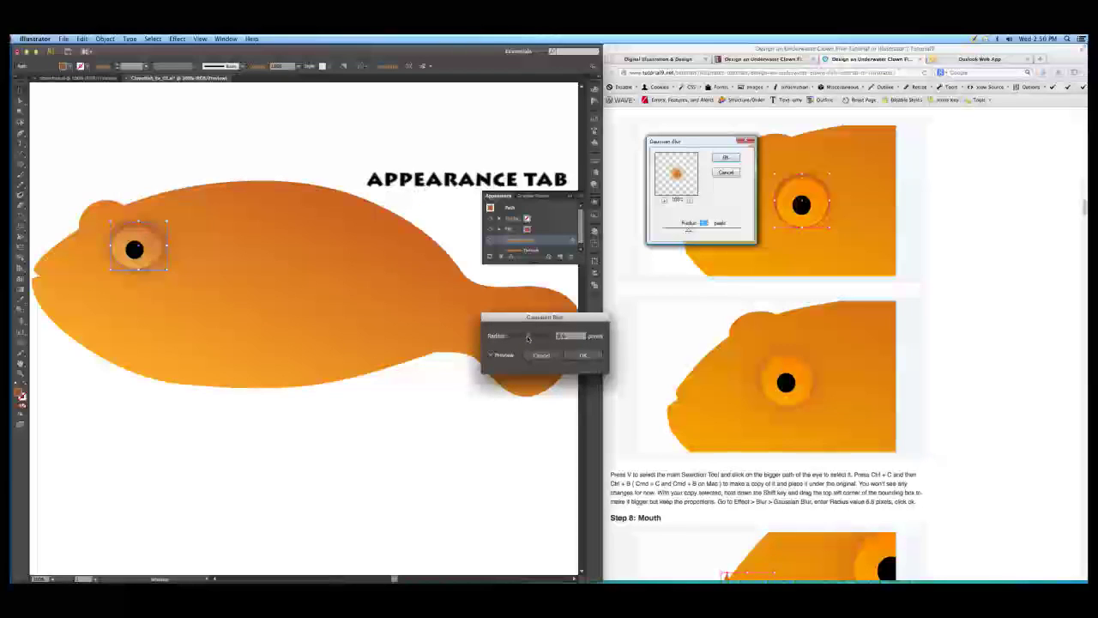
left_click(583, 355)
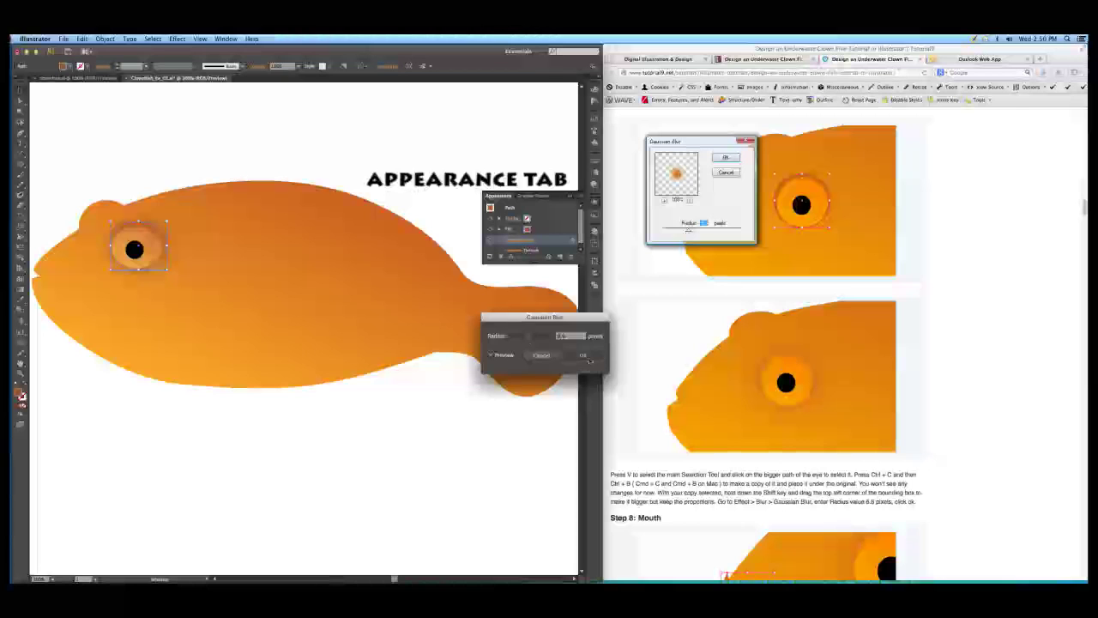
left_click(446, 190)
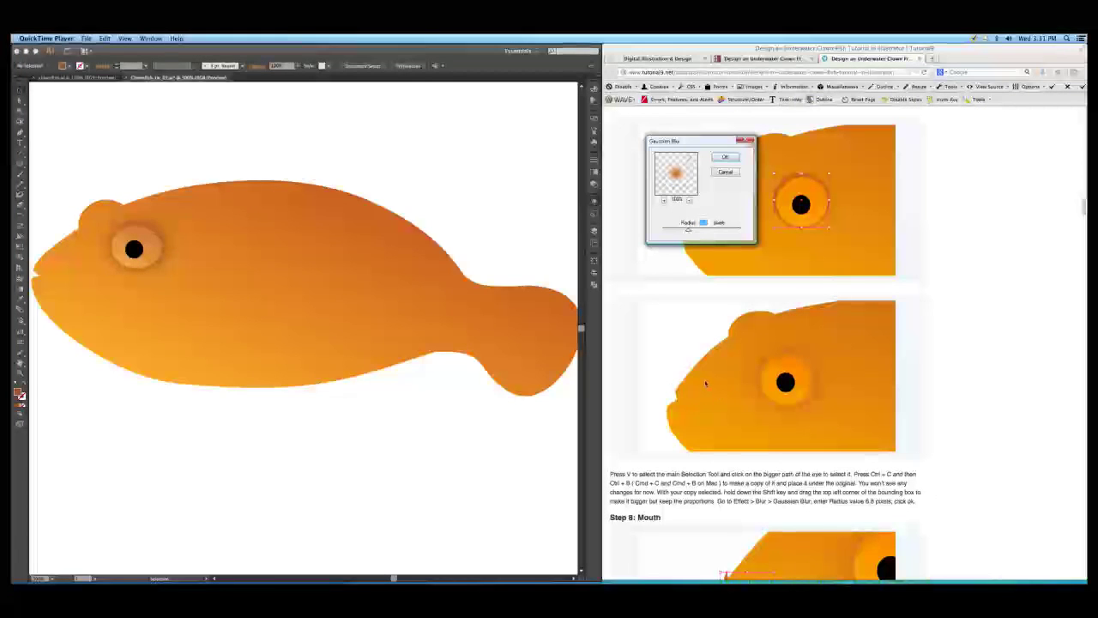
- Read the tutorial's Step 8: Mouth section and enlarge the fish's head in the artwork around the lips
scroll(706, 383, "down", 5)
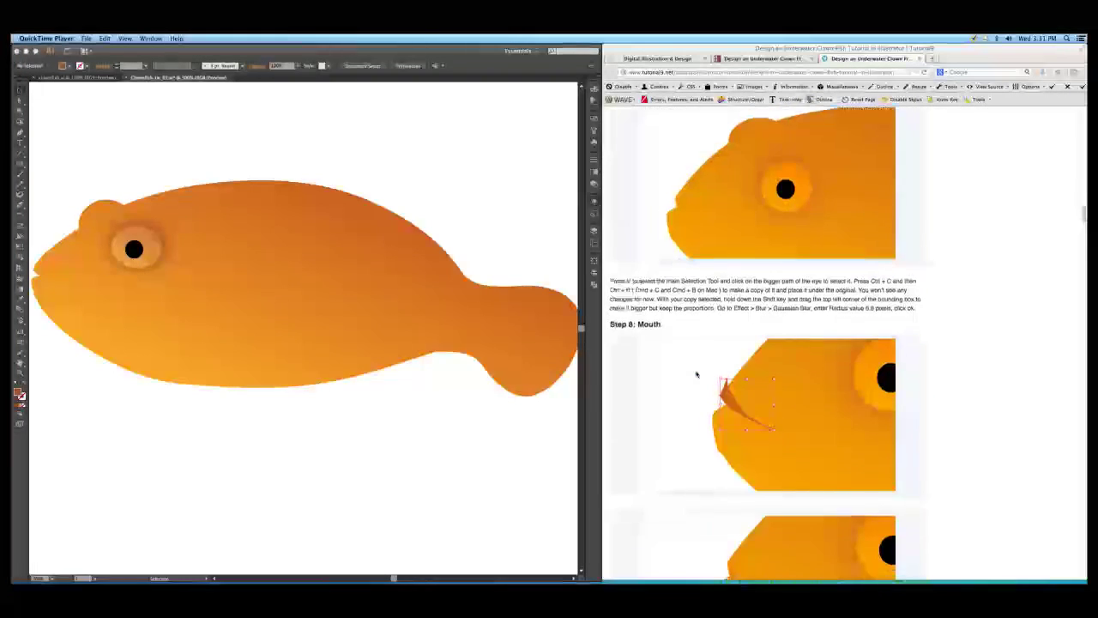
scroll(697, 374, "down", 2)
scroll(697, 374, "down", 3)
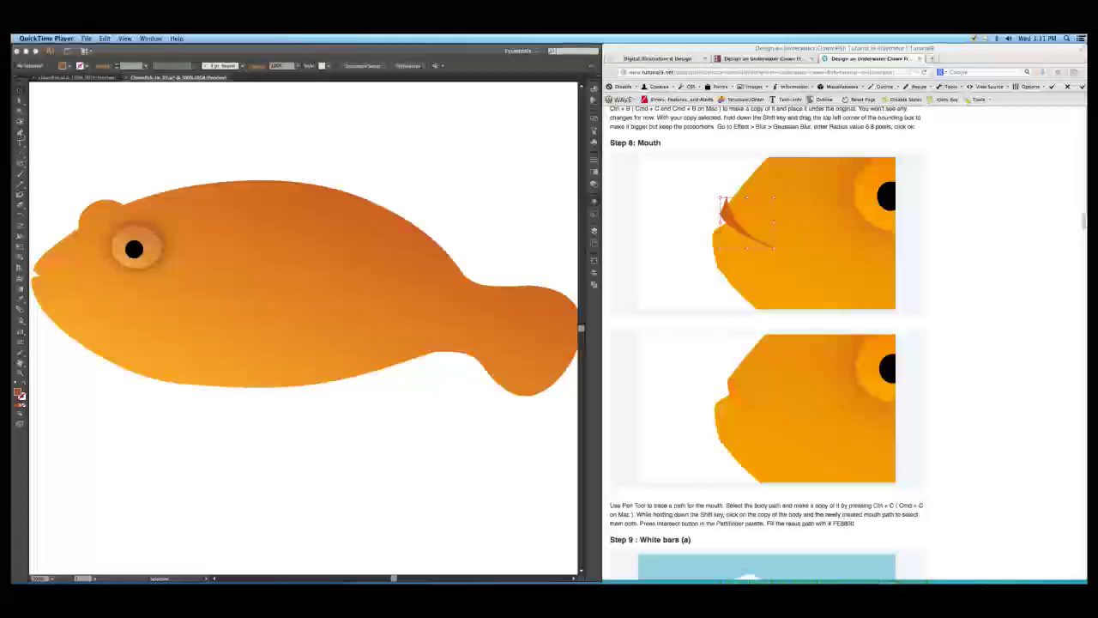
left_click(21, 133)
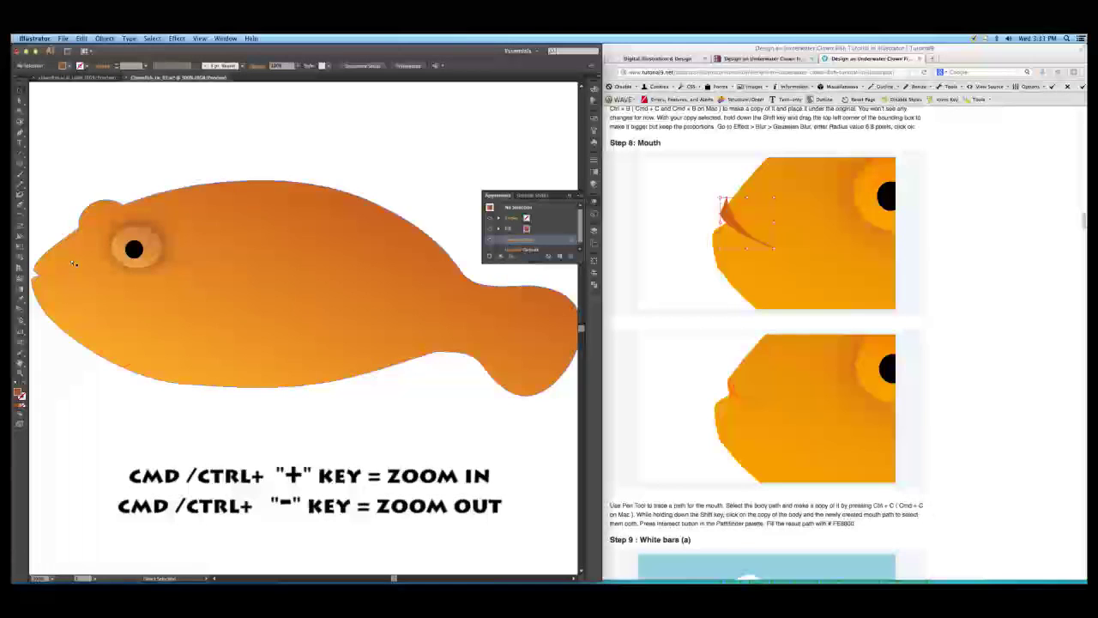
key("super+equal")
key("super+equal")
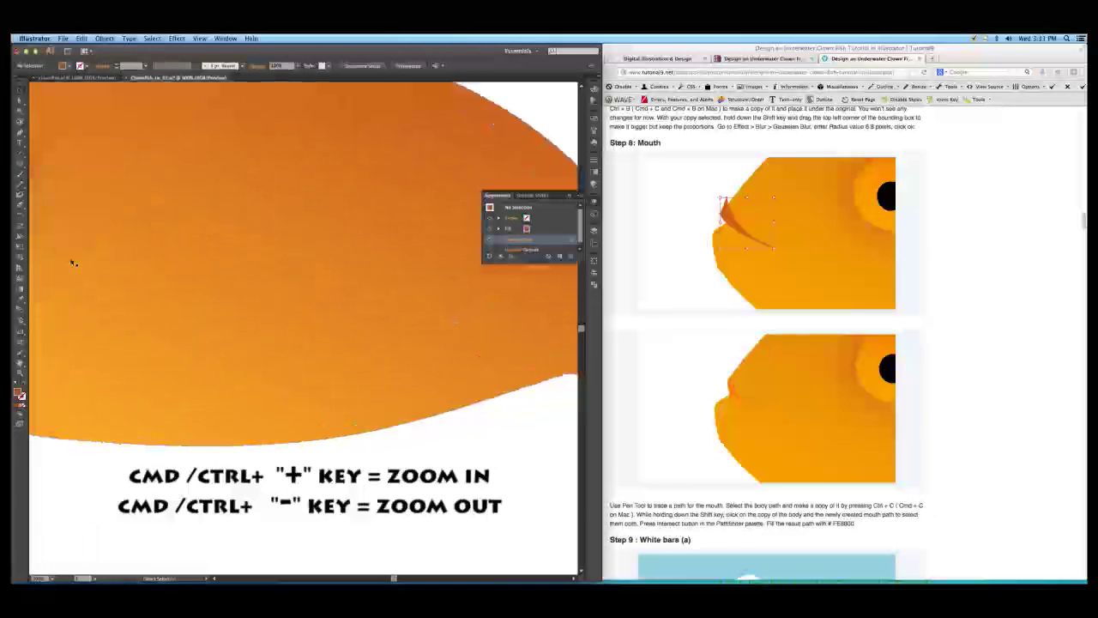
key("space")
left_click_drag(58, 250, 165, 265)
left_click_drag(80, 267, 286, 280)
left_click_drag(209, 275, 249, 289)
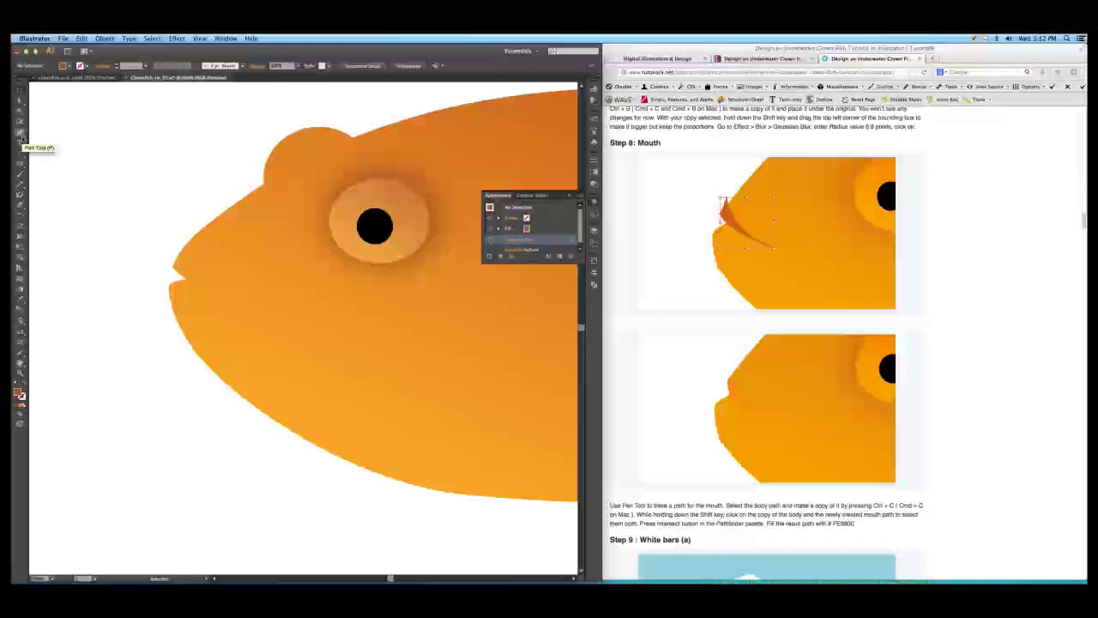
- Trace a narrow closed mouth shape with the Pen tool, running from just outside the upper lip diagonally into the cheek
left_click(21, 133)
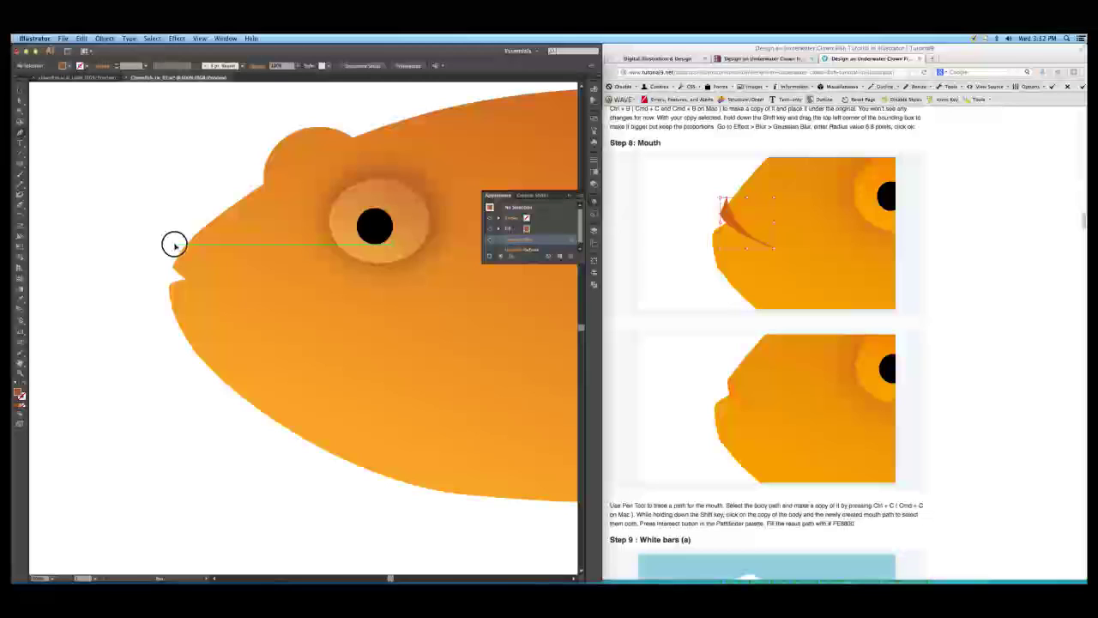
left_click(173, 244)
left_click(167, 260)
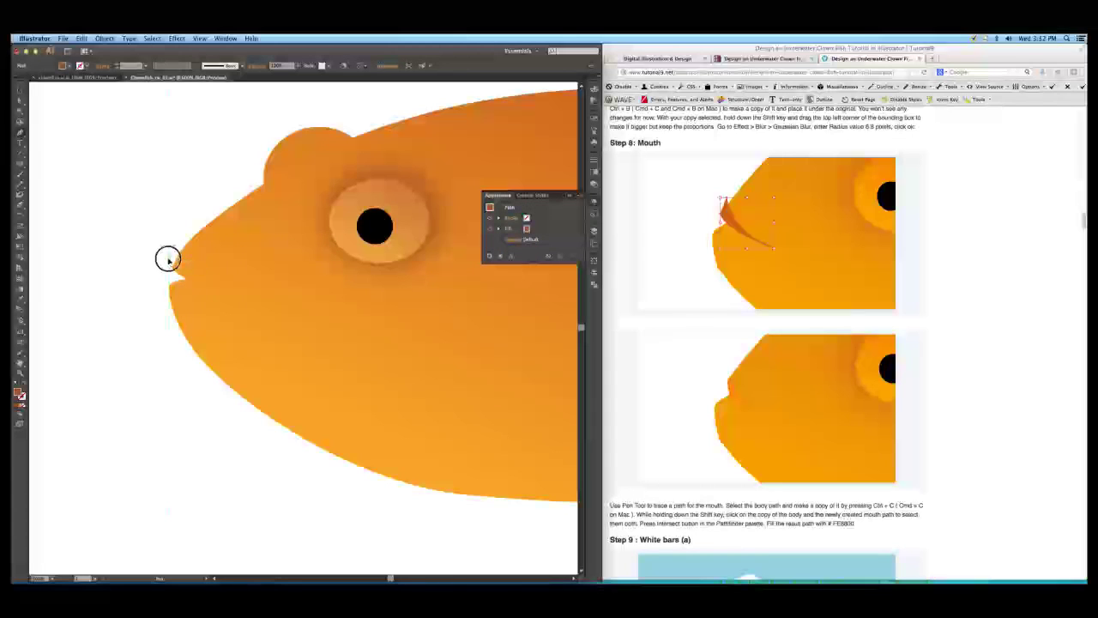
left_click_drag(166, 260, 168, 264)
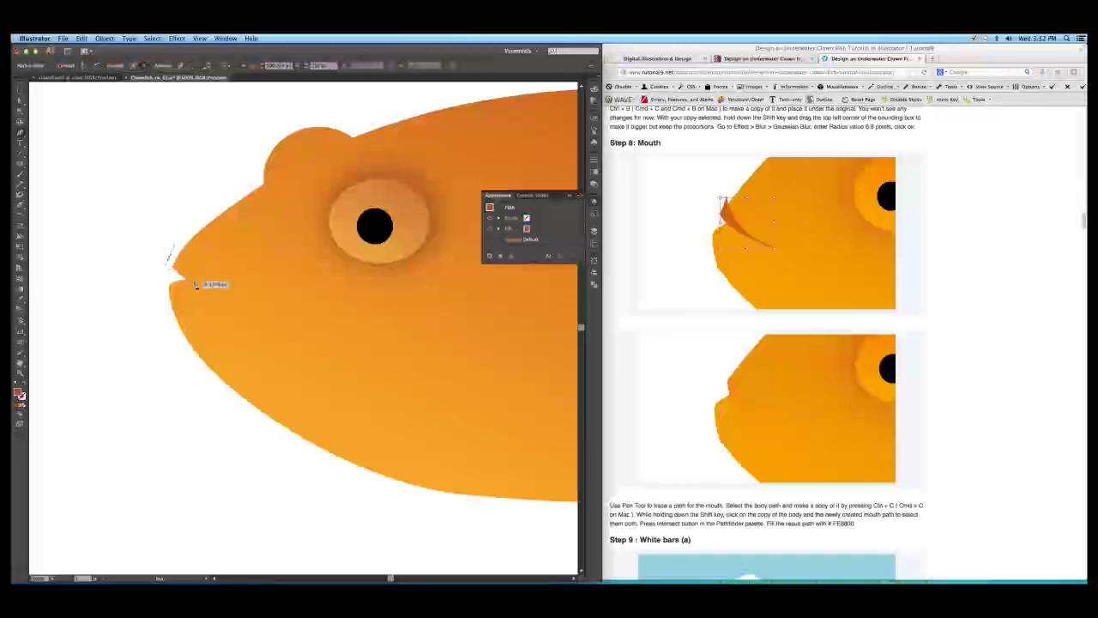
left_click_drag(219, 300, 231, 298)
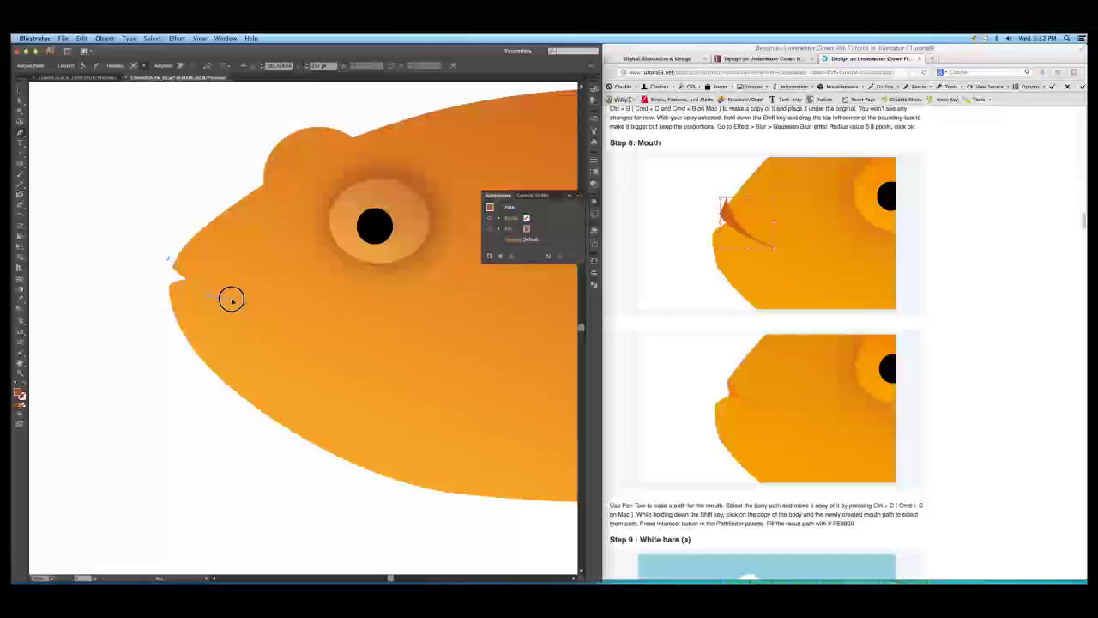
left_click_drag(231, 300, 232, 299)
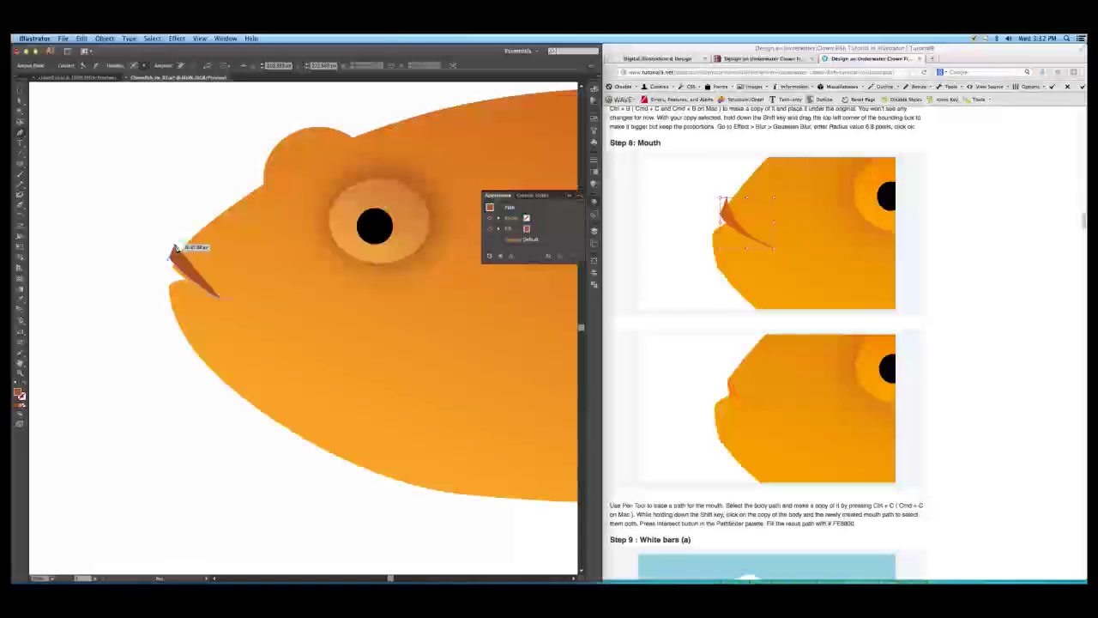
left_click(175, 247)
- Refine the mouth path's anchor points and curve handles so it forms a curved sliver, wide at the lip and pointed at the cheek
key("a")
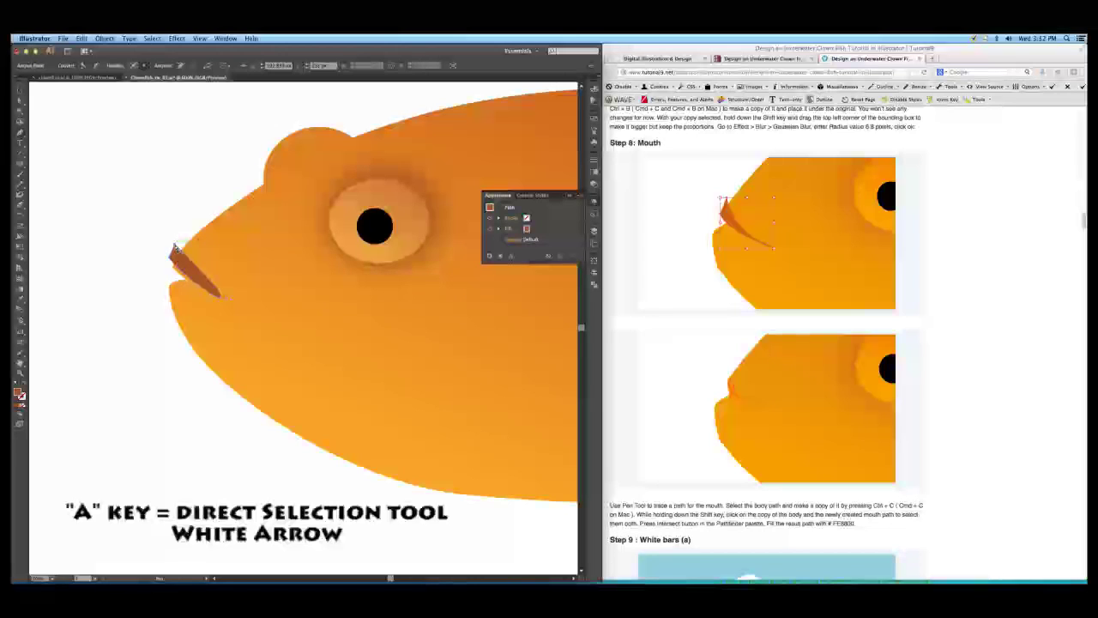
mouse_move(233, 302)
left_mouse_down()
mouse_move(210, 285)
mouse_move(219, 295)
left_mouse_up()
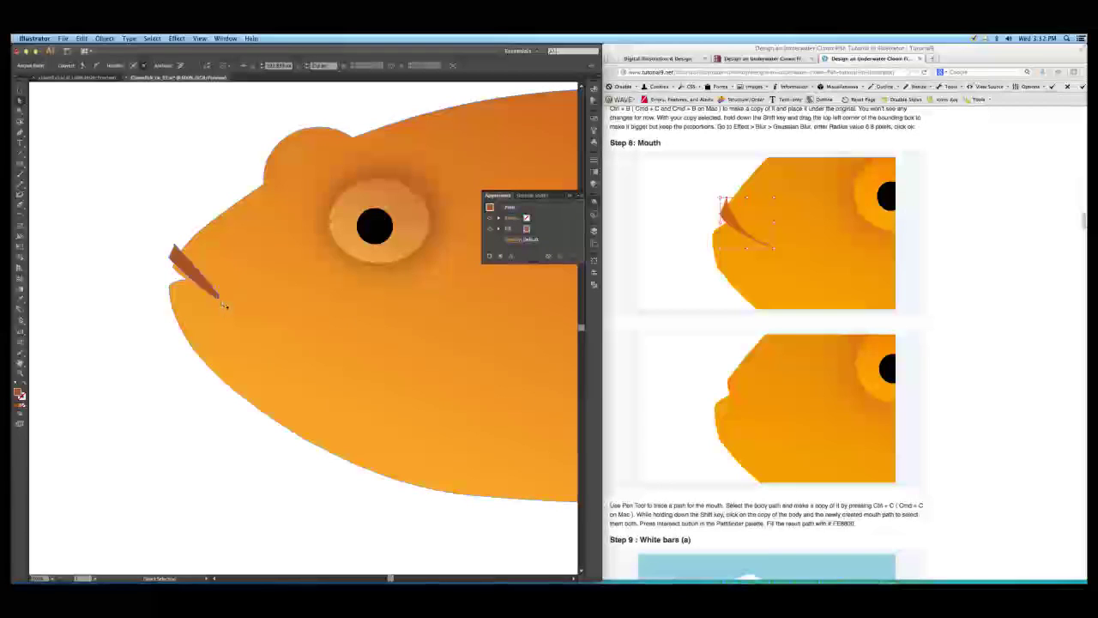
key("shift+c")
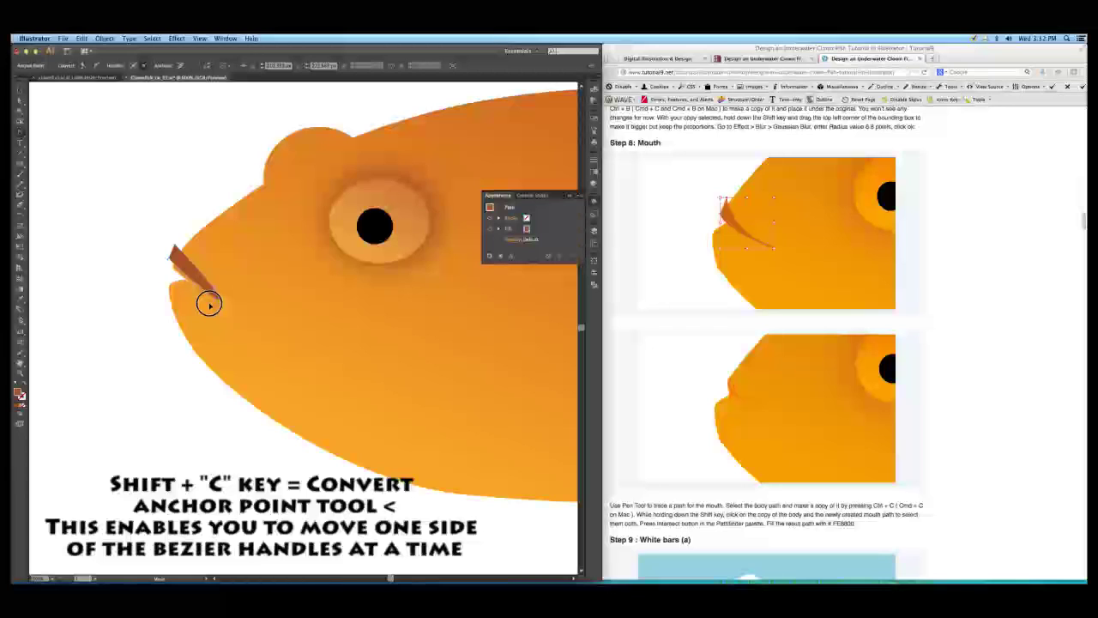
left_click(209, 302)
left_click(170, 259)
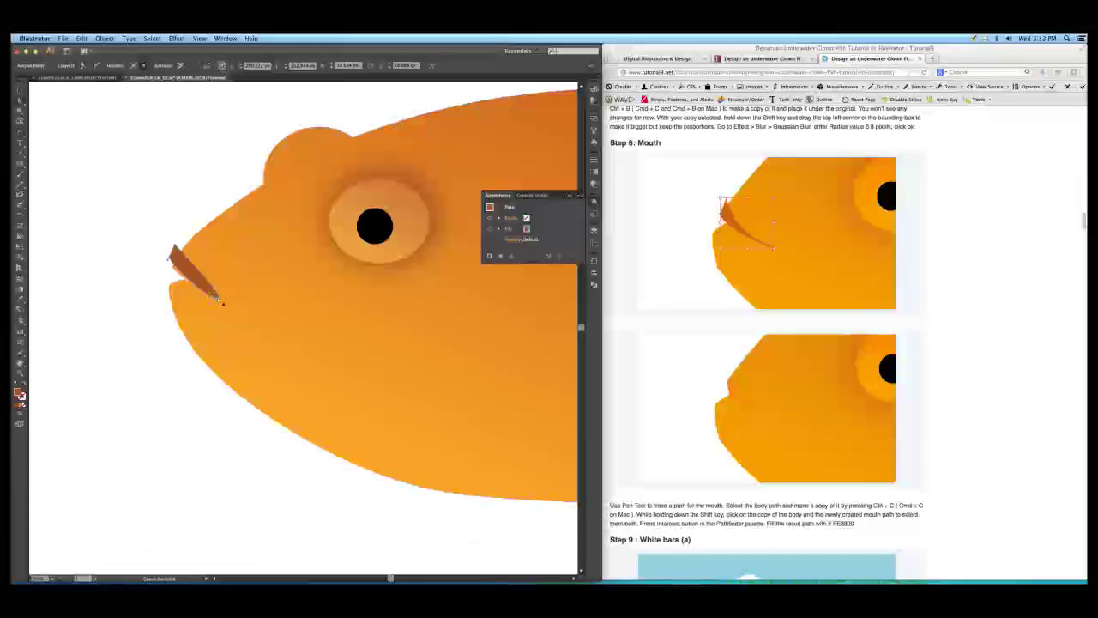
left_click(220, 298)
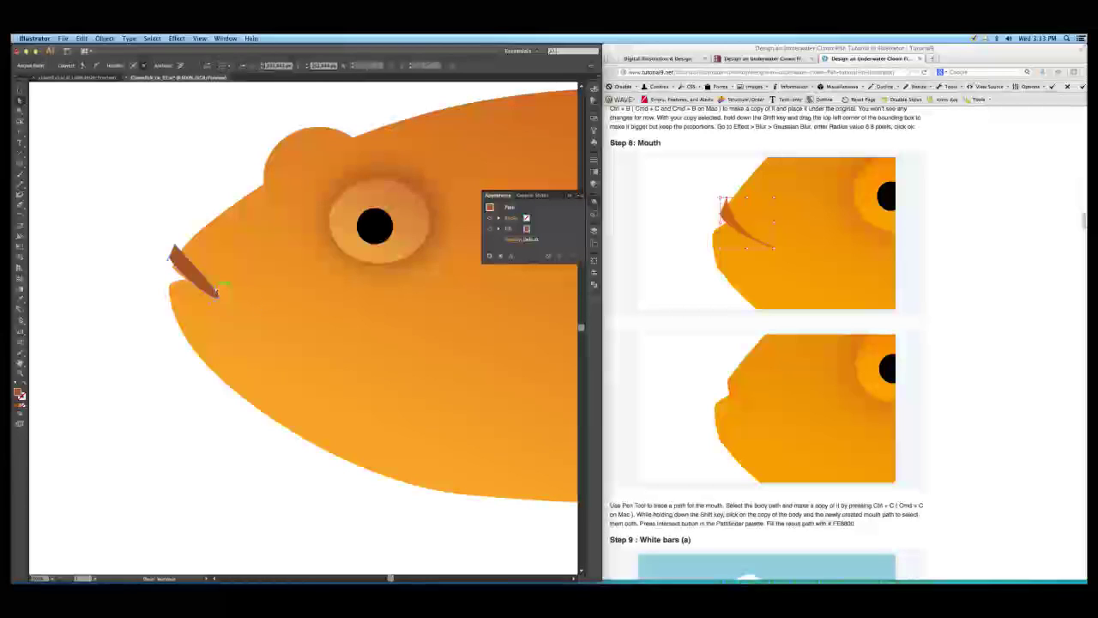
left_click_drag(216, 290, 166, 258)
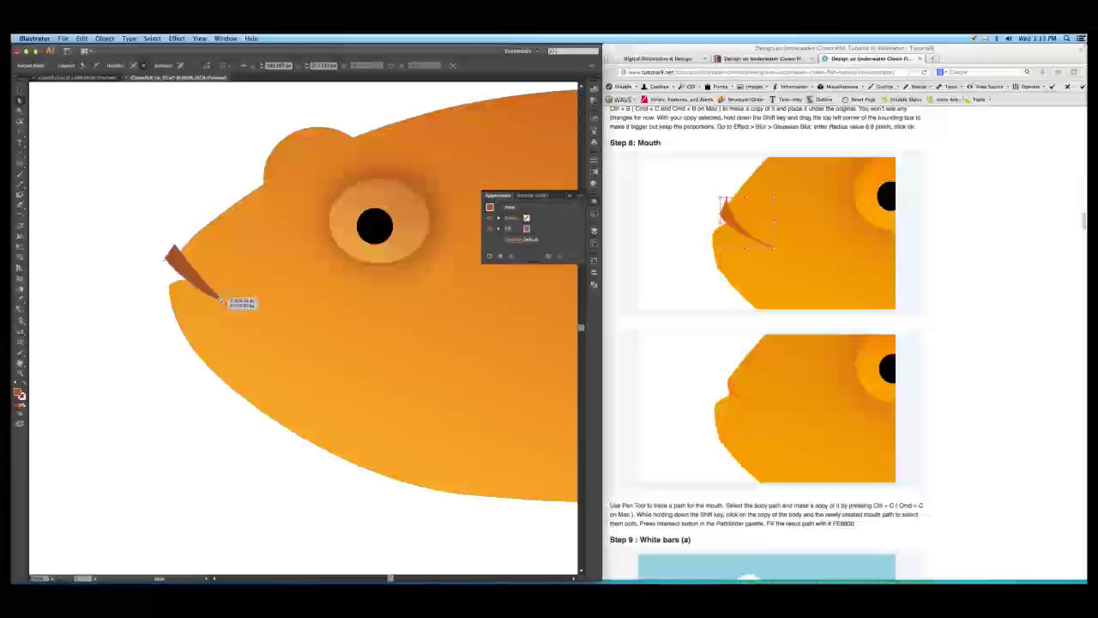
mouse_move(218, 297)
left_mouse_down()
mouse_move(181, 273)
mouse_move(209, 302)
left_mouse_up()
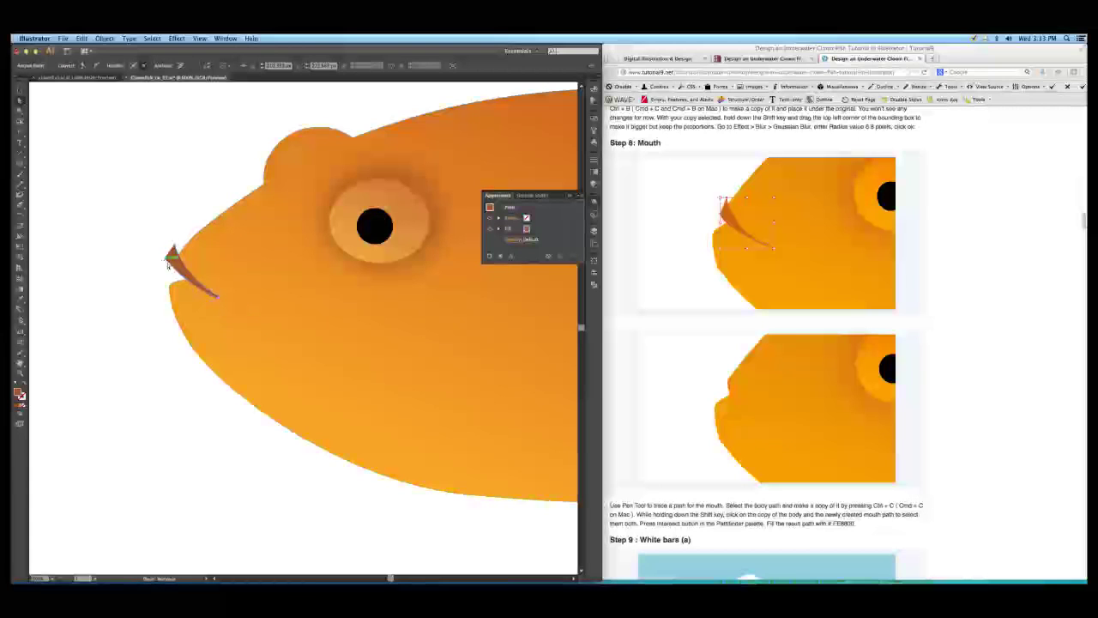
left_click_drag(165, 259, 163, 266)
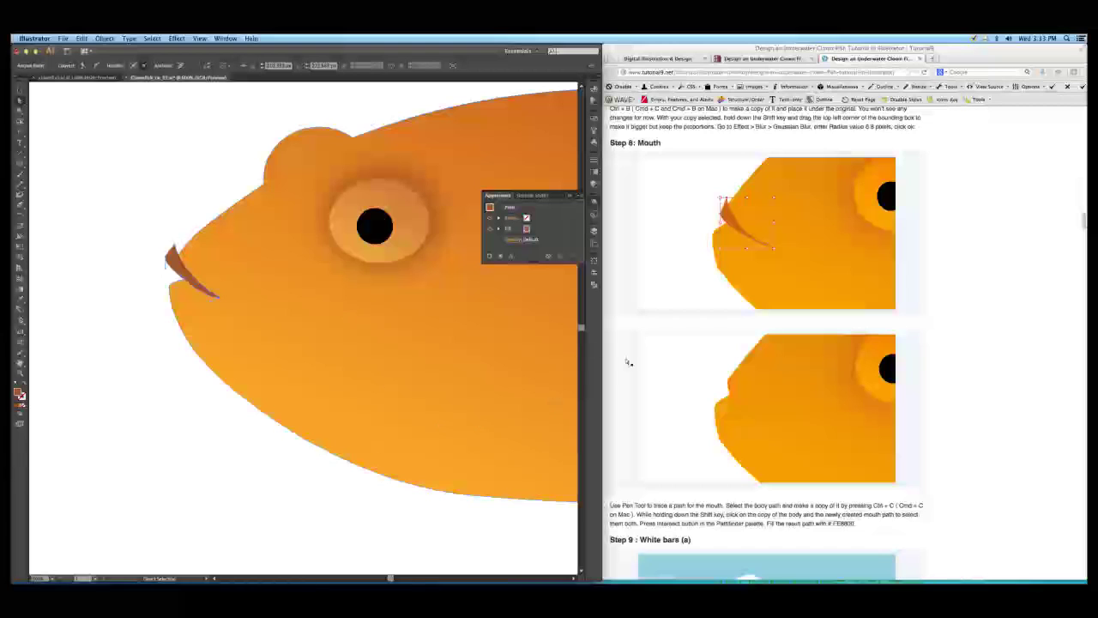
- Select the whole mouth shape and fill it with the orange #FE8800
left_click(19, 90)
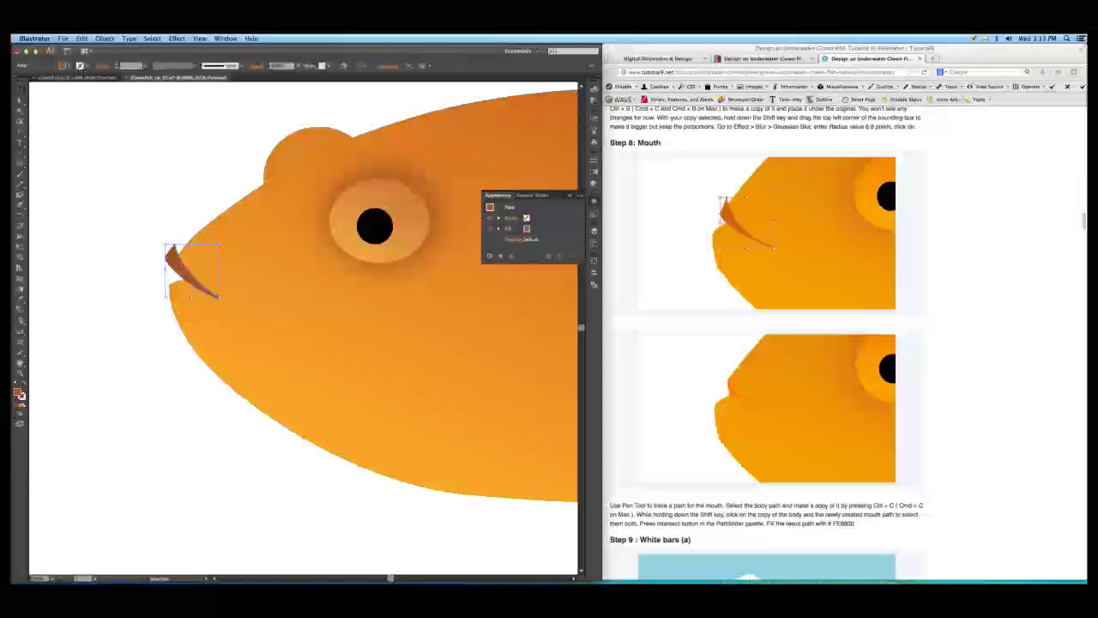
double_click(19, 395)
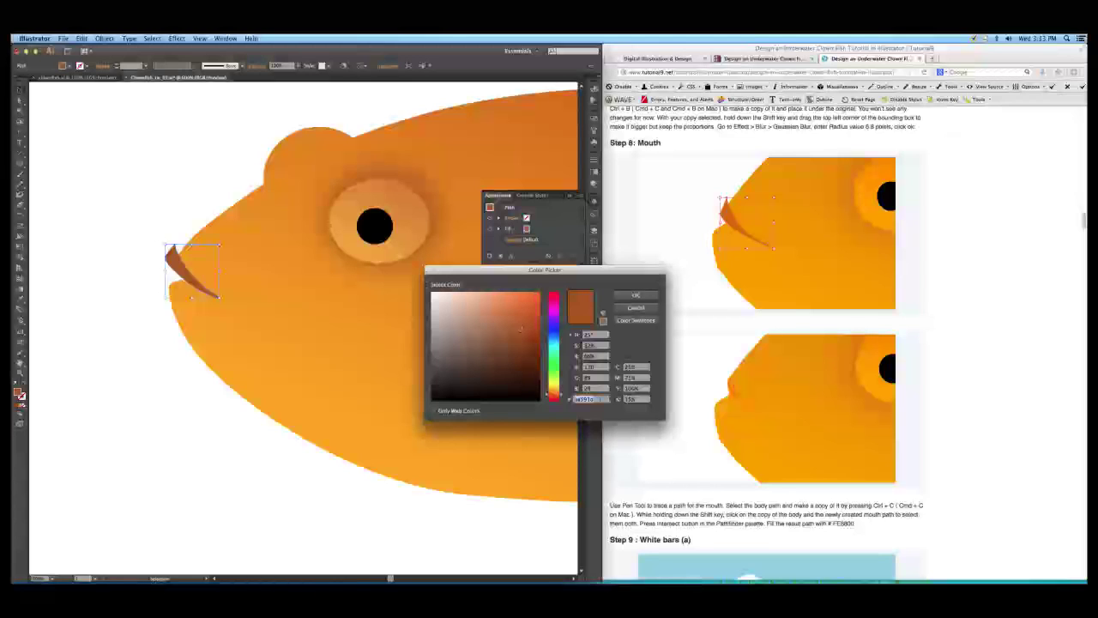
type("fe8800")
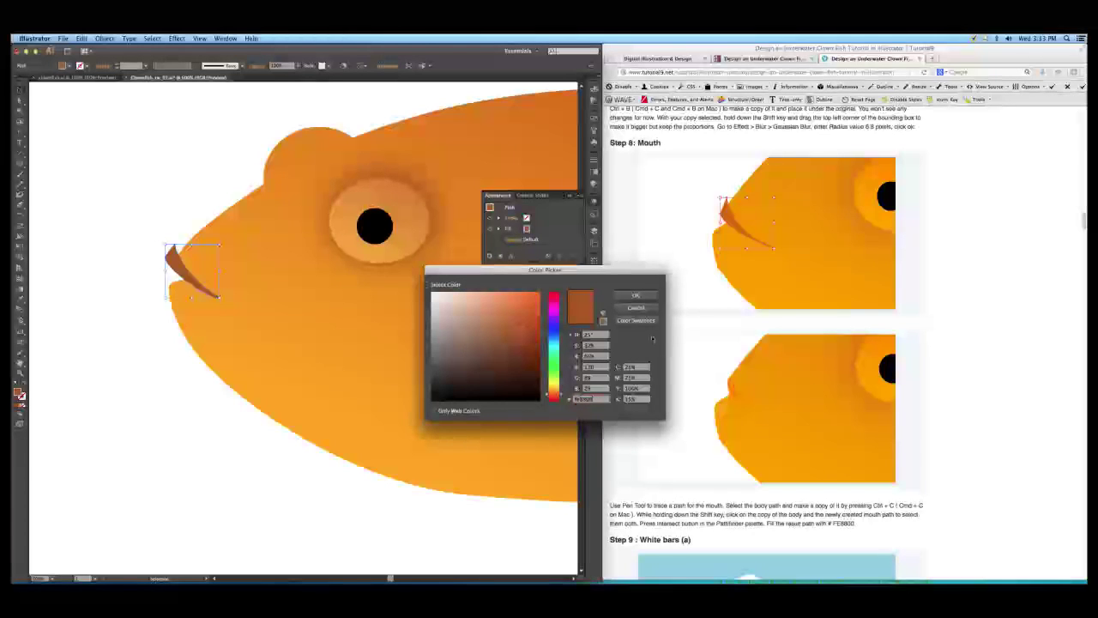
type("FE8800")
key("Return")
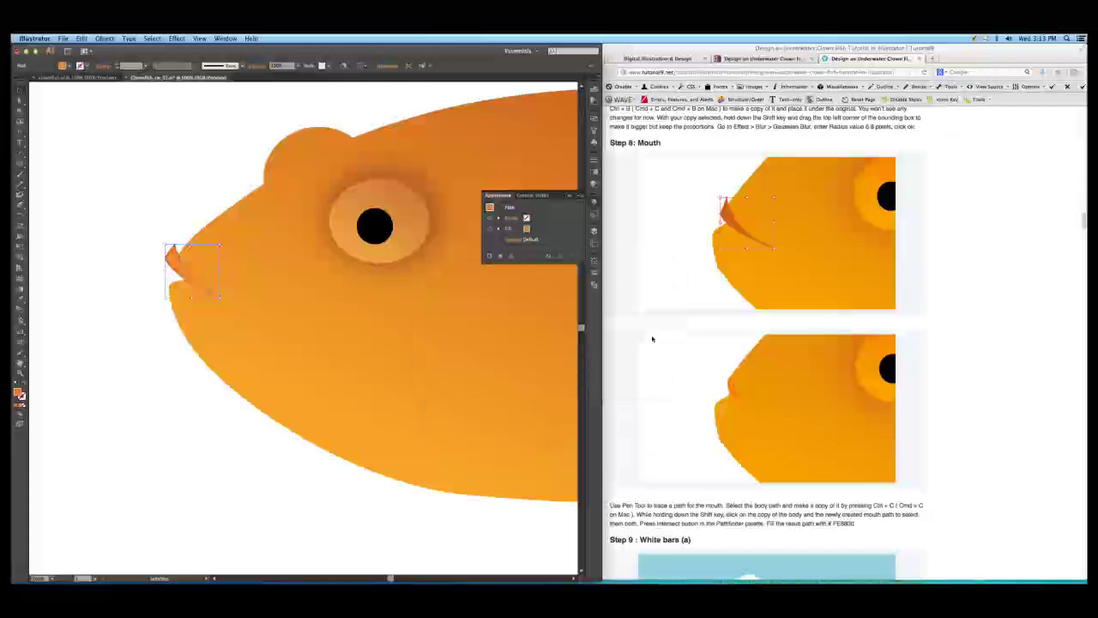
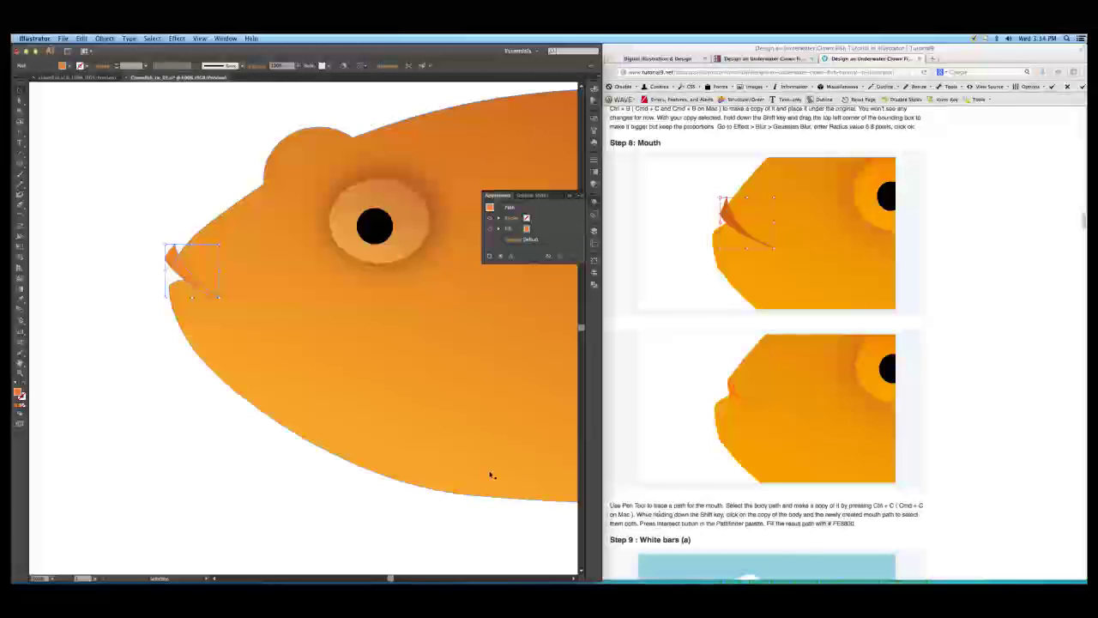
- Try intersecting the mouth shape with the original fish body in Pathfinder, undo the operation and clear the selection
left_click(264, 317, "shift")
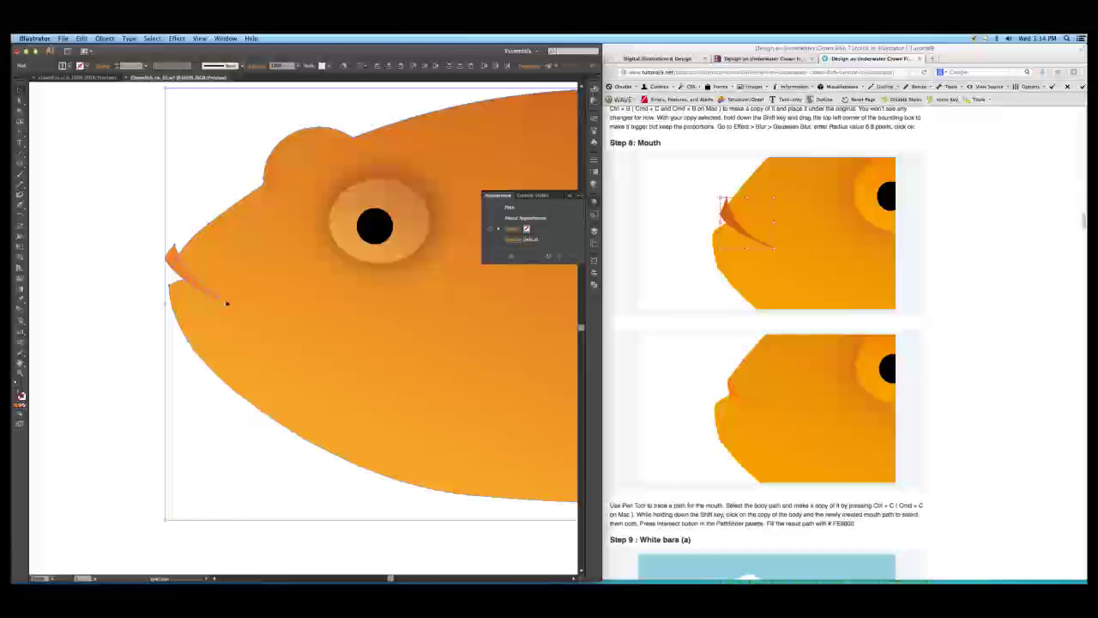
left_click(593, 285)
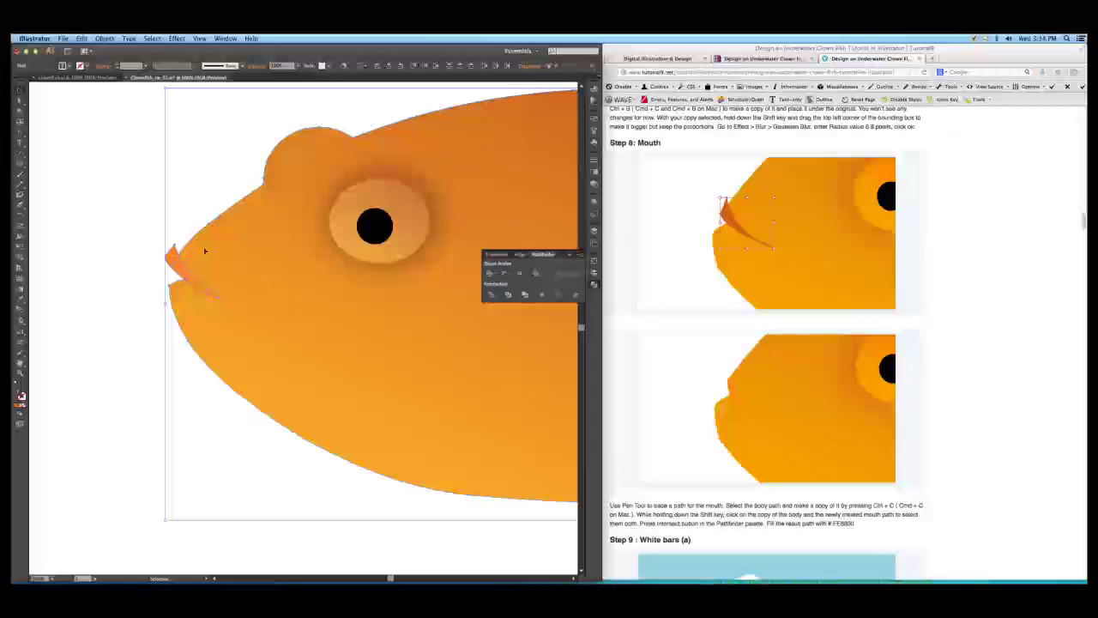
left_click(521, 274)
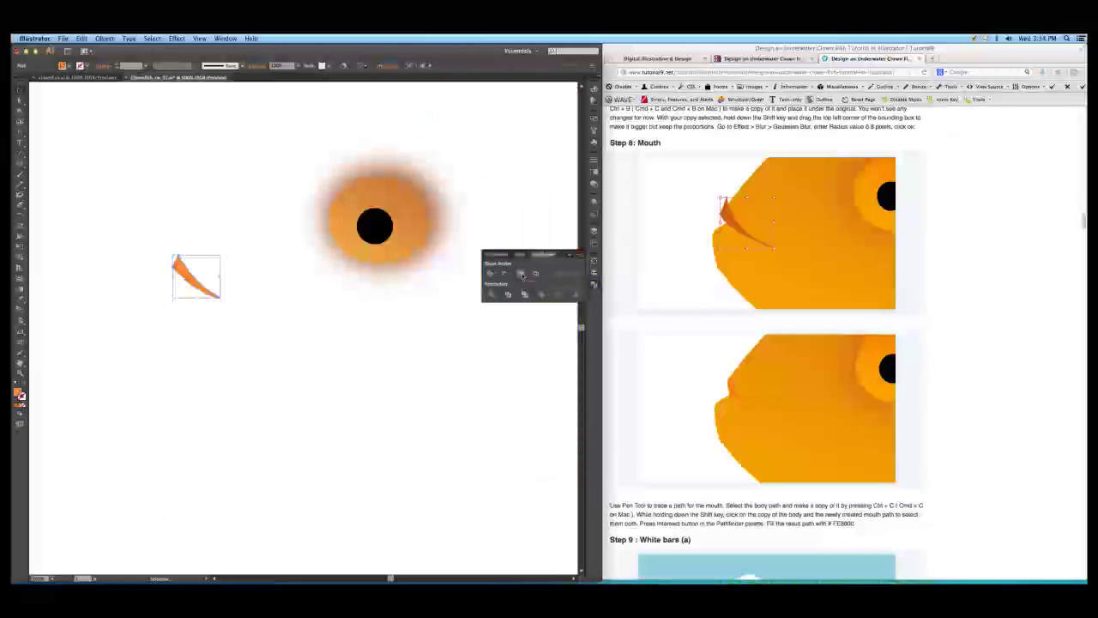
key("super+z")
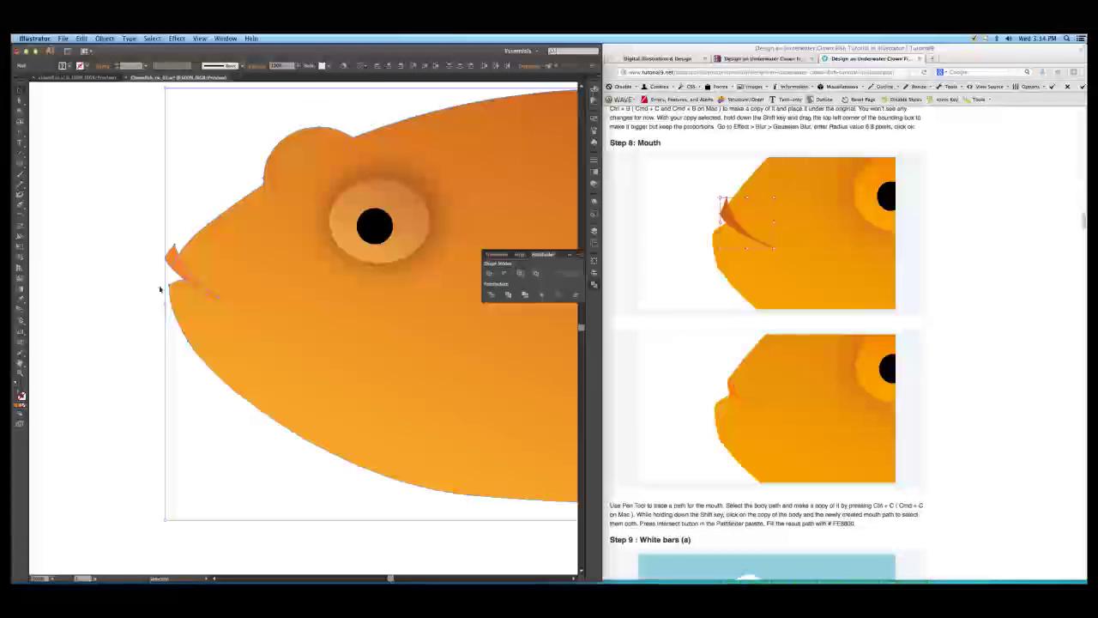
left_click(119, 288)
key("super+shift+a")
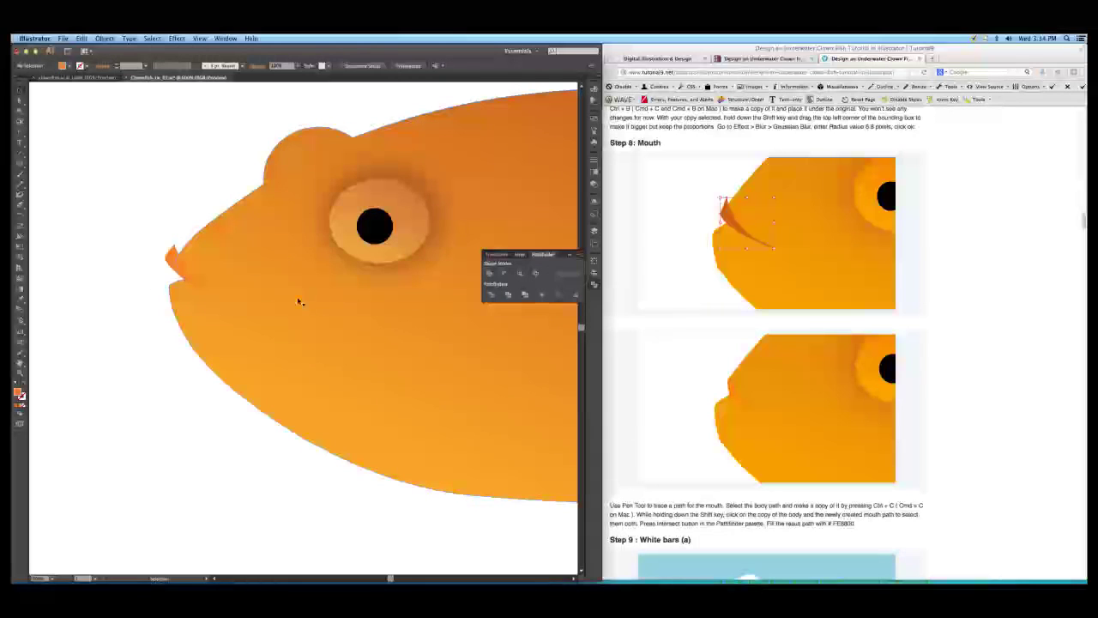
- Copy the fish body and paste the duplicate in front, exactly over the original
left_click(258, 348)
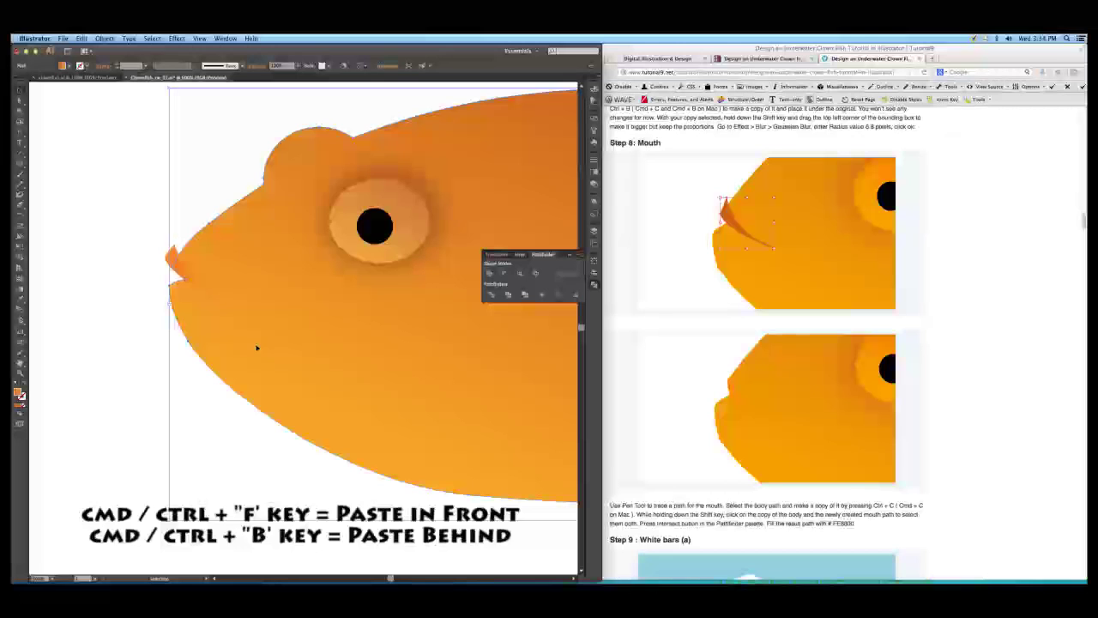
key("super+c")
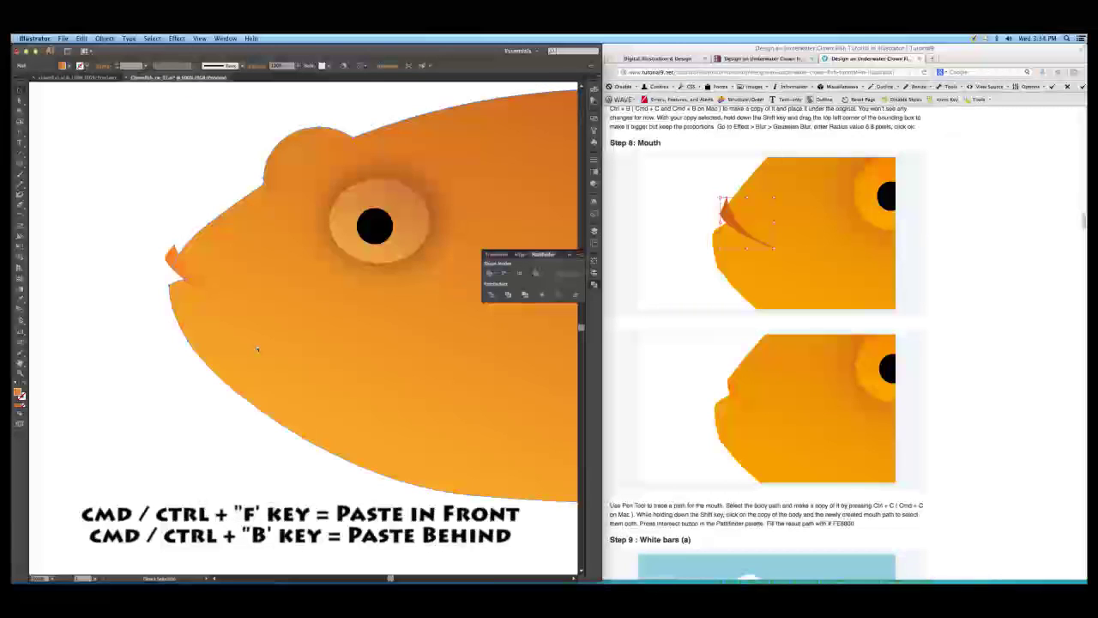
key("super+f")
- Intersect the duplicate body with the mouth shape in Pathfinder to trim the mouth to the fish's outline, and deselect it
left_click(250, 273)
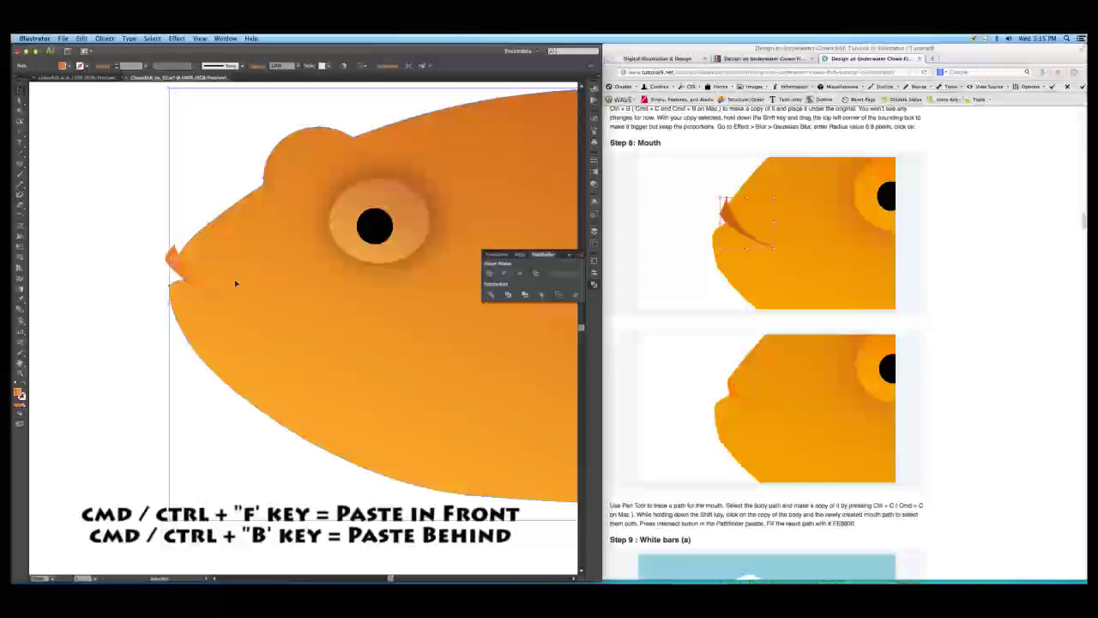
left_click(173, 256, "shift")
left_click(173, 254, "shift")
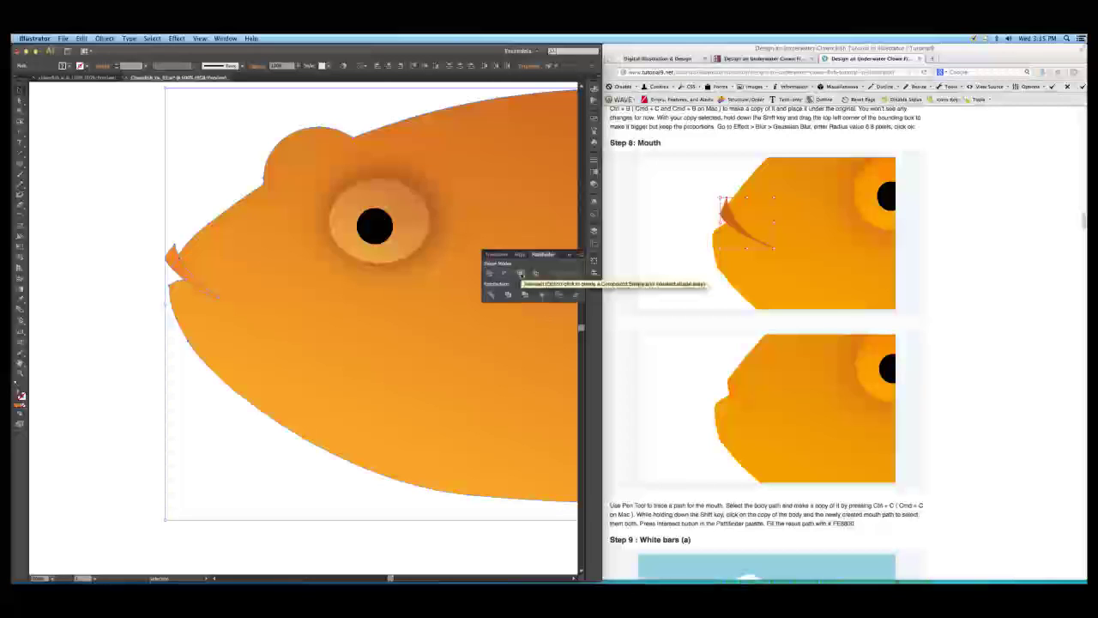
left_click(519, 273)
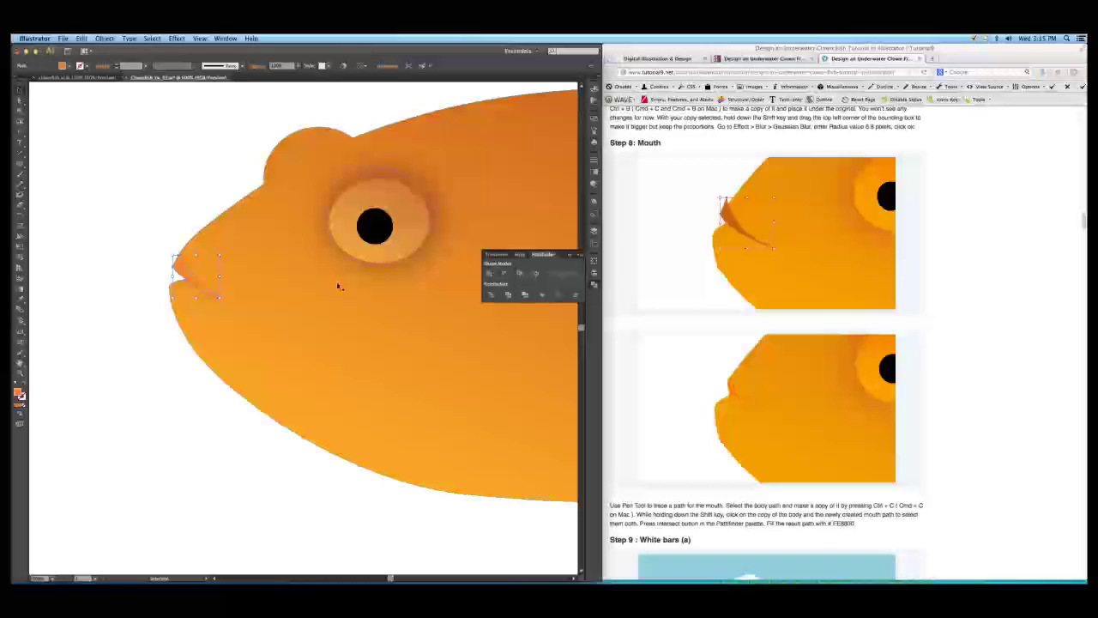
left_click(207, 194)
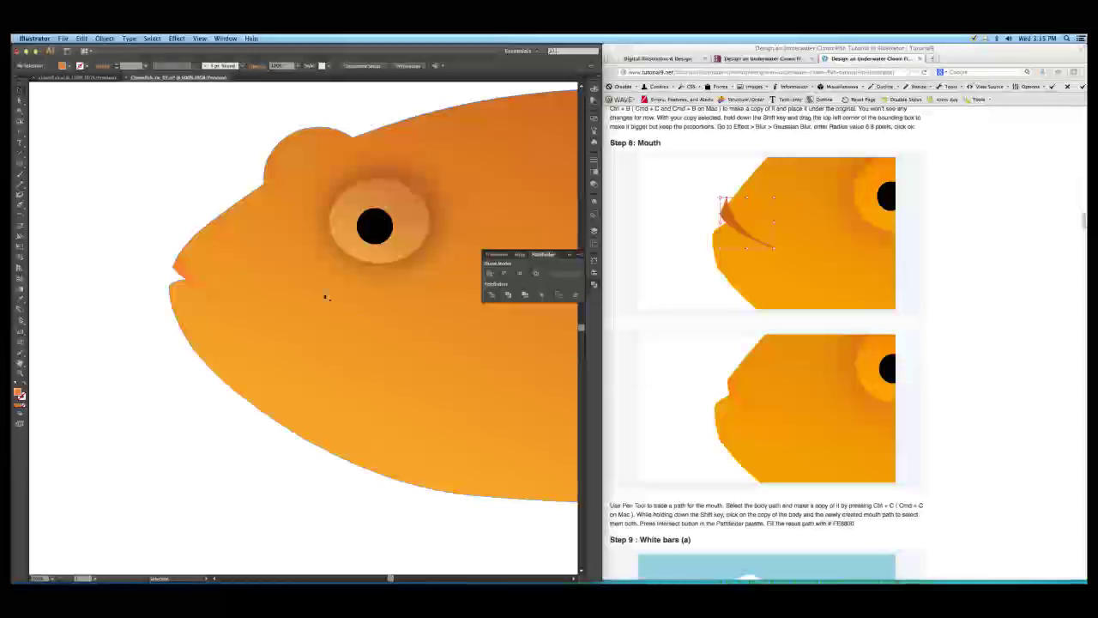
scroll(713, 419, "down", 5)
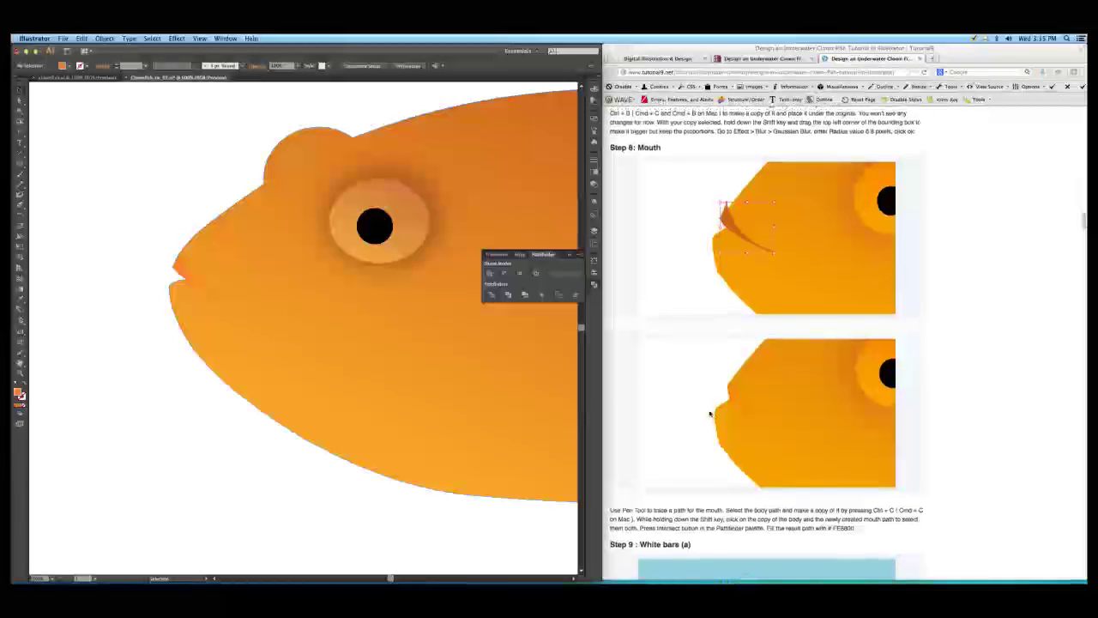
- Consult Step 9: White bars (a) in the tutorial and set the Pen tool's fill to white for the first bar
scroll(710, 413, "down", 4)
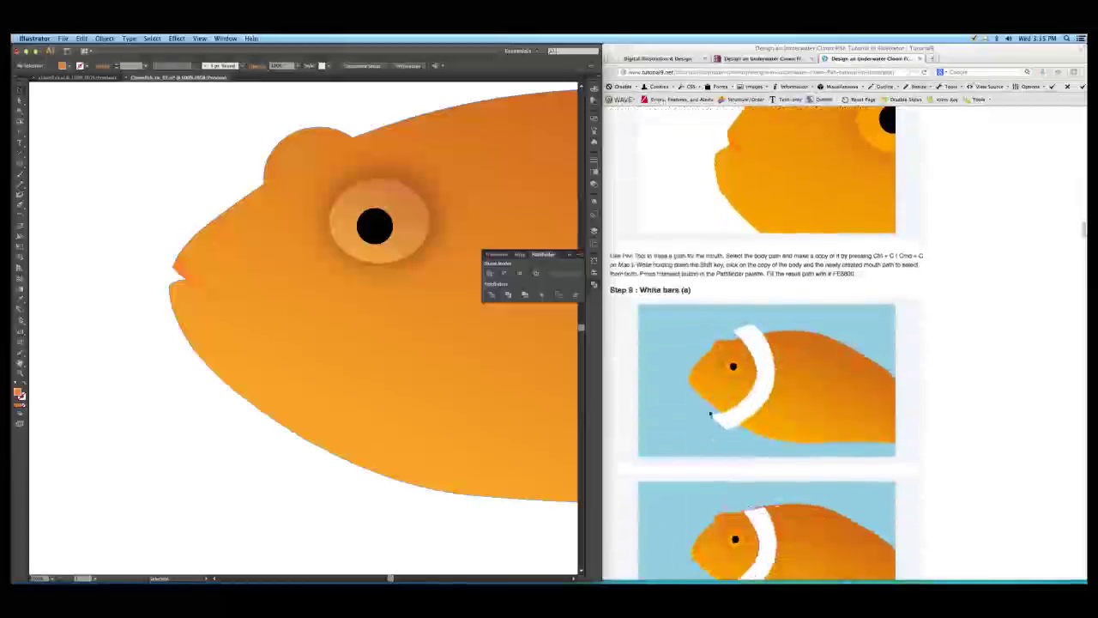
scroll(710, 414, "down", 1)
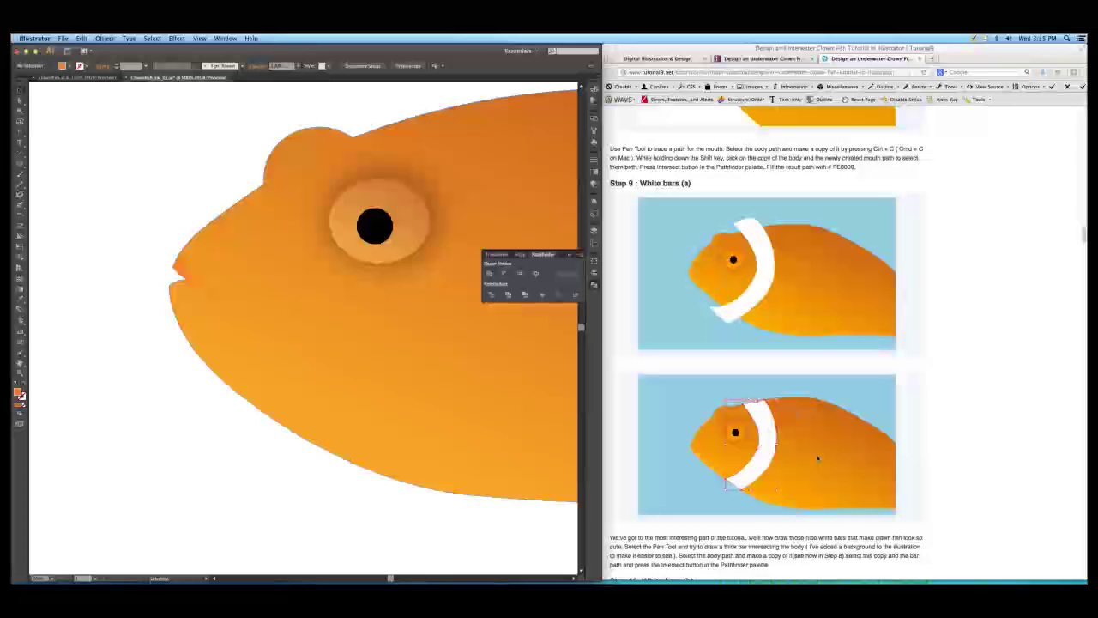
scroll(818, 459, "down", 1)
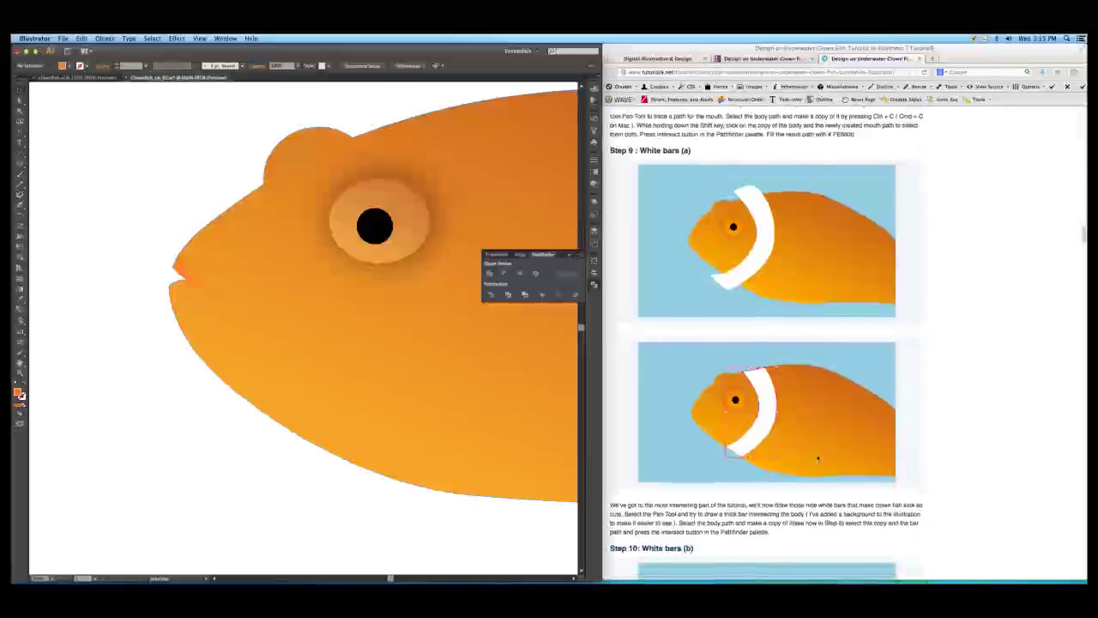
scroll(817, 459, "down", 1)
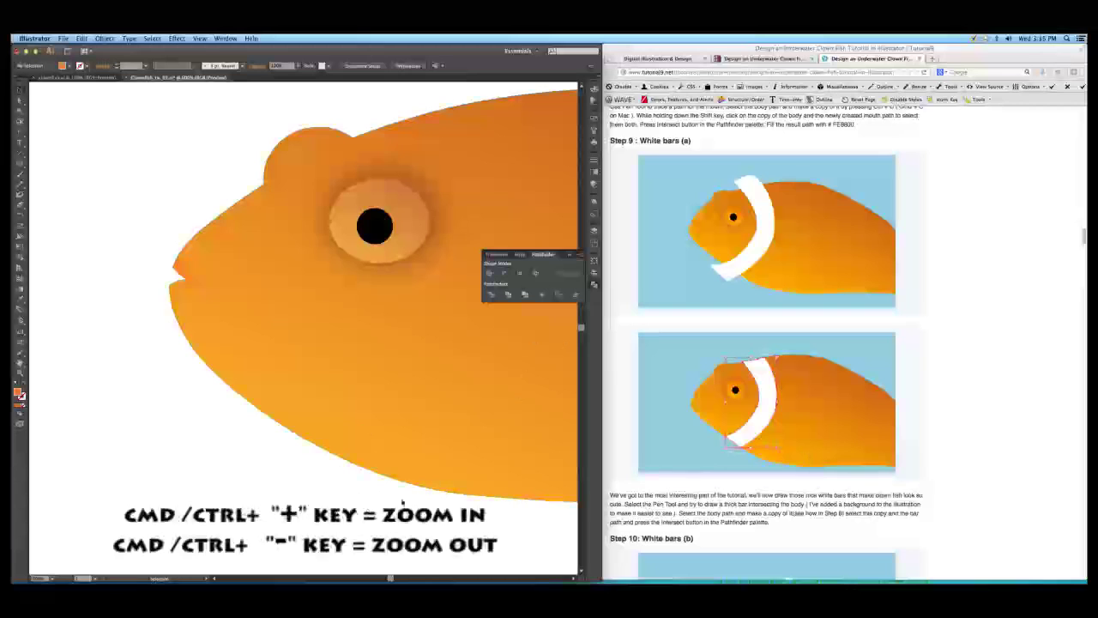
key("super+minus")
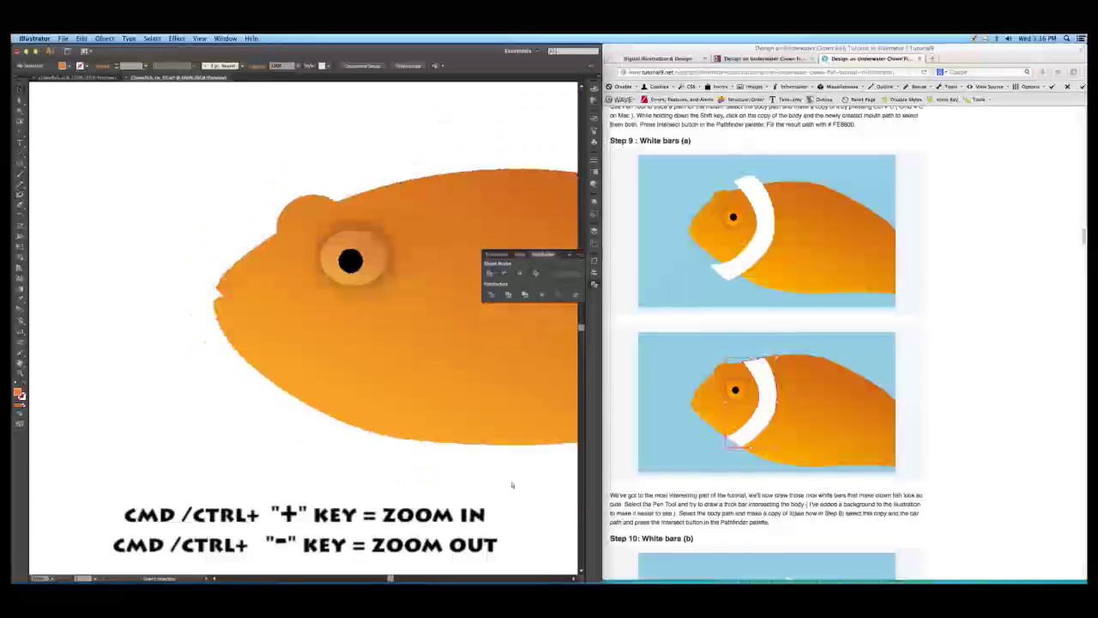
key("space")
left_click_drag(463, 378, 391, 352)
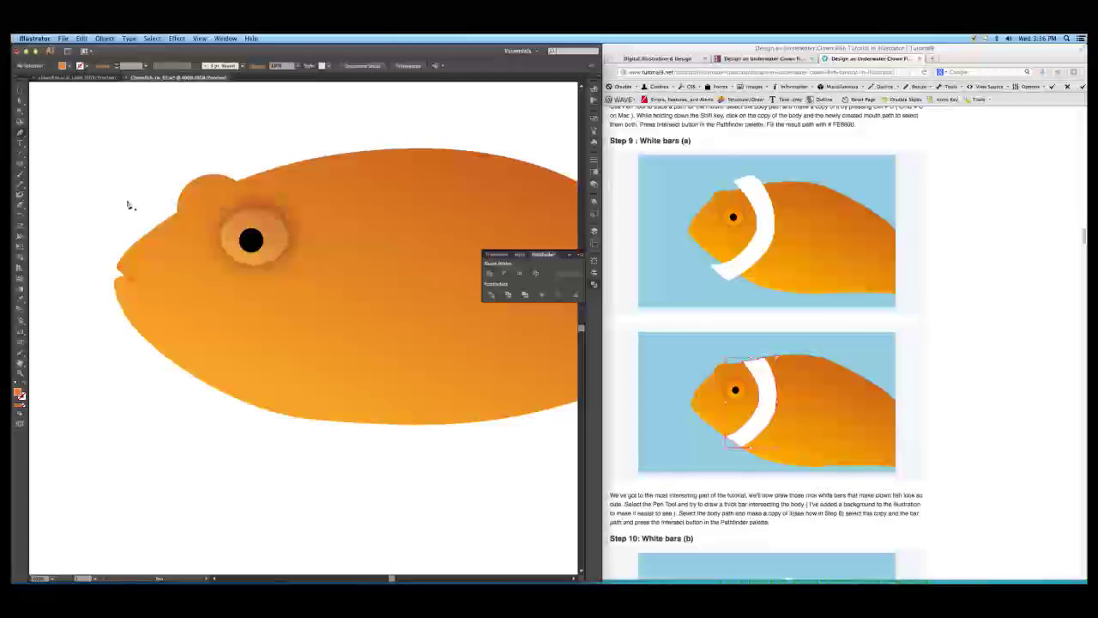
left_click(71, 66)
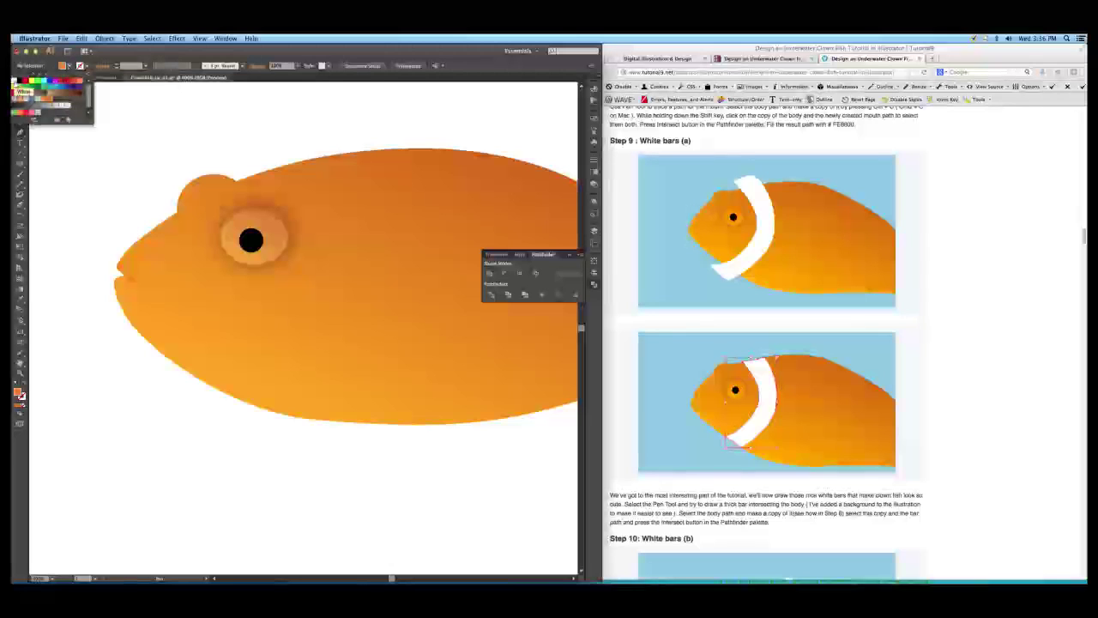
left_click(15, 81)
- Draw a closed curved white bar with the Pen tool behind the fish's eye, extending past the body's upper and lower edges
left_click(177, 105)
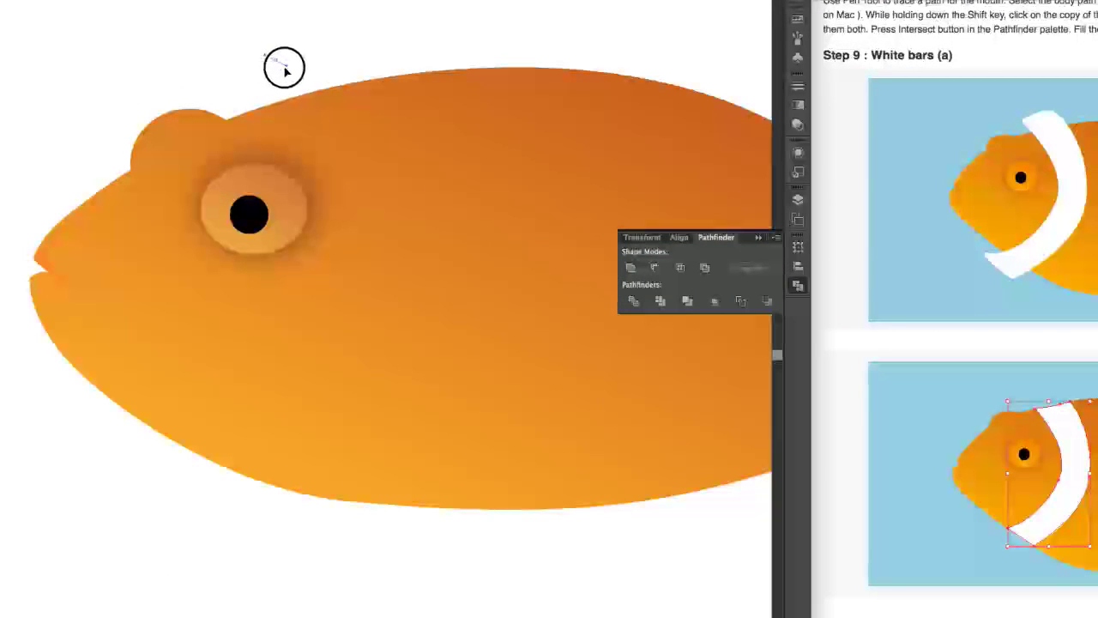
left_click_drag(284, 67, 285, 69)
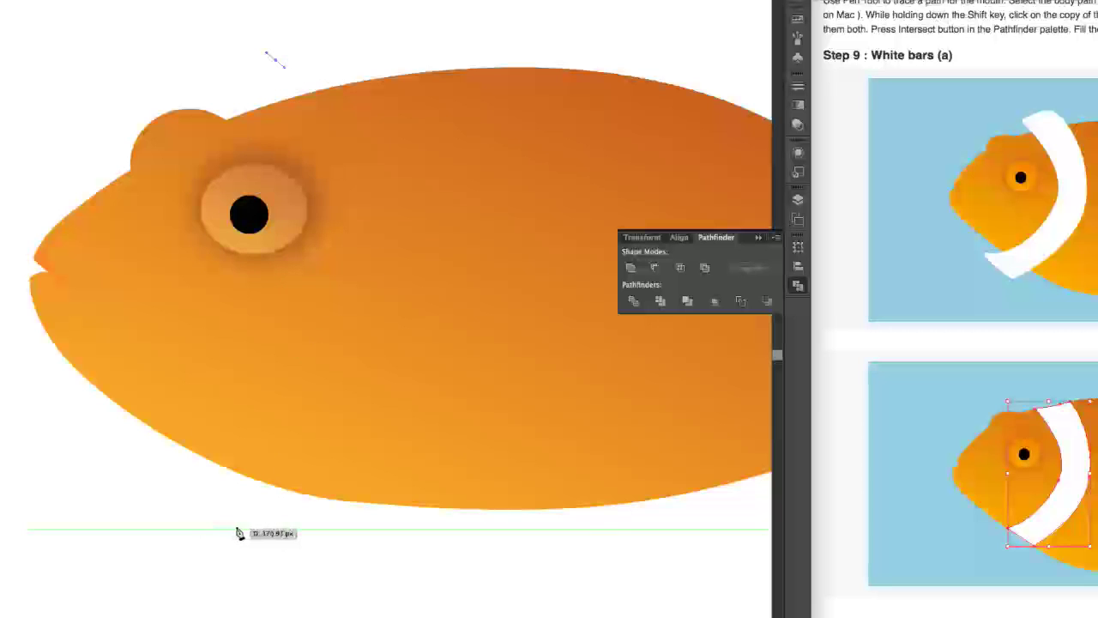
left_click_drag(201, 515, 8, 609)
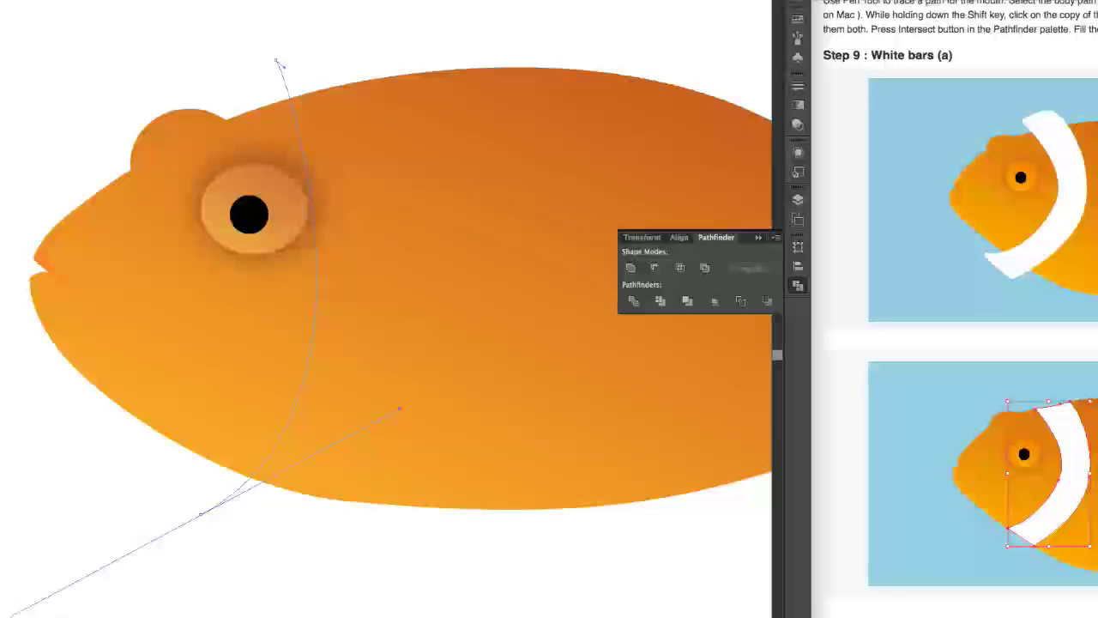
left_click_drag(4, 615, 10, 595)
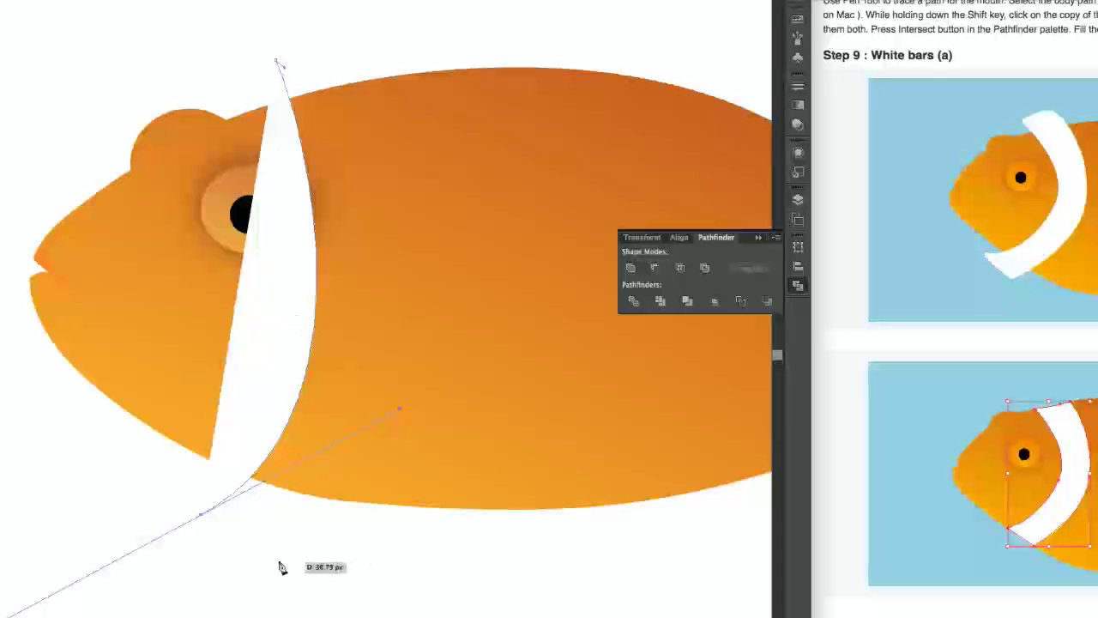
left_click_drag(291, 569, 317, 577)
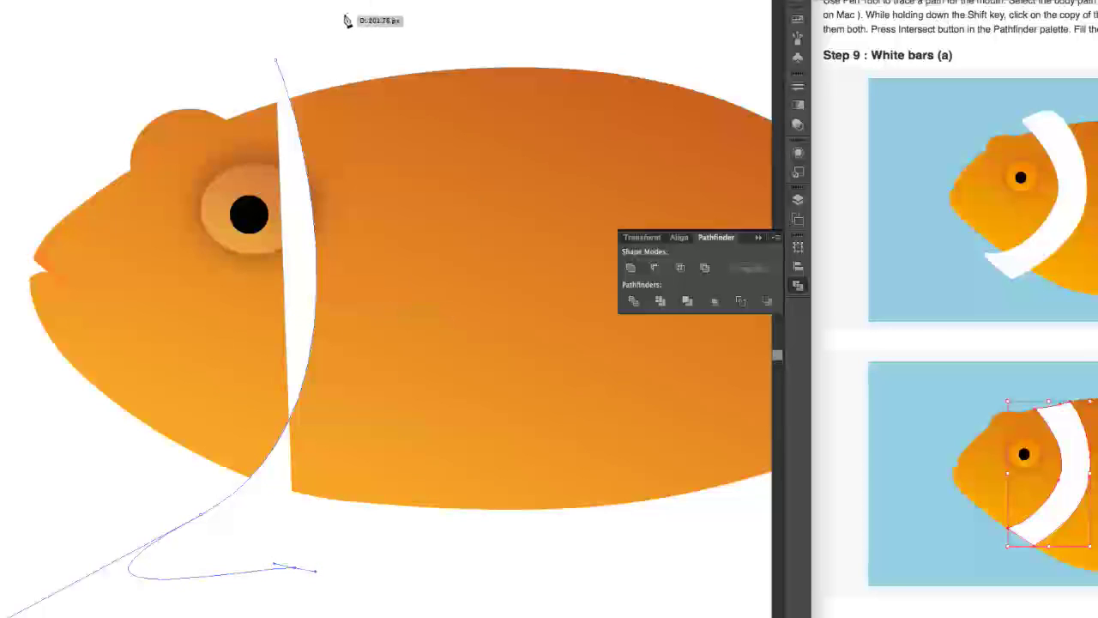
left_click_drag(346, 12, 280, 30)
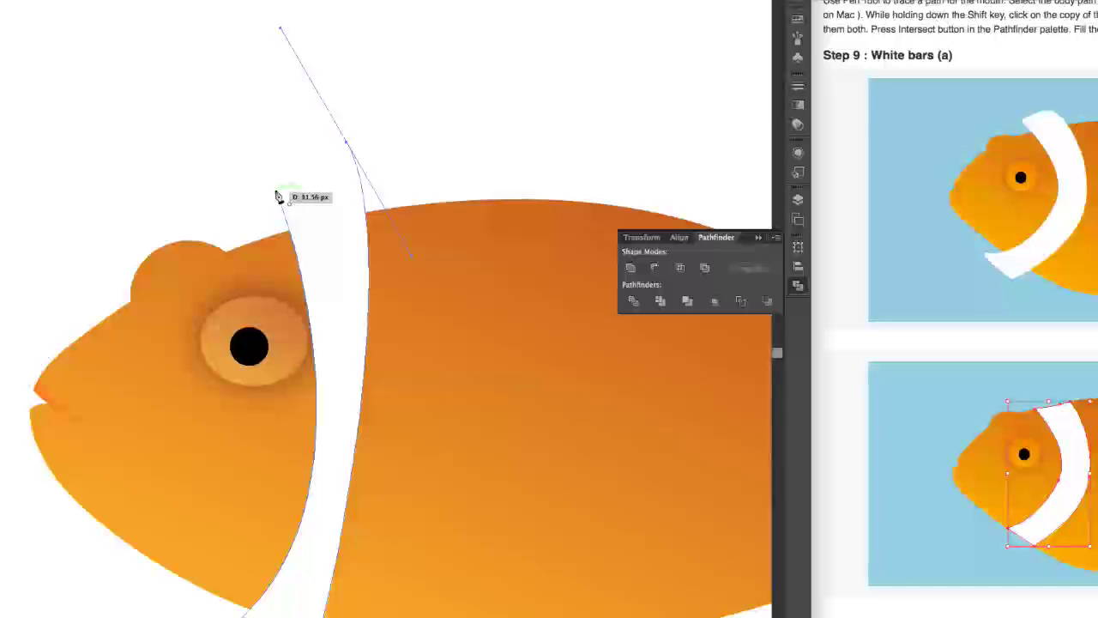
left_click(278, 196)
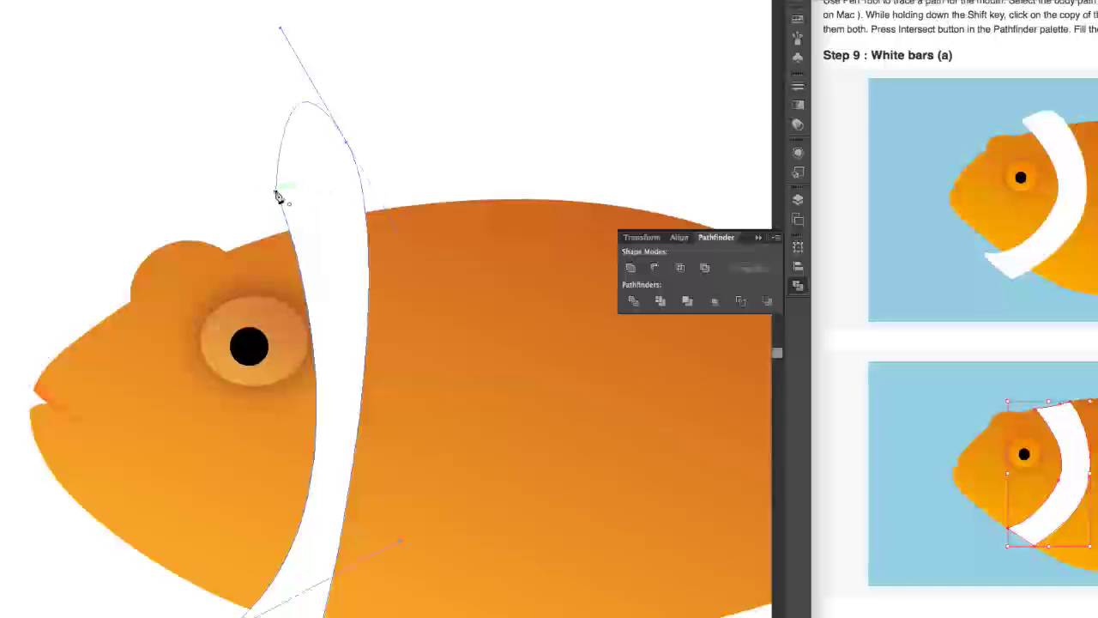
- Reshape the handles of the bar's two upper anchors to straighten its upper end and bow both sides toward the tail
left_click_drag(281, 35, 332, 149)
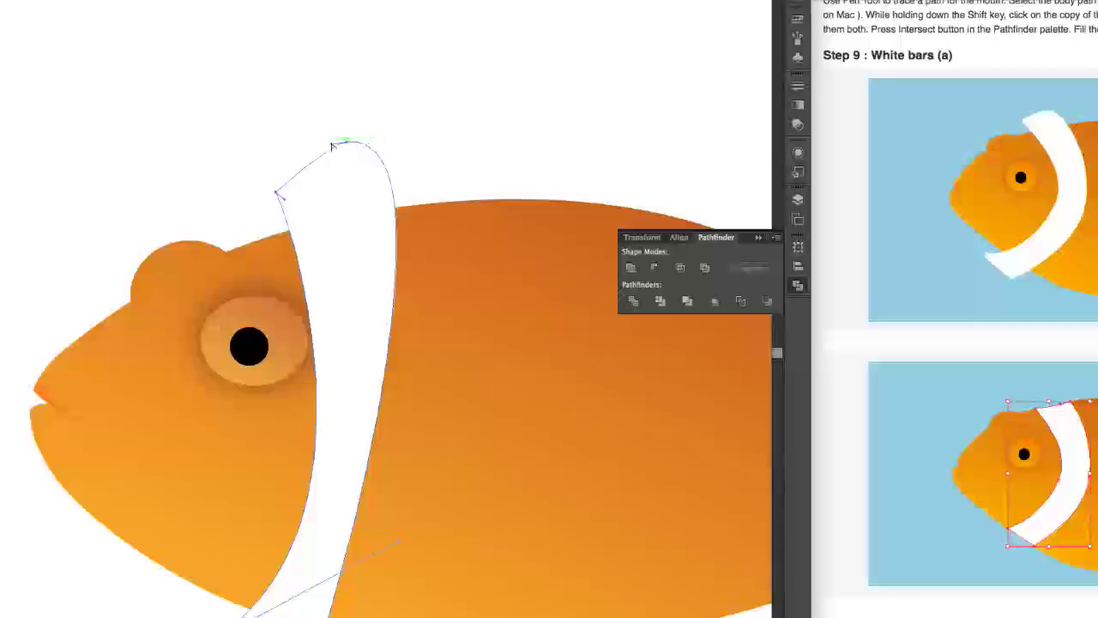
mouse_move(331, 148)
left_mouse_down()
mouse_move(320, 128)
mouse_move(324, 148)
left_mouse_up()
left_click_drag(324, 60, 325, 60)
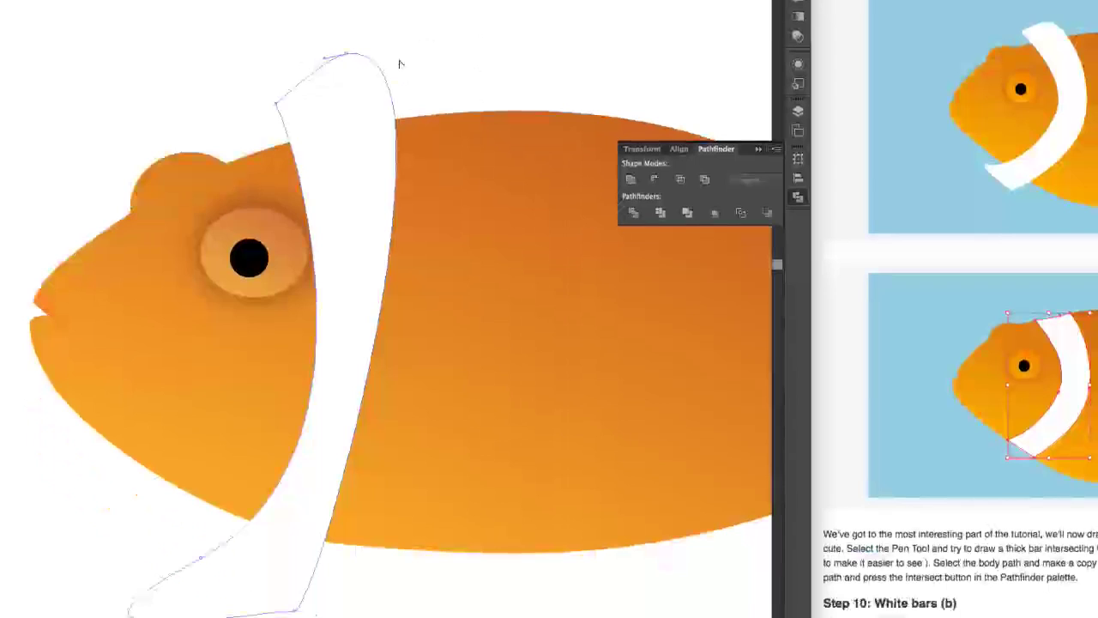
left_click_drag(357, 53, 354, 58)
left_click_drag(477, 39, 592, 307)
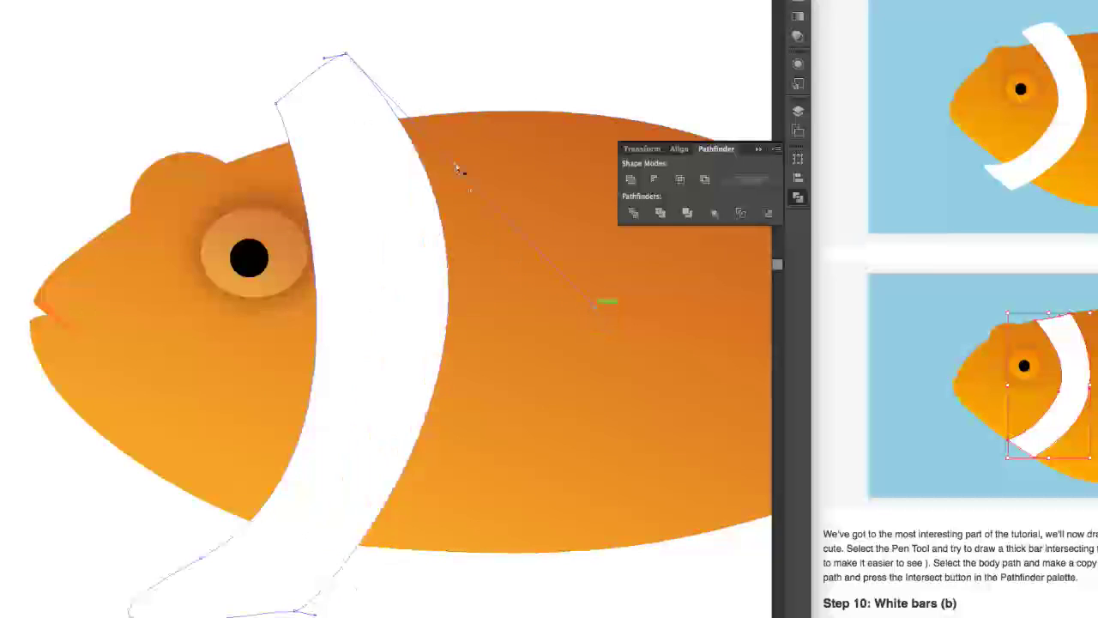
left_click_drag(276, 104, 385, 196)
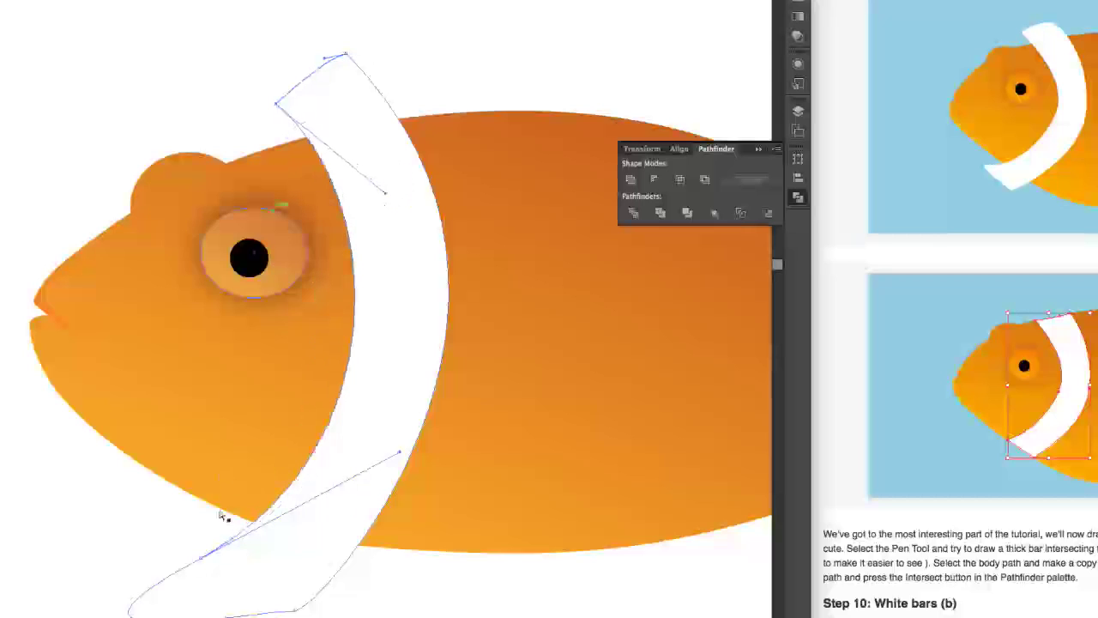
- Swing the outer handle of the bar's lower front anchor inward with Convert Anchor Point to remove the bulge at the lower end
left_click_drag(200, 560, 203, 563)
left_click_drag(133, 542, 165, 465)
left_click_drag(34, 581, 32, 586)
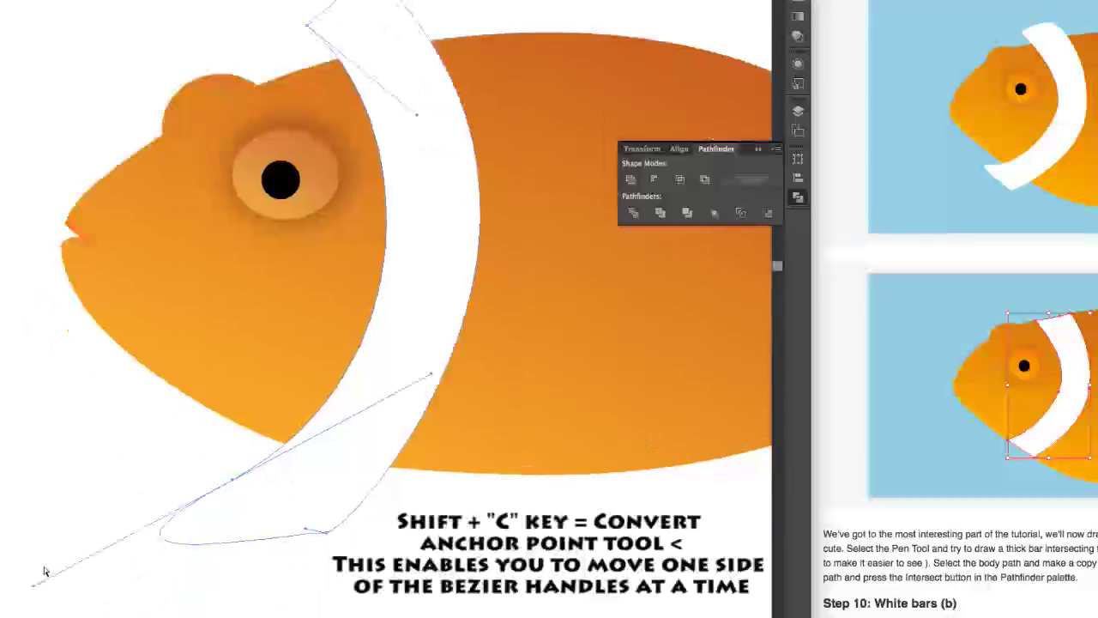
left_click_drag(31, 590, 299, 537)
left_click(359, 421)
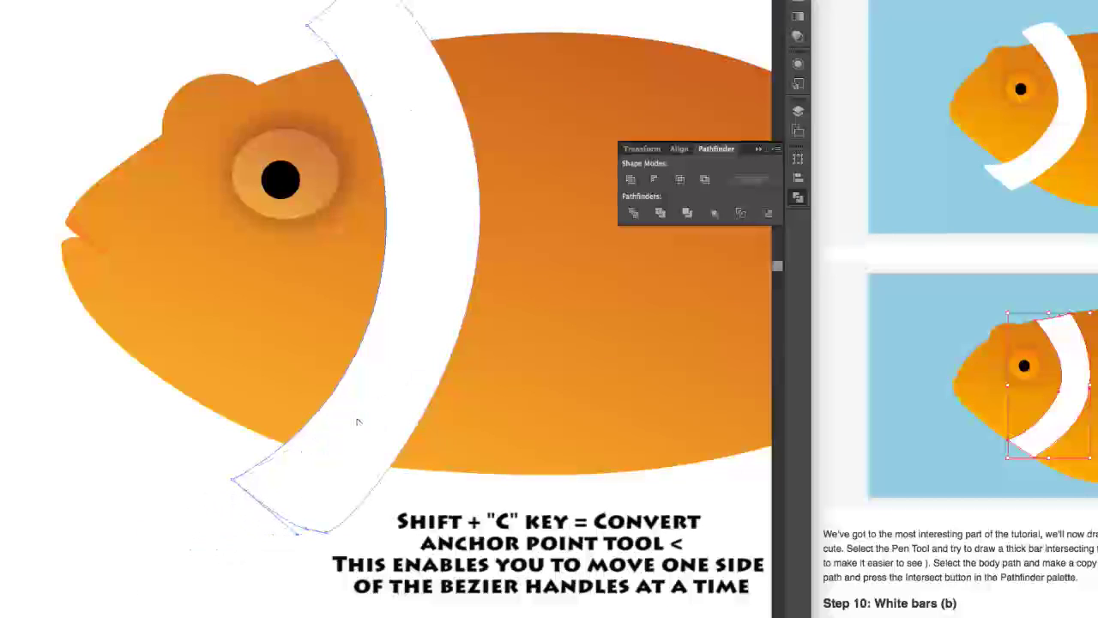
- Reposition the bar's two lower anchors and adjust the handles along its front edge to smooth the curve
left_click_drag(231, 478, 343, 378)
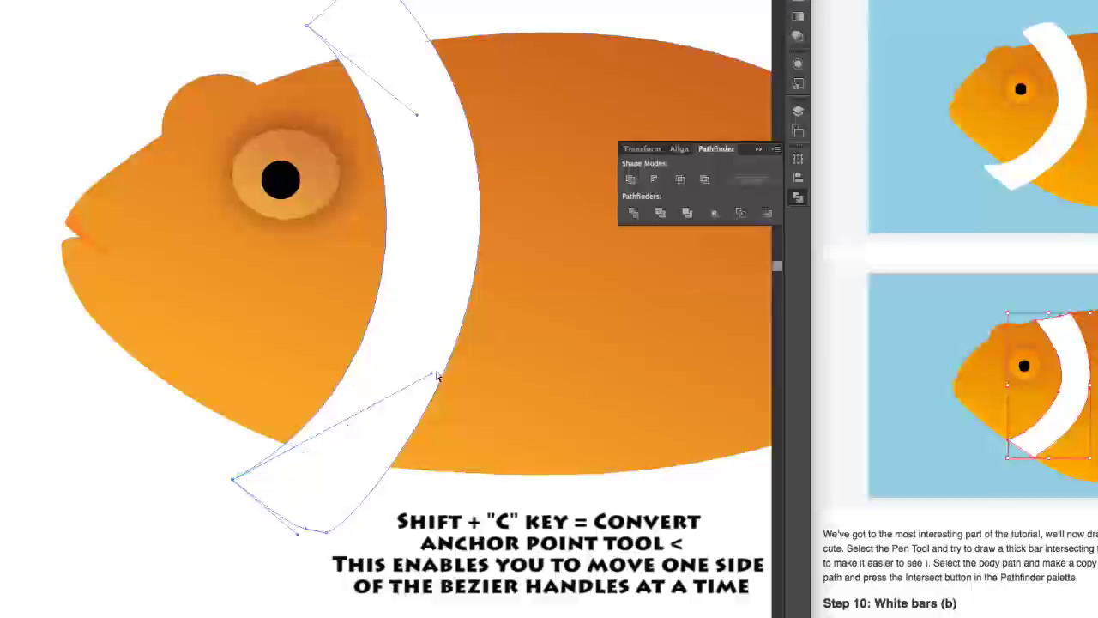
left_click_drag(433, 377, 440, 338)
left_click_drag(327, 536, 361, 518)
left_click_drag(364, 520, 357, 516)
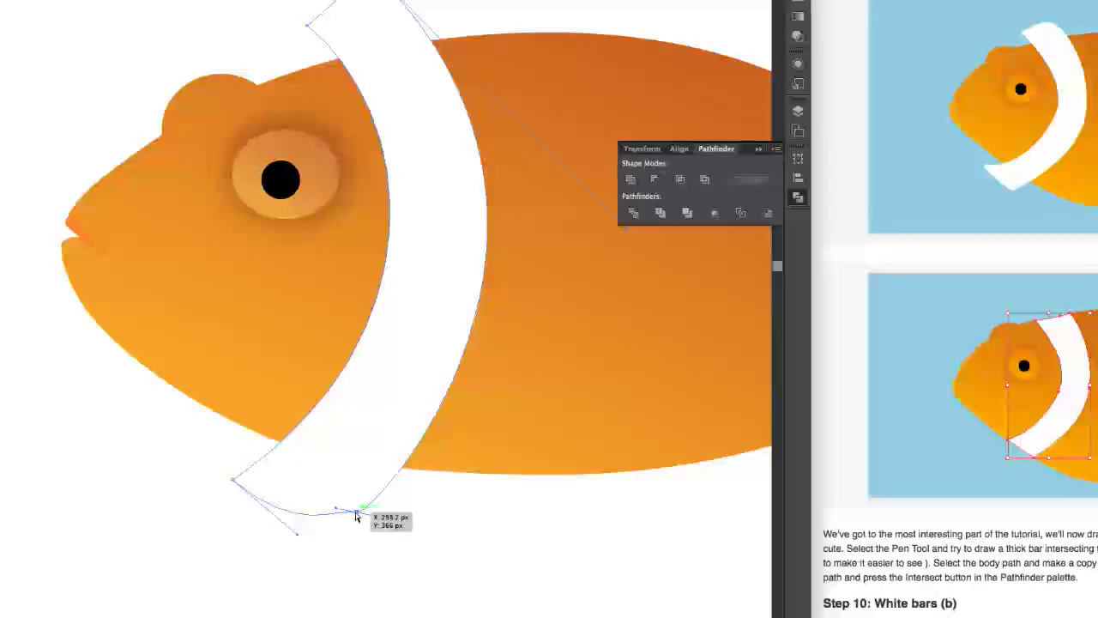
left_click(232, 482)
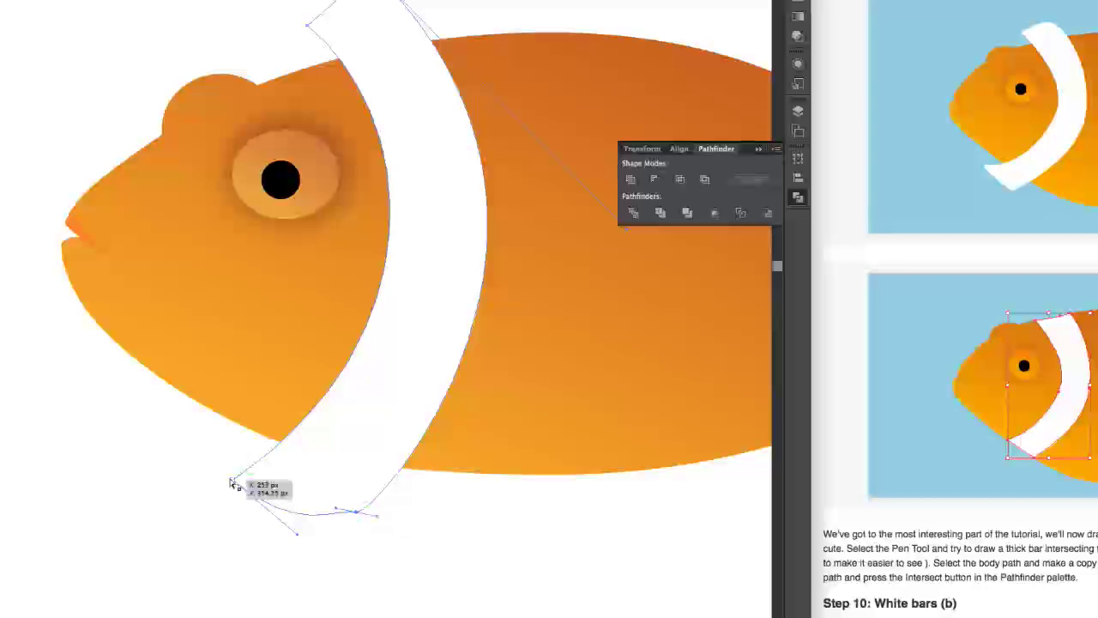
left_click_drag(232, 482, 212, 465)
left_click_drag(417, 114, 432, 114)
- Collapse the Pathfinder panel and extend the upper rear anchor's handle so the bar's rear edge curves further toward the tail
left_click(489, 284, "shift")
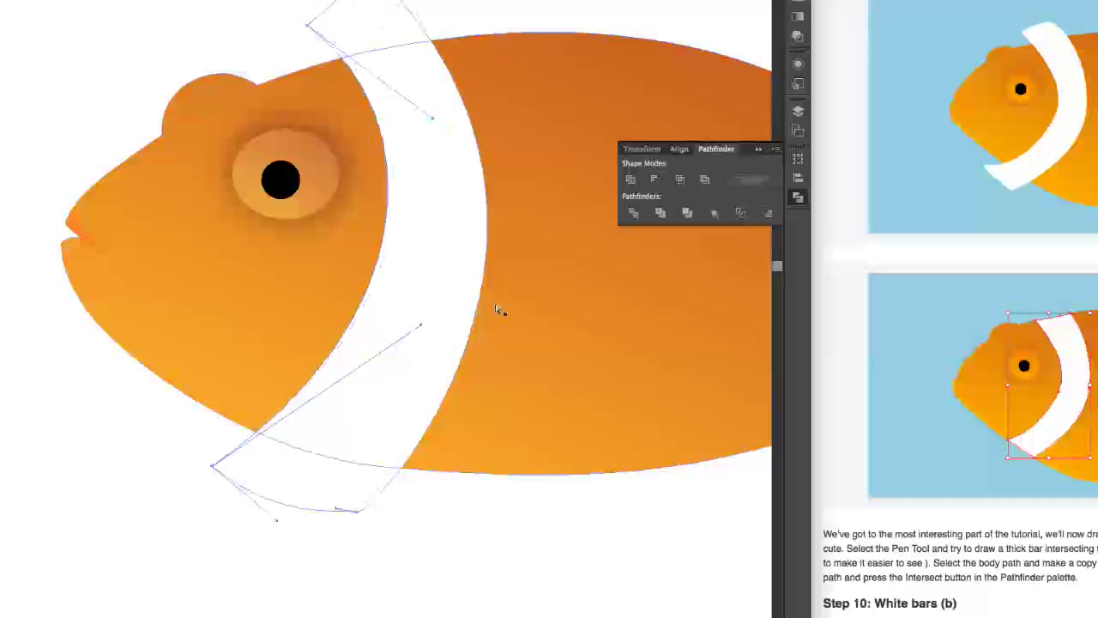
left_click(461, 468, "shift")
left_click(401, 2)
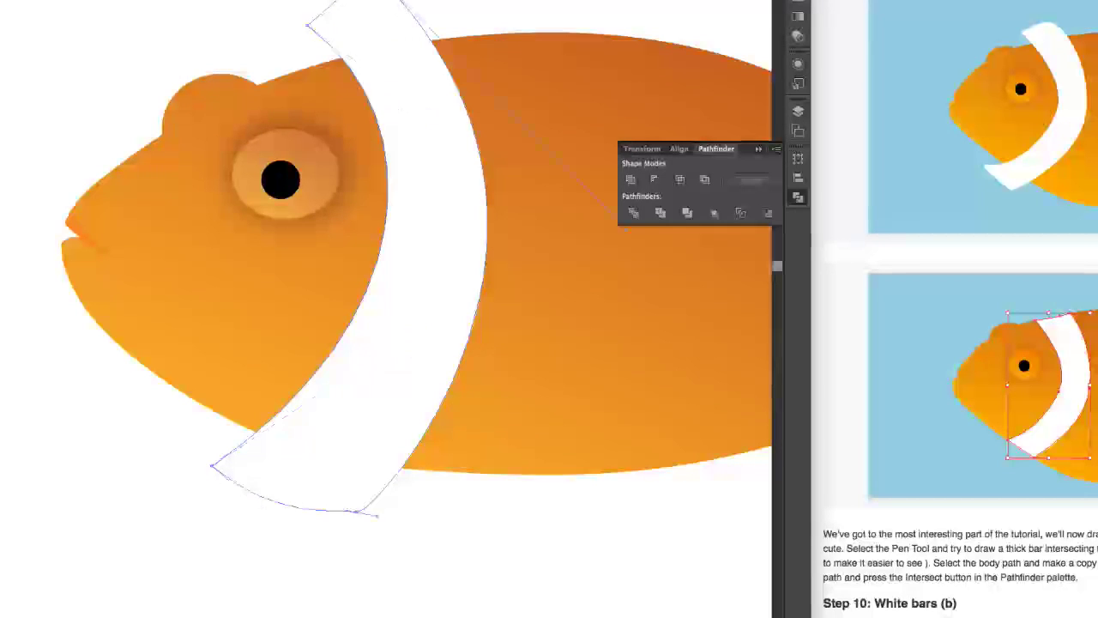
left_click(631, 215)
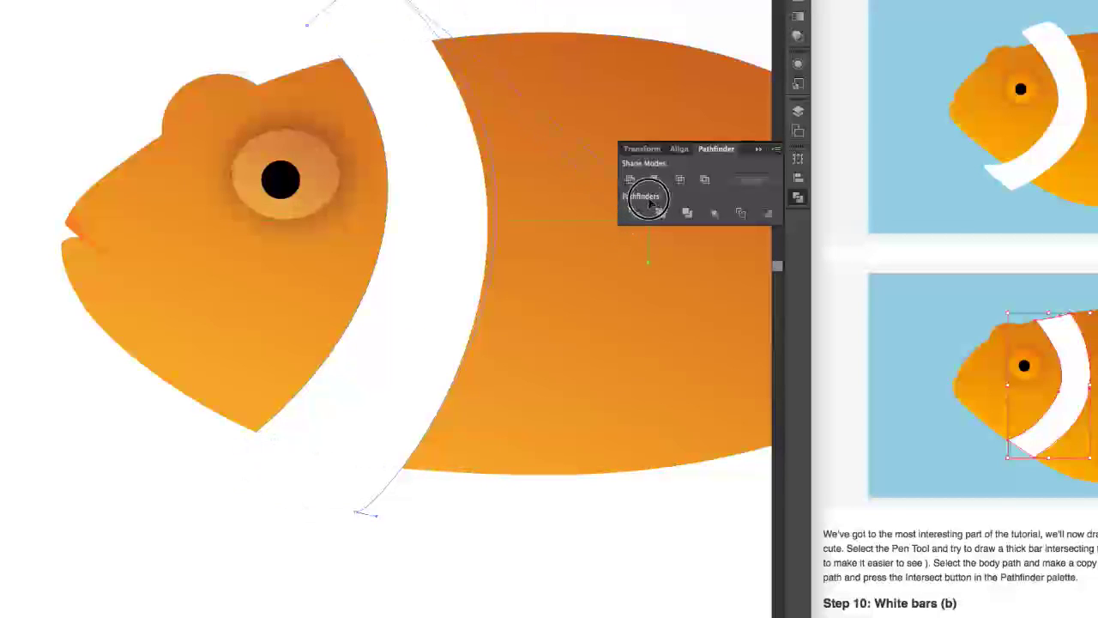
left_click(758, 151)
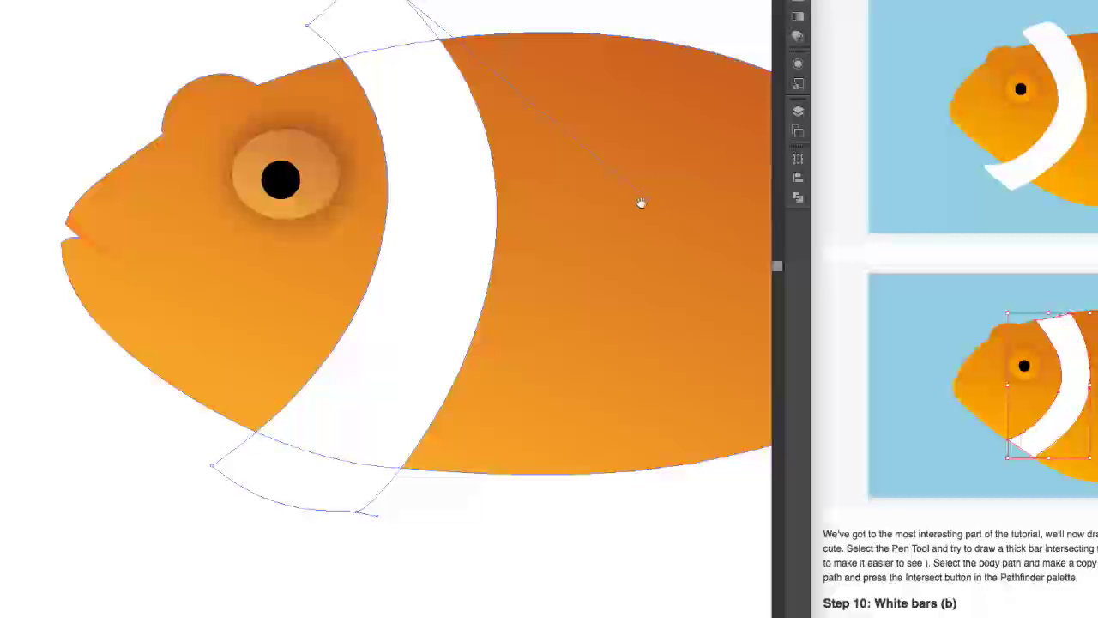
left_click_drag(610, 225, 557, 198)
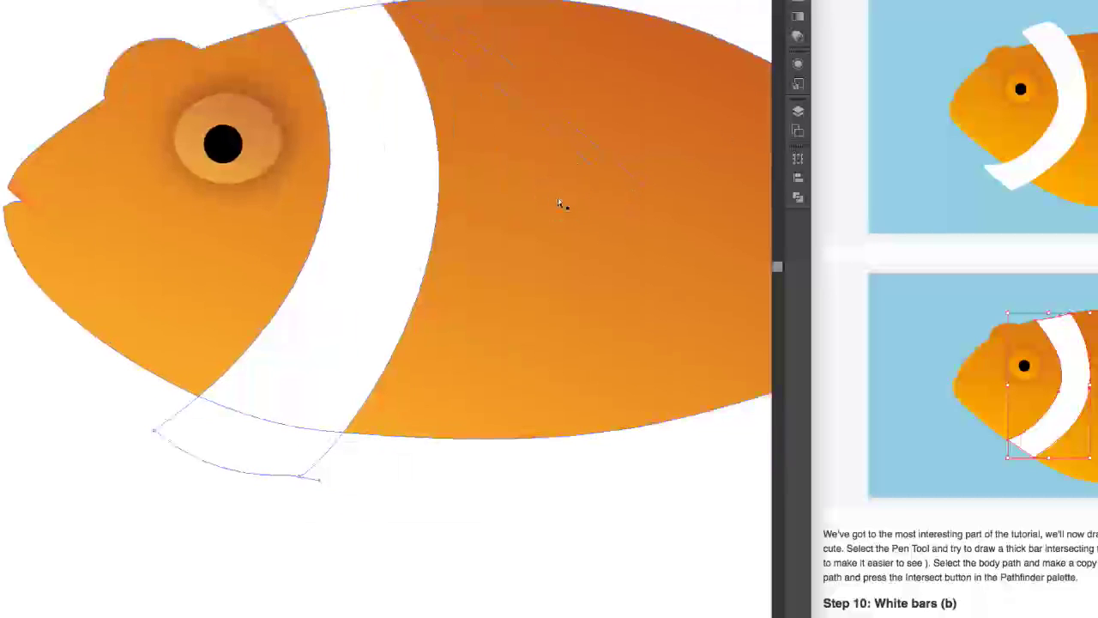
left_click(386, 23)
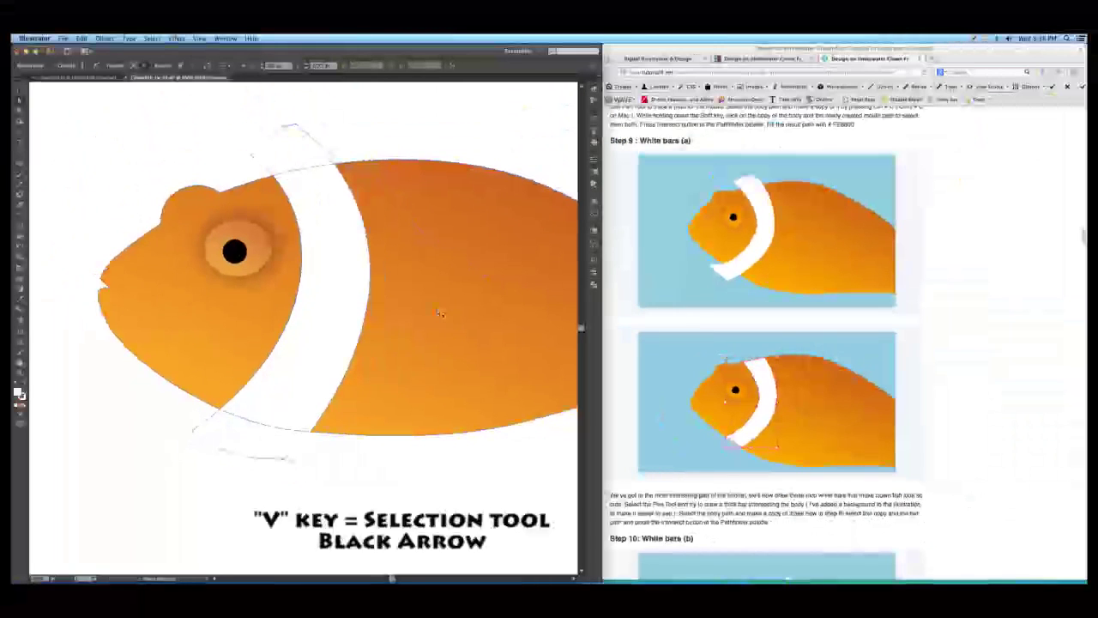
- Copy the orange fish body path and paste the copy in front of the original
left_click(439, 313)
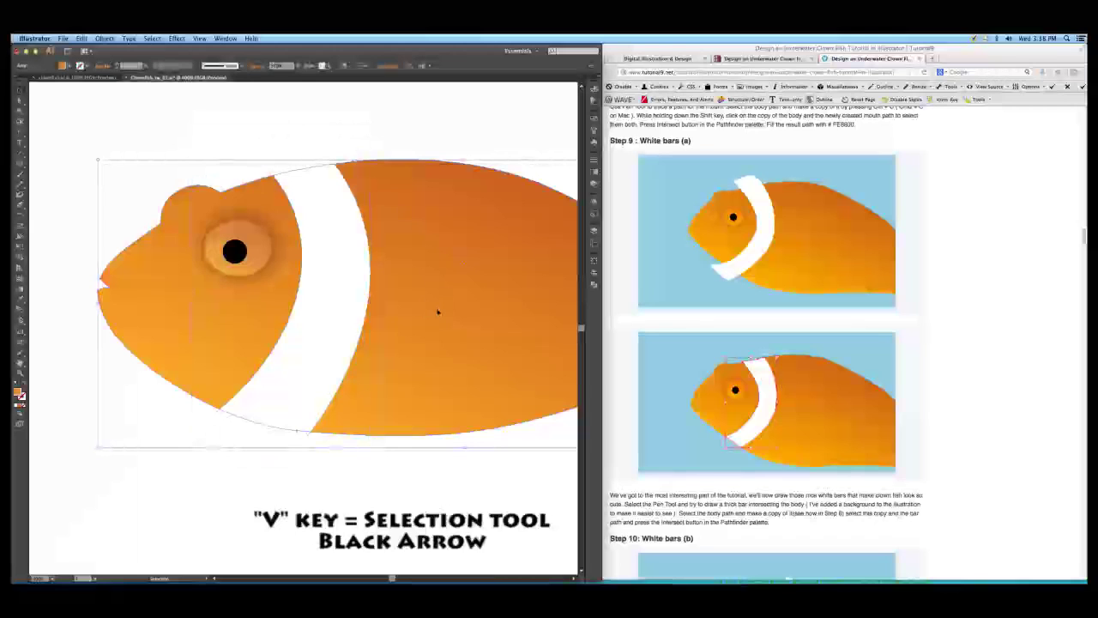
key("v")
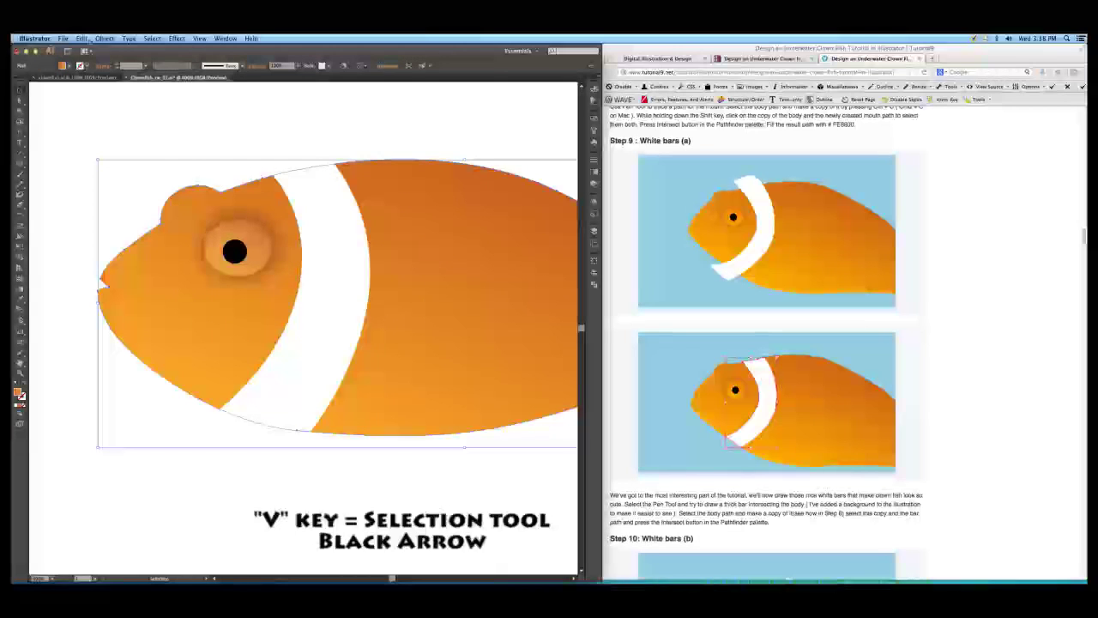
left_click(82, 38)
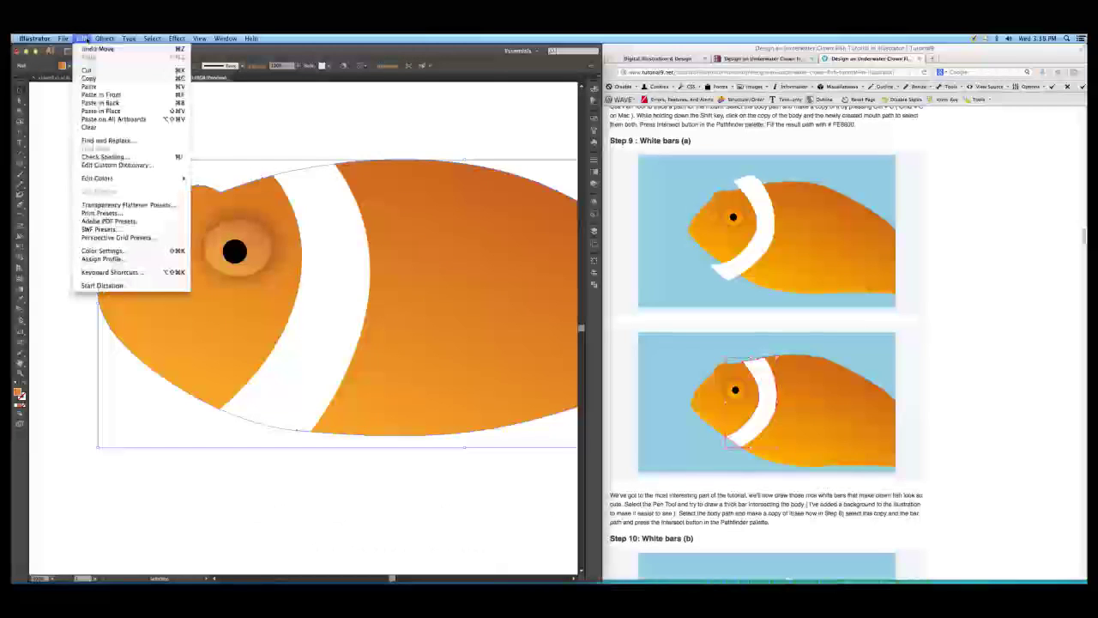
left_click(89, 78)
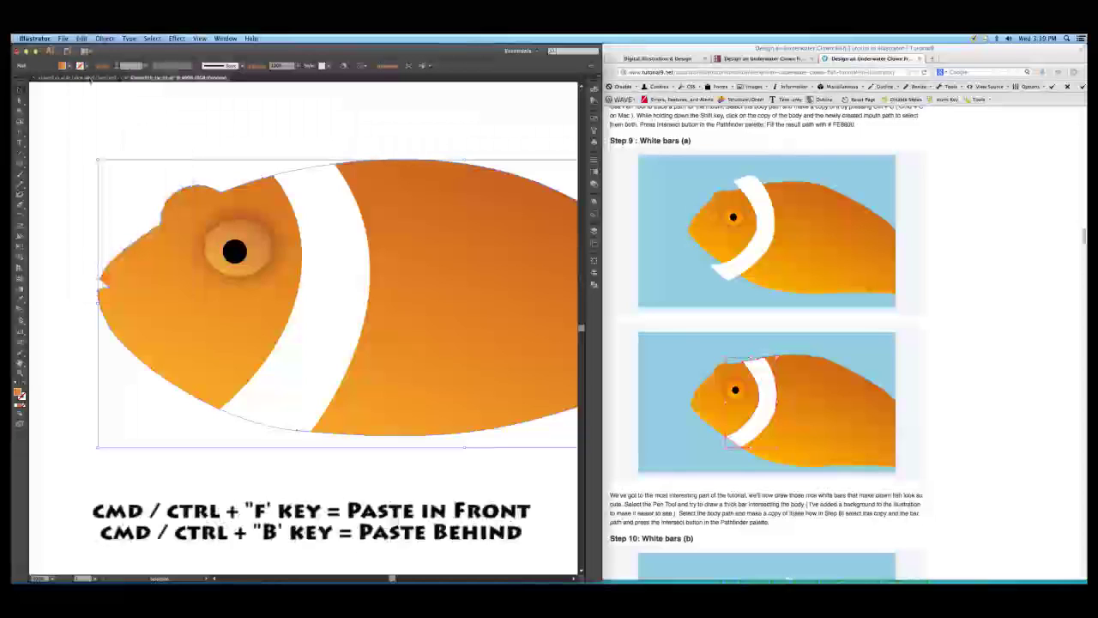
key("super+f")
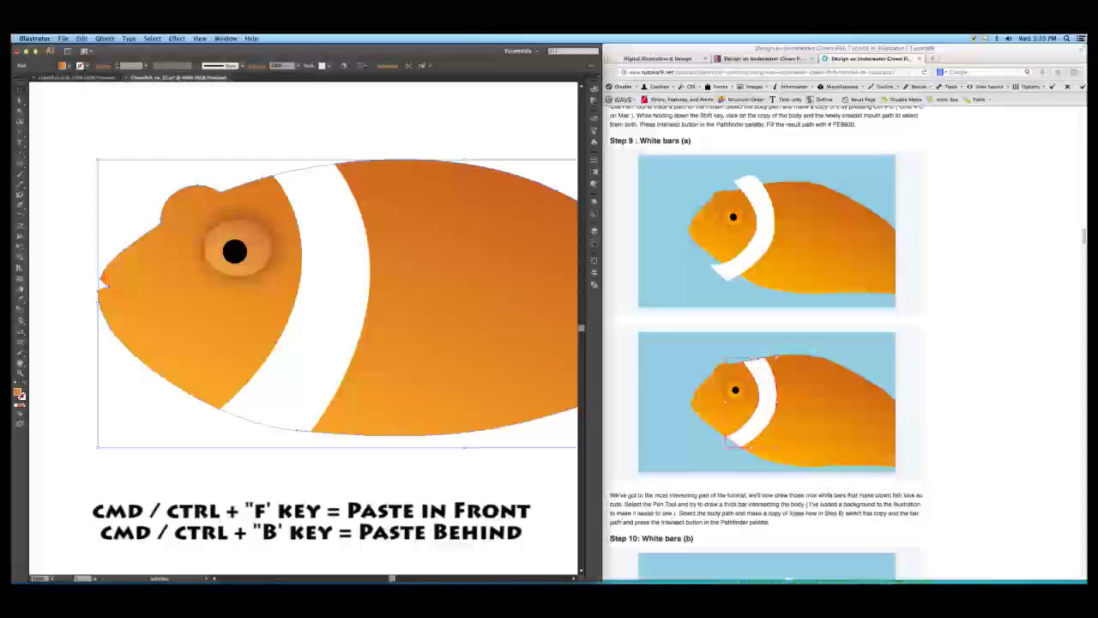
left_click(81, 38)
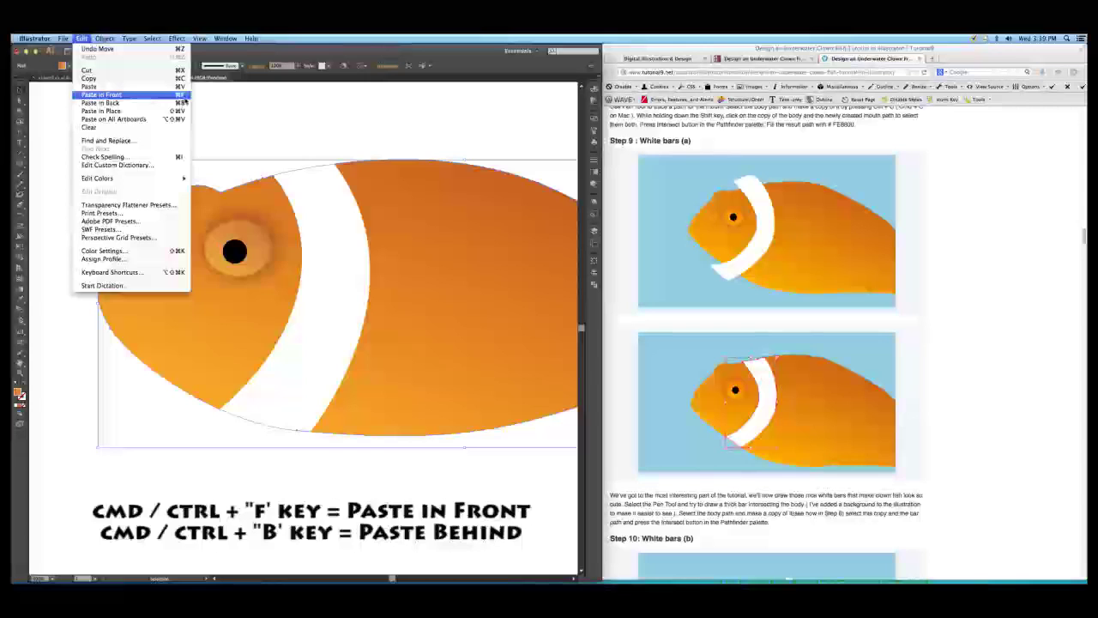
left_click(107, 94)
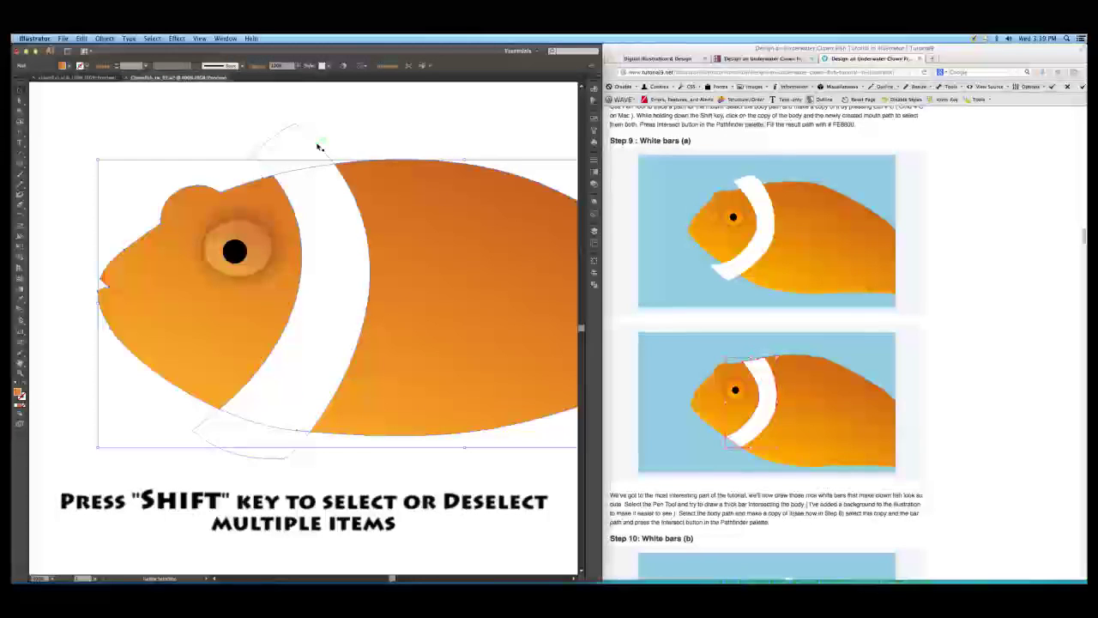
- Add the first white bar to the selected body copy and trim it with the Pathfinder Intersect operation, then deselect it
left_click(317, 146, "shift")
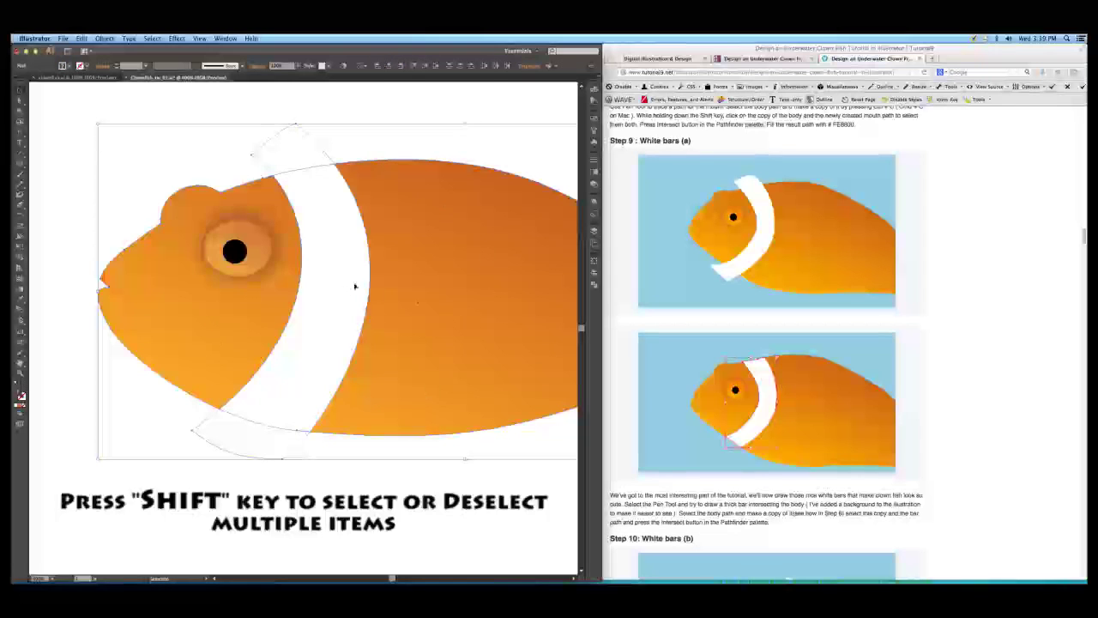
left_click(595, 286)
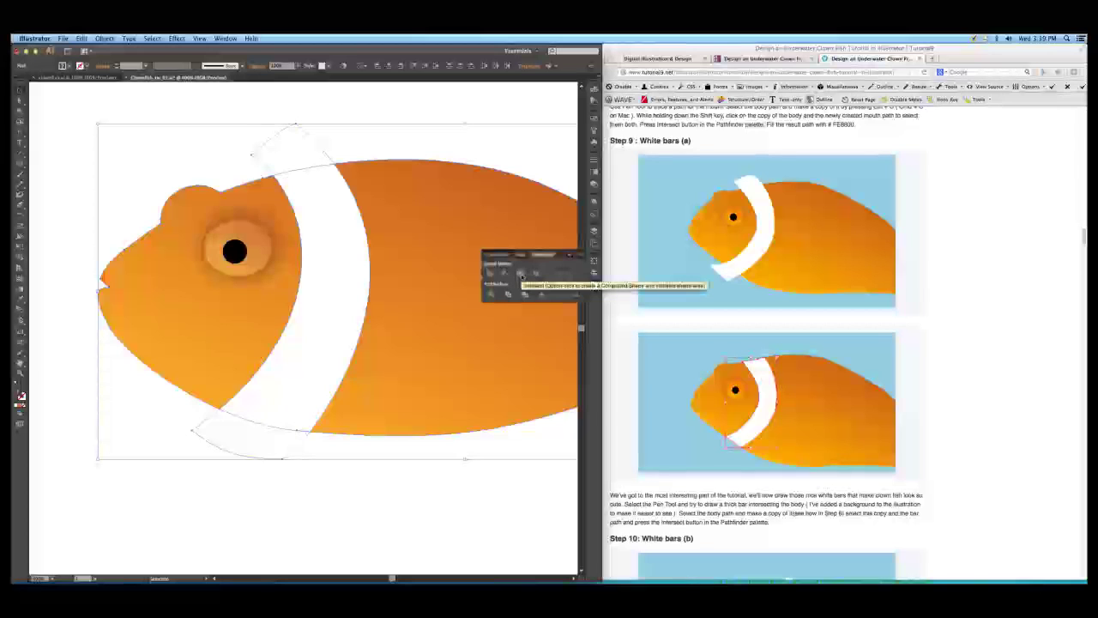
left_click(520, 274)
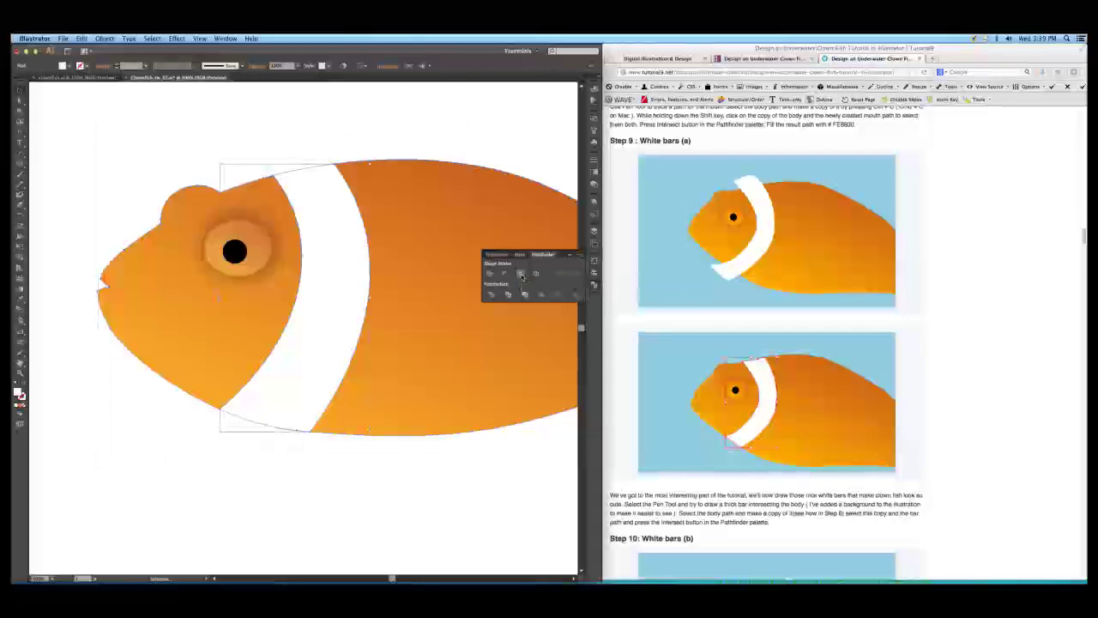
left_click(485, 133)
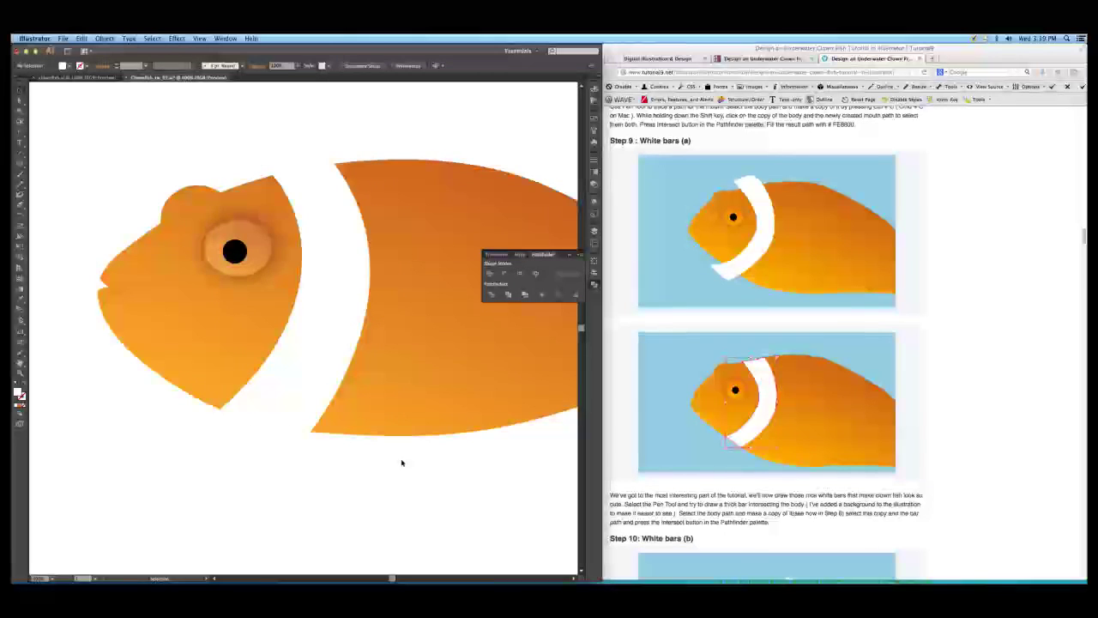
- Bring up tutorial Step 10, then pull the tail bar's upper rear anchor outward and lengthen its handle
scroll(661, 403, "down", 3)
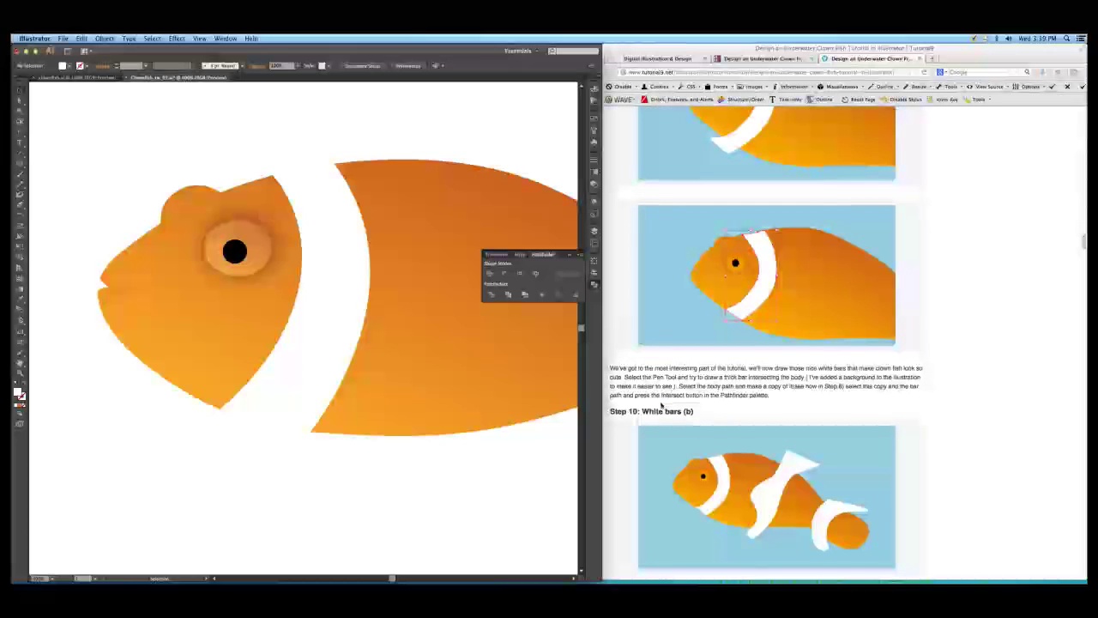
scroll(661, 403, "down", 5)
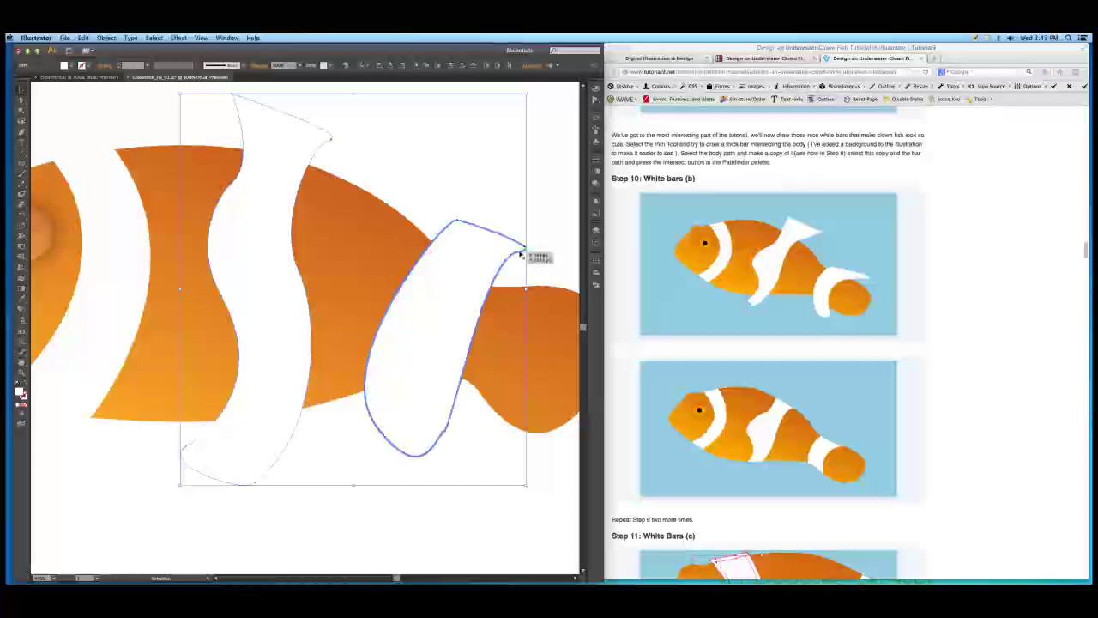
key("a")
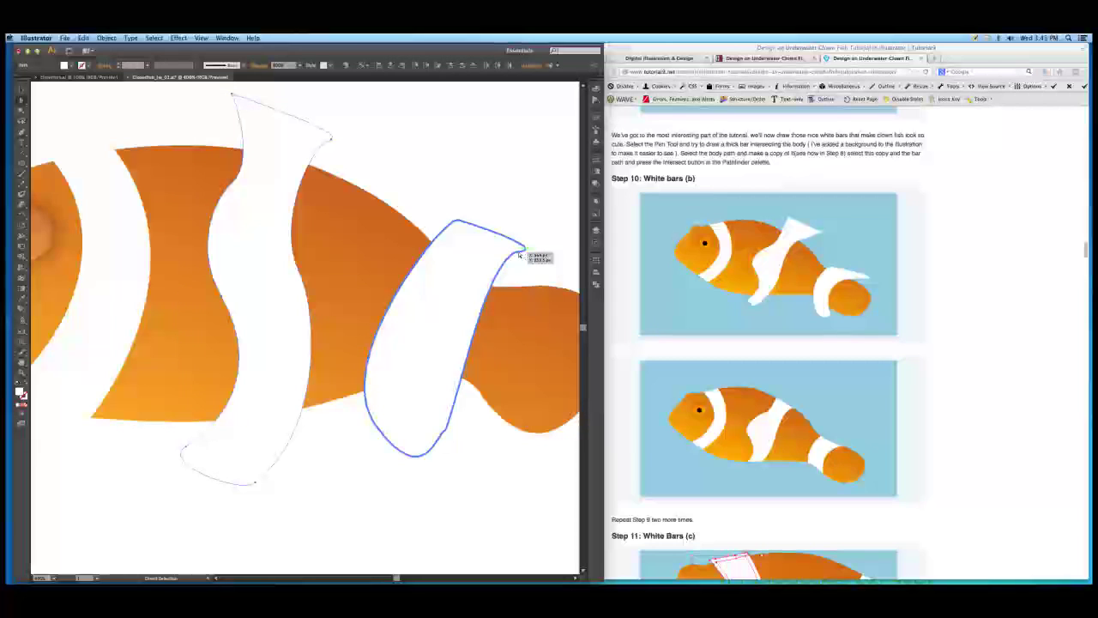
left_click(518, 254)
left_click(487, 257)
left_click_drag(485, 257, 456, 271)
mouse_move(524, 254)
left_mouse_down()
mouse_move(516, 247)
mouse_move(539, 258)
left_mouse_up()
- Reposition the tail bar's lower rear anchor and its handle so the rear edge curves around the tail
mouse_move(452, 433)
left_mouse_down()
mouse_move(429, 395)
mouse_move(443, 399)
mouse_move(446, 433)
mouse_move(464, 417)
left_mouse_up()
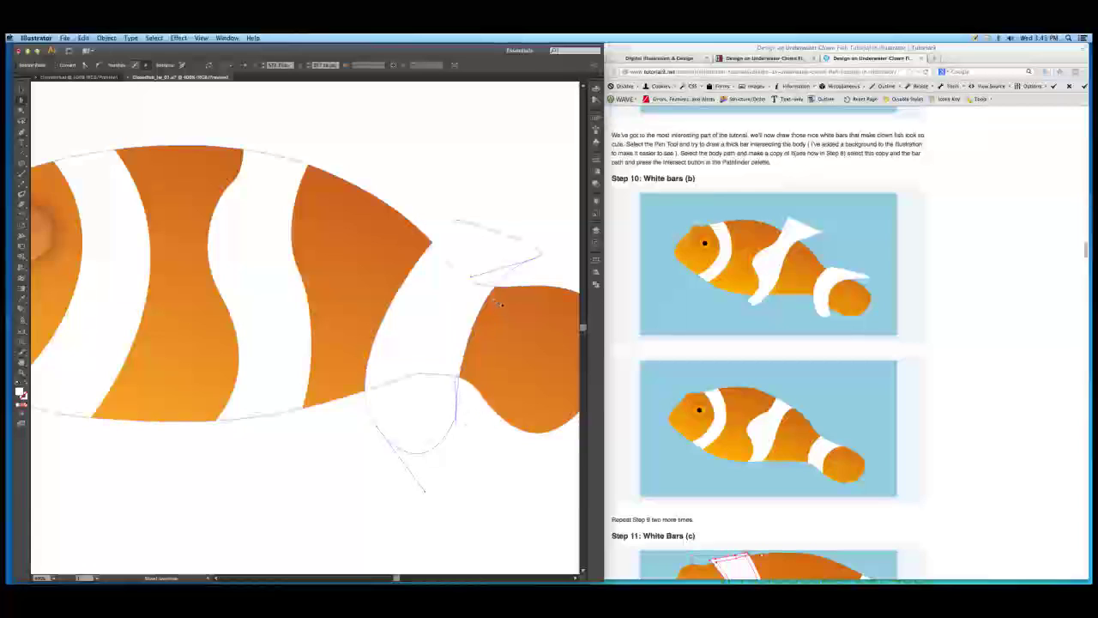
left_click_drag(456, 385, 427, 373)
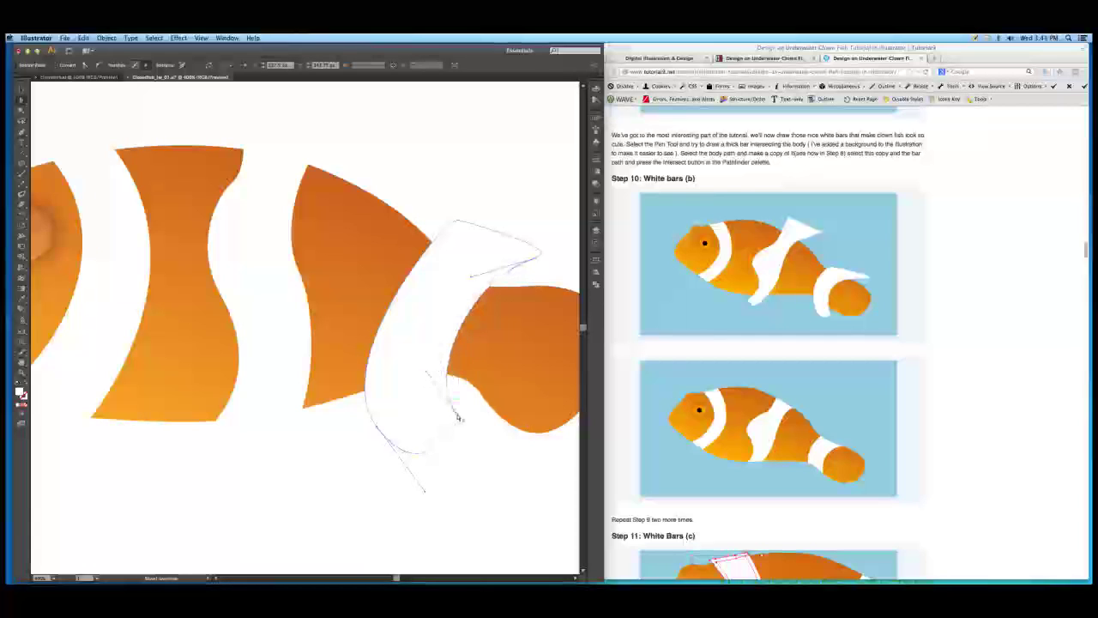
left_click_drag(455, 416, 466, 409)
- Shift the tail bar's lower front anchor toward the tail and reshape its upper front anchor to curve the front edge
left_click(368, 413)
left_click_drag(378, 431, 377, 431)
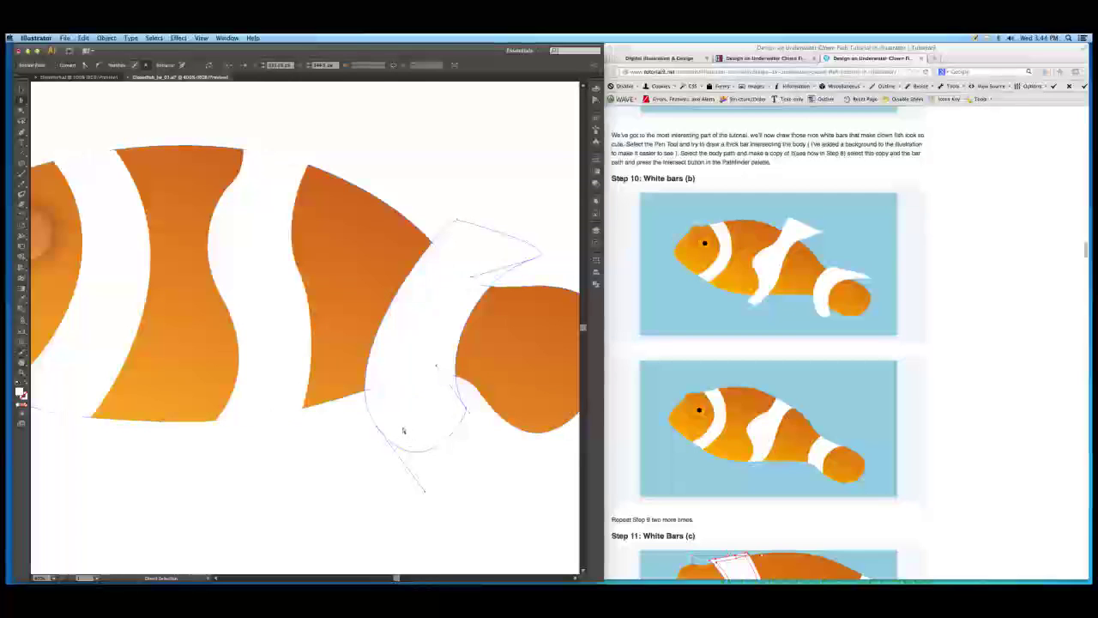
left_click_drag(379, 433, 393, 427)
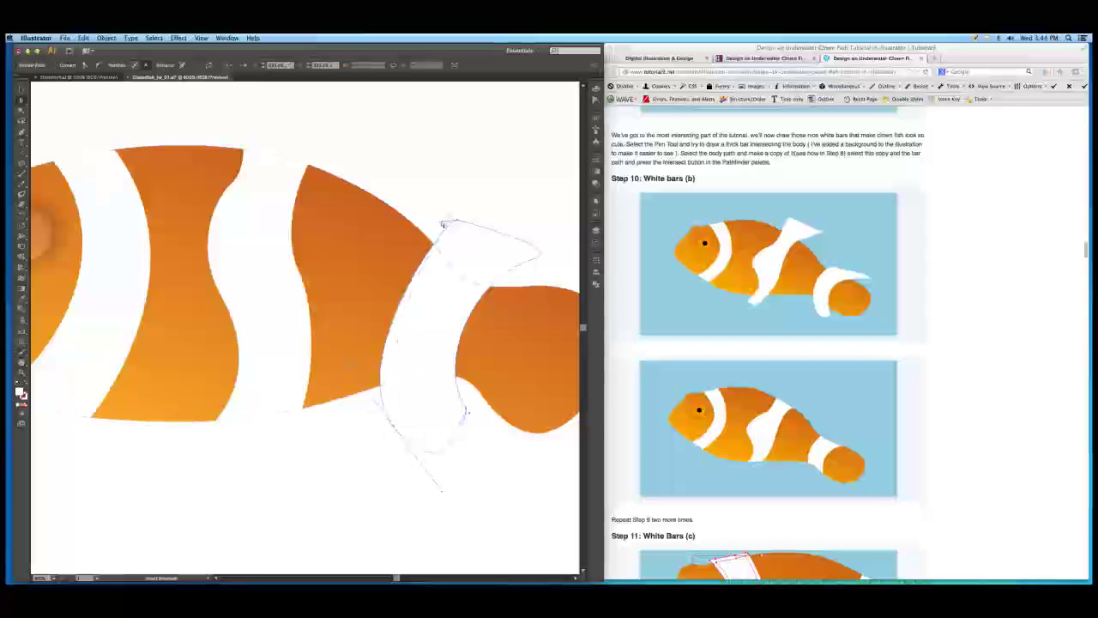
mouse_move(441, 223)
left_mouse_down()
mouse_move(411, 222)
mouse_move(455, 218)
mouse_move(452, 230)
left_mouse_up()
left_click(456, 220)
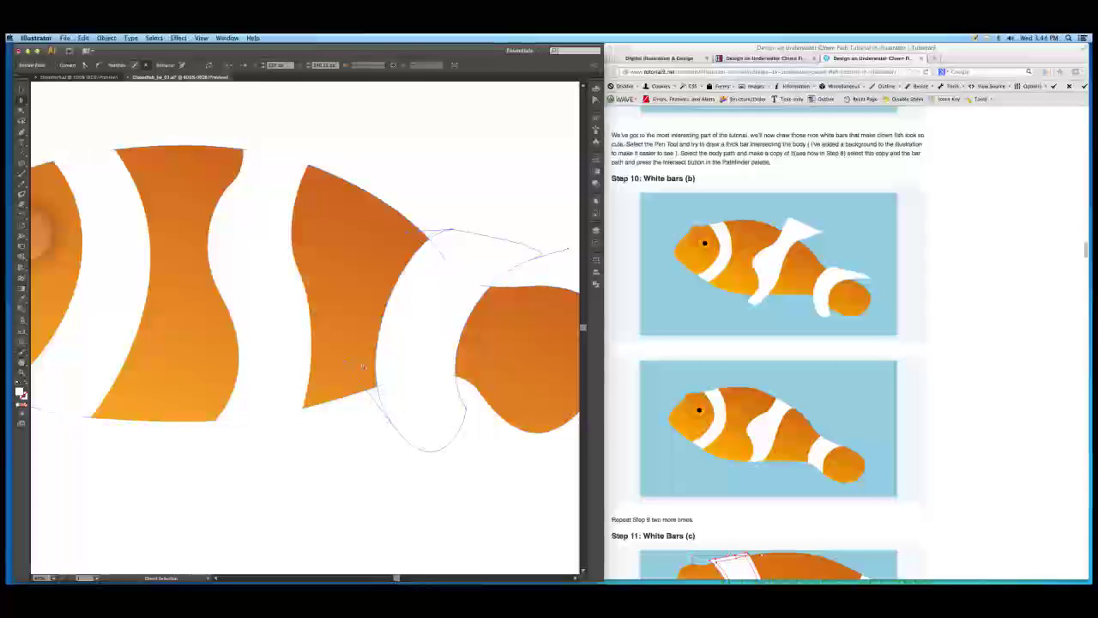
- Adjust the anchor midway along the middle bar's front edge and reshape the curve so its upper half bulges toward the head
left_click(262, 314)
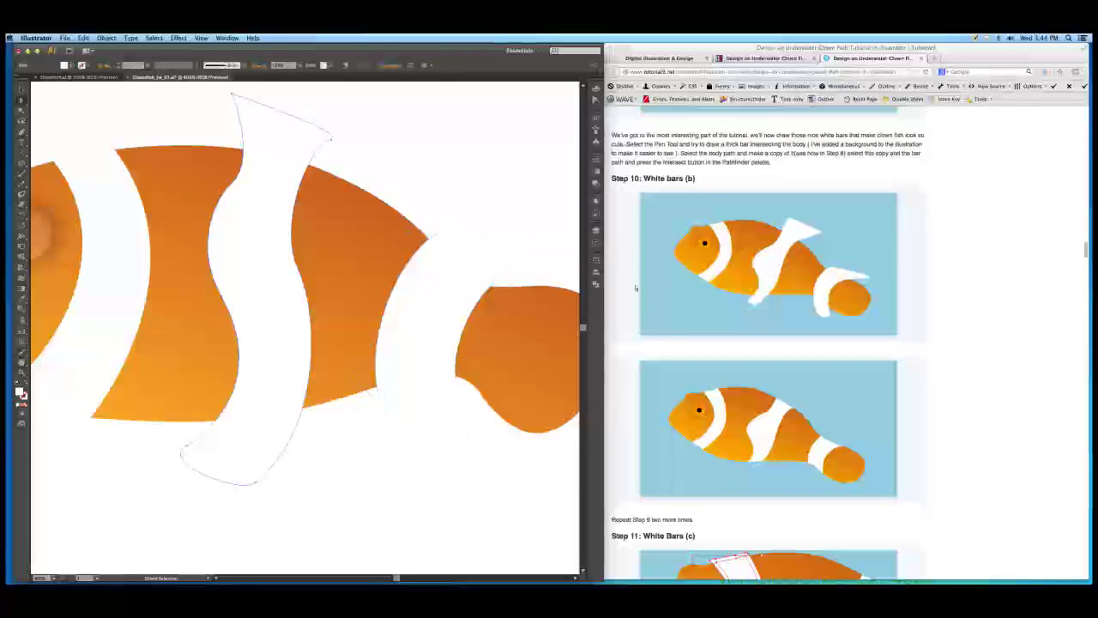
left_click_drag(222, 300, 247, 316)
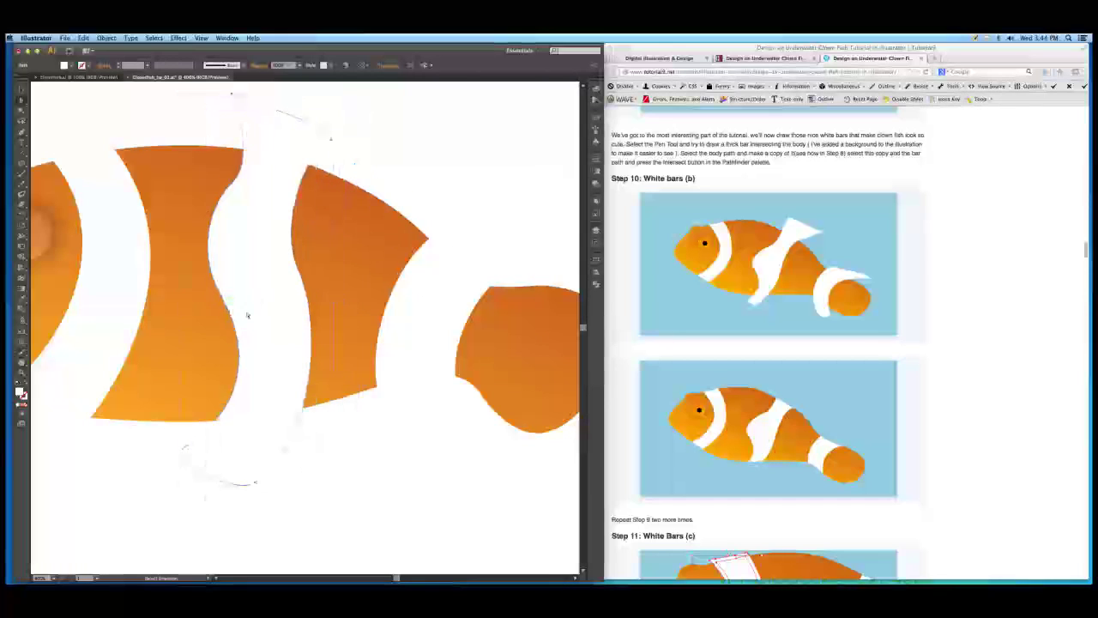
left_click(223, 300)
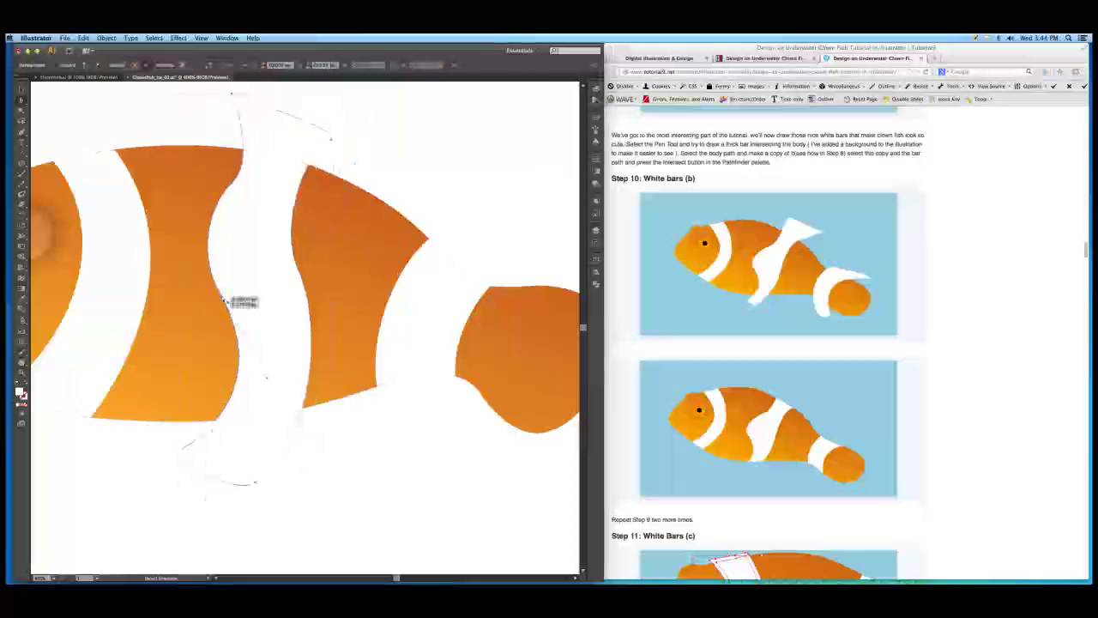
left_click_drag(222, 299, 218, 306)
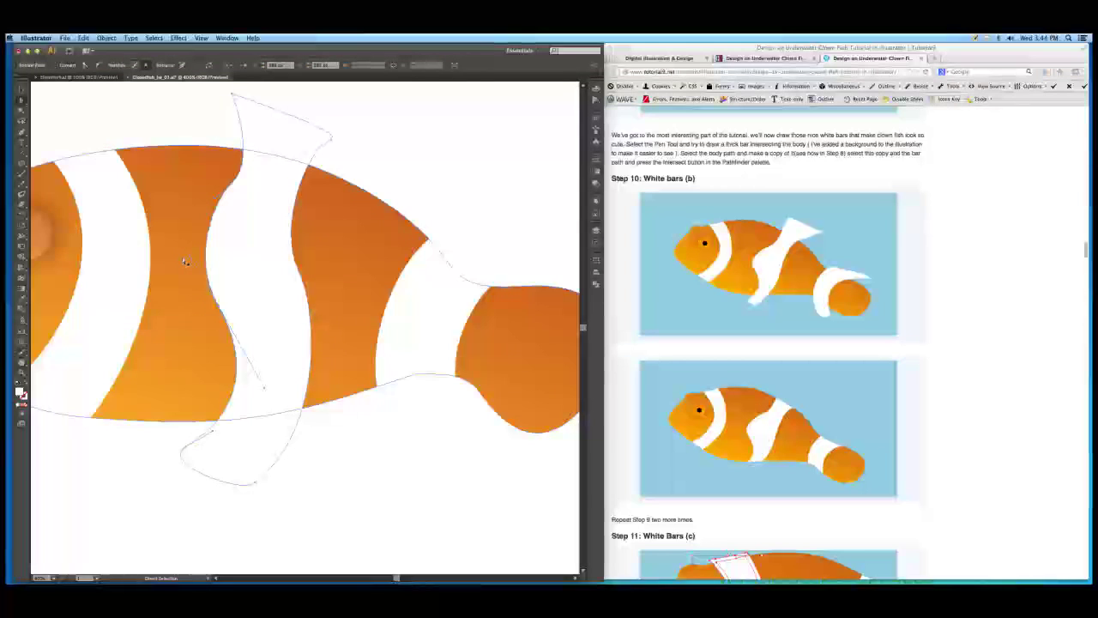
key("shift+c")
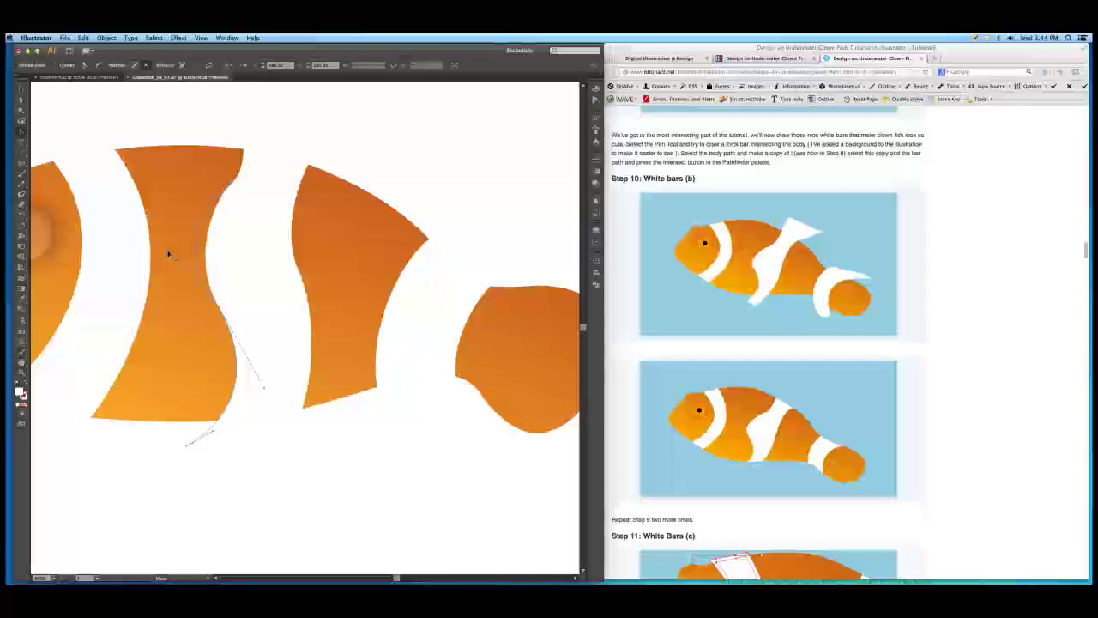
key("super+z")
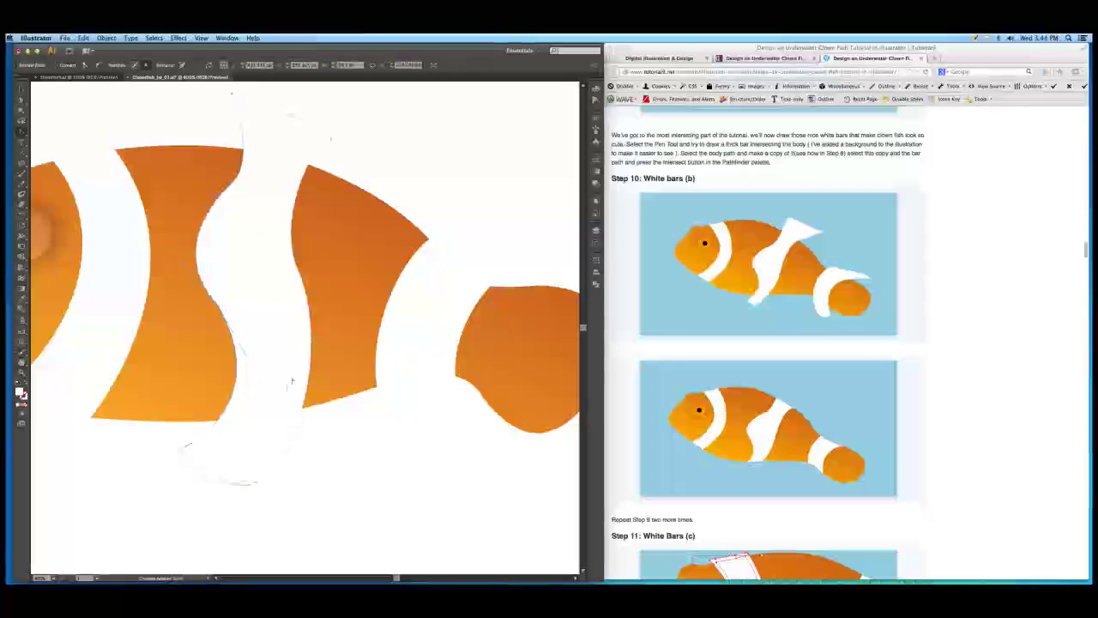
key("shift+c")
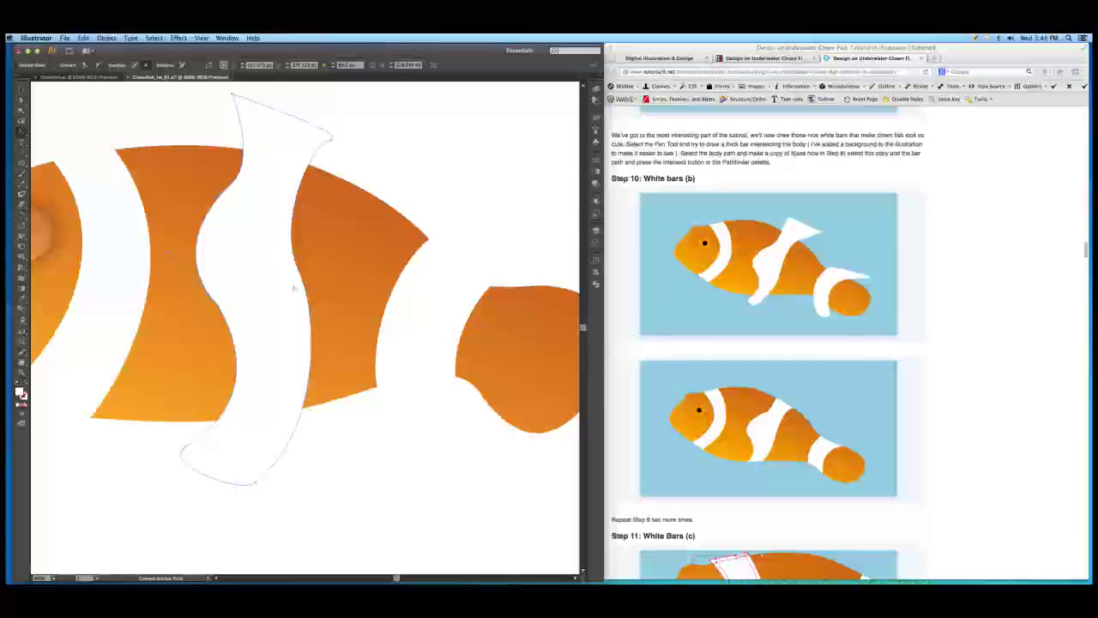
- Select the orange body again and paste a copy of it in front for trimming the middle bar
key("v")
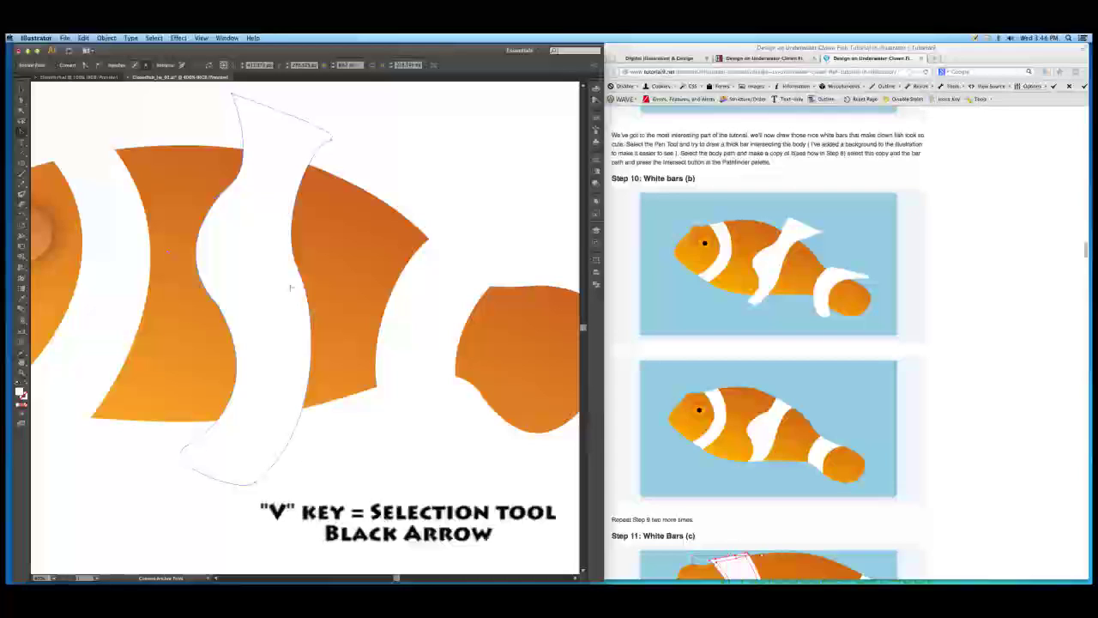
left_click(274, 285)
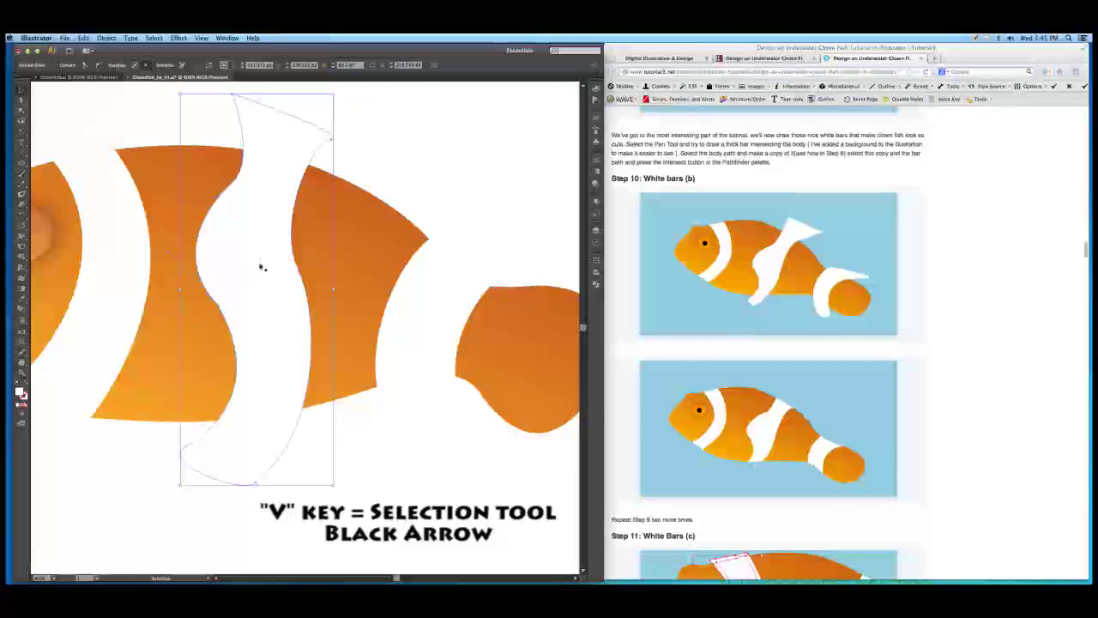
left_click(367, 237)
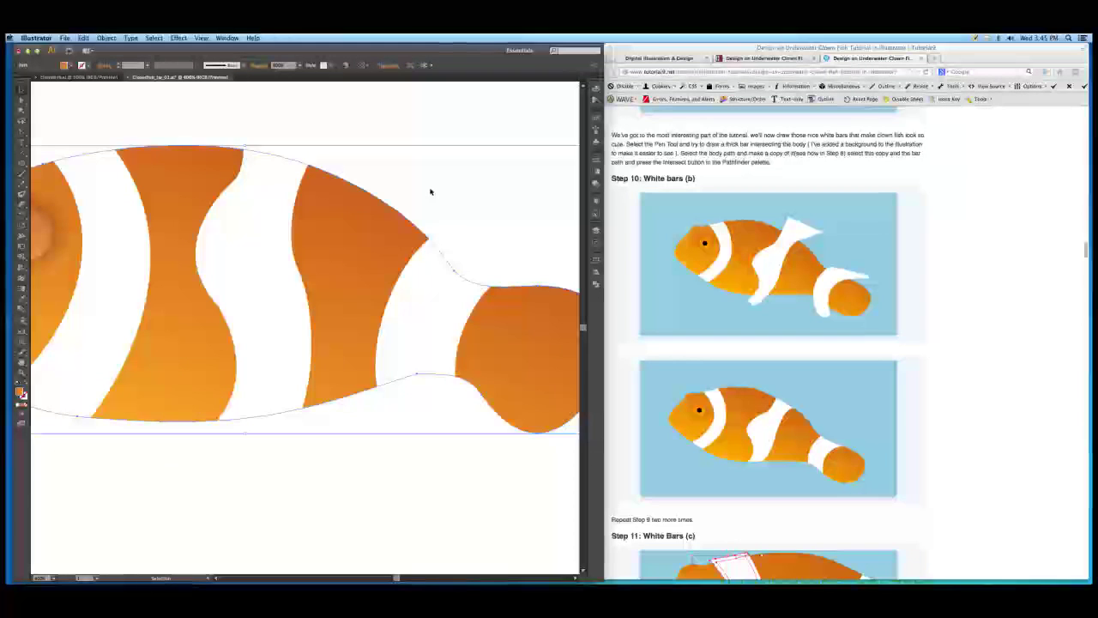
key("a")
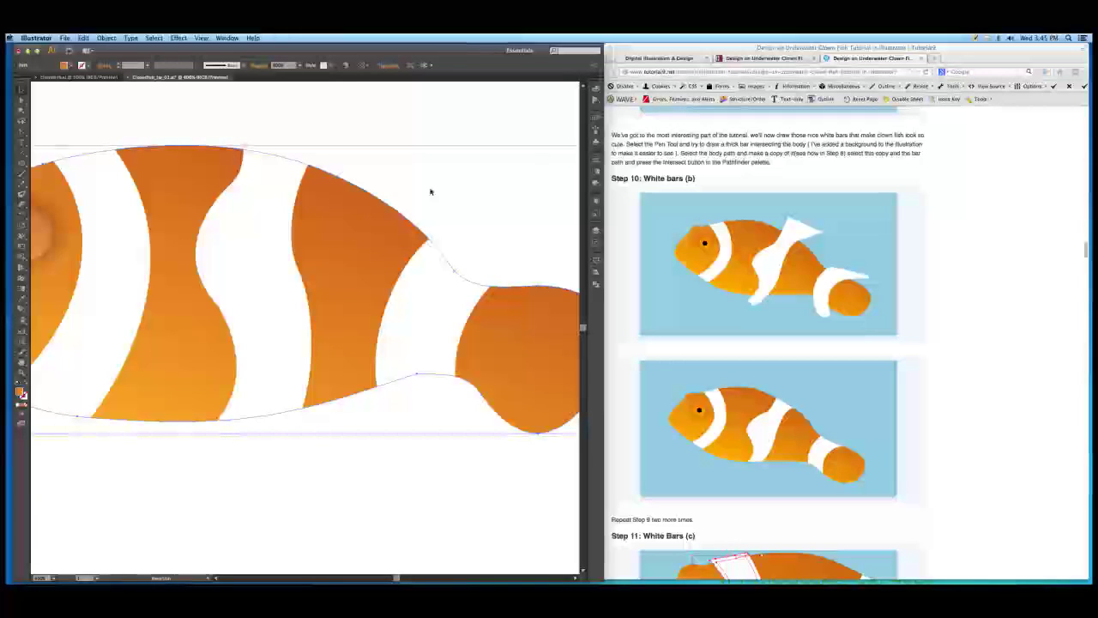
key("super+f")
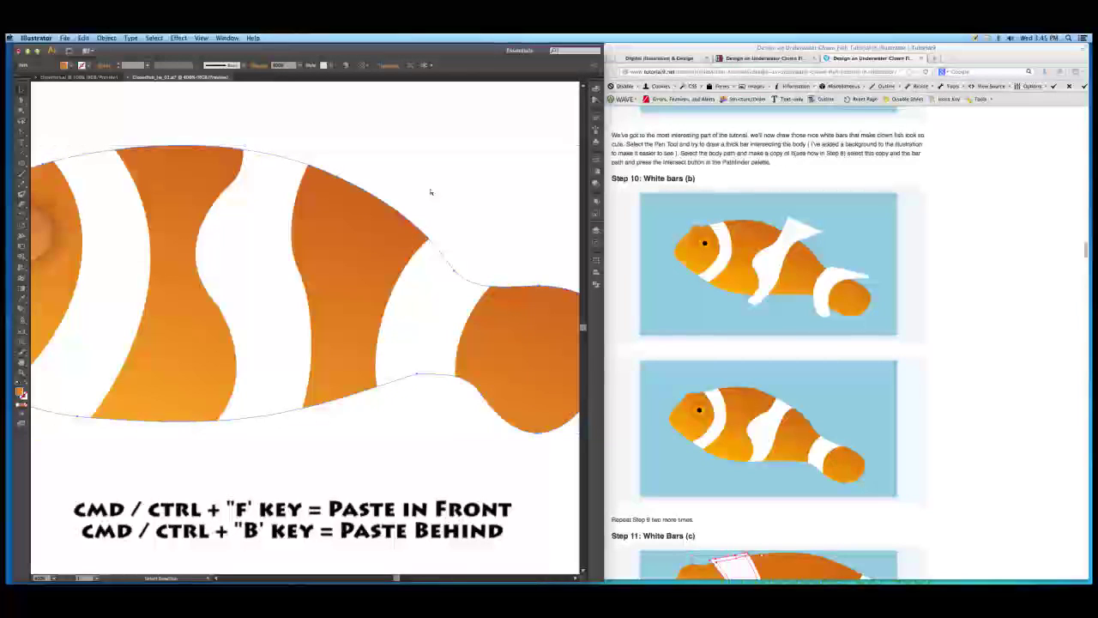
key("v")
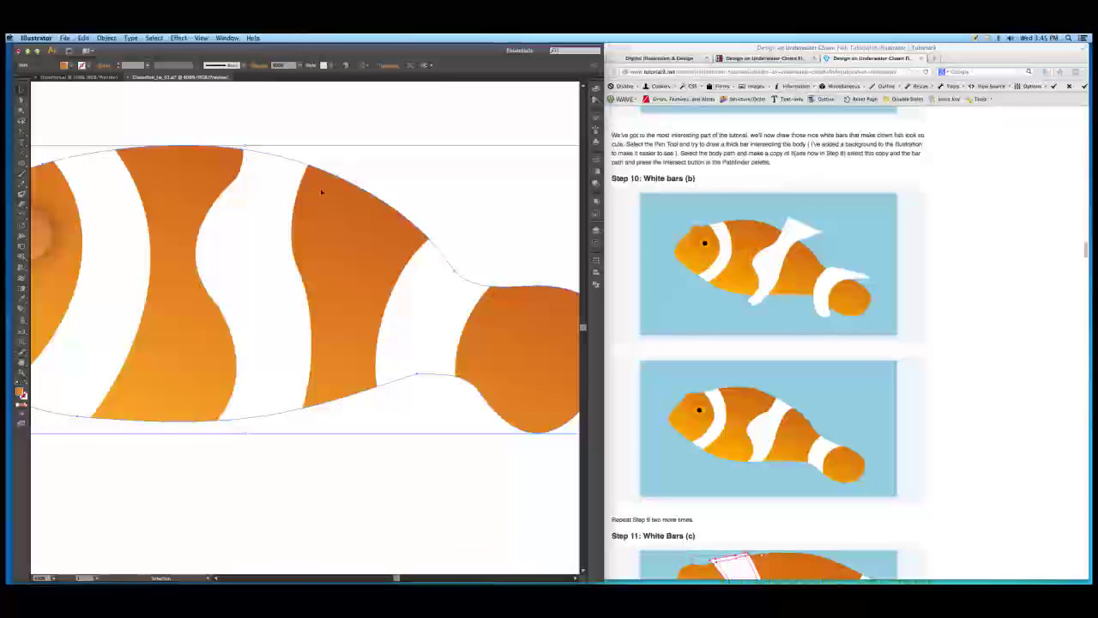
- Intersect the wavy middle bar with the pasted body copy using Pathfinder, and deselect the trimmed bar
left_click(266, 201, "shift")
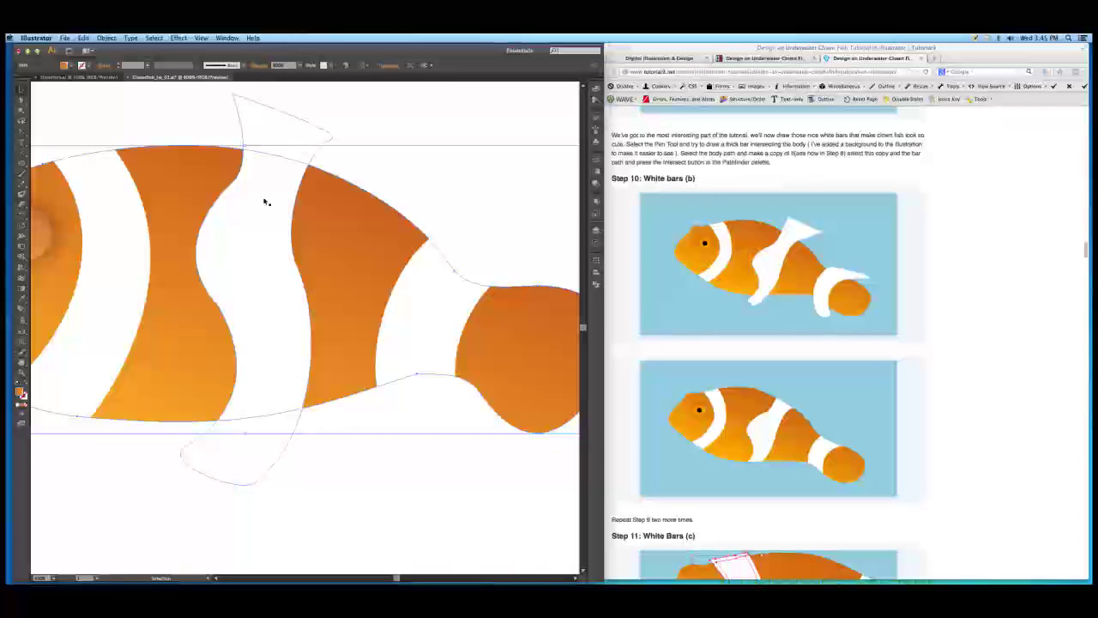
left_click(264, 201, "shift")
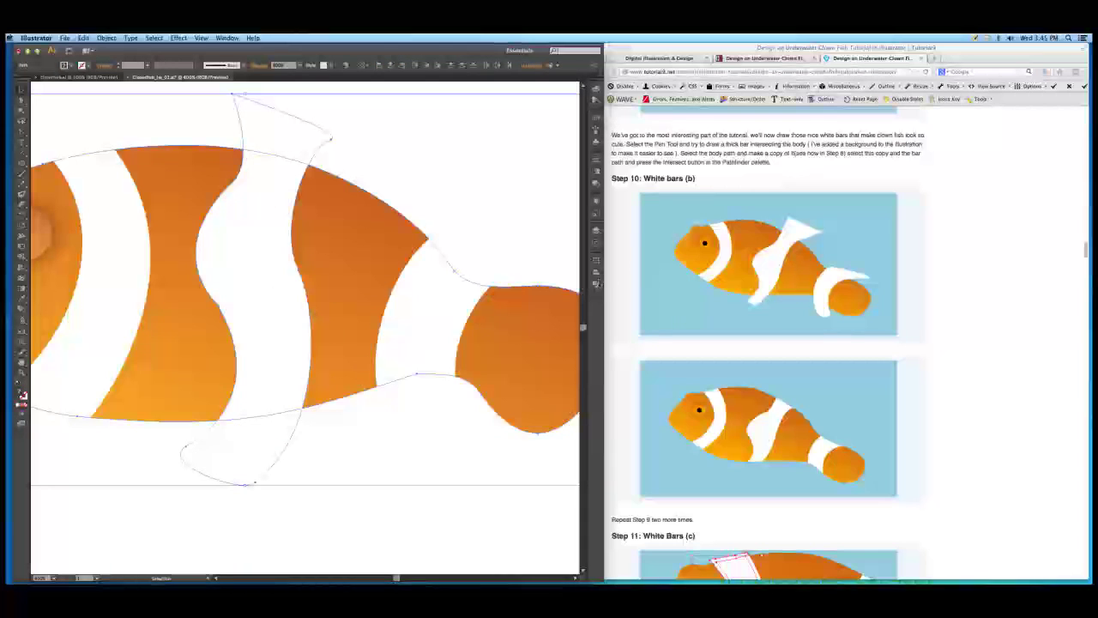
left_click(596, 284)
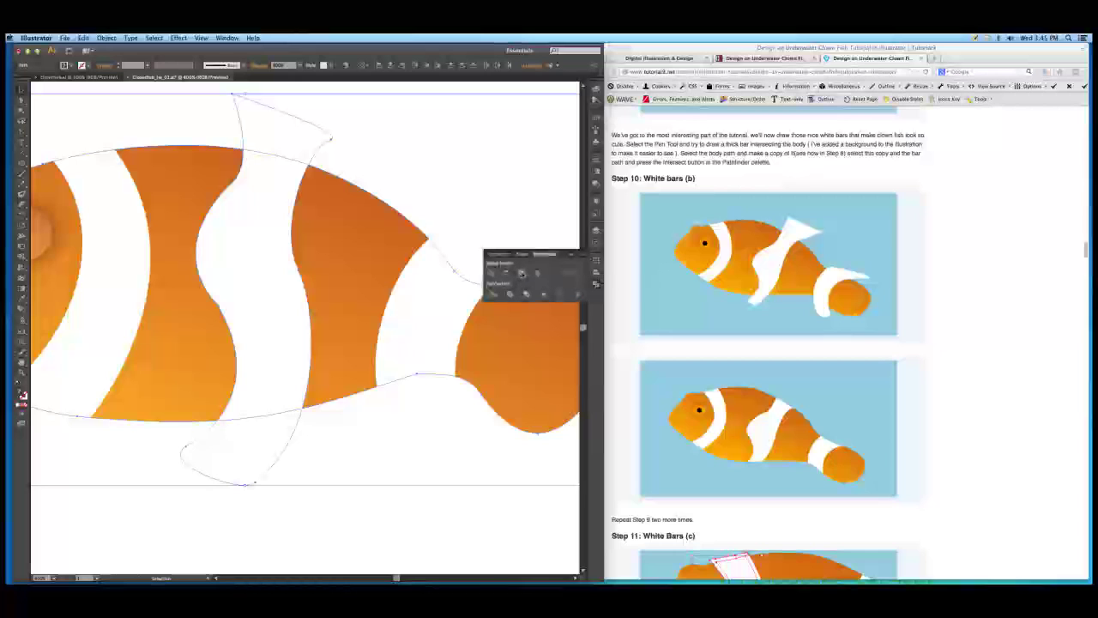
left_click(521, 272)
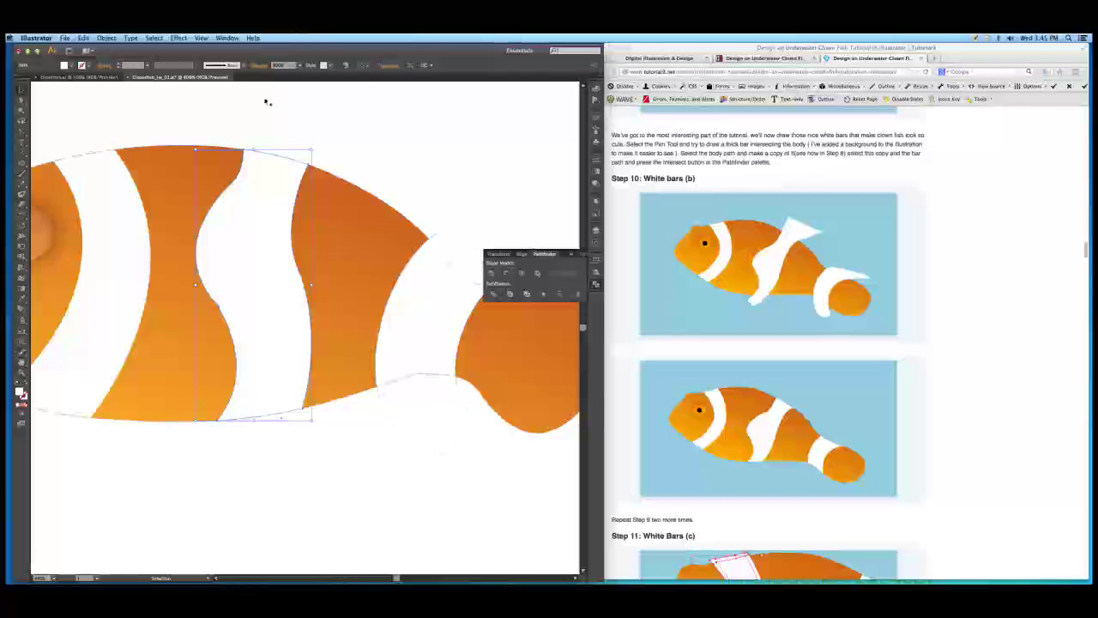
left_click(404, 209)
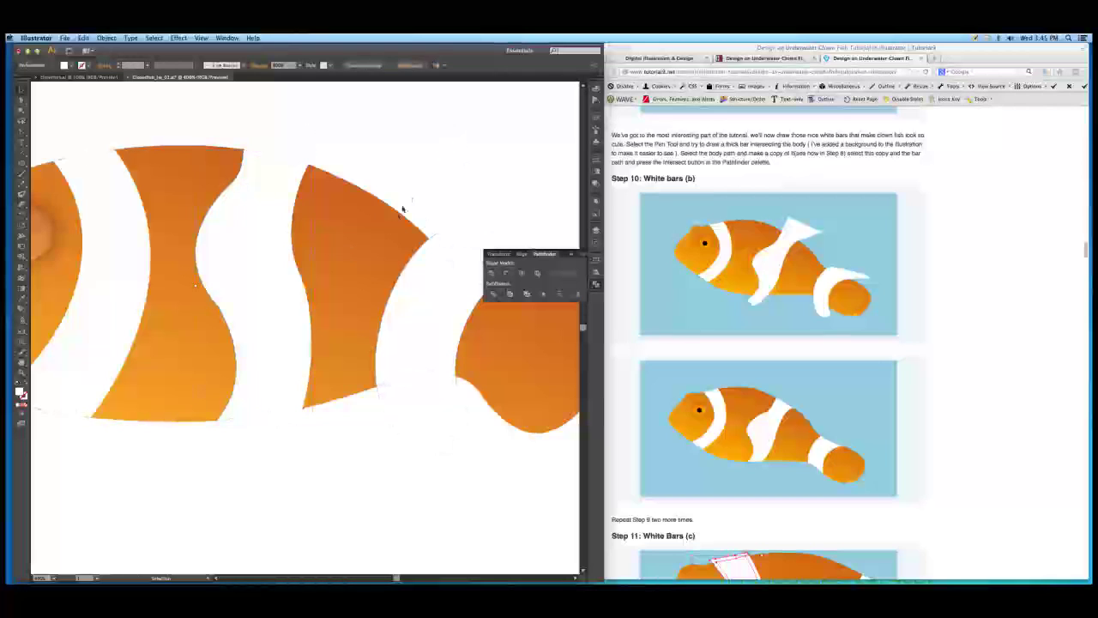
- Copy the orange body path for trimming the tail bar
left_click(342, 214)
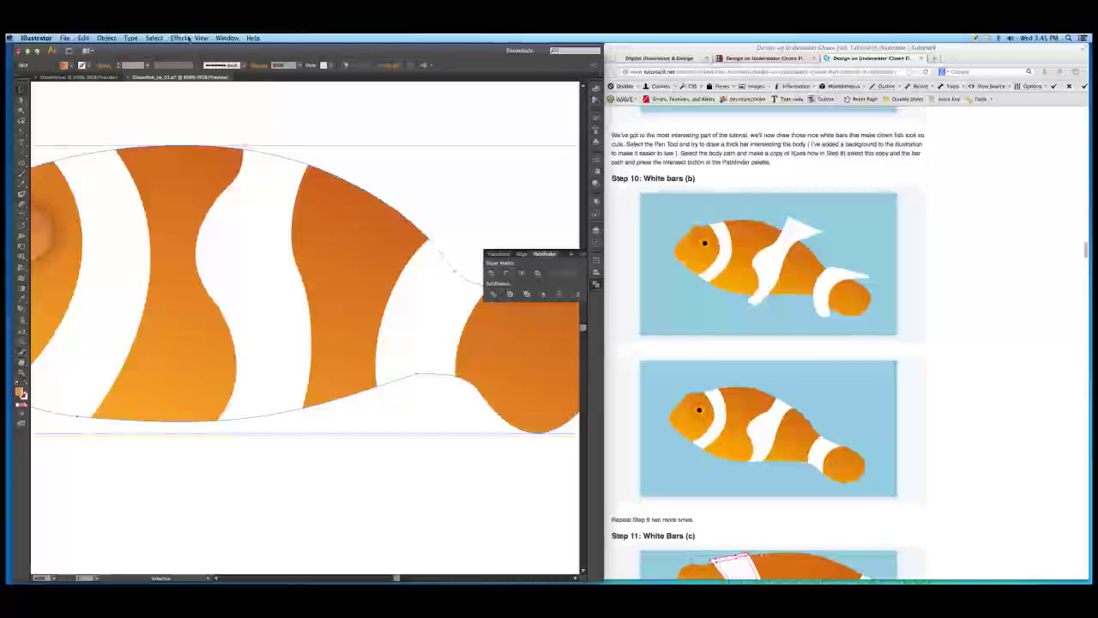
left_click(83, 38)
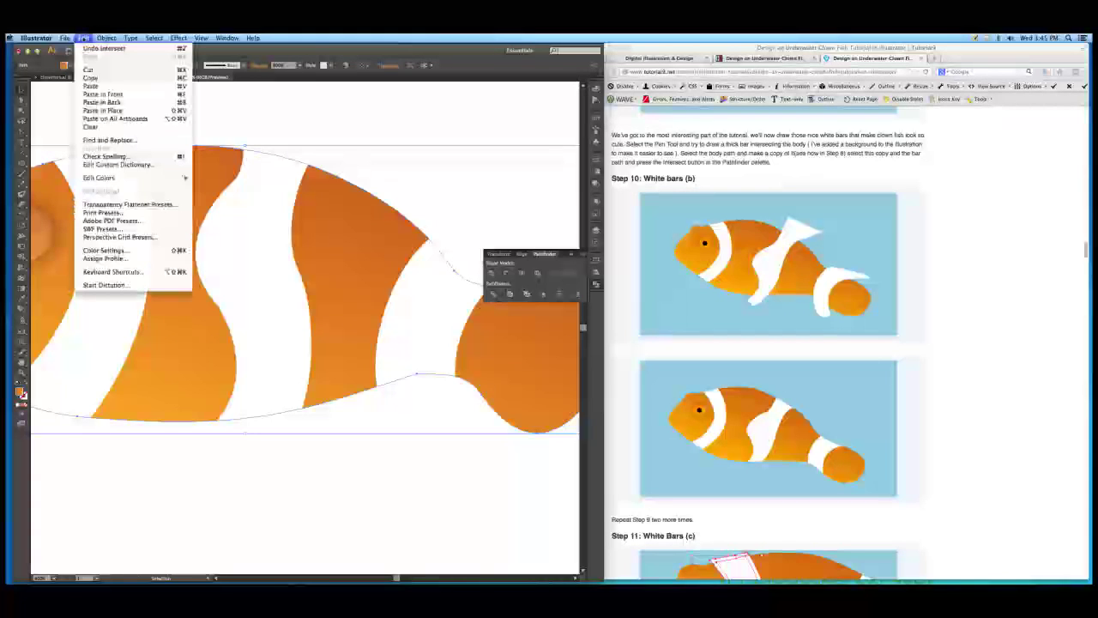
- Paste a copy of the orange body path in front and intersect it with the white bar near the tail
left_click(89, 78)
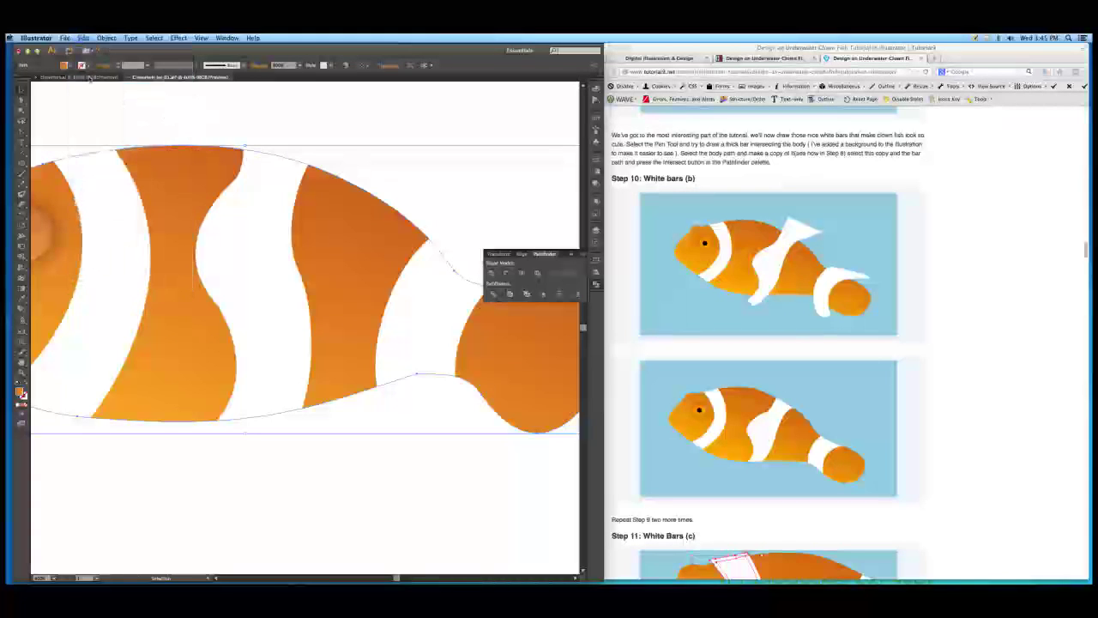
left_click(84, 38)
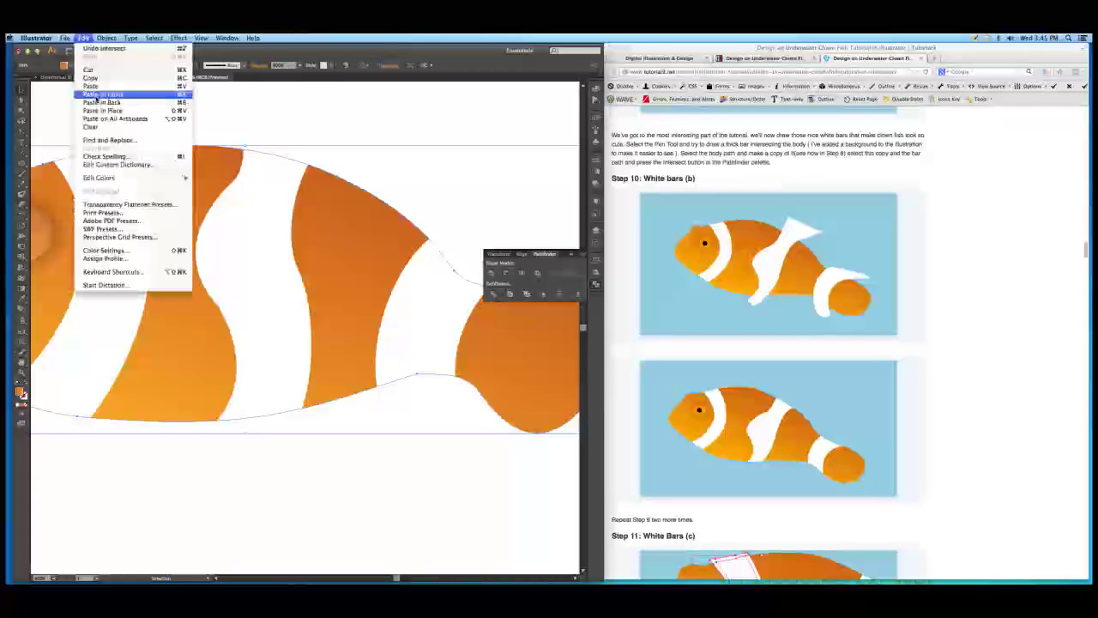
left_click(96, 101)
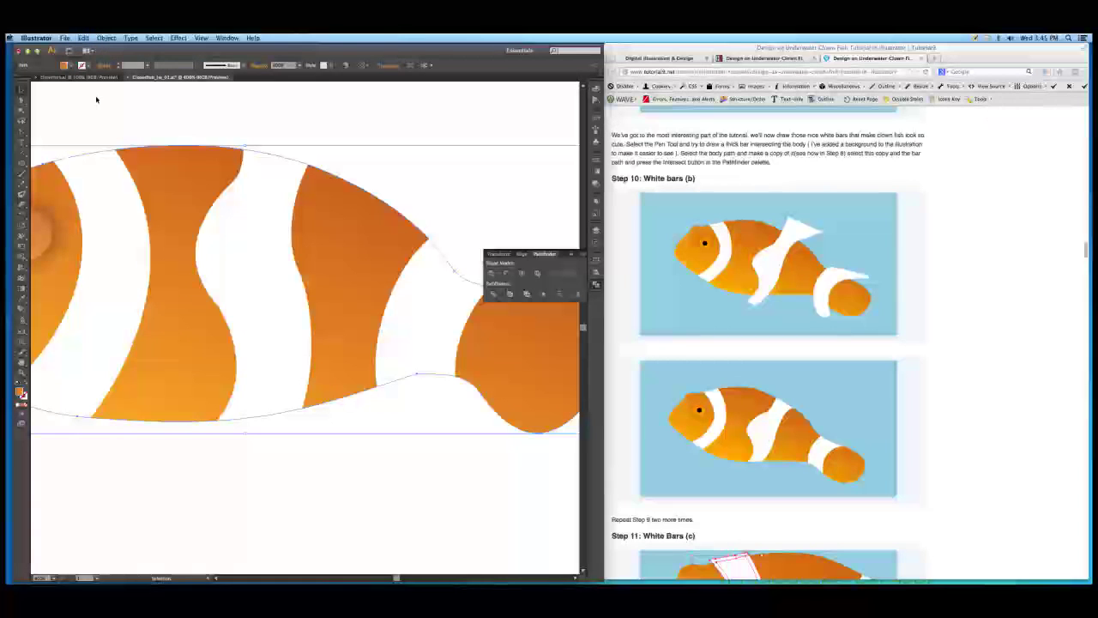
left_click(410, 304, "shift")
left_click(410, 303, "shift")
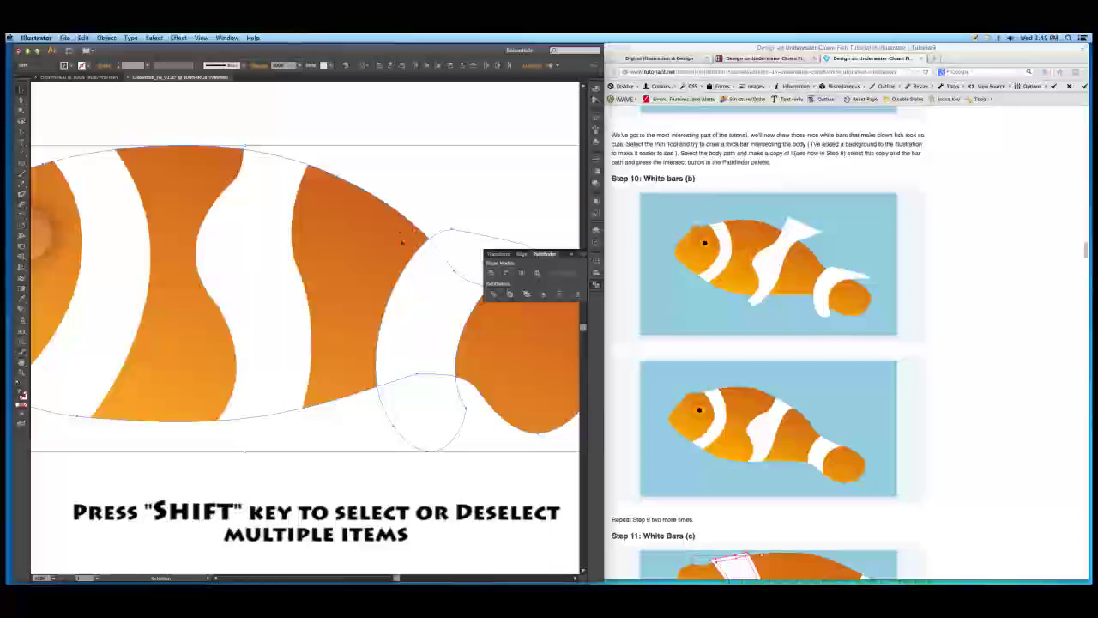
left_click(521, 273)
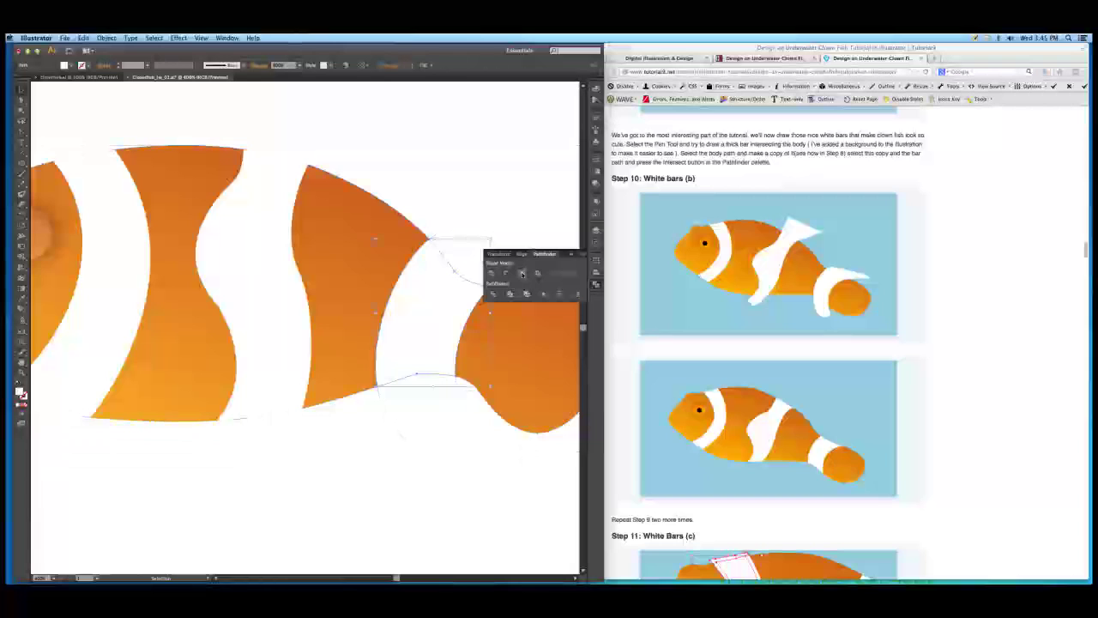
left_click(441, 374)
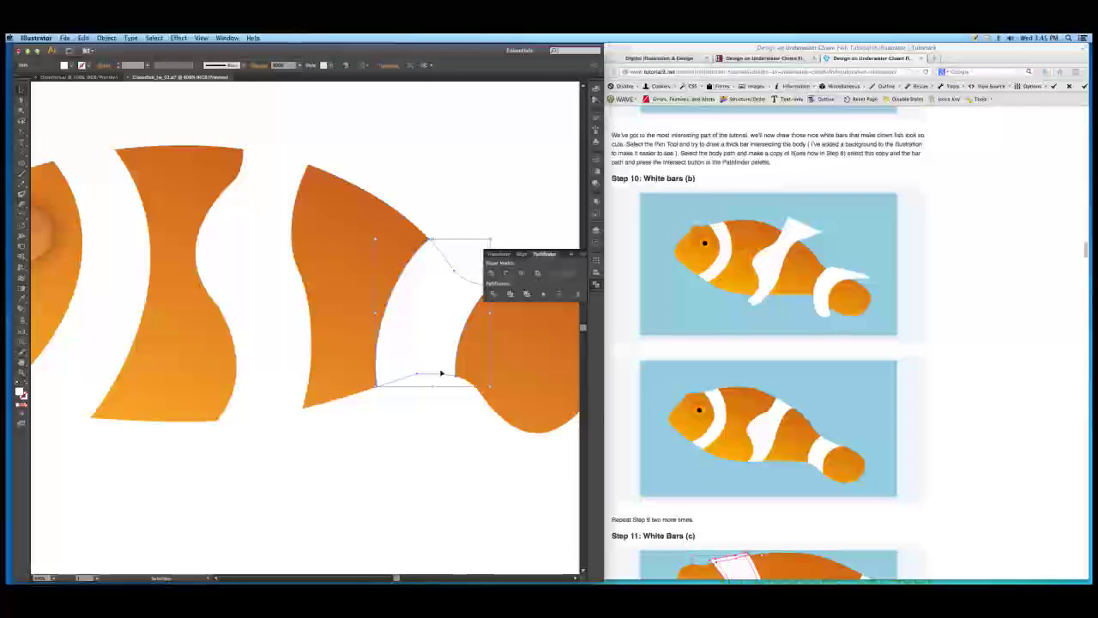
- Offset the path of the white bar behind the eye by 4 px and fill the resulting path with black
scroll(784, 310, "down", 6)
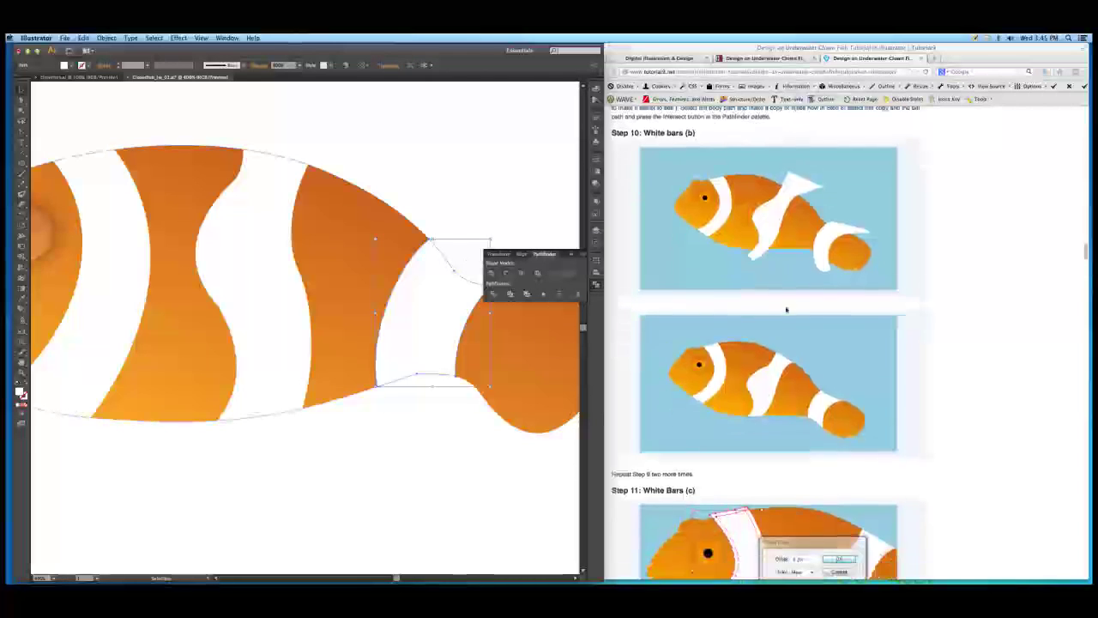
scroll(784, 310, "down", 2)
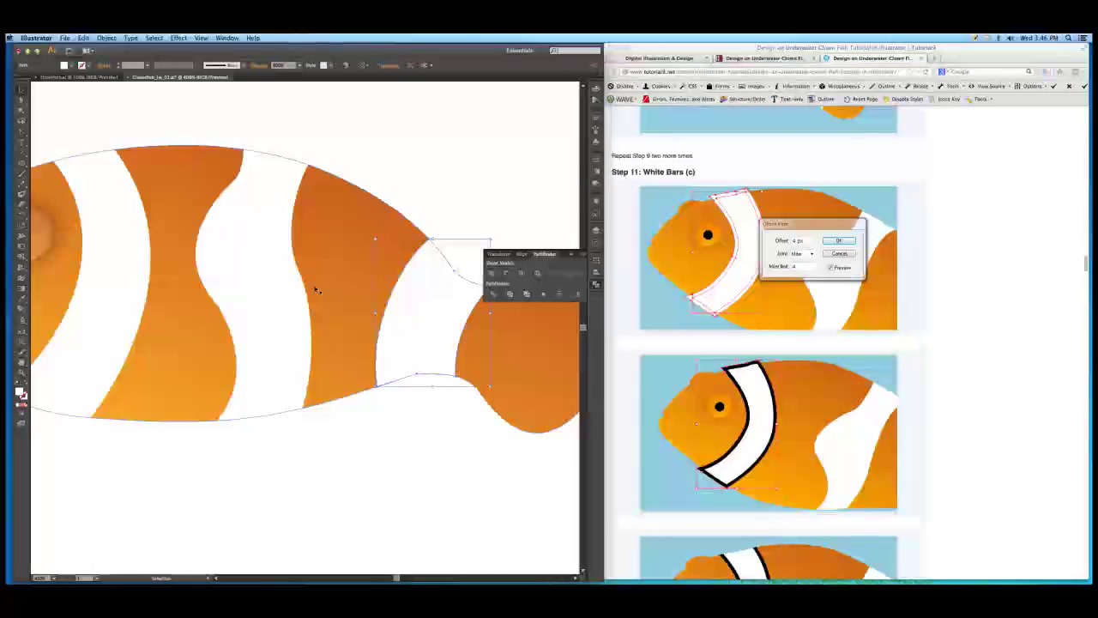
left_click(113, 233)
left_click_drag(103, 238, 182, 221)
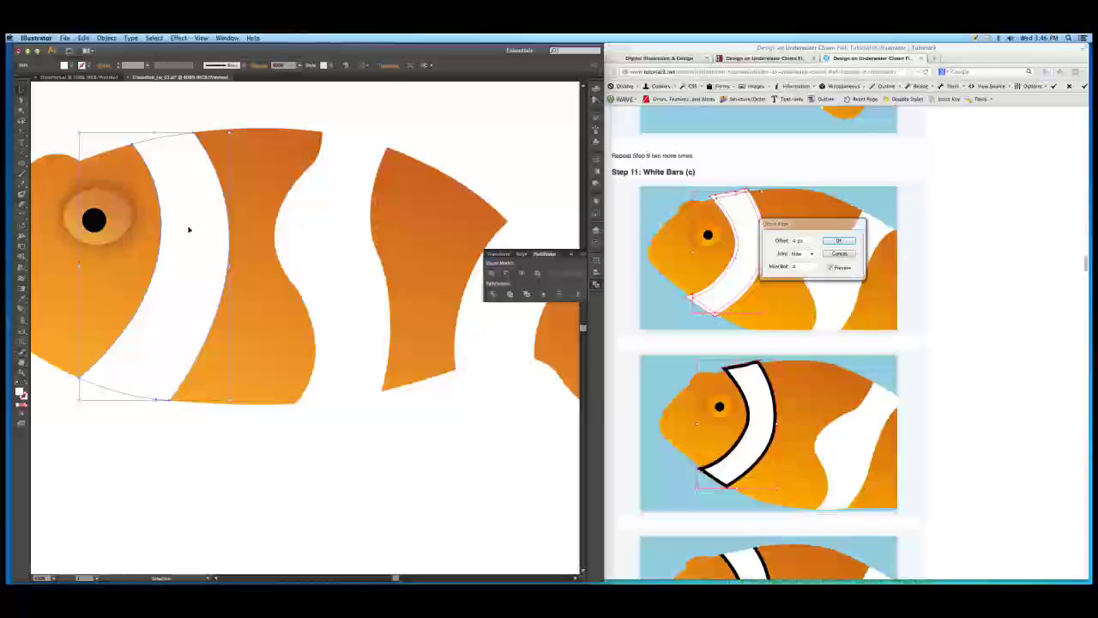
left_click(107, 38)
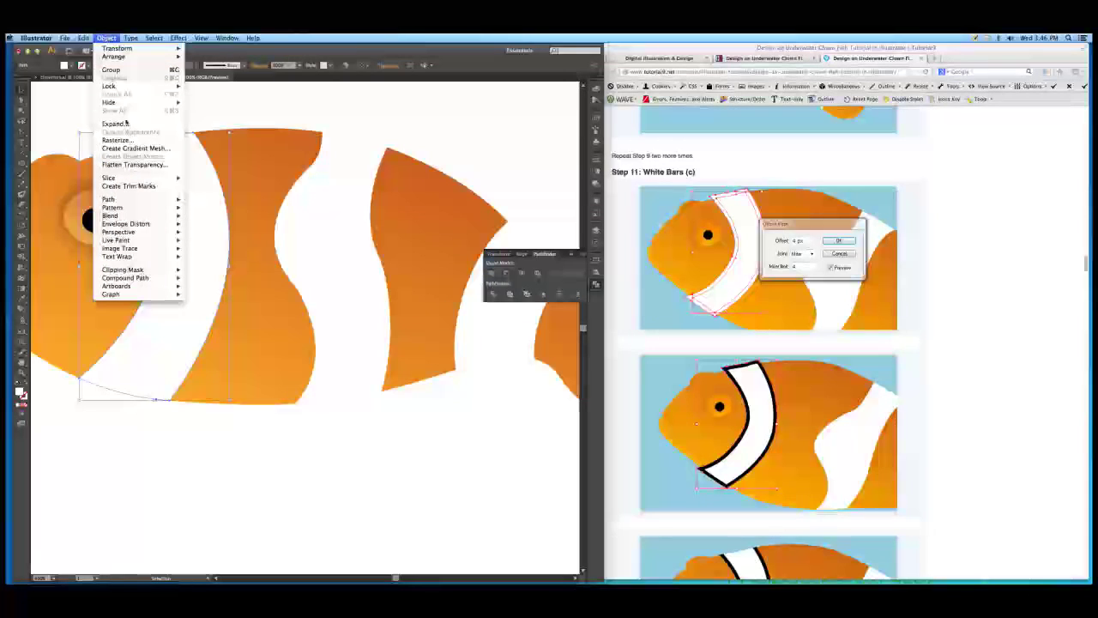
mouse_move(151, 201)
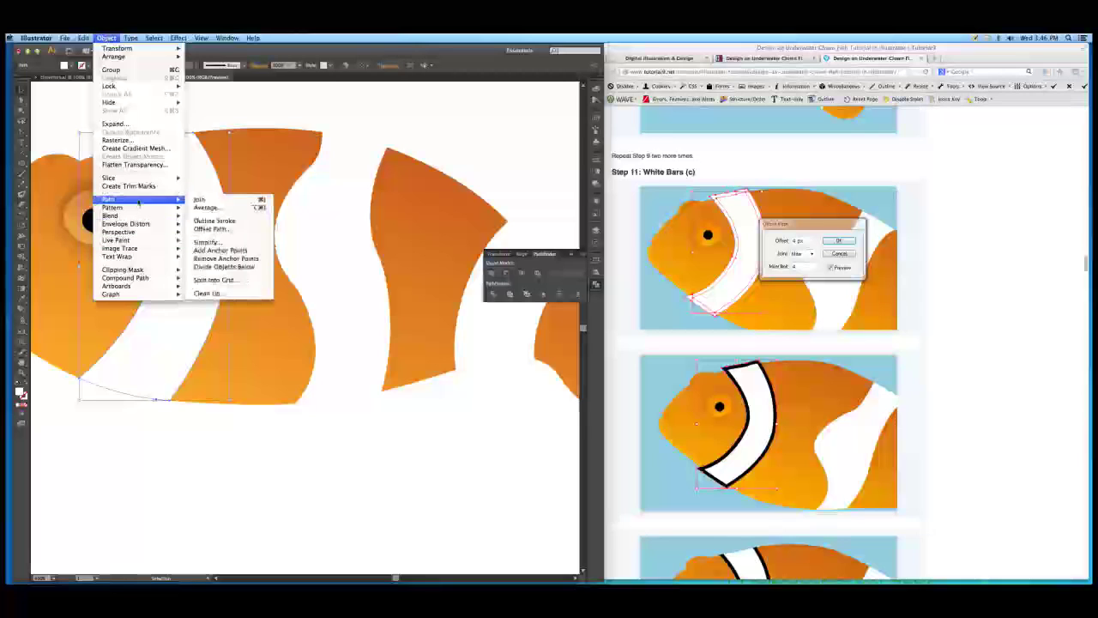
left_click(255, 230)
left_click_drag(511, 303, 420, 131)
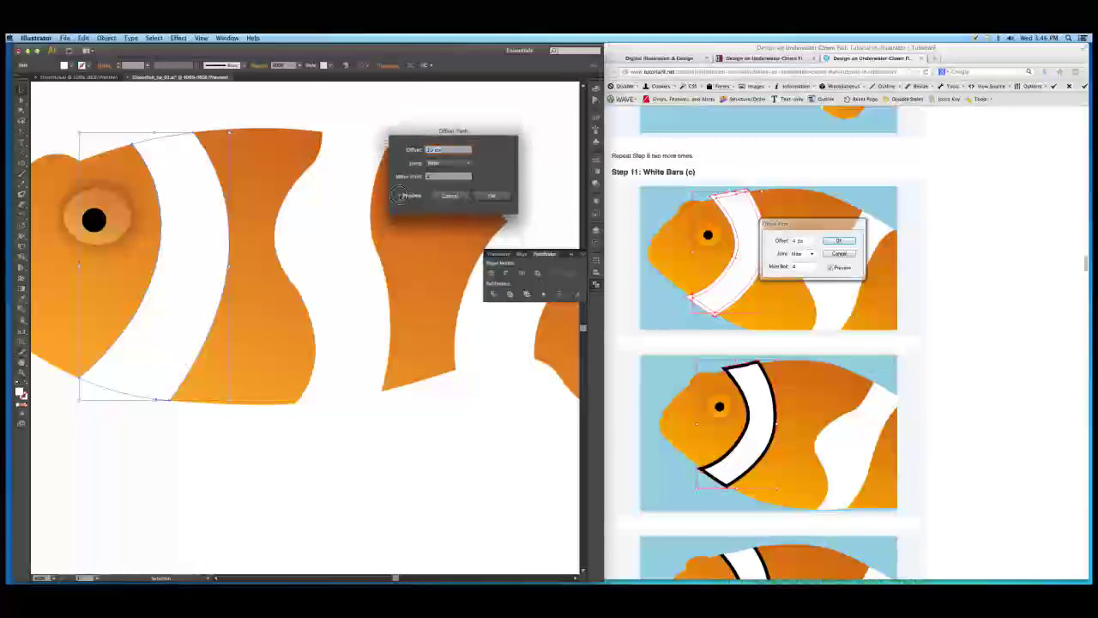
left_click(400, 195)
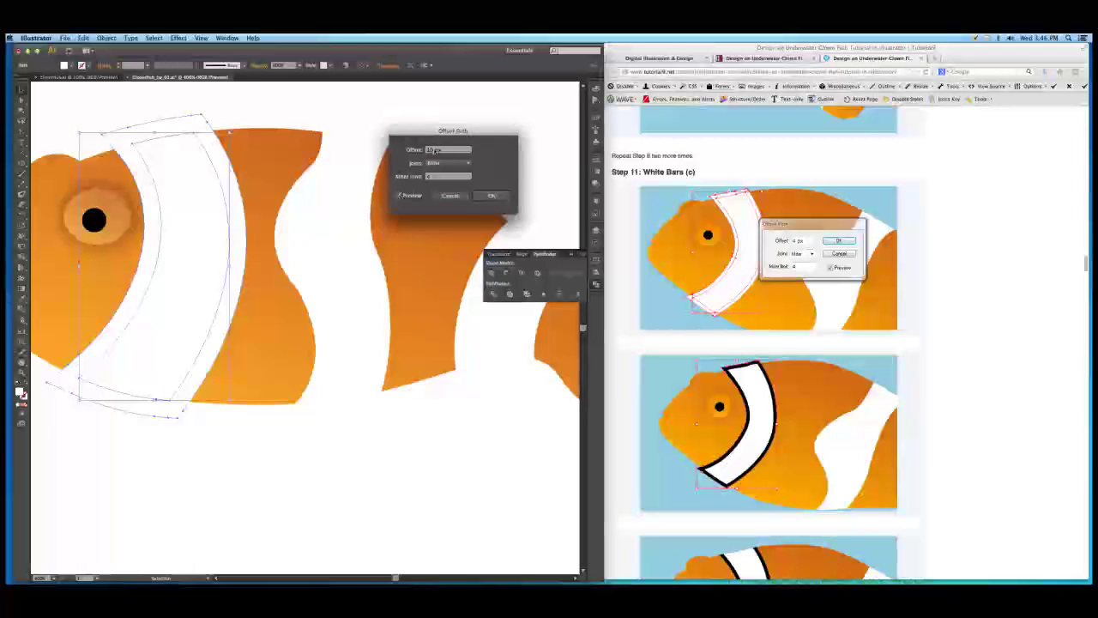
double_click(433, 150)
type("4")
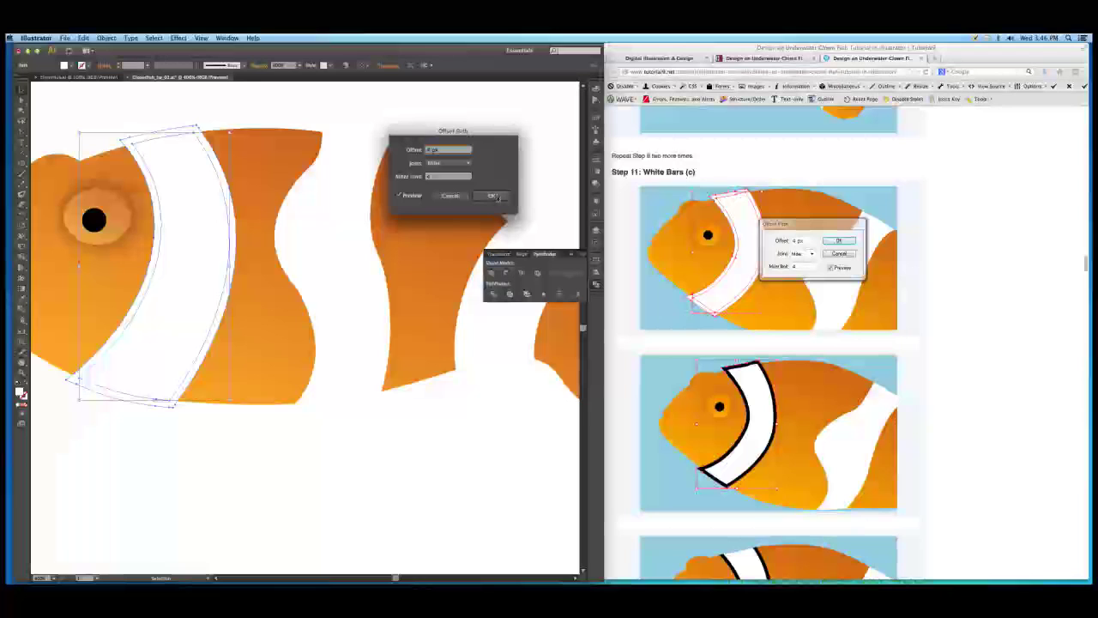
left_click(494, 196)
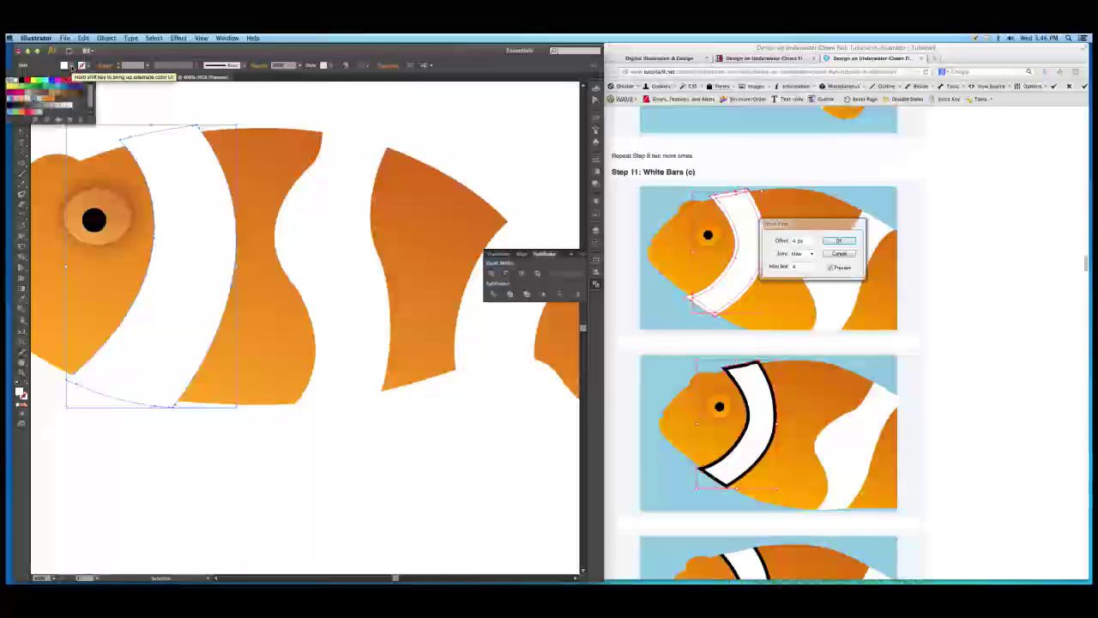
left_click(83, 65)
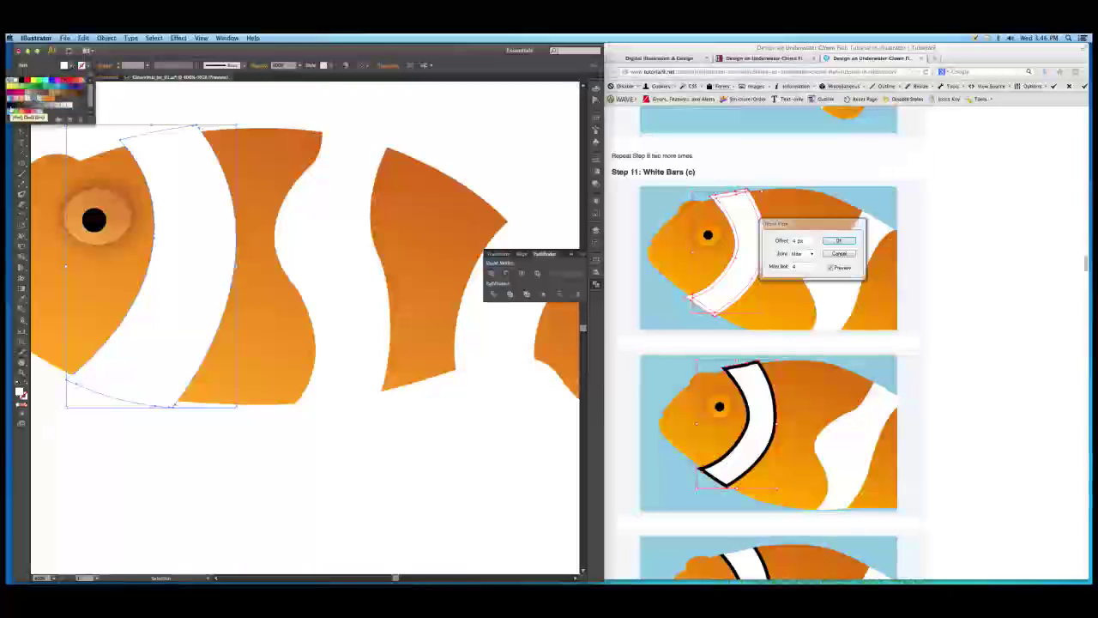
left_click(9, 109)
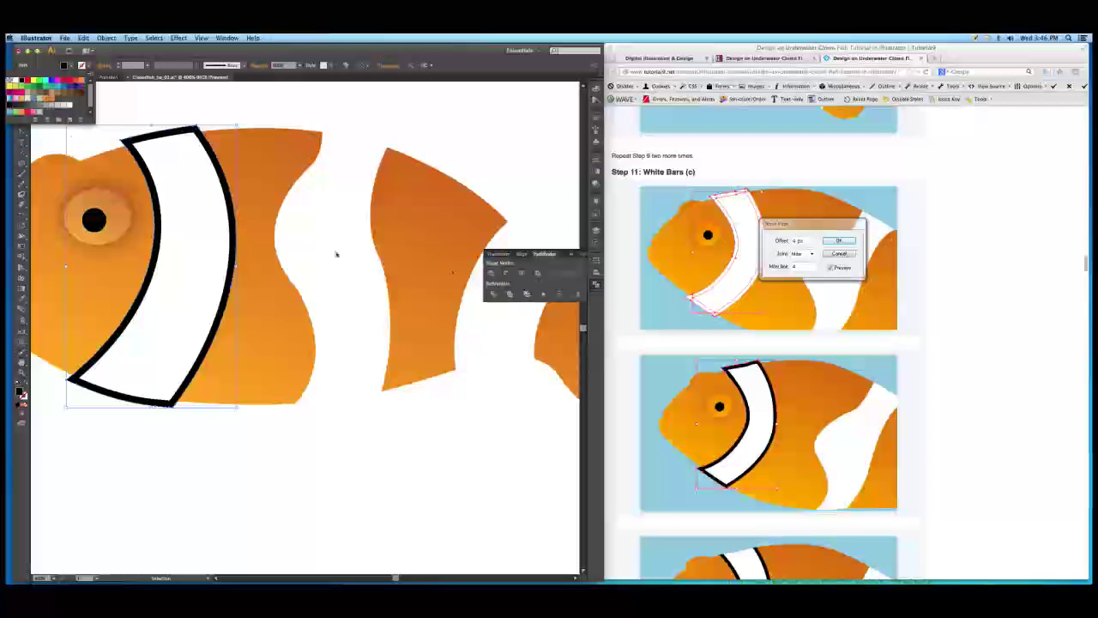
- Duplicate the orange body path in place and intersect the copy with the black bar behind the eye
scroll(663, 317, "down", 3)
scroll(663, 317, "down", 3)
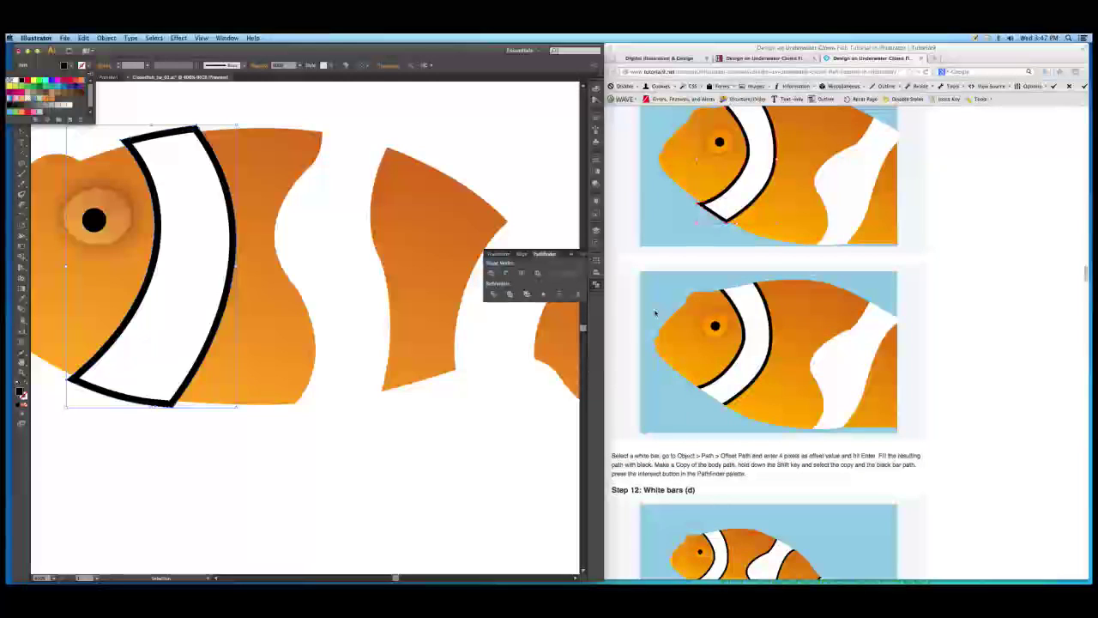
left_click(273, 331)
left_click(273, 332)
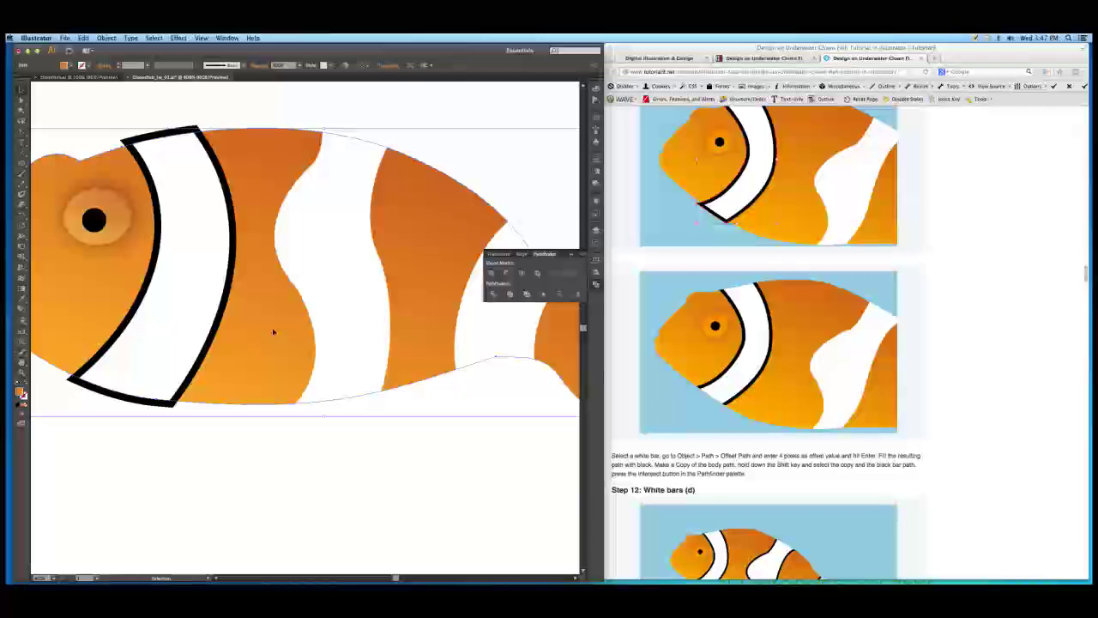
key("a")
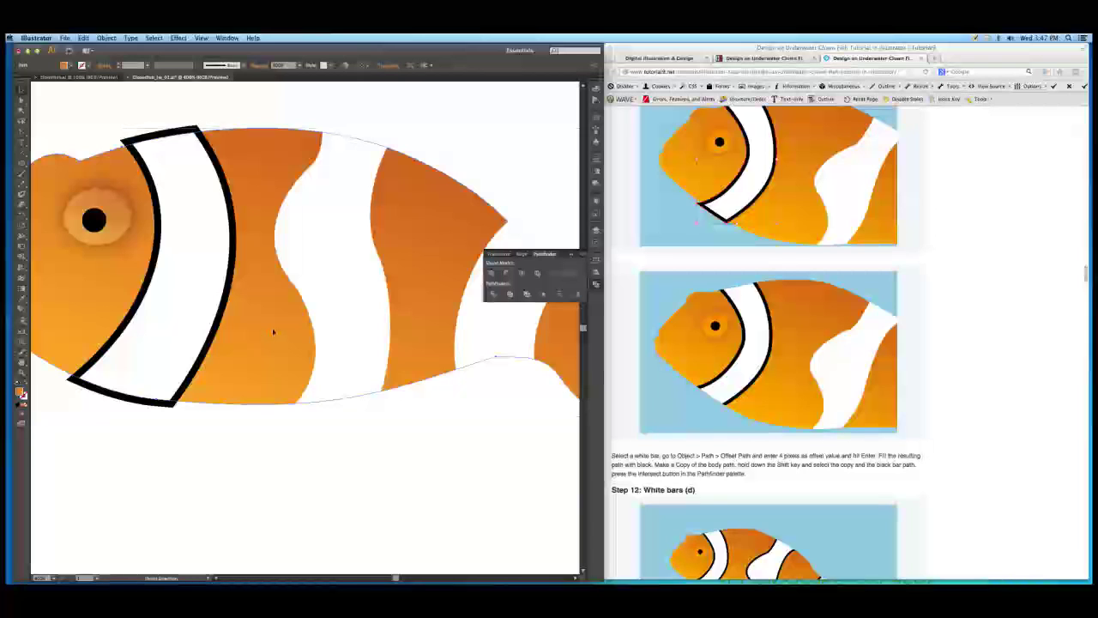
key("super+c")
key("v")
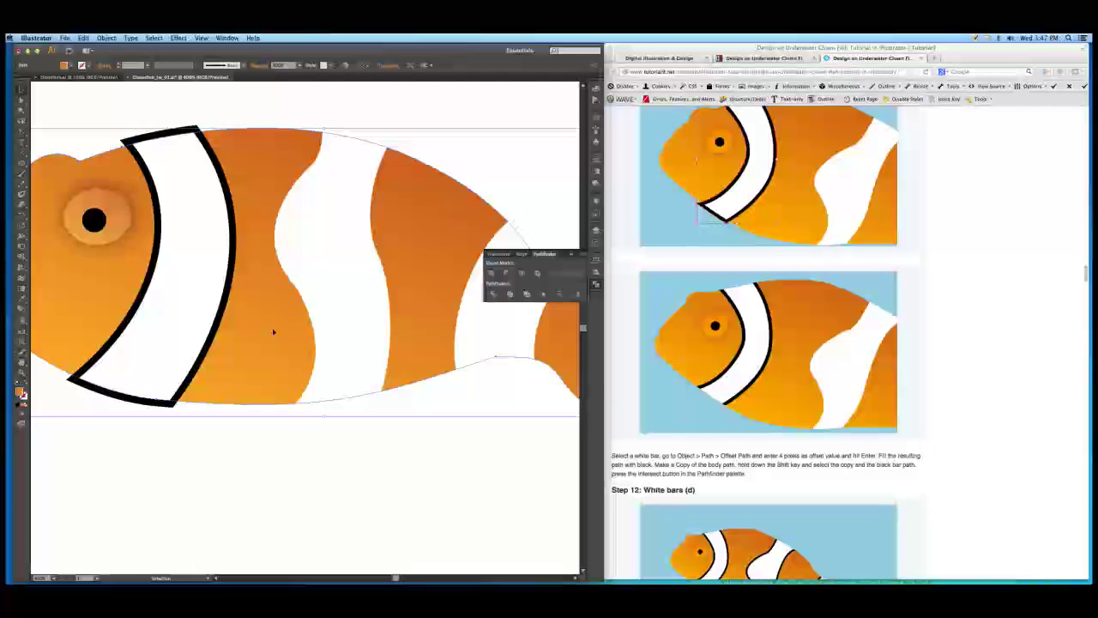
key("a")
left_click(221, 323, "shift")
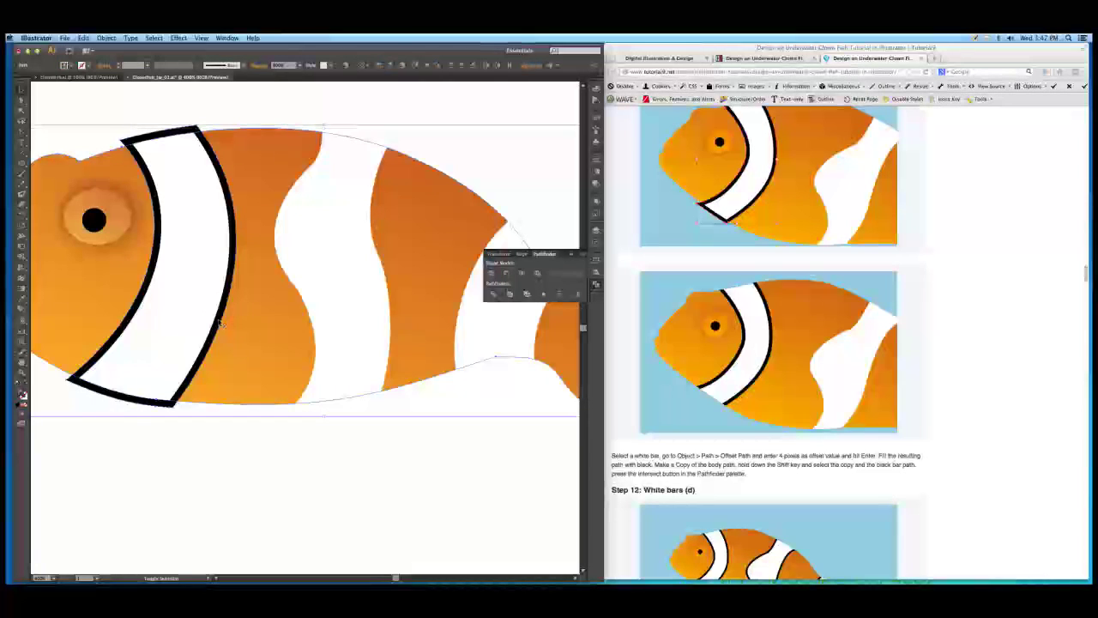
left_click(521, 273)
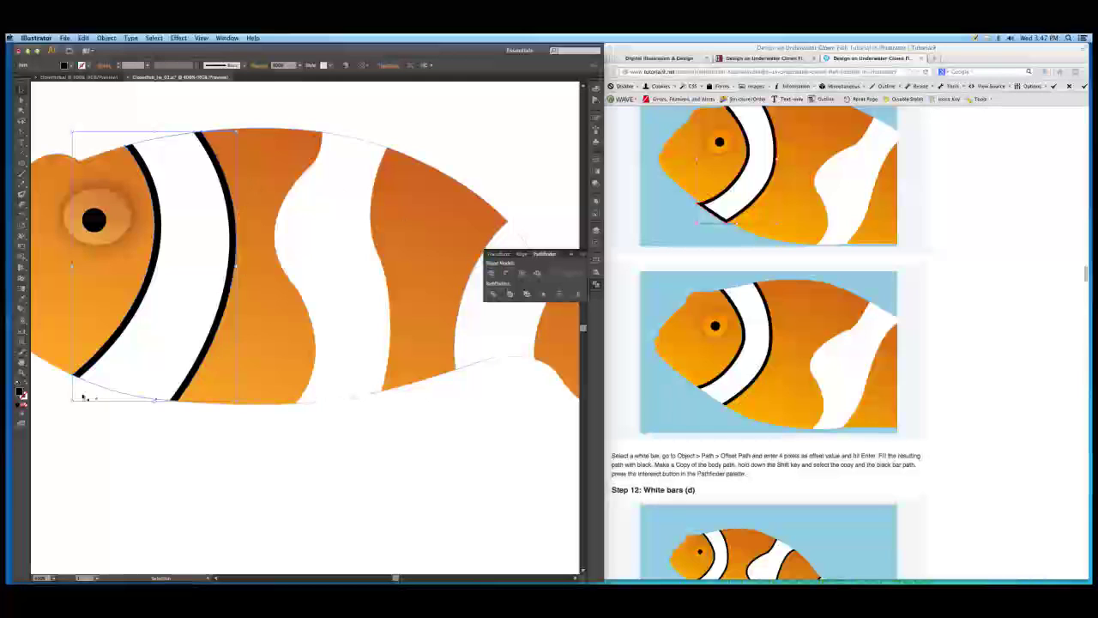
- Offset the wavy middle white bar's path by 4 px and fill the resulting path with black
left_click(335, 230)
left_click(107, 38)
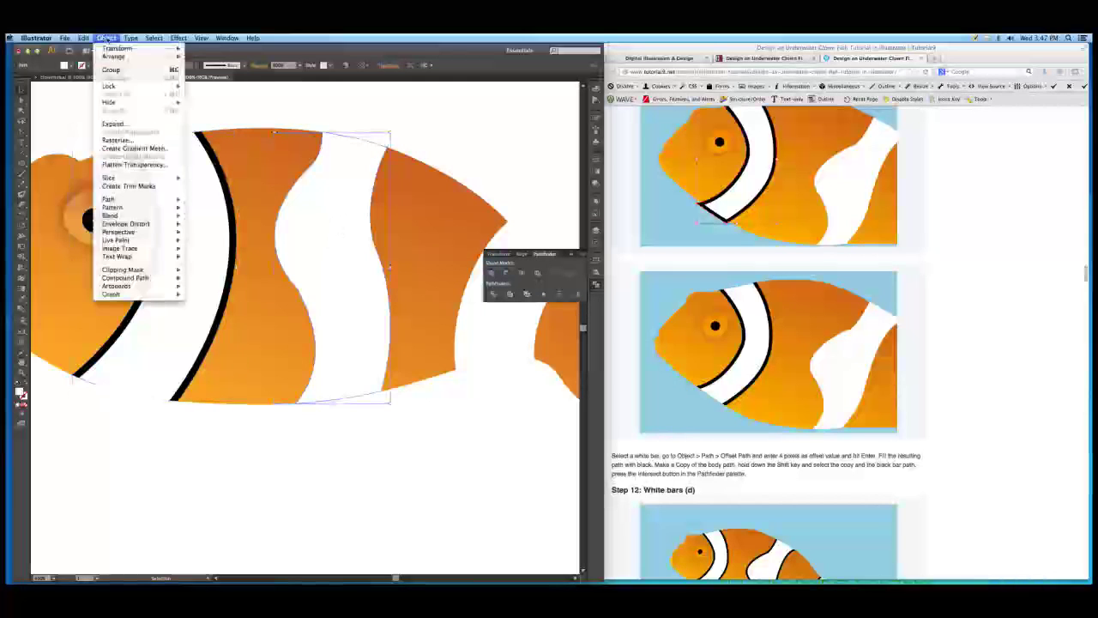
mouse_move(121, 202)
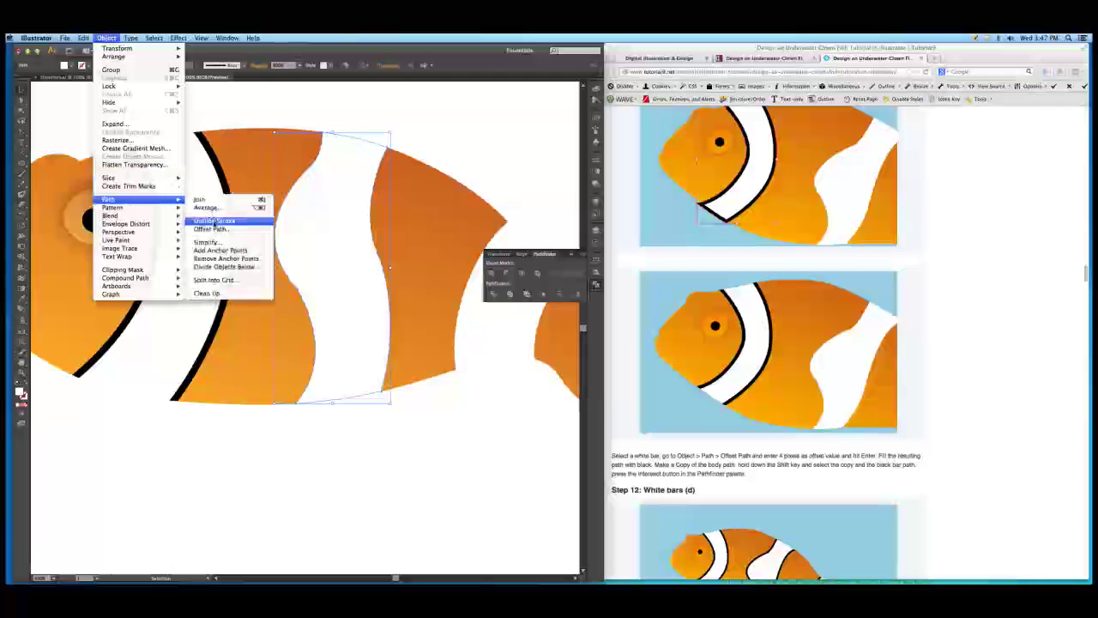
left_click(210, 228)
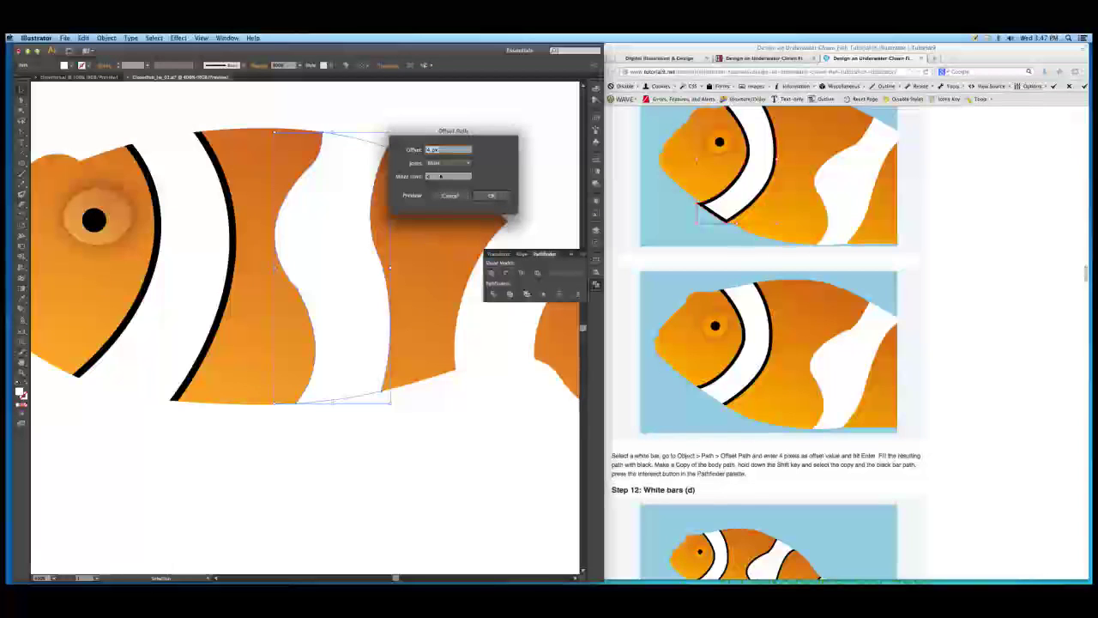
left_click(400, 197)
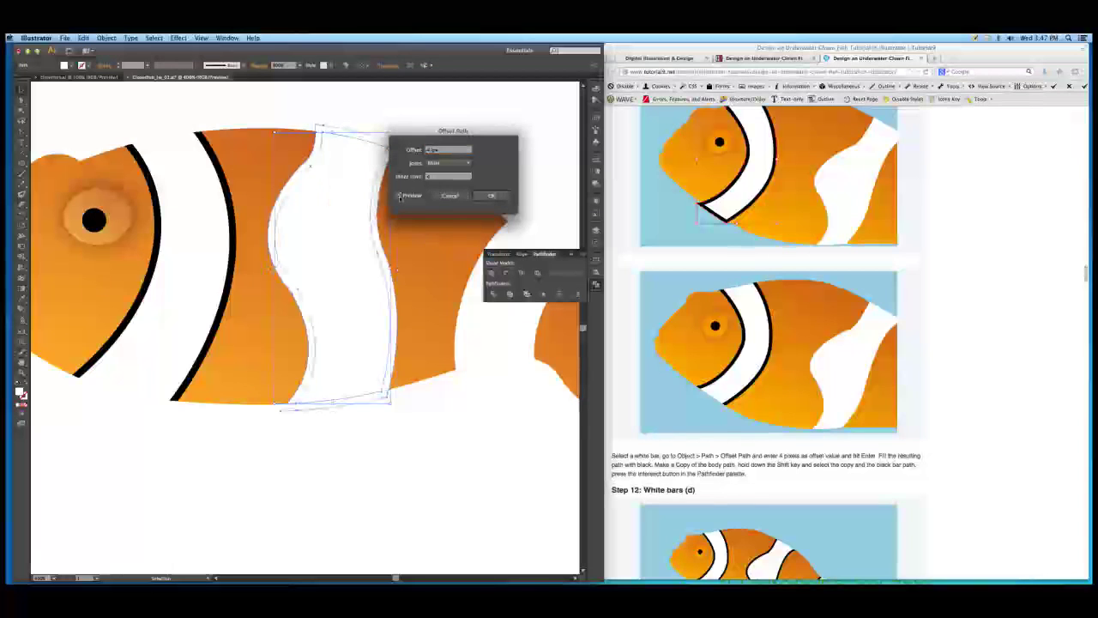
left_click(492, 195)
left_click(66, 65)
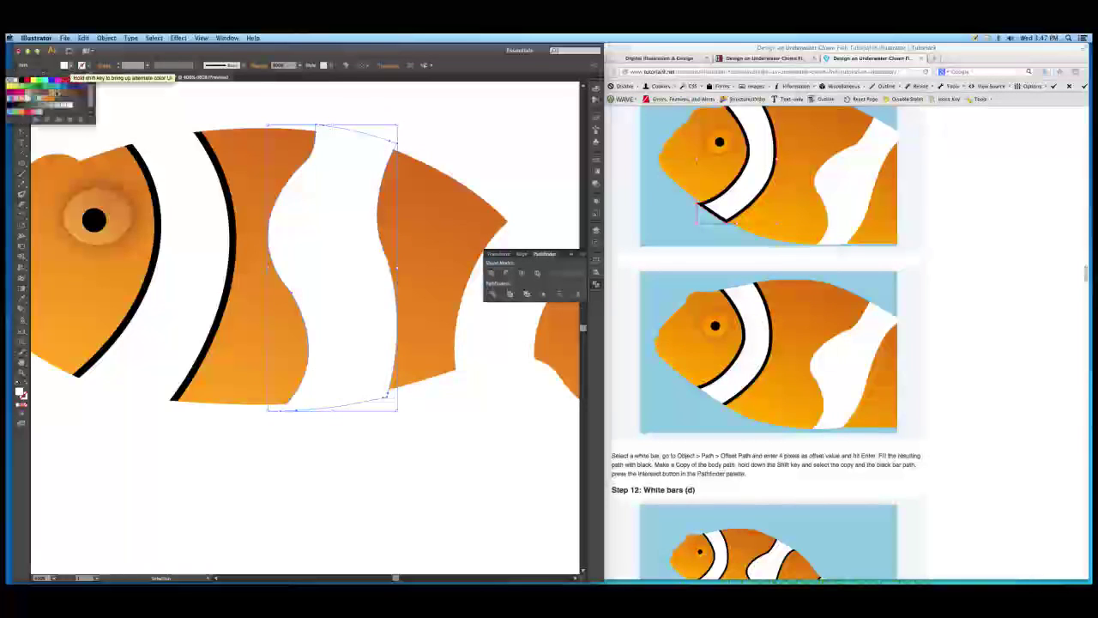
left_click(9, 105)
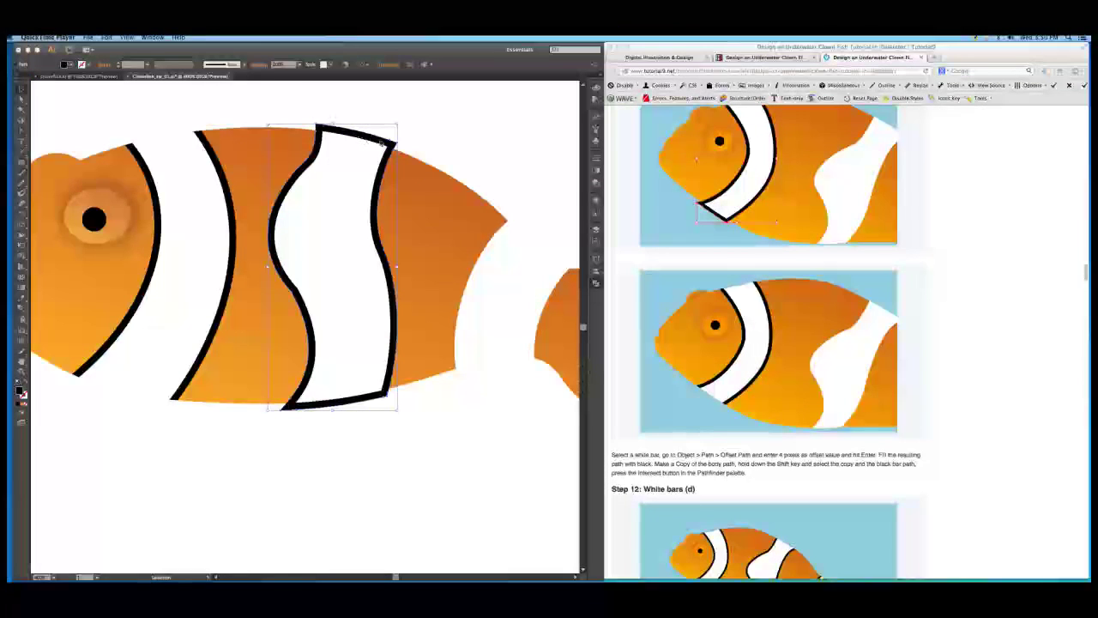
- Copy the fish's orange body path and paste the copy in front
left_click(481, 136)
left_click(442, 133)
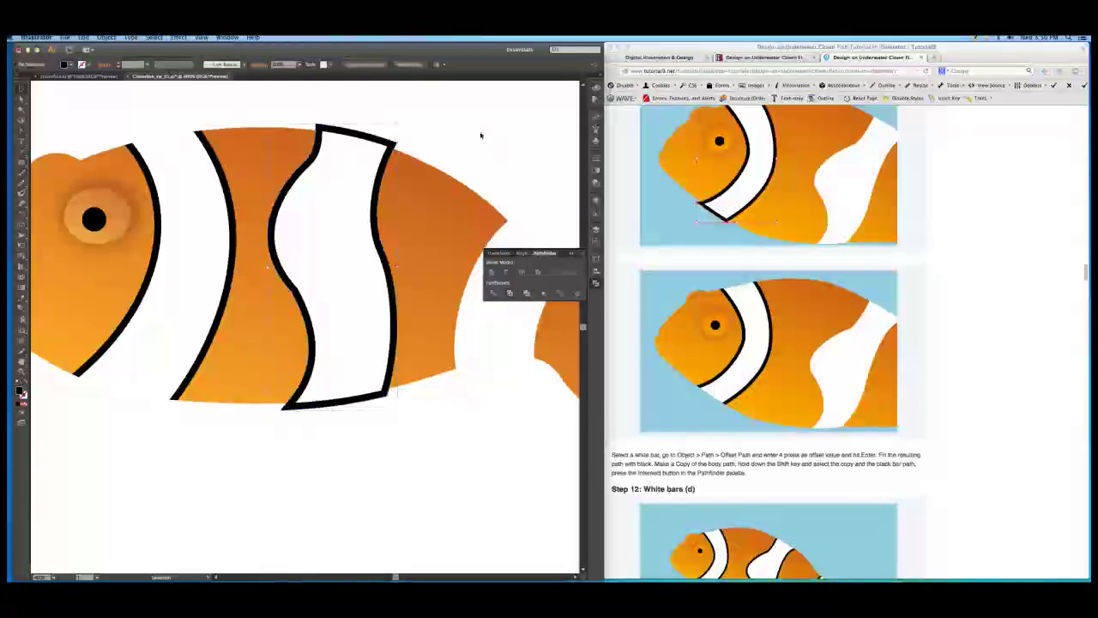
left_click(437, 173)
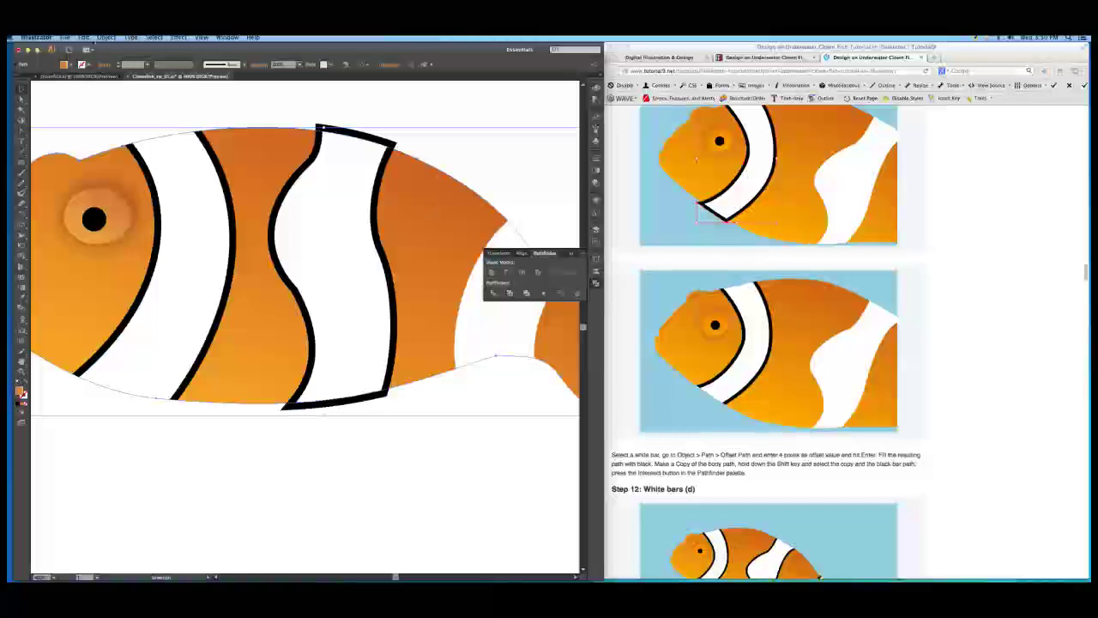
left_click(83, 38)
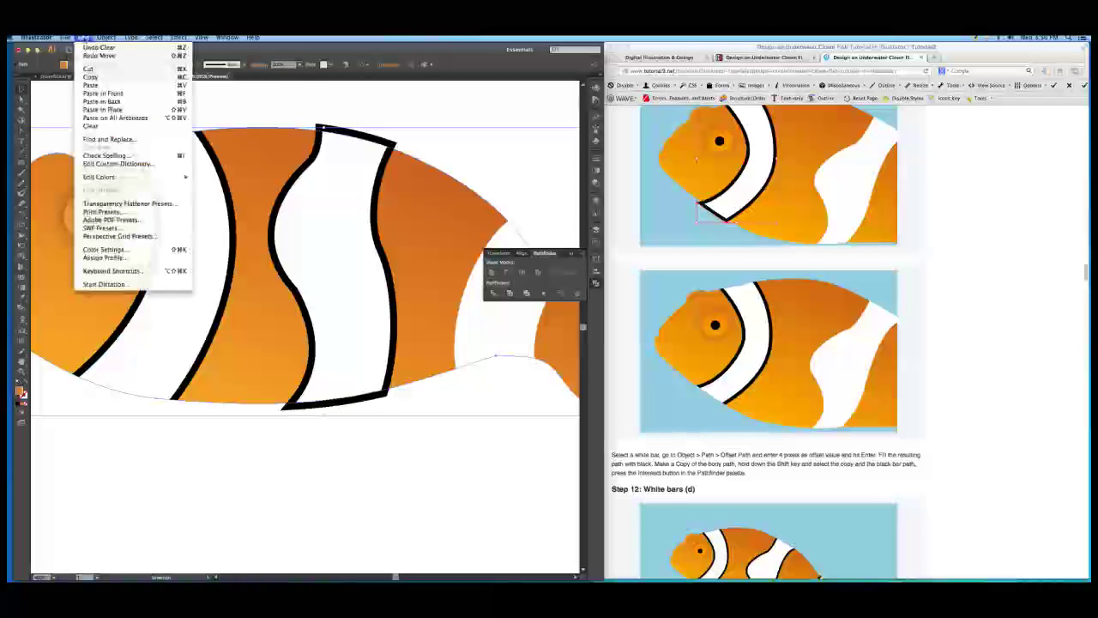
left_click(90, 78)
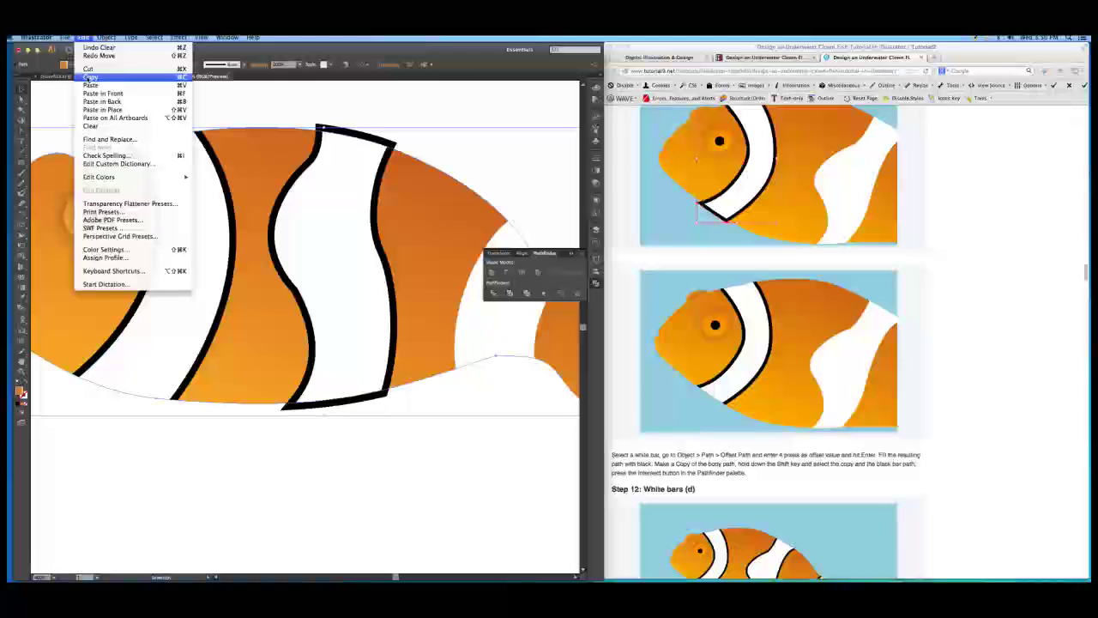
left_click(83, 37)
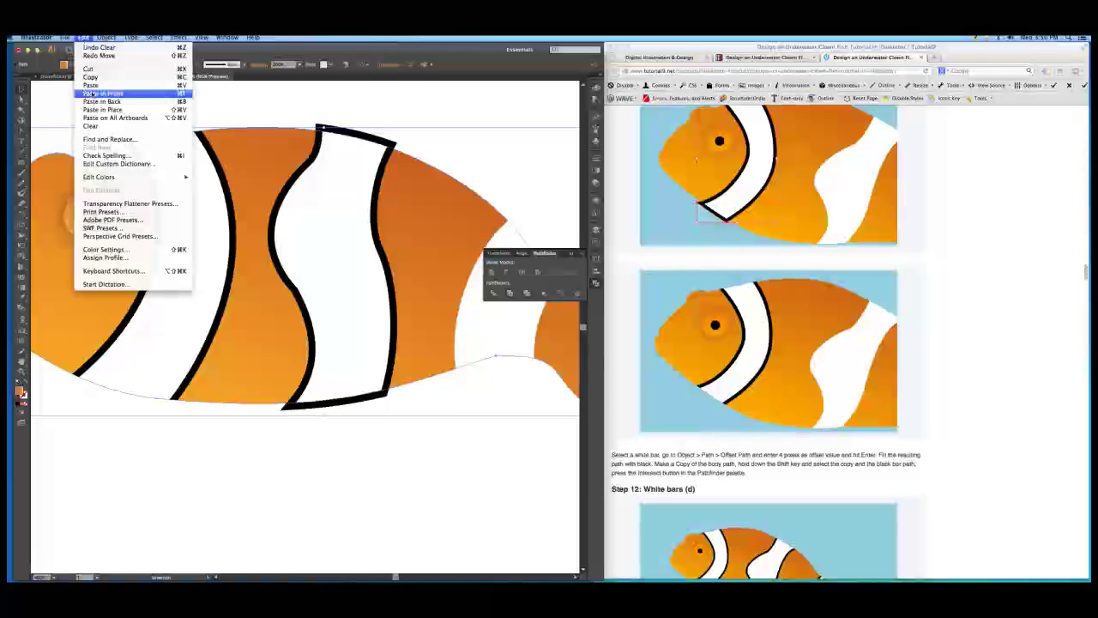
left_click(166, 95)
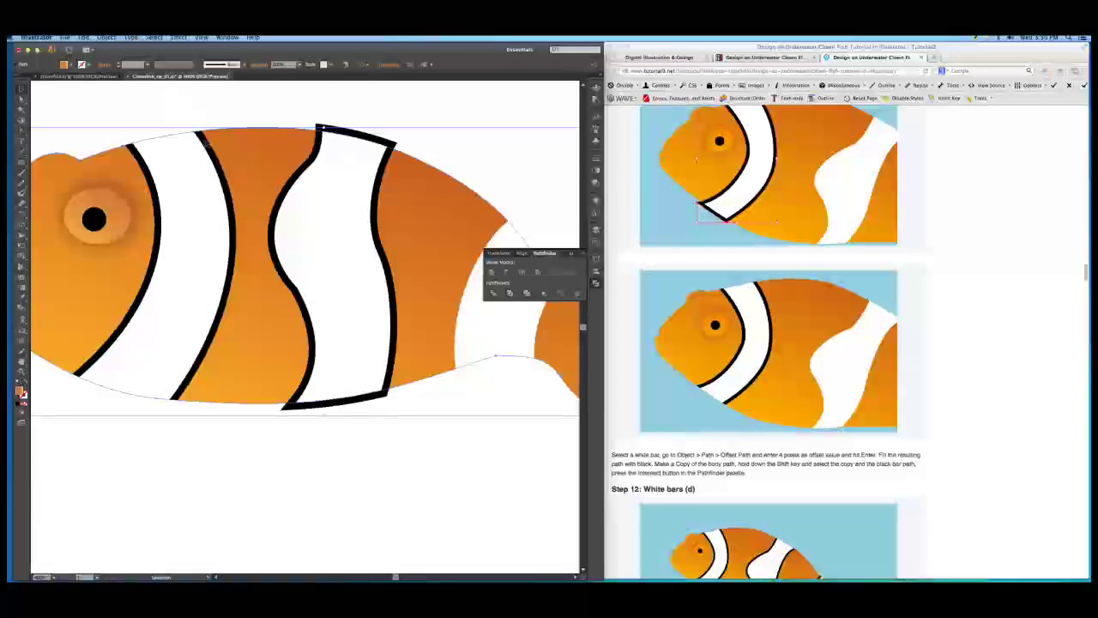
- Intersect the duplicated body path with the black bar around the wavy middle white bar
left_click(315, 157, "shift")
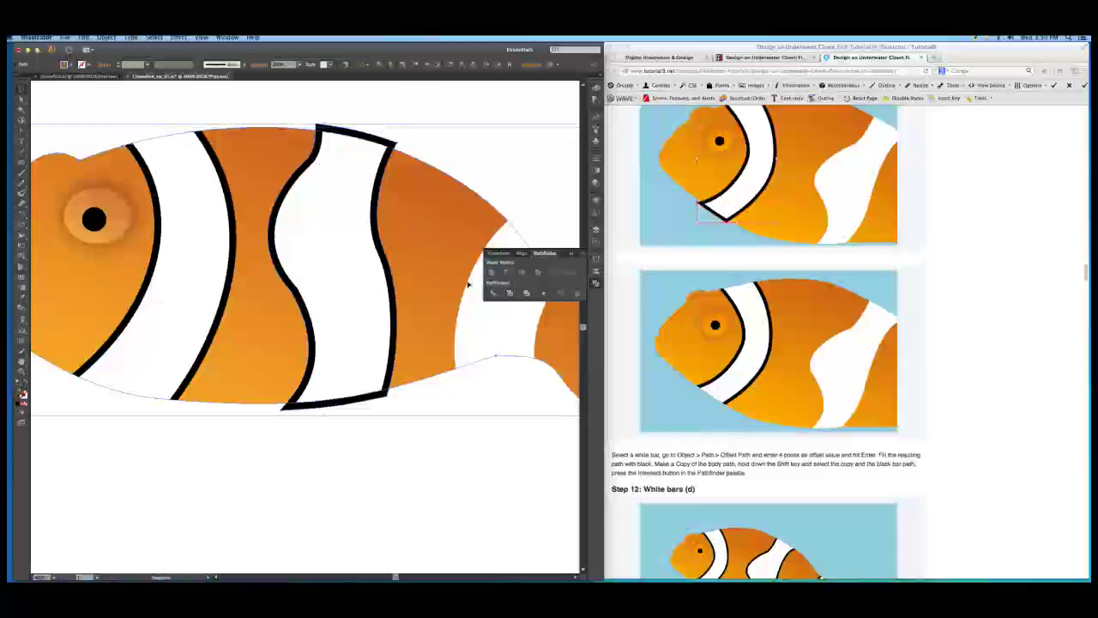
left_click(522, 272)
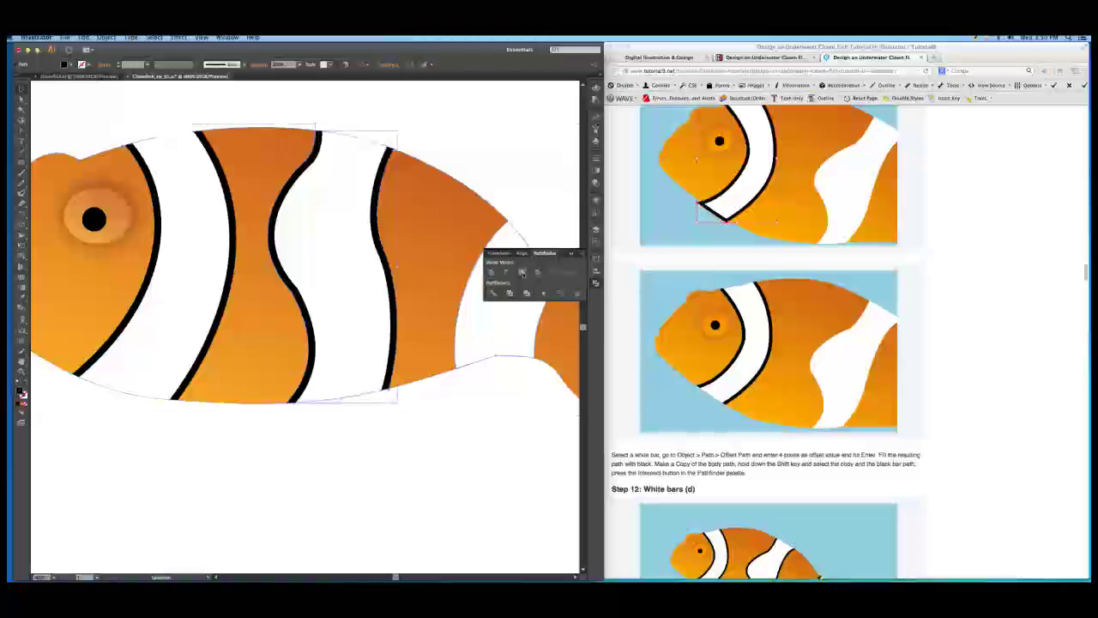
left_click(318, 373)
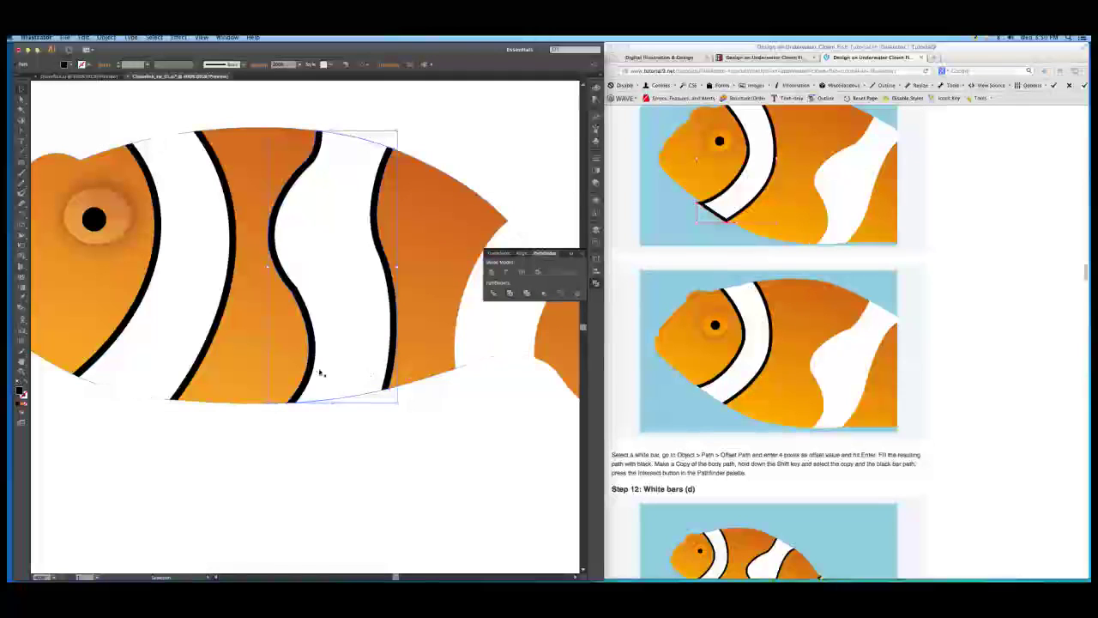
- Offset the path of the white bar near the tail by 4 px and fill the resulting path with black
left_click(488, 331)
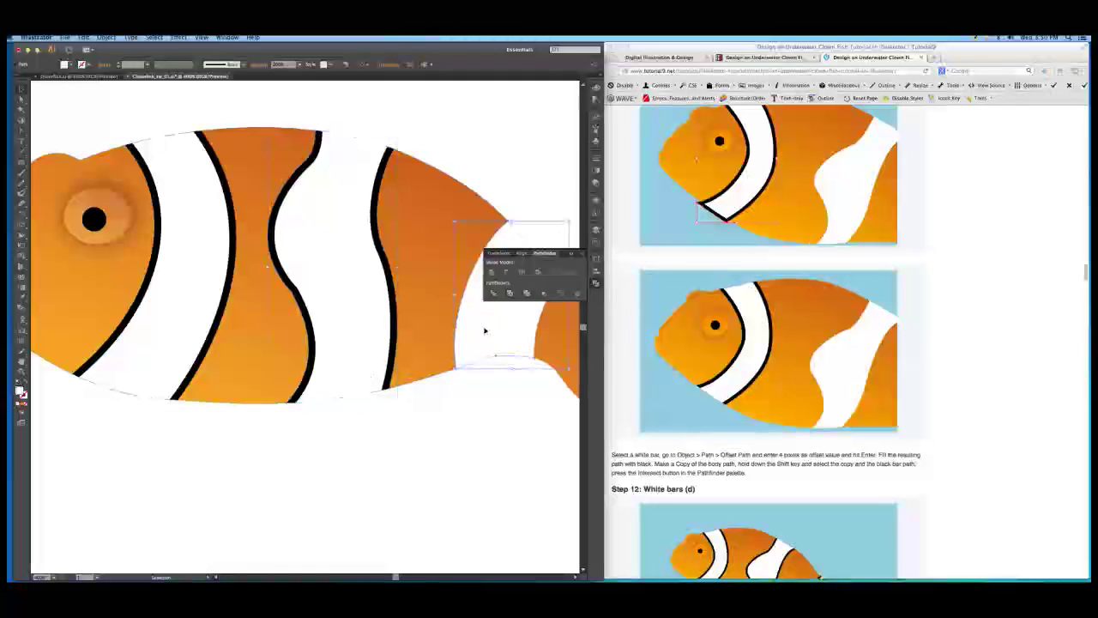
left_click(106, 38)
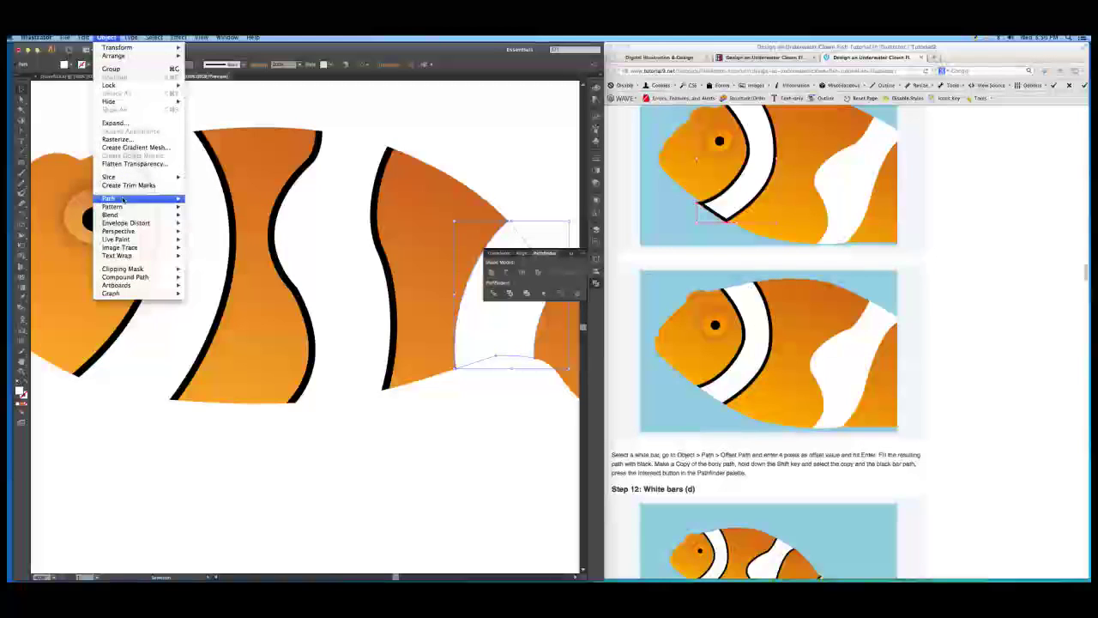
mouse_move(123, 199)
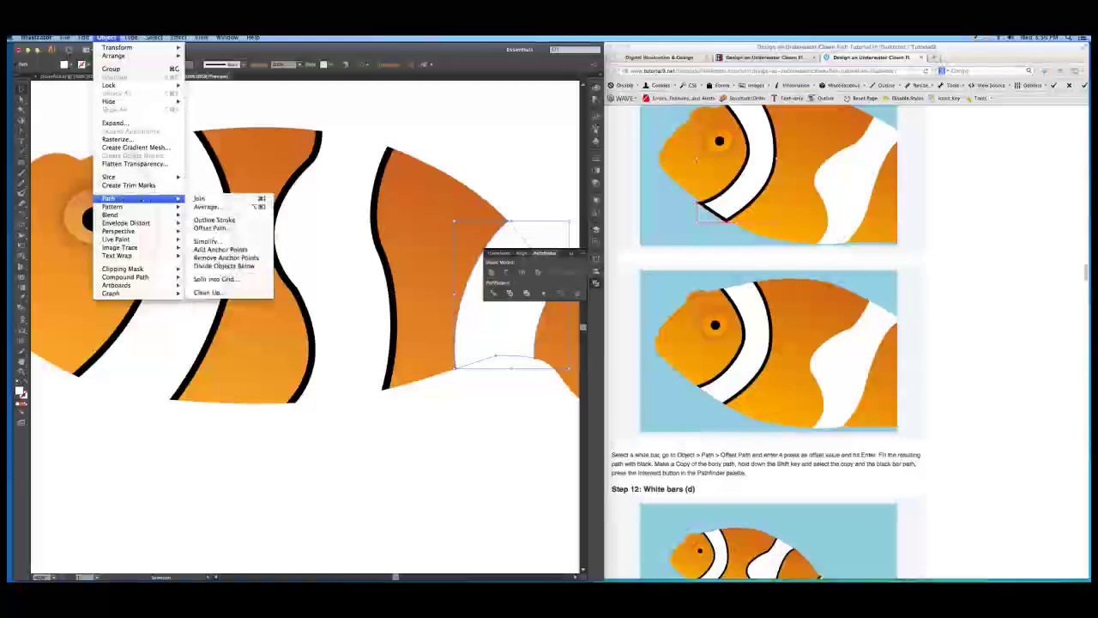
left_click(215, 229)
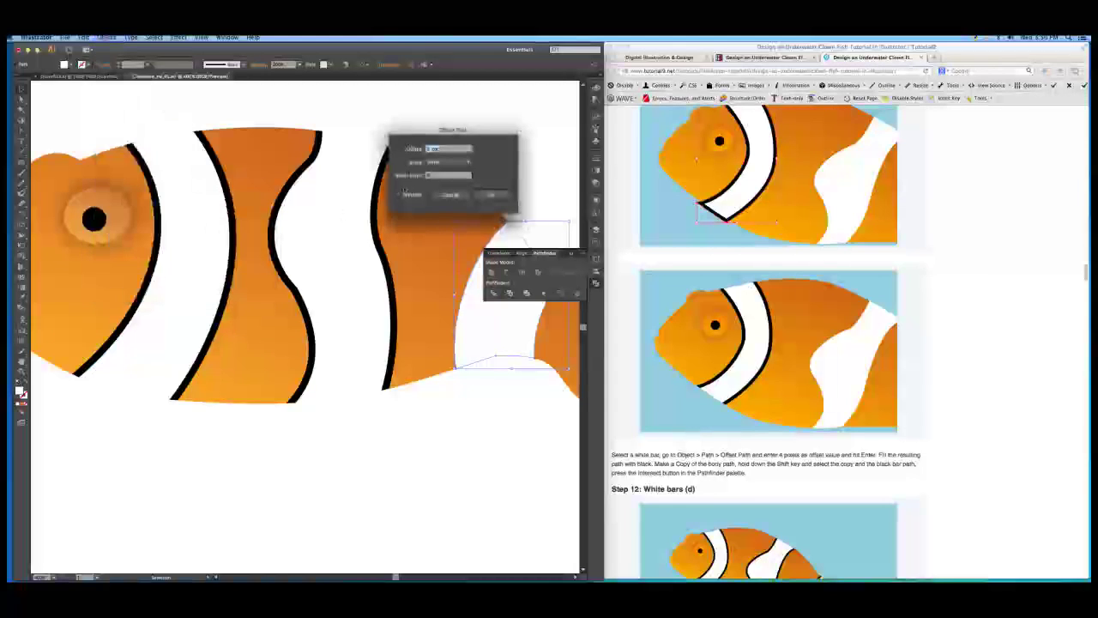
left_click(400, 195)
left_click(493, 194)
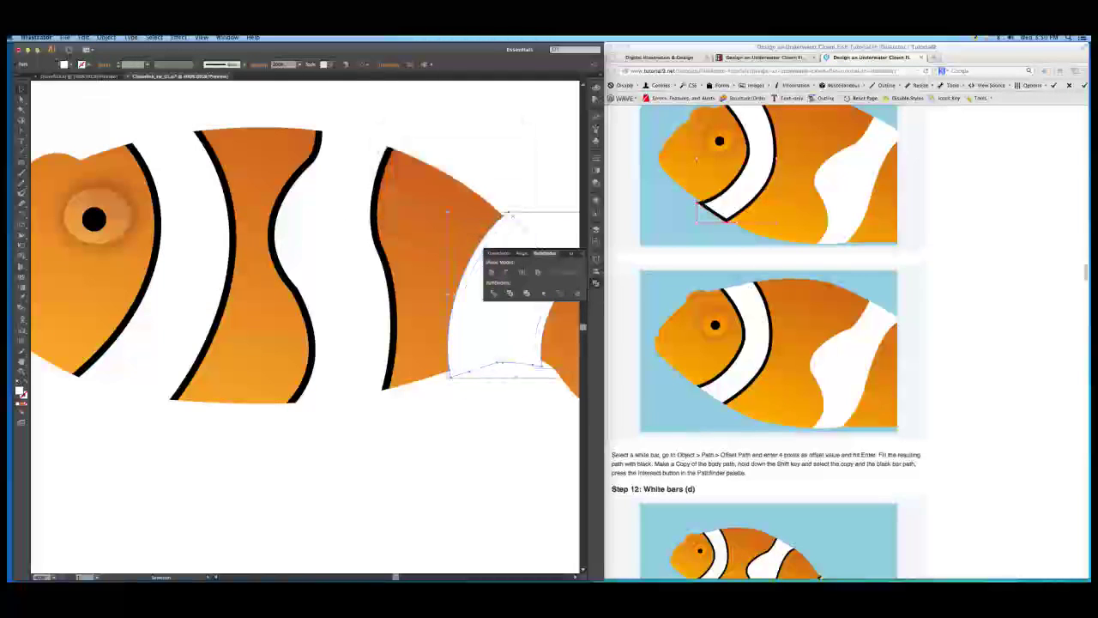
left_click(64, 64)
left_click(11, 108)
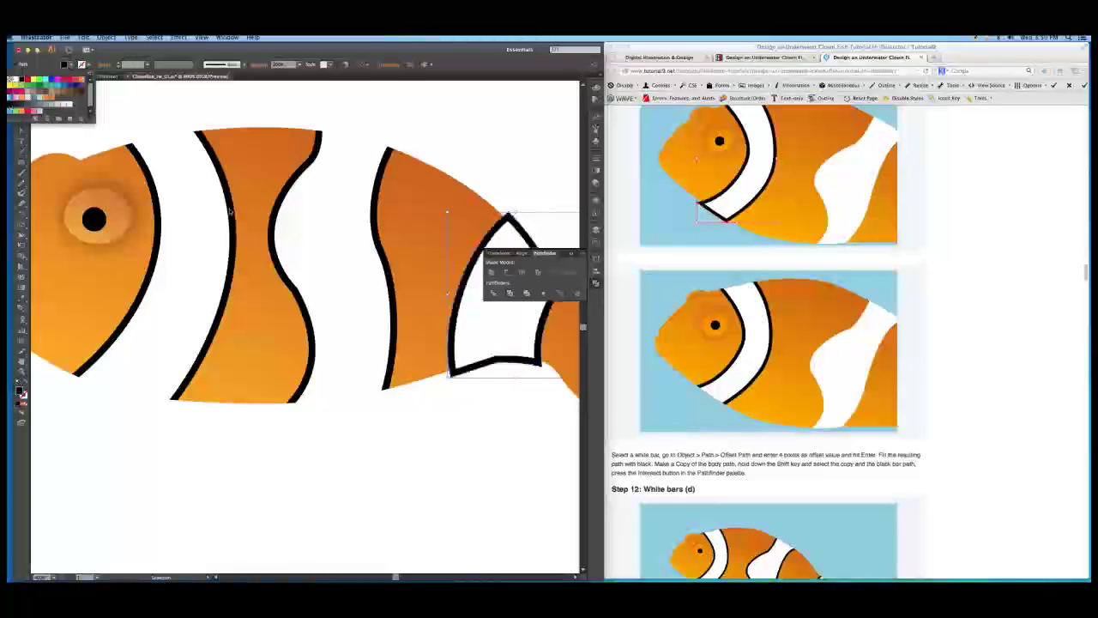
- Duplicate the orange body path in place and intersect the copy with the black bar near the tail
left_click(416, 335)
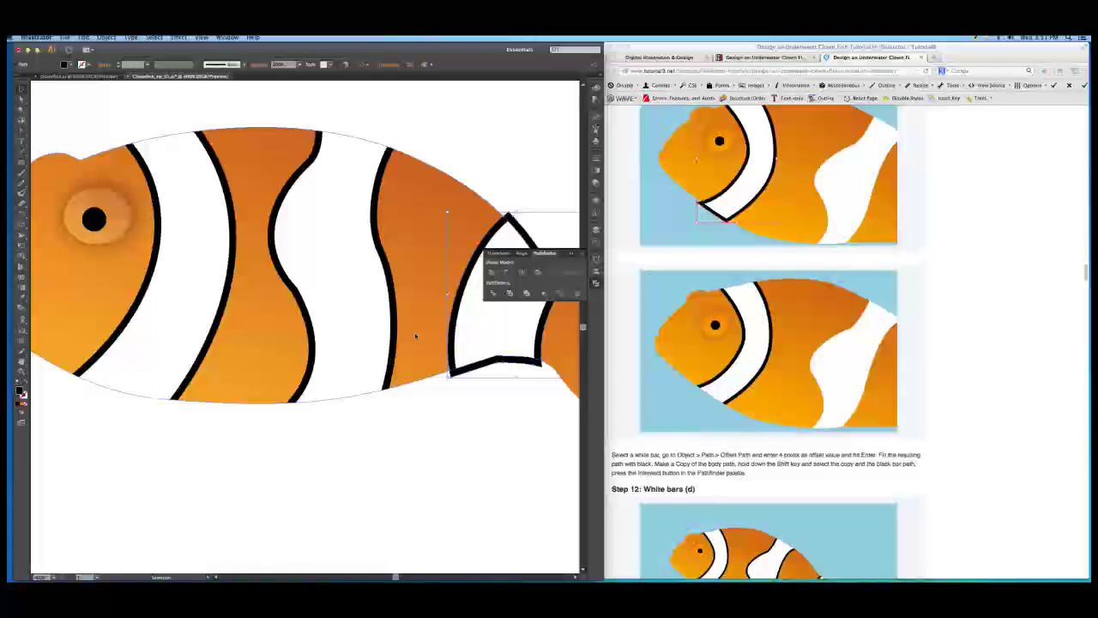
left_click(416, 337)
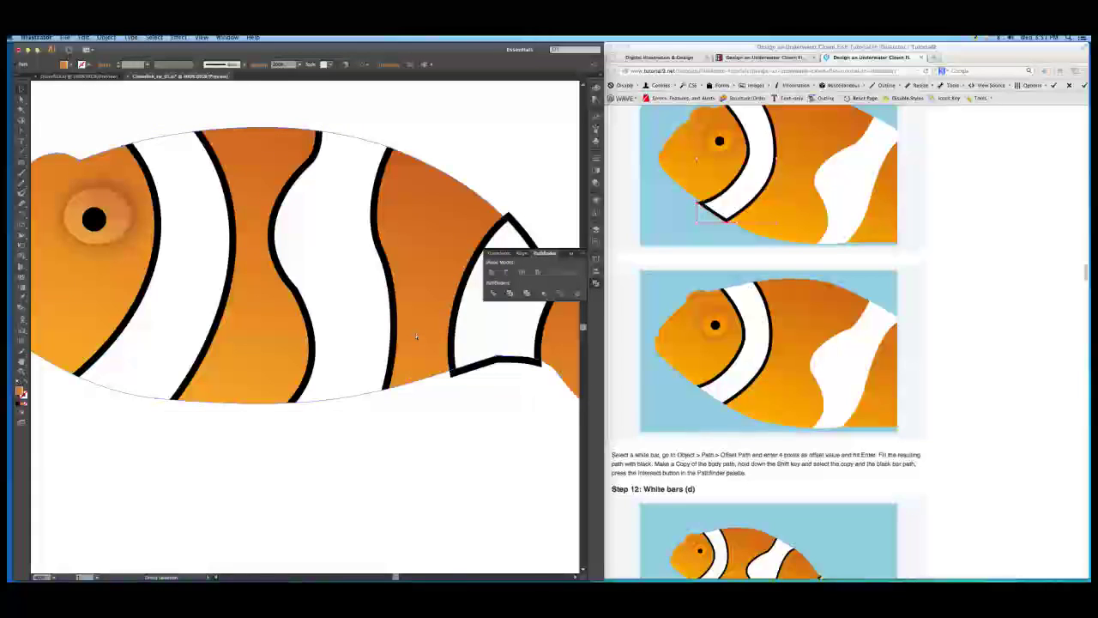
left_click(475, 369, "shift")
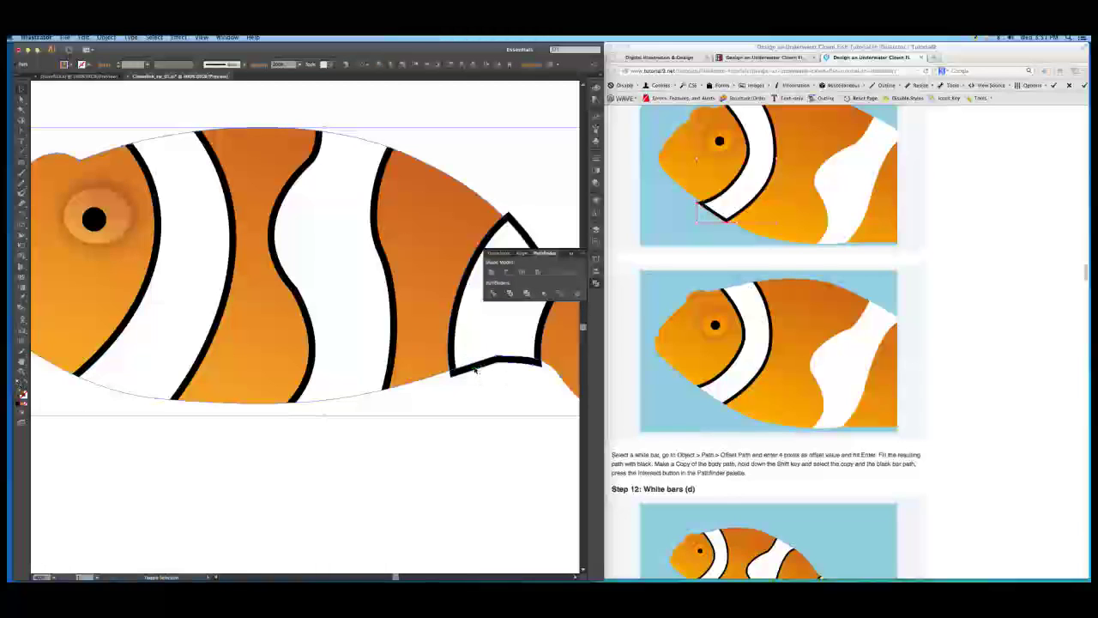
left_click(523, 272)
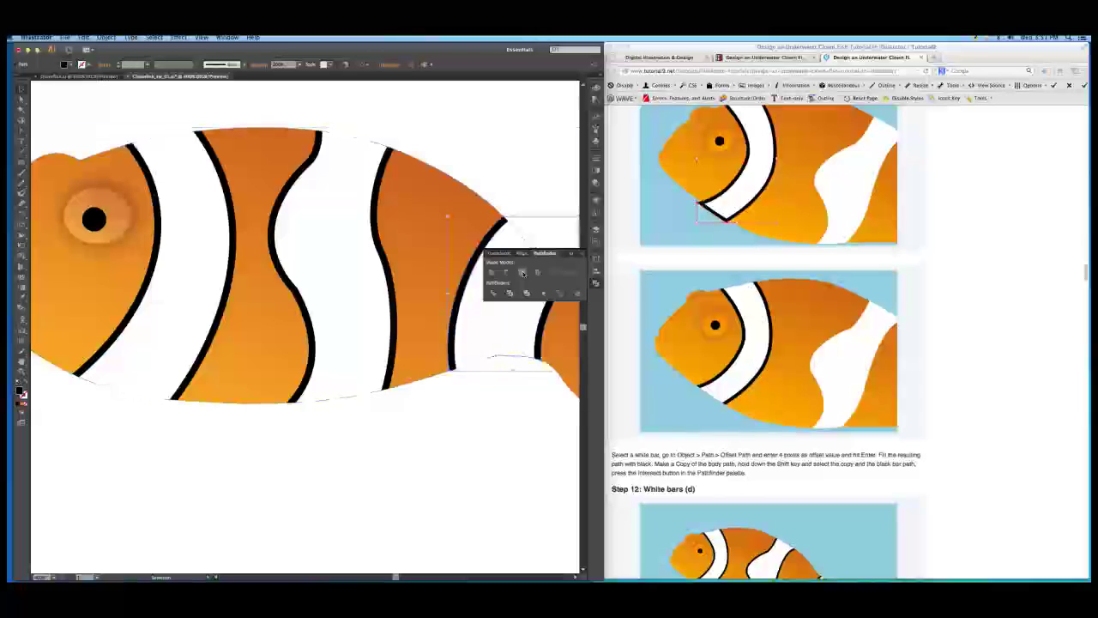
left_click(438, 420)
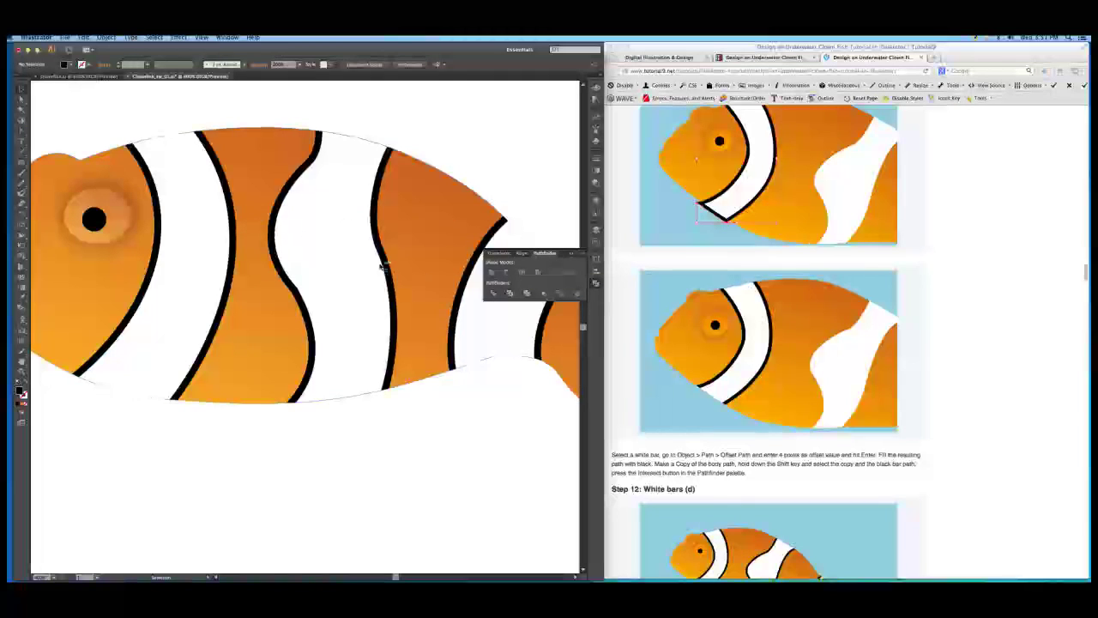
- Check the outlined bars across the whole fish and read the tutorial's Step 13 on the left fin
key("super+minus")
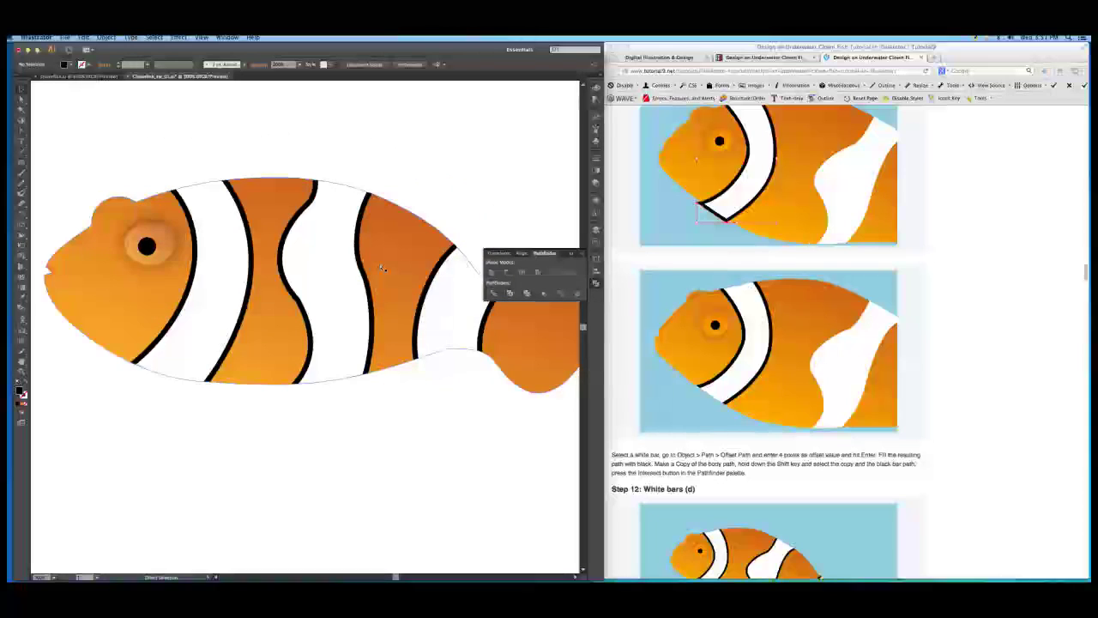
left_click(570, 252)
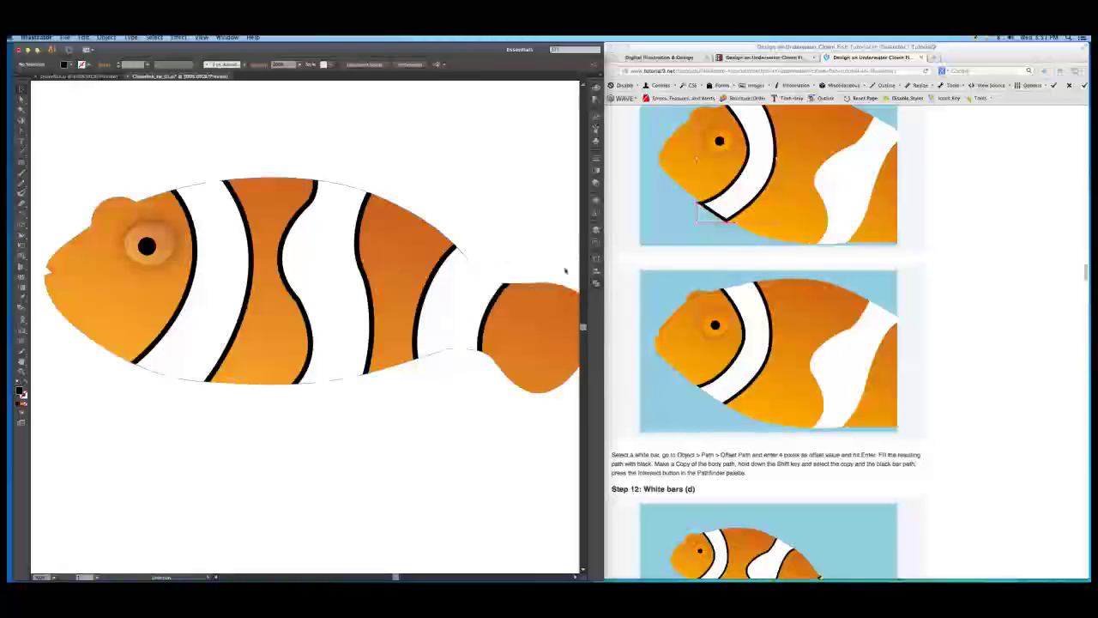
left_click(410, 397)
key("space")
mouse_move(410, 397)
left_mouse_down()
mouse_move(382, 395)
mouse_move(402, 394)
left_mouse_up()
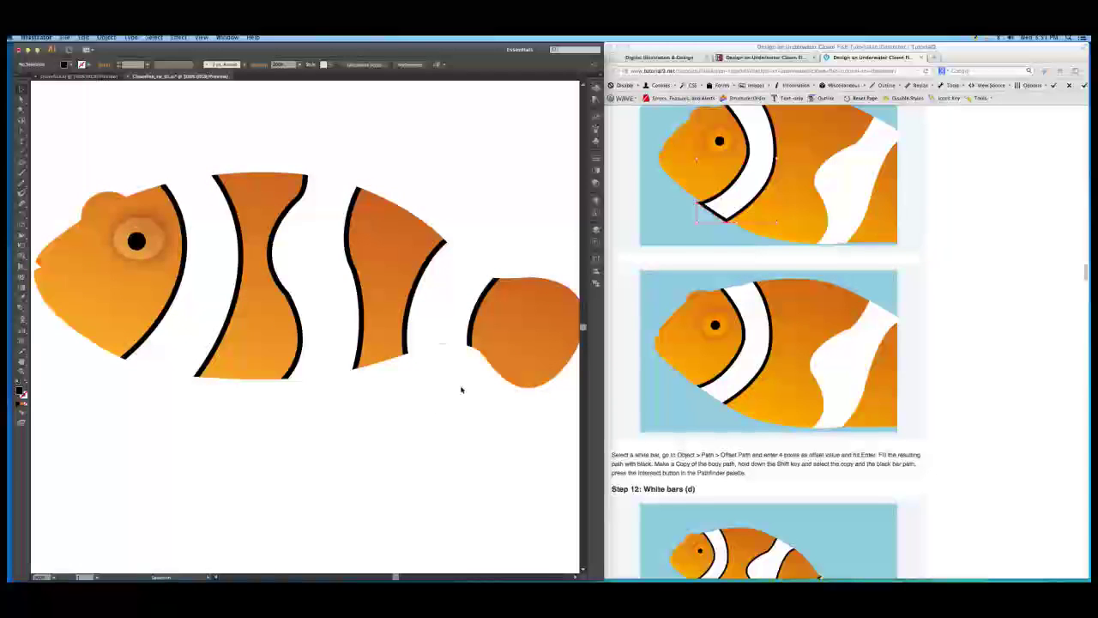
scroll(742, 386, "down", 6)
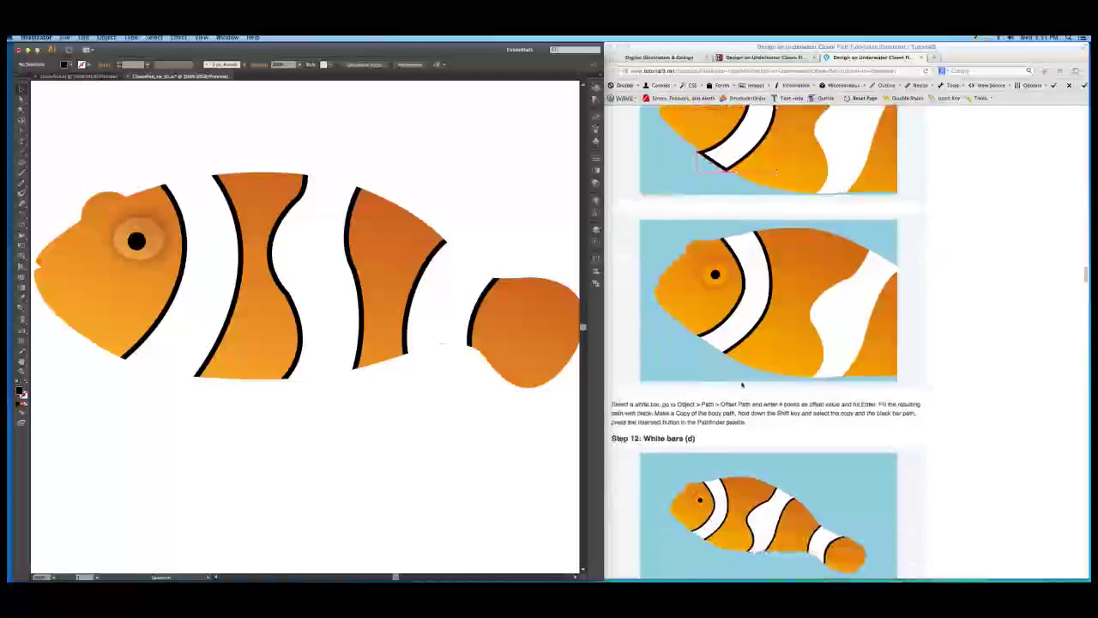
scroll(742, 385, "down", 3)
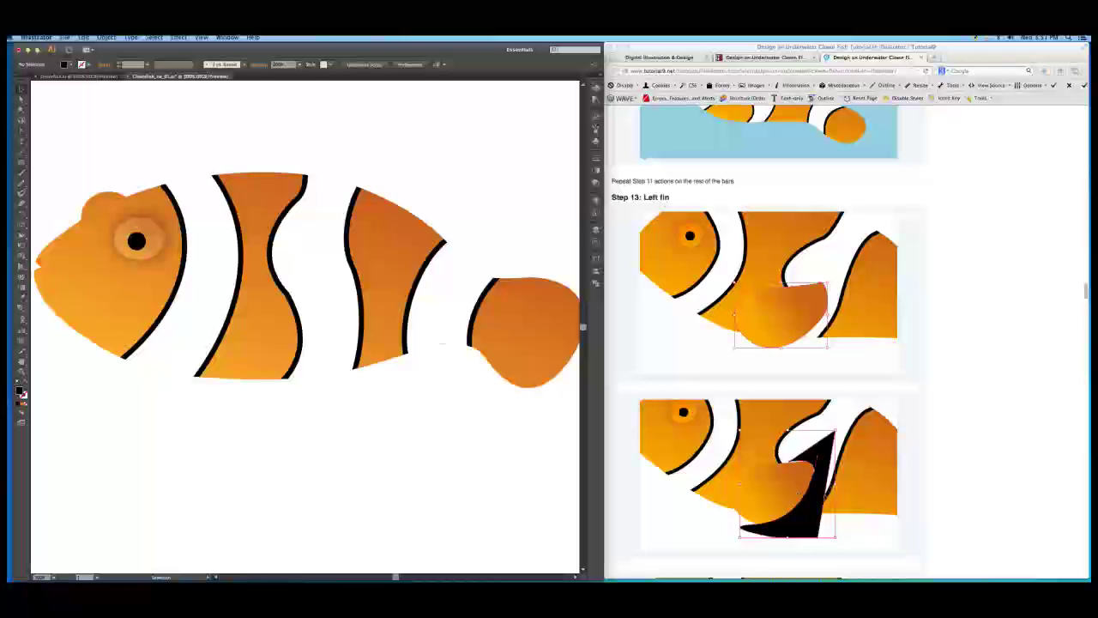
scroll(812, 502, "down", 4)
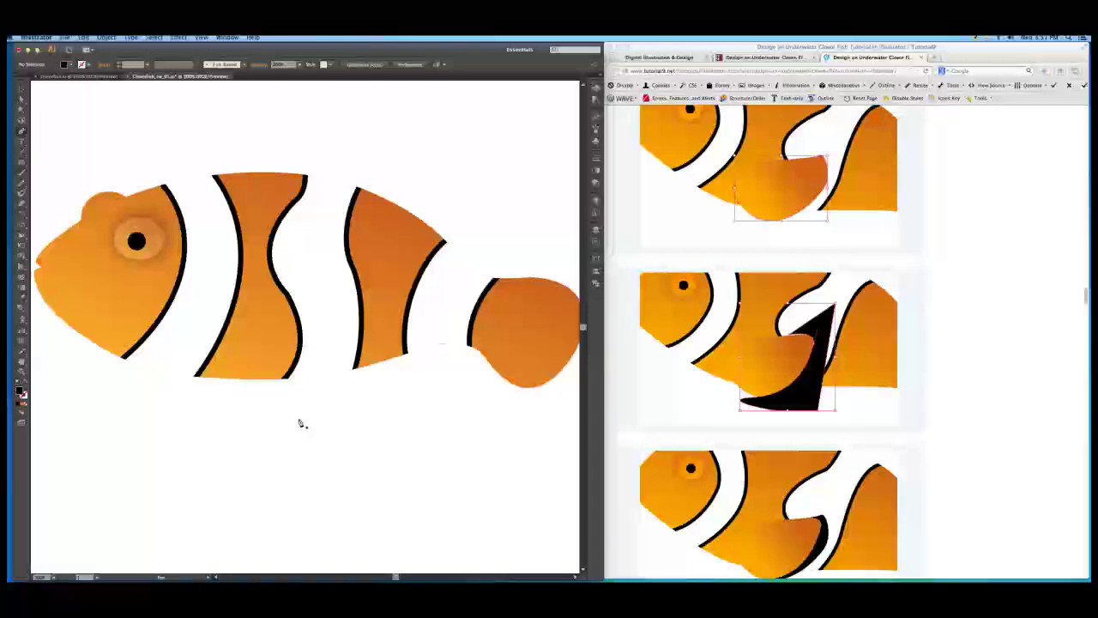
- Draw a closed, rounded fin shape with the Pen tool in the empty area below the fish's body
left_click_drag(299, 419, 290, 423)
left_click_drag(265, 468, 351, 507)
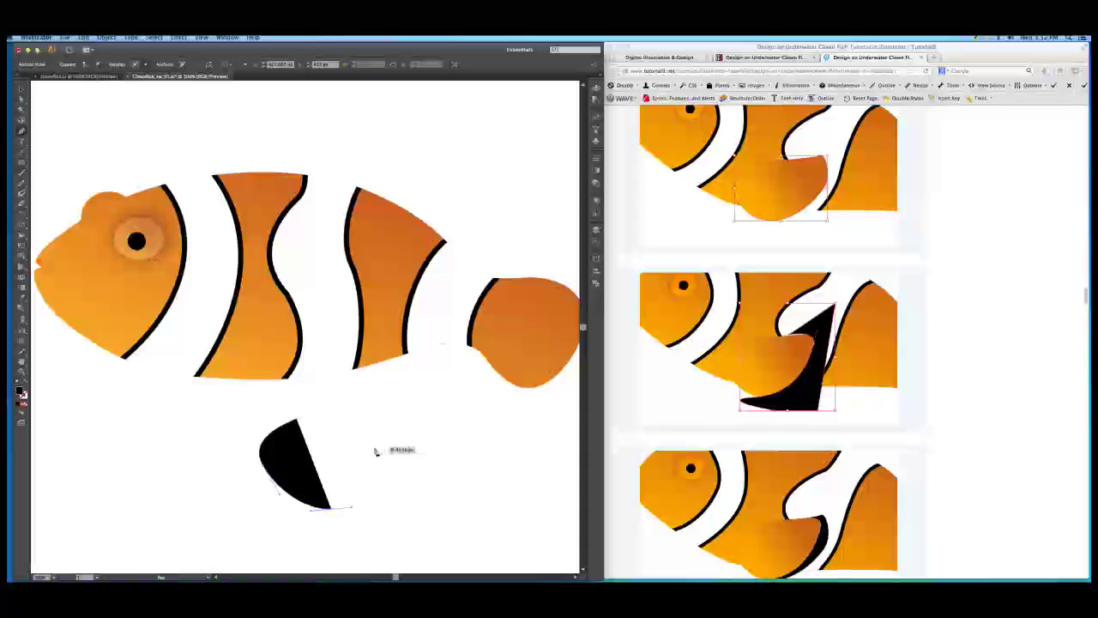
mouse_move(379, 434)
left_mouse_down()
mouse_move(351, 406)
mouse_move(306, 420)
left_mouse_up()
key("v")
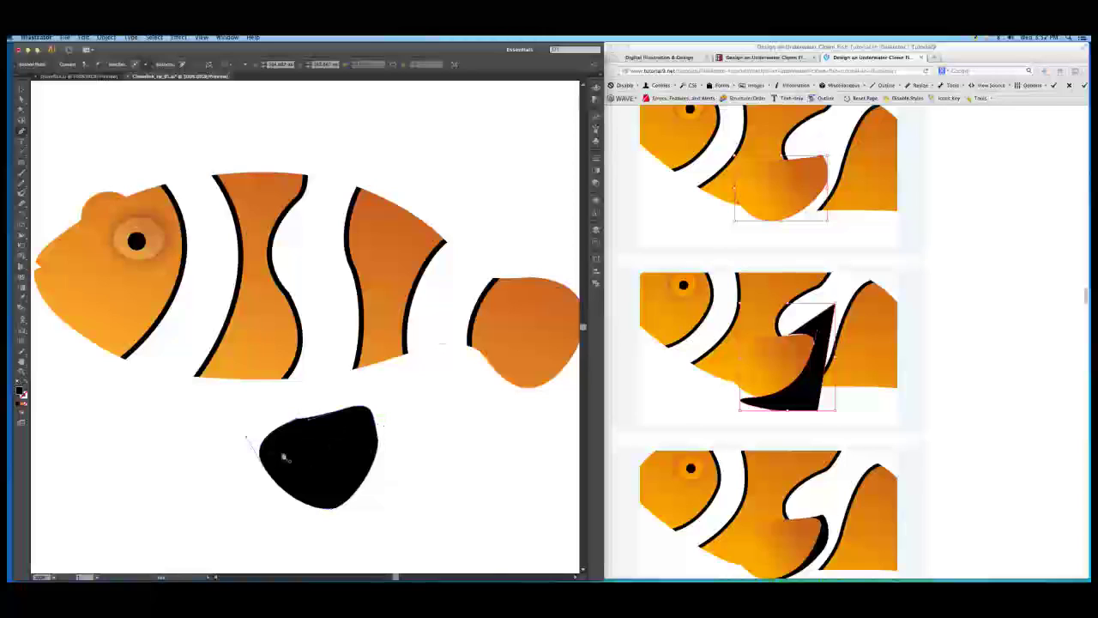
- Fill the new fin shape with the saved orange gradient swatch of the fish body
left_click(286, 456)
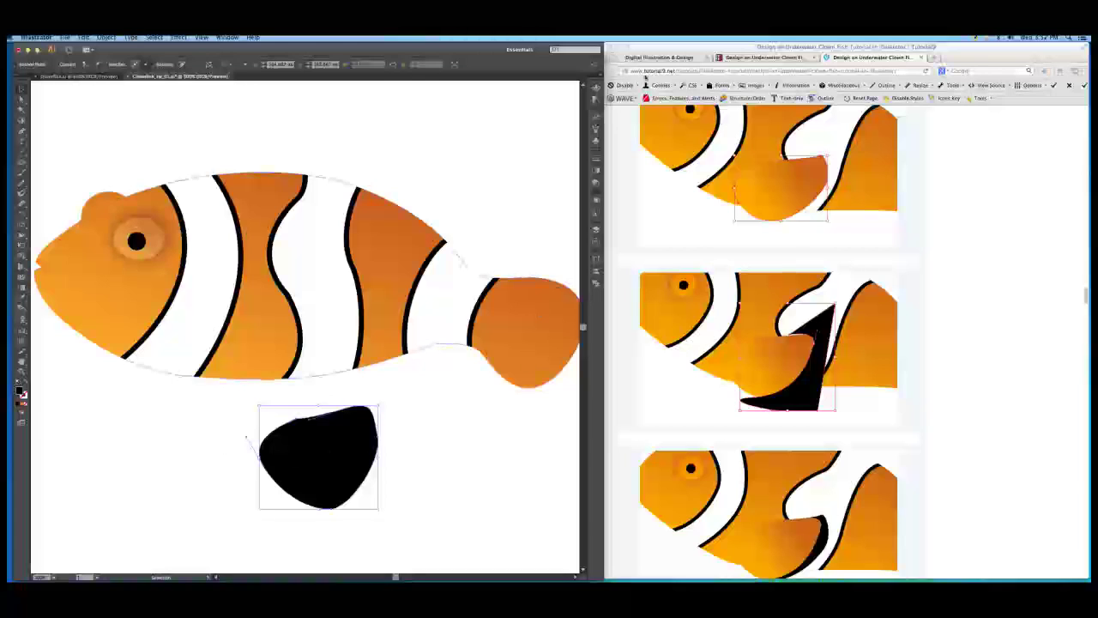
left_click(595, 120)
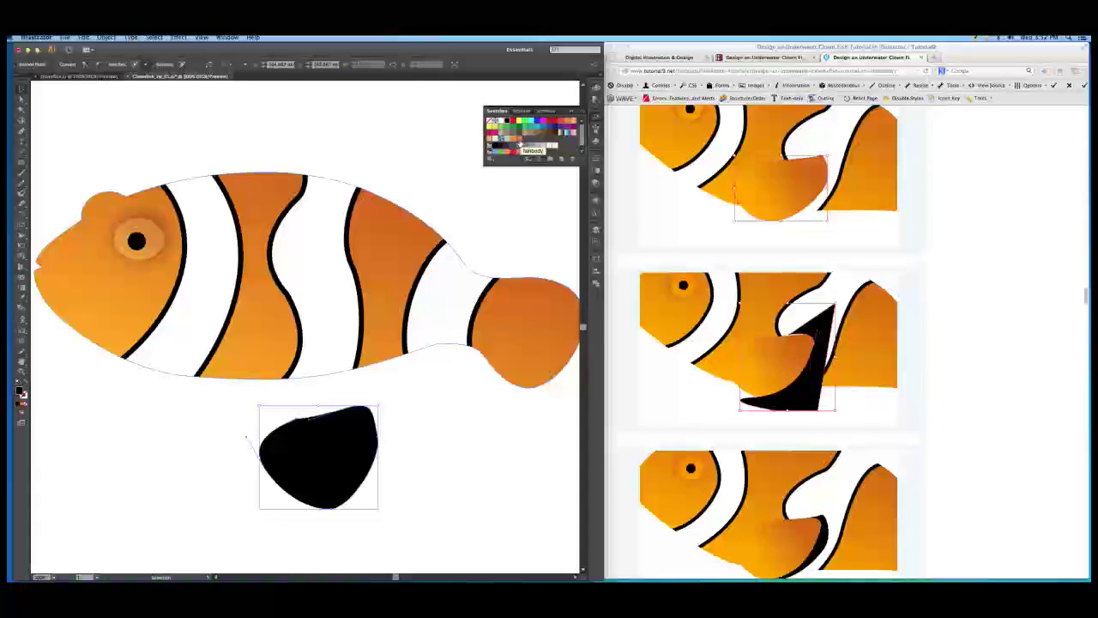
left_click(521, 144)
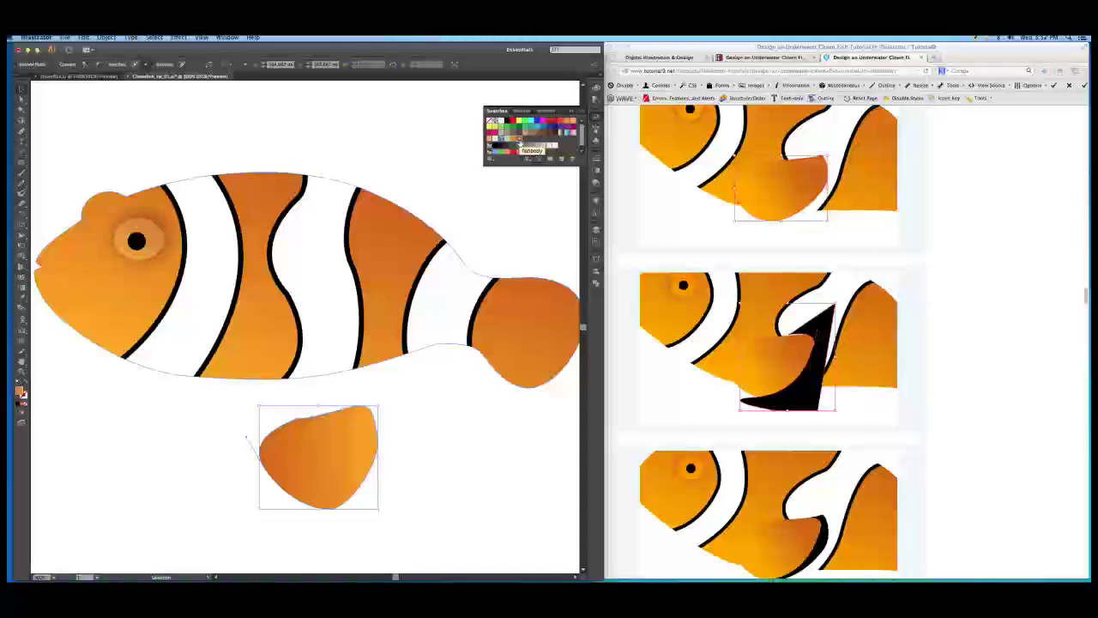
left_click(331, 446)
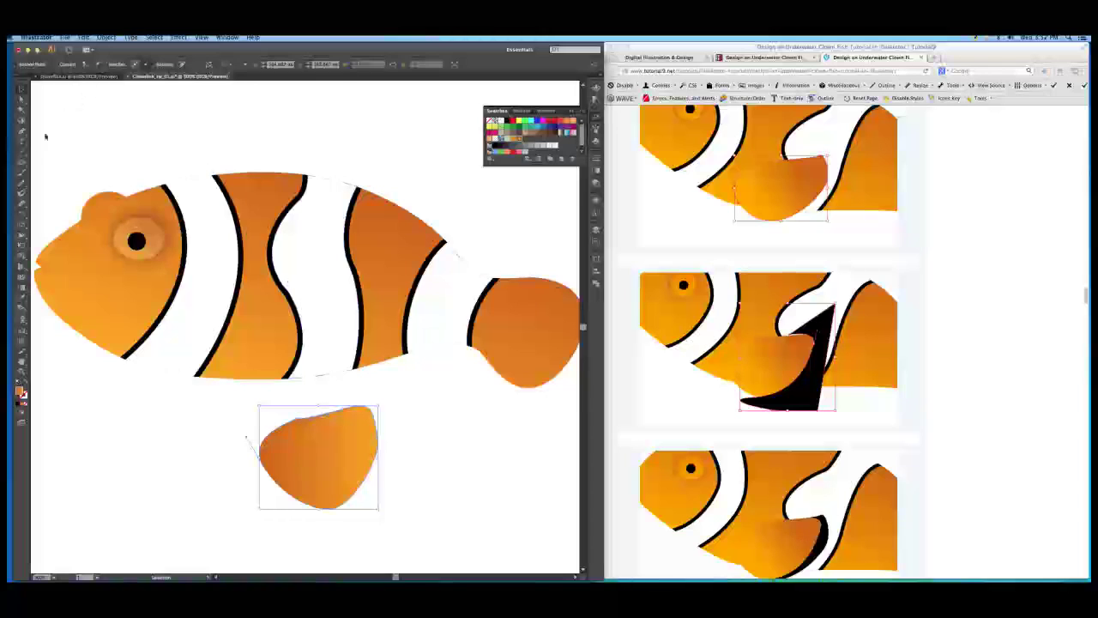
- Redirect the fin's gradient to run diagonally from light orange at its lower front to dark orange toward its rear tip
key("g")
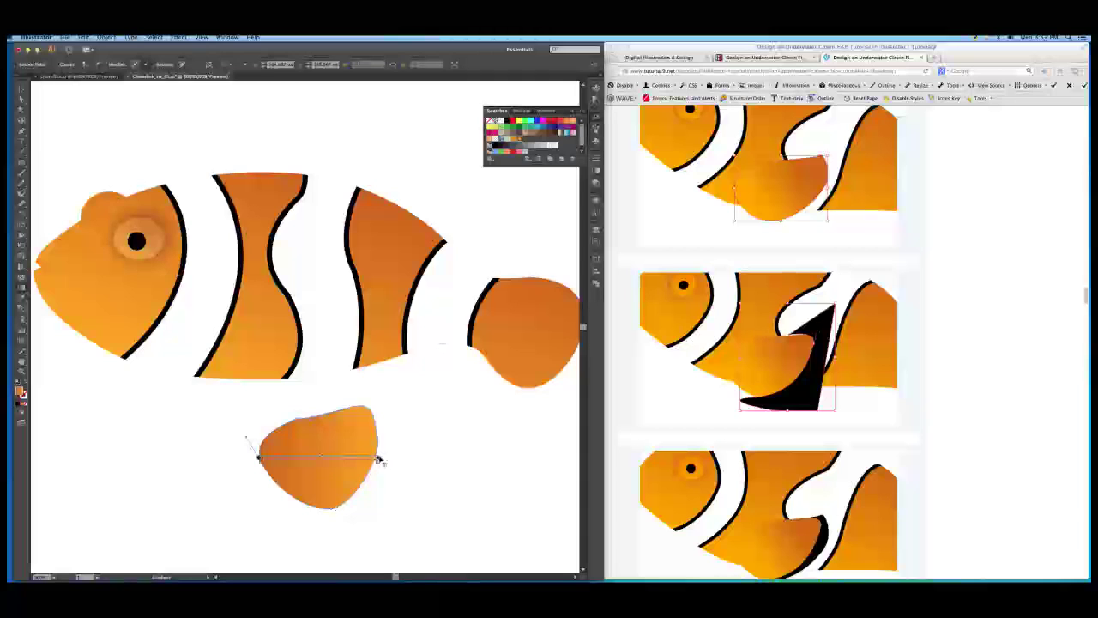
mouse_move(380, 455)
left_mouse_down()
mouse_move(245, 412)
mouse_move(205, 420)
mouse_move(190, 454)
mouse_move(172, 454)
left_mouse_up()
left_click_drag(259, 456, 370, 456)
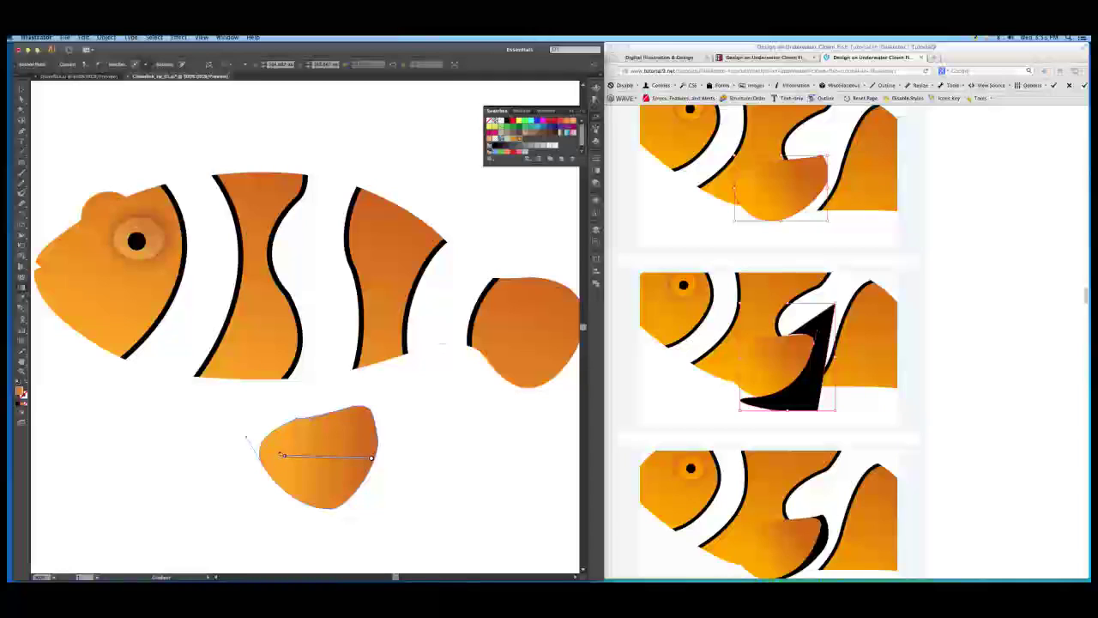
left_click_drag(280, 455, 283, 472)
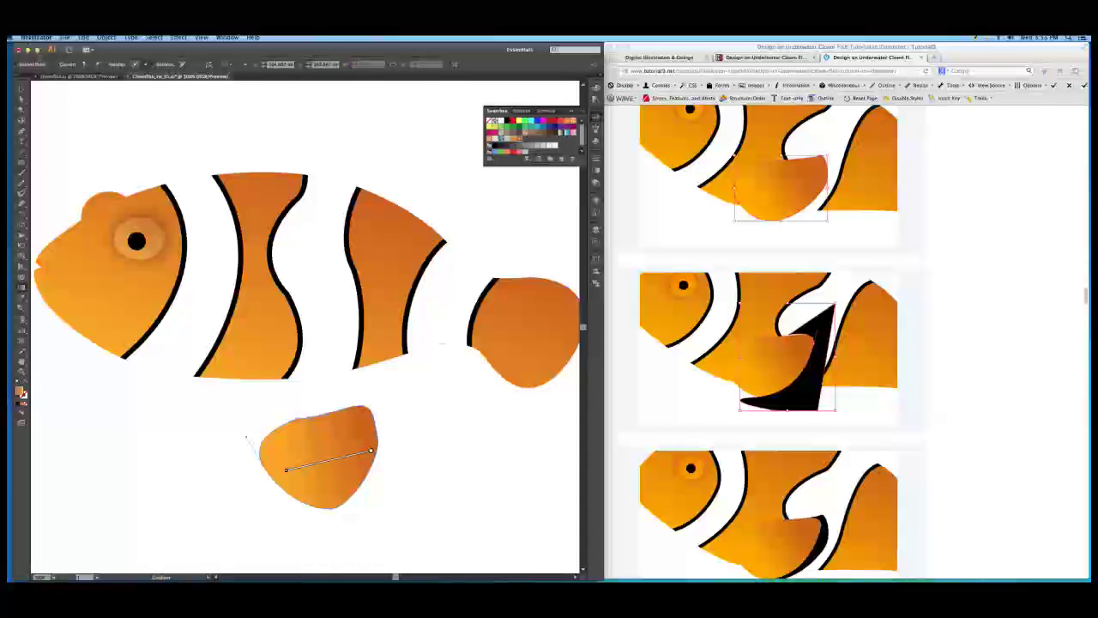
- Move the anchor points at the fin's upper rear corner slightly up and outward to widen its tip
left_click(23, 100)
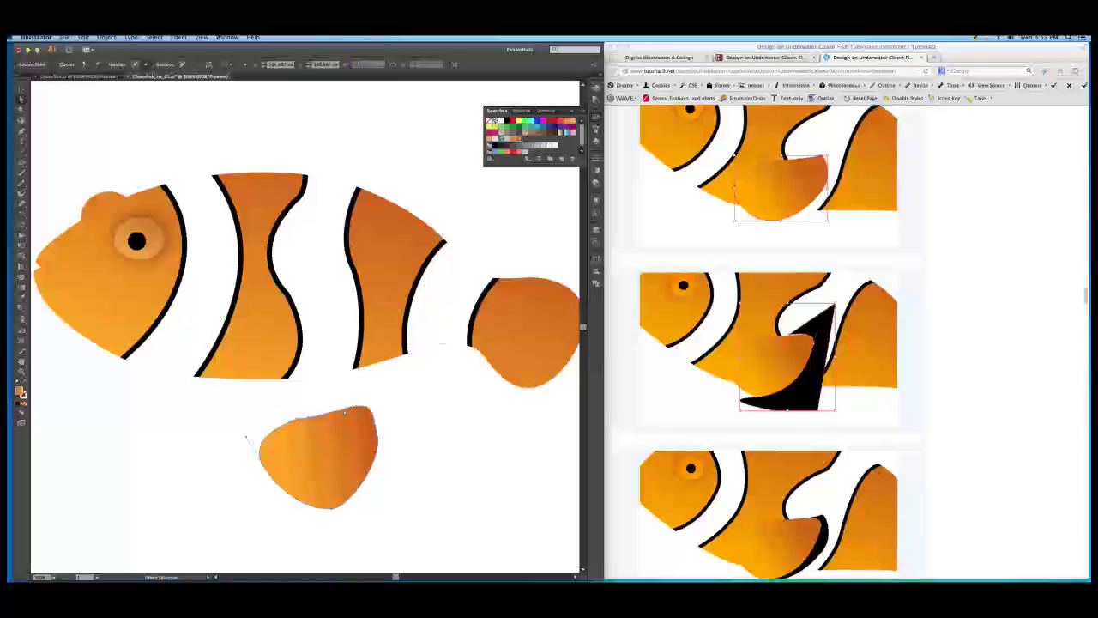
left_click_drag(345, 413, 372, 397)
left_click(379, 439)
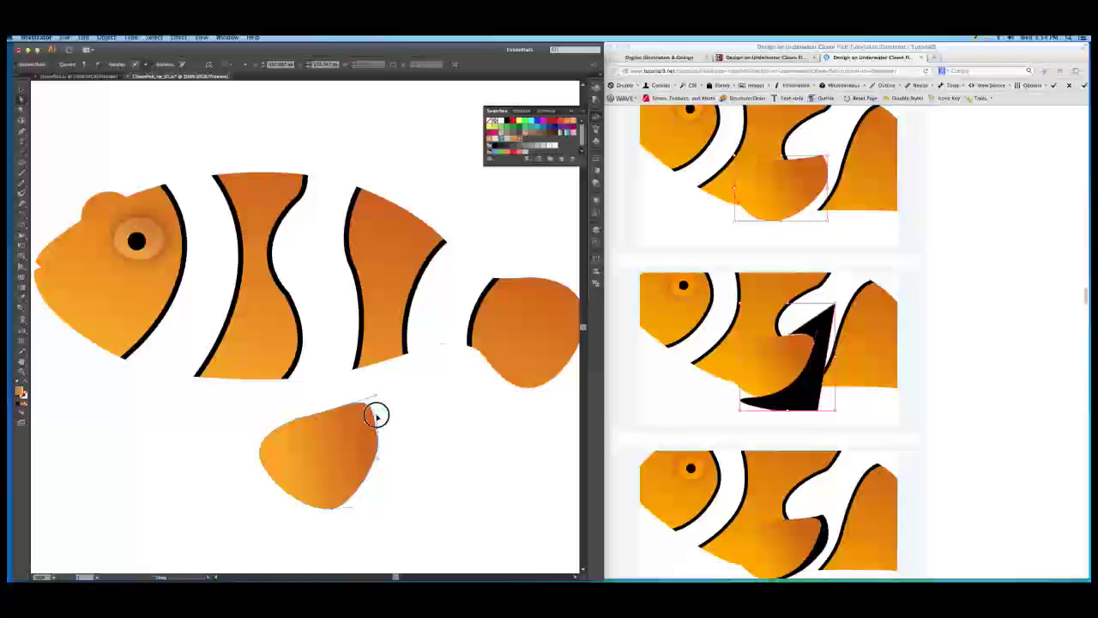
left_click(376, 415)
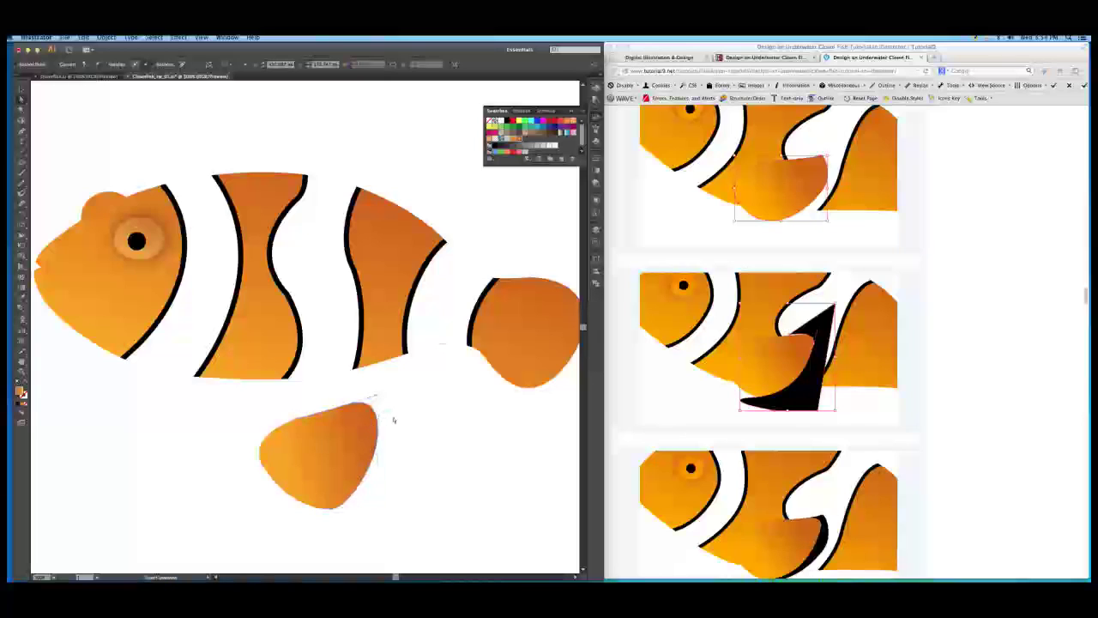
left_click(337, 448)
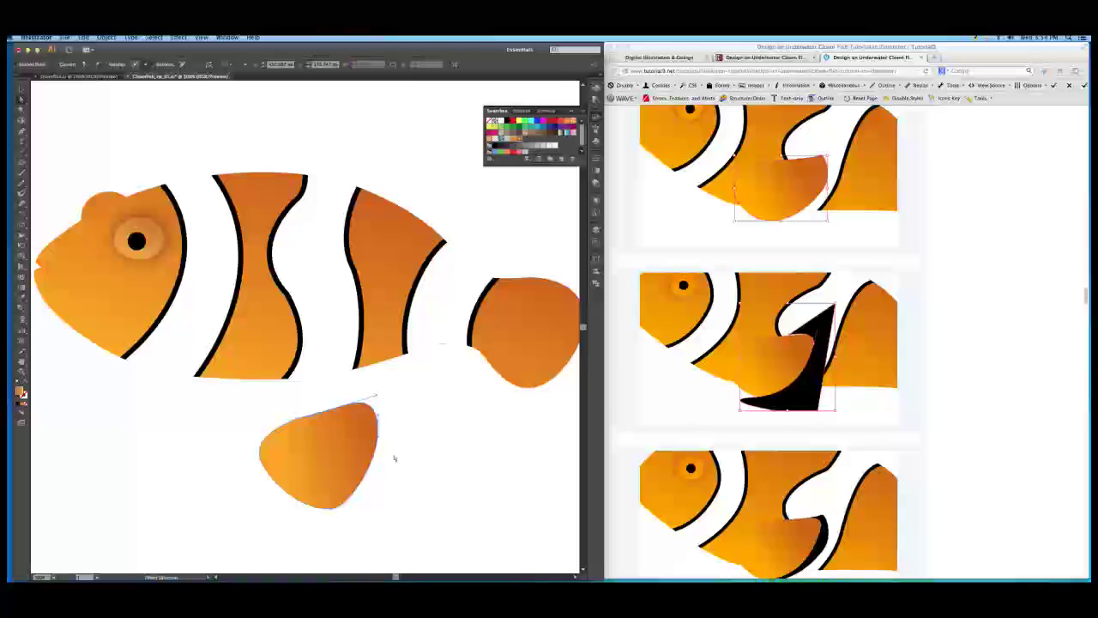
left_click_drag(377, 438, 386, 439)
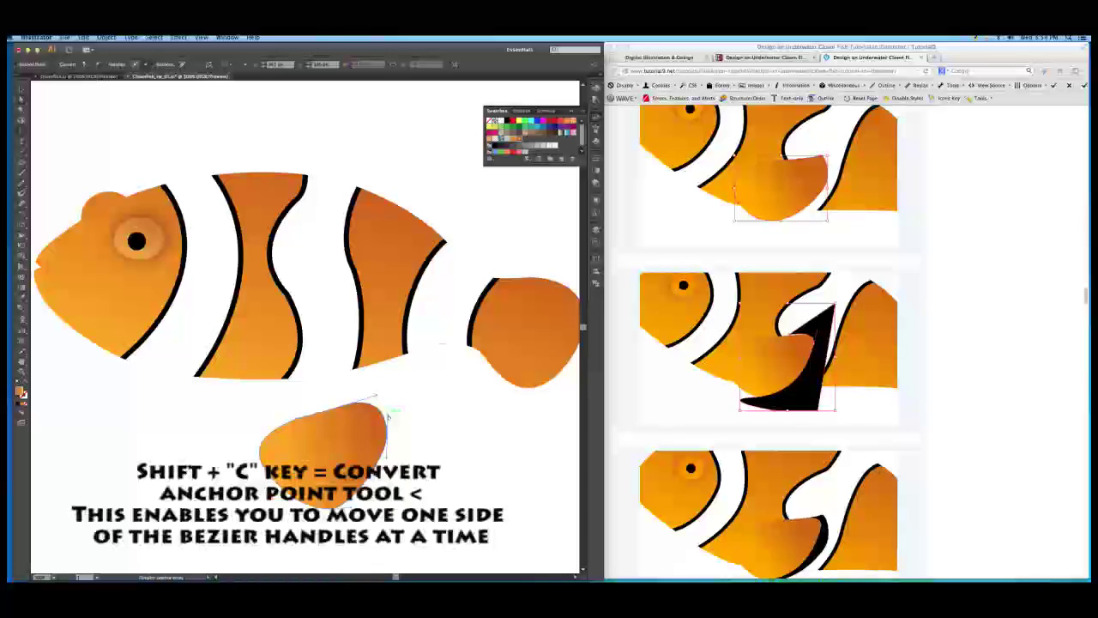
- Adjust one direction handle of the fin's rear tip point independently with the Convert Anchor Point tool to smooth the rounded corner
key("shift+c")
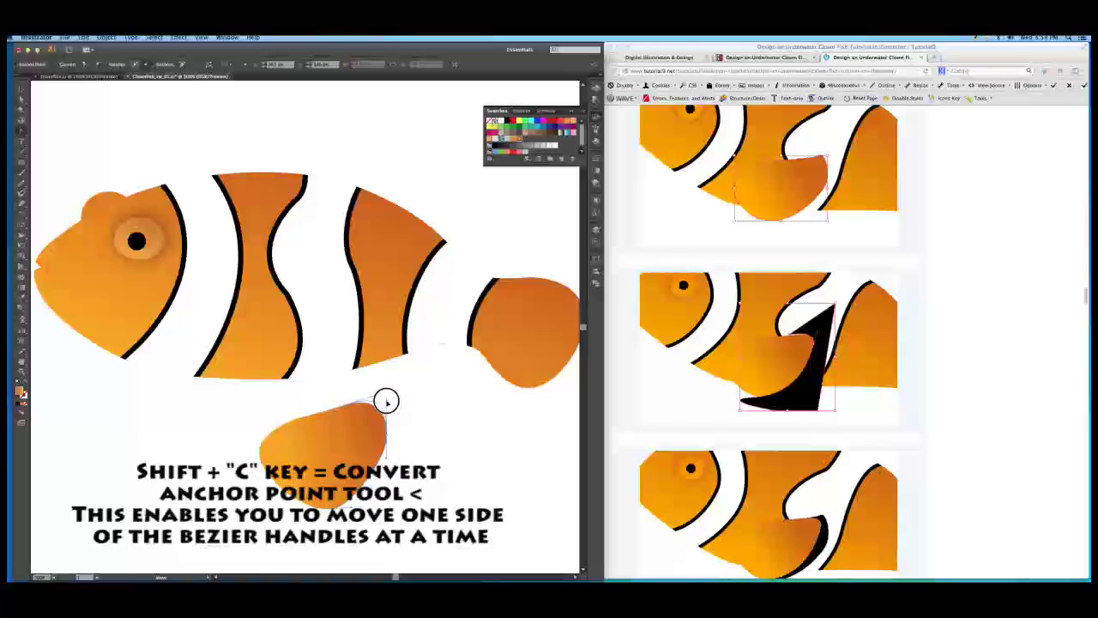
left_click_drag(385, 401, 386, 401)
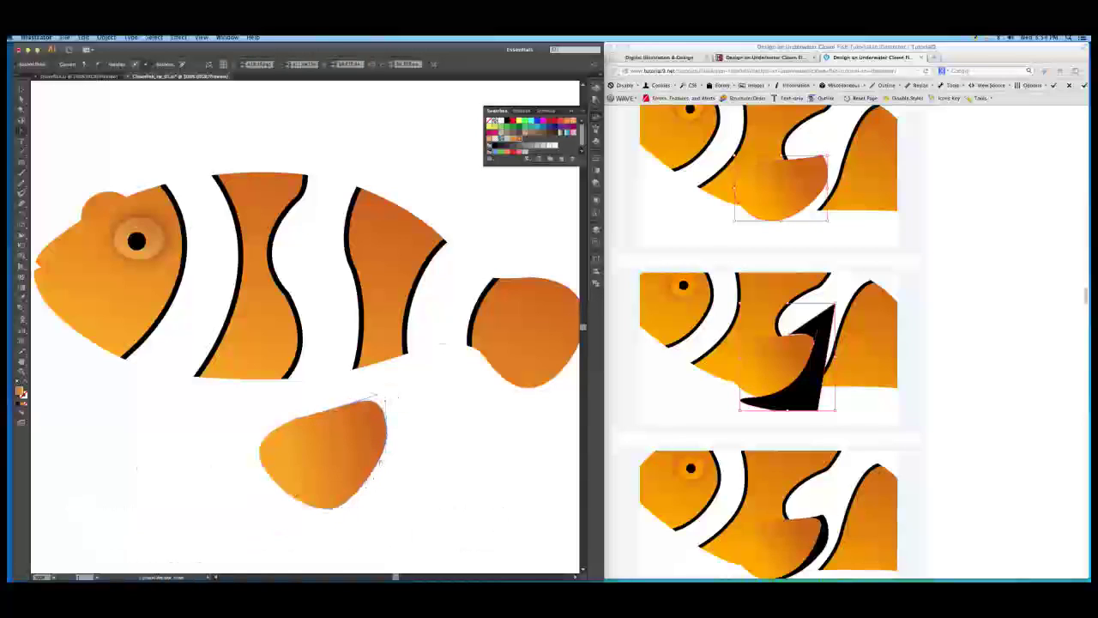
left_click(386, 400)
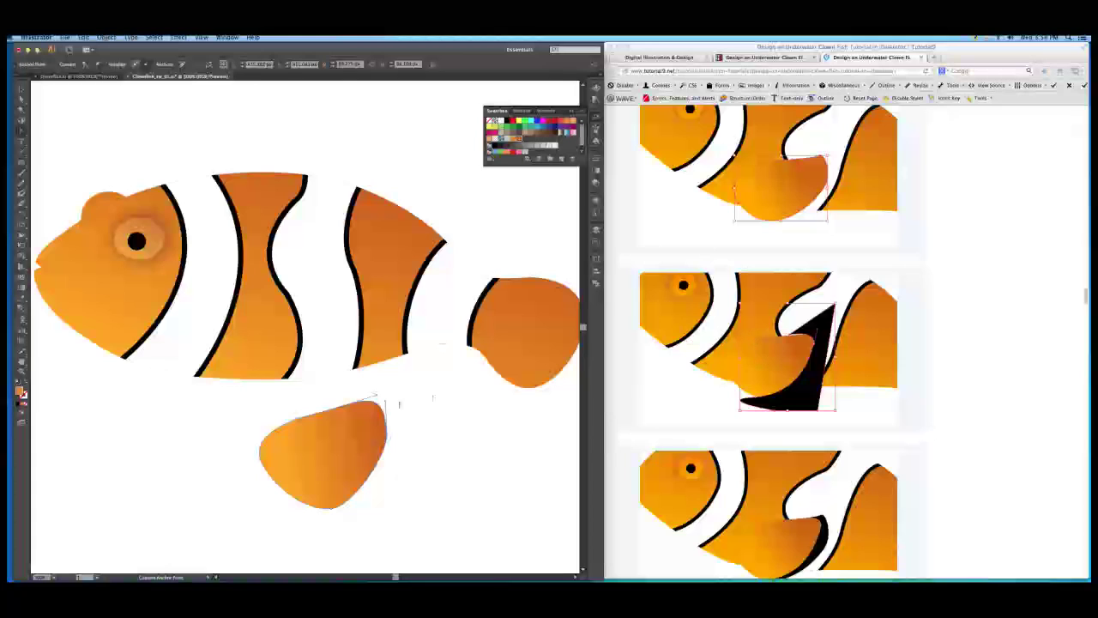
key("a")
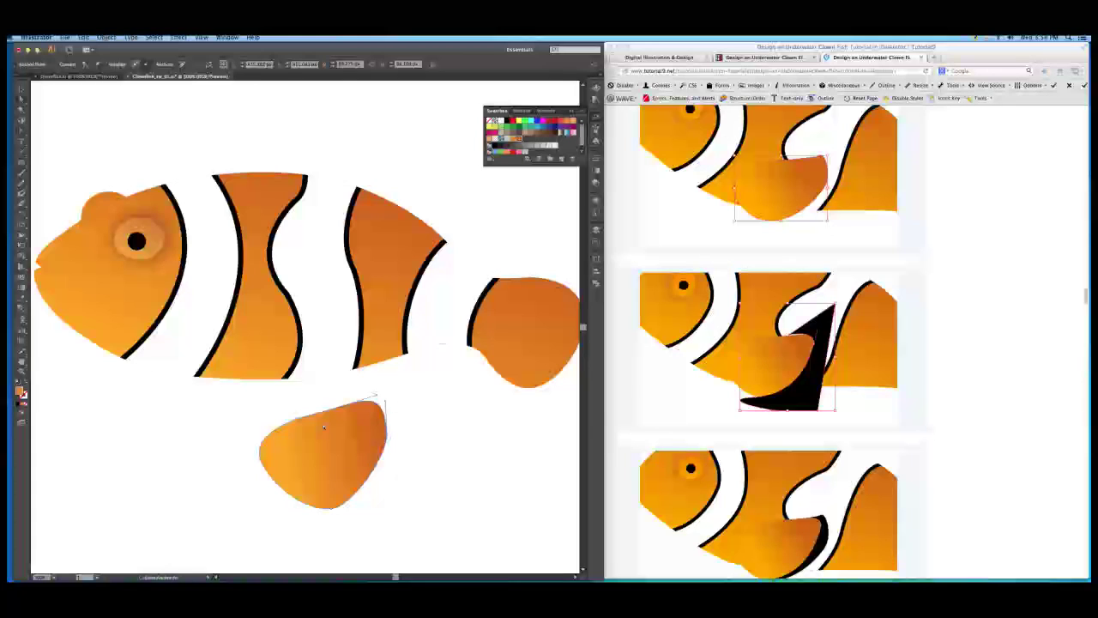
- Shift the fin's upper front anchor point toward the head and steepen the front edge's curve handle for a rounder front
left_click(296, 419)
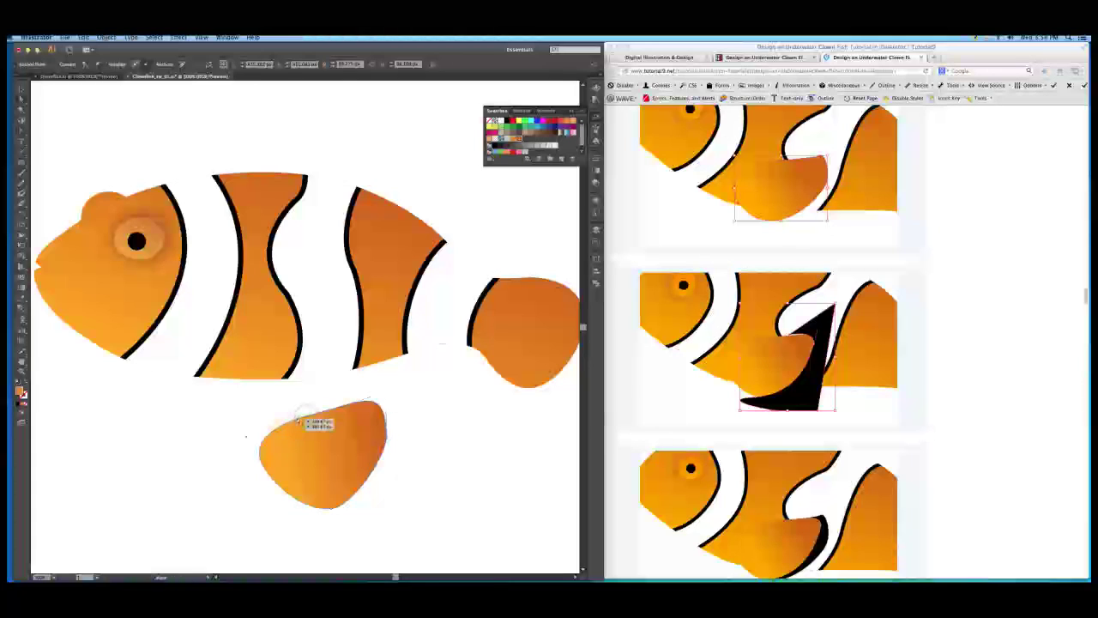
left_click_drag(296, 418, 288, 416)
left_click(290, 416)
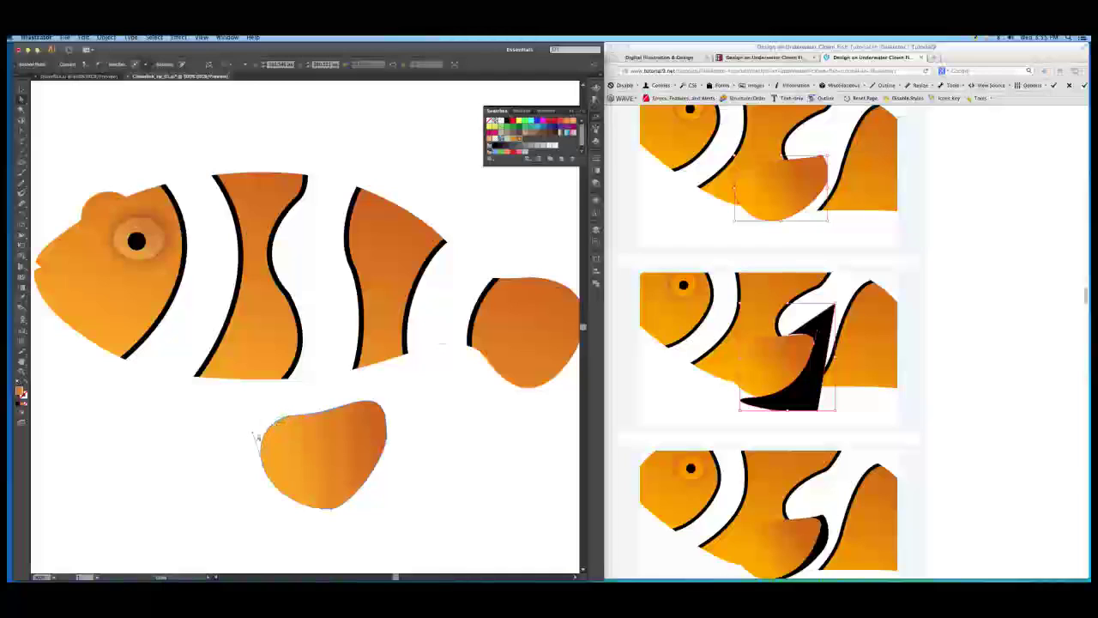
left_click(261, 431)
left_click_drag(261, 434, 261, 432)
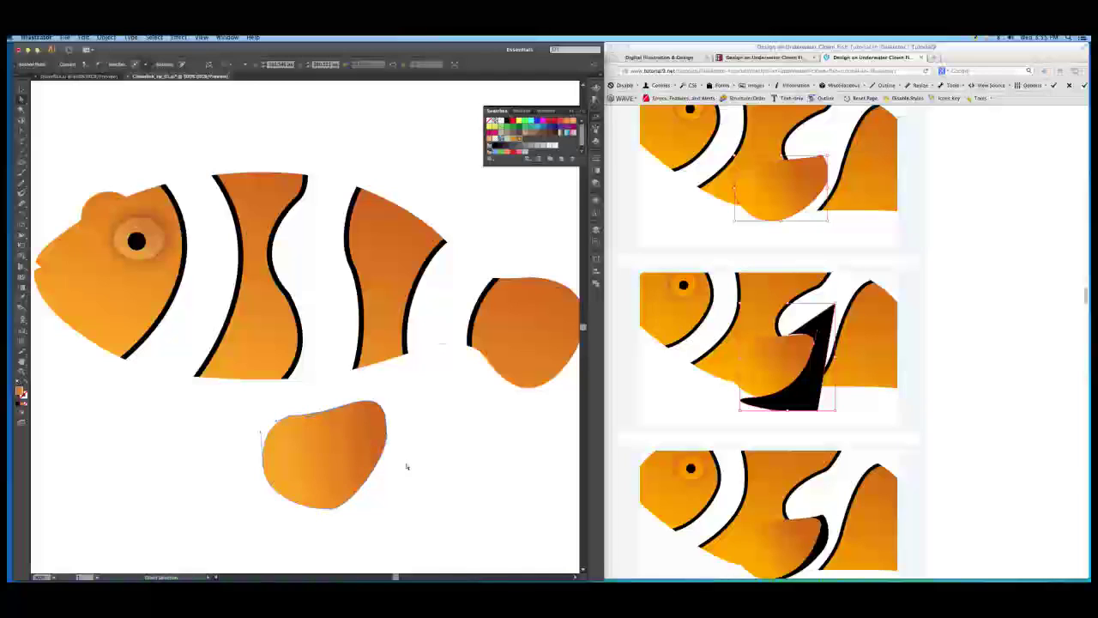
left_click(428, 444)
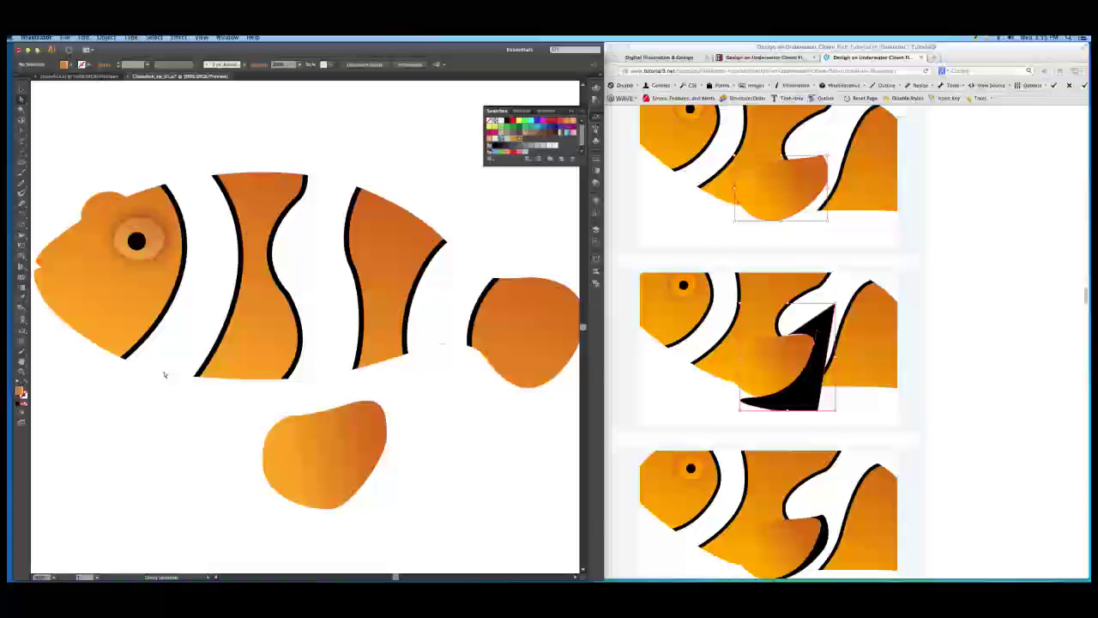
- Draw a closed crescent-like shape with black fill over the fin's rear edge using the Pen tool, its inner curve crossing the fin
key("p")
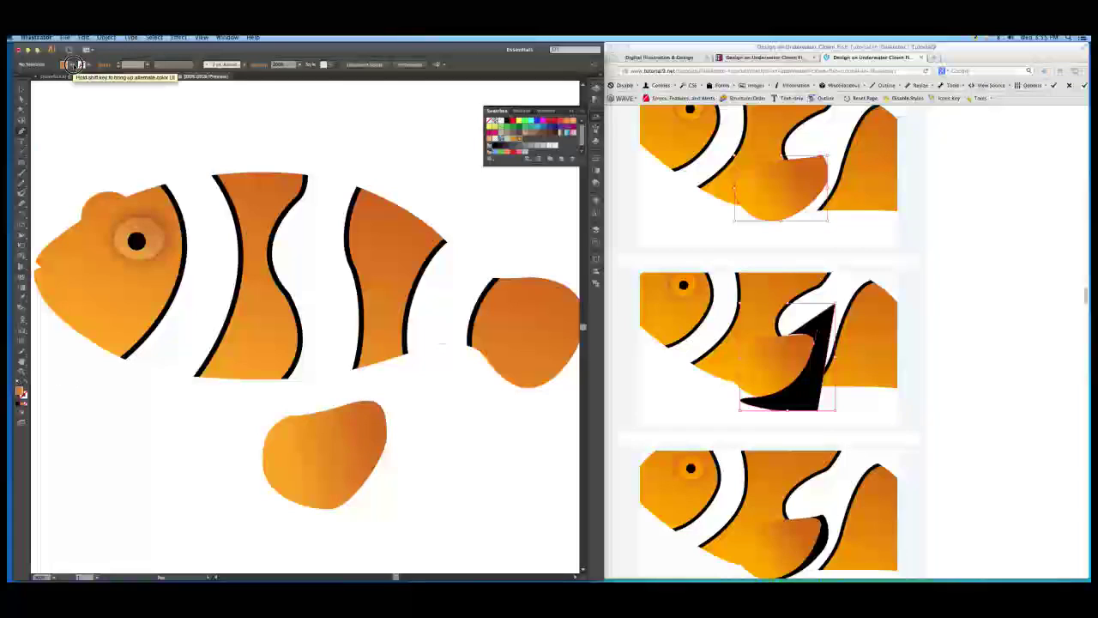
left_click(73, 65)
left_click(10, 107)
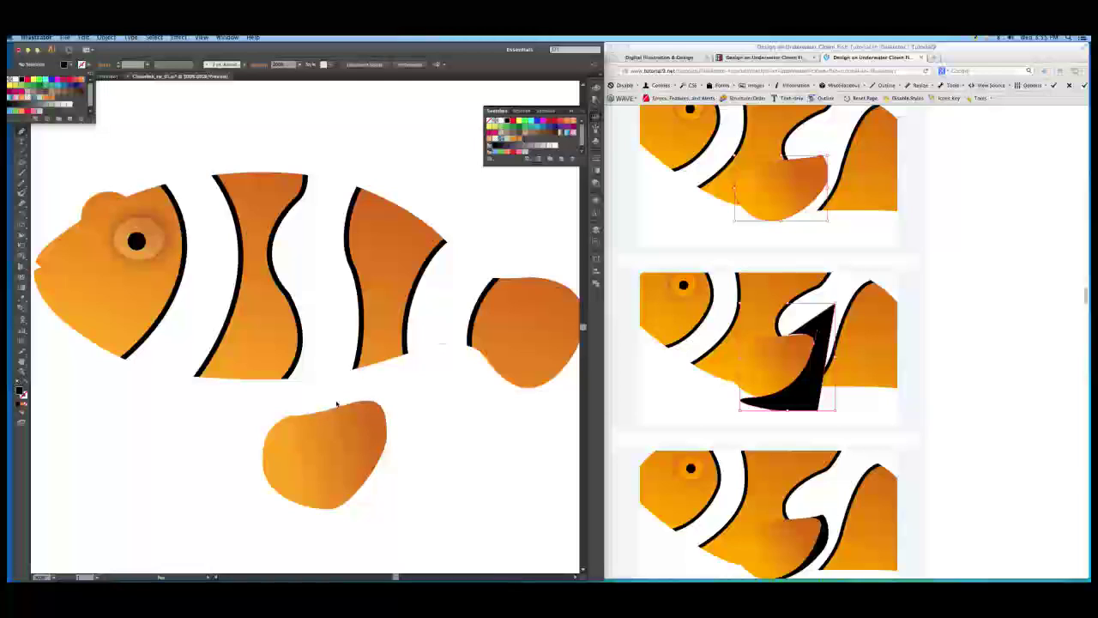
left_click(337, 401)
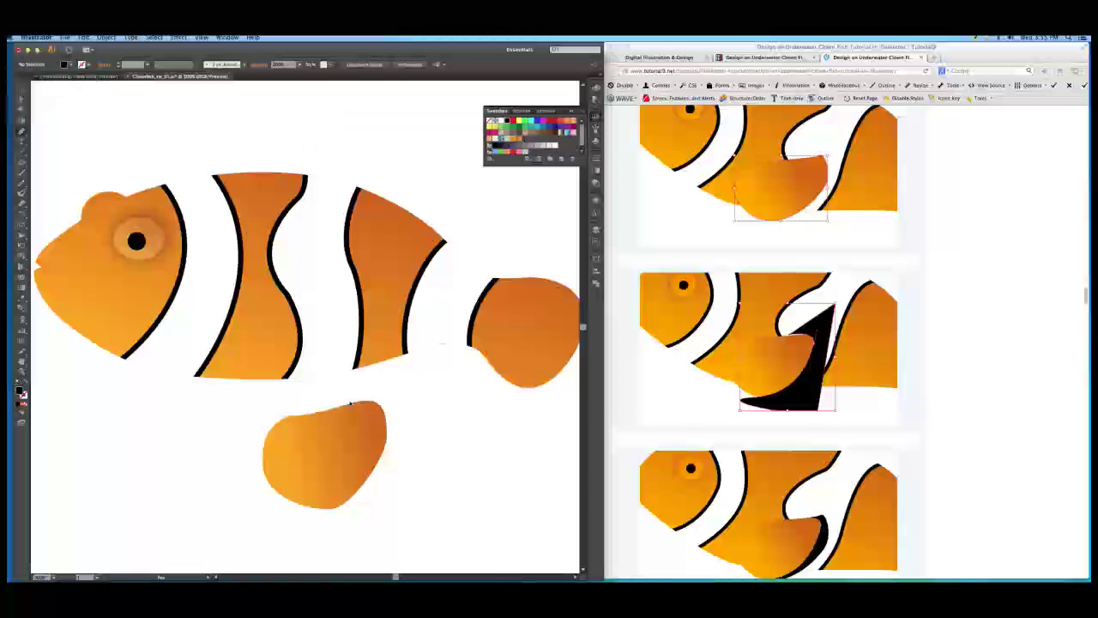
left_click_drag(334, 402, 371, 439)
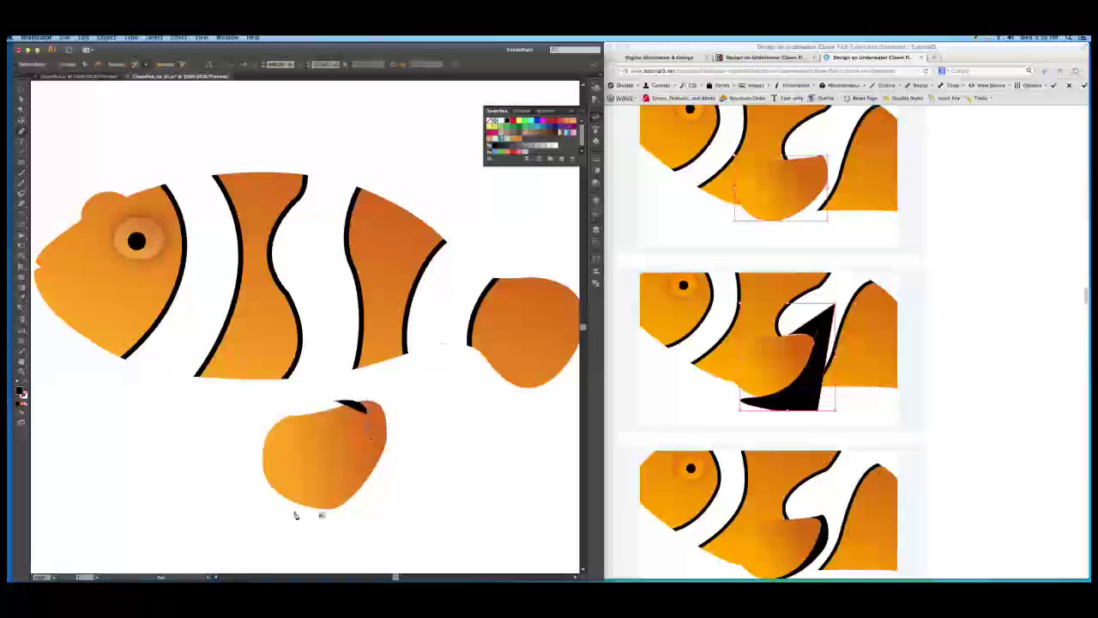
left_click_drag(297, 513, 250, 522)
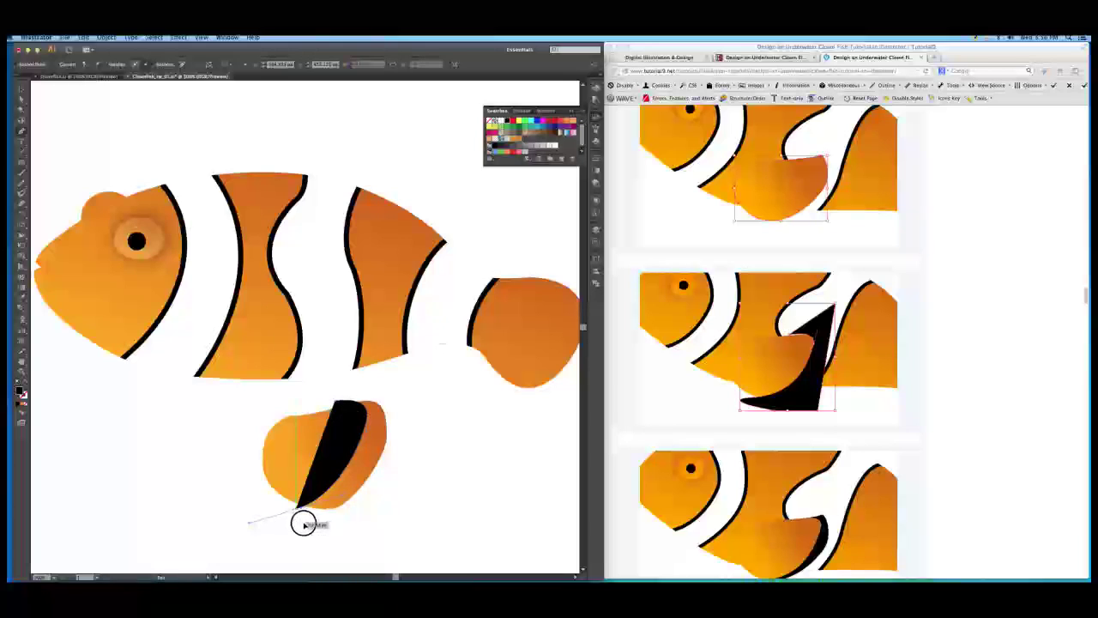
mouse_move(313, 525)
left_mouse_down()
mouse_move(369, 532)
mouse_move(343, 403)
left_mouse_up()
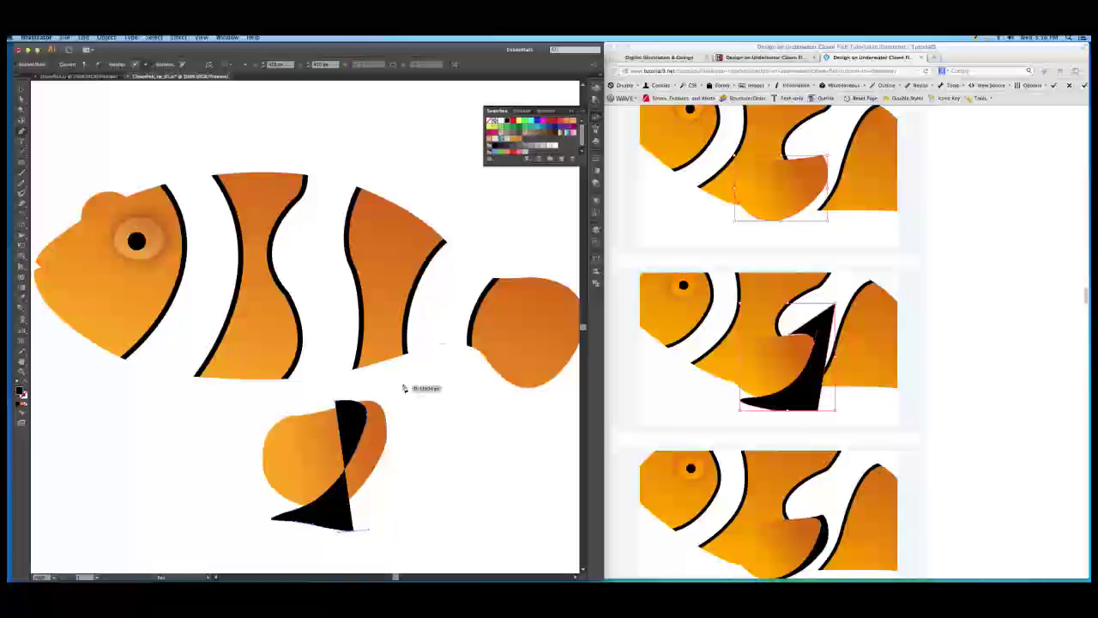
left_click_drag(402, 383, 386, 373)
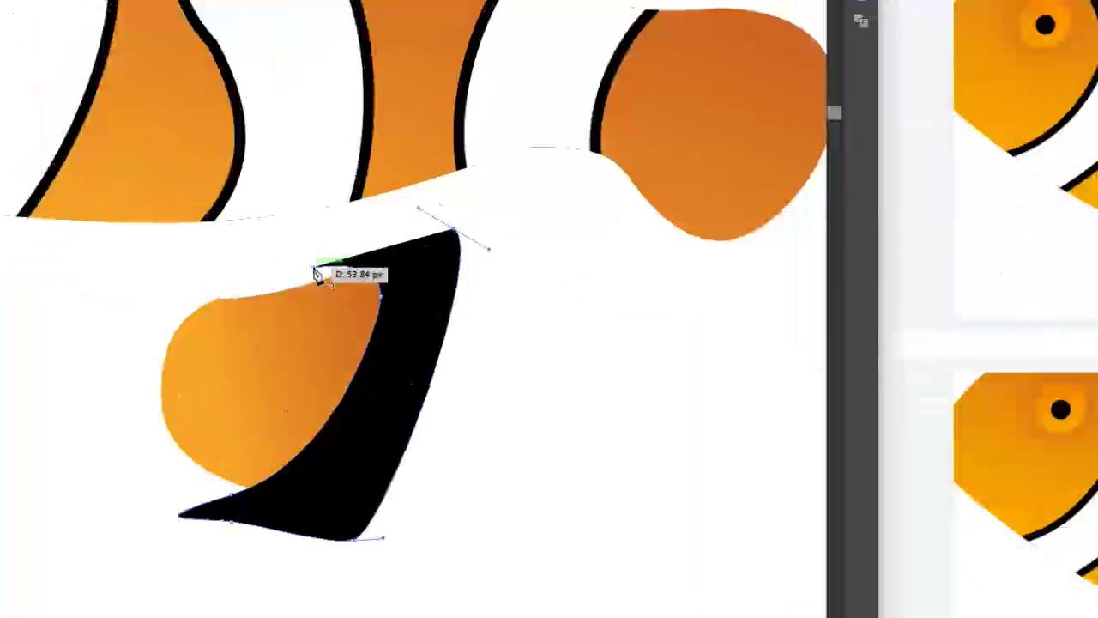
left_click_drag(318, 274, 314, 265)
key("p")
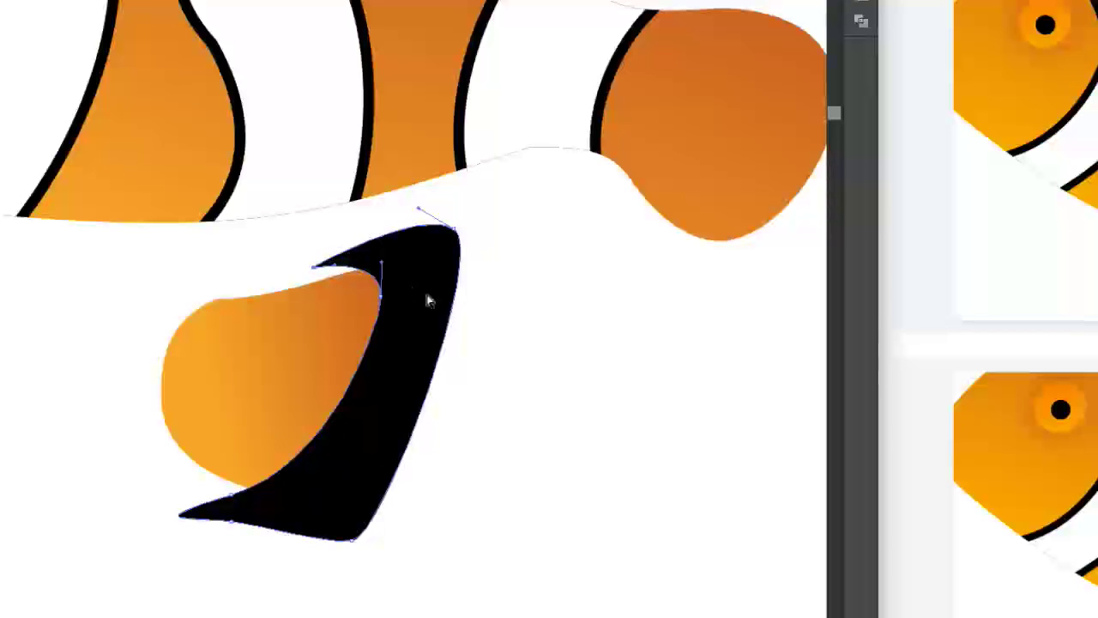
- Adjust the lower part of the black shape's inner curve and swap its fill and stroke to show it as an outline
left_click_drag(232, 498, 380, 430)
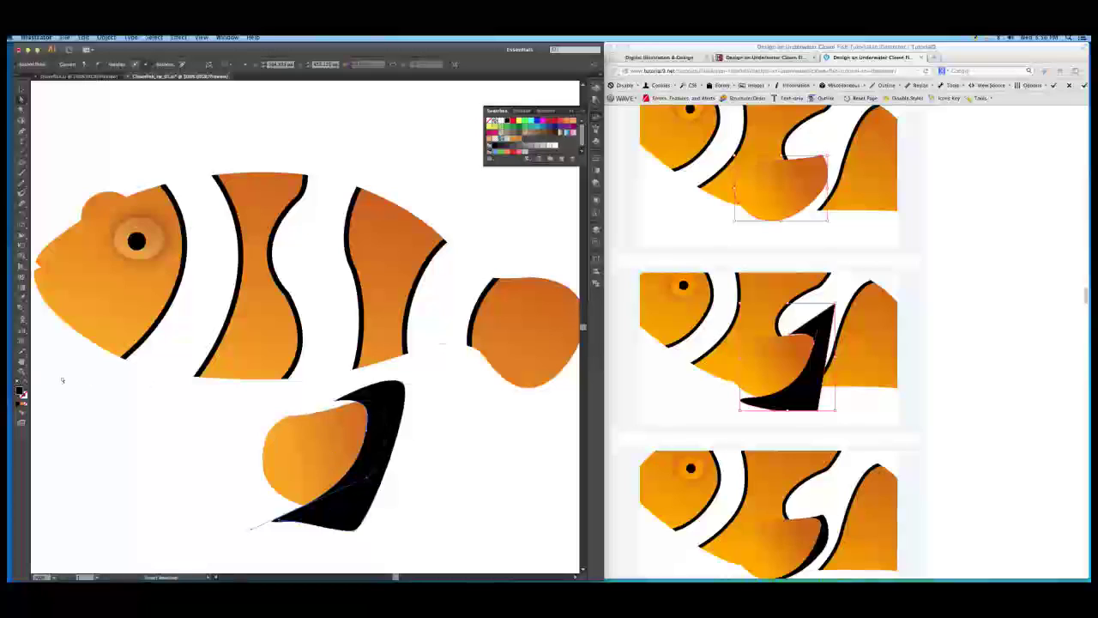
left_click(25, 382)
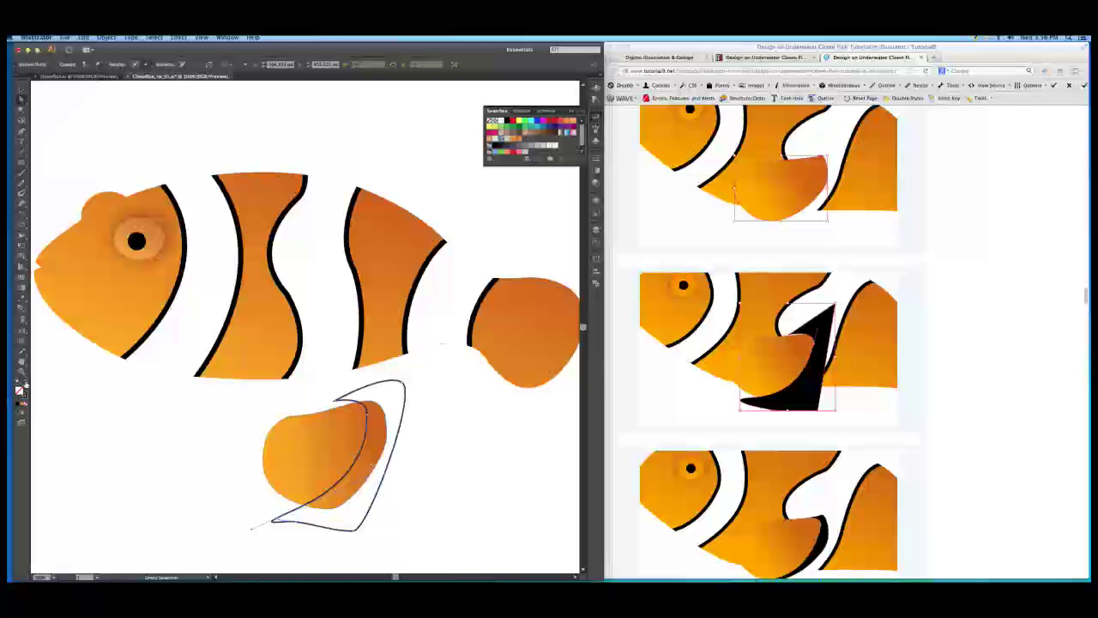
left_click(25, 383)
left_click(25, 384)
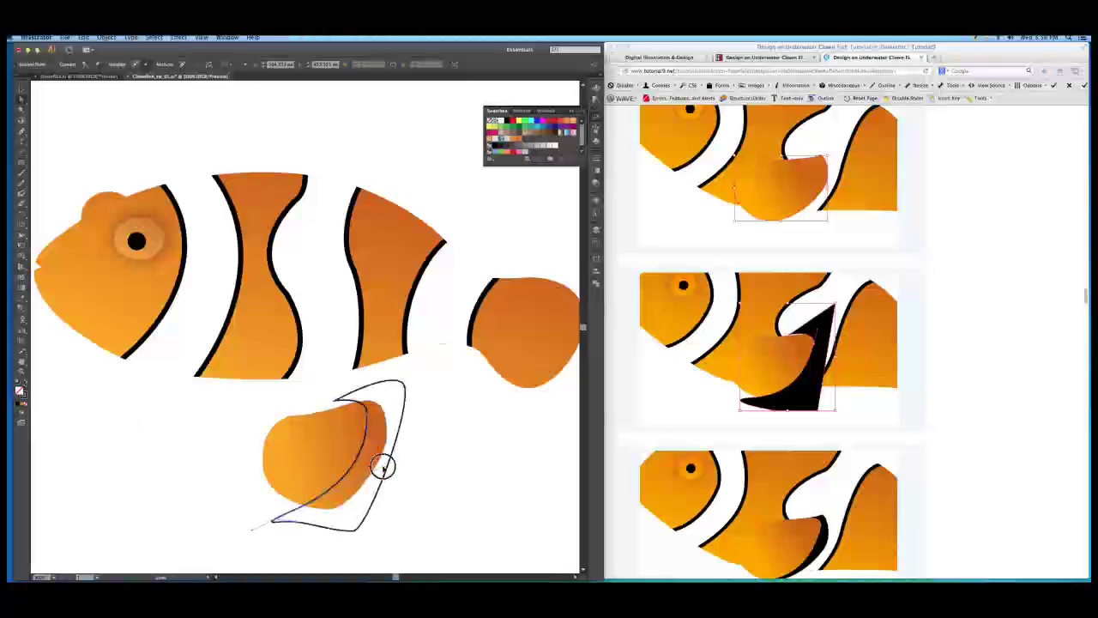
- Reshape the outlined shape's inner edge by moving its upper anchor point toward the fin's tip and adjusting that point's upper handle
mouse_move(367, 412)
left_mouse_down()
mouse_move(376, 404)
mouse_move(363, 394)
left_mouse_up()
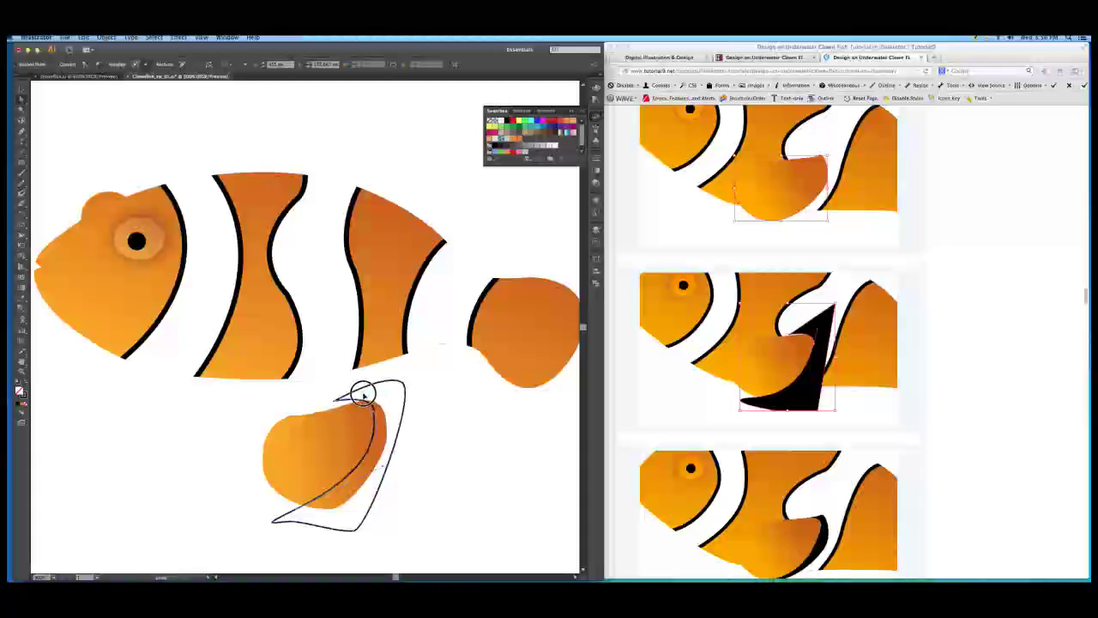
left_click_drag(368, 395, 372, 396)
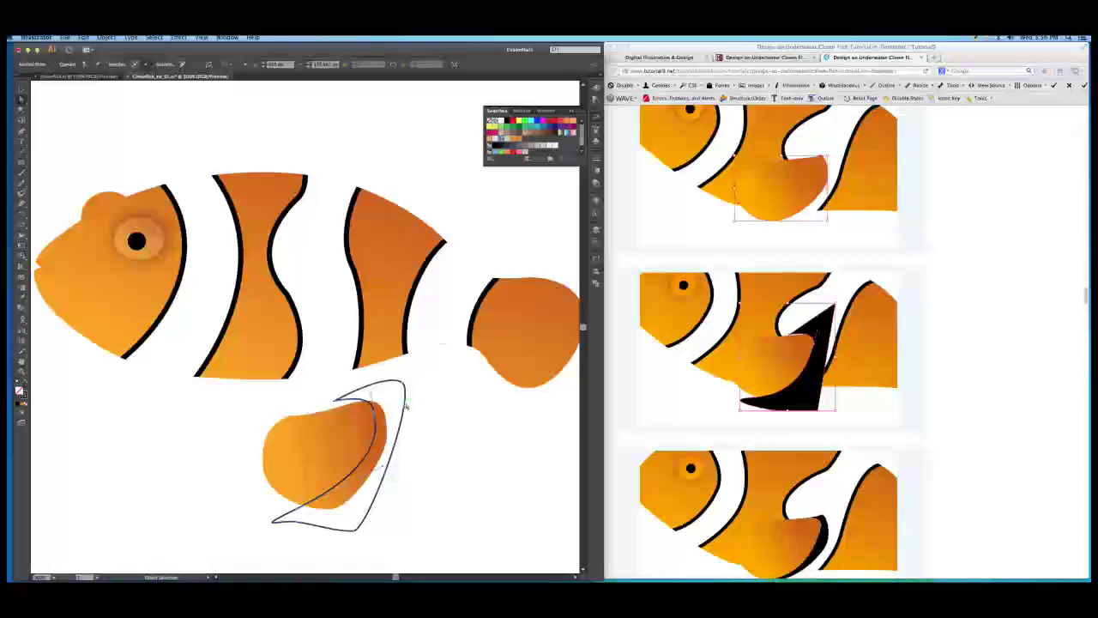
key("shift+c")
left_click_drag(369, 394, 353, 395)
key("shift+c")
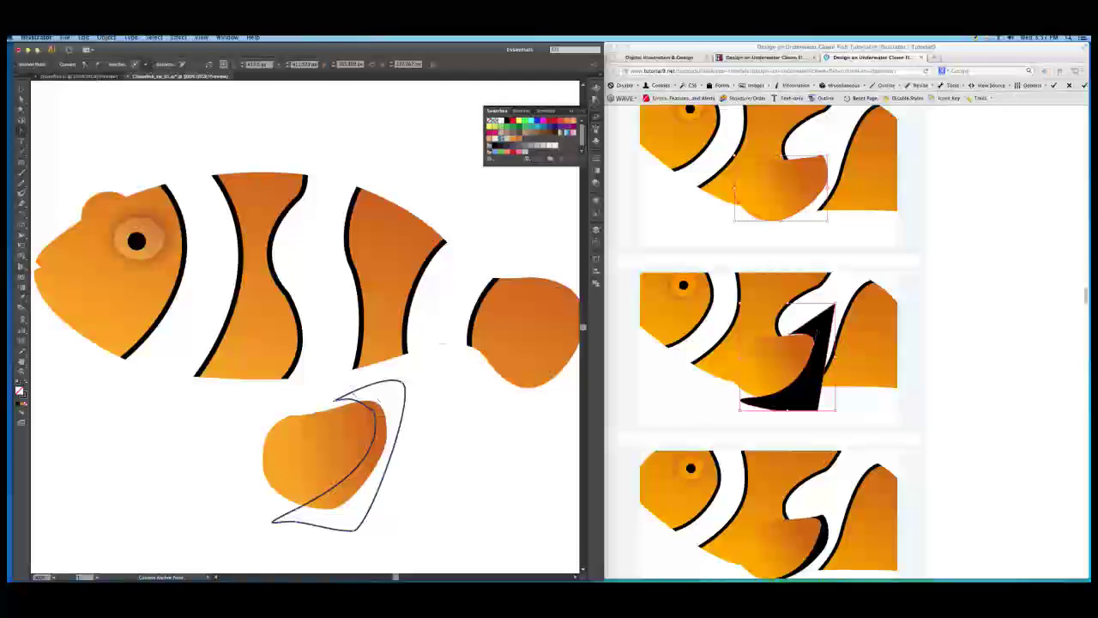
key("a")
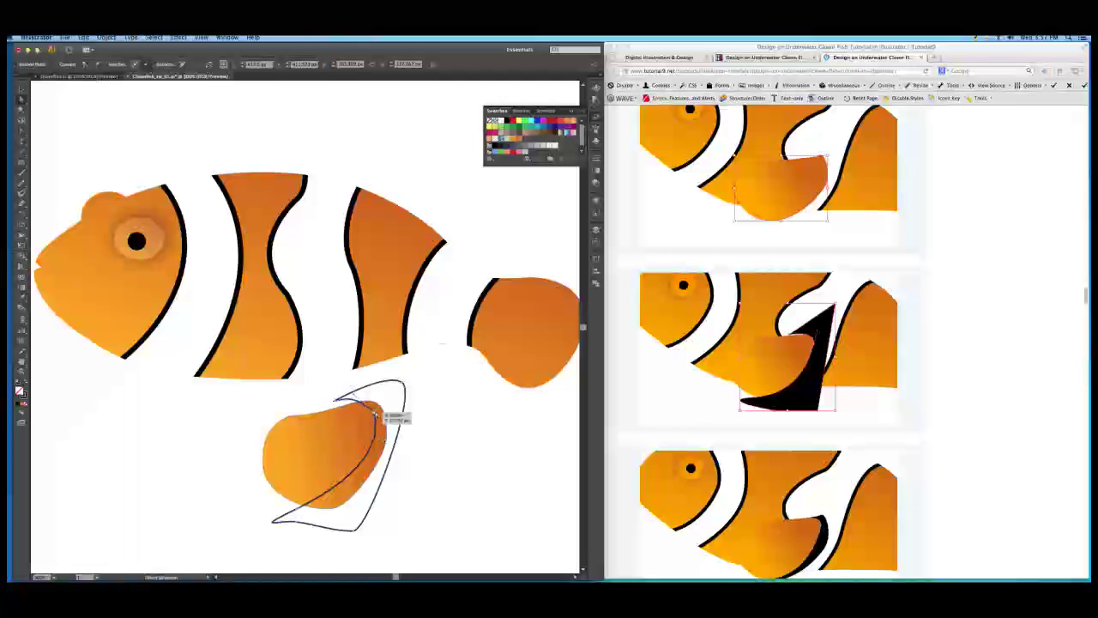
key("shift+e")
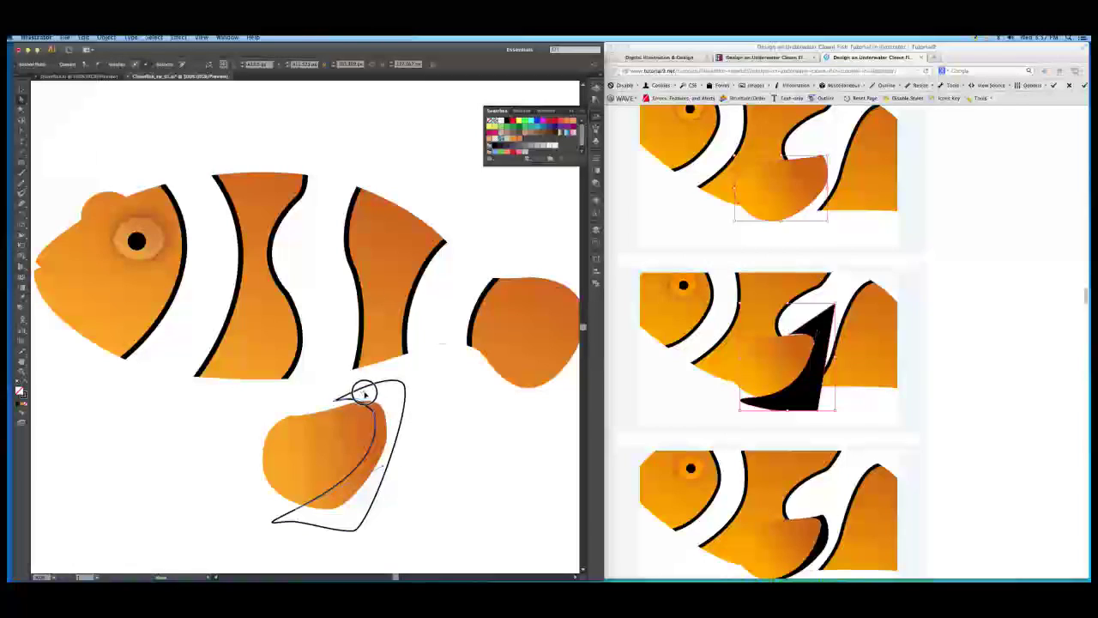
left_click_drag(366, 396, 365, 393)
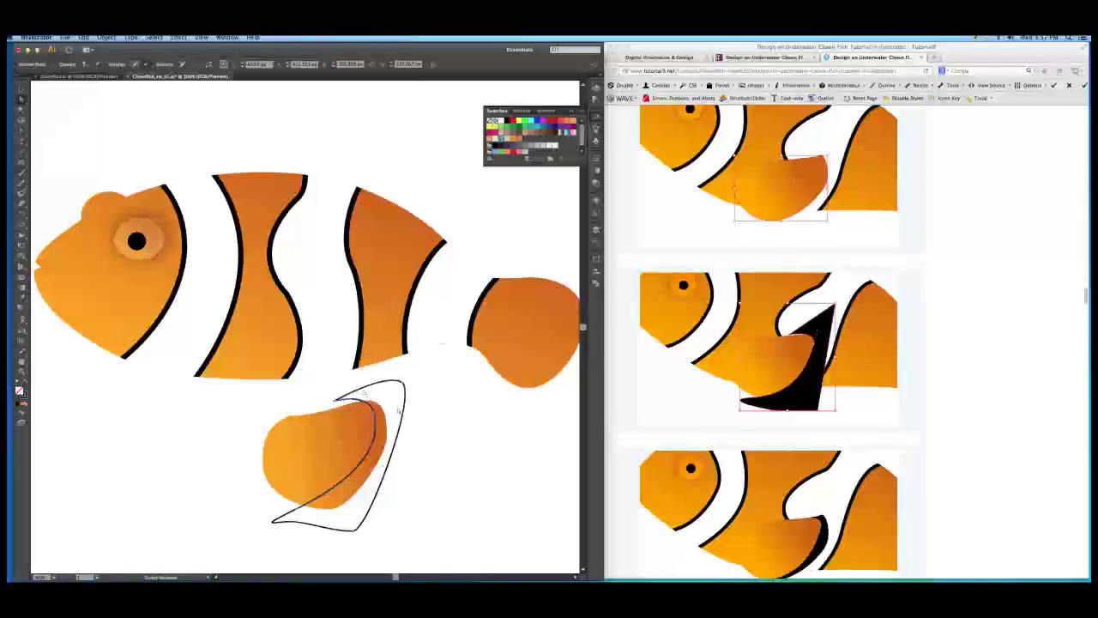
left_click(437, 453)
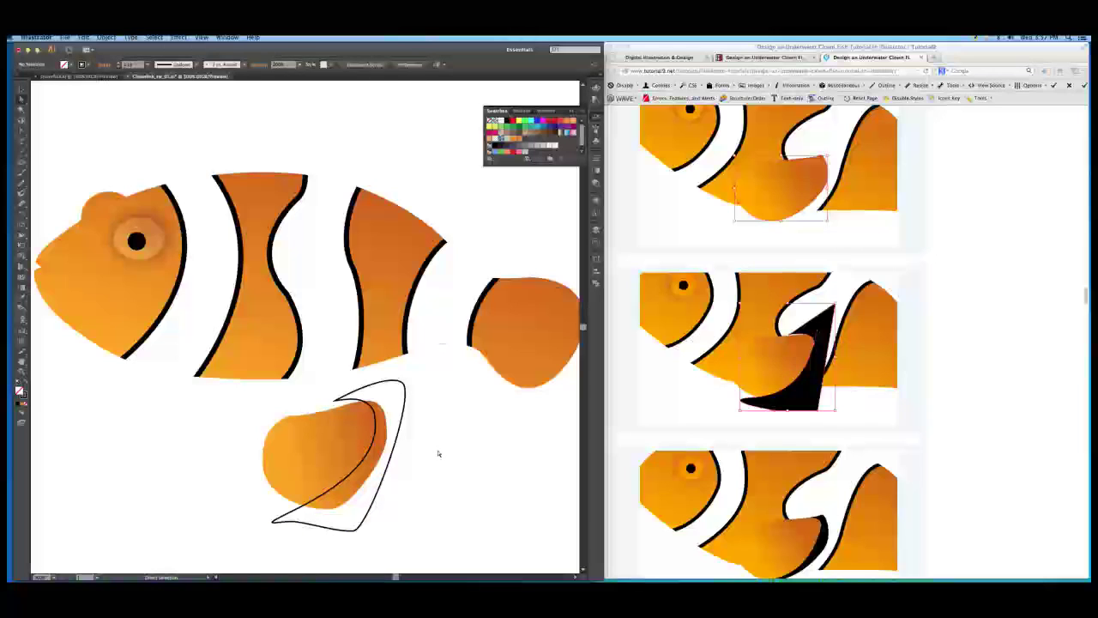
- Swap the outlined shape's stroke and fill back to solid black, and select the orange fin
left_click(25, 384)
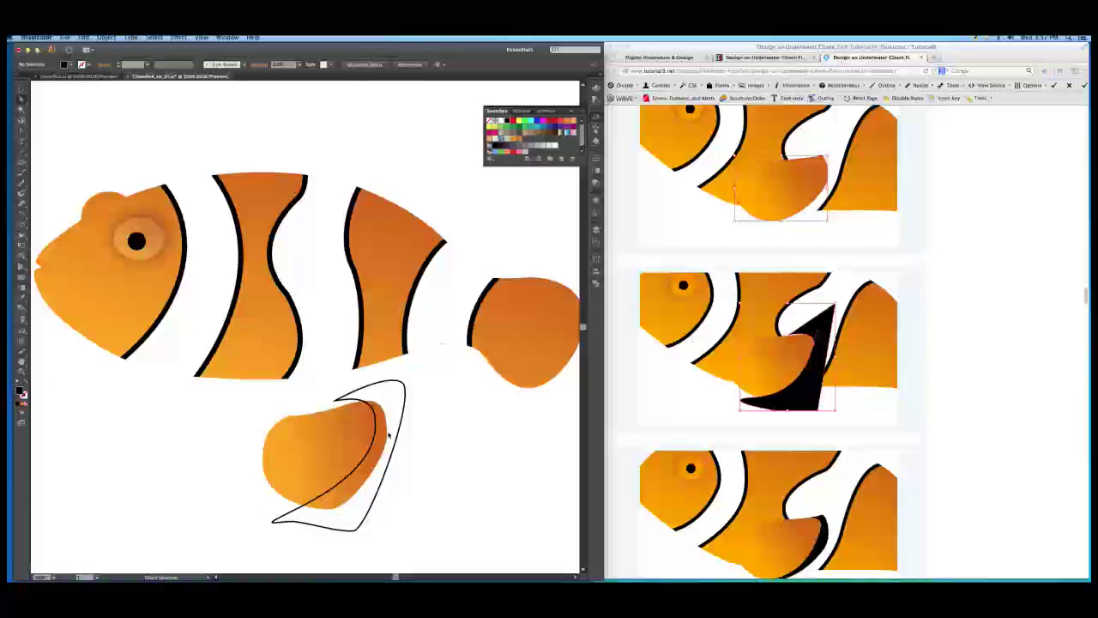
key("v")
left_click(375, 427)
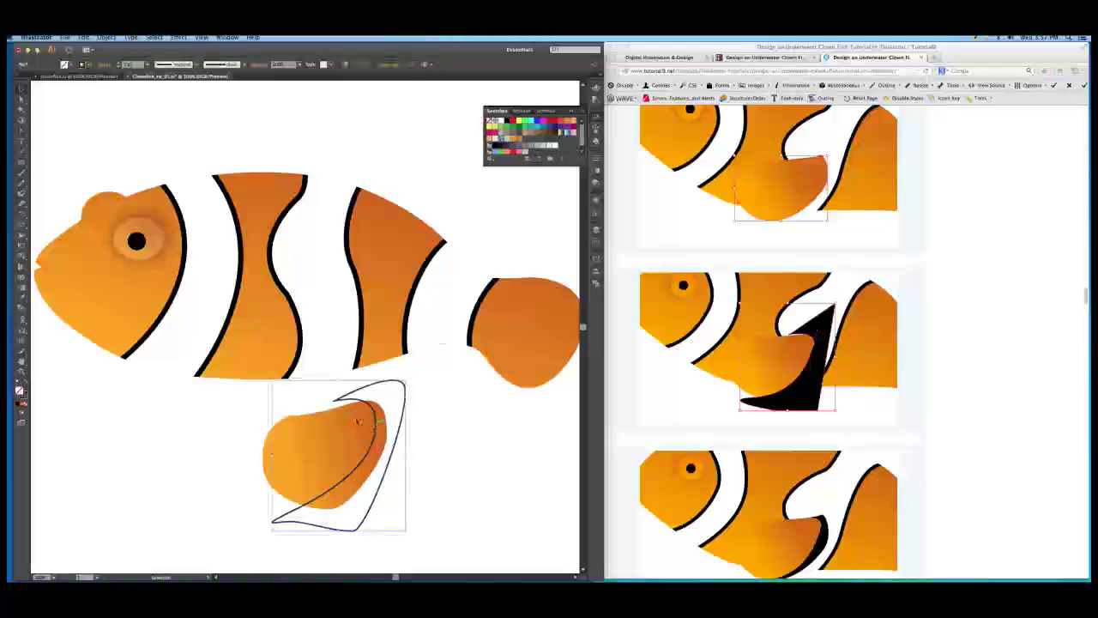
left_click(25, 385)
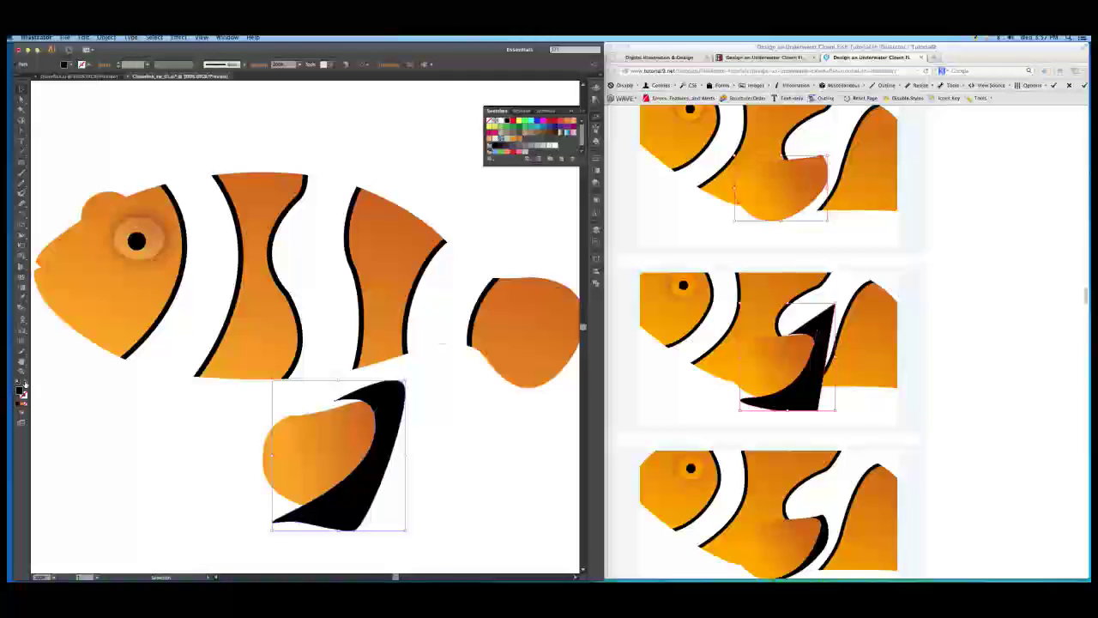
left_click(312, 460)
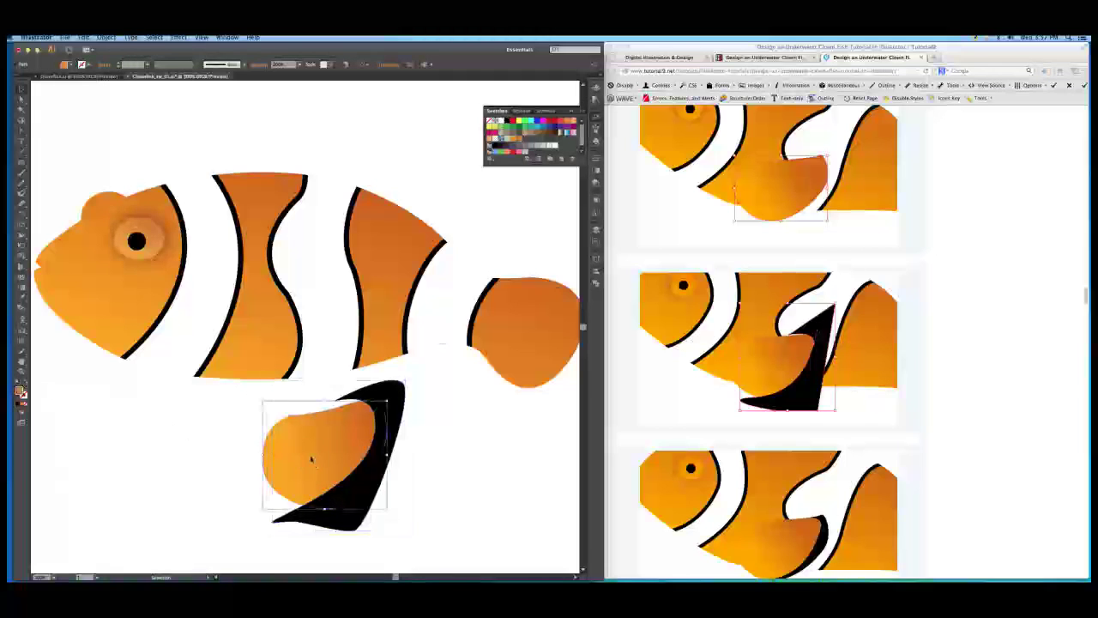
- Duplicate the orange fin in place and intersect the copy with the black shape to form the fin's black rear edge
key("super+c")
key("super+f")
key("v")
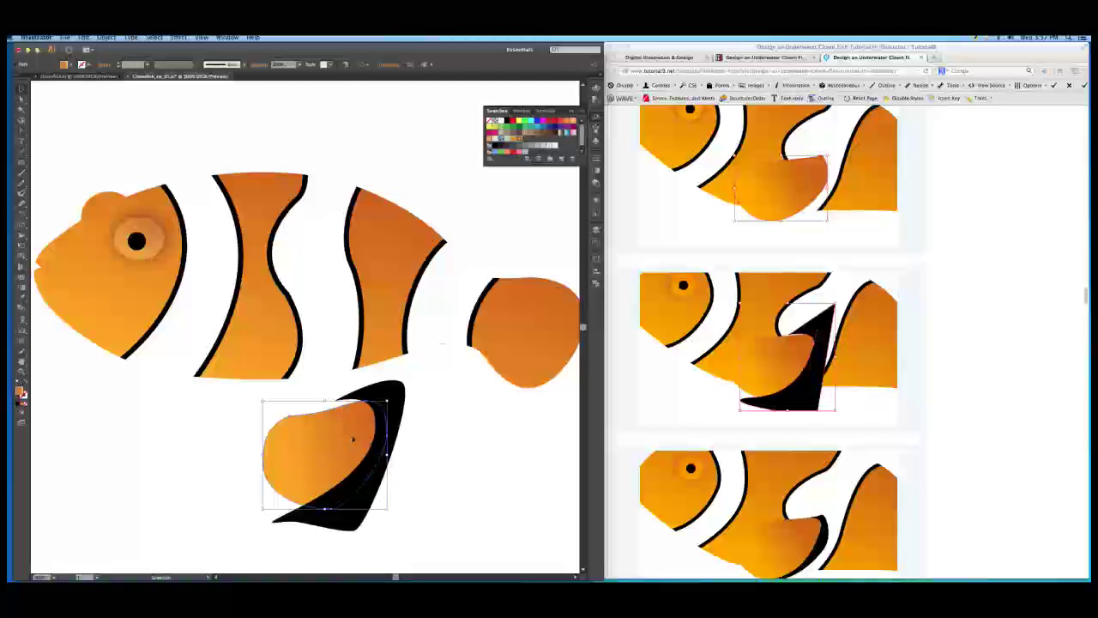
left_click(397, 395, "shift")
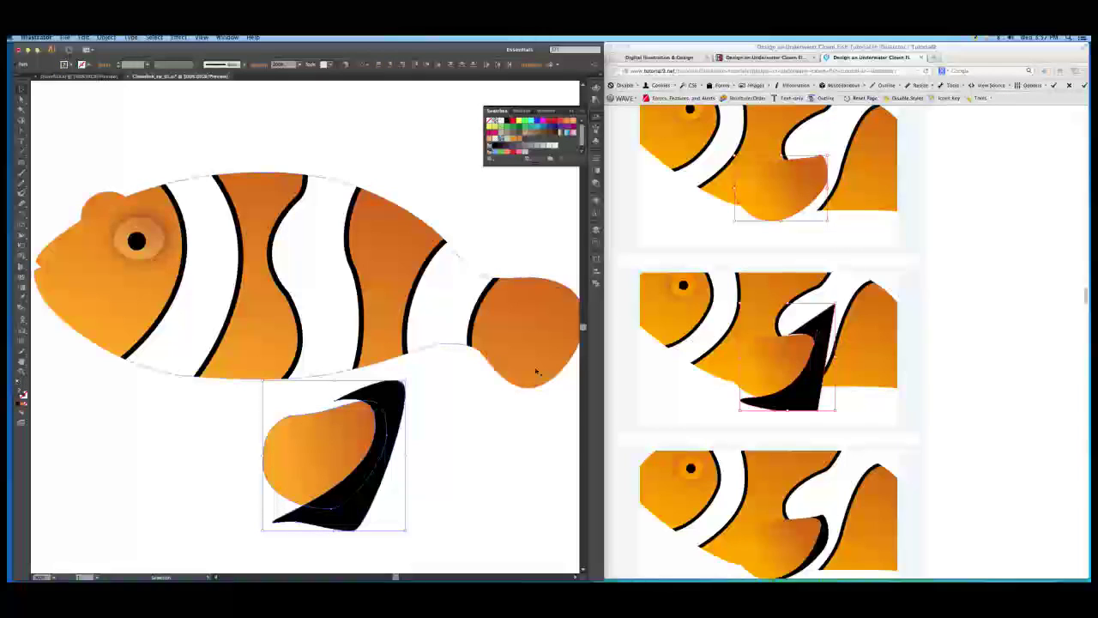
left_click(596, 285)
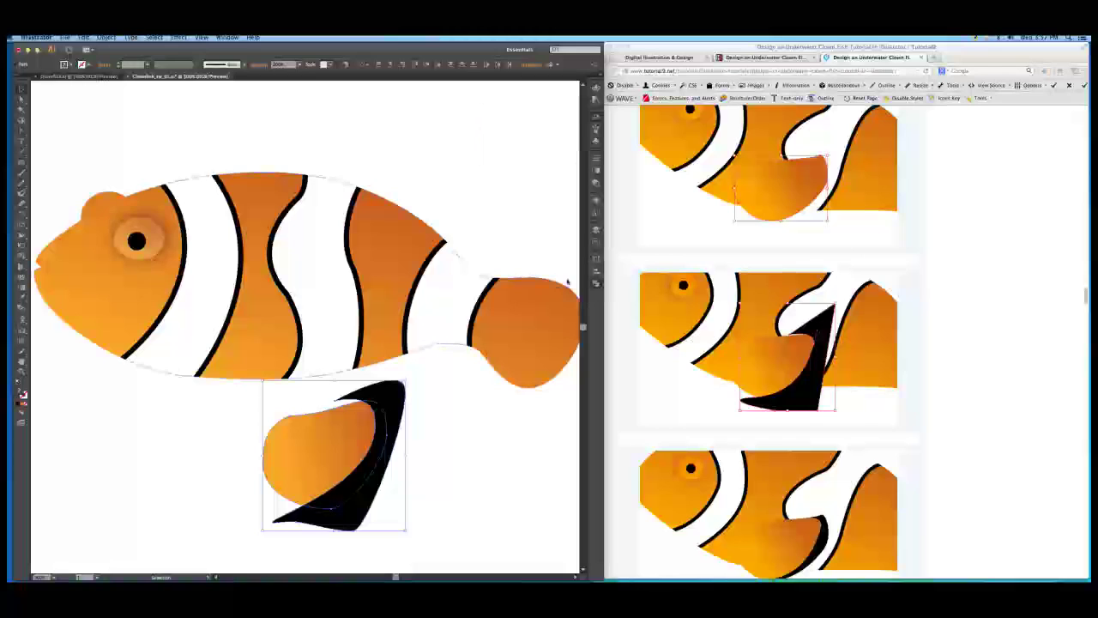
left_click(522, 273)
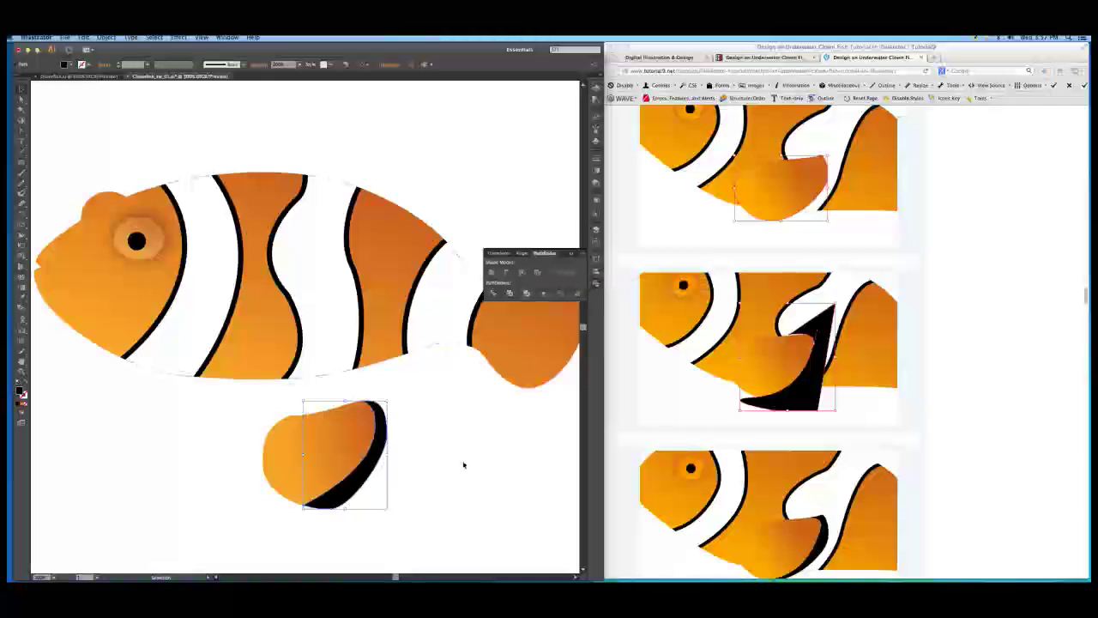
- Move the fin with its black edge onto the lower part of the middle orange stripe, reduce its height slightly and tilt it a little
left_click_drag(255, 407, 364, 523)
left_click_drag(346, 464, 314, 362)
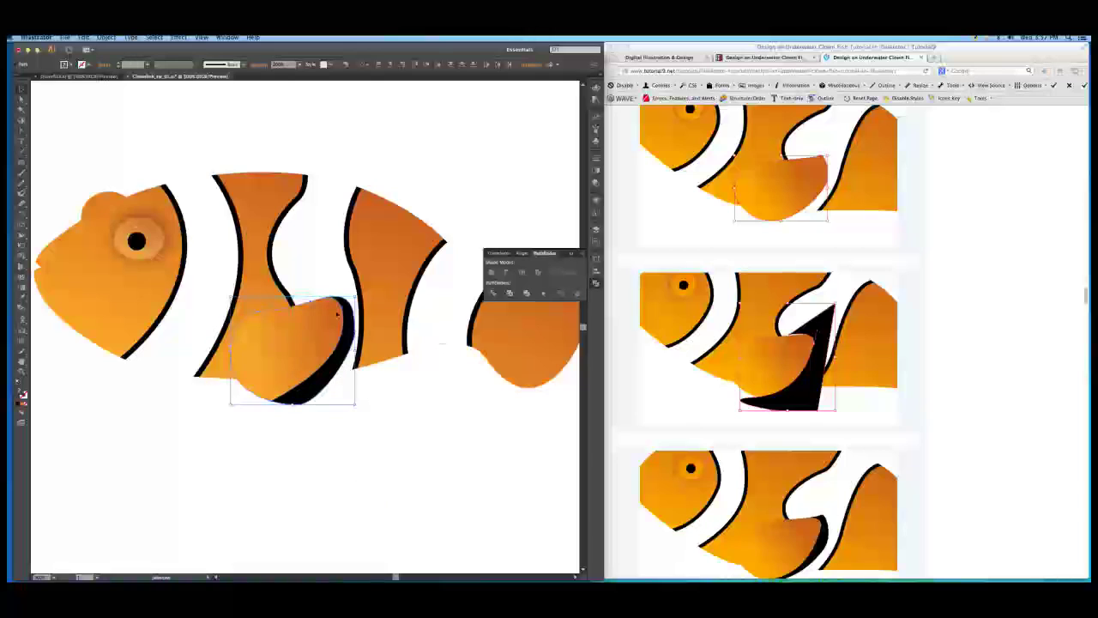
left_click_drag(290, 297, 292, 307)
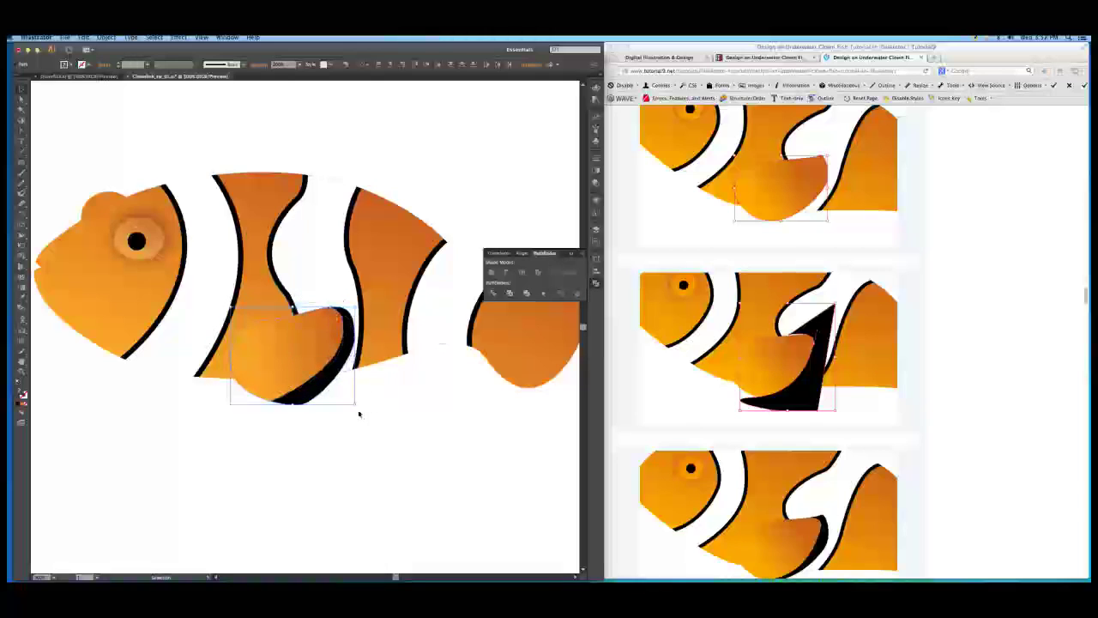
left_click_drag(358, 407, 350, 409)
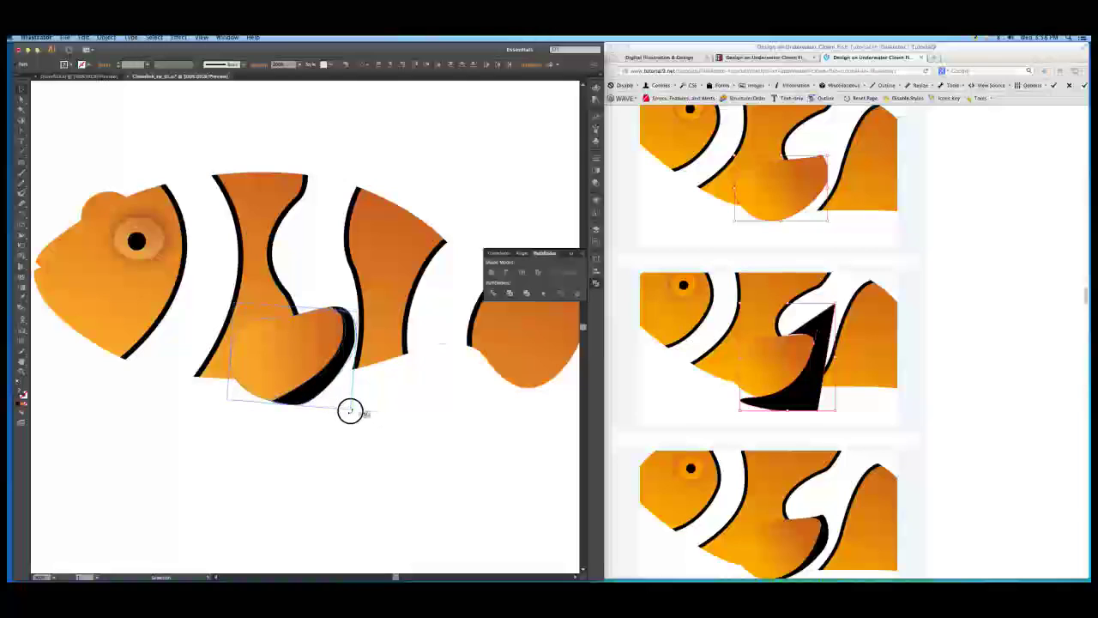
mouse_move(356, 360)
left_mouse_down()
mouse_move(364, 363)
mouse_move(351, 361)
left_mouse_up()
left_click(406, 413)
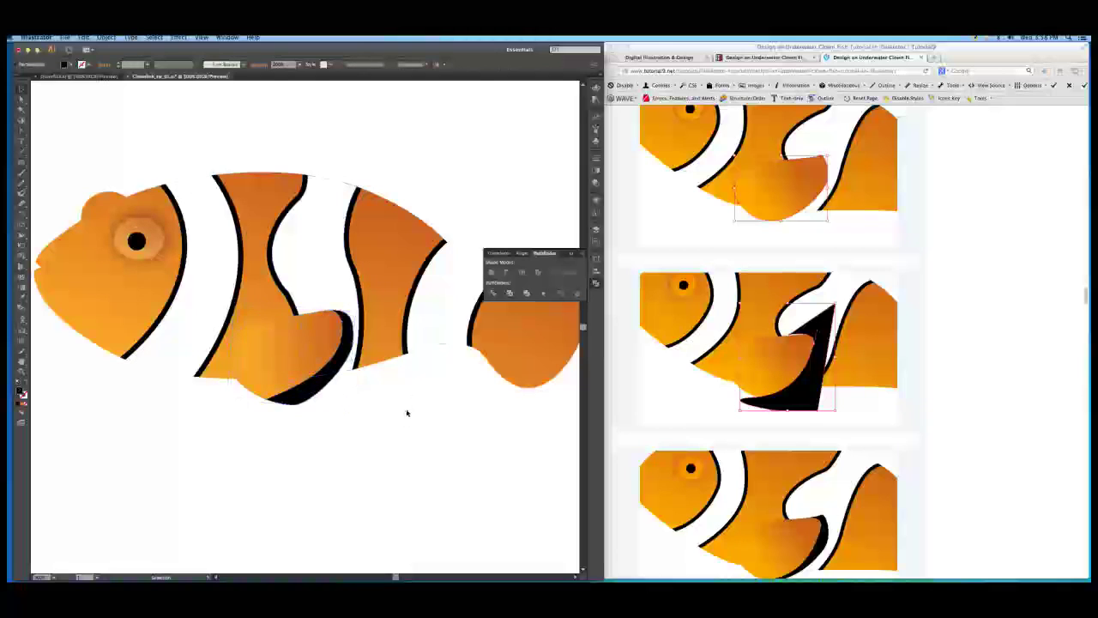
left_click(268, 372)
left_click_drag(249, 396, 304, 369)
left_click(396, 426)
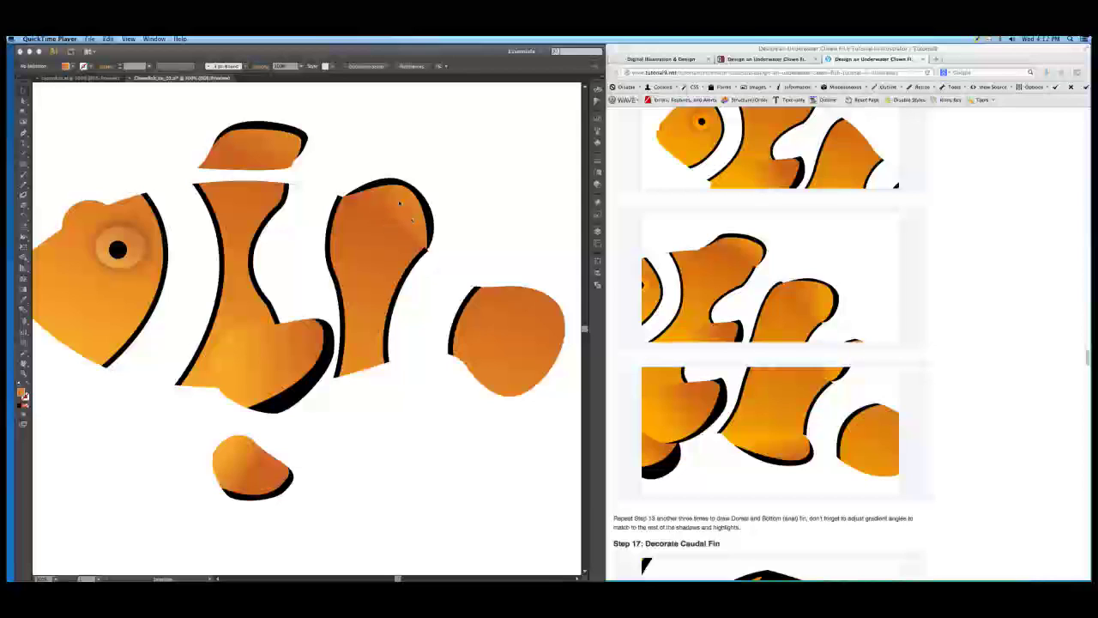
- Select the rear dorsal fin with its black edge and place a copy of it below the fish's body near the tail
left_click(399, 203)
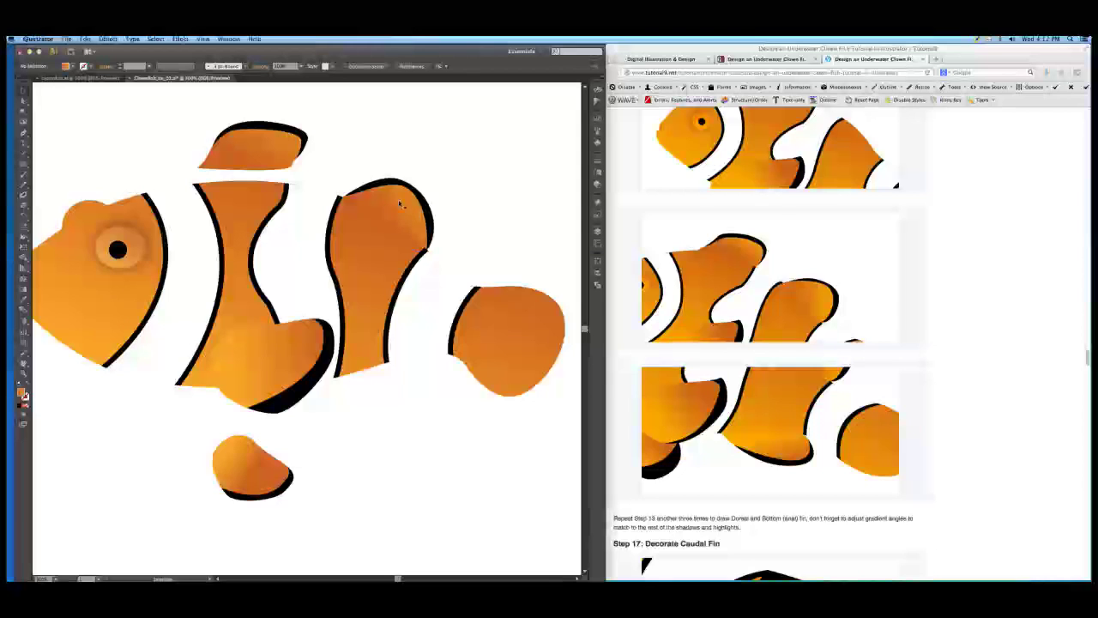
left_click(391, 187)
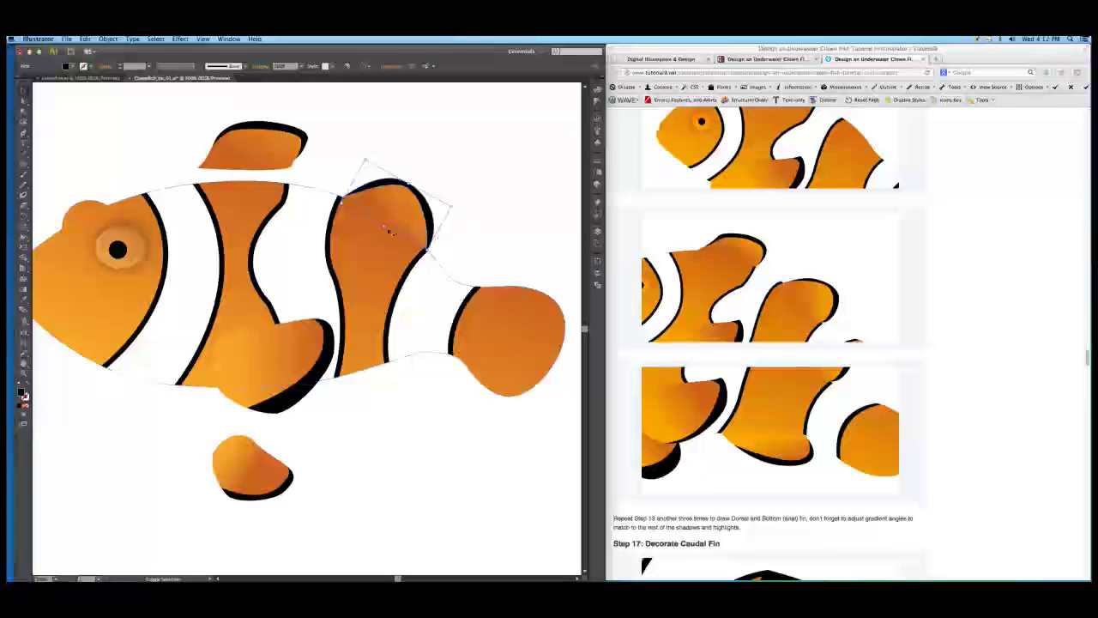
left_click(405, 217, "shift")
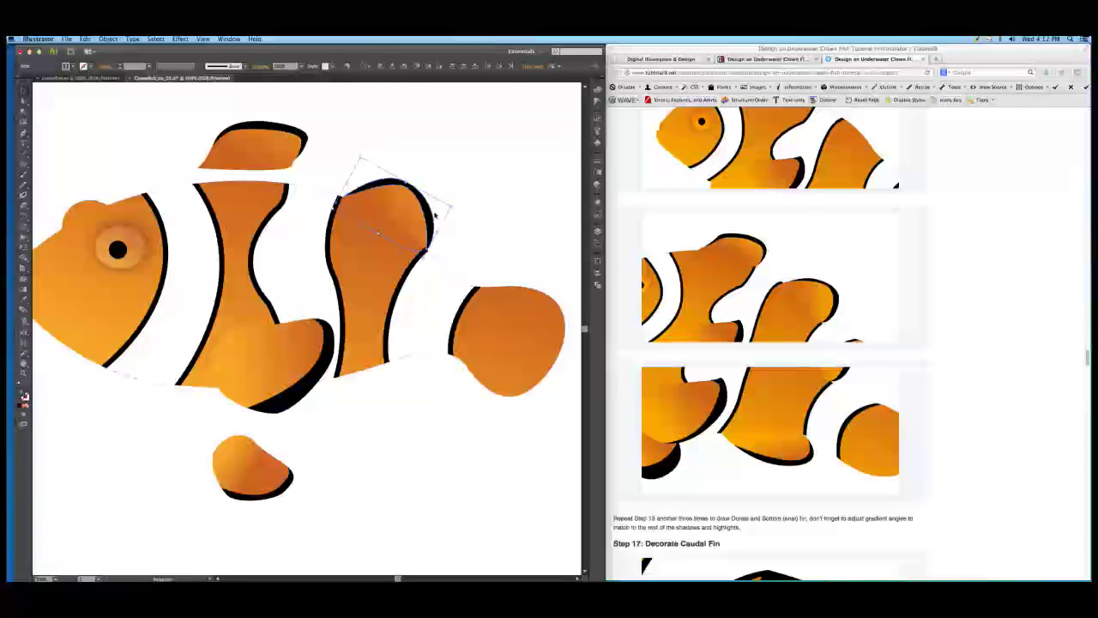
key("a")
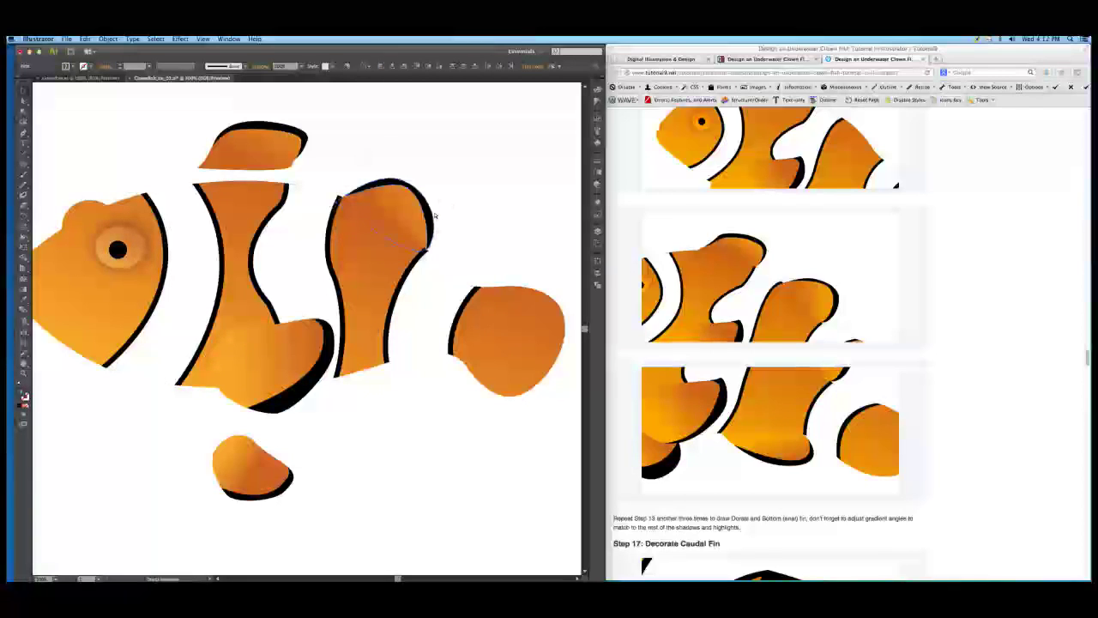
left_click(435, 215)
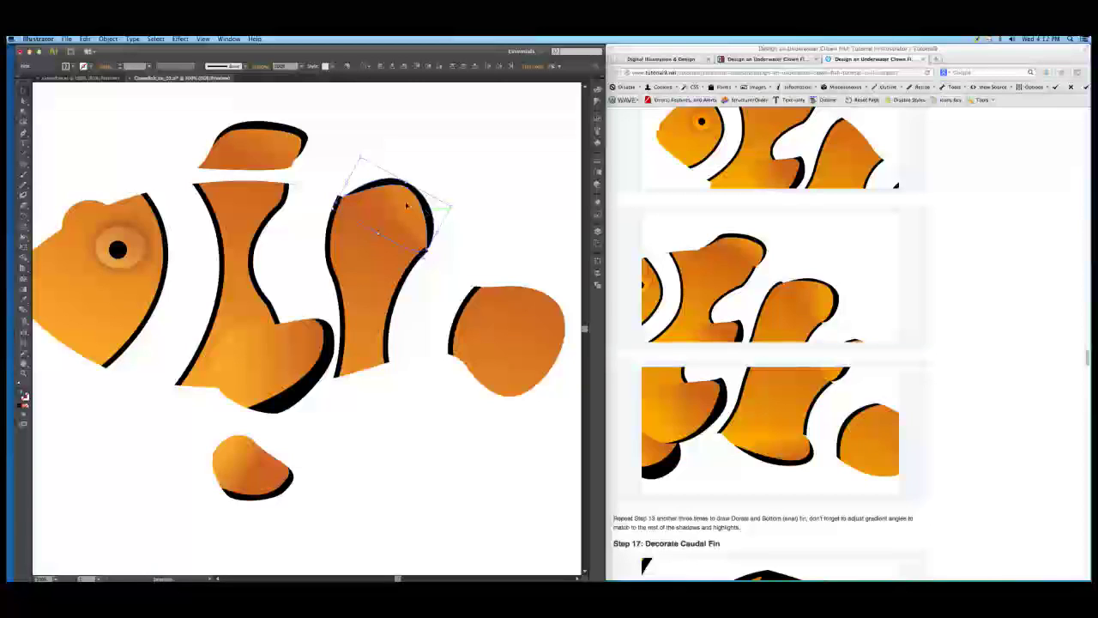
left_click_drag(432, 406, 463, 441)
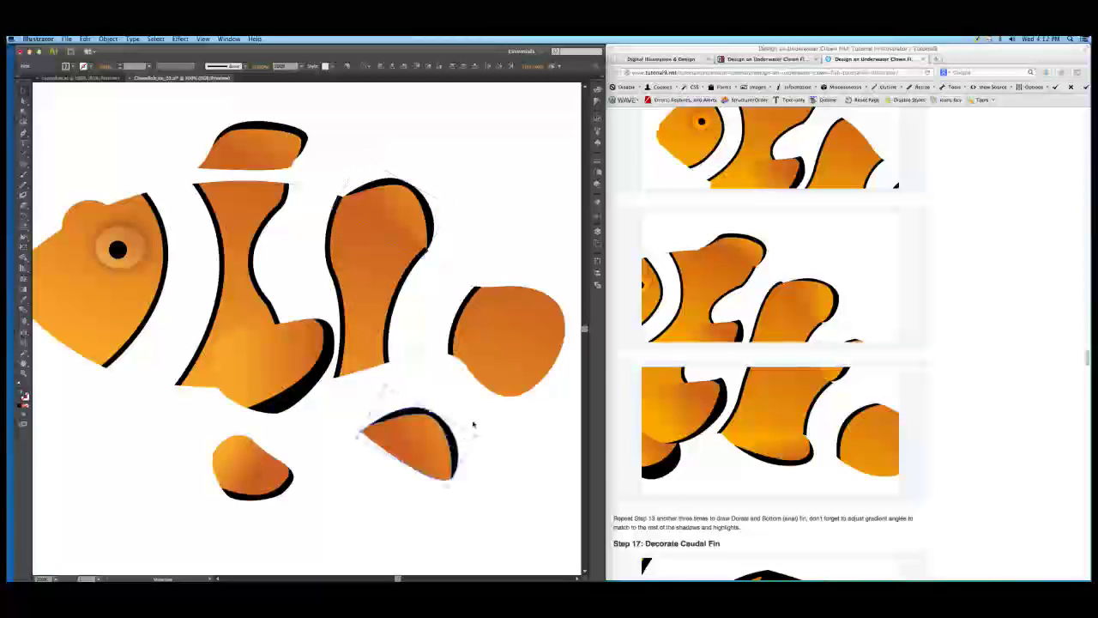
left_click_drag(467, 444, 468, 443)
- Reflect the copied fin across a 342° axis so that its black edge faces down, previewing the result
left_click(107, 39)
mouse_move(118, 49)
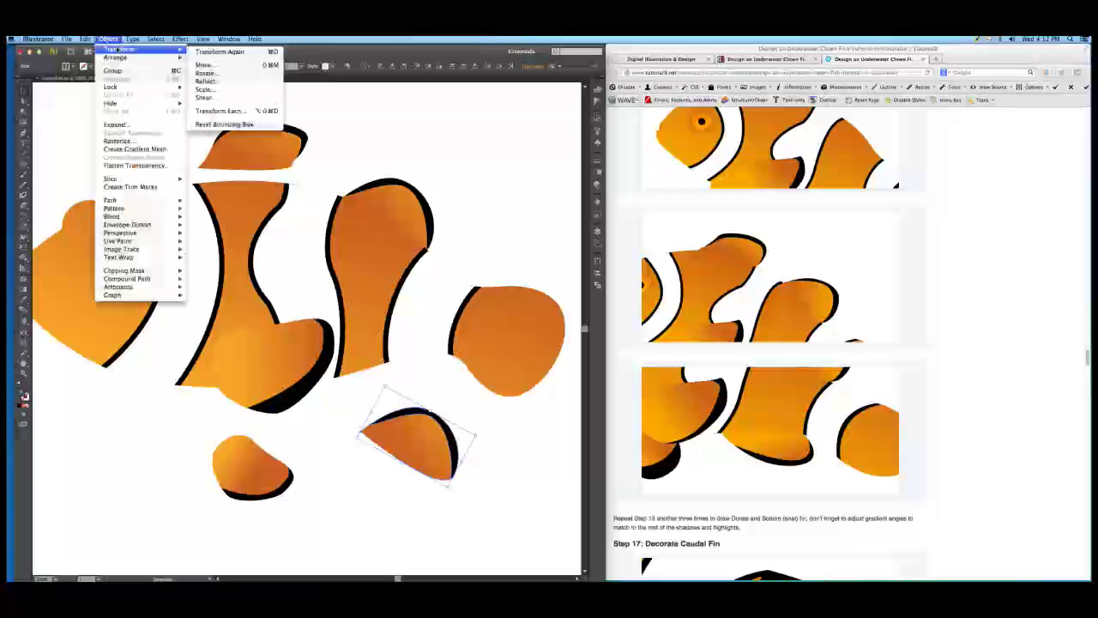
left_click(207, 81)
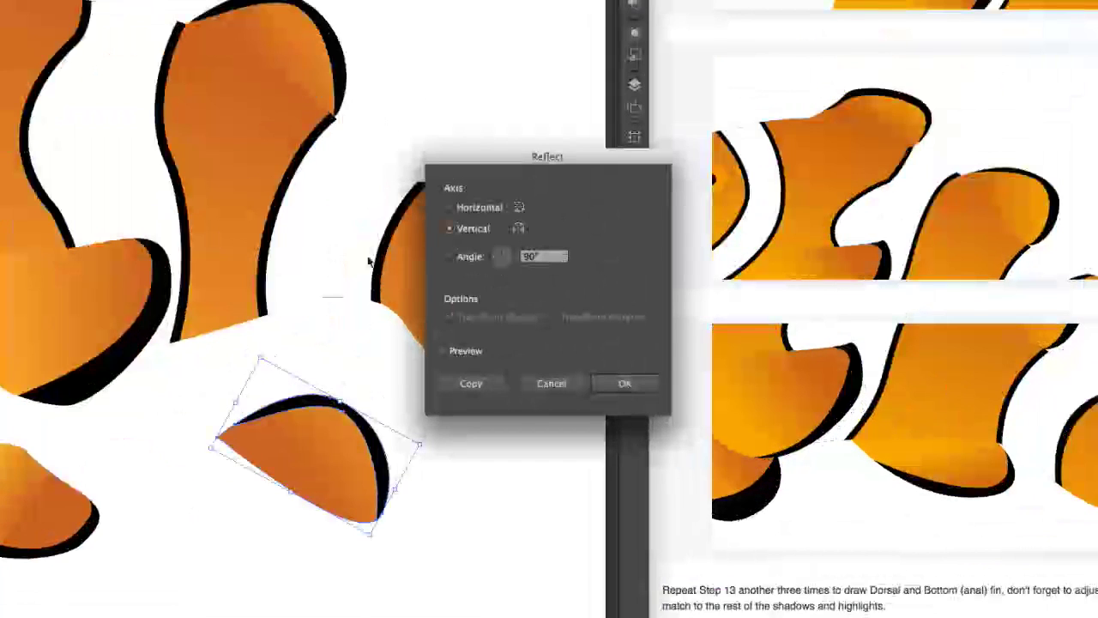
left_click(488, 382)
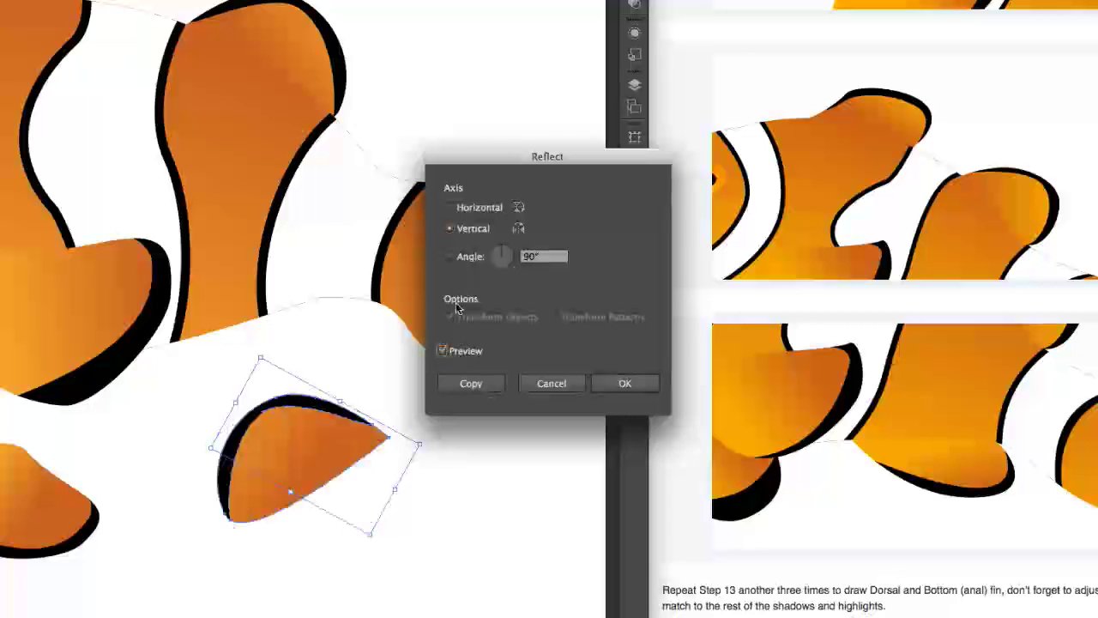
left_click(451, 208)
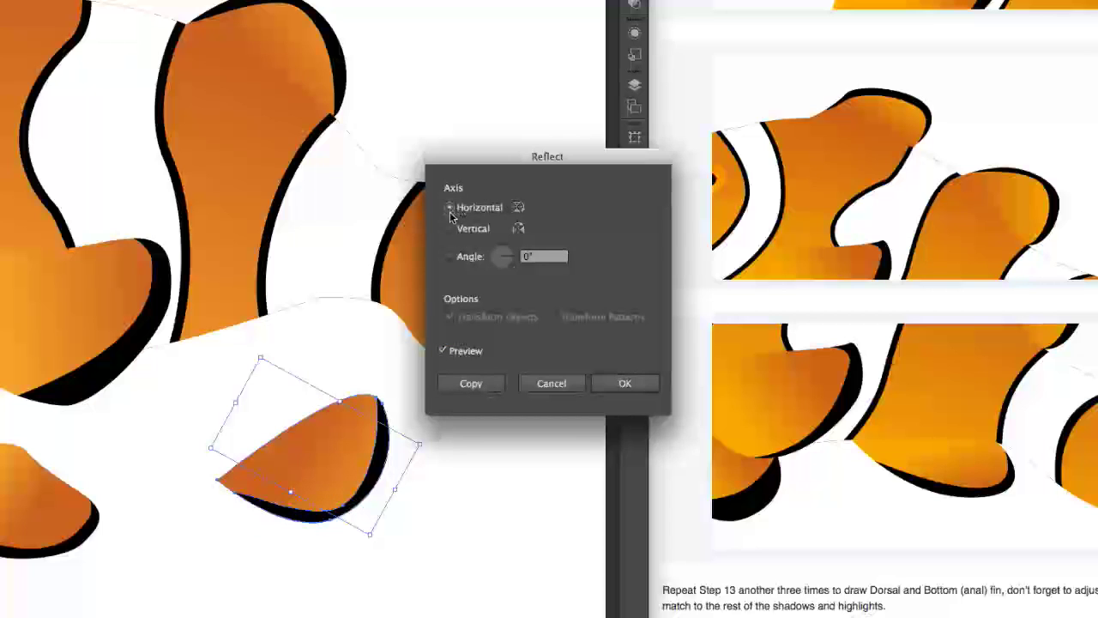
left_click(450, 256)
left_click_drag(511, 255, 511, 261)
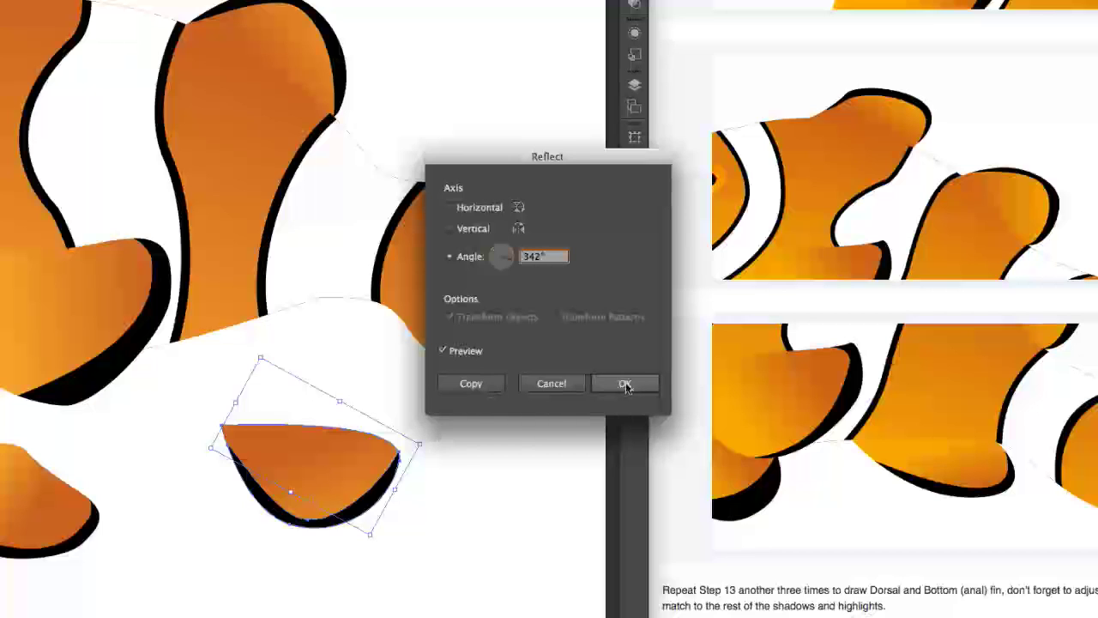
left_click(625, 387)
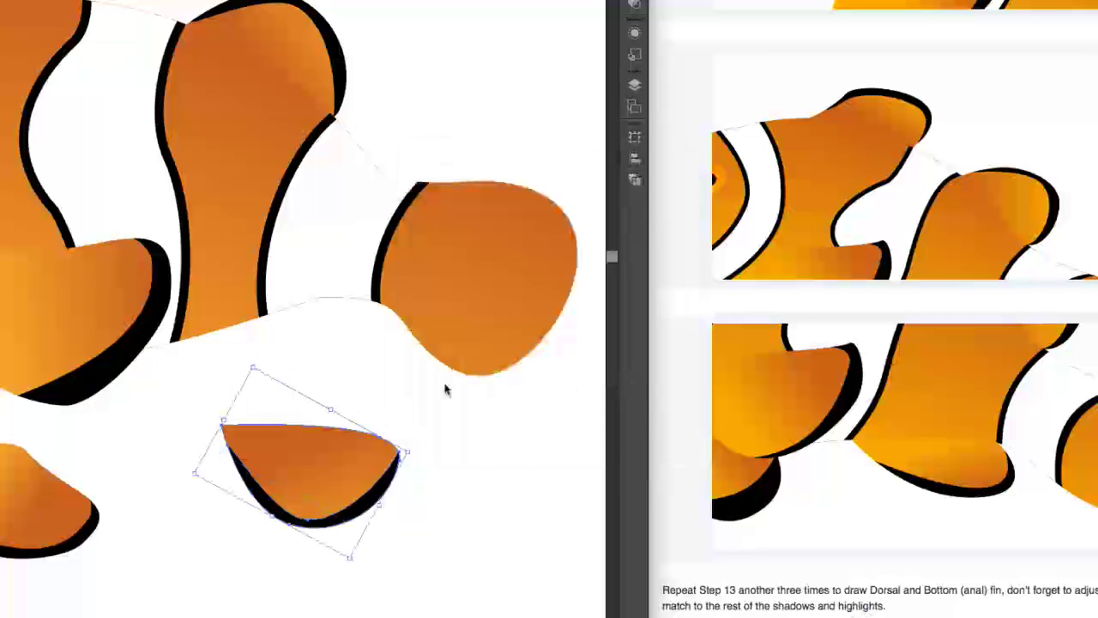
- Move the reflected fin to the lower end of the rear orange stripe, then scale and rotate it to match the stripe's width and slope
left_click_drag(325, 474, 277, 389)
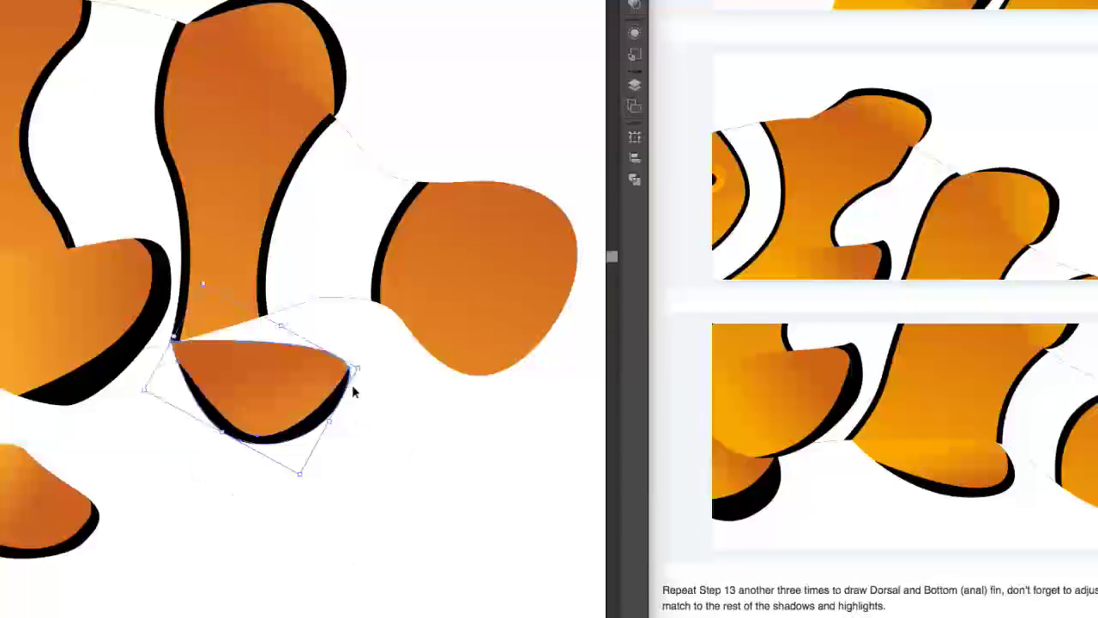
left_click_drag(319, 417, 283, 398)
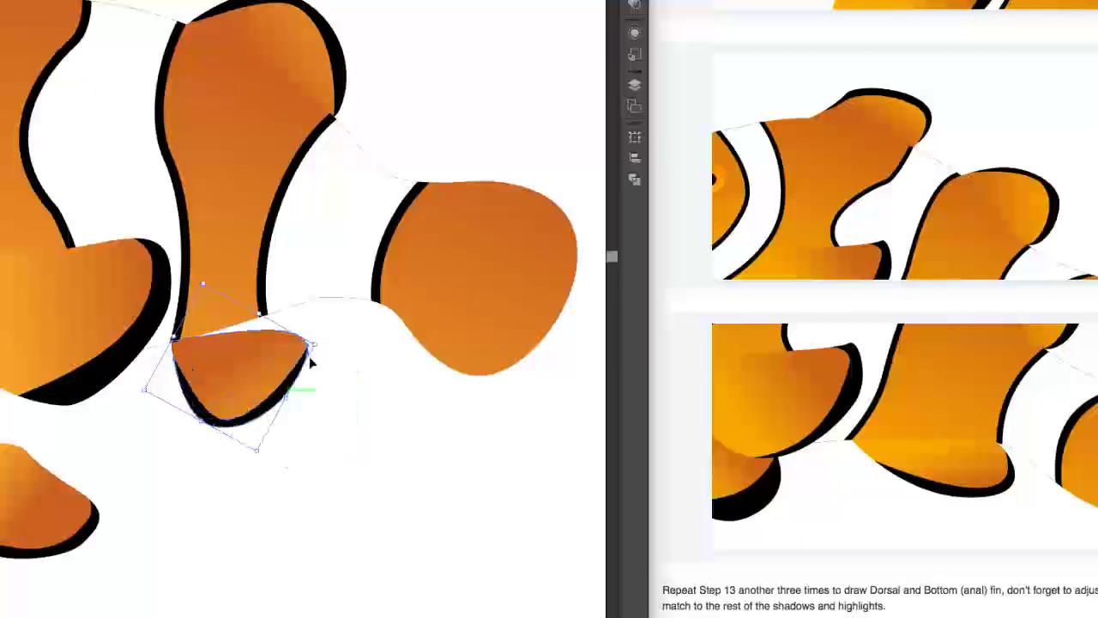
mouse_move(322, 342)
left_mouse_down()
mouse_move(300, 331)
mouse_move(303, 344)
left_mouse_up()
left_click_drag(295, 390, 266, 377)
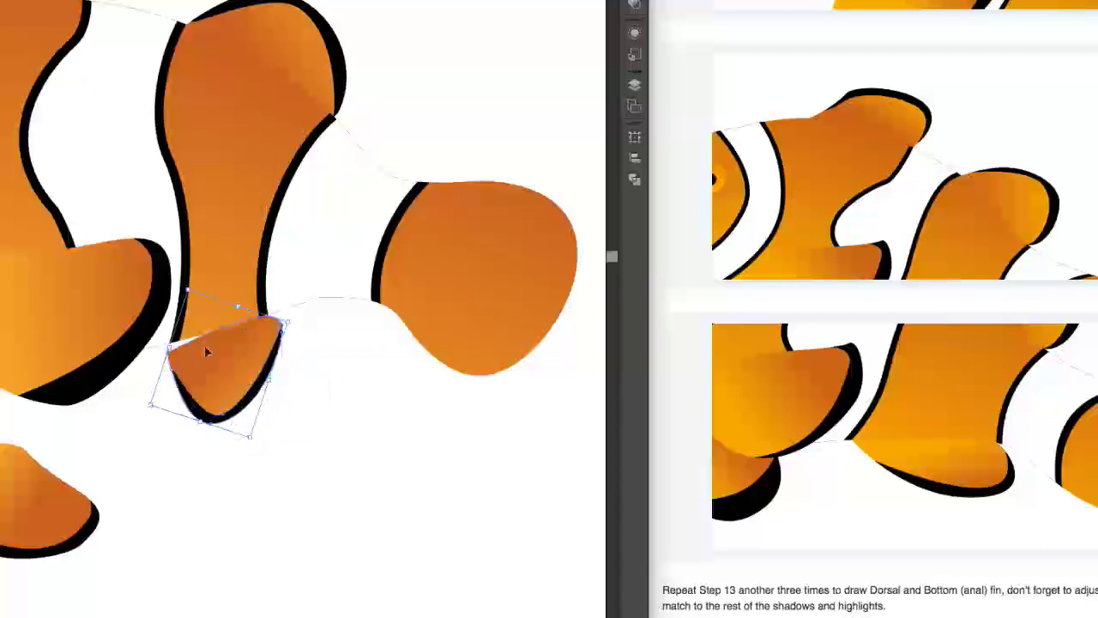
left_click_drag(180, 369, 181, 335)
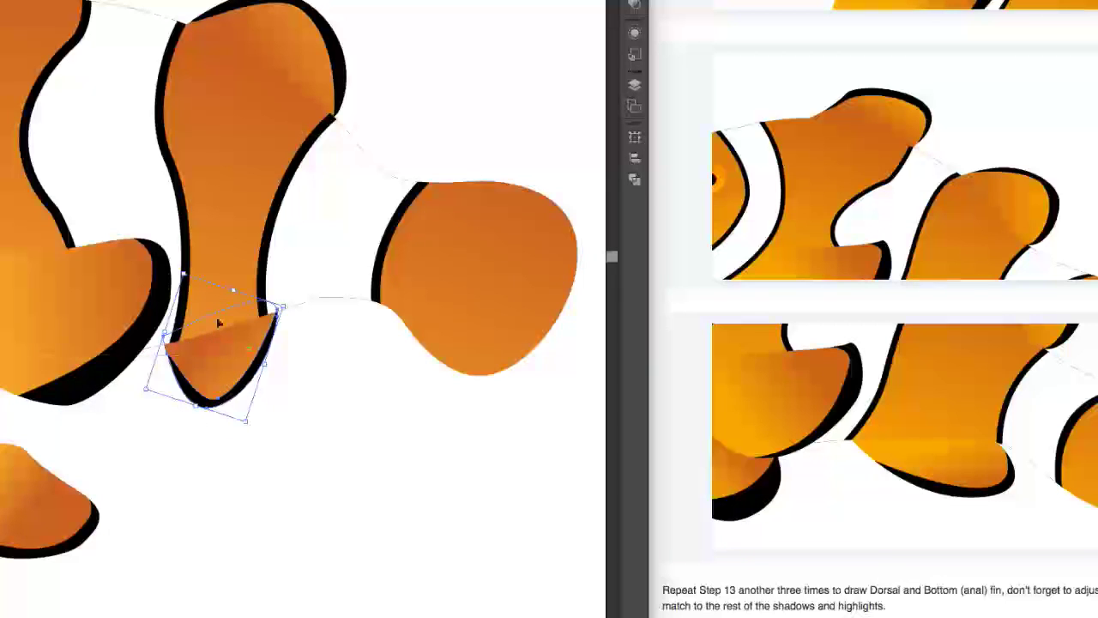
left_click_drag(284, 305, 264, 311)
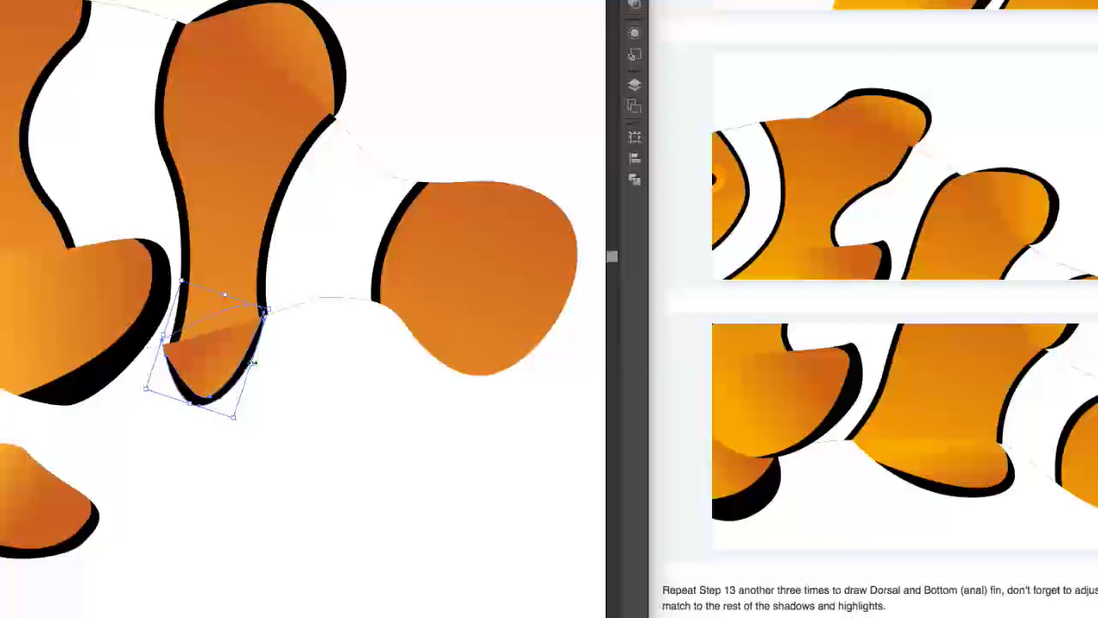
mouse_move(252, 362)
left_mouse_down()
mouse_move(264, 355)
mouse_move(253, 359)
left_mouse_up()
left_click_drag(206, 415, 228, 360)
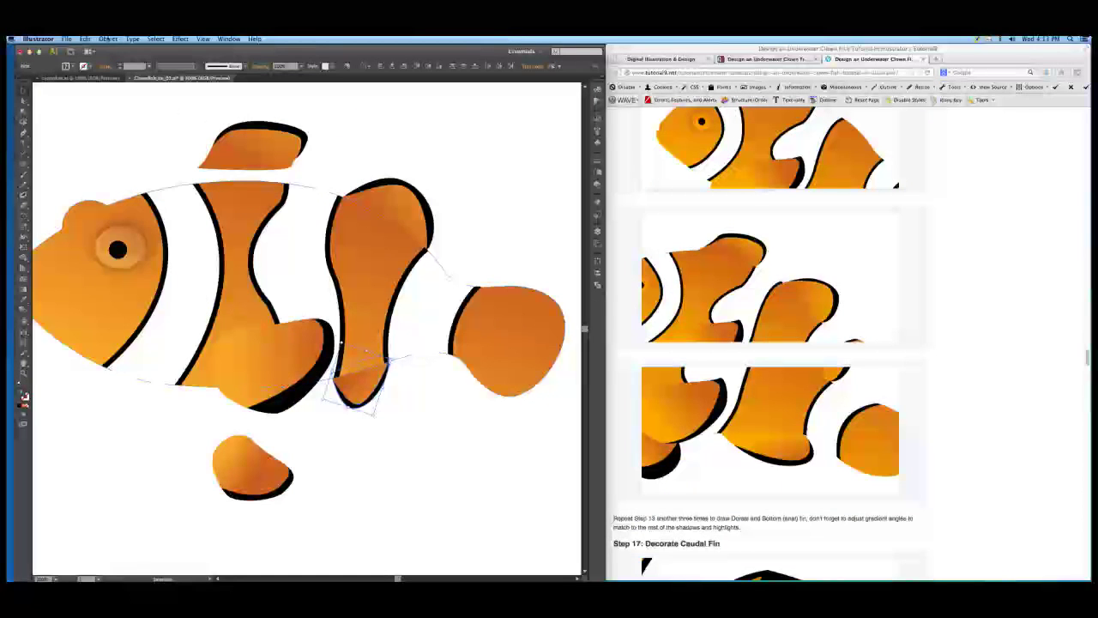
- Reflect the bottom fin again across a custom 115° axis, trying other angles in the preview first
left_click(107, 40)
mouse_move(118, 49)
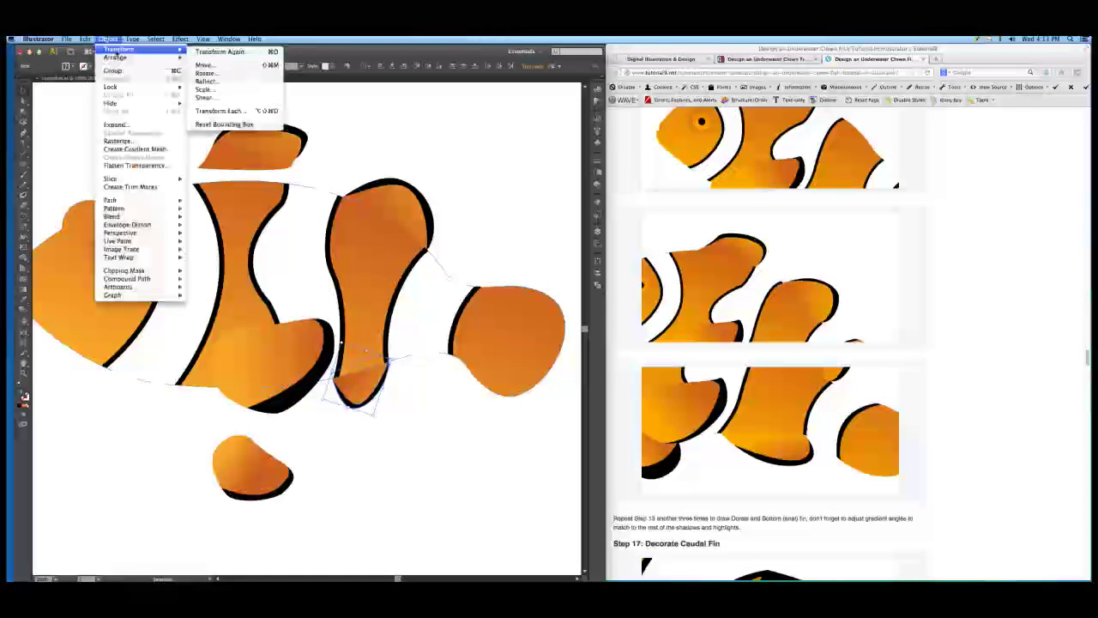
left_click(209, 81)
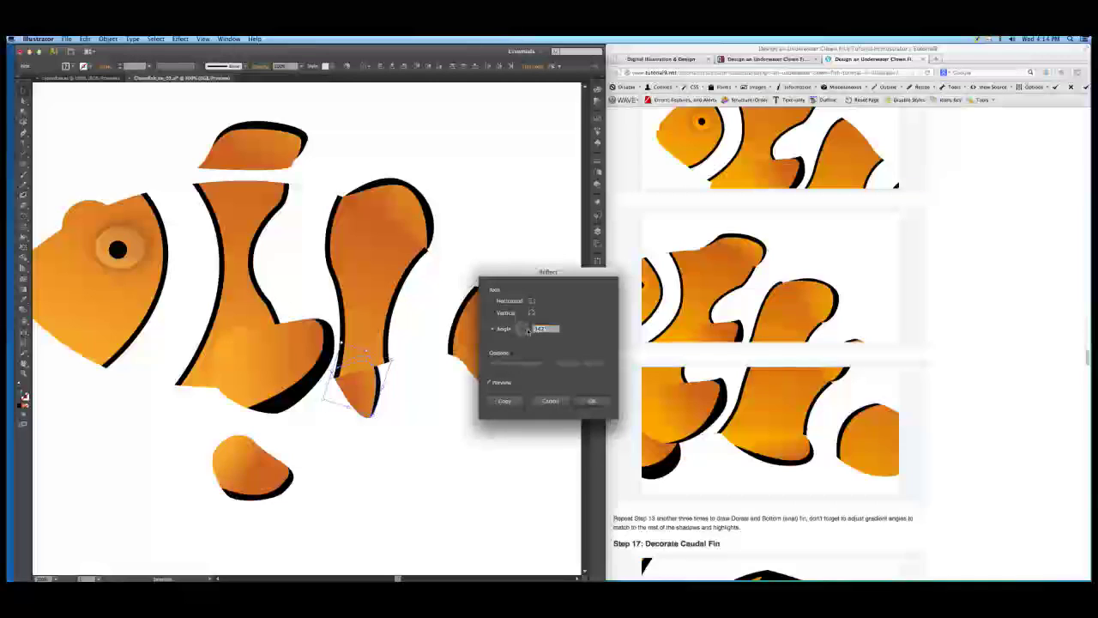
type("0")
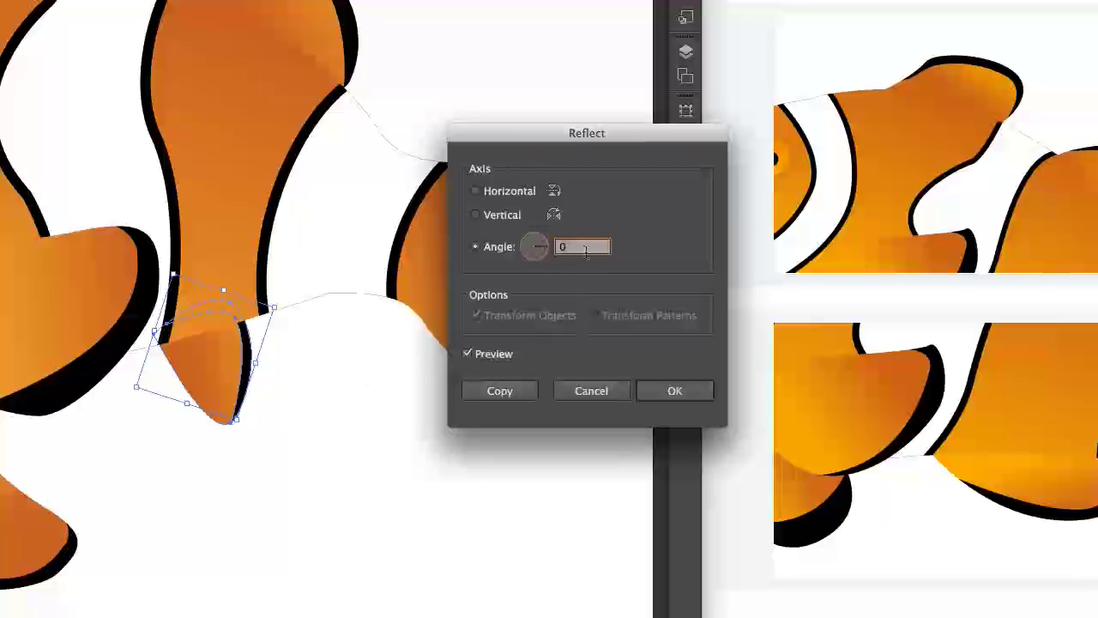
type("342")
key("Tab")
mouse_move(539, 249)
left_mouse_down()
mouse_move(532, 265)
mouse_move(523, 242)
mouse_move(539, 255)
mouse_move(554, 248)
mouse_move(535, 243)
mouse_move(544, 238)
mouse_move(520, 248)
mouse_move(534, 243)
left_mouse_up()
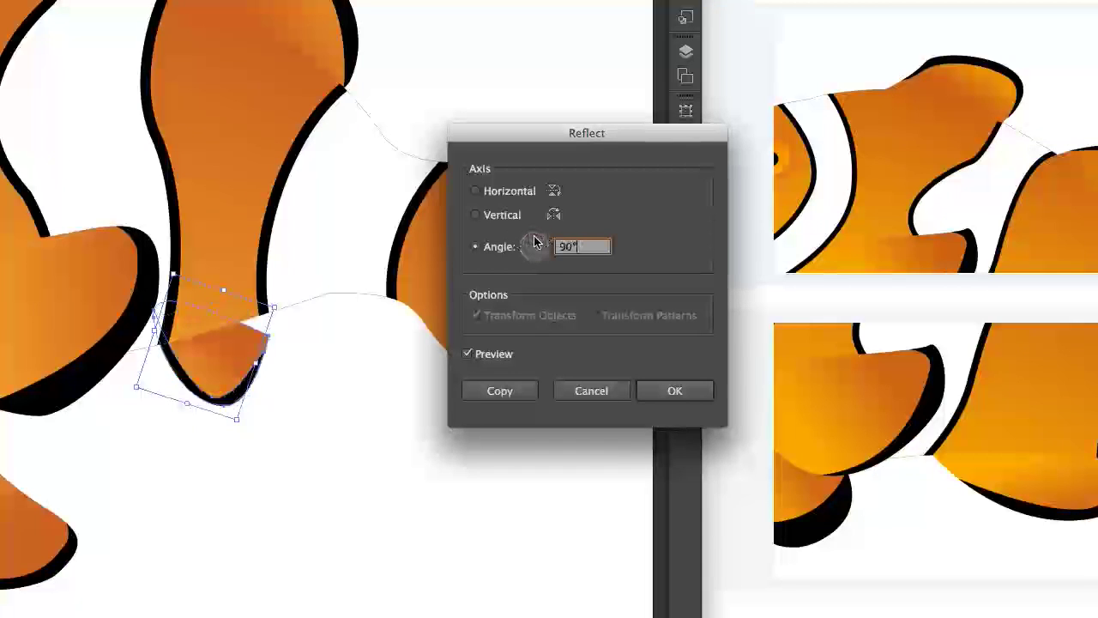
left_click(536, 243)
left_click_drag(535, 243, 549, 268)
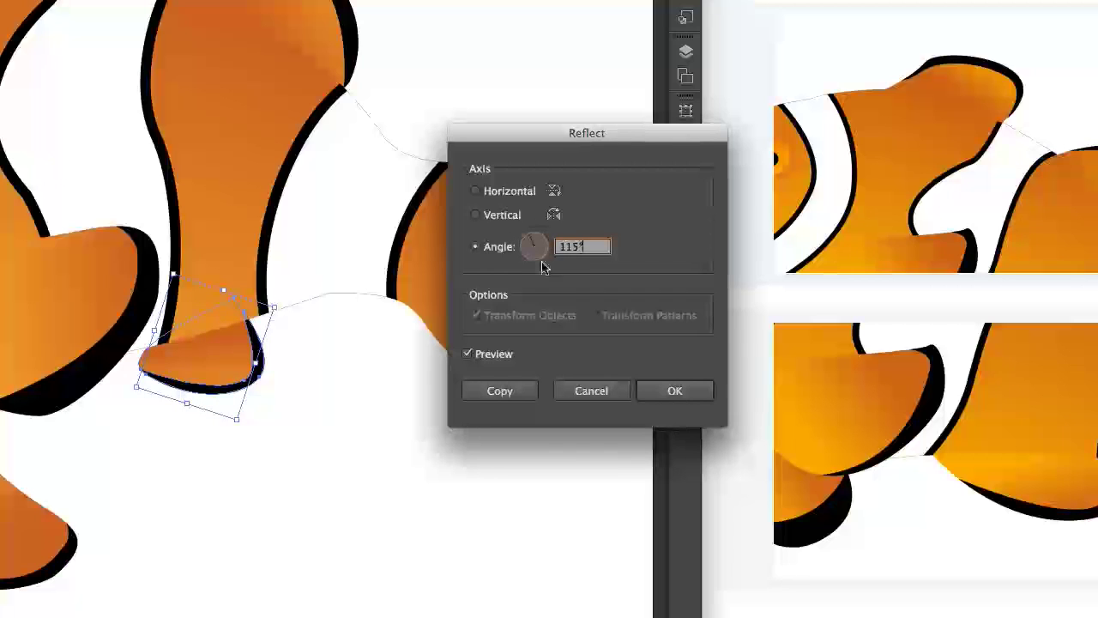
left_click(675, 392)
- Move the bottom fin against the lower end of the rear orange stripe and reselect the fin with its black edge
left_click(242, 359)
left_click_drag(242, 358, 263, 351)
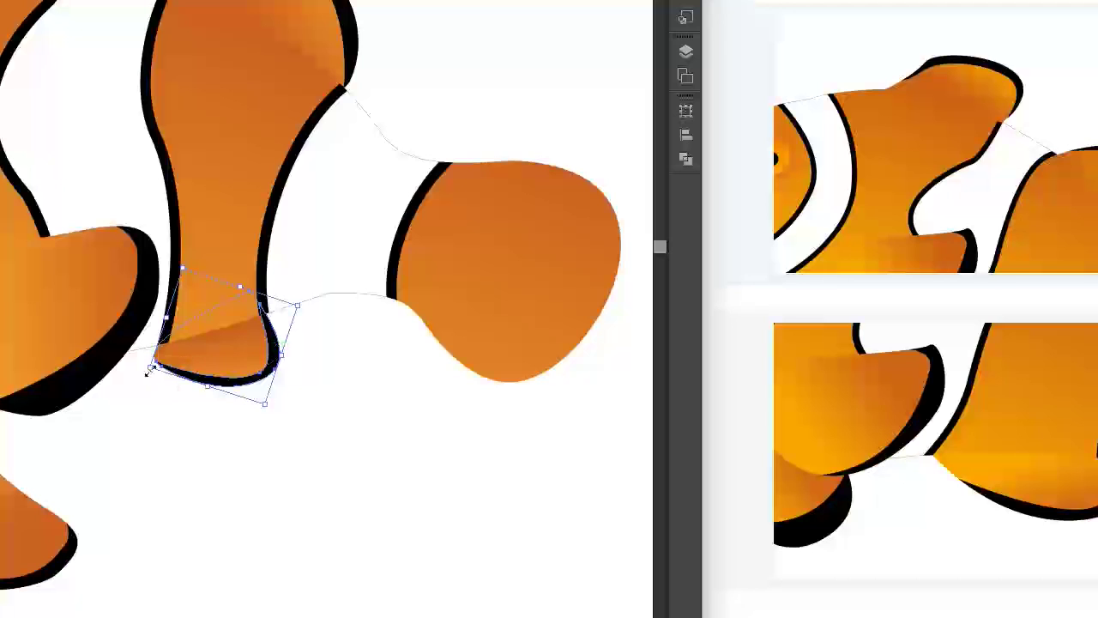
left_click(143, 375)
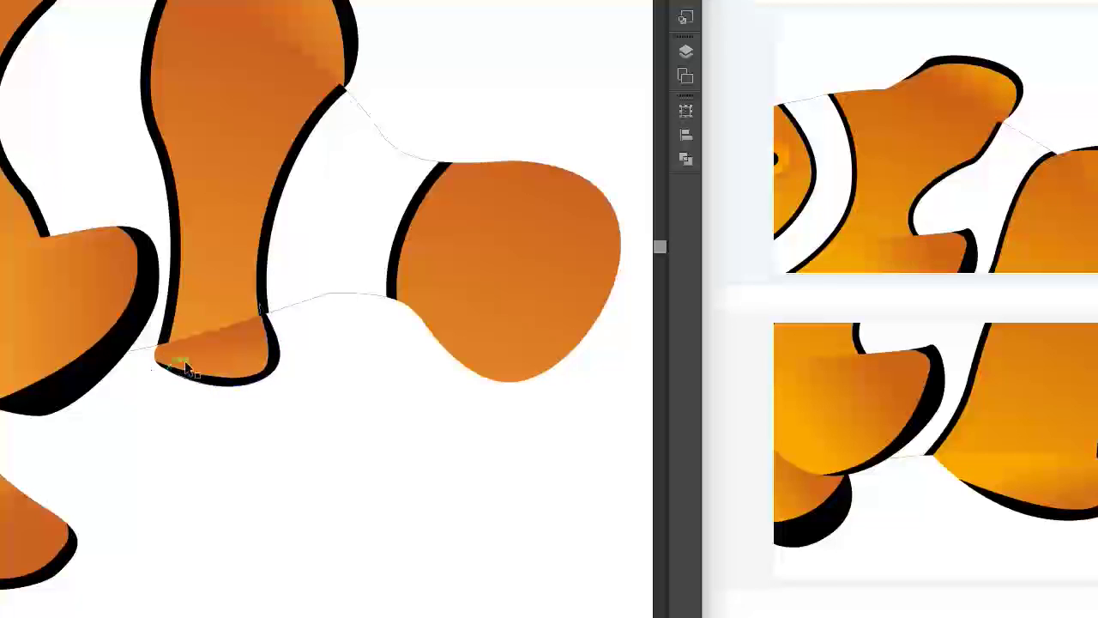
mouse_move(330, 348)
left_mouse_down()
mouse_move(224, 375)
mouse_move(222, 403)
left_mouse_up()
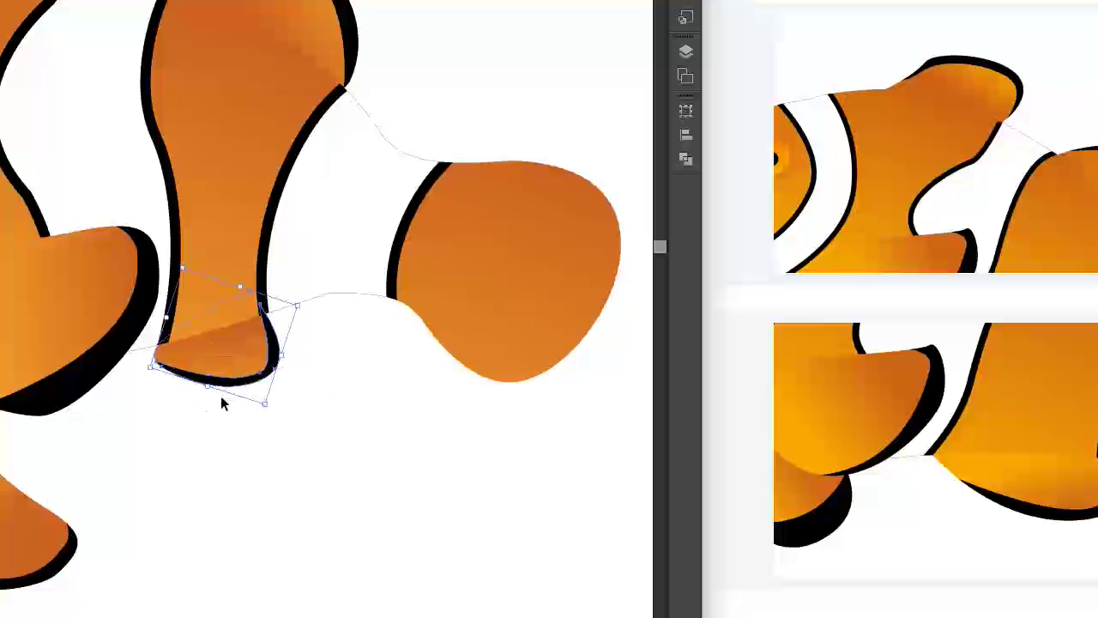
- Rotate the bottom fin in small increments and narrow it to fit the lower end of the rear orange stripe
left_click_drag(143, 371, 149, 362)
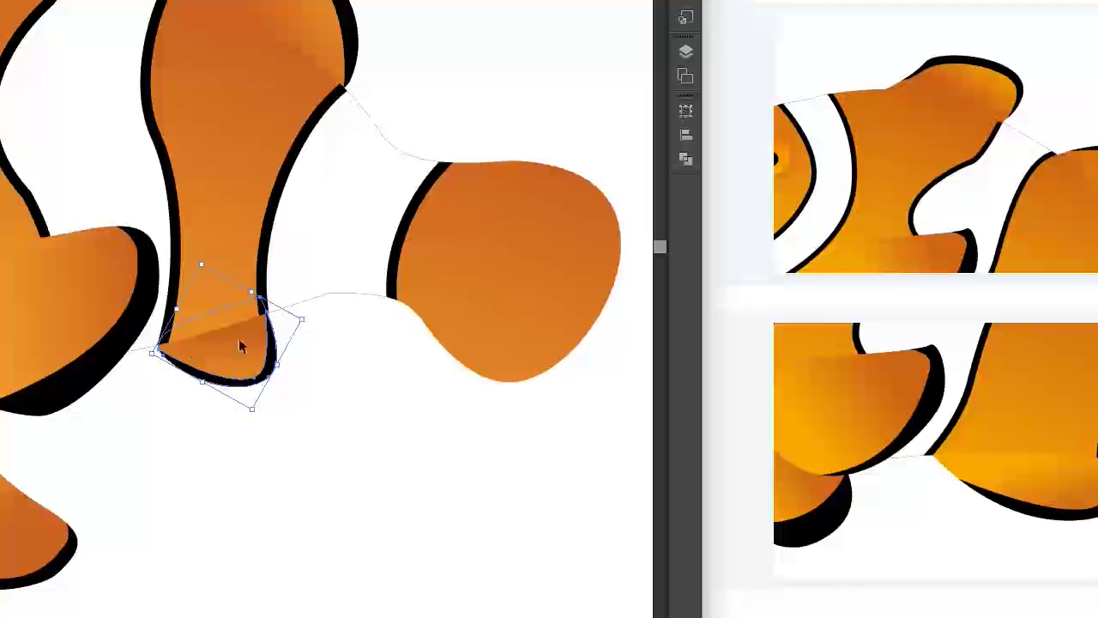
left_click_drag(146, 361, 151, 350)
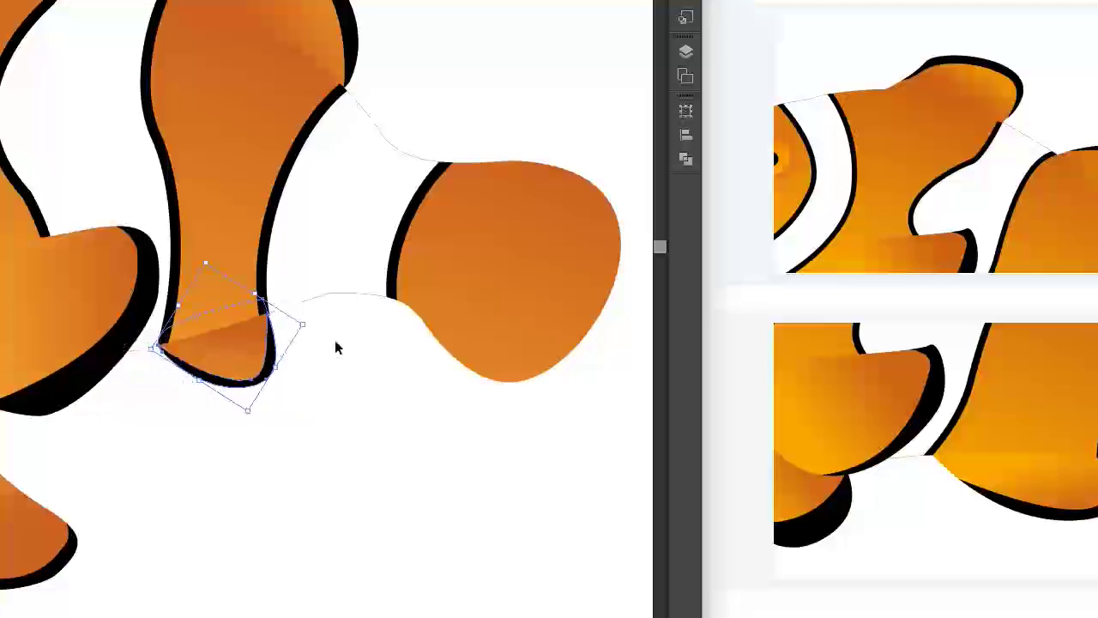
left_click_drag(302, 325, 293, 323)
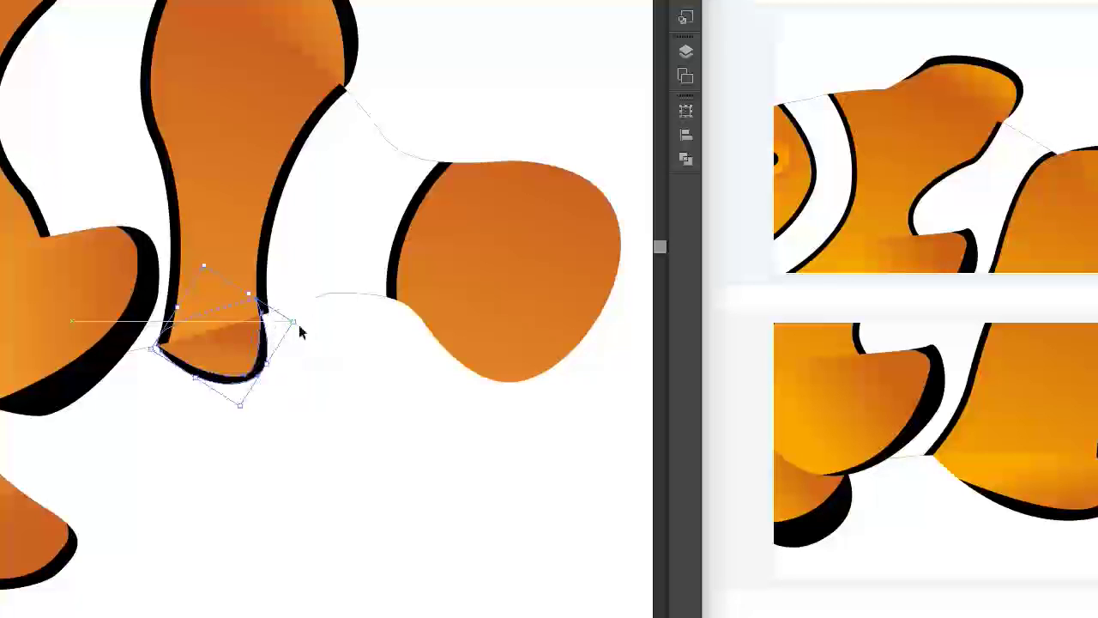
left_click(348, 377)
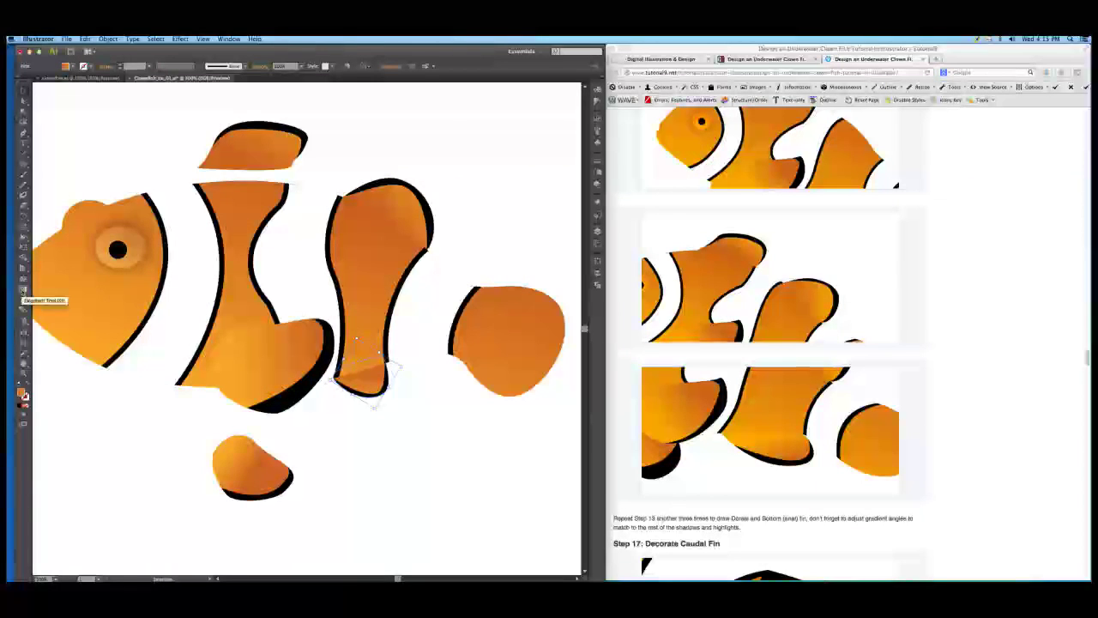
- Adjust the bottom fin's gradient to run diagonally downward across the fin, blending its shading with the rear orange stripe
key("g")
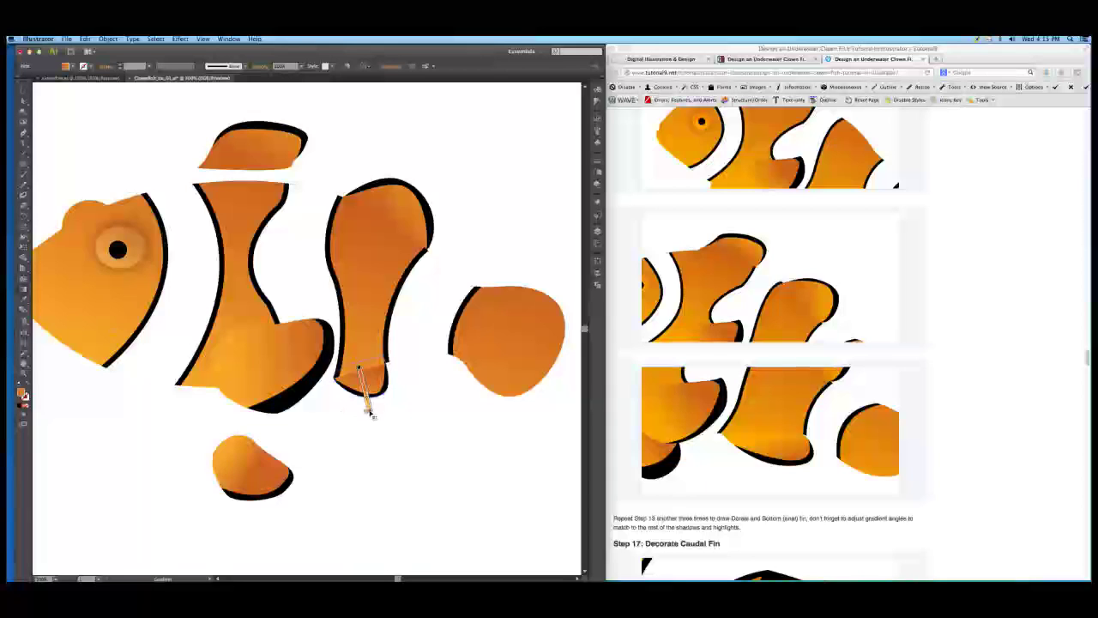
mouse_move(379, 395)
left_mouse_down()
mouse_move(363, 353)
mouse_move(340, 334)
mouse_move(387, 419)
left_mouse_up()
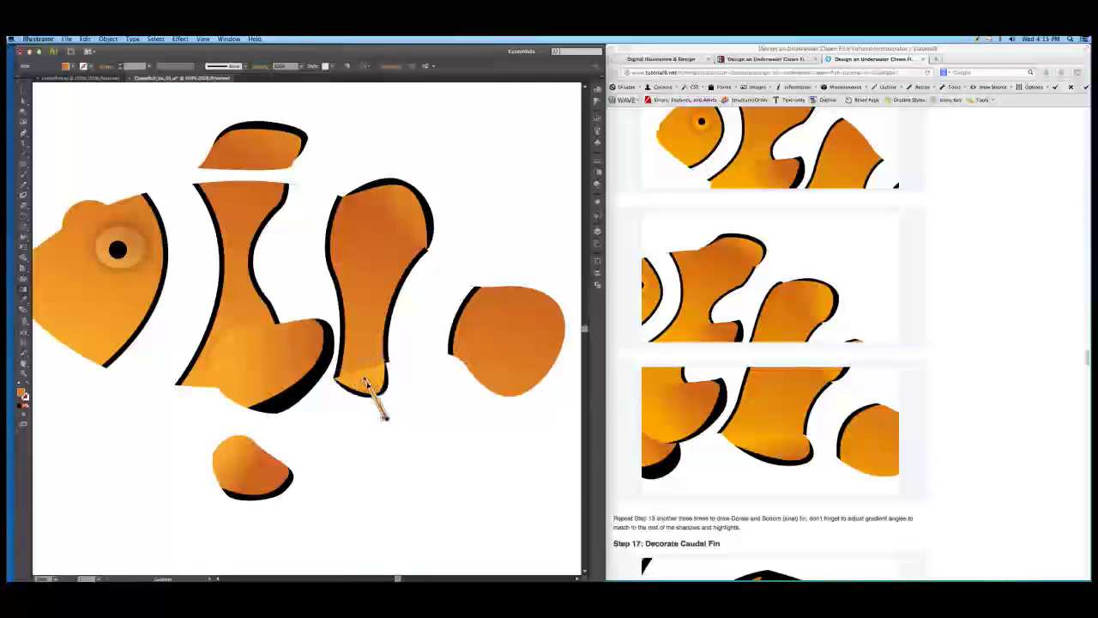
mouse_move(364, 380)
left_mouse_down()
mouse_move(360, 370)
mouse_move(367, 381)
left_mouse_up()
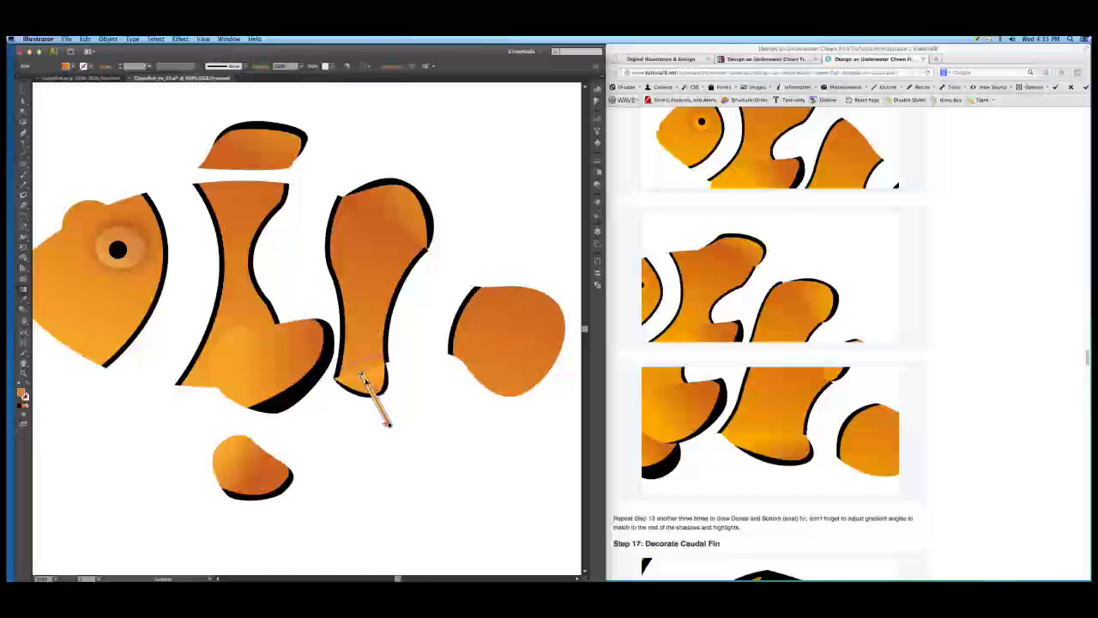
mouse_move(387, 422)
left_mouse_down()
mouse_move(379, 395)
mouse_move(384, 415)
left_mouse_up()
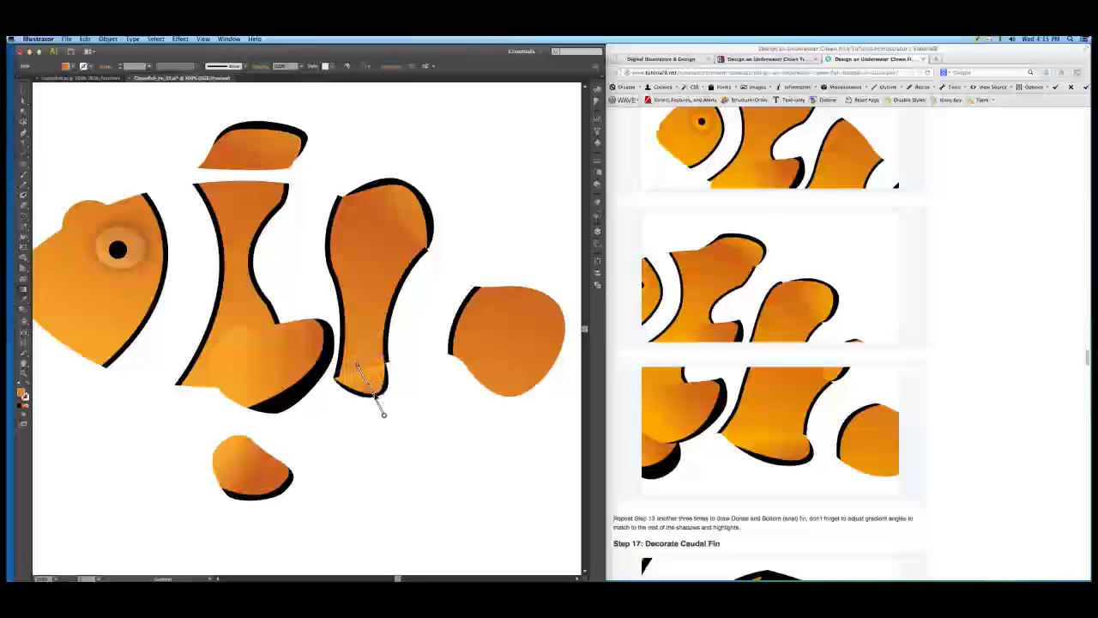
left_click_drag(383, 414, 383, 415)
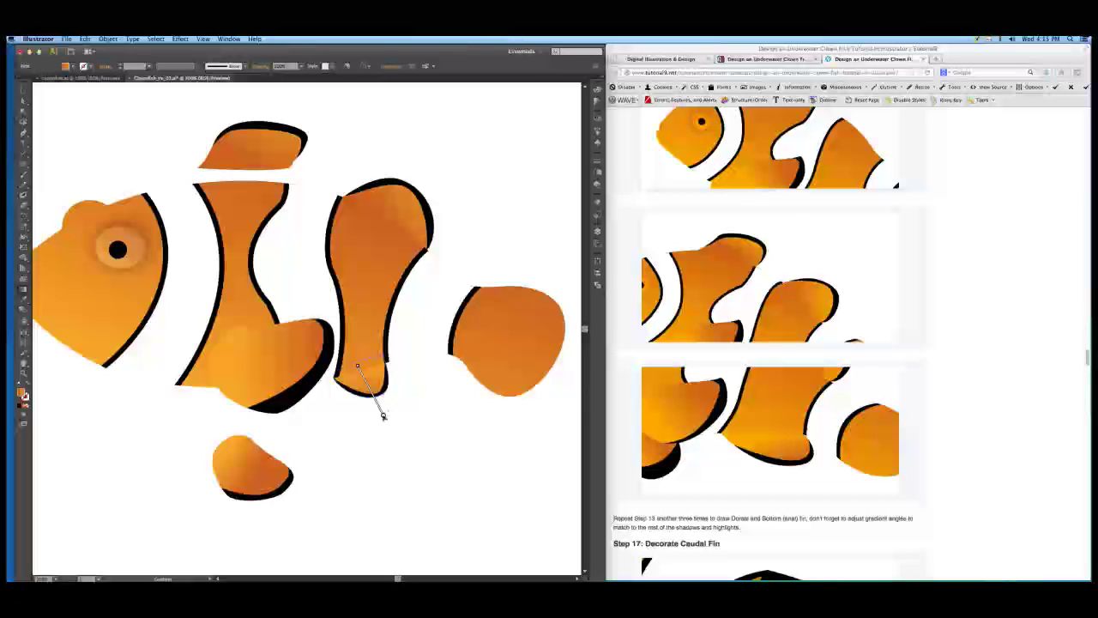
left_click(185, 308)
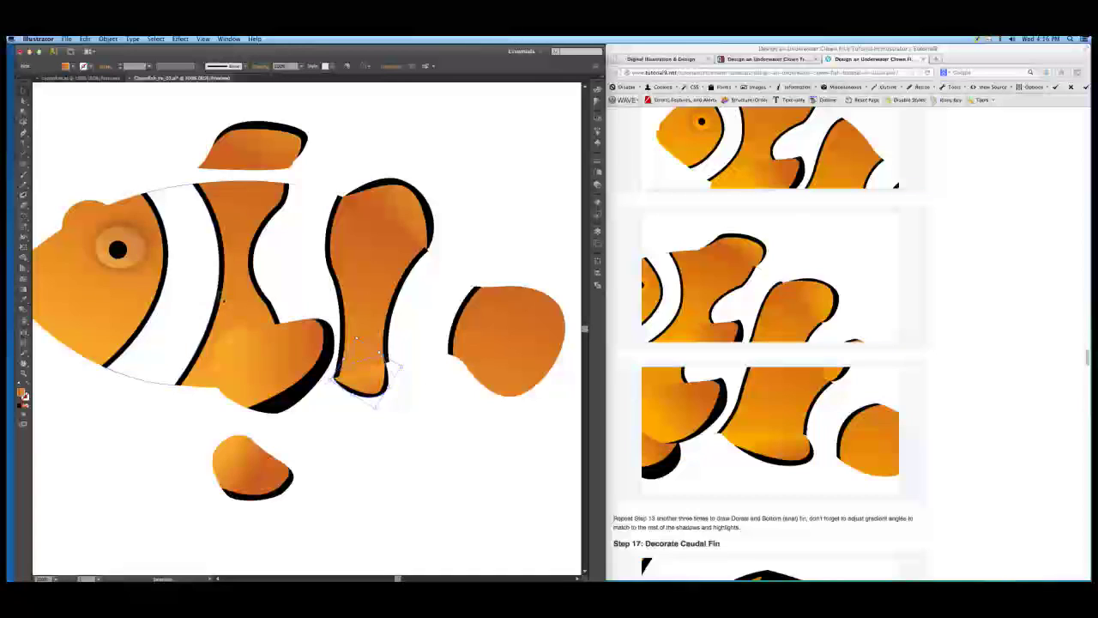
- Select the bottom fin together with its black edge and widen it slightly toward the tail
left_click(400, 365)
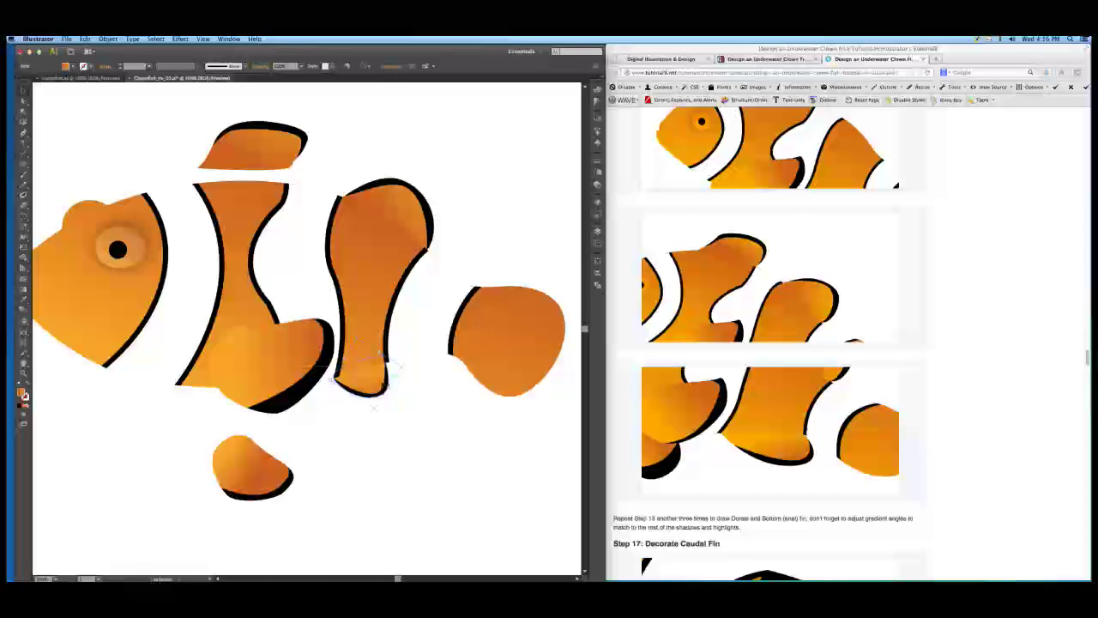
left_click(367, 381)
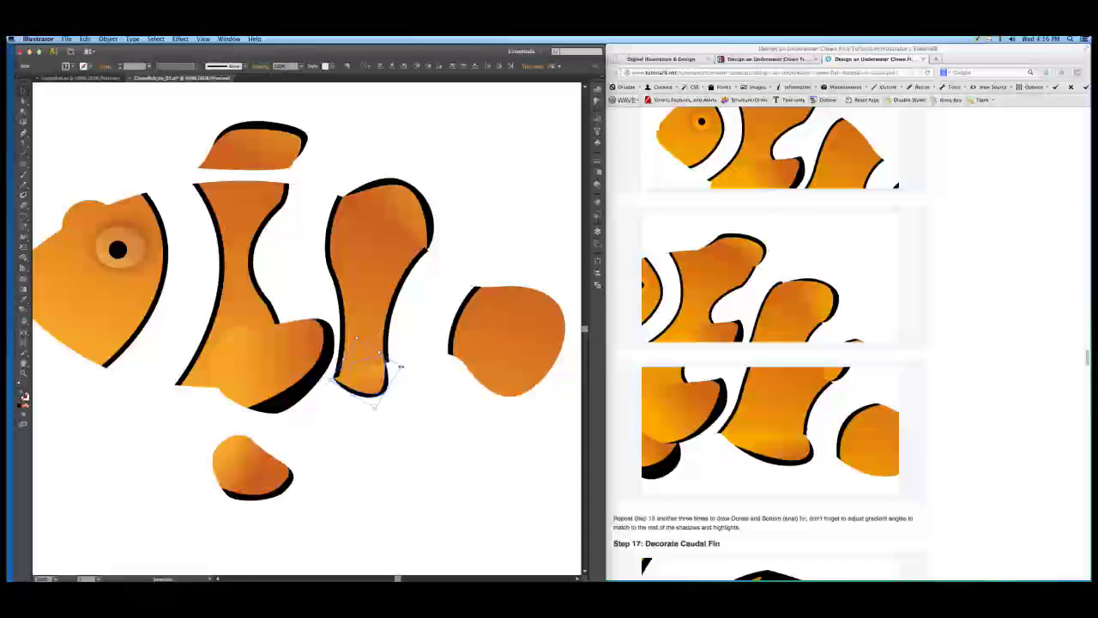
left_click(400, 367)
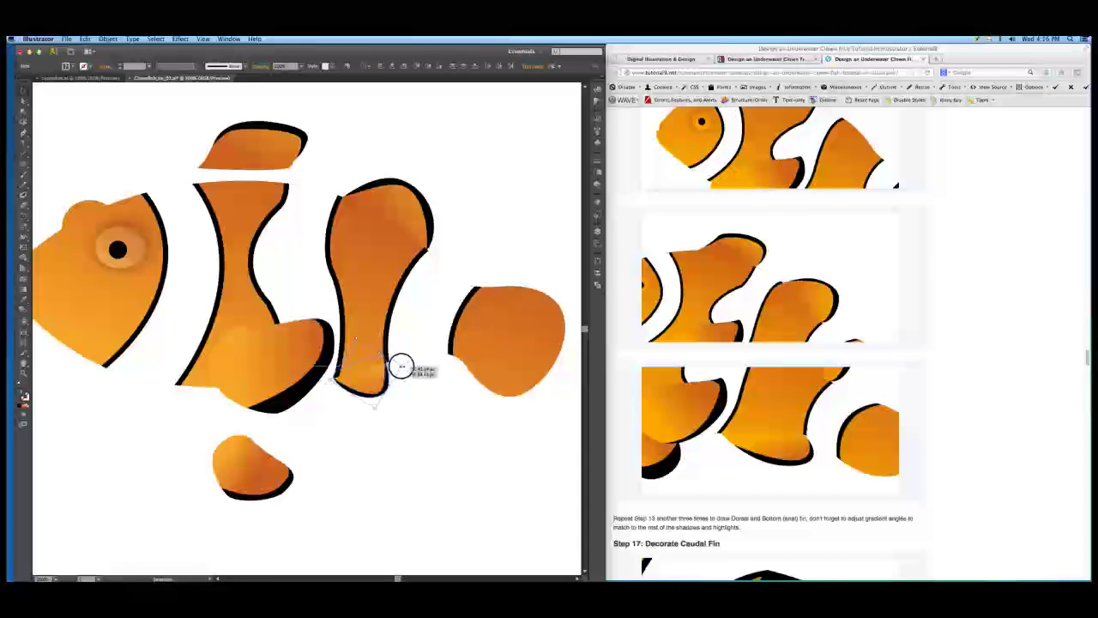
left_click(402, 367)
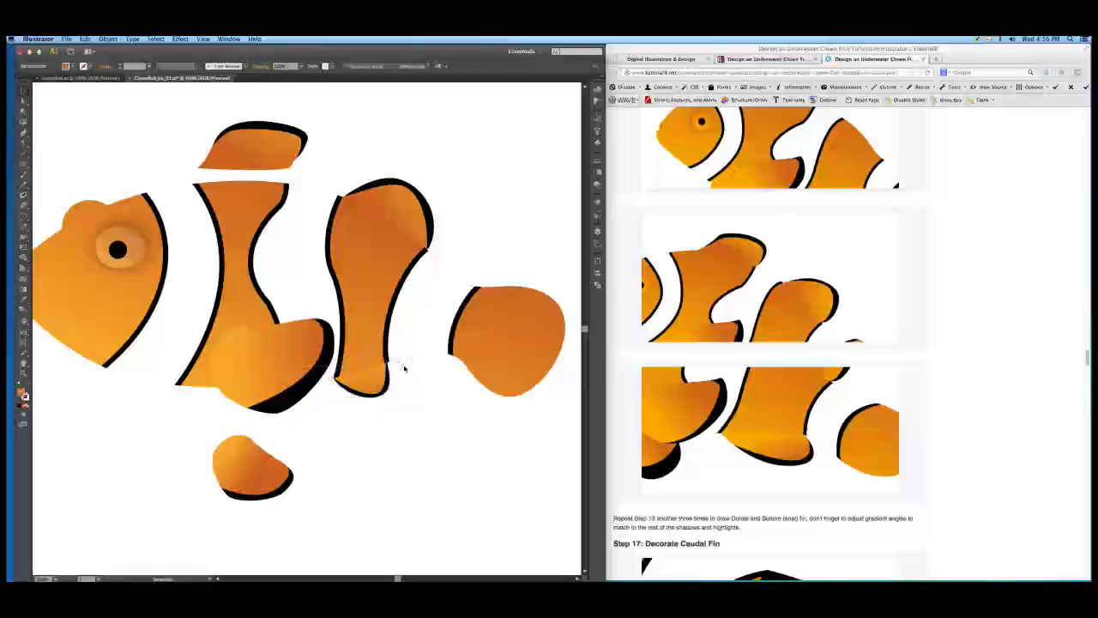
left_click(362, 384)
left_click(325, 396)
left_click_drag(325, 396, 401, 407)
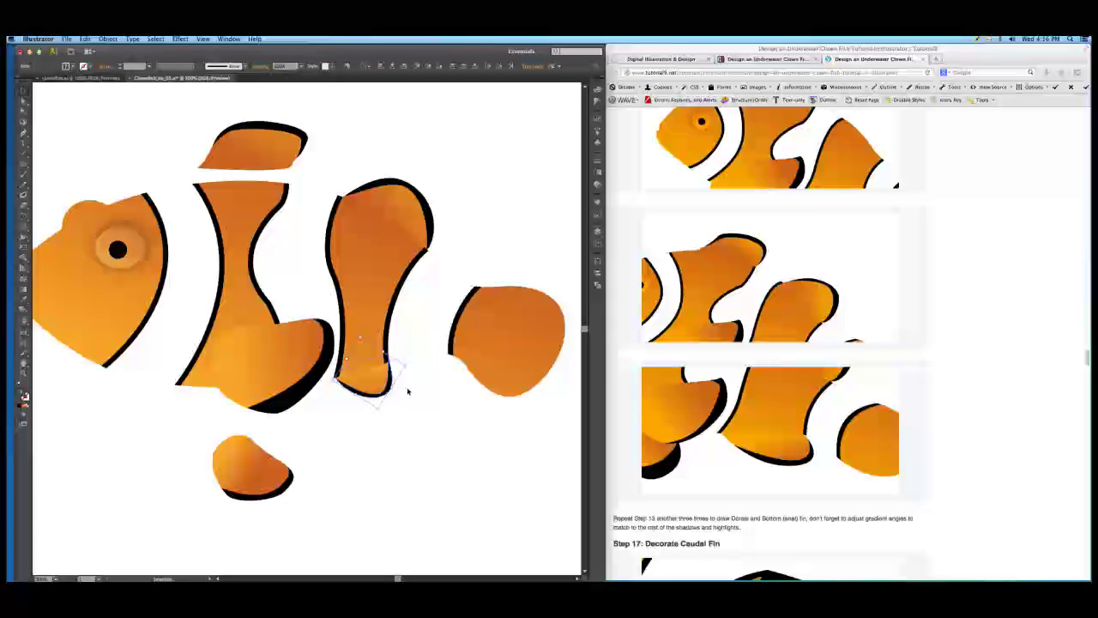
left_click(436, 426)
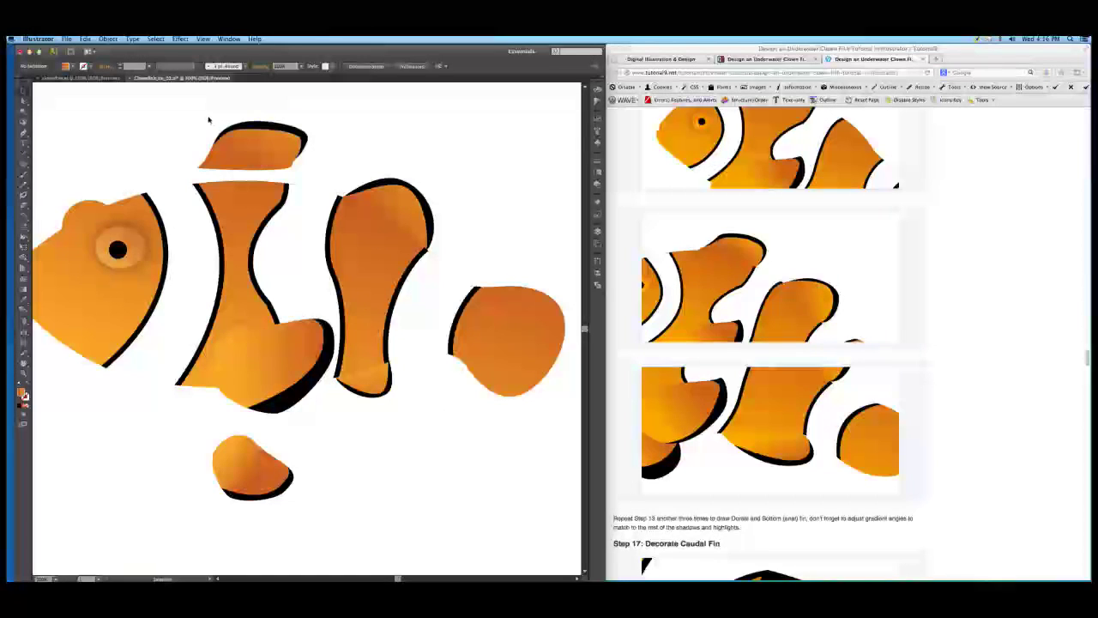
- Move the detached dorsal fin with its black edge down onto the front orange stripe's upper end and send it to the back
left_click(335, 159)
left_click(335, 160, "ctrl")
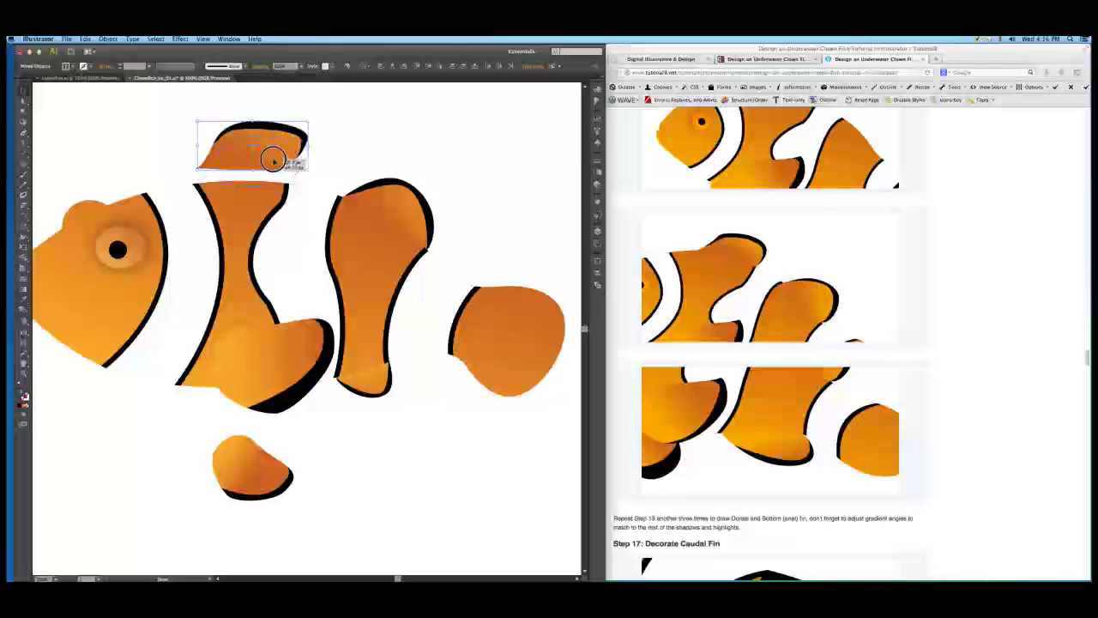
left_click_drag(273, 160, 273, 176)
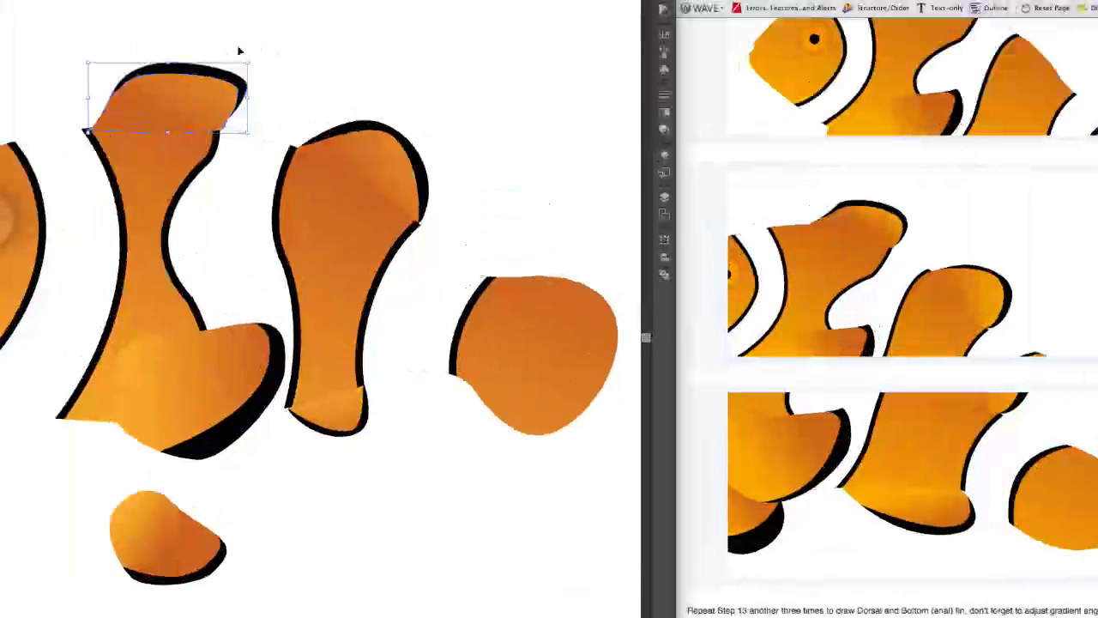
right_click(199, 79)
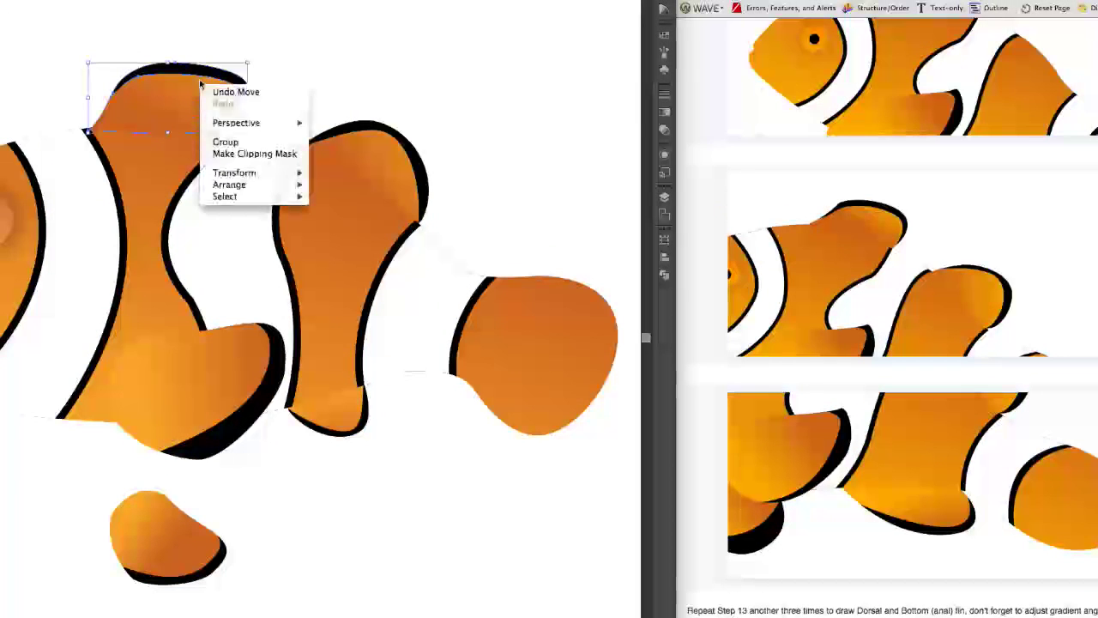
mouse_move(236, 184)
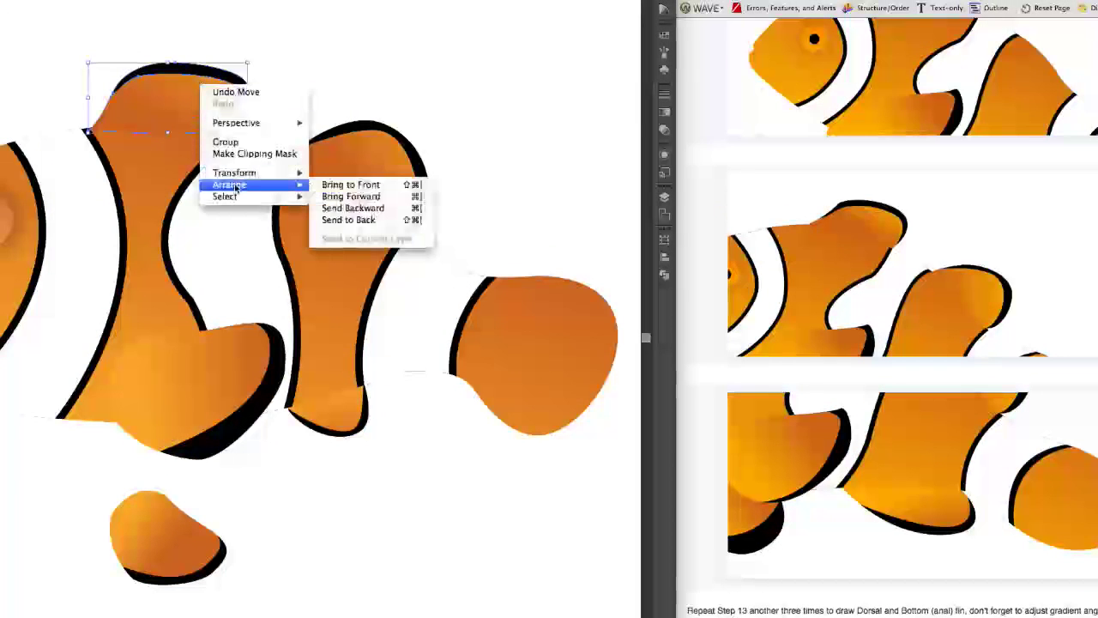
left_click(350, 220)
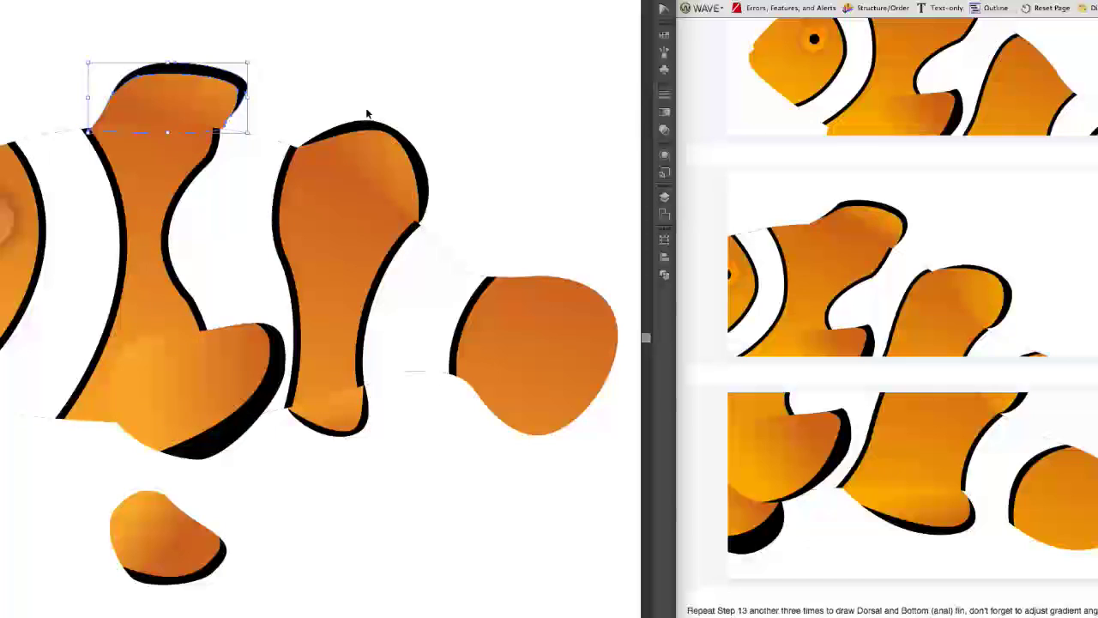
- Nudge the front dorsal fin left and down until it lines up with the front orange stripe's black outlines
key("Left")
key("Left")
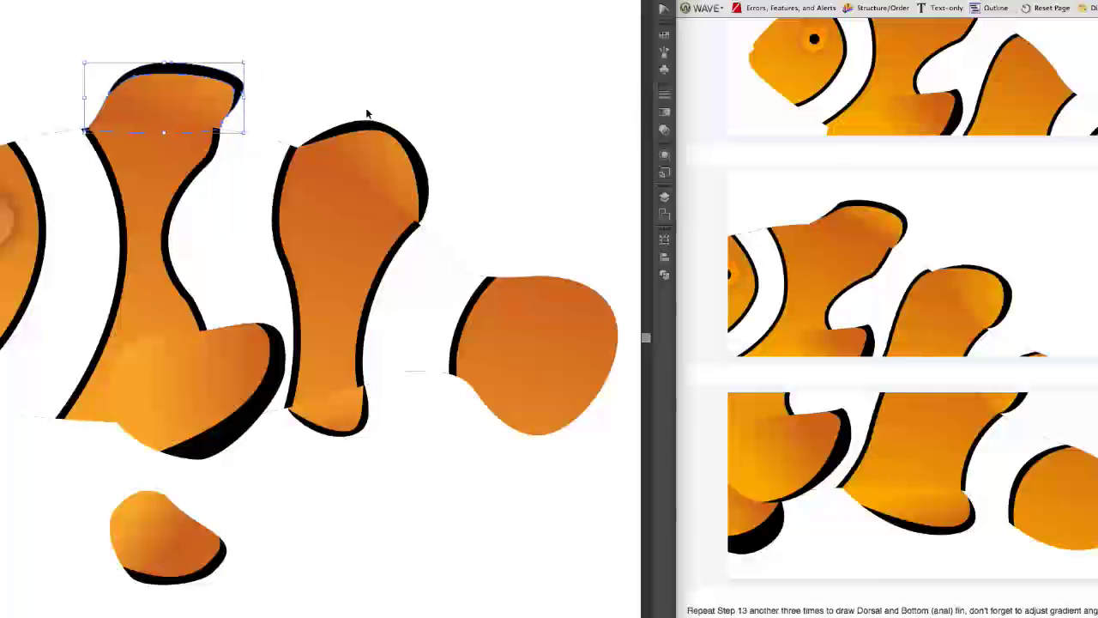
key("Left")
key("Down")
key("Down")
key("Down")
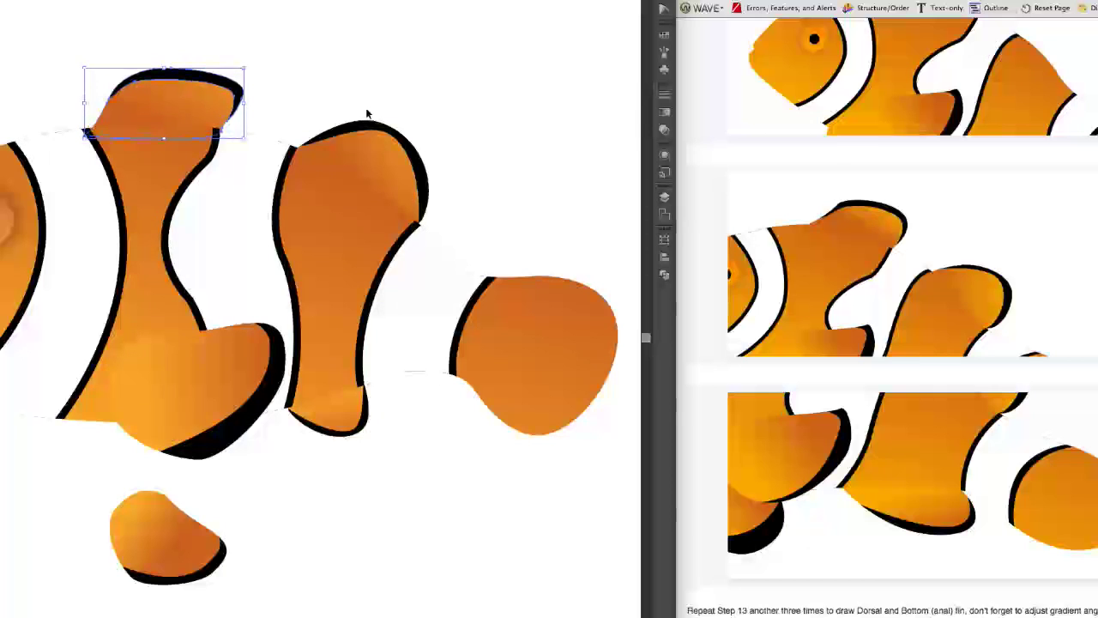
key("Left")
key("Left")
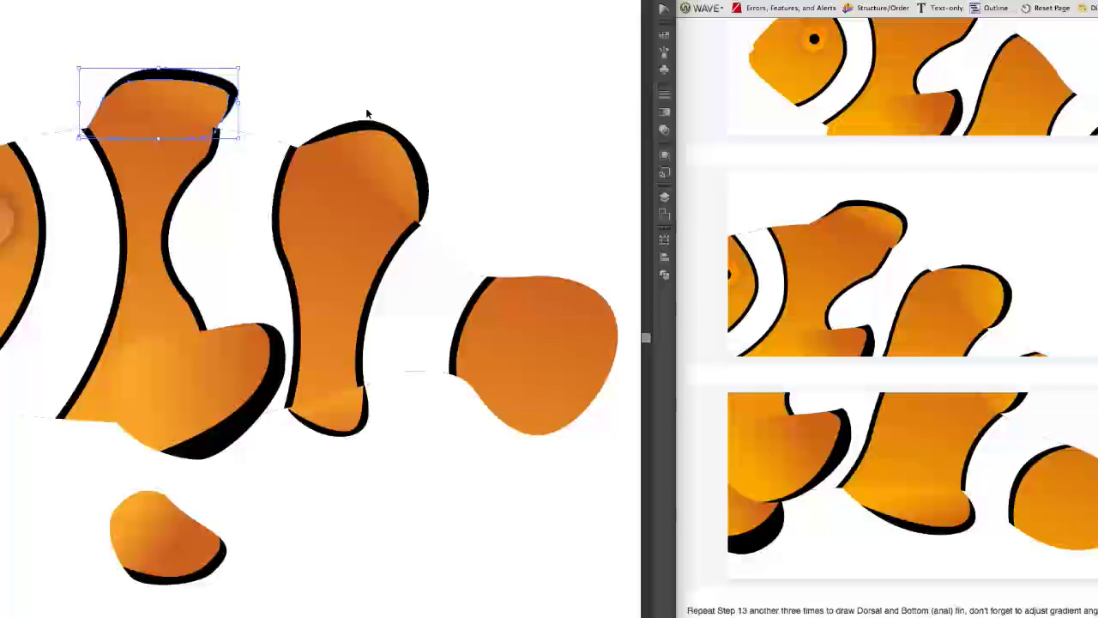
left_click(387, 67)
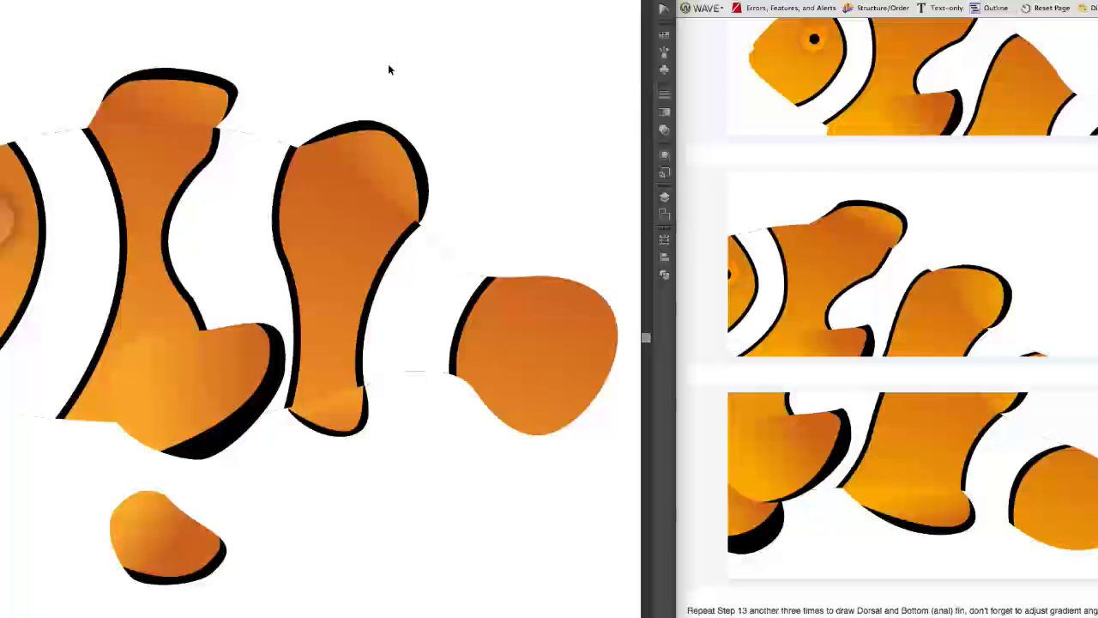
scroll(893, 263, "up", 3)
scroll(892, 262, "up", 4)
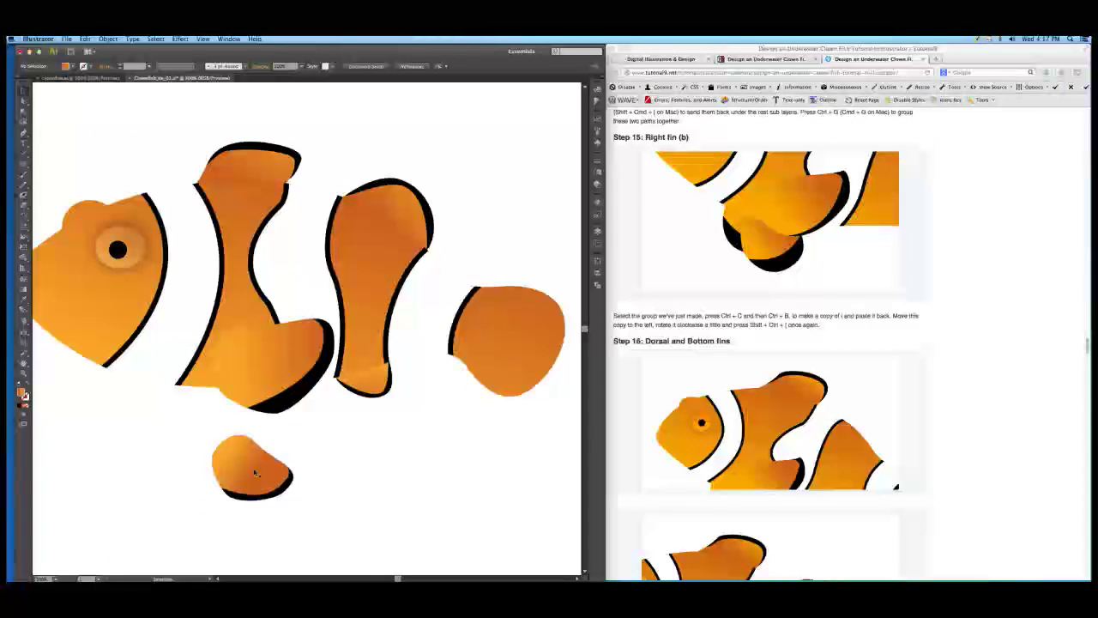
left_click_drag(249, 470, 237, 412)
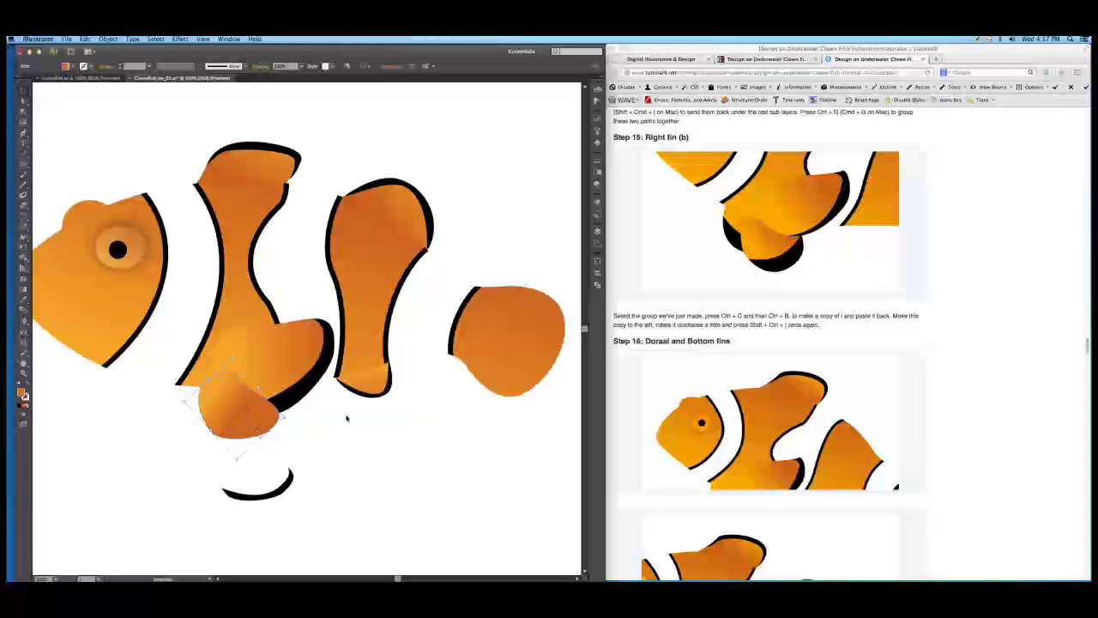
key("super+alt+3")
key("super+shift+a")
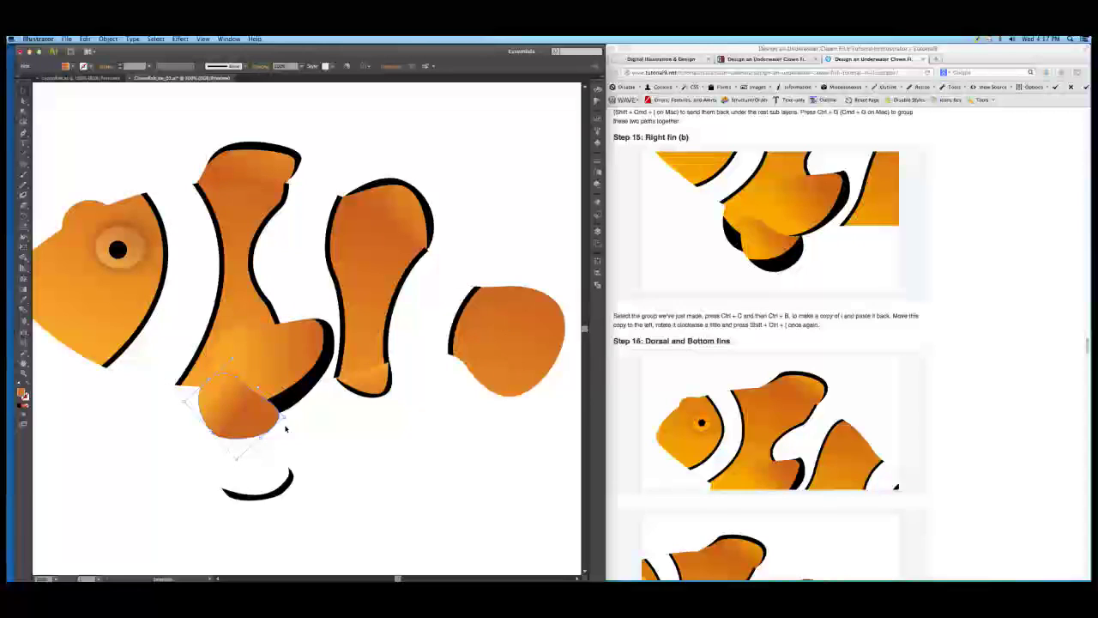
key("super+z")
- Move the loose lower fin with its black edge under the front side fin and send it to the back
left_click(228, 466)
left_click_drag(238, 515, 258, 511)
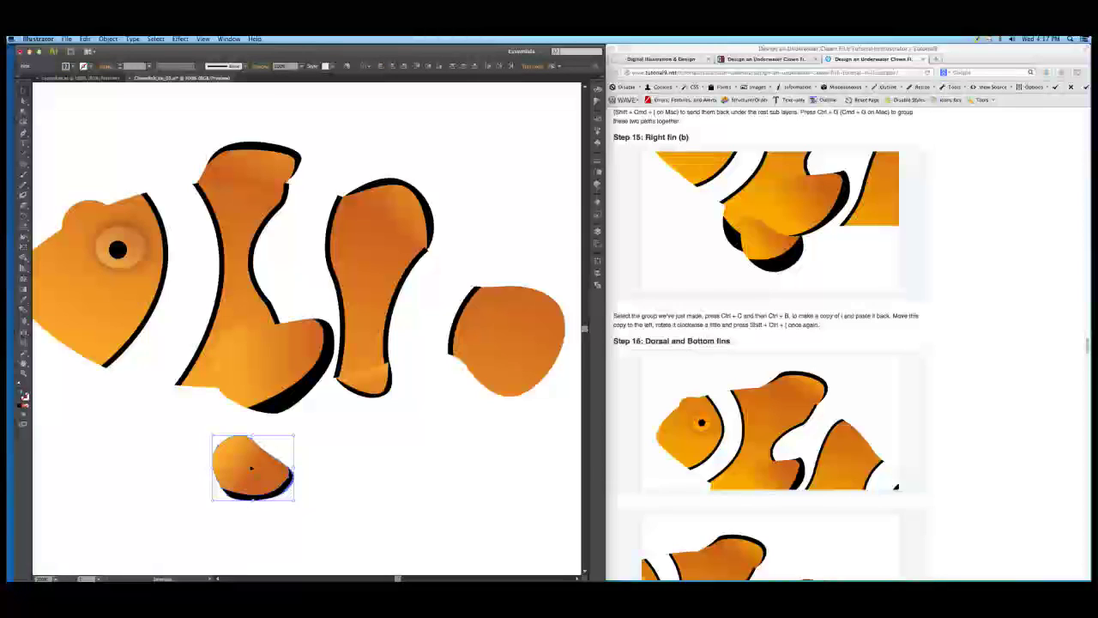
left_click(259, 472)
left_click_drag(259, 472, 236, 403)
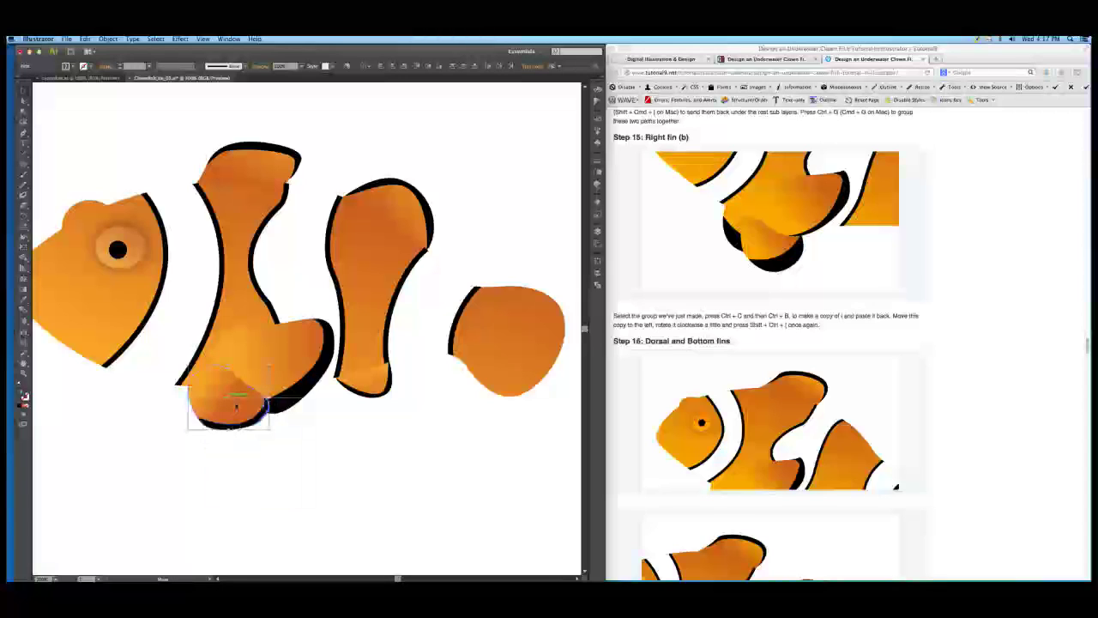
right_click(236, 405)
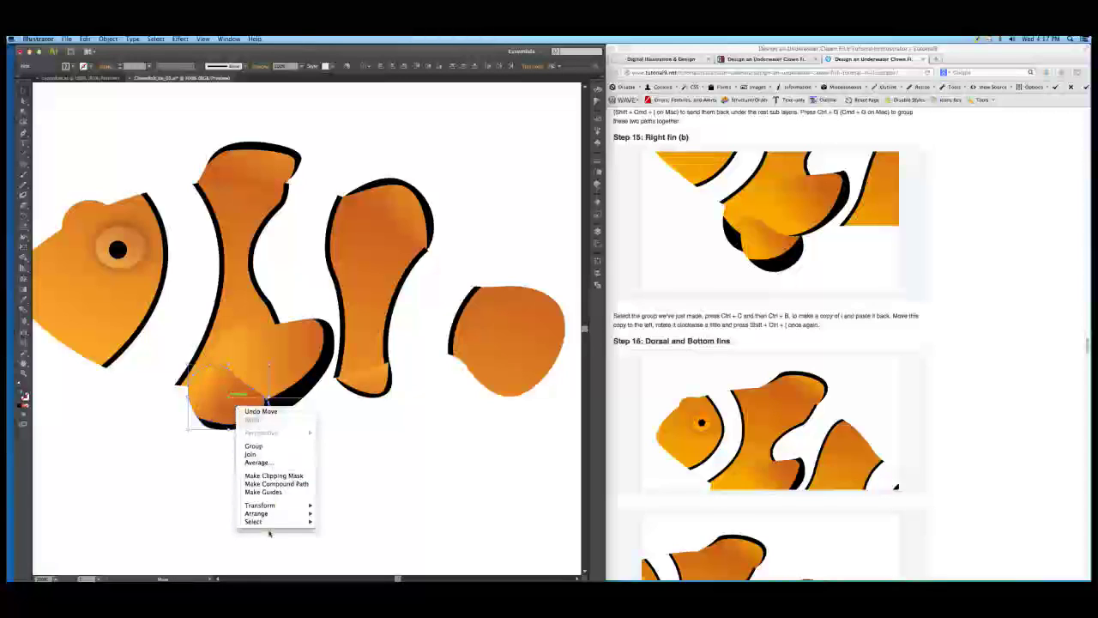
mouse_move(262, 515)
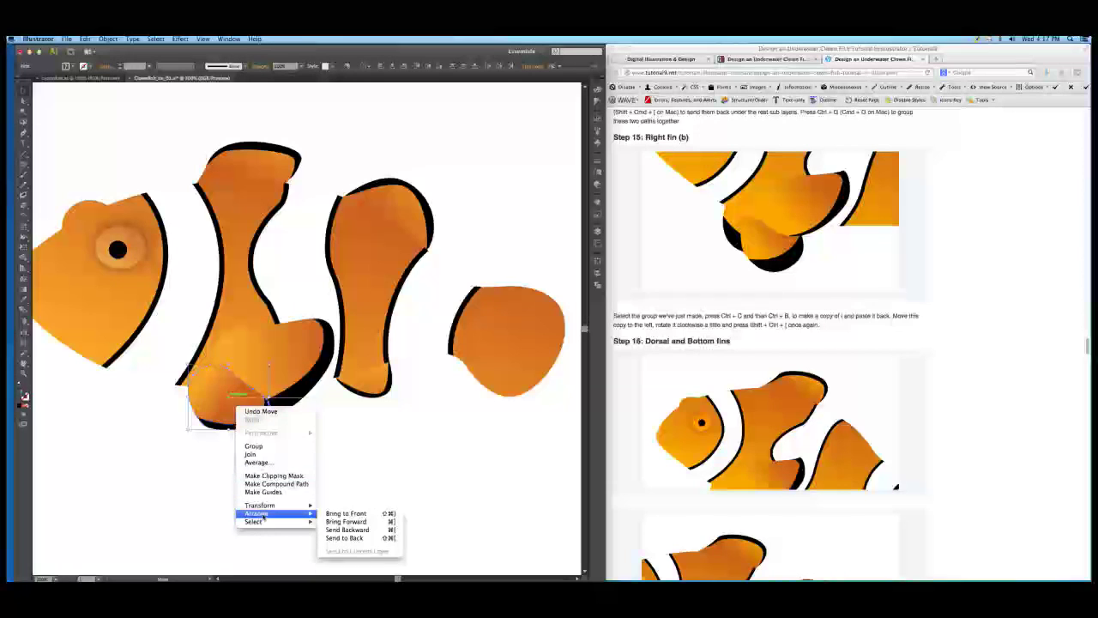
left_click(348, 539)
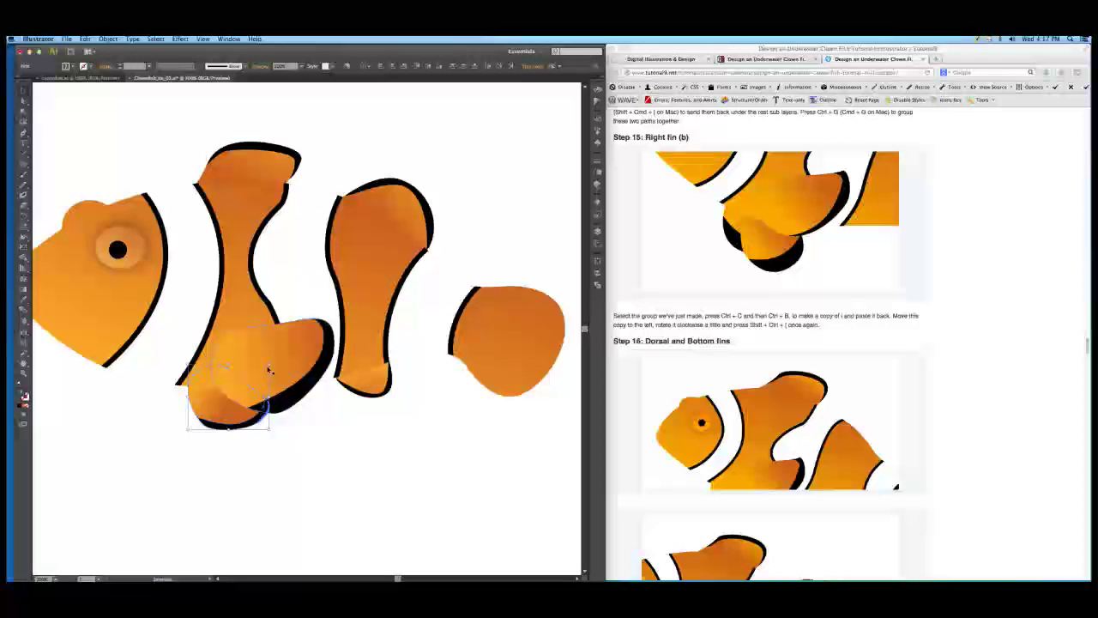
- Narrow the small lower fin from both sides so that it tucks beneath the front side fin
left_click_drag(269, 366, 259, 366)
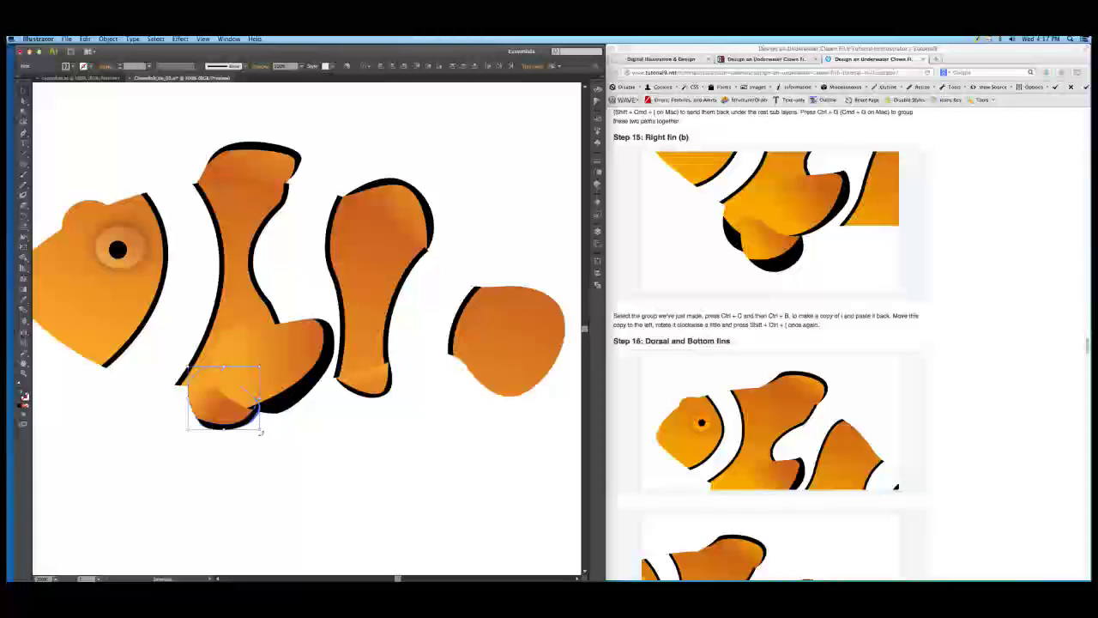
left_click(261, 433)
left_click_drag(175, 411, 249, 435)
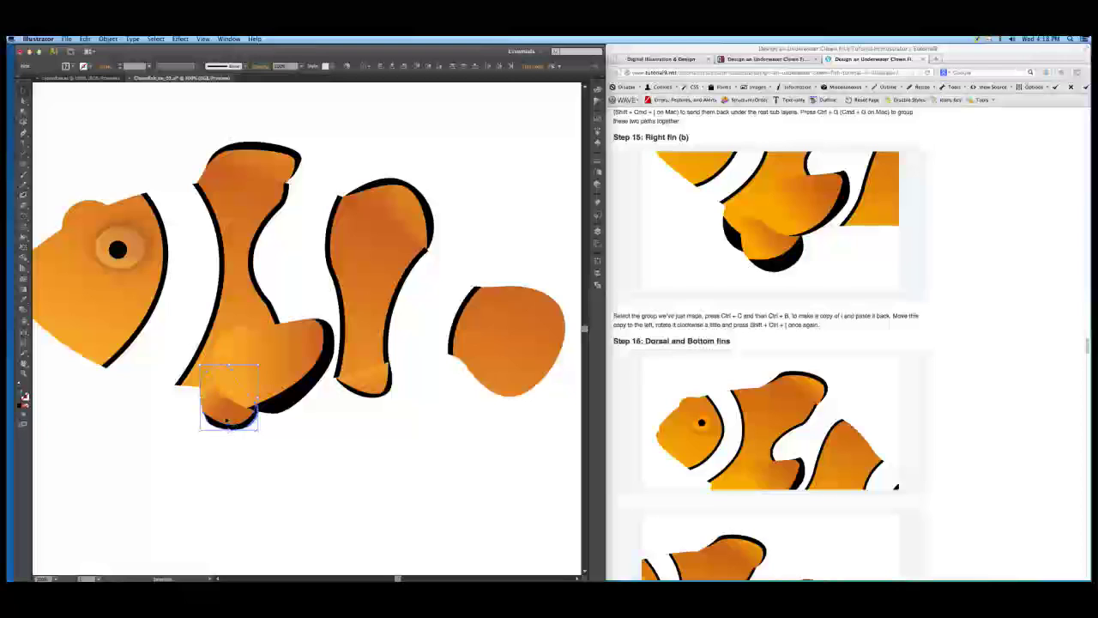
- Nudge the small lower fin up and slightly toward the tail so that it sits higher beneath the front side fin
key("Up")
key("Up")
key("Up")
key("Up")
left_click_drag(228, 416, 231, 415)
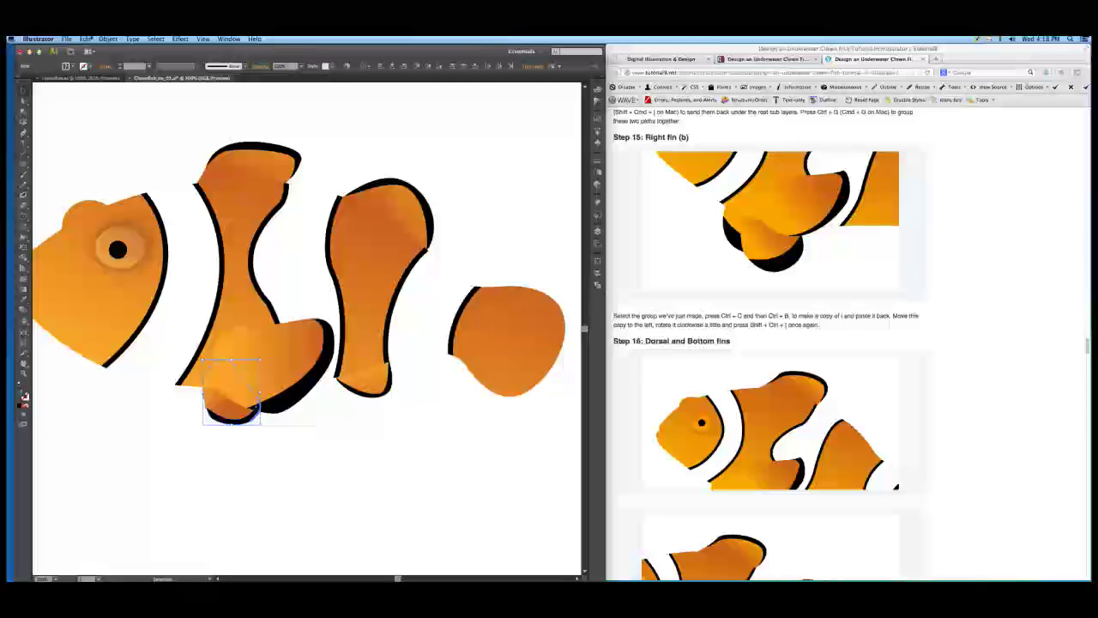
- Paste a copy of the small lower fin in back and nudge it left and up toward the front stripe's lower corner
left_click(86, 39)
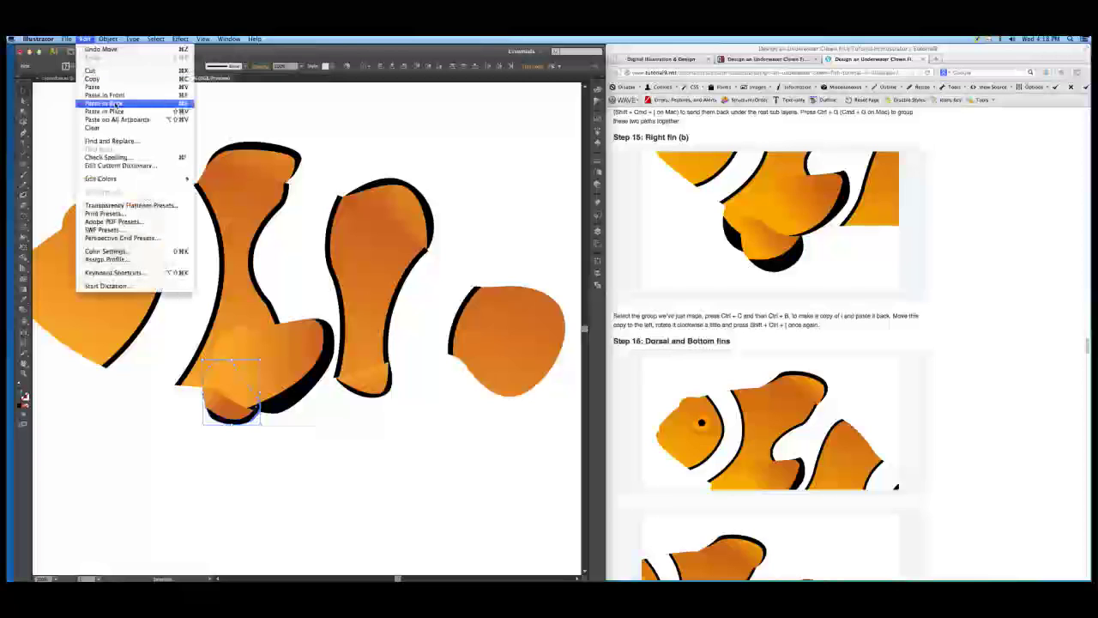
left_click(115, 104)
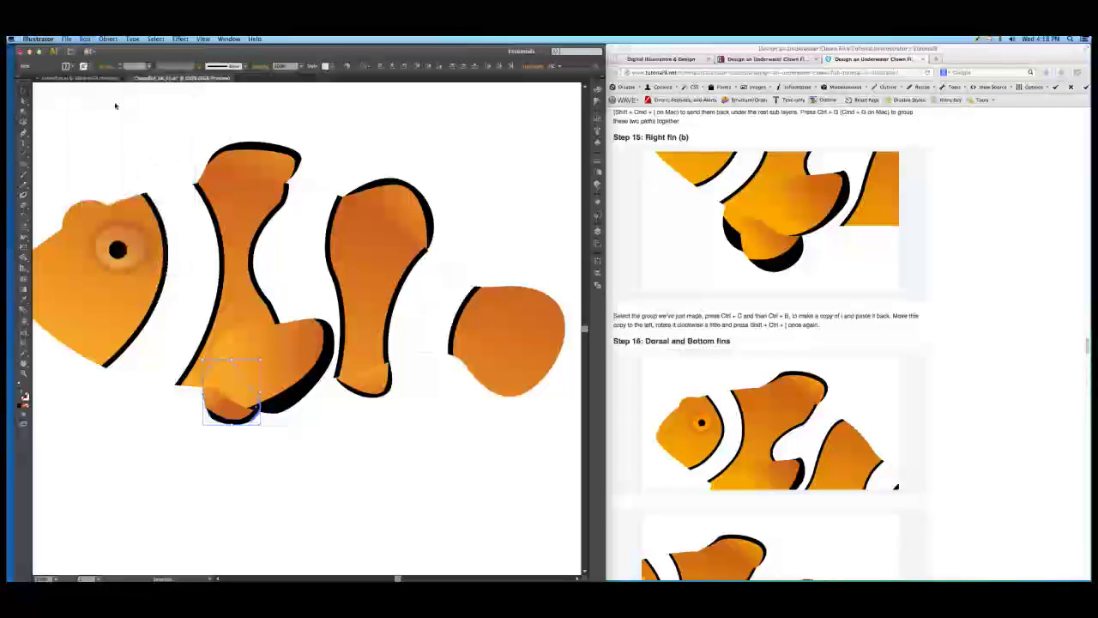
key("Left")
key("Left")
key("Left")
key("Left")
key("Left")
key("Left")
key("Left")
key("Left")
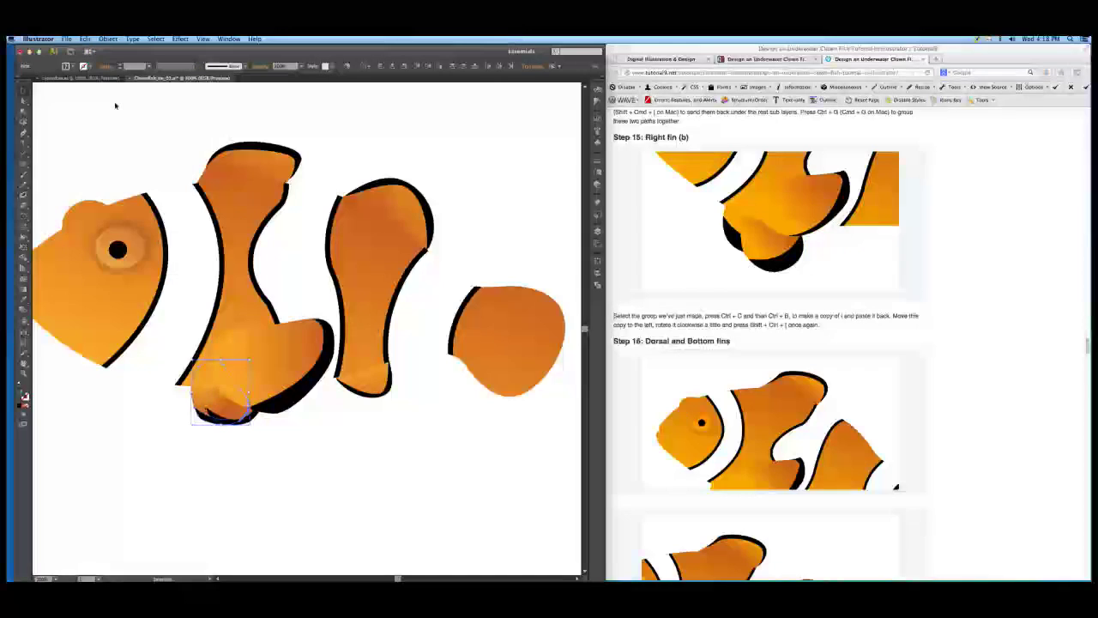
key("Up")
key("Up")
key("Up")
key("Up")
key("Up")
key("Up")
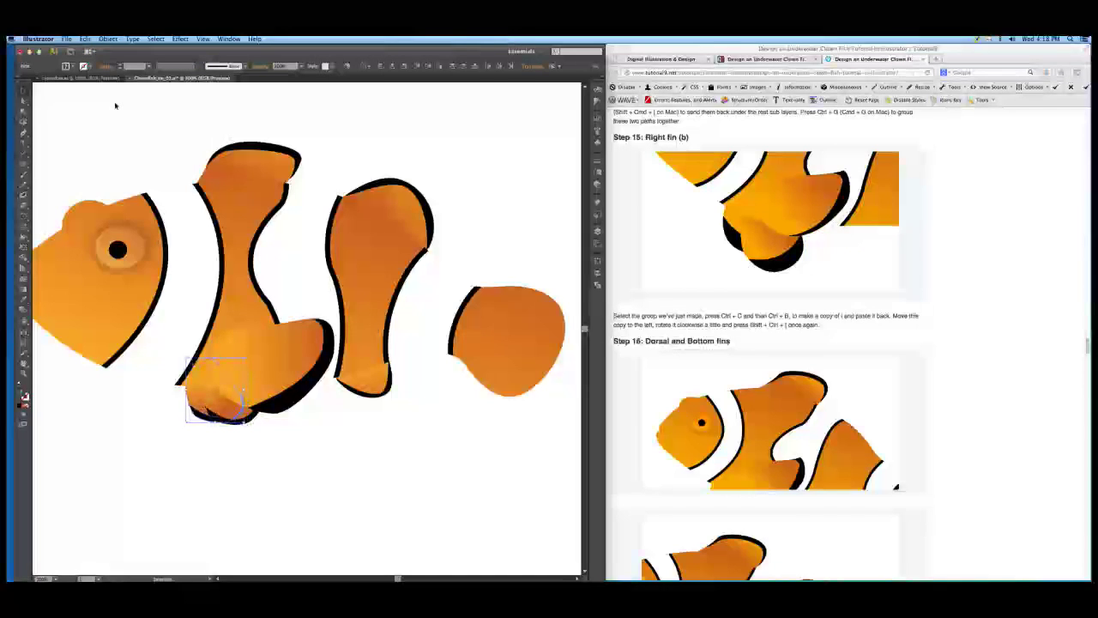
key("Left")
key("Left")
key("Left")
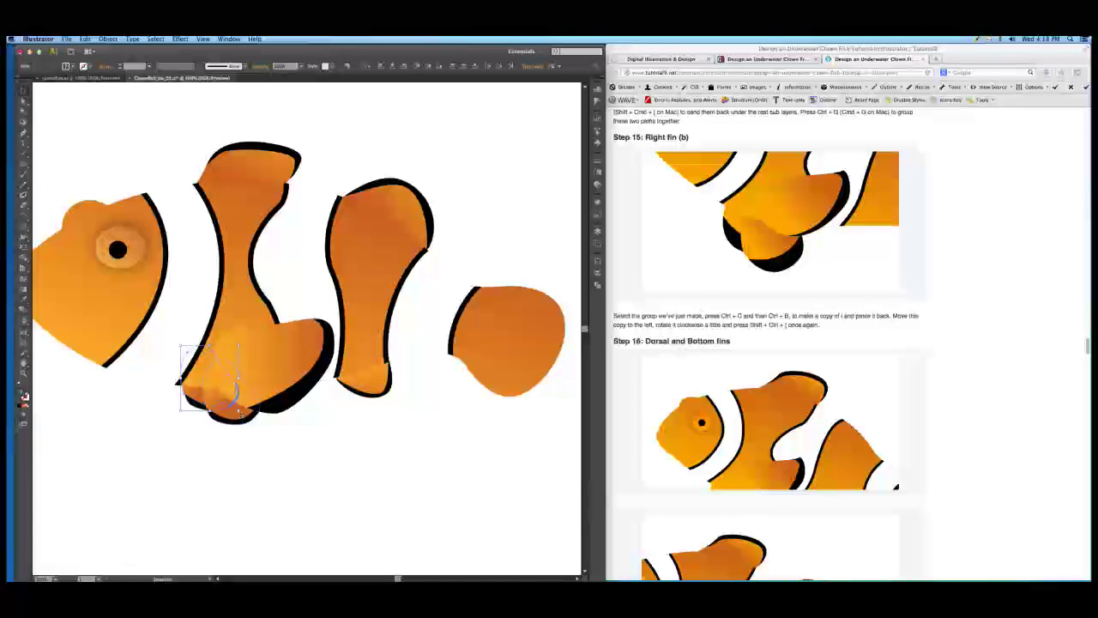
- Narrow the fin copy and fine-tune its position so that it fits against the front stripe's lower front corner
mouse_move(241, 414)
left_mouse_down()
mouse_move(214, 420)
mouse_move(238, 422)
left_mouse_up()
key("Up")
key("Up")
key("Up")
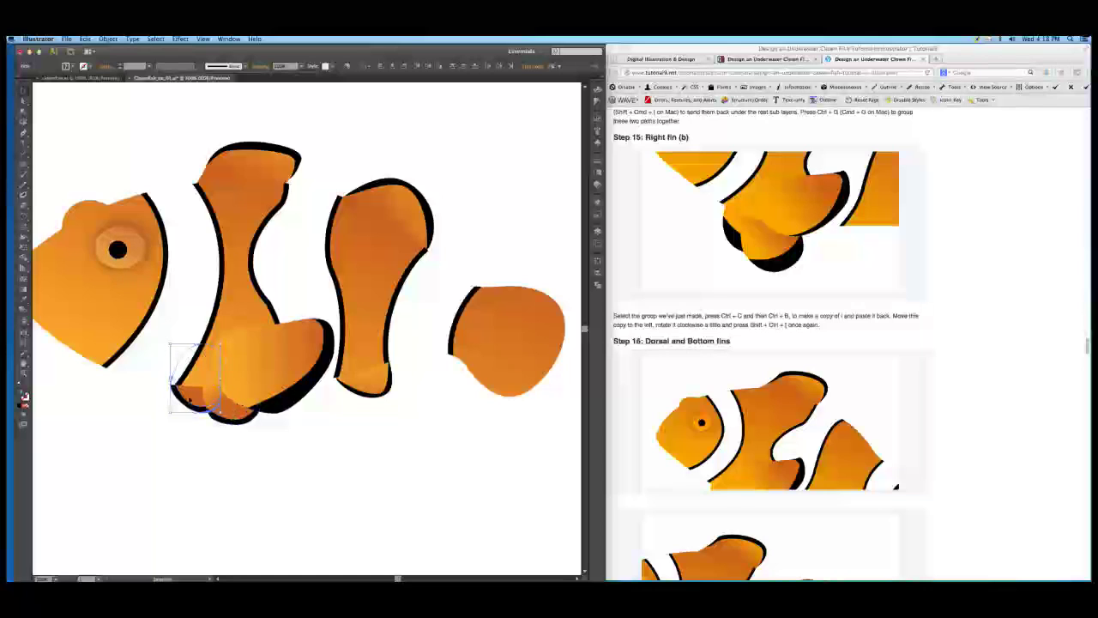
left_click_drag(171, 378, 181, 377)
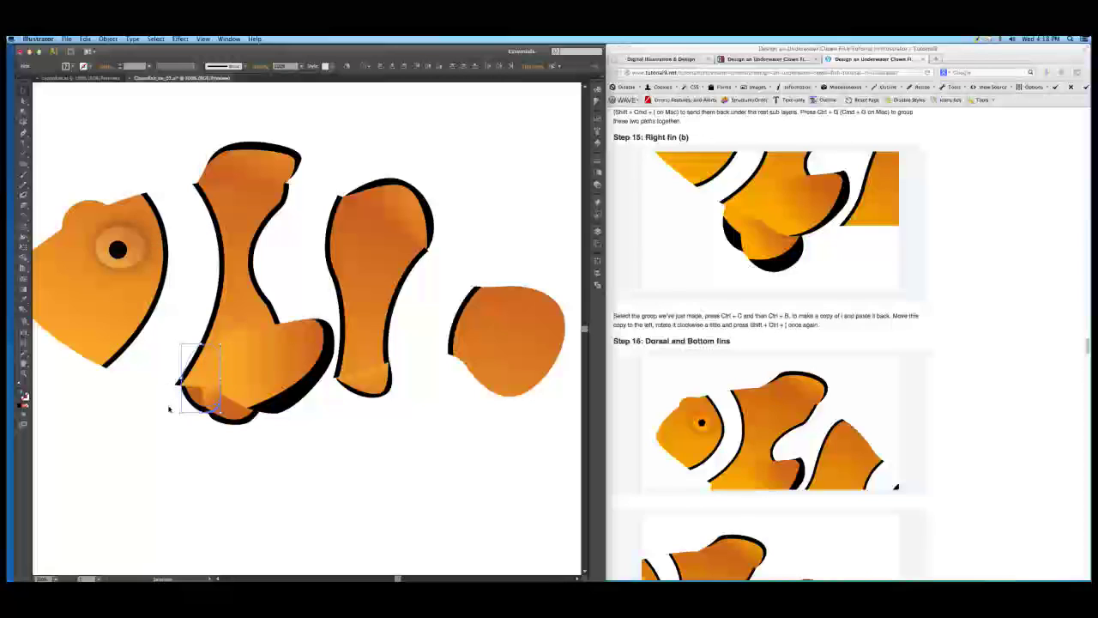
key("Down")
key("Down")
key("Down")
key("Down")
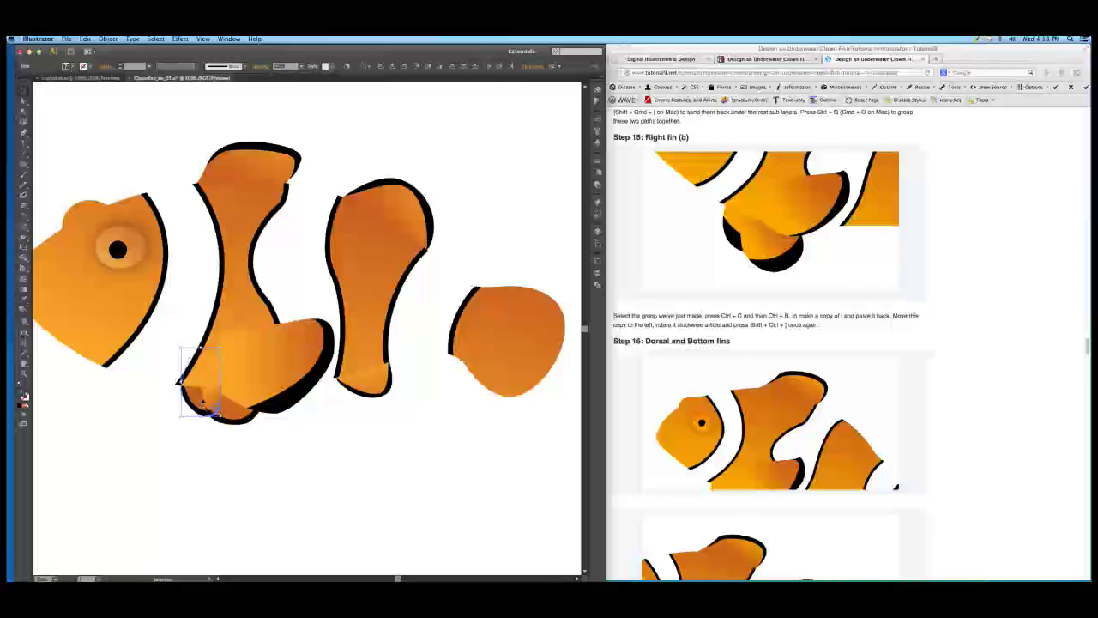
- Select the original small lower fin, narrow it slightly and adjust it so that it hangs a little lower beneath the side fin
left_click(240, 421)
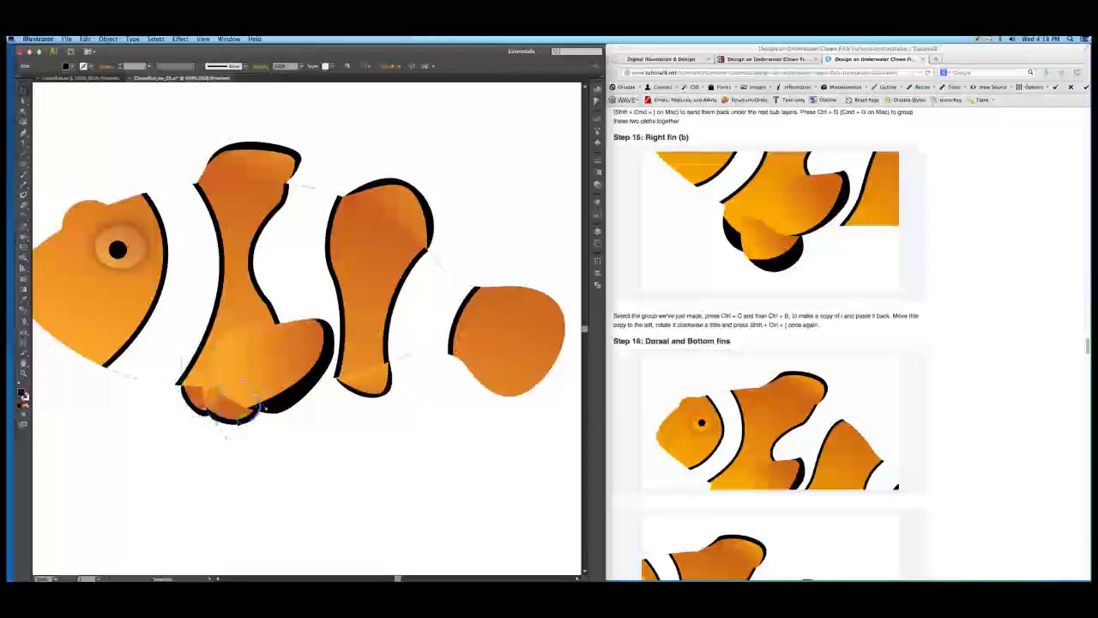
left_click(192, 440)
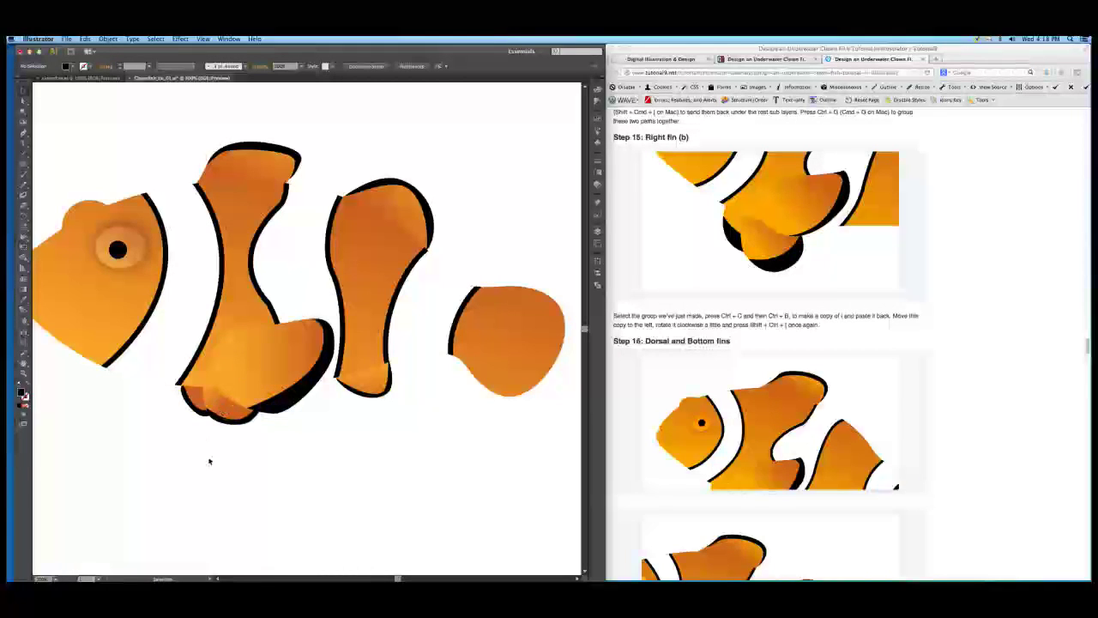
left_click(227, 413)
left_click(221, 449)
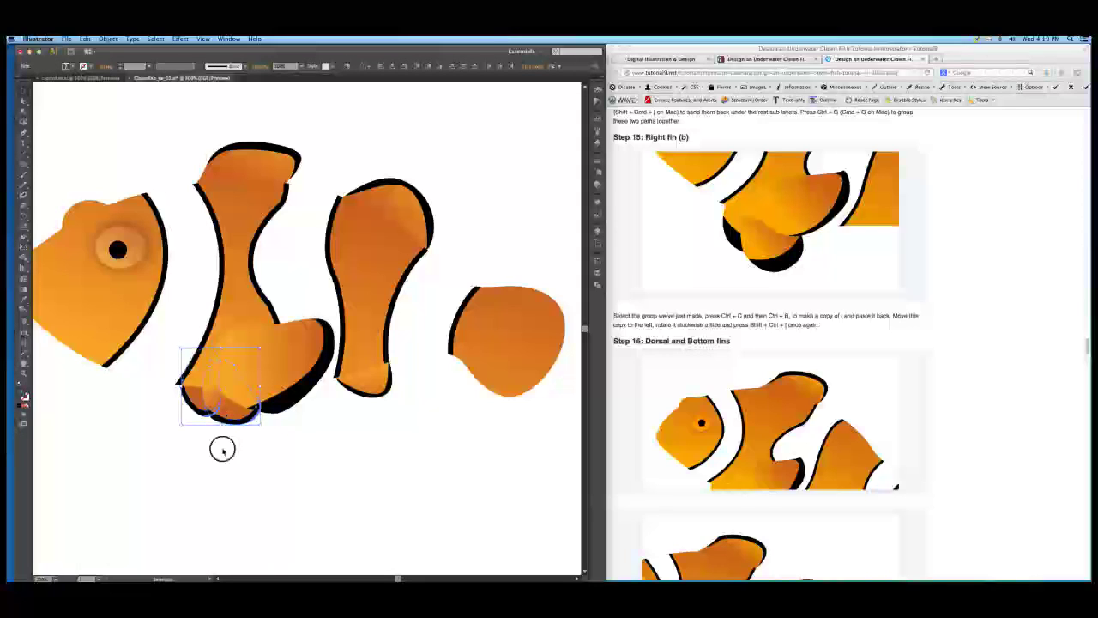
left_click(238, 415)
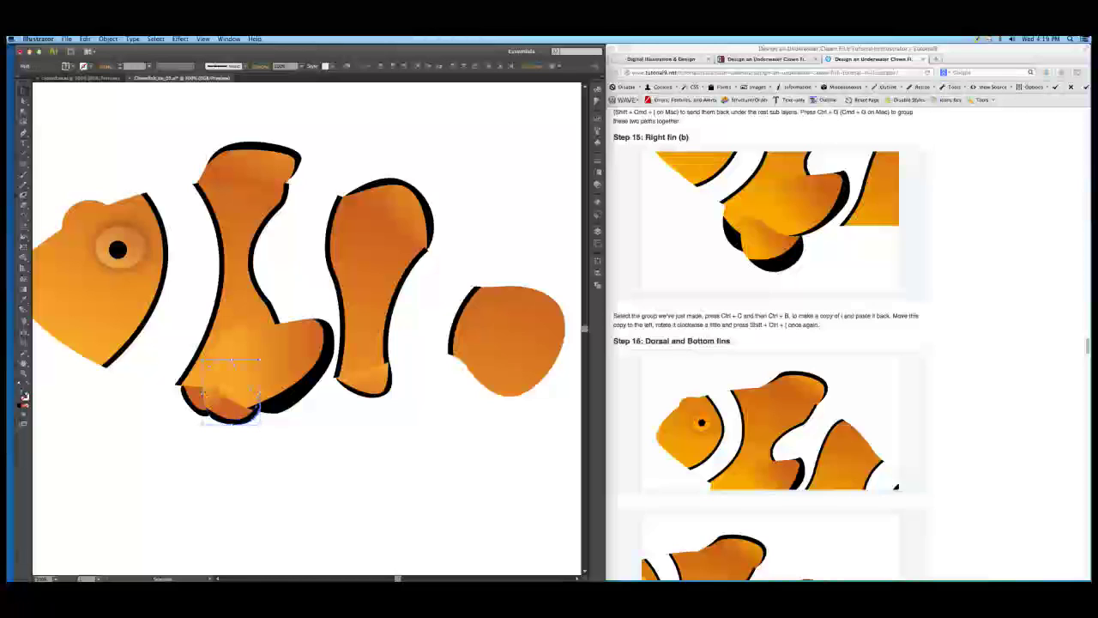
left_click_drag(204, 392, 207, 391)
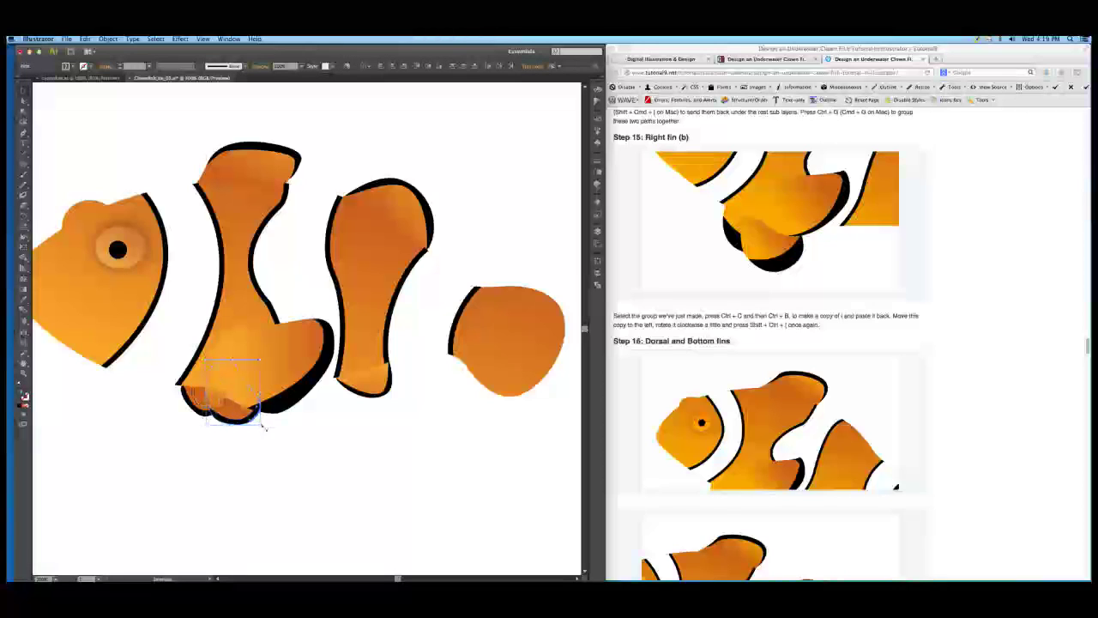
mouse_move(263, 427)
left_mouse_down()
mouse_move(240, 414)
mouse_move(260, 427)
left_mouse_up()
left_click(325, 437)
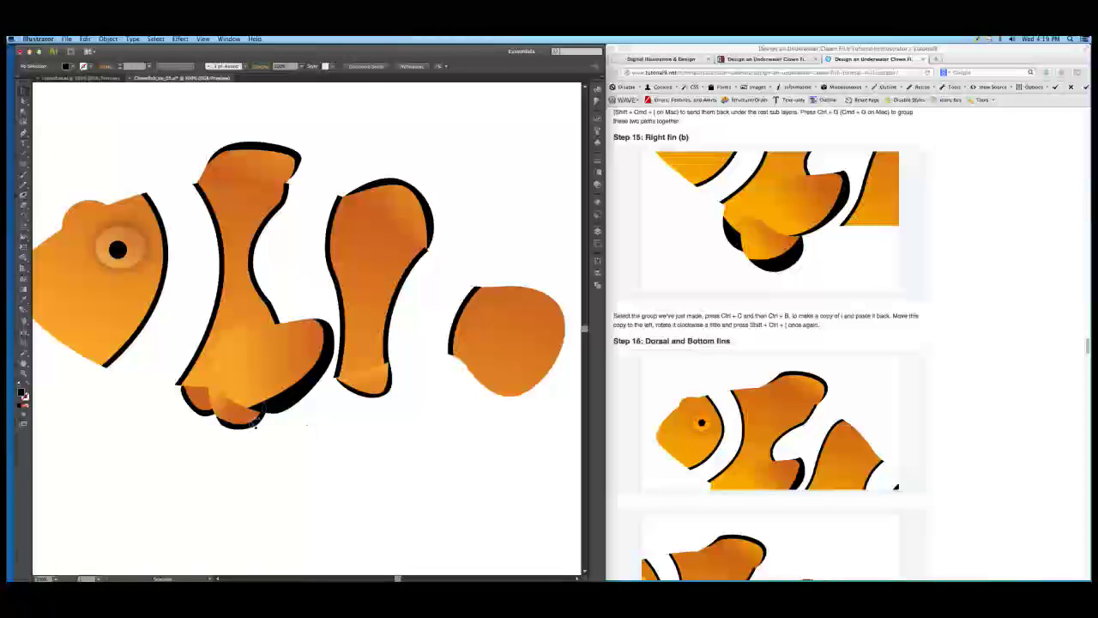
- Thicken the original small lower fin's black edge by reshaping its inner curve with the Direct Selection and Convert Anchor Point tools
left_click(253, 426)
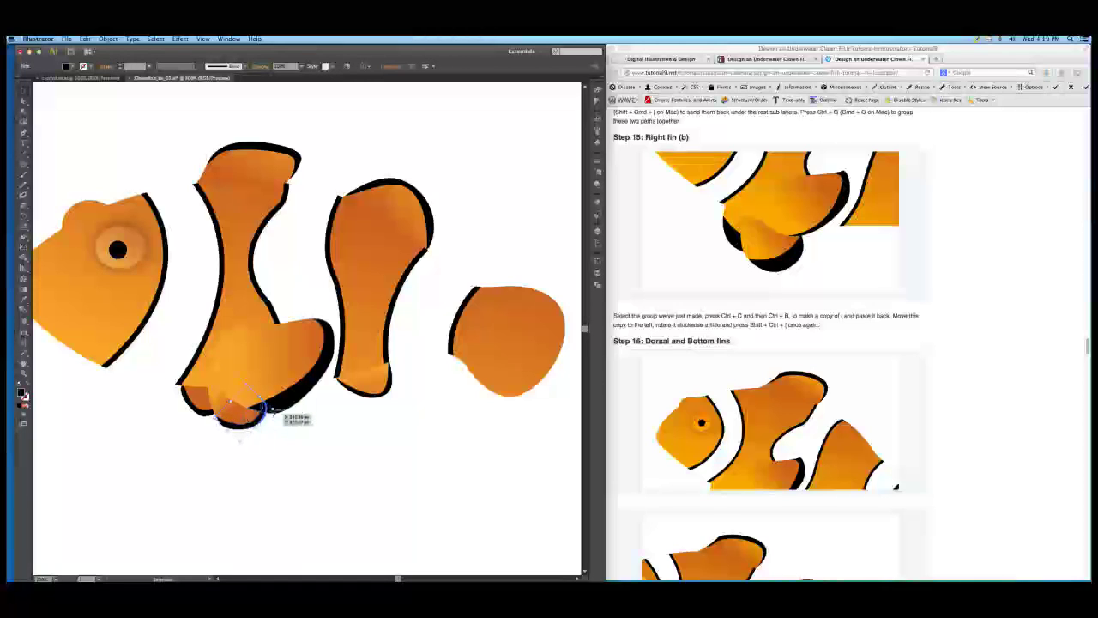
left_click_drag(272, 416, 250, 414)
key("super+equal")
key("super+equal")
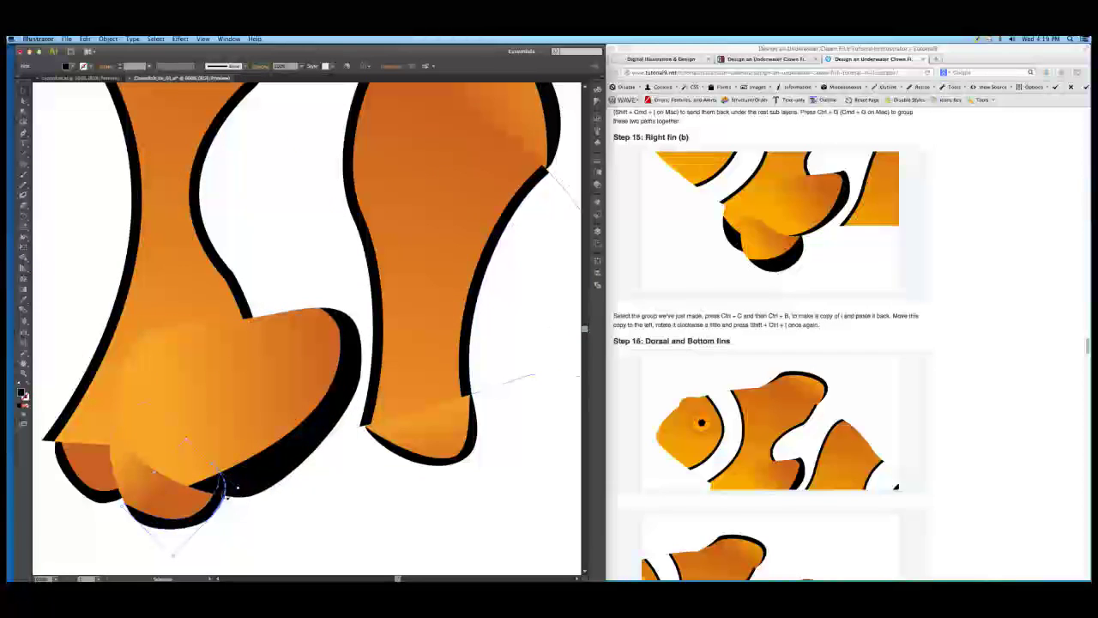
key("a")
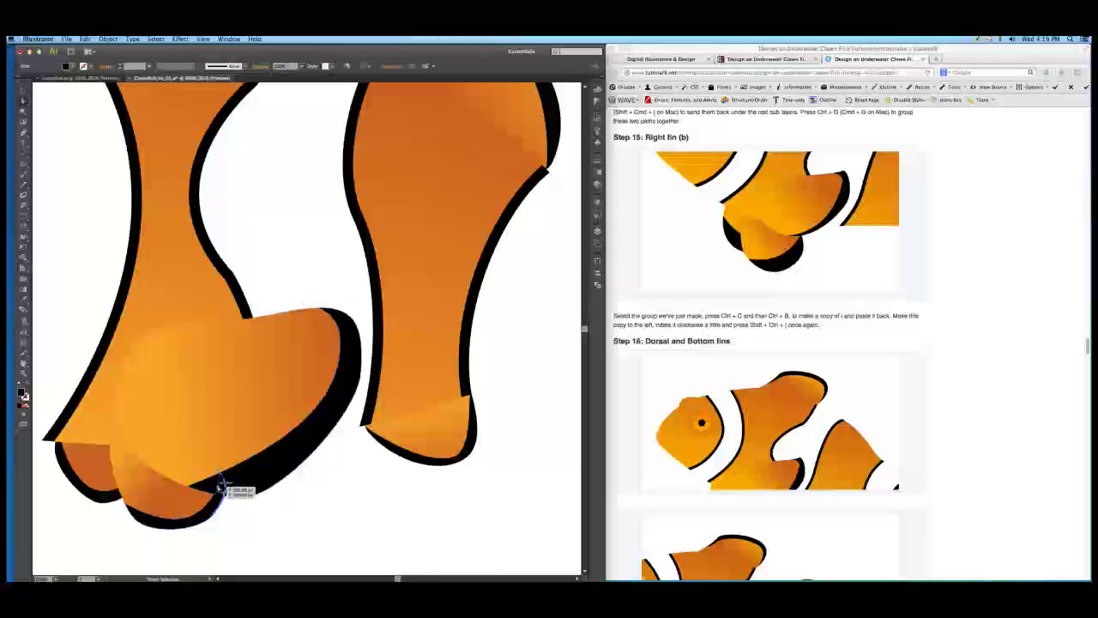
left_click(219, 487)
left_click(204, 509)
key("shift+c")
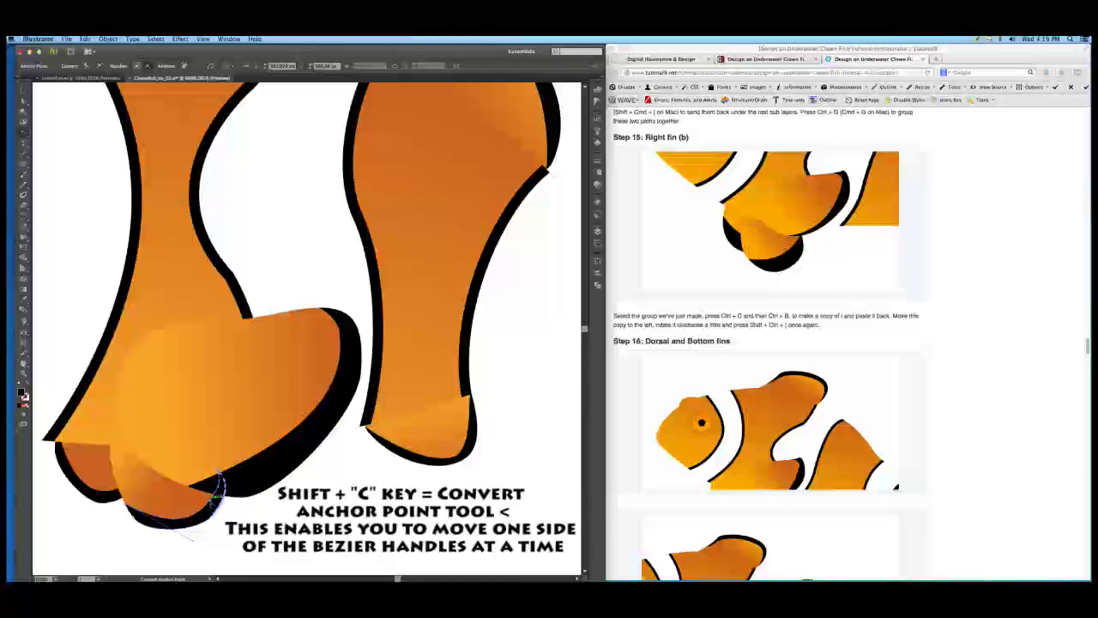
left_click_drag(198, 498, 204, 500)
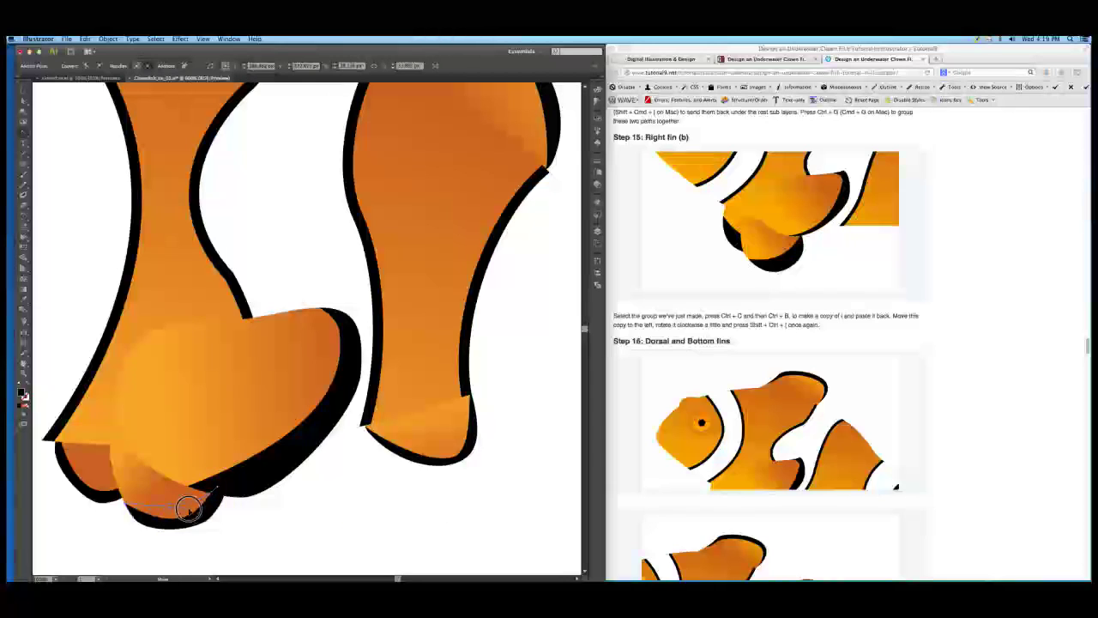
left_click(188, 508)
key("a")
left_click_drag(218, 486, 189, 506)
- Reshape the inner curve of the copied small fin's black edge with the Convert Anchor Point tool to thicken it, and deselect it
left_click(105, 494)
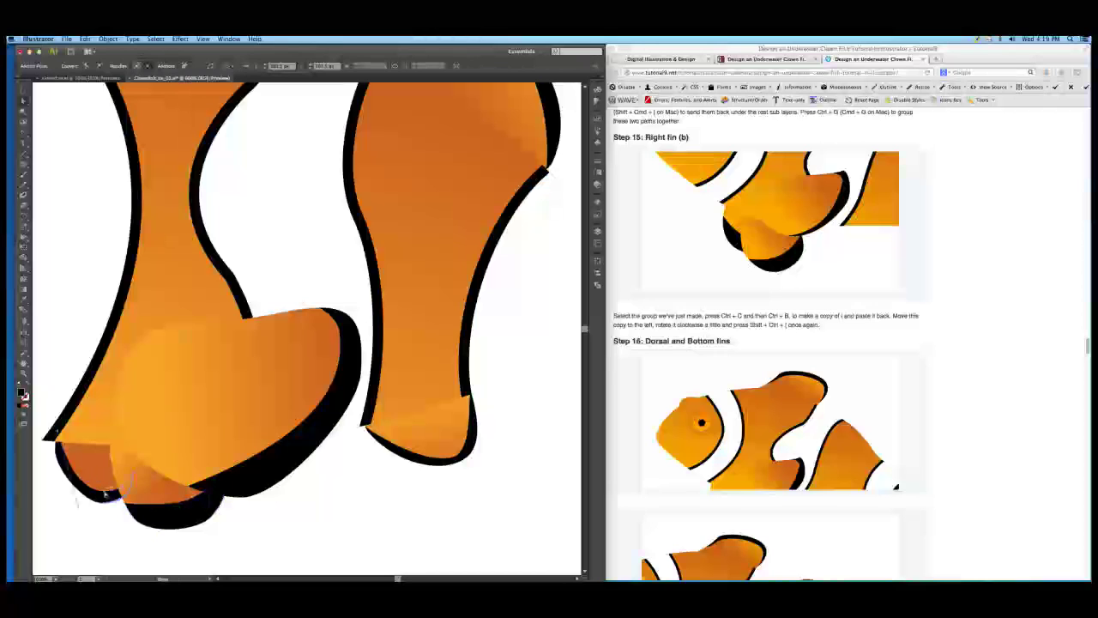
key("shift+c")
left_click_drag(78, 508, 118, 491)
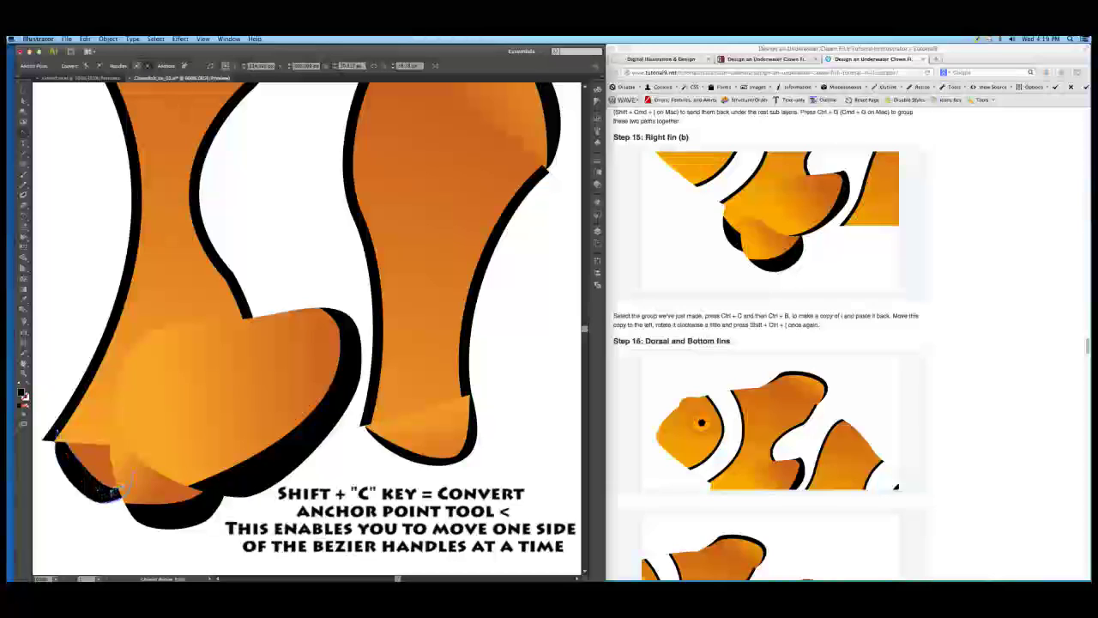
key("a")
left_click_drag(120, 490, 124, 479)
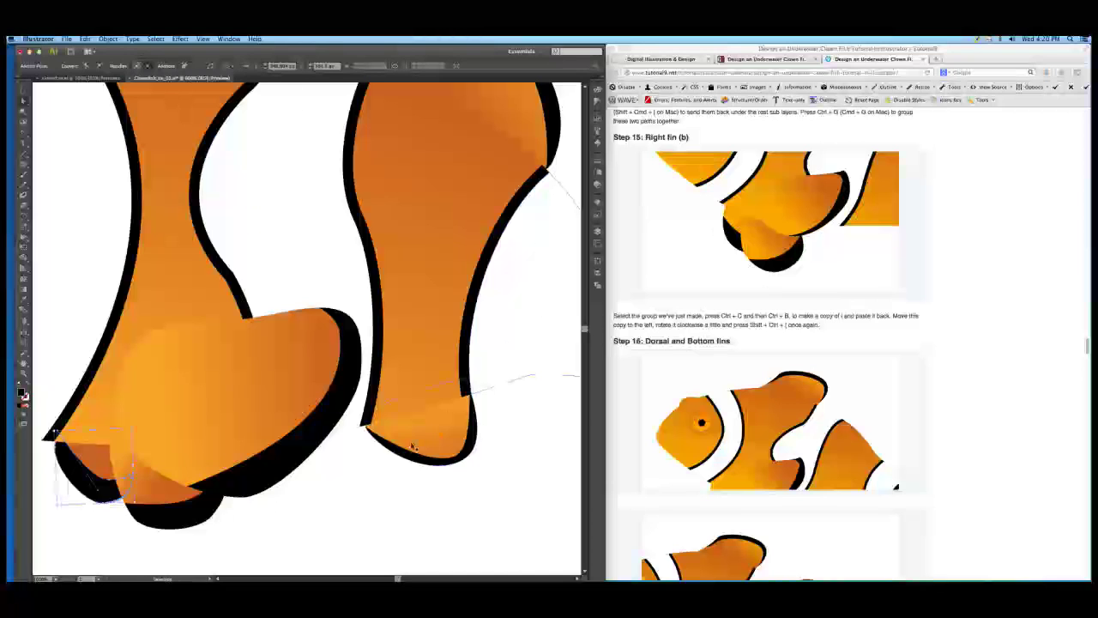
key("super+minus")
key("super+minus")
key("v")
left_click(412, 466)
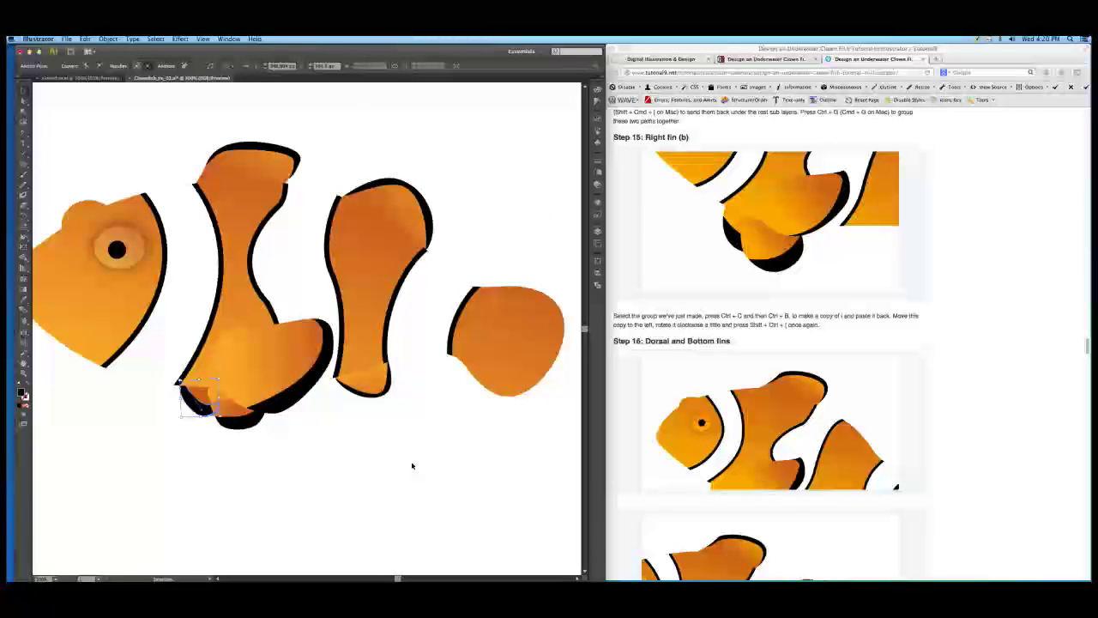
left_click(418, 429)
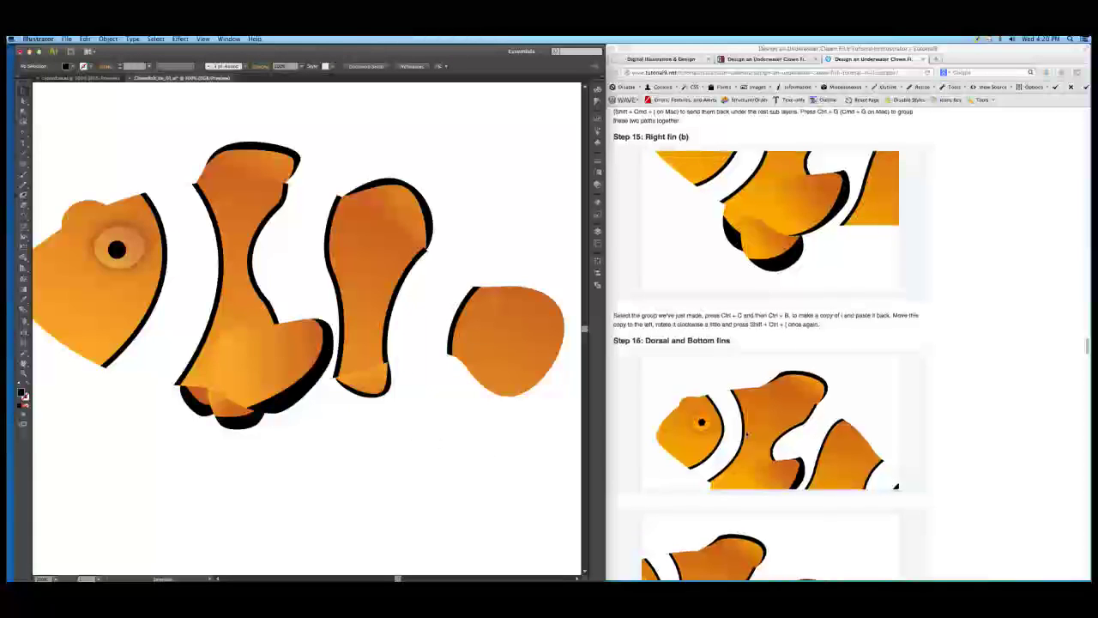
- Following tutorial Step 17, draw a closed black Pen tool path around the caudal fin's rear and lower edges
scroll(679, 452, "down", 10)
scroll(744, 433, "down", 5)
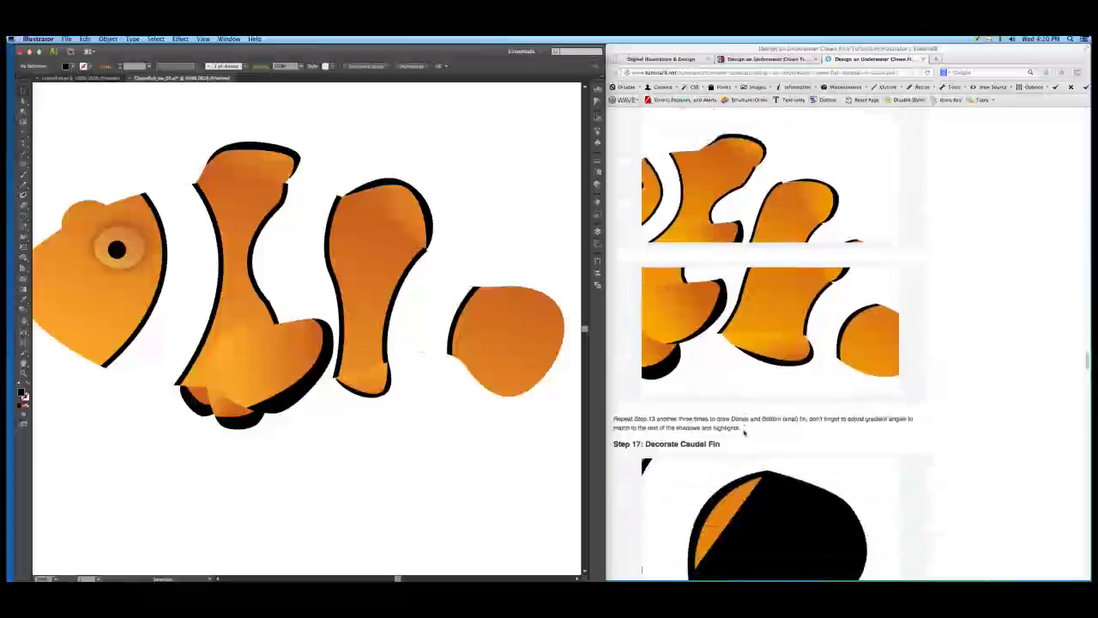
scroll(744, 432, "down", 3)
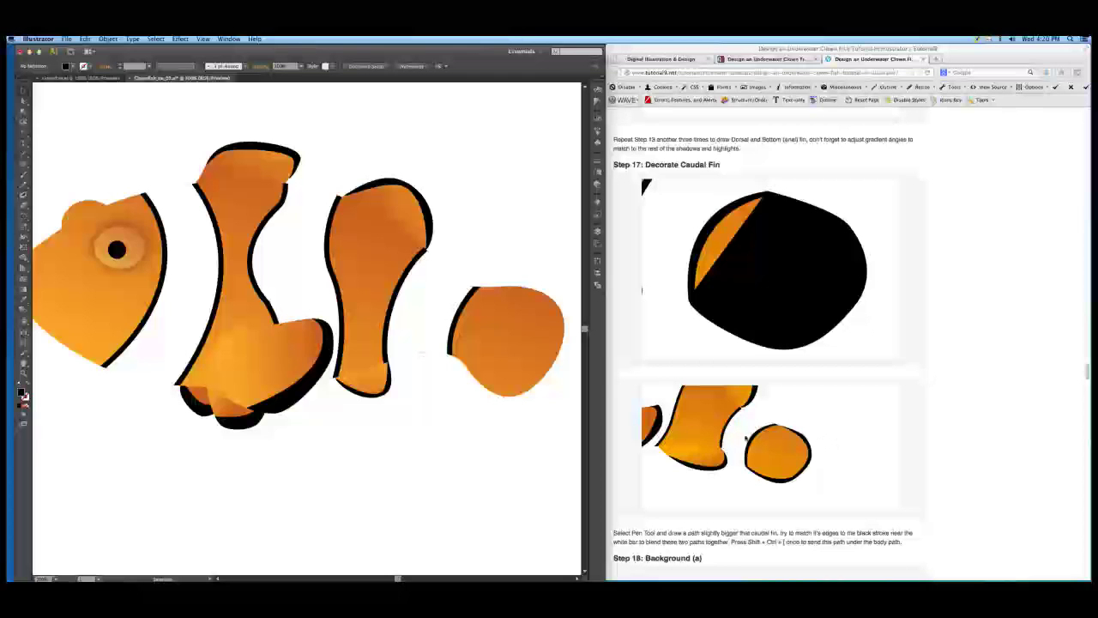
left_click_drag(489, 439, 412, 431)
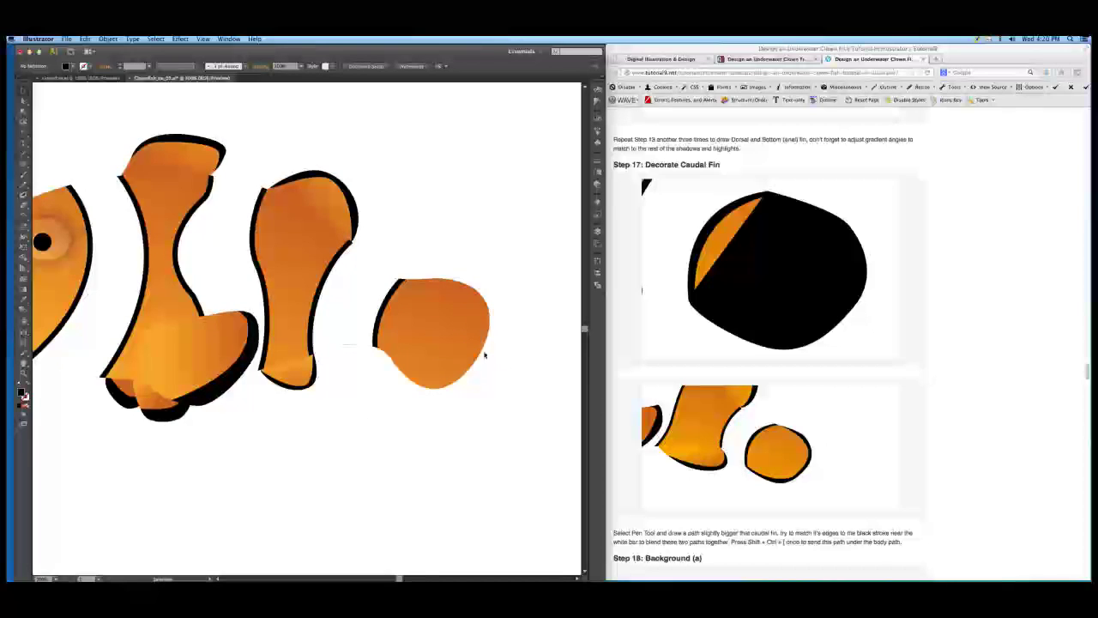
key("p")
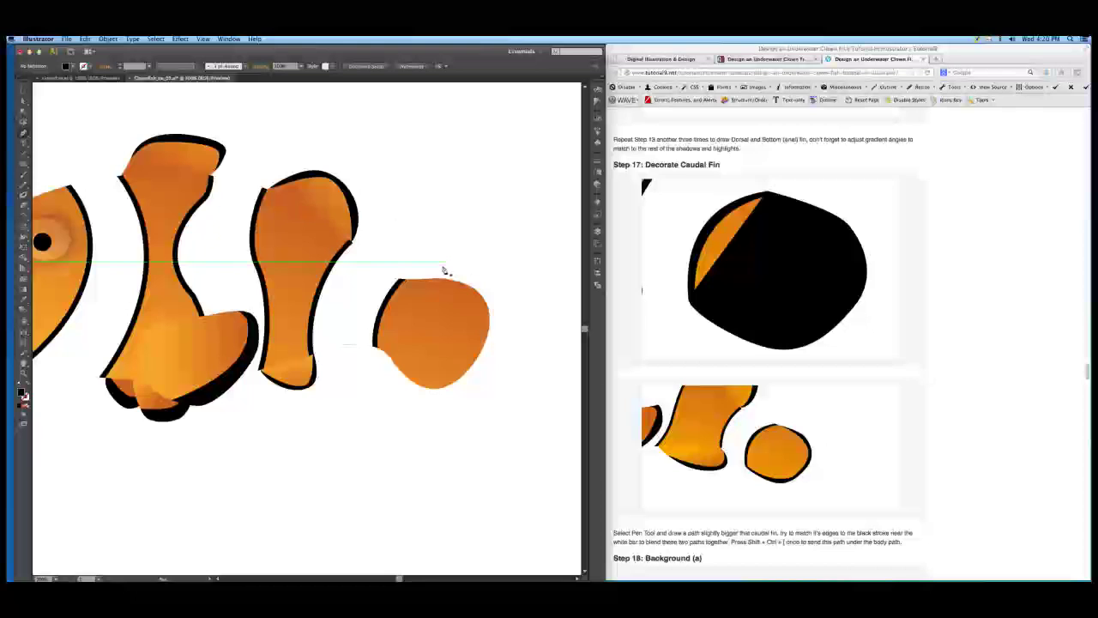
left_click_drag(446, 272, 449, 274)
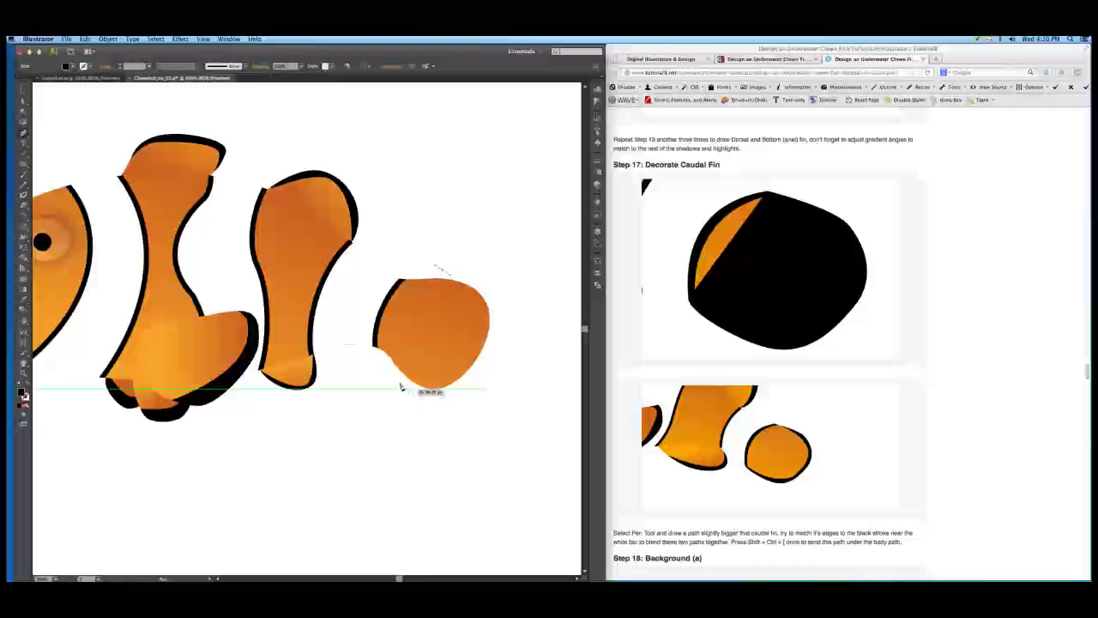
left_click_drag(406, 387, 335, 392)
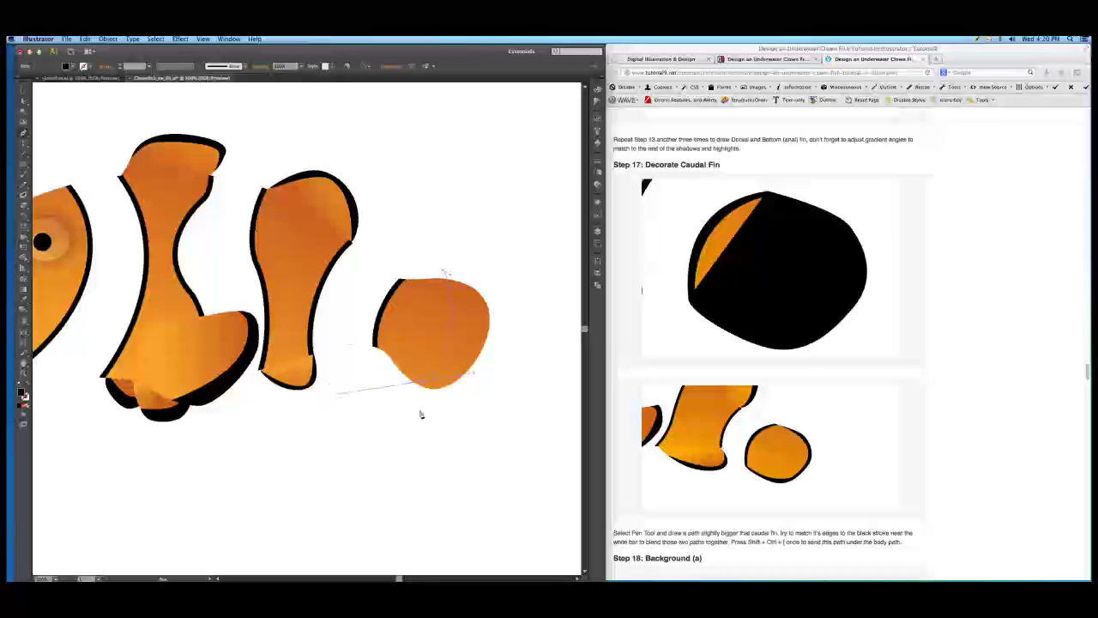
left_click(466, 415, "super")
left_click_drag(466, 415, 473, 411)
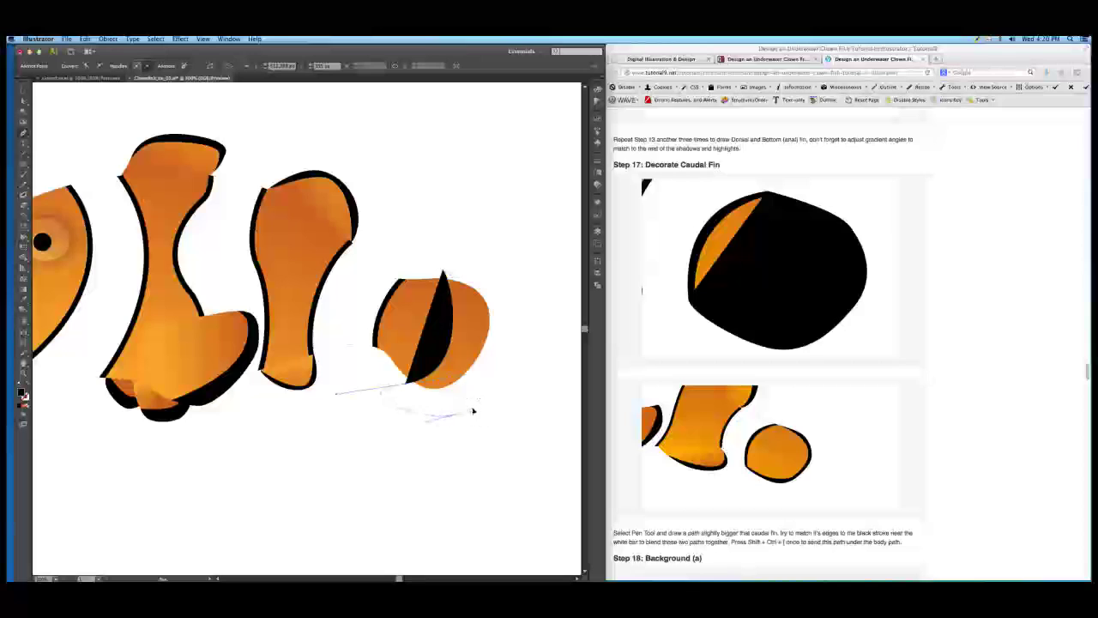
left_click_drag(515, 273, 443, 270)
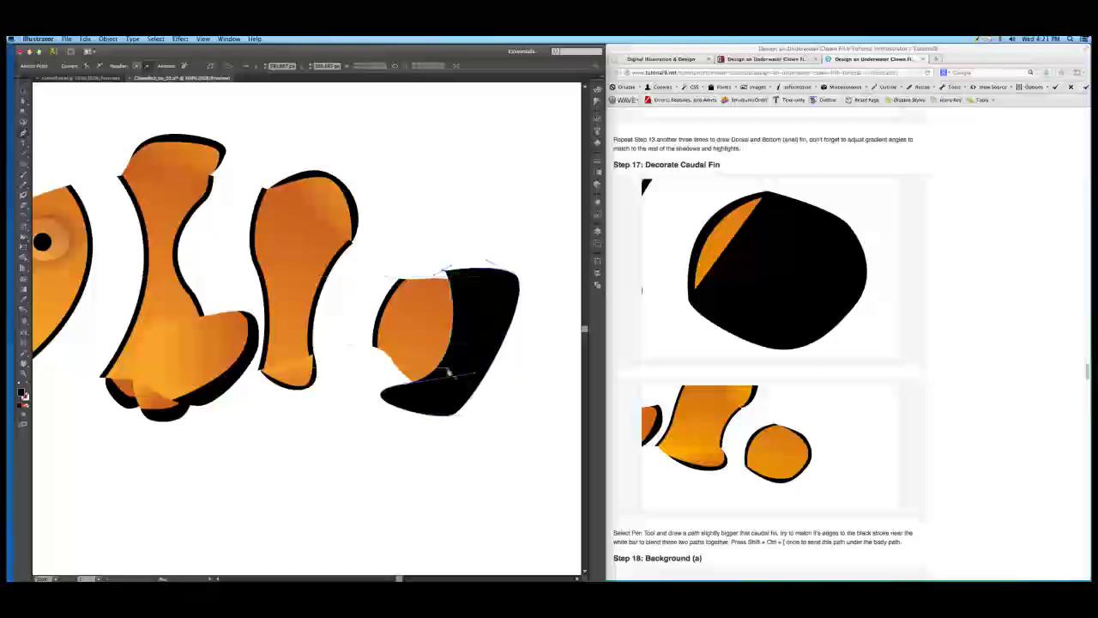
- Reshape the inner curve of the black caudal fin path with its fill removed, bowing it toward the fin's rear edge, and restore the black fill
left_click(27, 386)
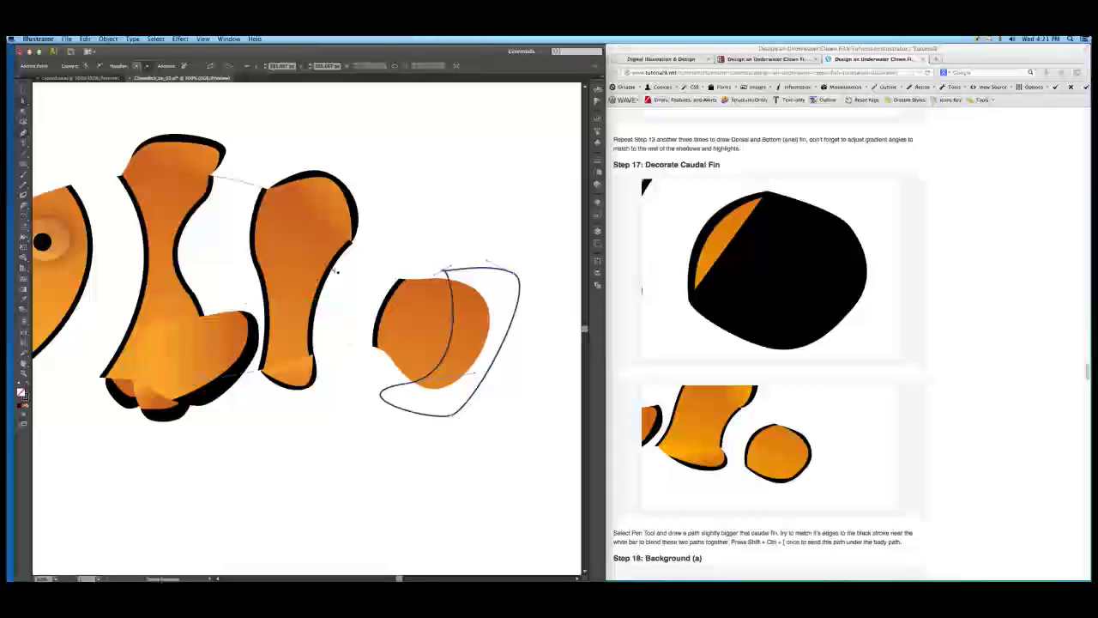
mouse_move(449, 267)
left_mouse_down()
mouse_move(441, 277)
mouse_move(443, 266)
left_mouse_up()
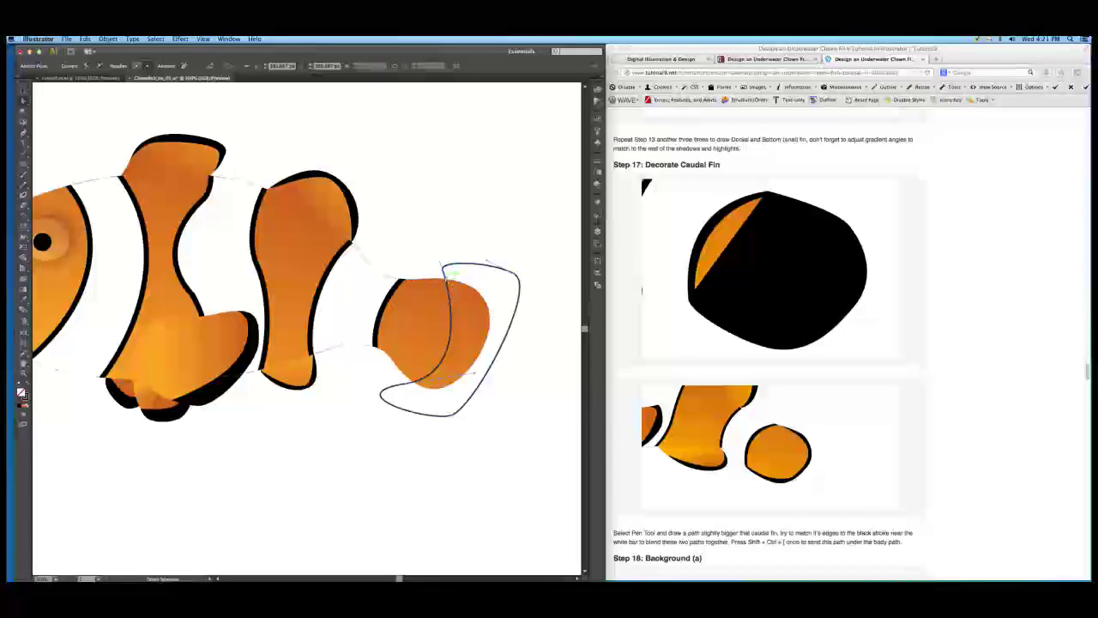
key("p")
left_click_drag(443, 268, 475, 277)
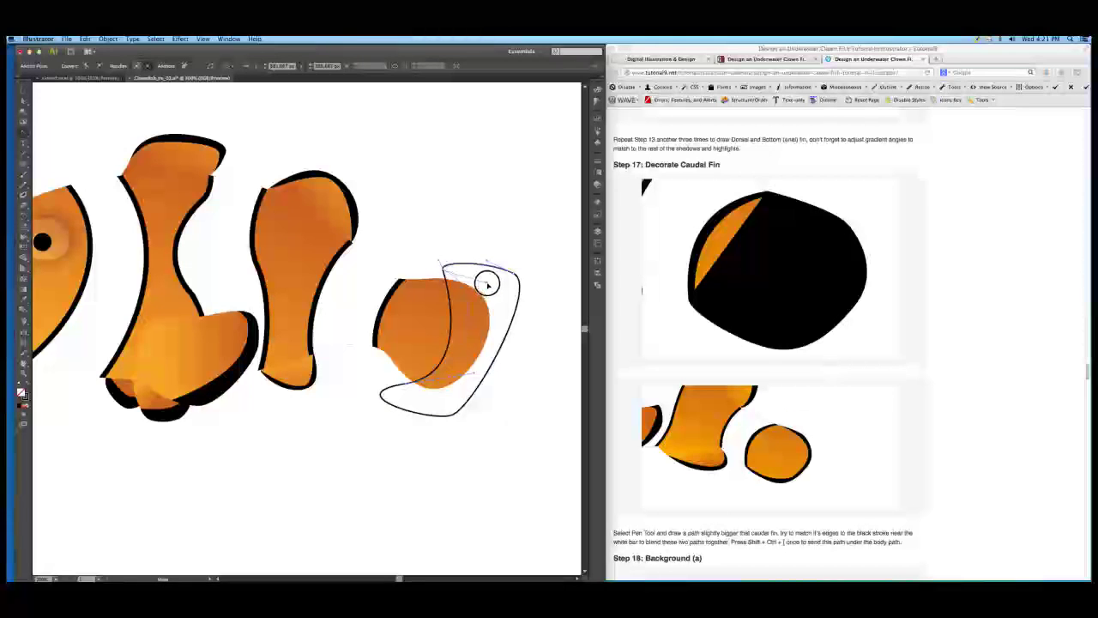
left_click_drag(489, 284, 491, 287)
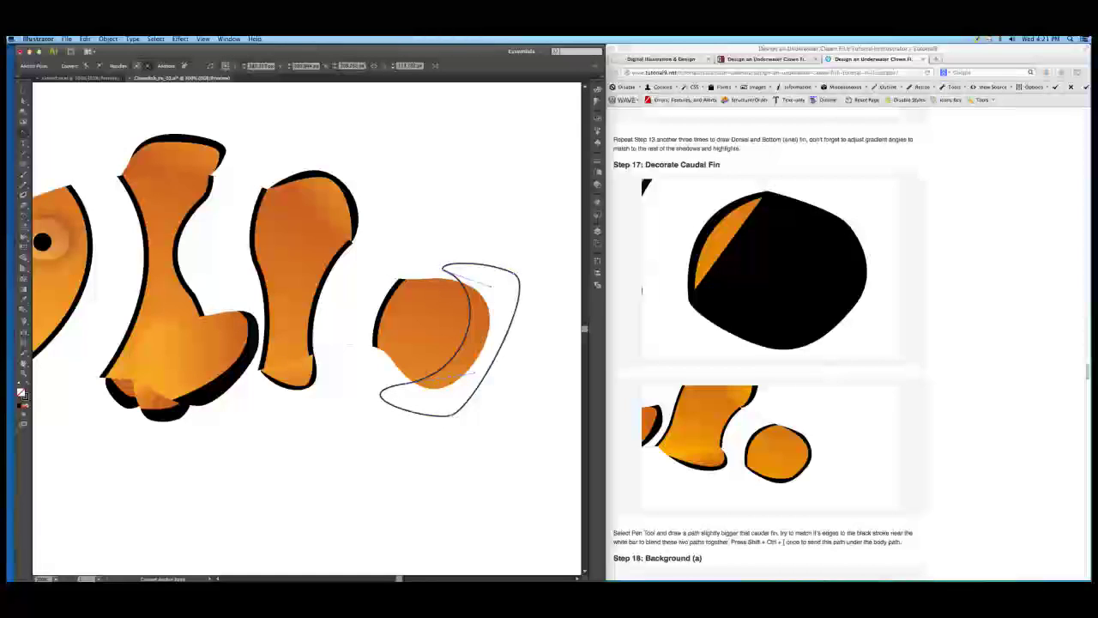
left_click(27, 384)
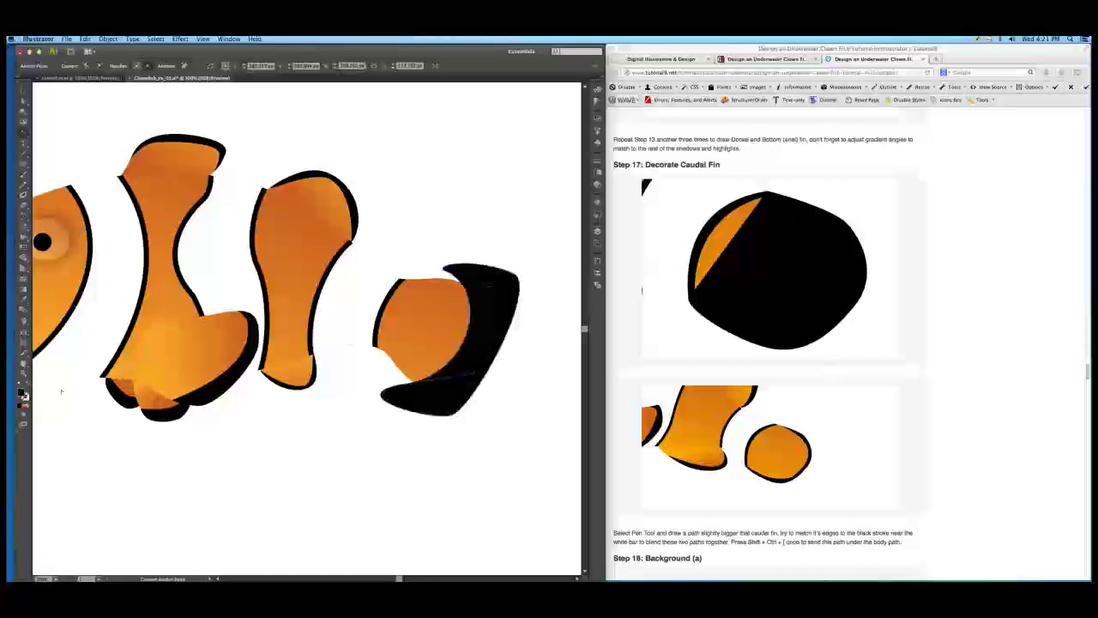
- Intersect an in-place copy of the fish body path with the black shape to trim it to the caudal fin's outline, and deselect it
key("v")
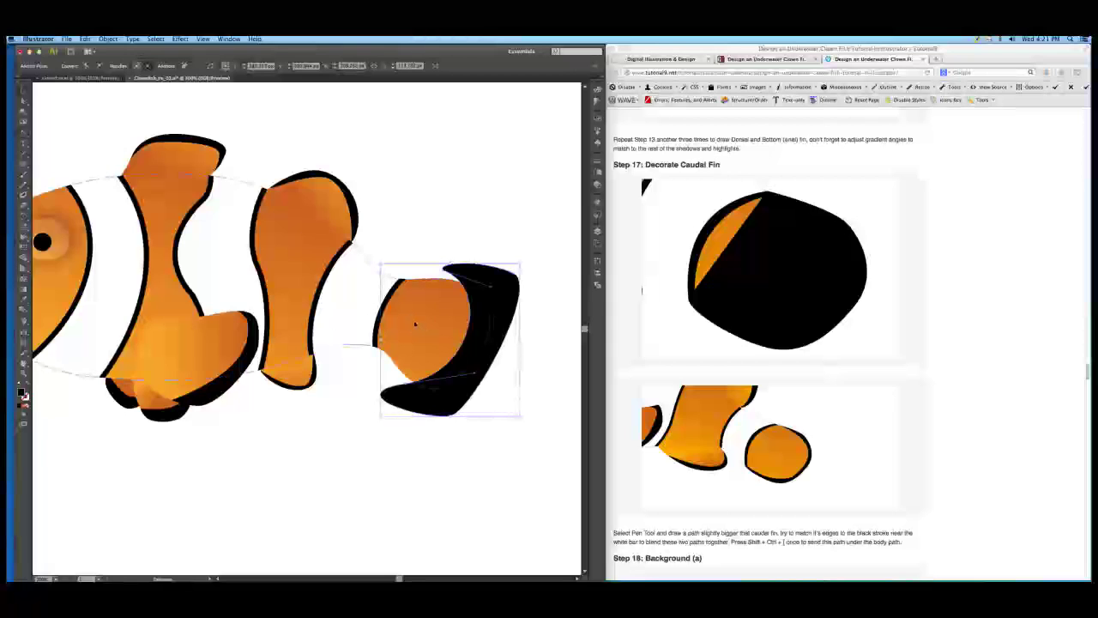
left_click(412, 325)
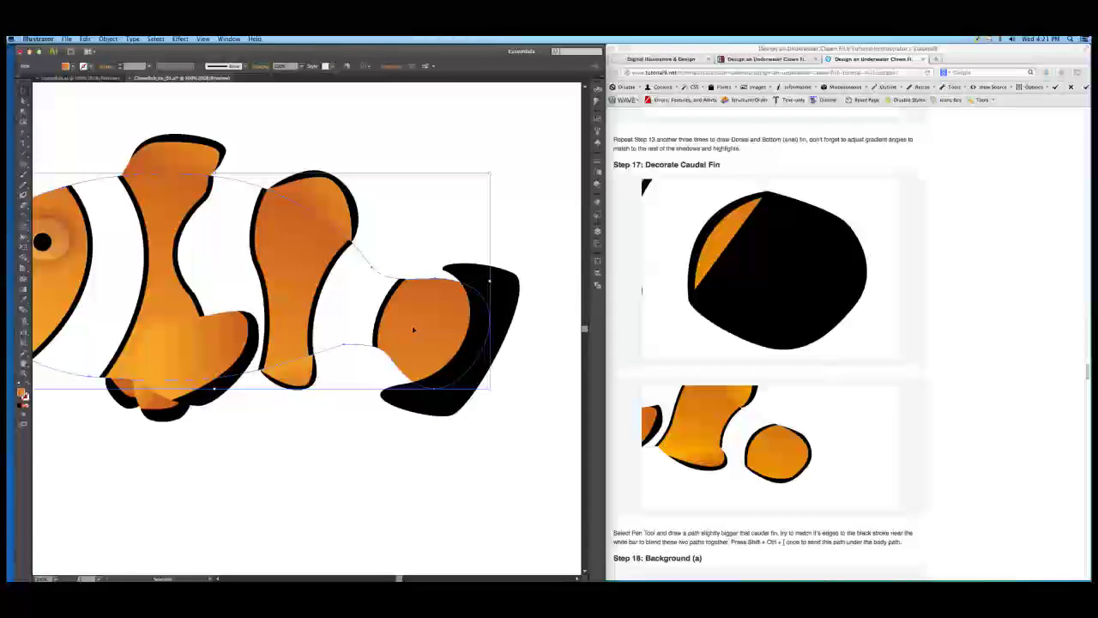
key("super+bracketleft")
key("super+bracketleft")
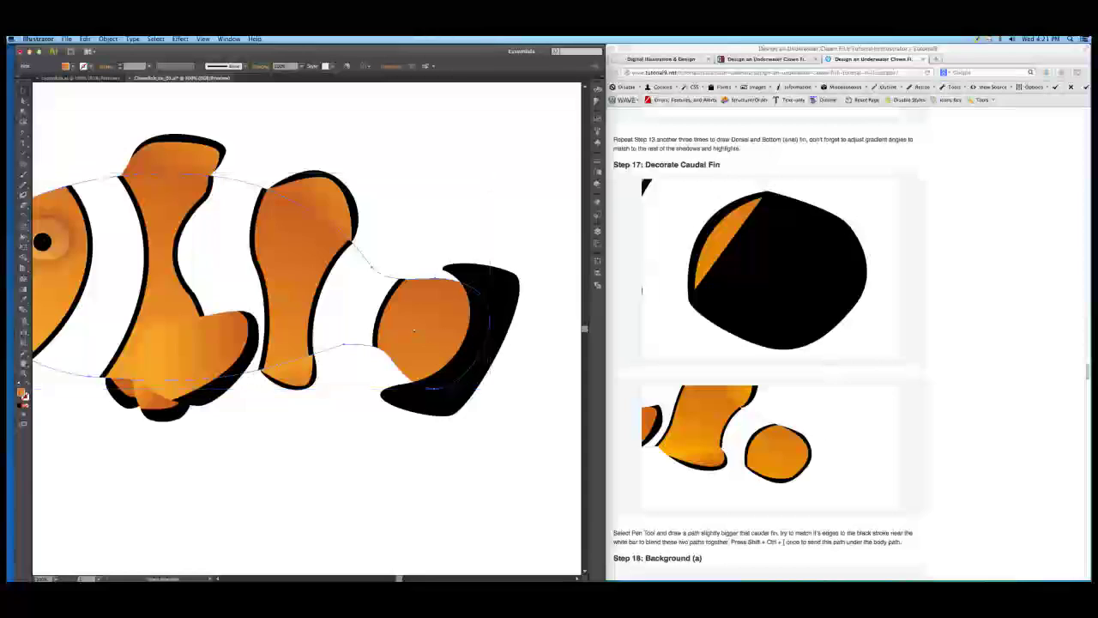
key("v")
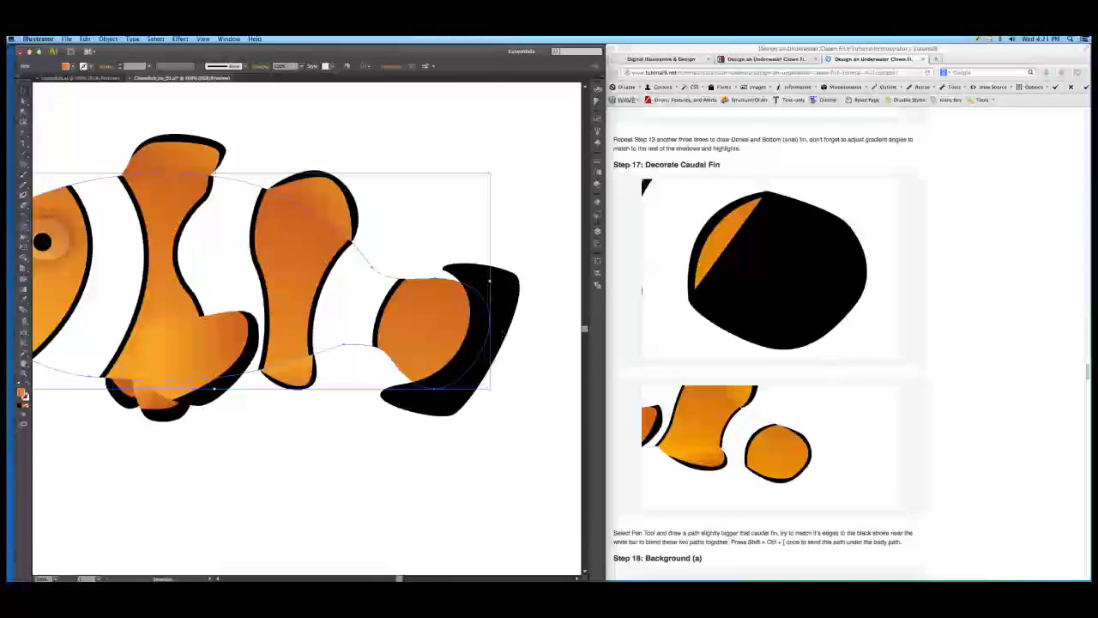
left_click(511, 287, "shift")
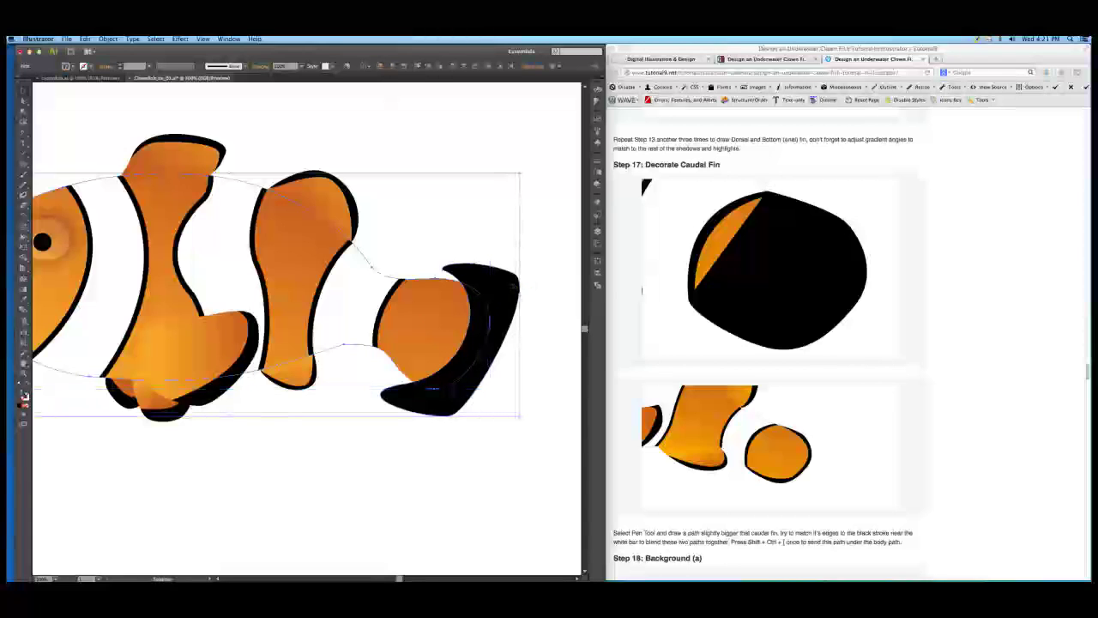
left_click(598, 285)
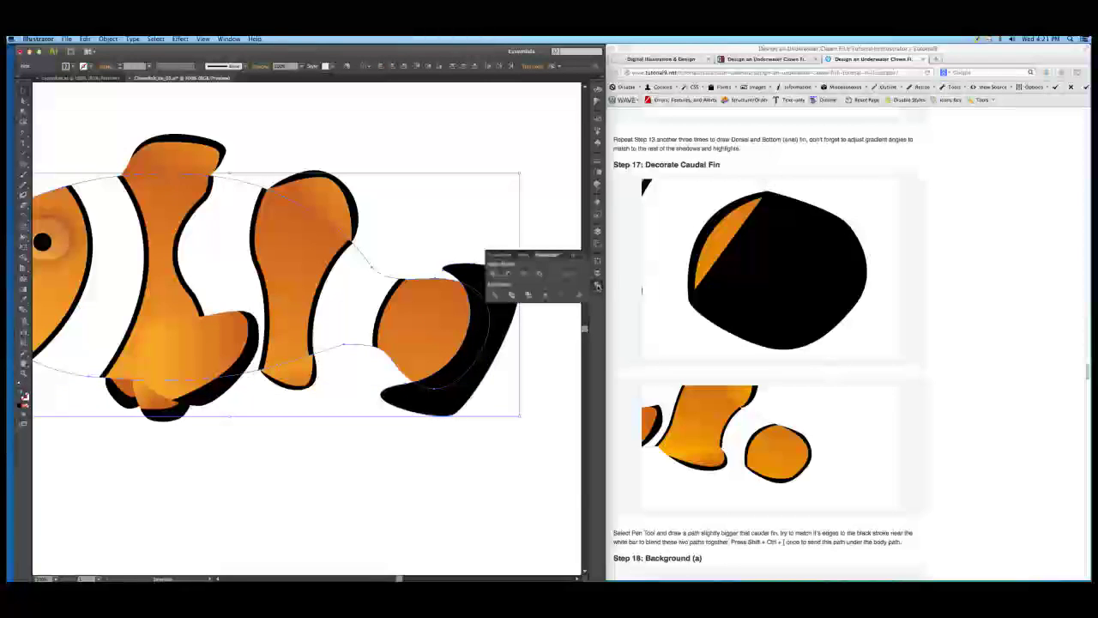
left_click(524, 273)
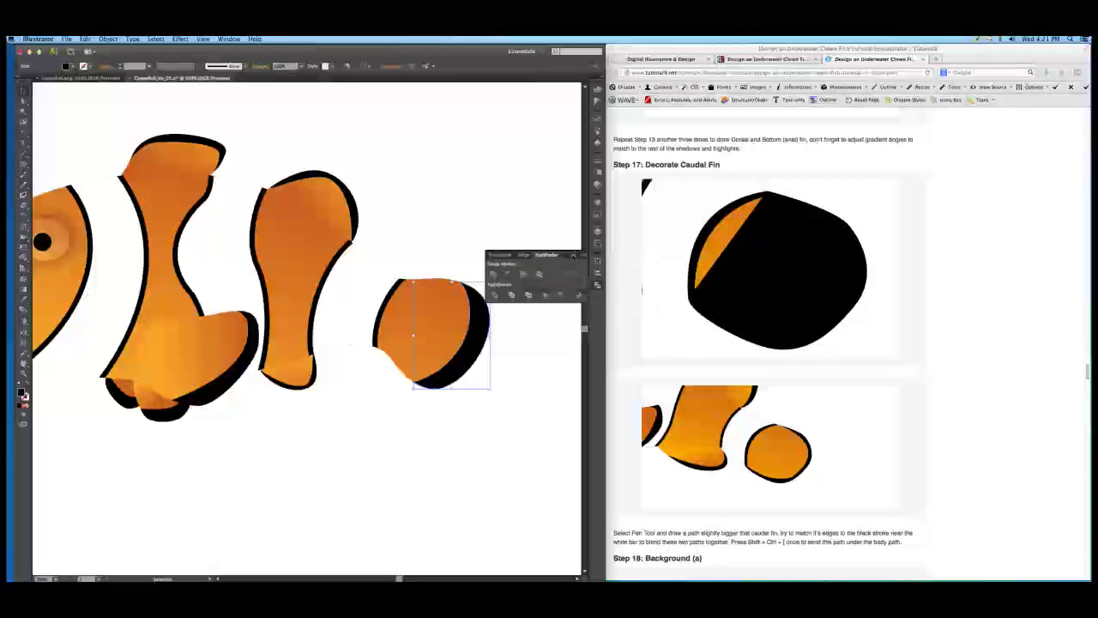
left_click(570, 257)
left_click(505, 251)
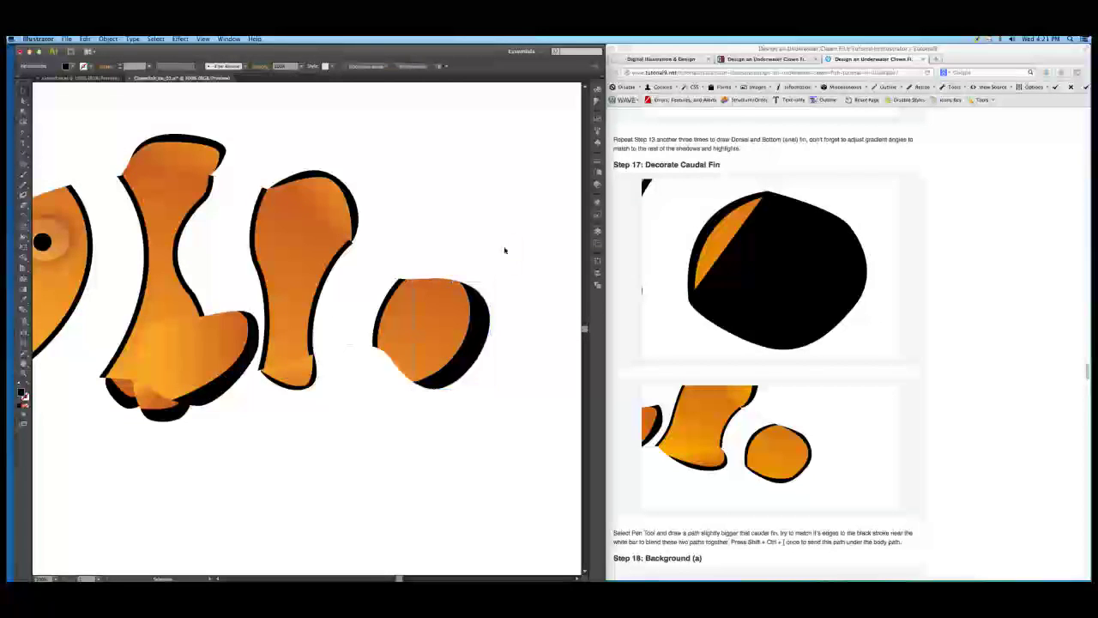
- Save the clown fish document
left_click(66, 39)
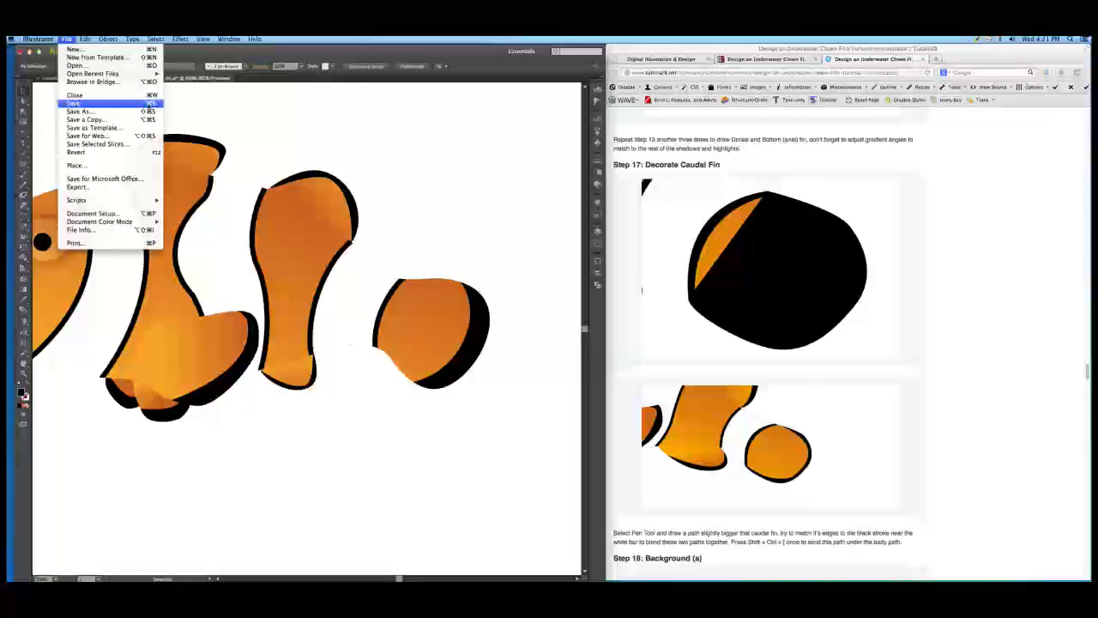
left_click(92, 103)
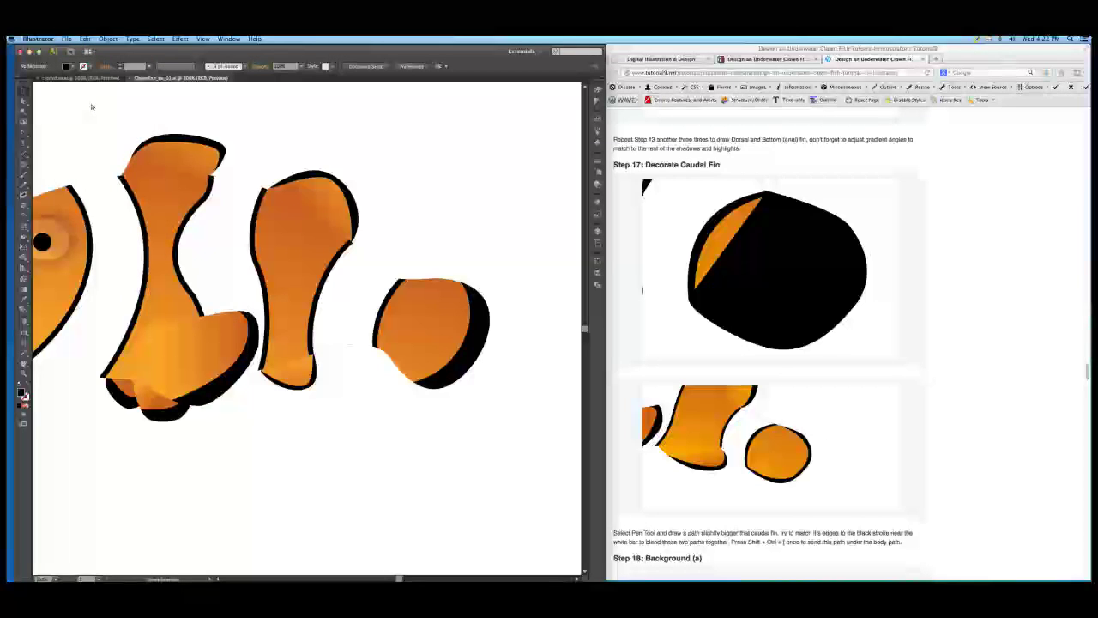
key("super+minus")
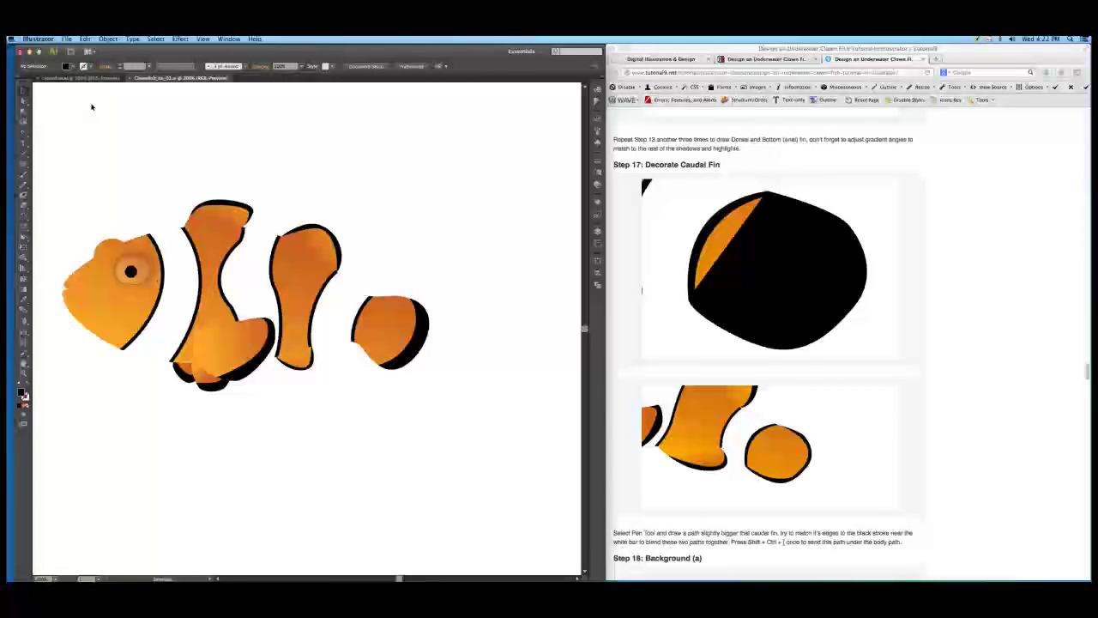
- Look through the tutorial's background and anemone instructions from Step 18 to Step 23, and return to Step 18
scroll(712, 279, "down", 6)
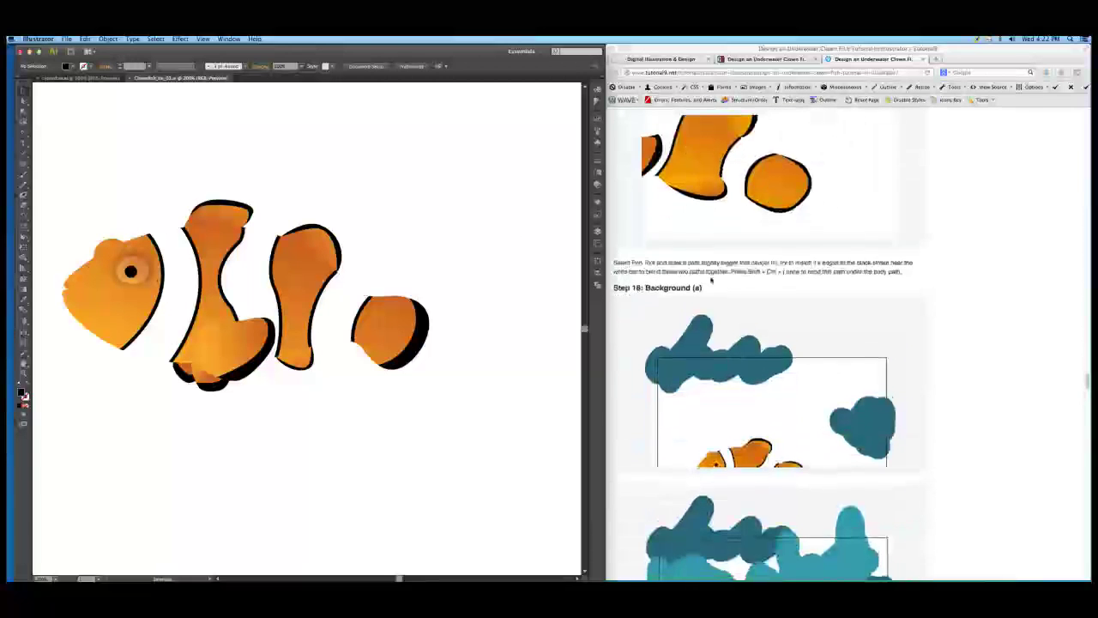
scroll(711, 280, "down", 10)
scroll(712, 279, "down", 6)
scroll(711, 280, "down", 10)
scroll(711, 279, "down", 10)
scroll(711, 280, "down", 10)
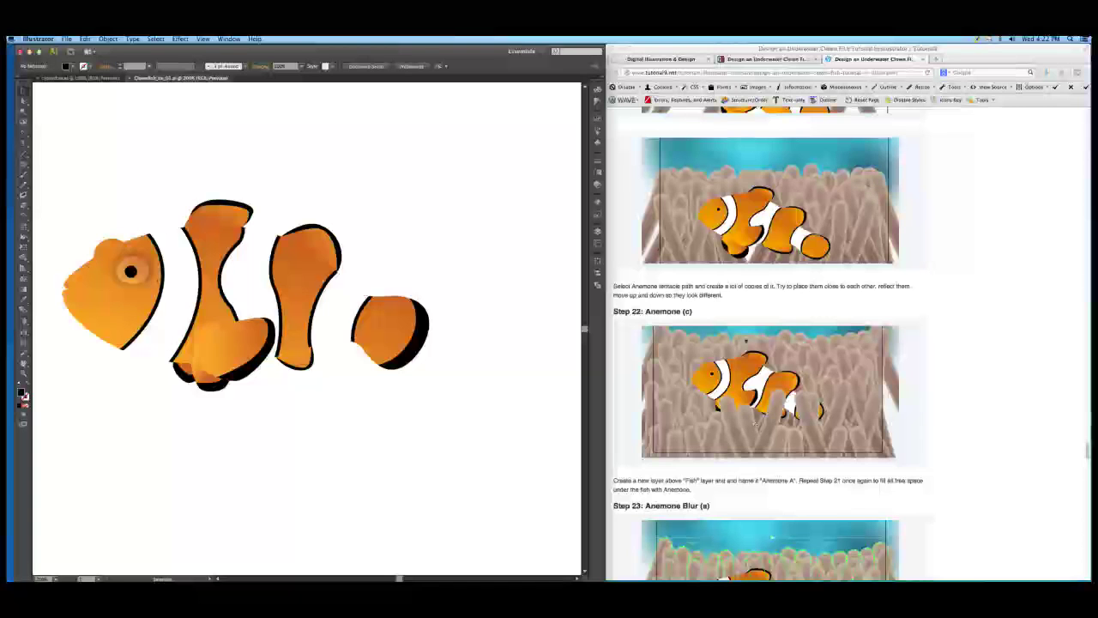
scroll(743, 340, "up", 5)
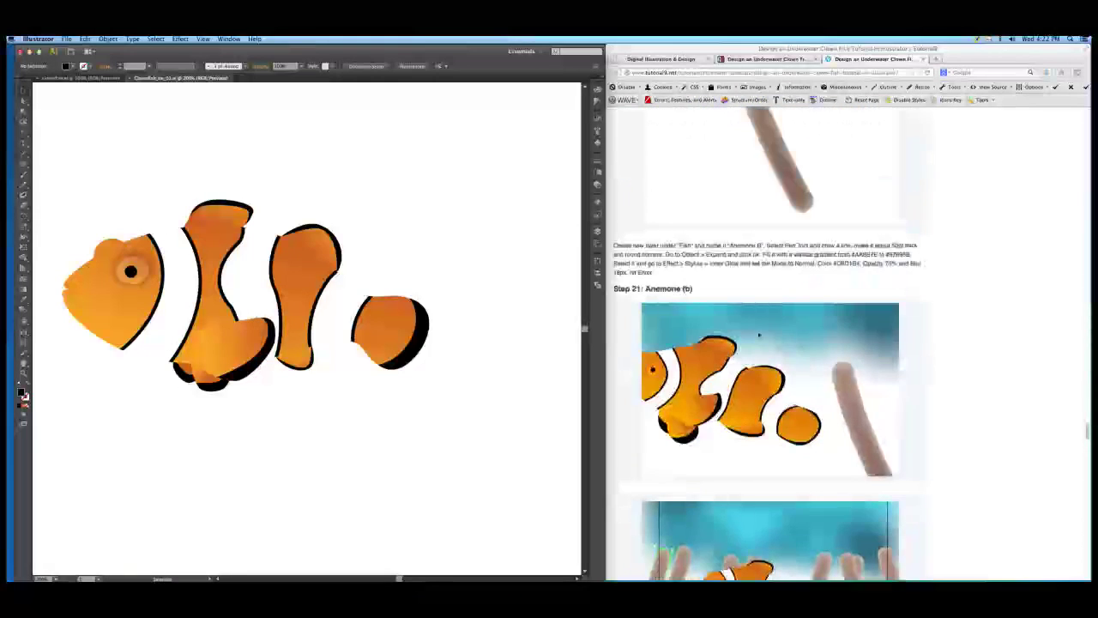
scroll(759, 335, "up", 5)
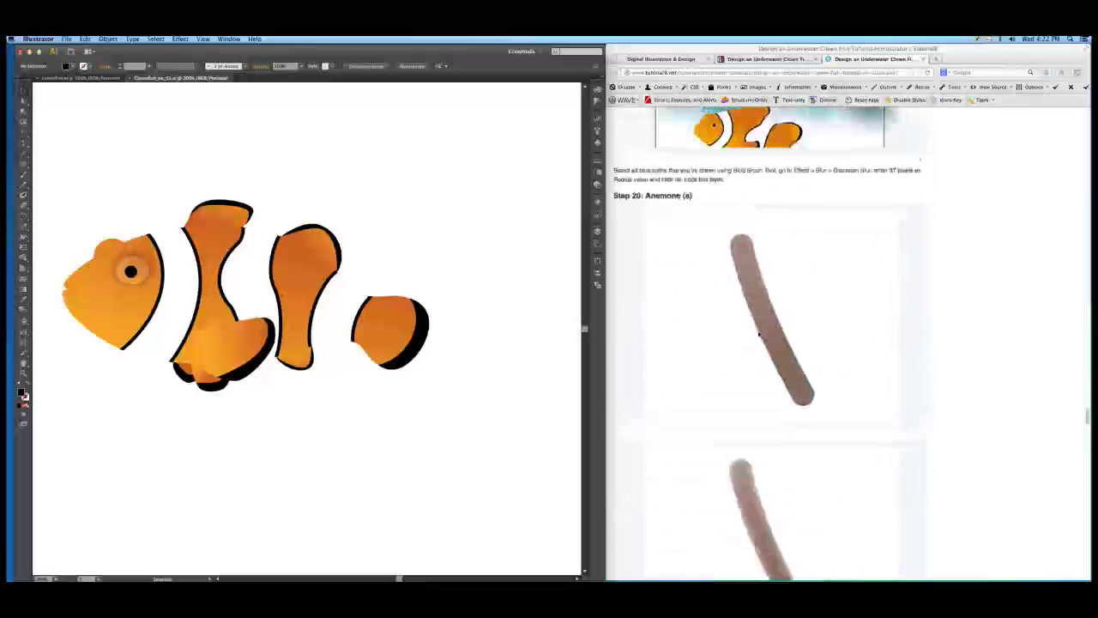
scroll(758, 333, "up", 2)
scroll(758, 332, "up", 4)
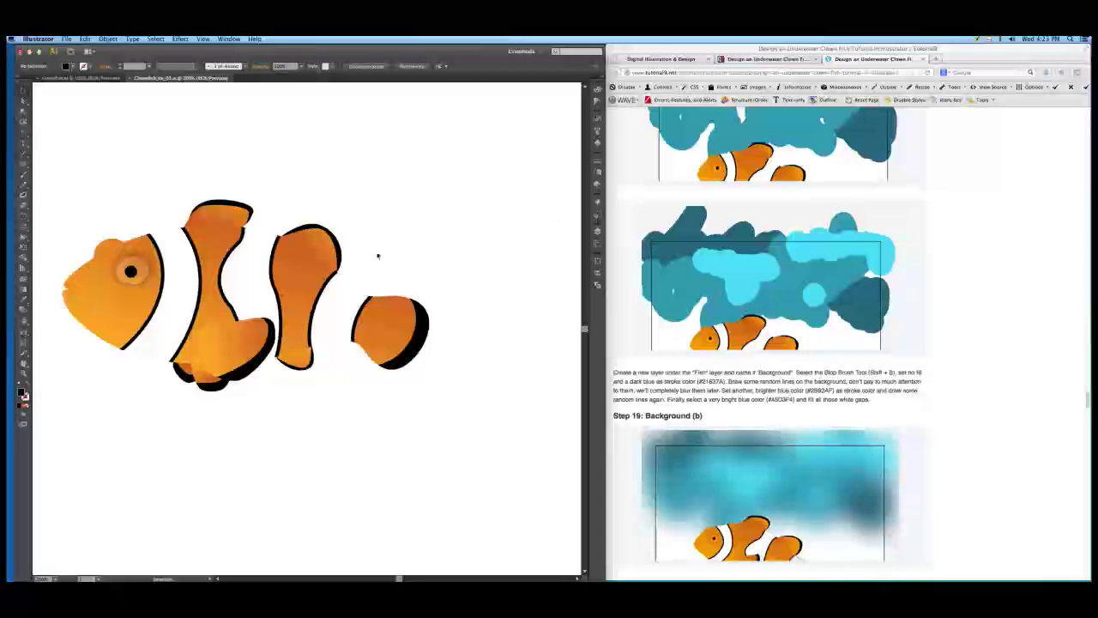
- Create a new layer, move it beneath the Fish layer, rename it for the background and make it the active layer
left_click_drag(261, 271, 328, 259)
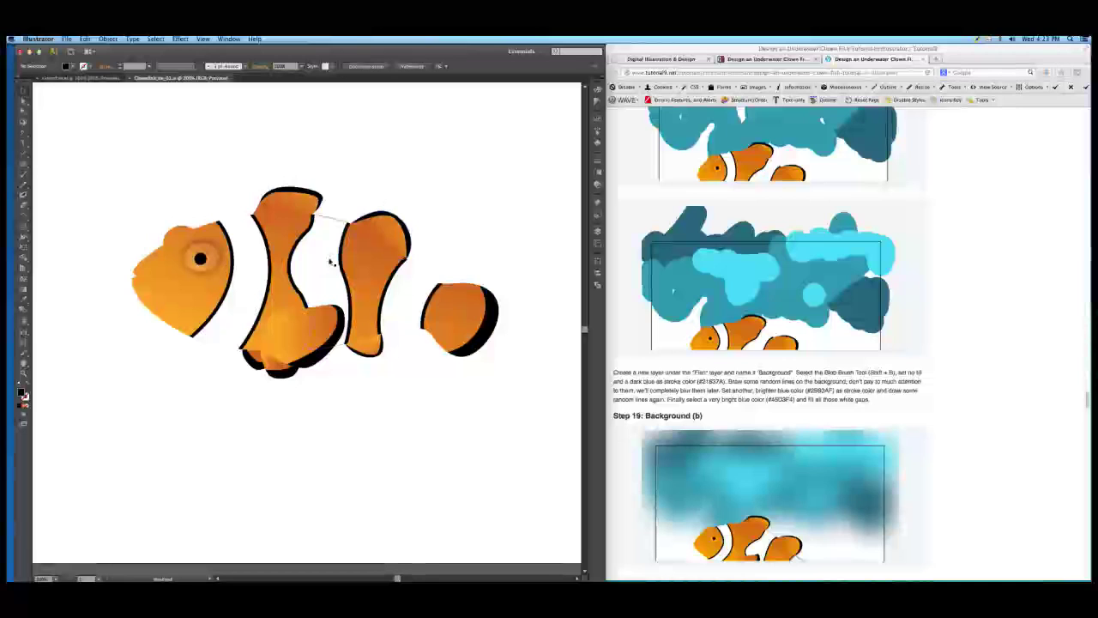
key("ctrl+minus")
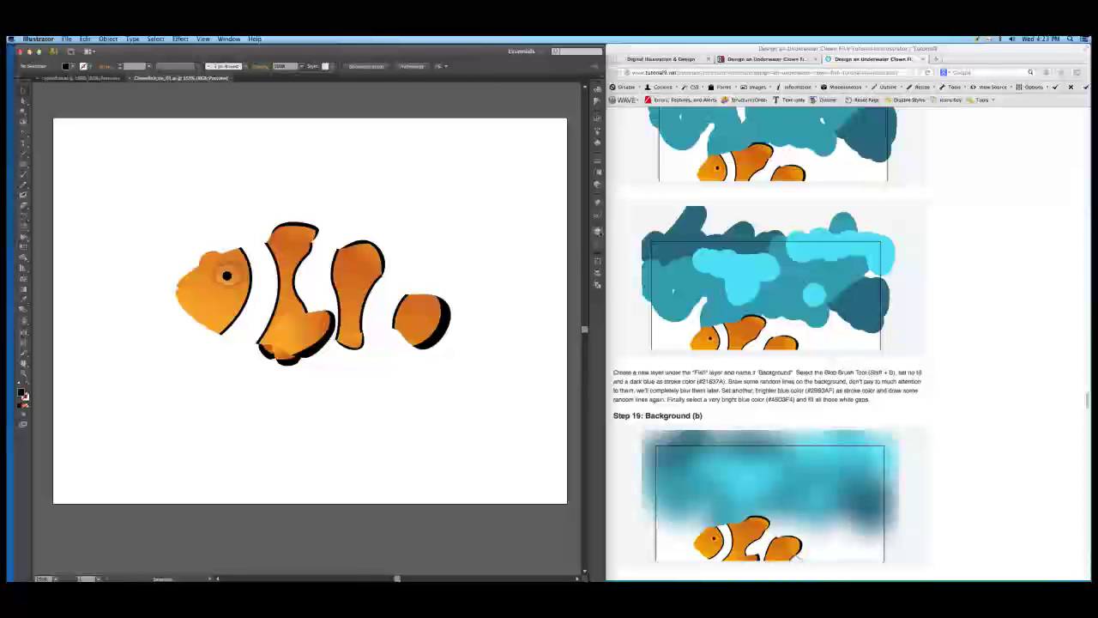
left_click(597, 230)
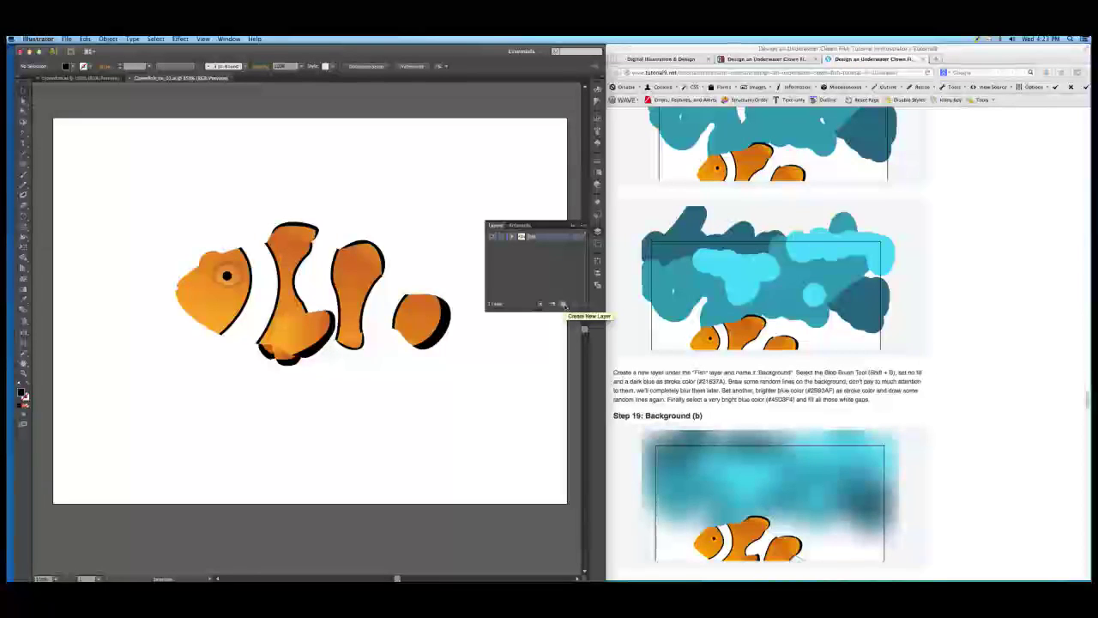
left_click(564, 306)
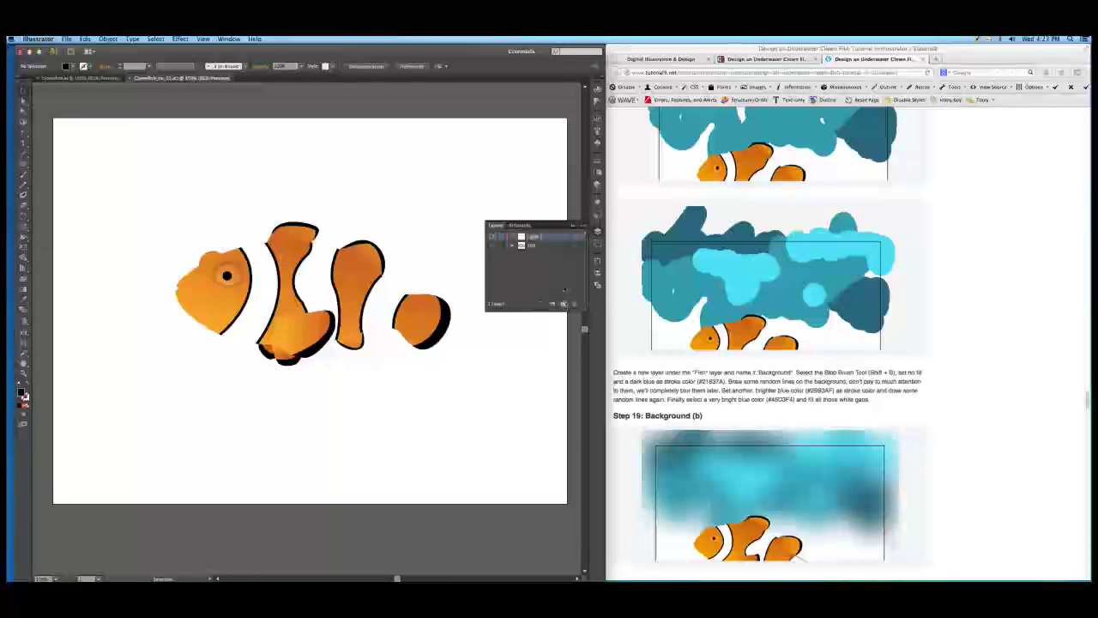
left_click_drag(552, 237, 546, 256)
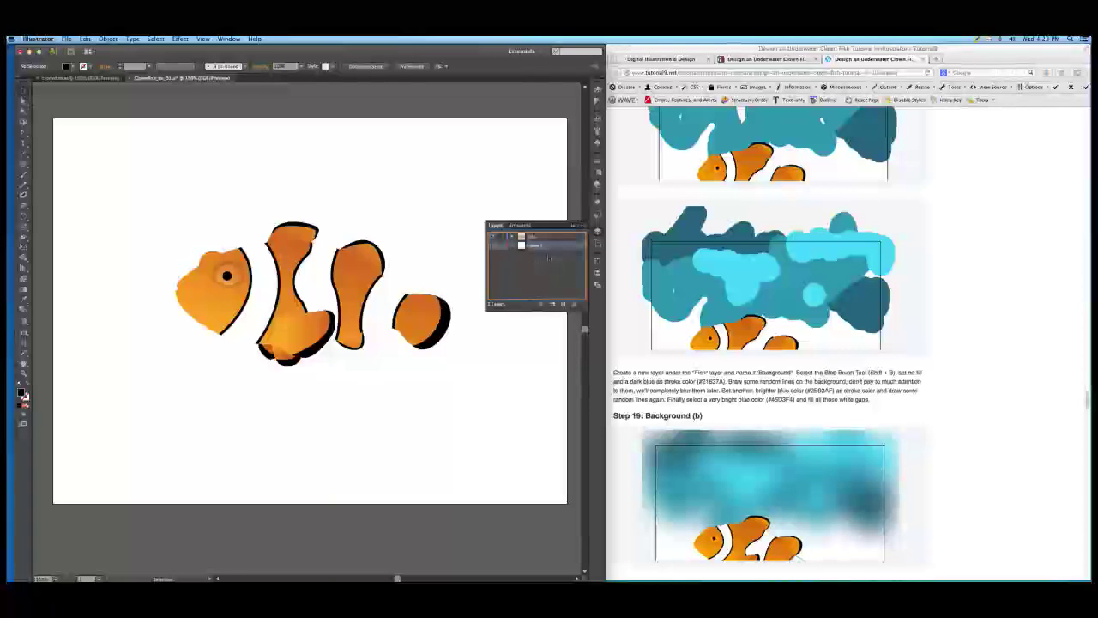
double_click(535, 246)
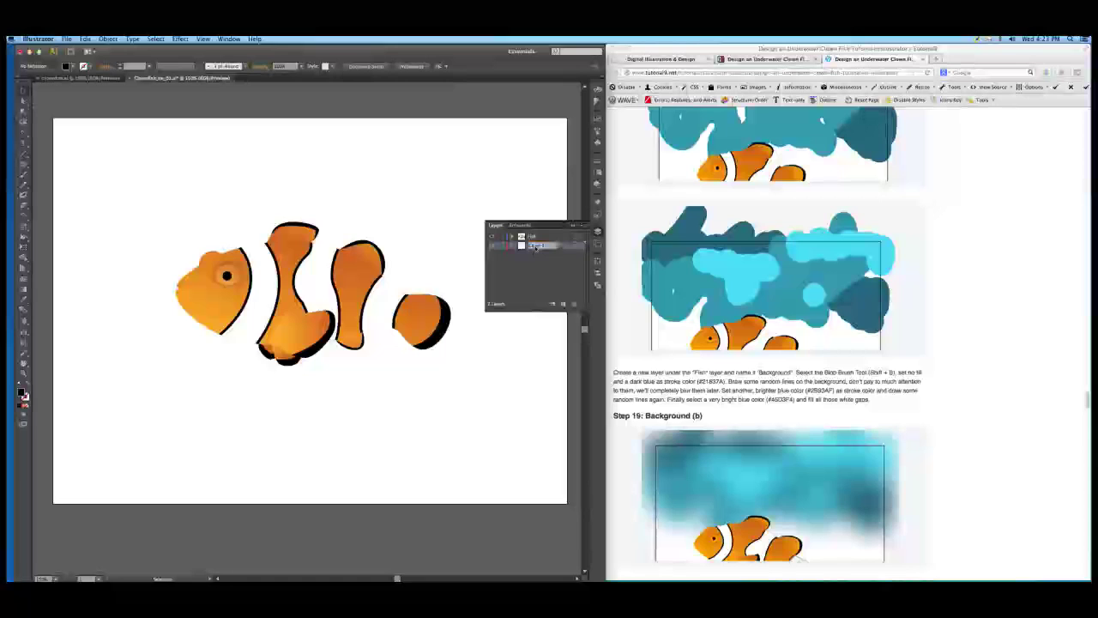
type("Background")
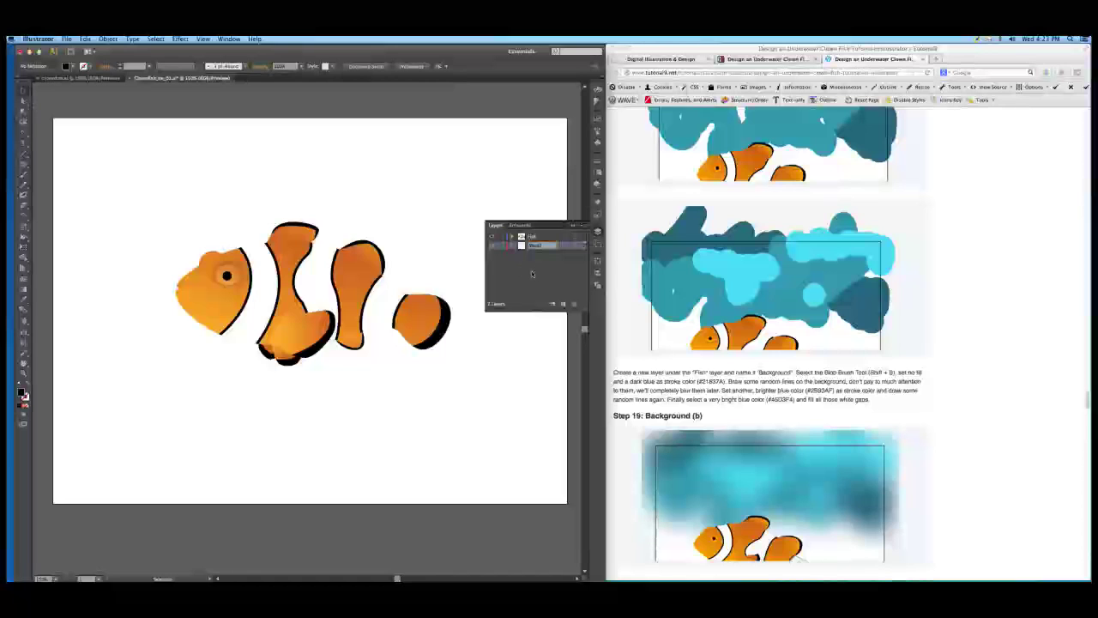
key("Return")
left_click(551, 249)
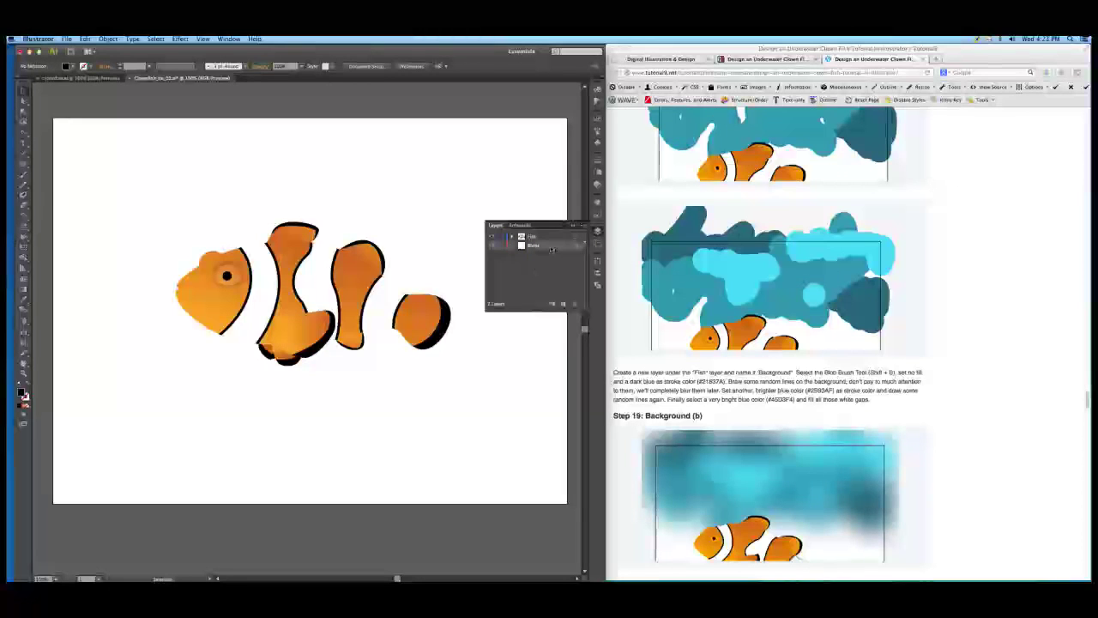
left_click(552, 249)
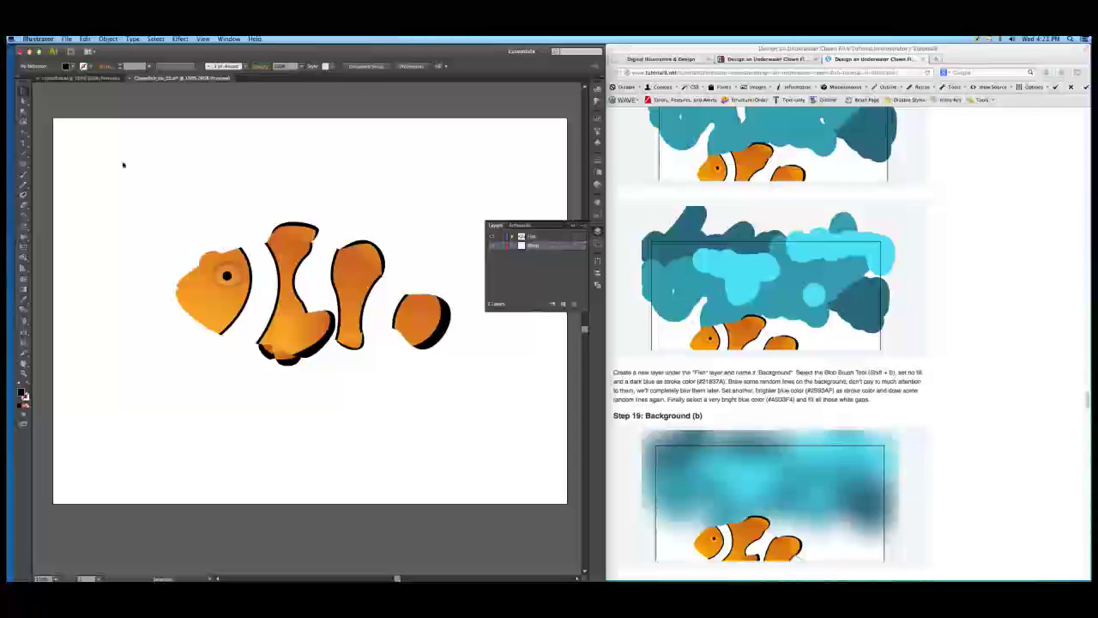
- Choose the Blob Brush and set its fill colour to a dark teal blue, R 18, G 94, B 114
left_click(23, 196)
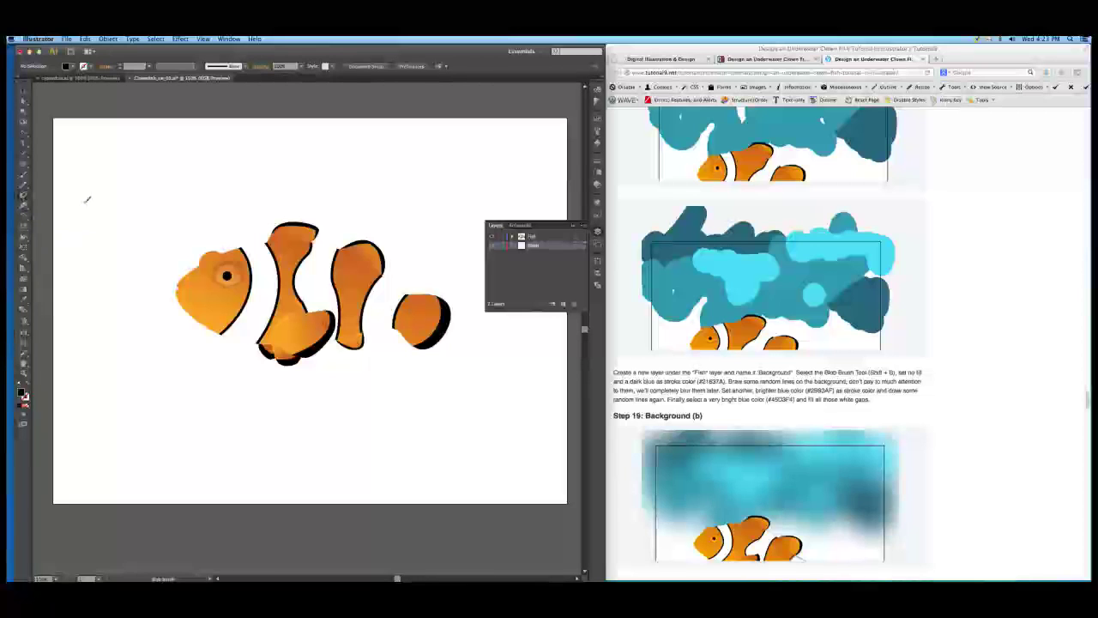
double_click(23, 392)
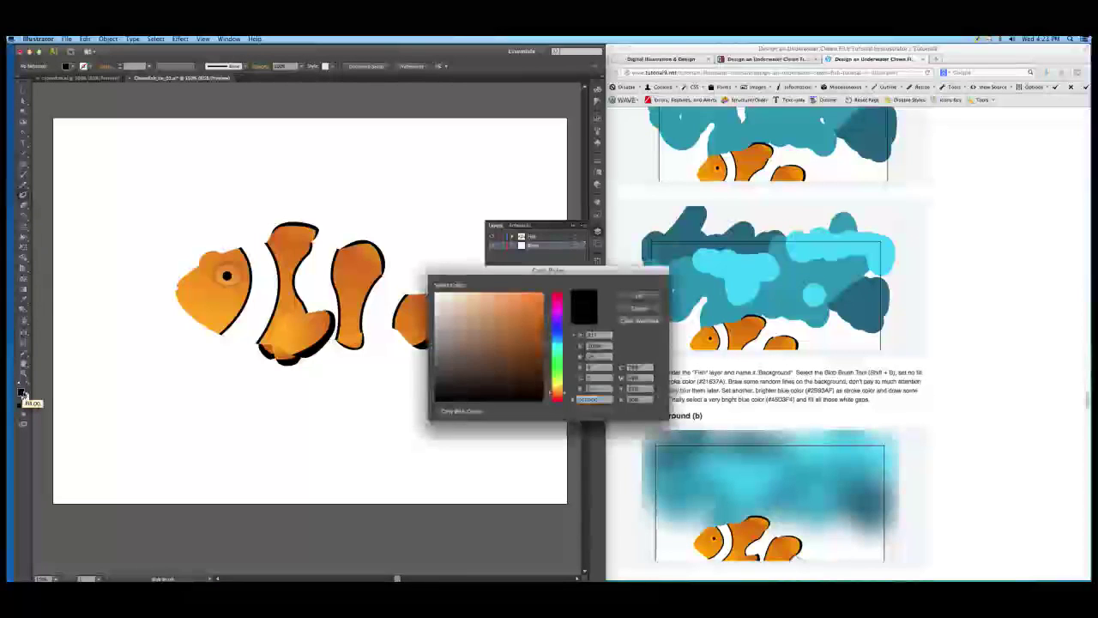
left_click_drag(499, 270, 305, 290)
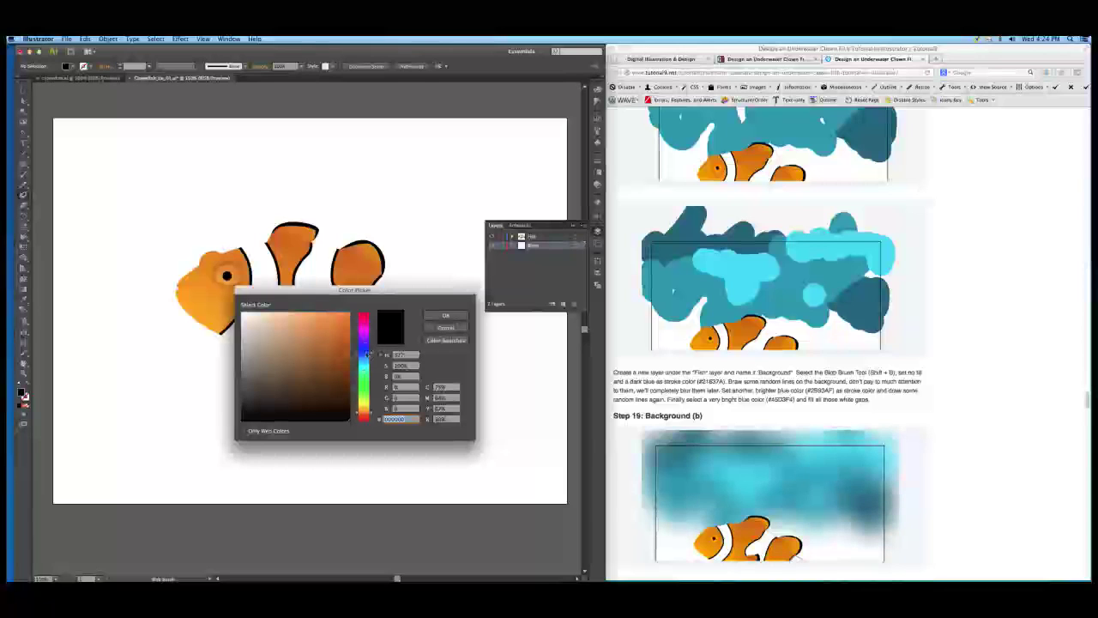
left_click(367, 354)
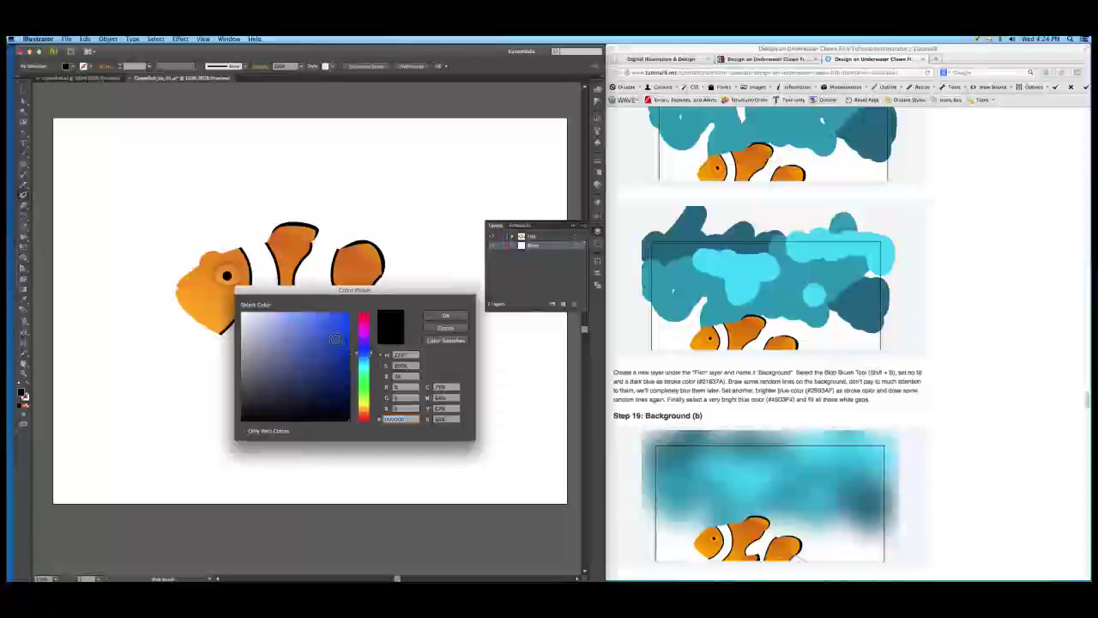
left_click(334, 340)
left_click_drag(367, 353, 367, 364)
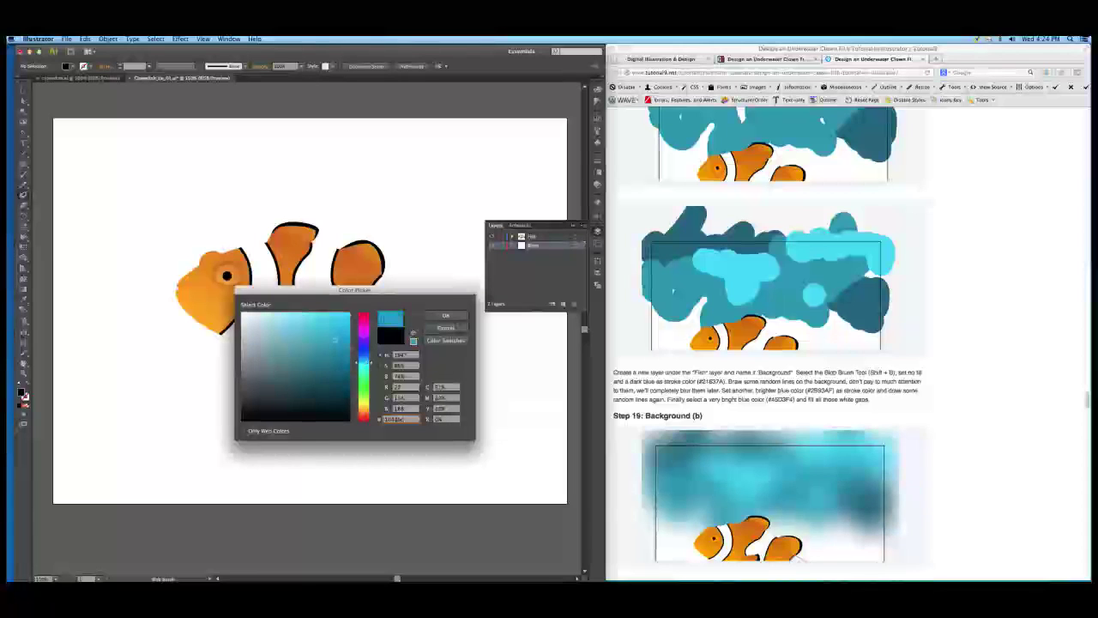
left_click(332, 369)
left_click_drag(332, 369, 331, 371)
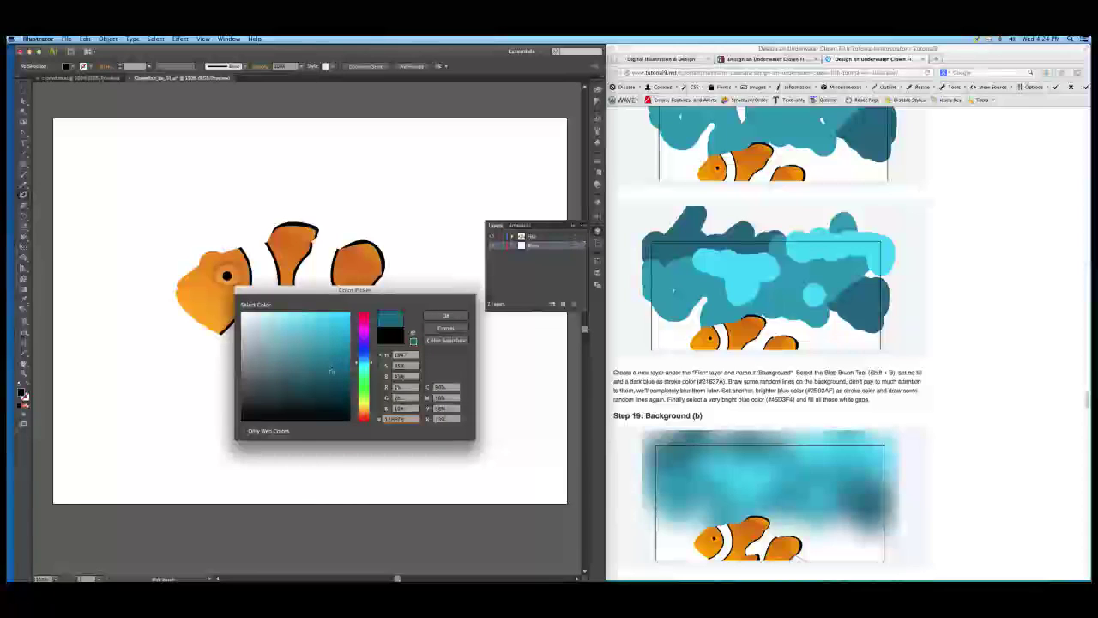
left_click_drag(330, 372, 320, 370)
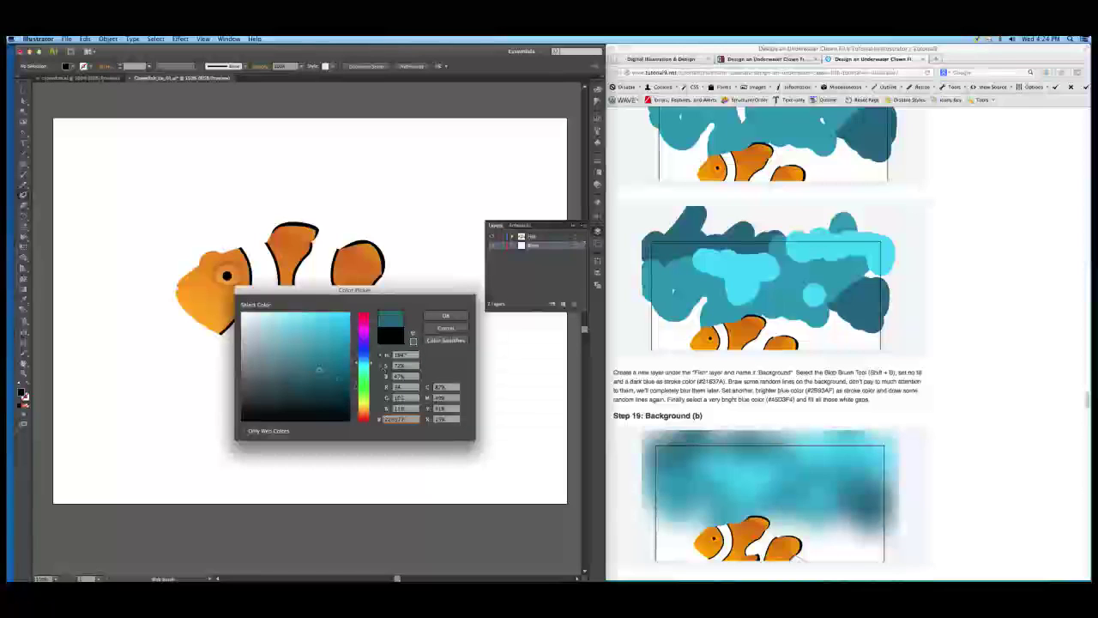
left_click_drag(332, 371, 333, 370)
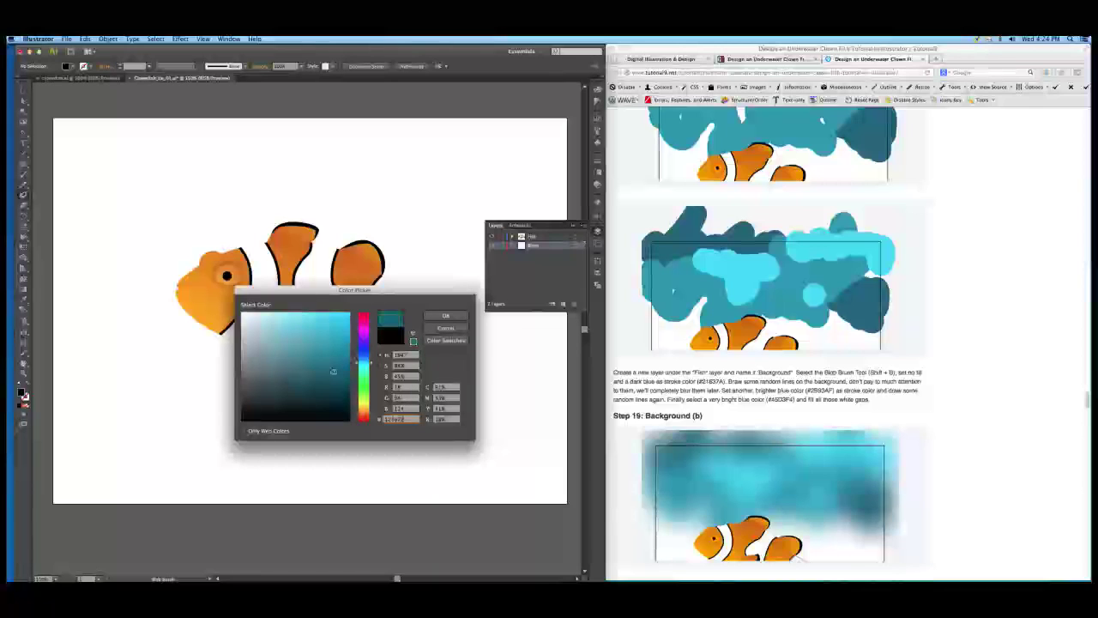
left_click(448, 316)
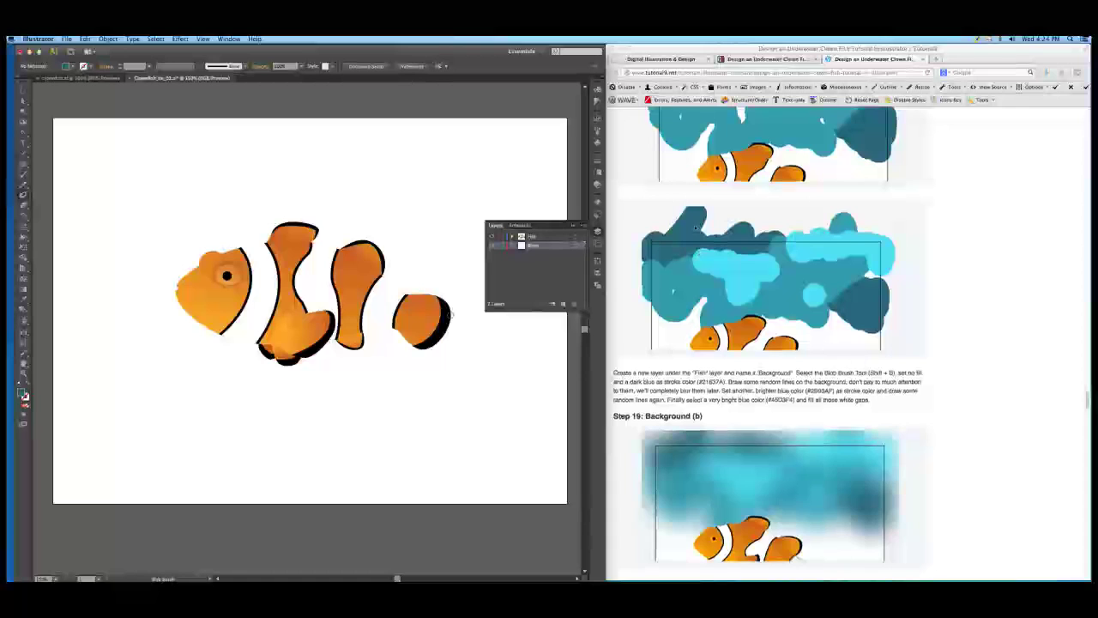
- Review the tutorial's painted background example, then lock the Fish layer and enlarge the Blob Brush tip
scroll(696, 232, "up", 3)
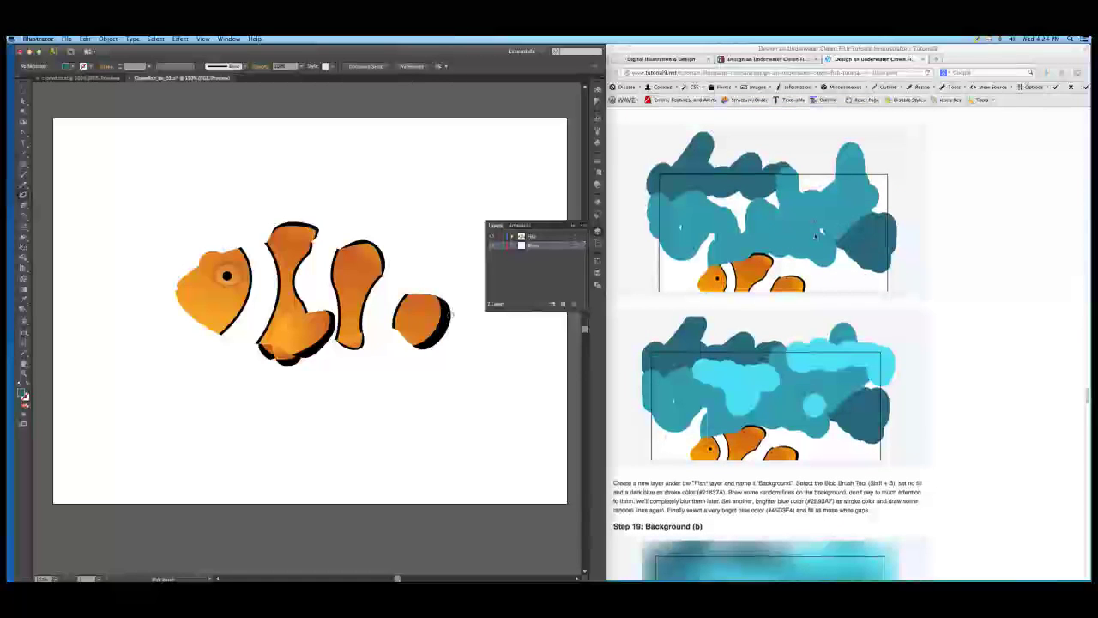
scroll(814, 236, "up", 5)
scroll(815, 236, "down", 2)
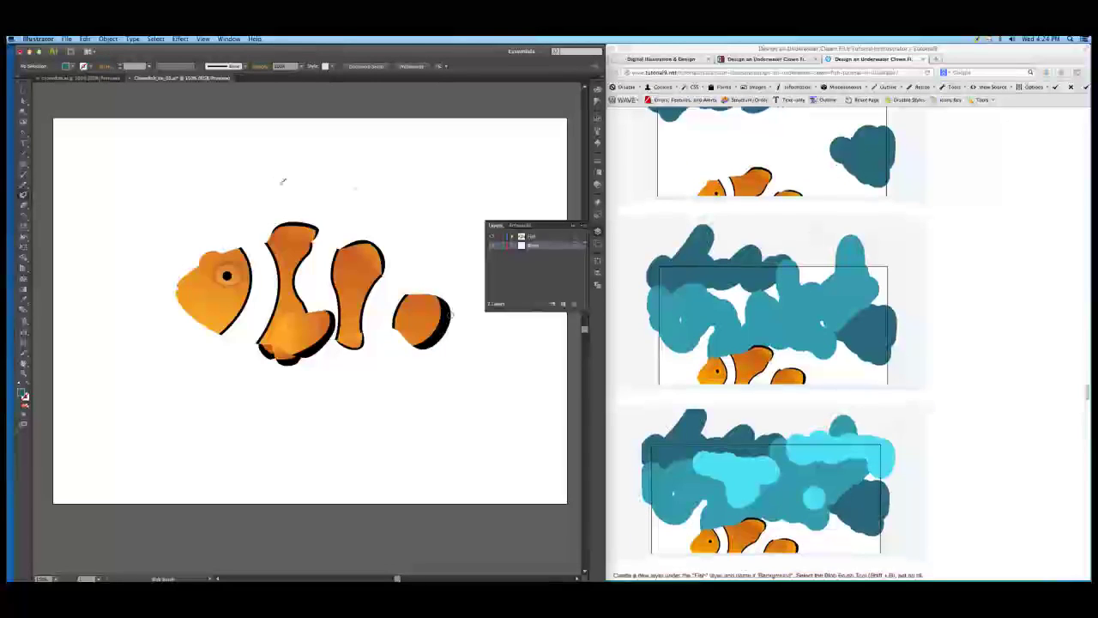
key("shift+b")
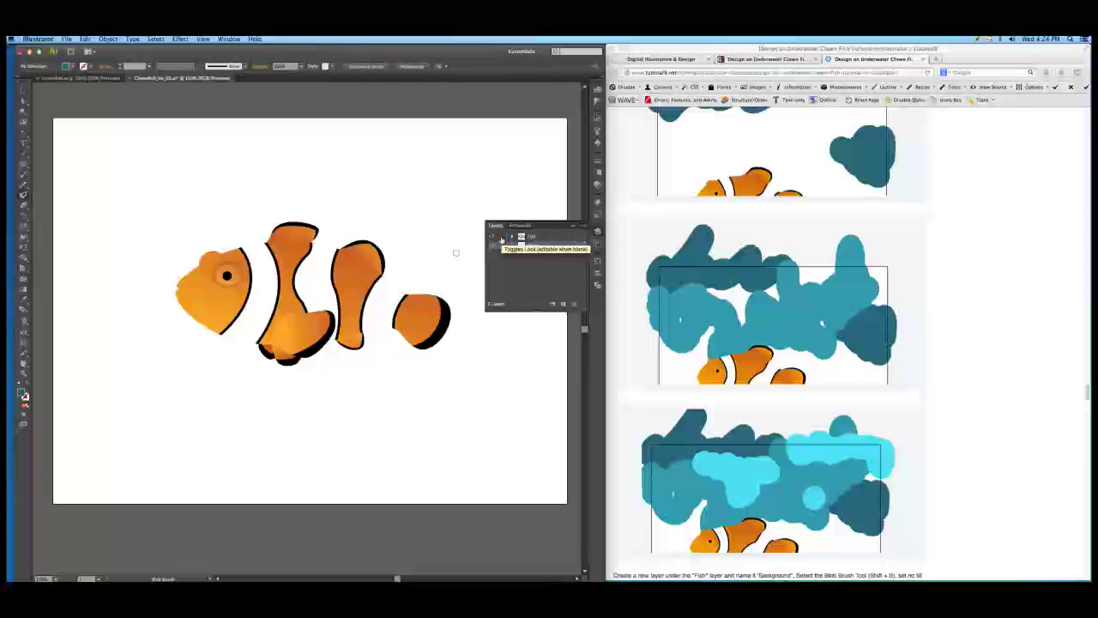
left_click(501, 238)
key("Return")
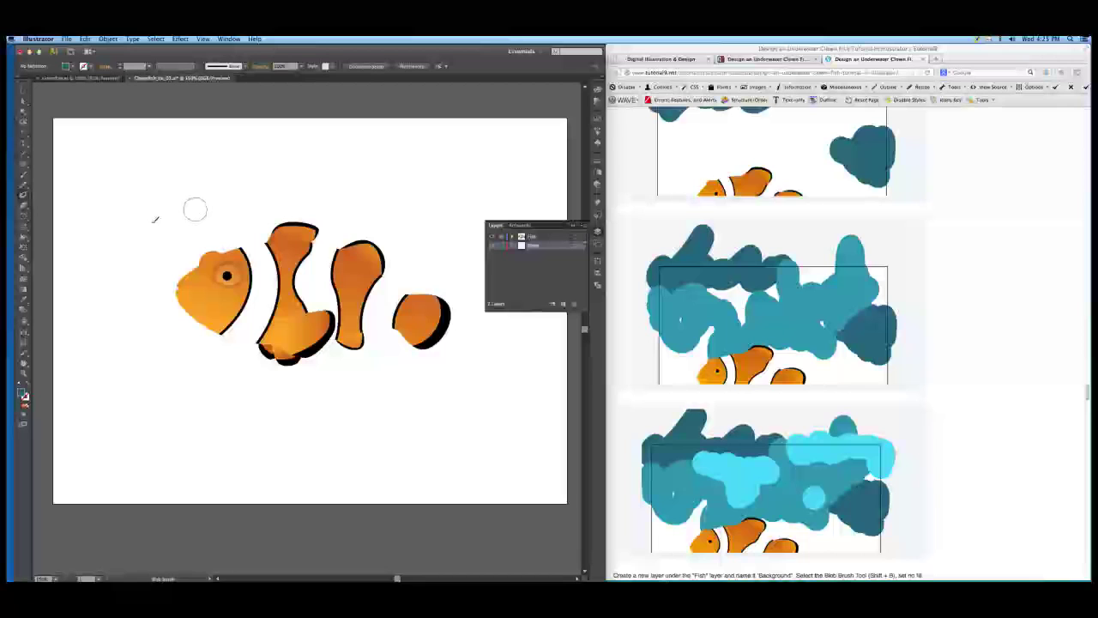
- Paint loose dark teal strokes behind the fish along its back, around the tail and under the belly
left_click(173, 214)
mouse_move(204, 208)
left_mouse_down()
mouse_move(169, 255)
mouse_move(242, 202)
mouse_move(211, 256)
mouse_move(280, 198)
mouse_move(256, 249)
mouse_move(296, 213)
mouse_move(273, 265)
mouse_move(323, 212)
mouse_move(302, 272)
mouse_move(345, 223)
mouse_move(347, 253)
mouse_move(401, 201)
mouse_move(367, 269)
mouse_move(435, 215)
mouse_move(391, 259)
left_mouse_up()
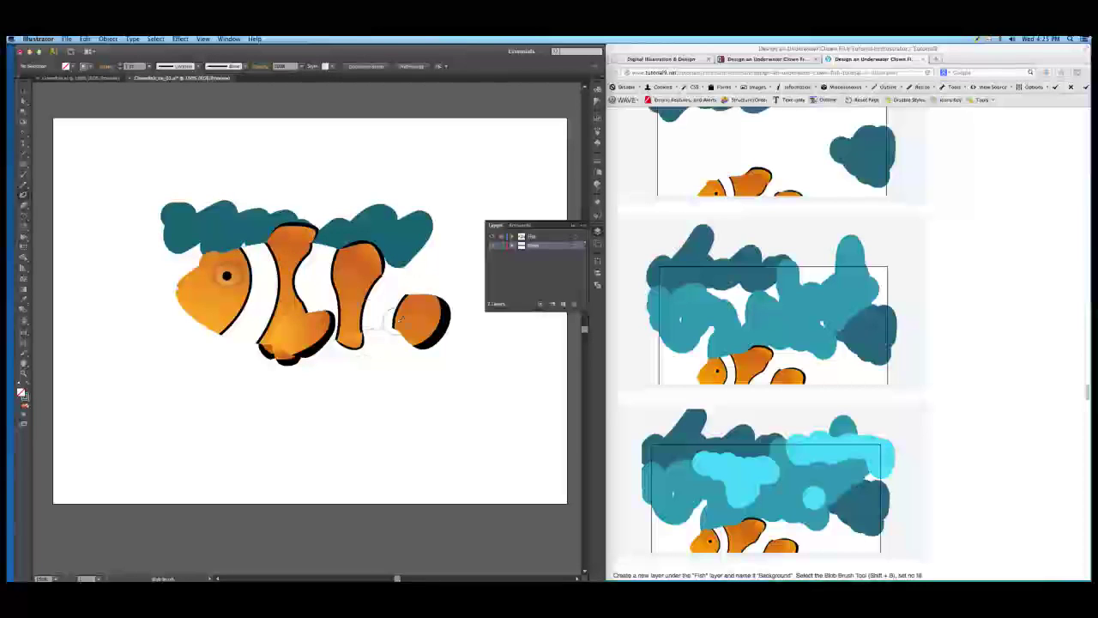
mouse_move(397, 319)
left_mouse_down()
mouse_move(442, 323)
mouse_move(419, 359)
mouse_move(471, 328)
mouse_move(427, 383)
mouse_move(482, 329)
mouse_move(437, 383)
mouse_move(481, 308)
mouse_move(461, 330)
mouse_move(489, 313)
mouse_move(463, 359)
mouse_move(505, 331)
mouse_move(413, 400)
left_mouse_up()
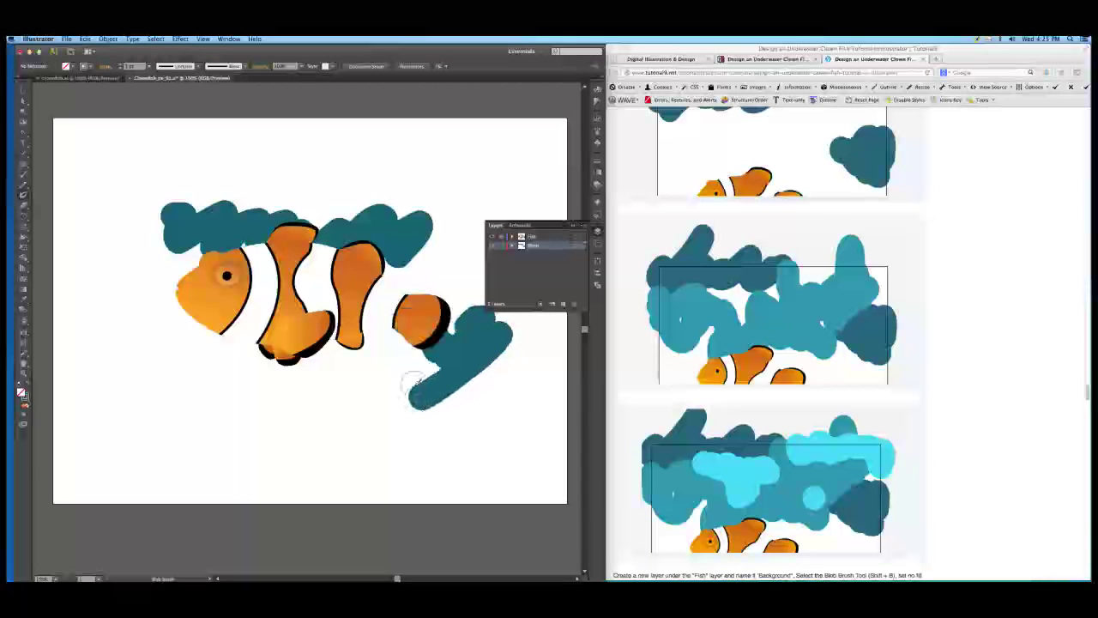
mouse_move(454, 330)
left_mouse_down()
mouse_move(404, 362)
mouse_move(422, 347)
mouse_move(386, 344)
mouse_move(419, 351)
mouse_move(423, 367)
mouse_move(440, 366)
mouse_move(431, 374)
mouse_move(464, 357)
left_mouse_up()
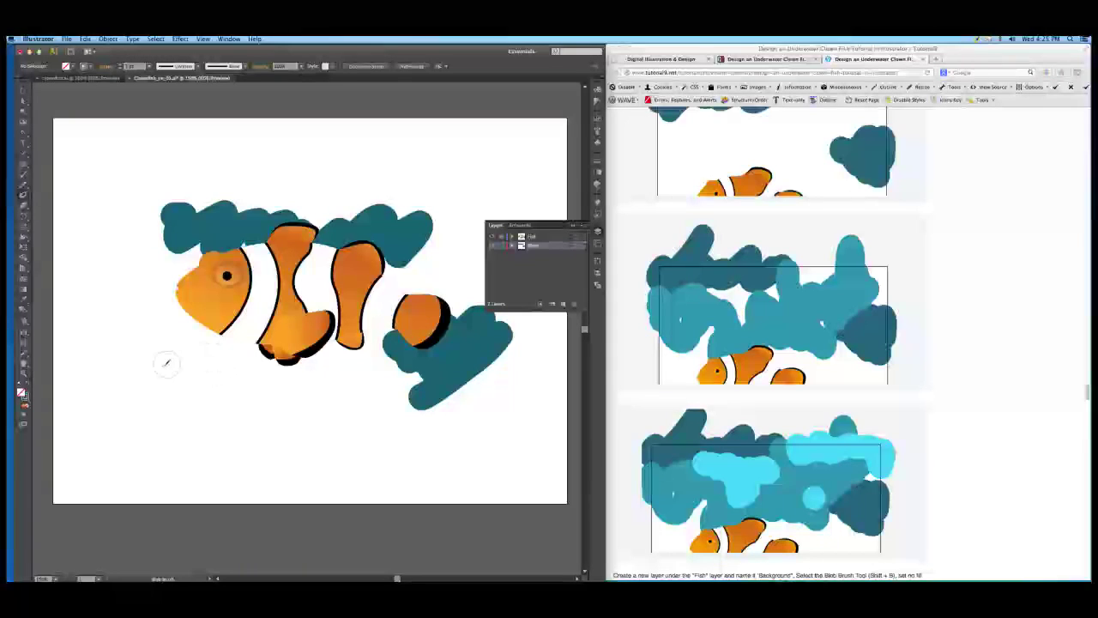
mouse_move(201, 357)
left_mouse_down()
mouse_move(176, 385)
mouse_move(232, 368)
mouse_move(212, 391)
mouse_move(272, 350)
mouse_move(236, 385)
mouse_move(261, 396)
mouse_move(291, 371)
mouse_move(259, 400)
mouse_move(321, 373)
left_mouse_up()
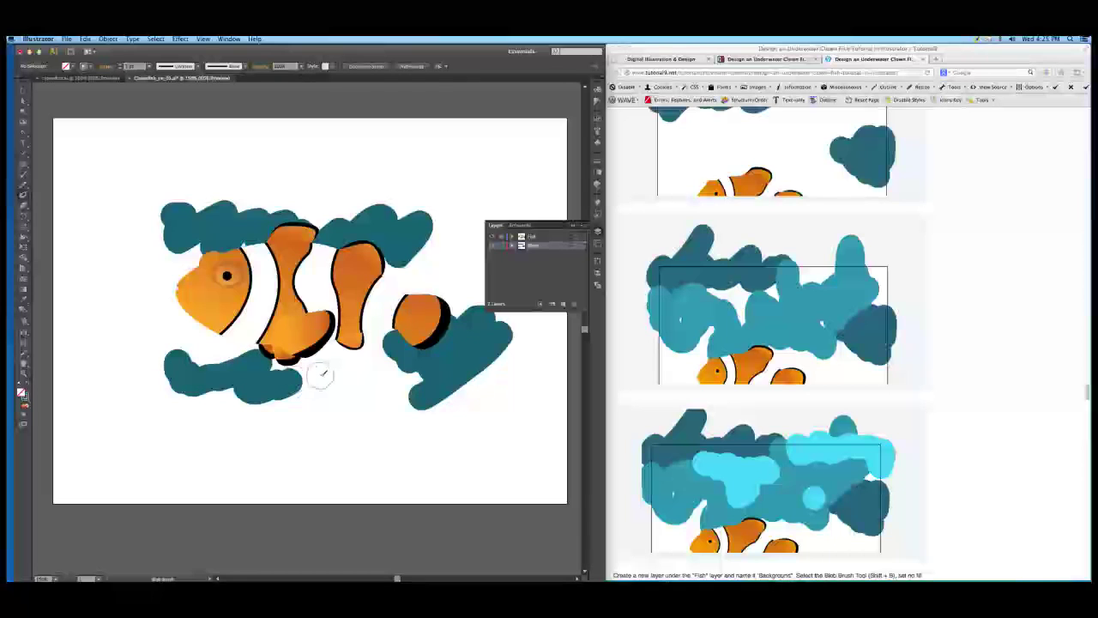
mouse_move(206, 357)
left_mouse_down()
mouse_move(262, 340)
mouse_move(216, 362)
mouse_move(196, 357)
mouse_move(196, 379)
left_mouse_up()
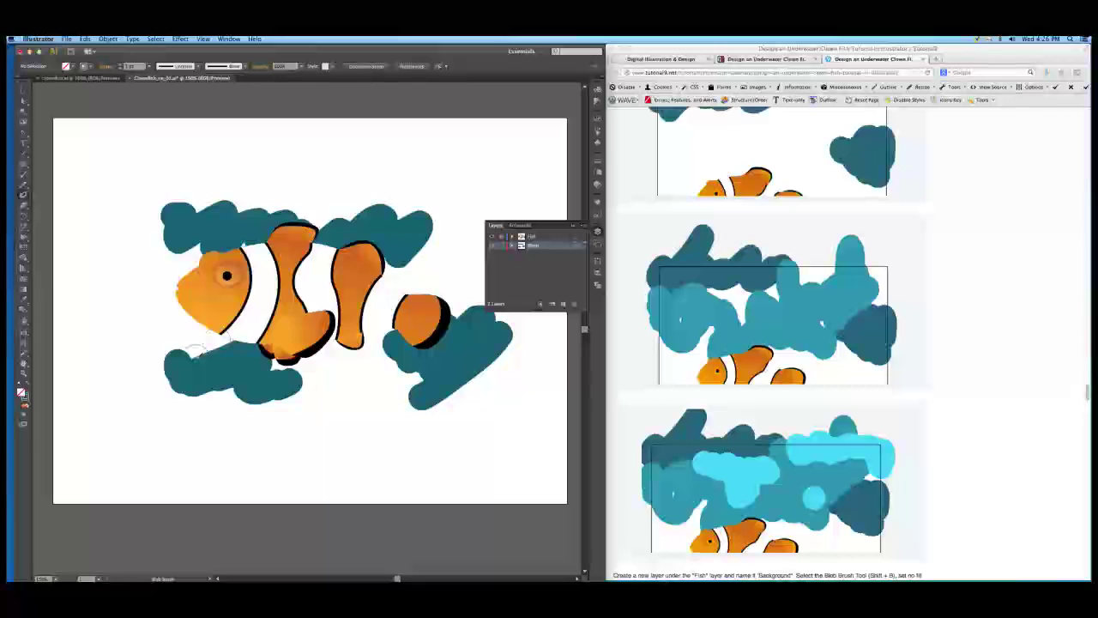
- Save the dark teal fill as a new swatch named water_dark
left_click(599, 121)
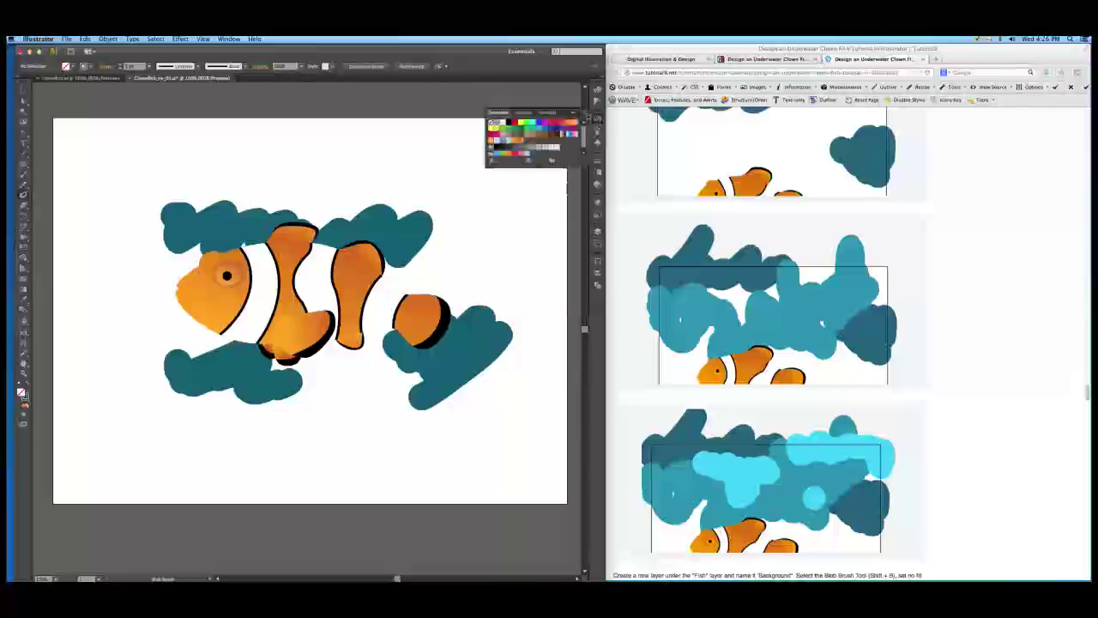
left_click(584, 115)
left_click(583, 114)
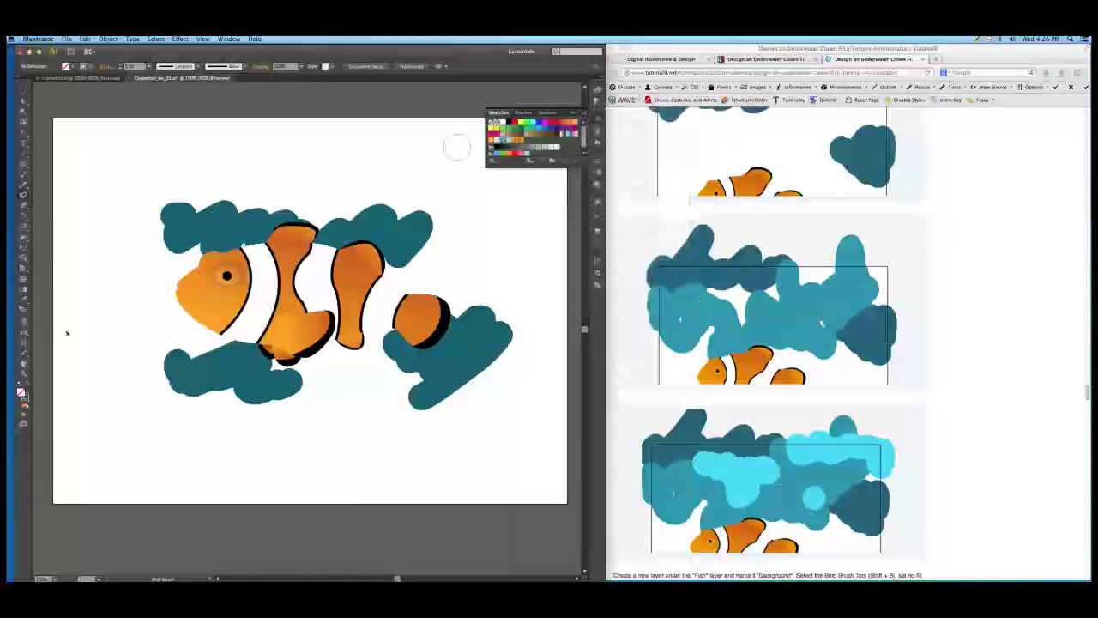
left_click(25, 388)
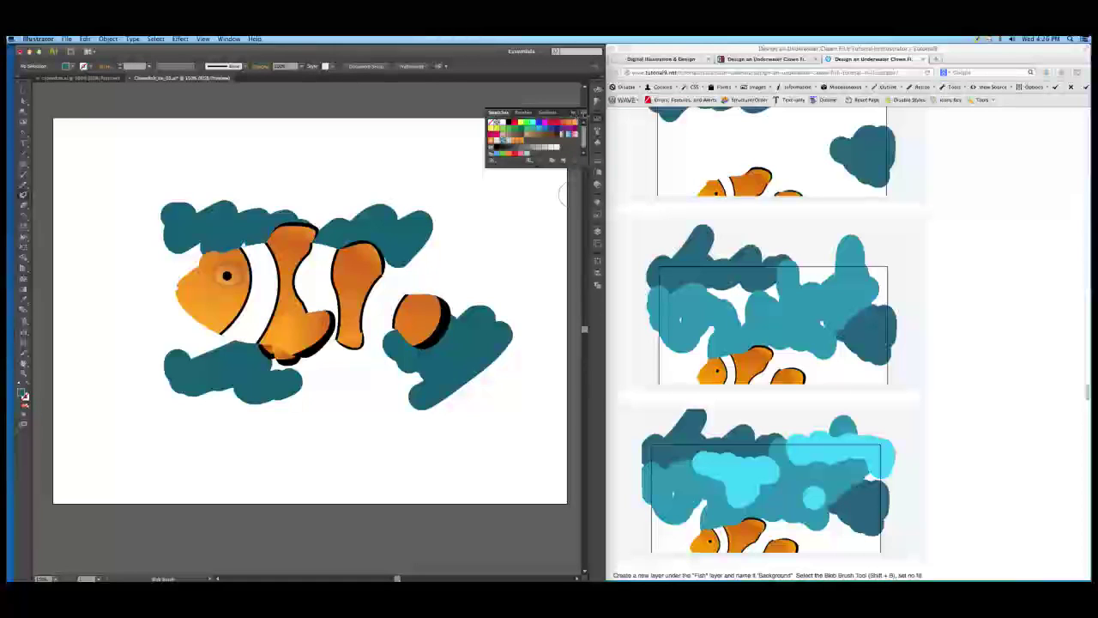
left_click(581, 113)
left_click(611, 115)
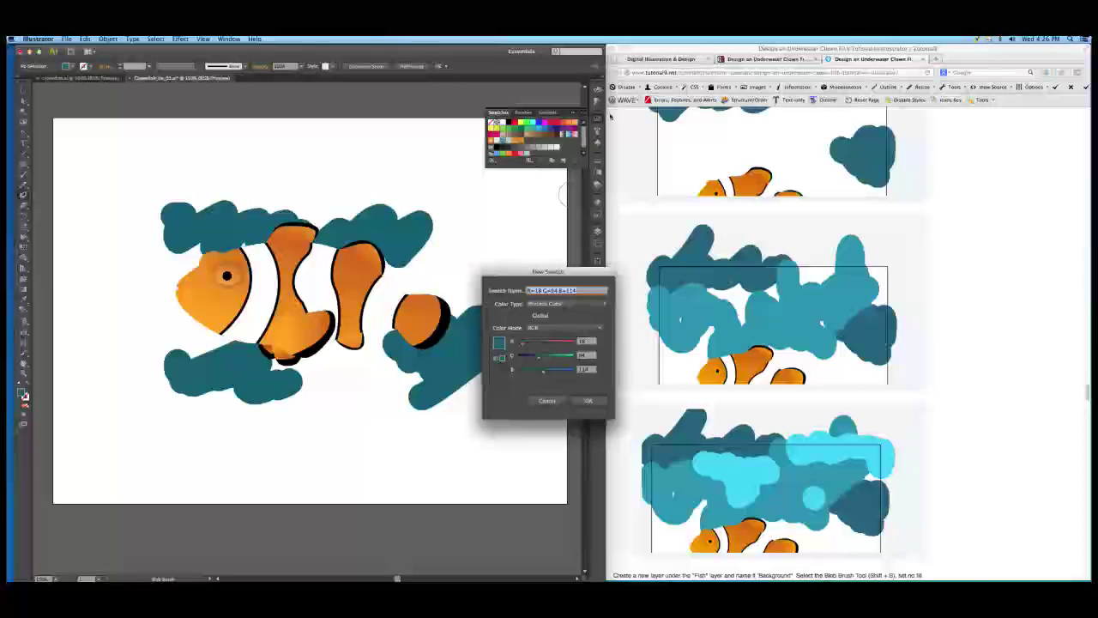
type("bg")
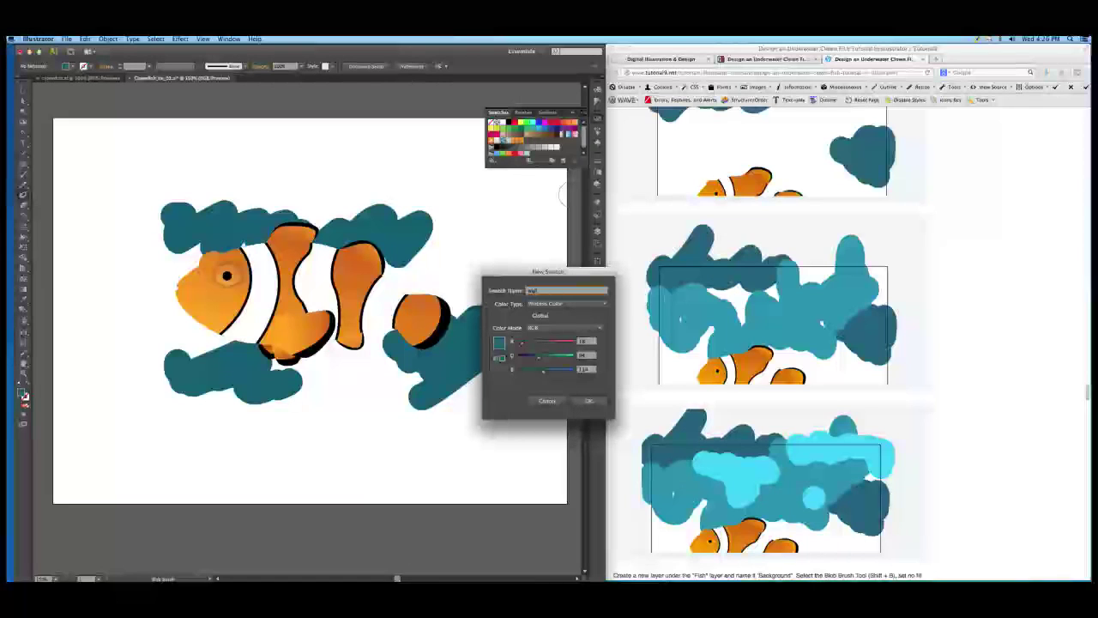
type("ter_dark")
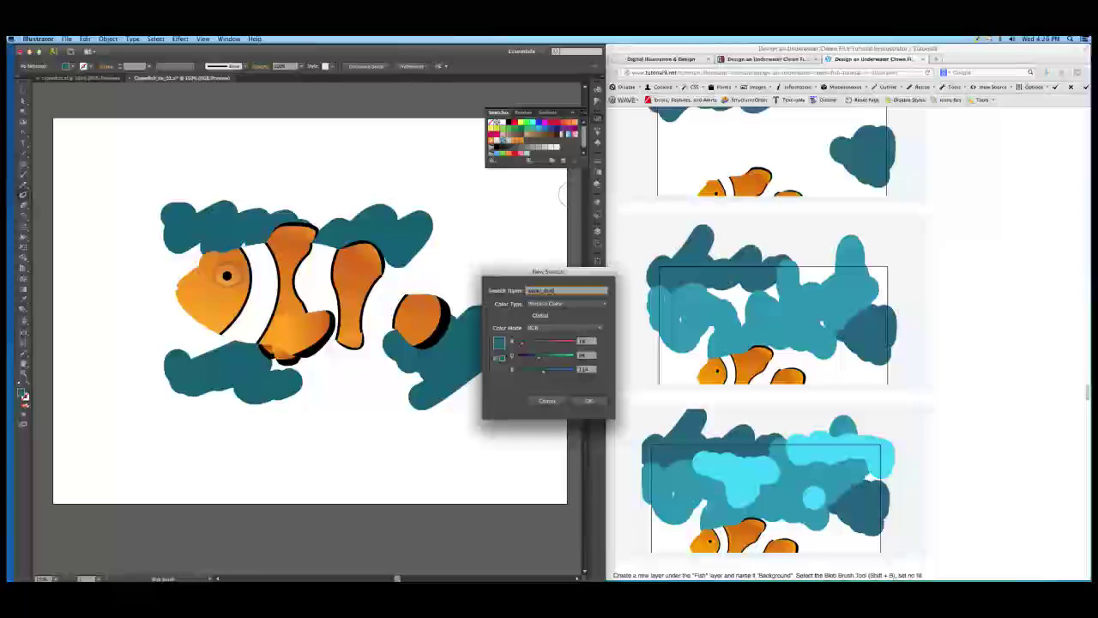
left_click(592, 400)
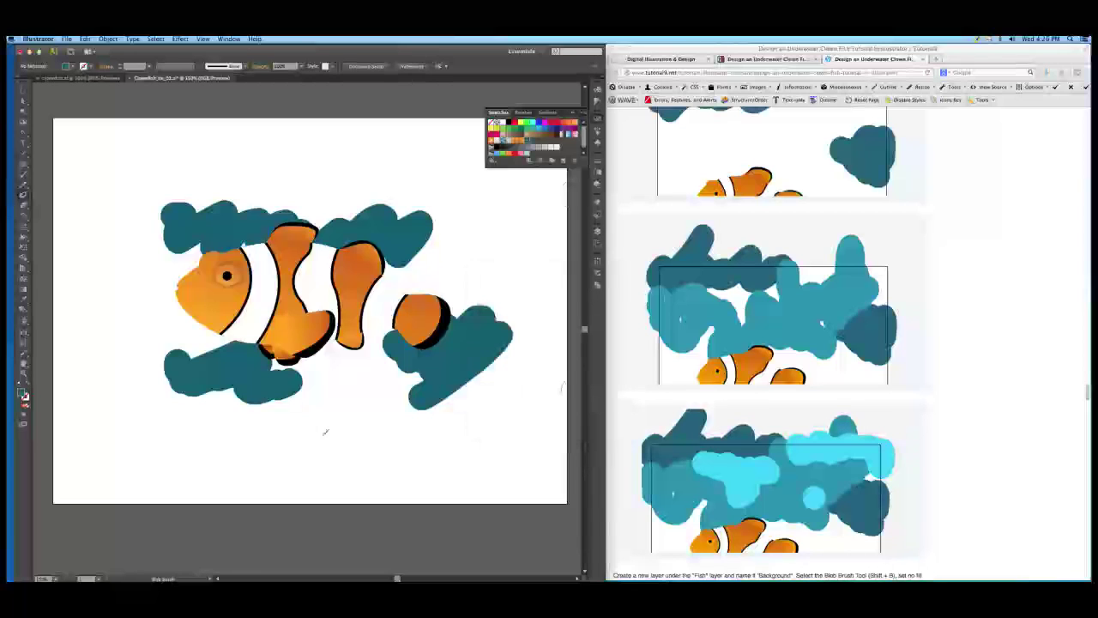
- Edit the water_dark swatch in HSB mode, raising its brightness to get a medium teal blue
double_click(527, 142)
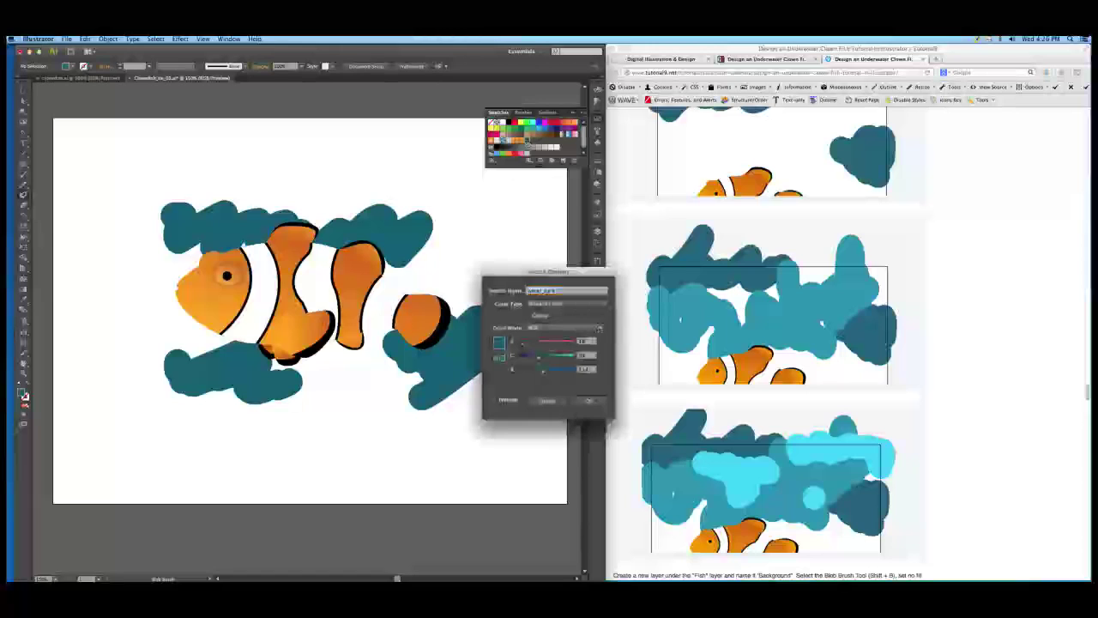
left_click(600, 328)
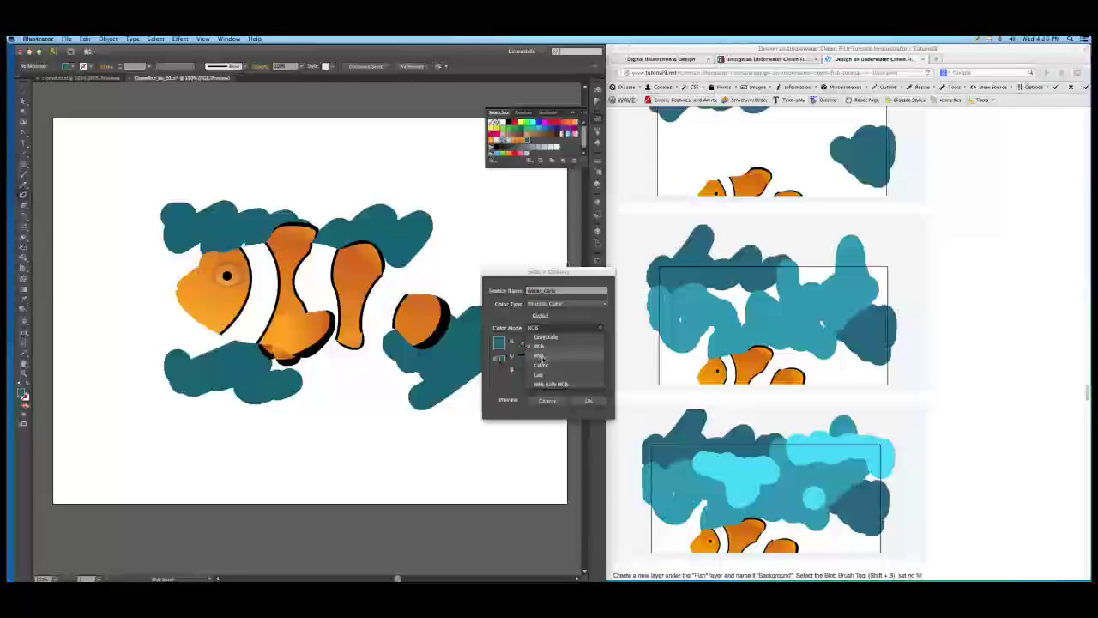
left_click(539, 356)
left_click(546, 371, "shift")
left_click(558, 358)
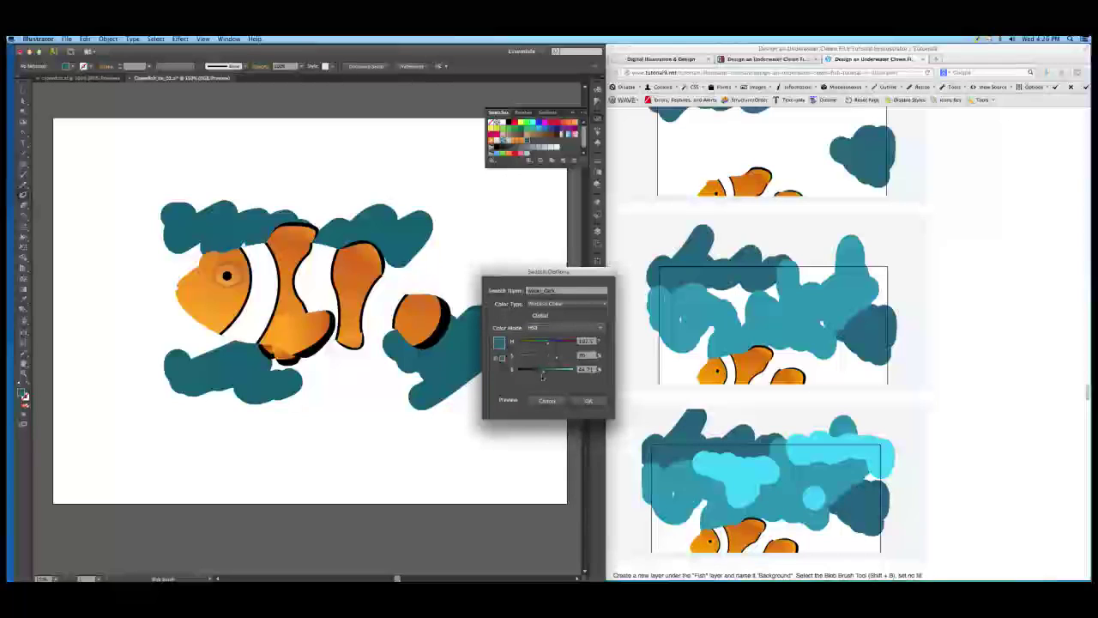
left_click_drag(543, 372, 557, 373)
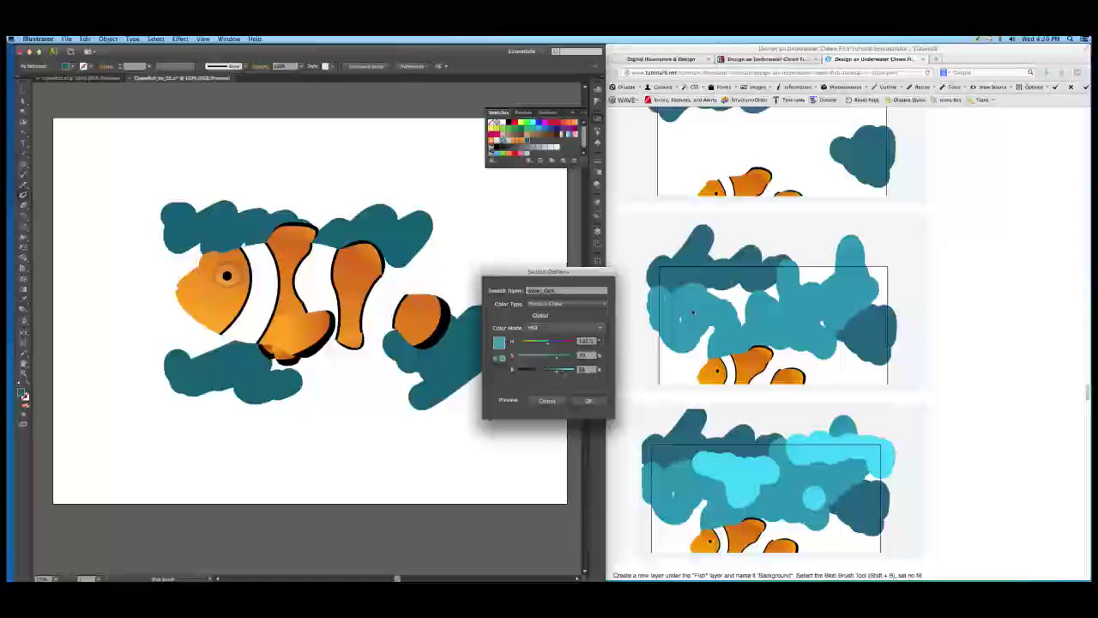
left_click(589, 402)
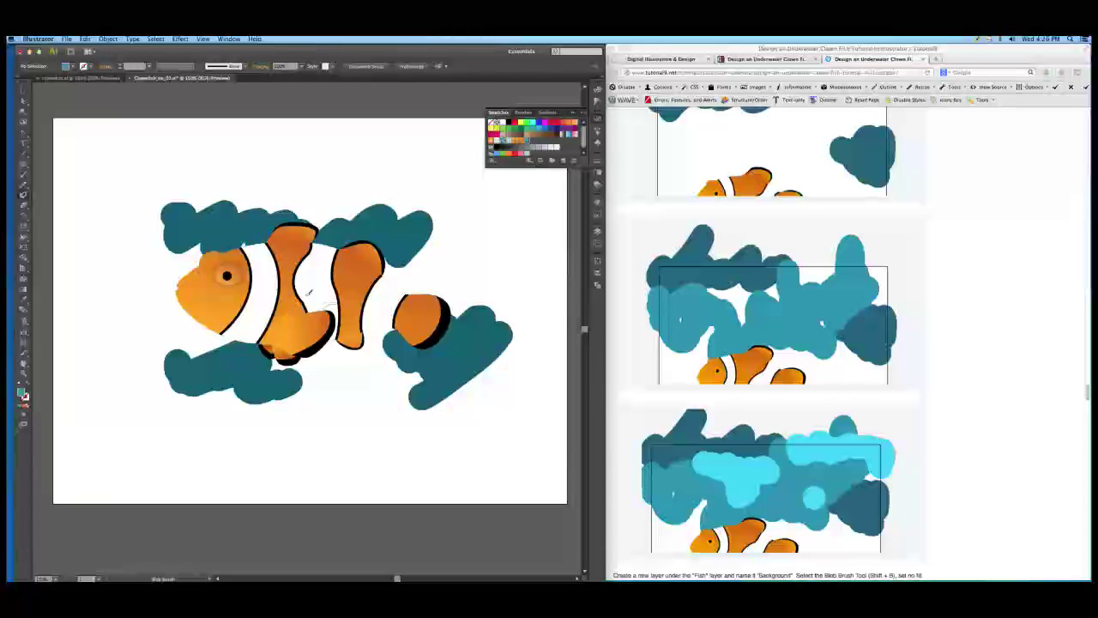
- Paint loose medium teal strokes around the fish's head, under its belly, above its back and beside the tail, redoing the upper stroke
mouse_move(163, 268)
left_mouse_down()
mouse_move(192, 252)
mouse_move(201, 264)
mouse_move(222, 246)
mouse_move(224, 258)
mouse_move(250, 247)
mouse_move(243, 270)
mouse_move(186, 302)
mouse_move(170, 288)
mouse_move(148, 322)
mouse_move(169, 267)
mouse_move(144, 286)
mouse_move(159, 252)
mouse_move(141, 266)
mouse_move(180, 234)
mouse_move(135, 262)
mouse_move(119, 279)
mouse_move(170, 259)
mouse_move(120, 312)
mouse_move(150, 315)
mouse_move(144, 325)
mouse_move(166, 305)
mouse_move(140, 297)
mouse_move(155, 321)
left_mouse_up()
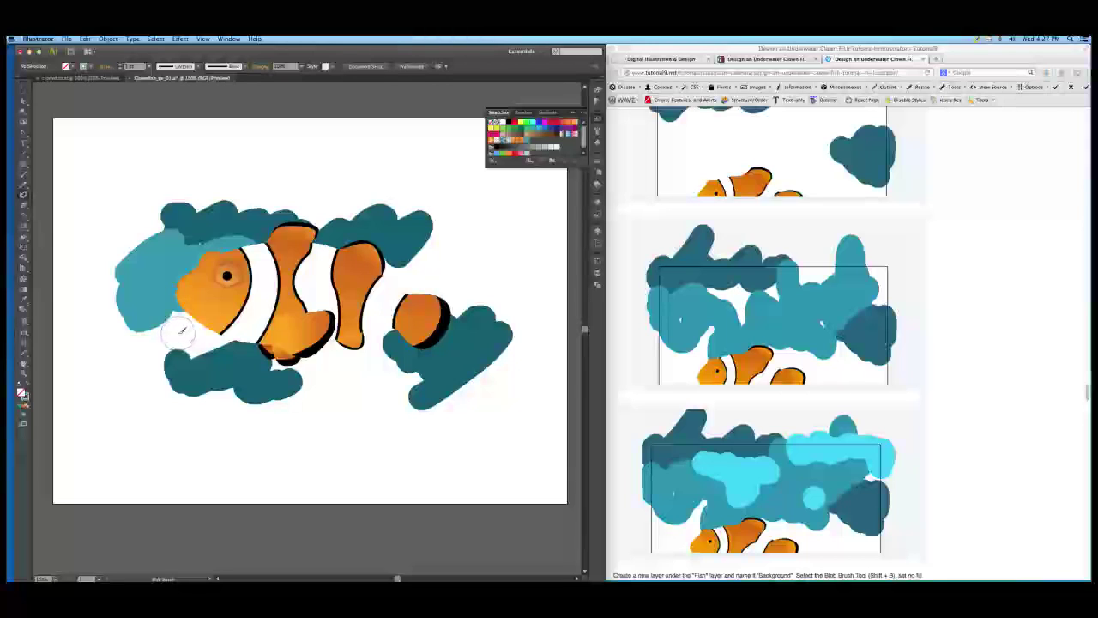
mouse_move(172, 335)
left_mouse_down()
mouse_move(187, 313)
mouse_move(185, 347)
mouse_move(281, 332)
mouse_move(270, 369)
mouse_move(344, 347)
mouse_move(319, 380)
mouse_move(340, 381)
mouse_move(331, 400)
mouse_move(378, 386)
mouse_move(358, 420)
left_mouse_up()
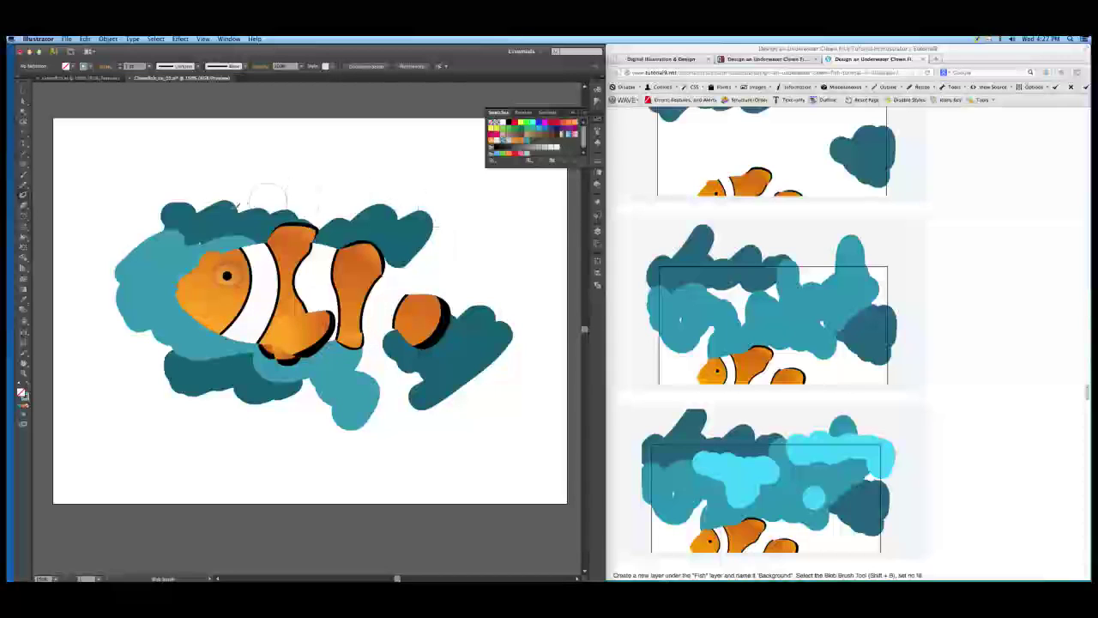
mouse_move(237, 206)
left_mouse_down()
mouse_move(281, 197)
mouse_move(278, 208)
mouse_move(316, 215)
mouse_move(406, 190)
mouse_move(297, 195)
mouse_move(327, 182)
mouse_move(412, 214)
mouse_move(419, 257)
mouse_move(496, 225)
left_mouse_up()
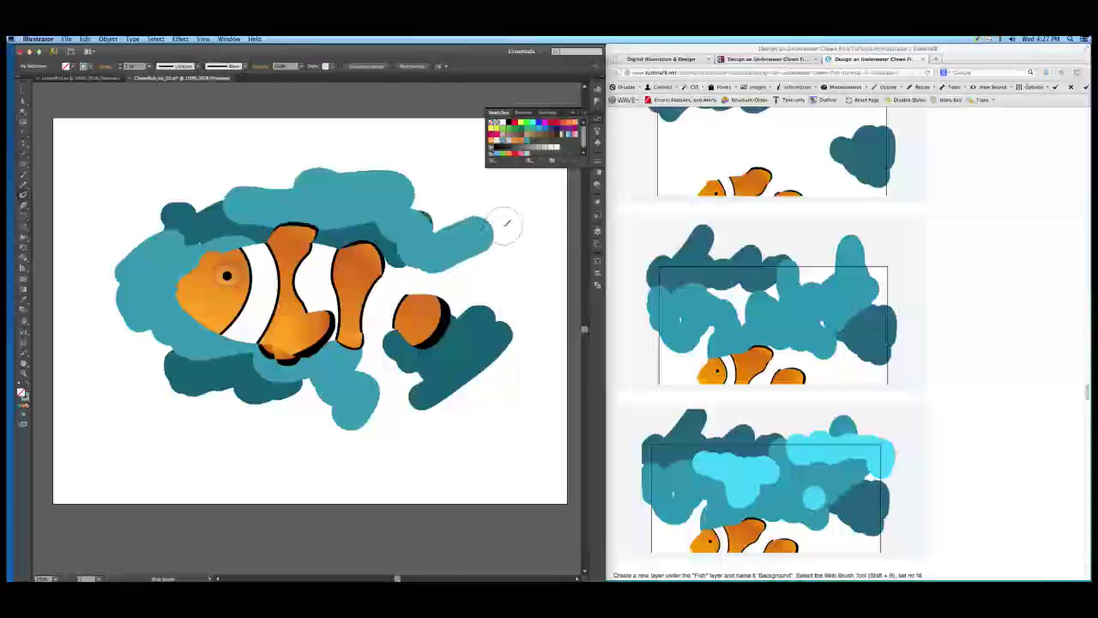
key("super+z")
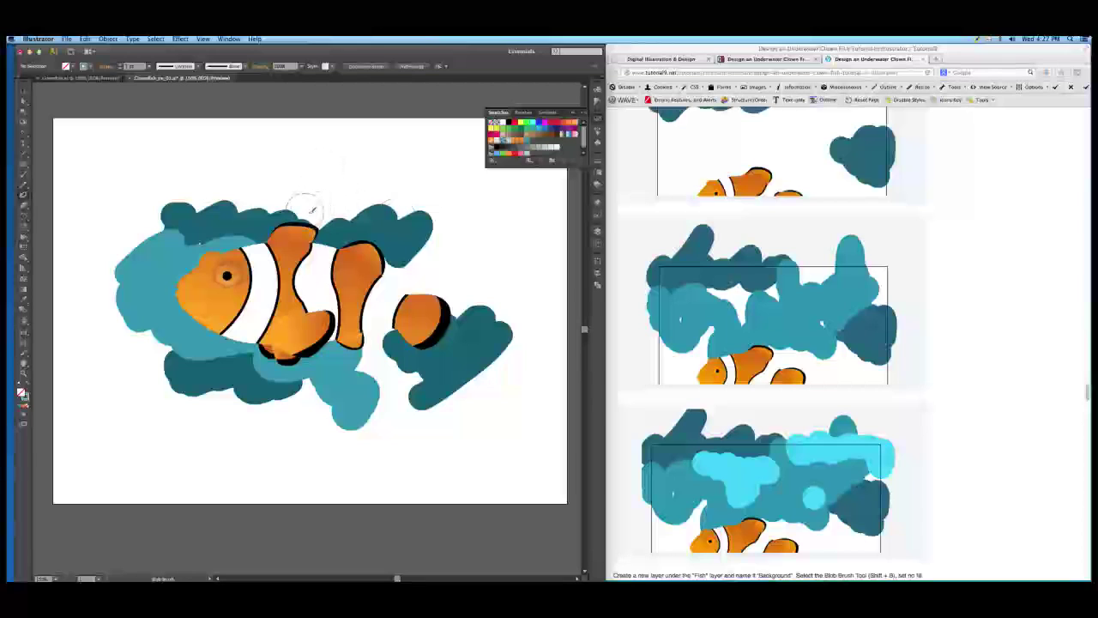
mouse_move(295, 191)
left_mouse_down()
mouse_move(277, 197)
mouse_move(313, 208)
mouse_move(368, 191)
mouse_move(335, 215)
mouse_move(380, 197)
mouse_move(455, 197)
mouse_move(438, 236)
mouse_move(447, 246)
mouse_move(494, 224)
mouse_move(466, 265)
mouse_move(515, 250)
left_mouse_up()
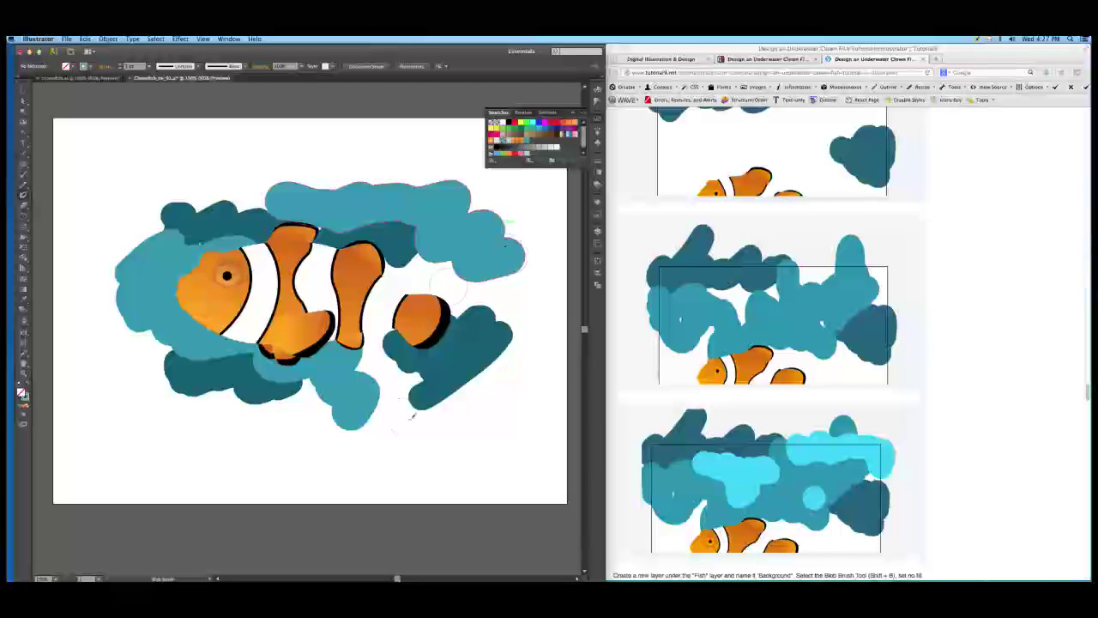
mouse_move(520, 324)
left_mouse_down()
mouse_move(484, 369)
mouse_move(422, 413)
mouse_move(496, 386)
mouse_move(442, 439)
left_mouse_up()
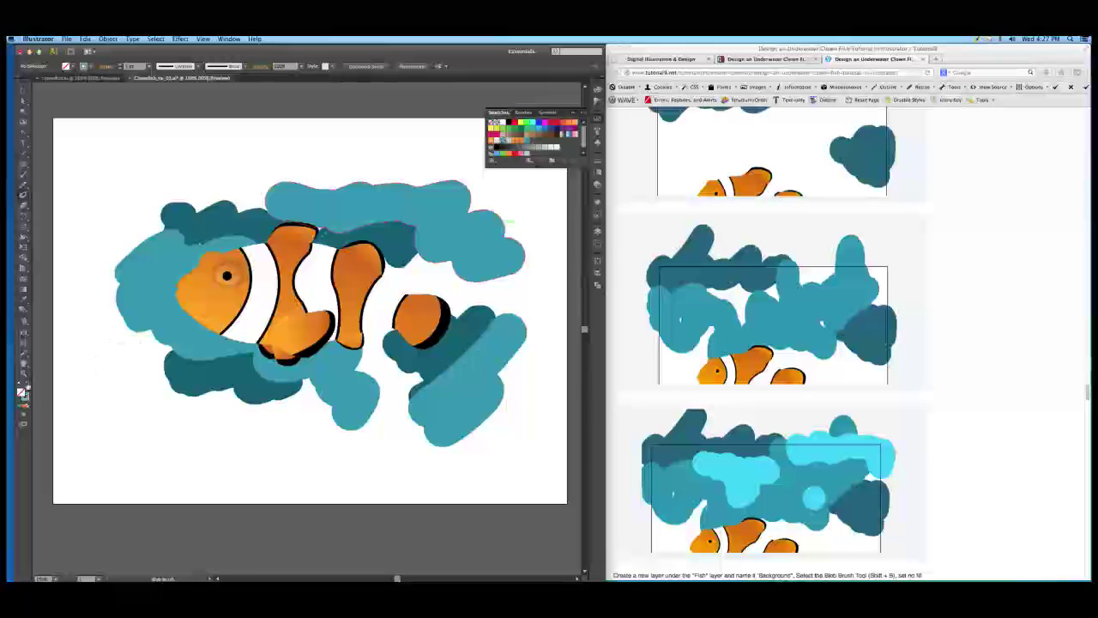
- Make the medium teal the fill color and save it as a new swatch named water_Mid
key("shift+x")
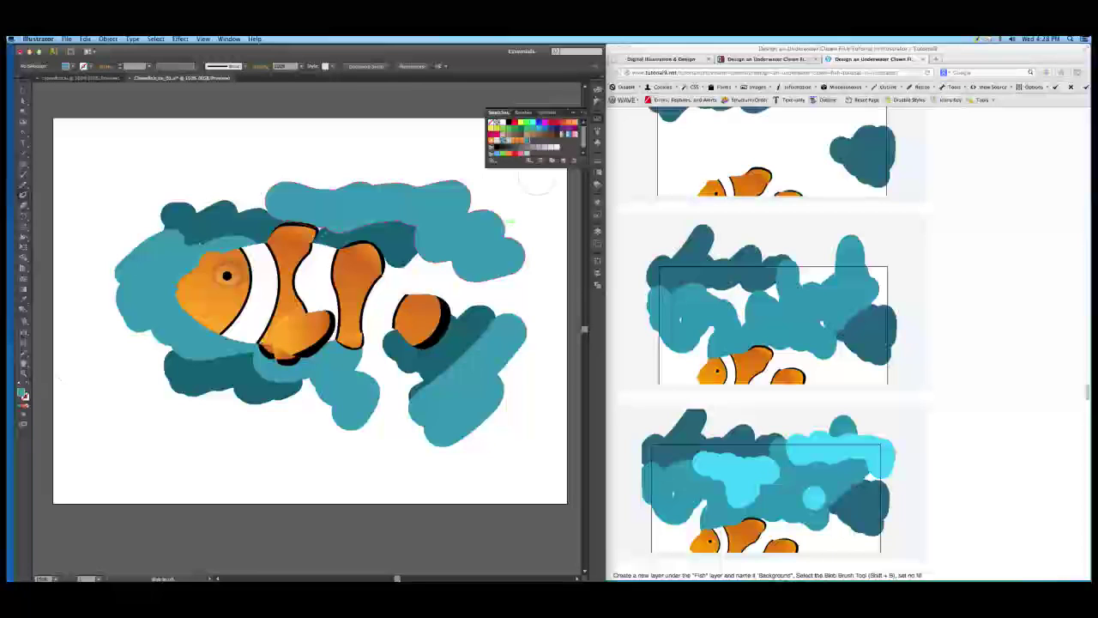
left_click(584, 115)
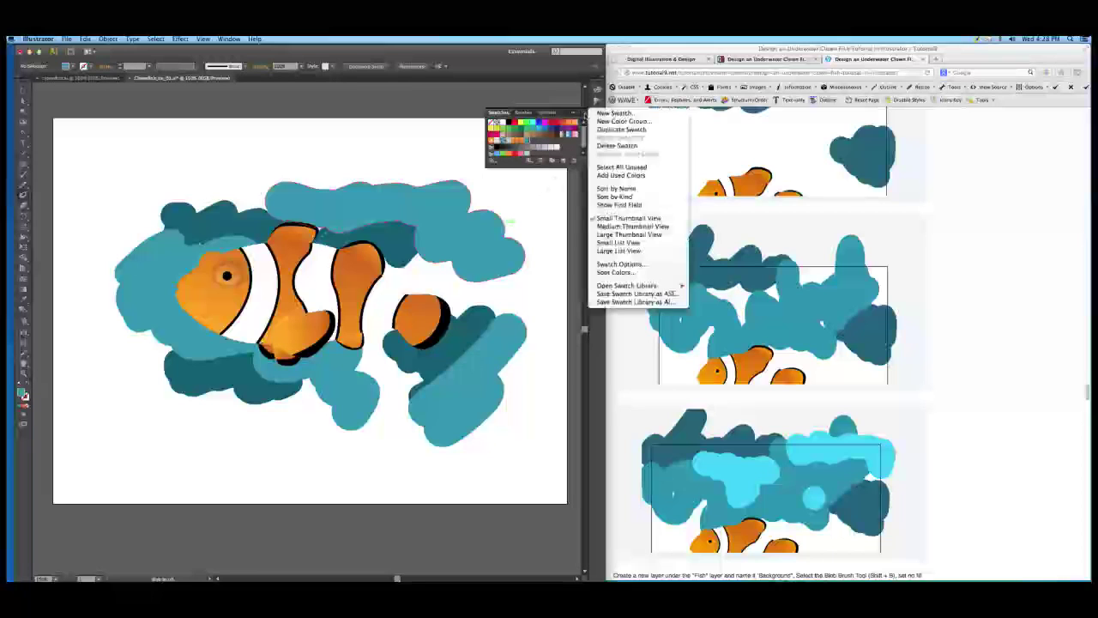
left_click(609, 113)
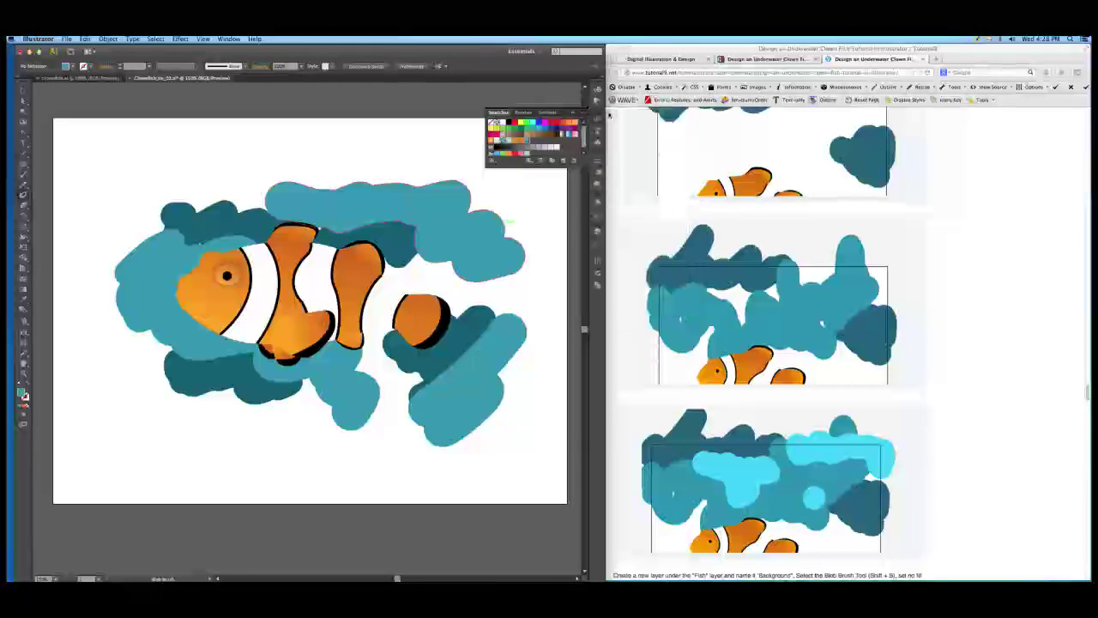
type("water_md")
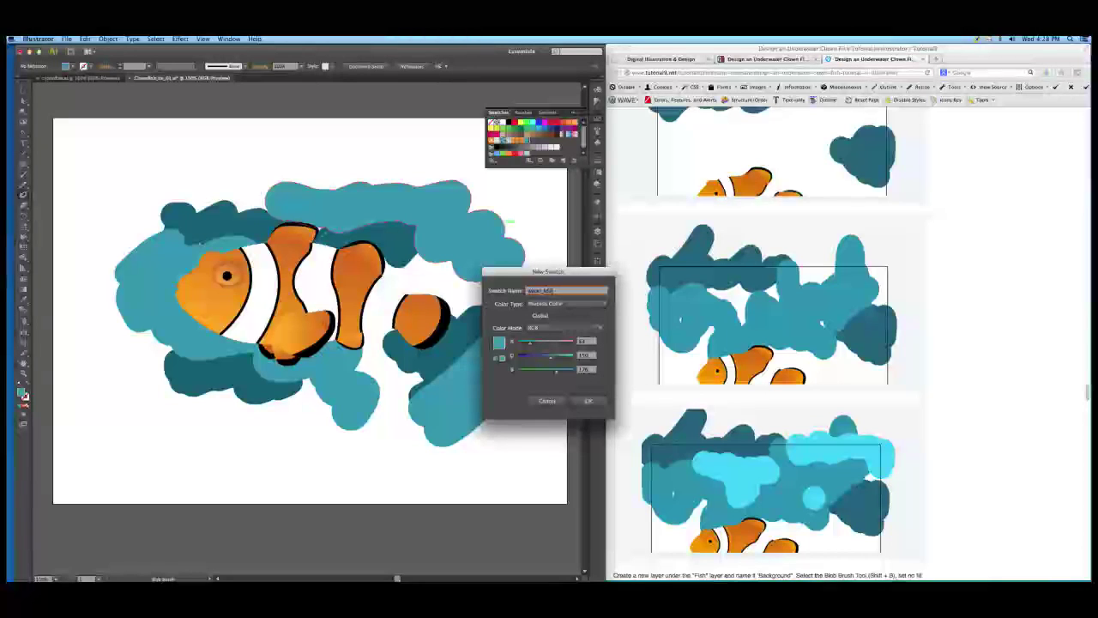
left_click(588, 400)
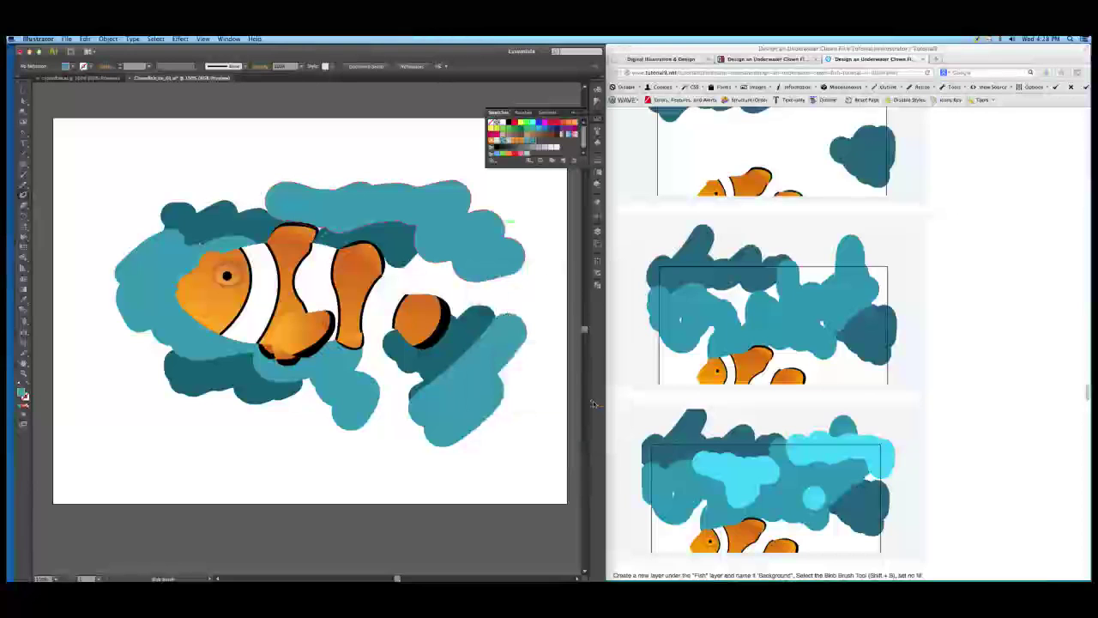
- Try to turn the water_Mid swatch into a renamed light cyan by raising its brightness and slightly lowering its saturation
double_click(537, 144)
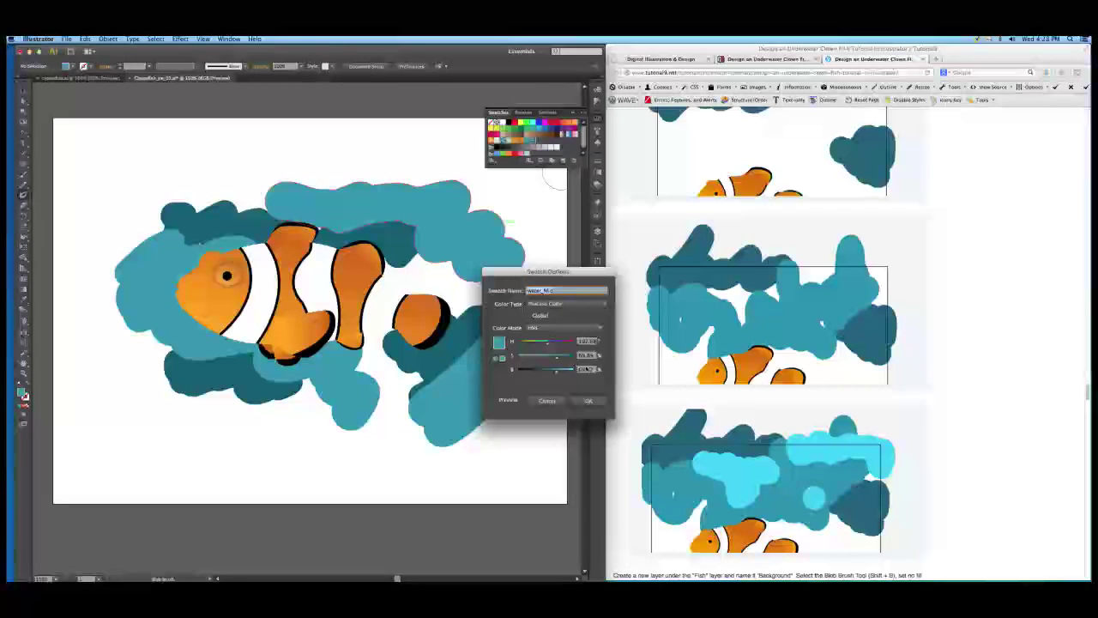
left_click_drag(557, 374, 569, 373)
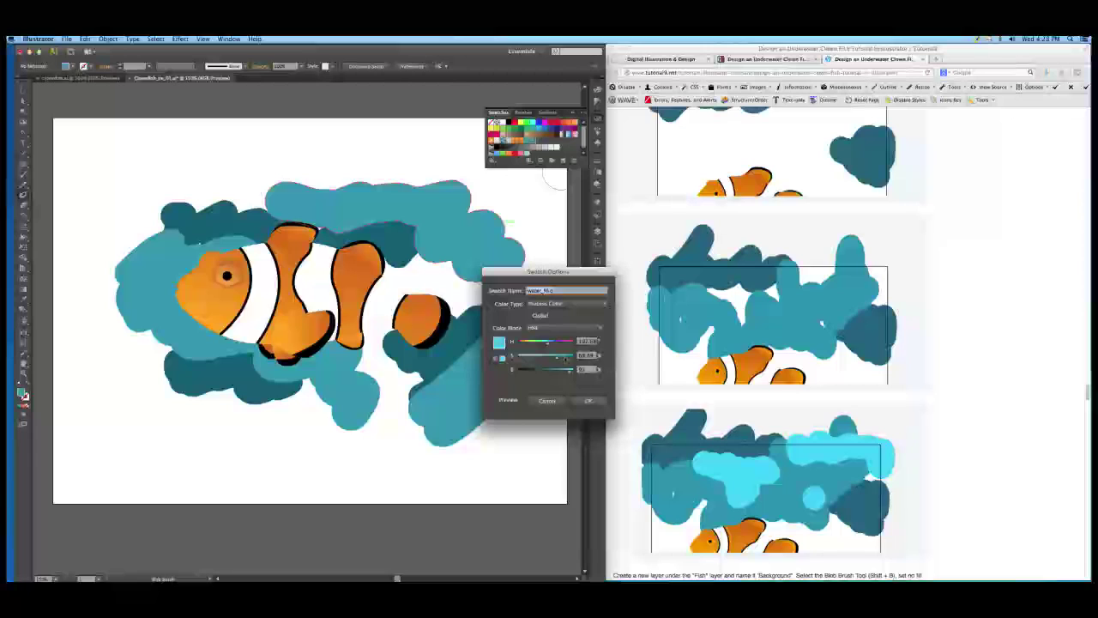
left_click_drag(557, 360, 553, 360)
left_click_drag(569, 373, 572, 373)
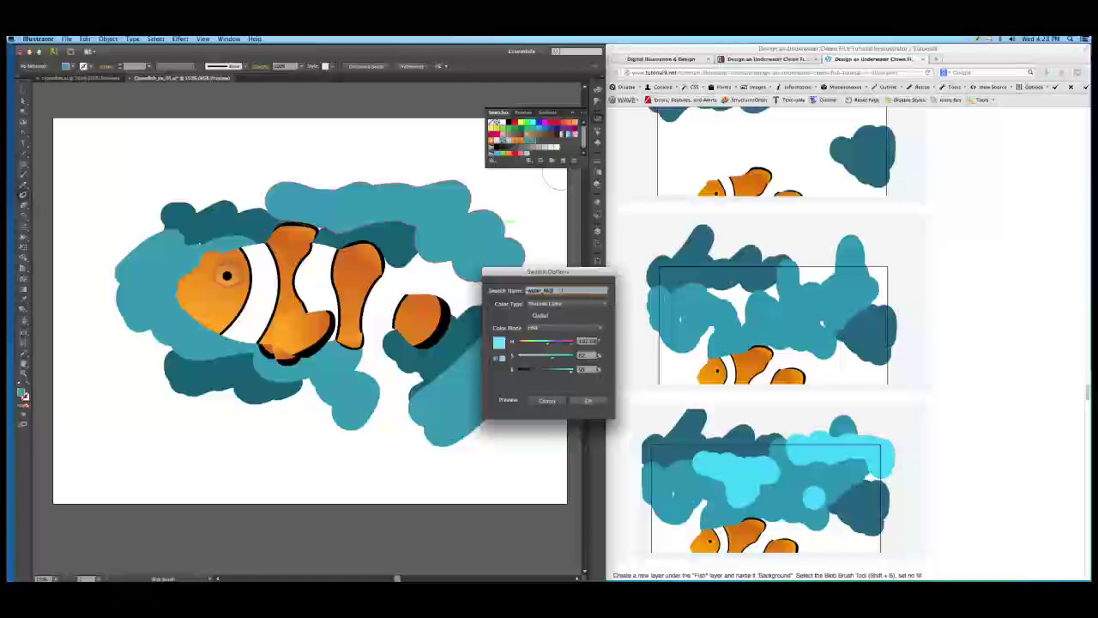
type("1")
left_click(589, 401)
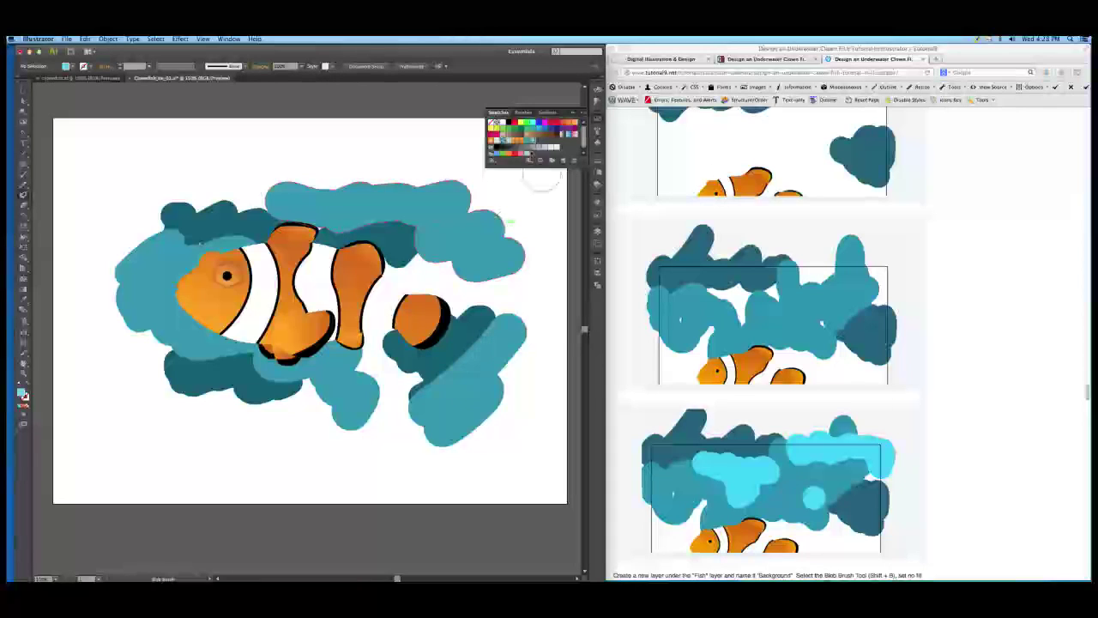
- Edit the water_Mid swatch to a bright light cyan by raising its brightness and slightly lowering its saturation
left_click(533, 144)
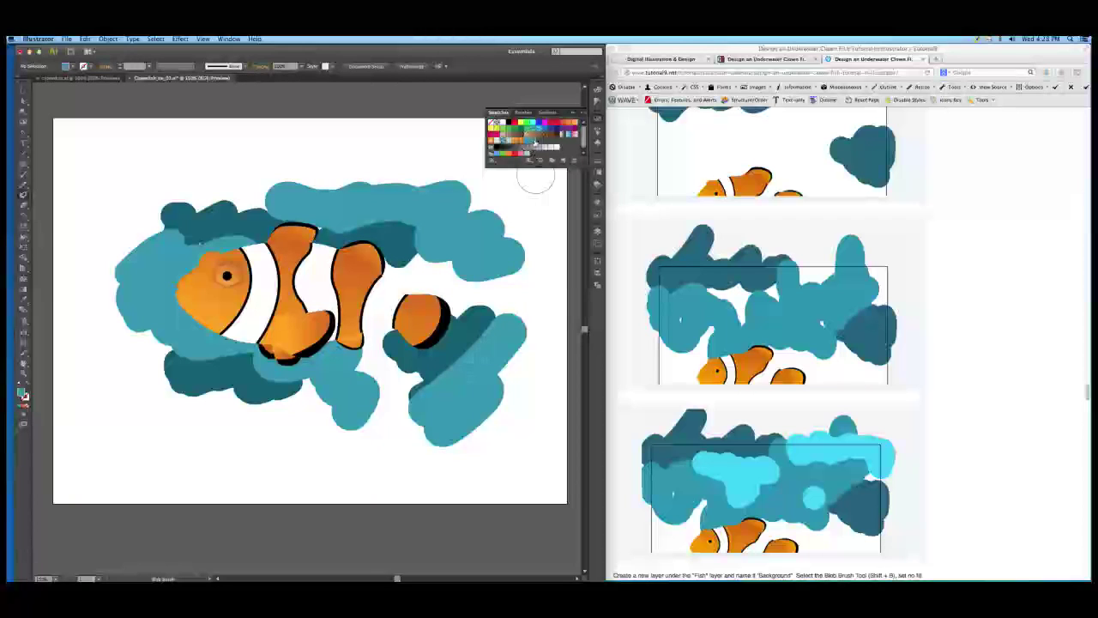
double_click(534, 144)
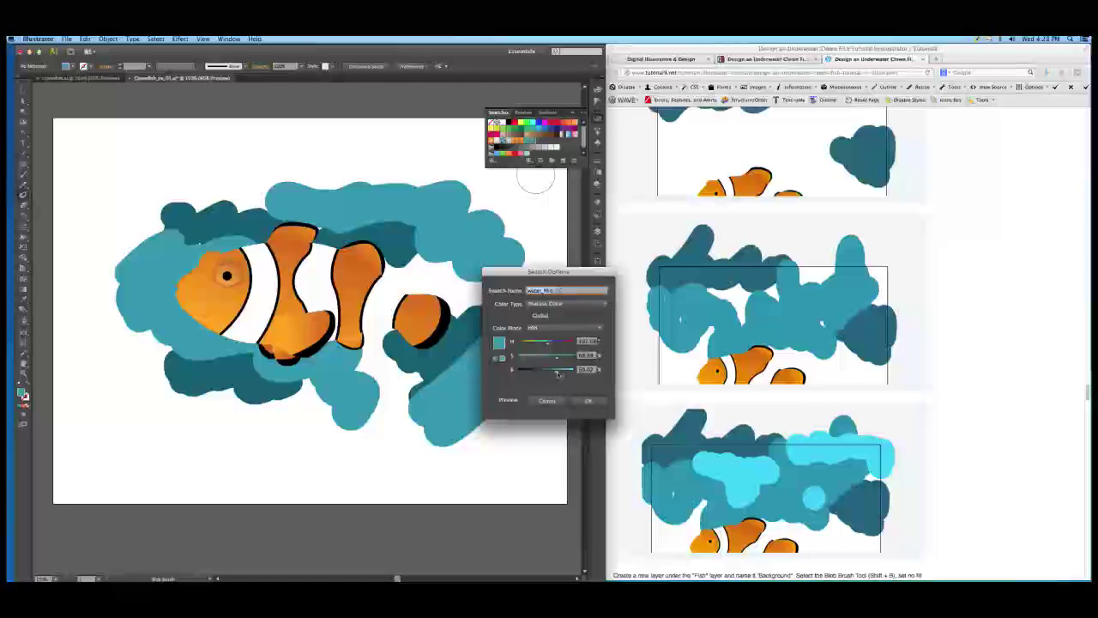
left_click_drag(557, 372, 553, 361)
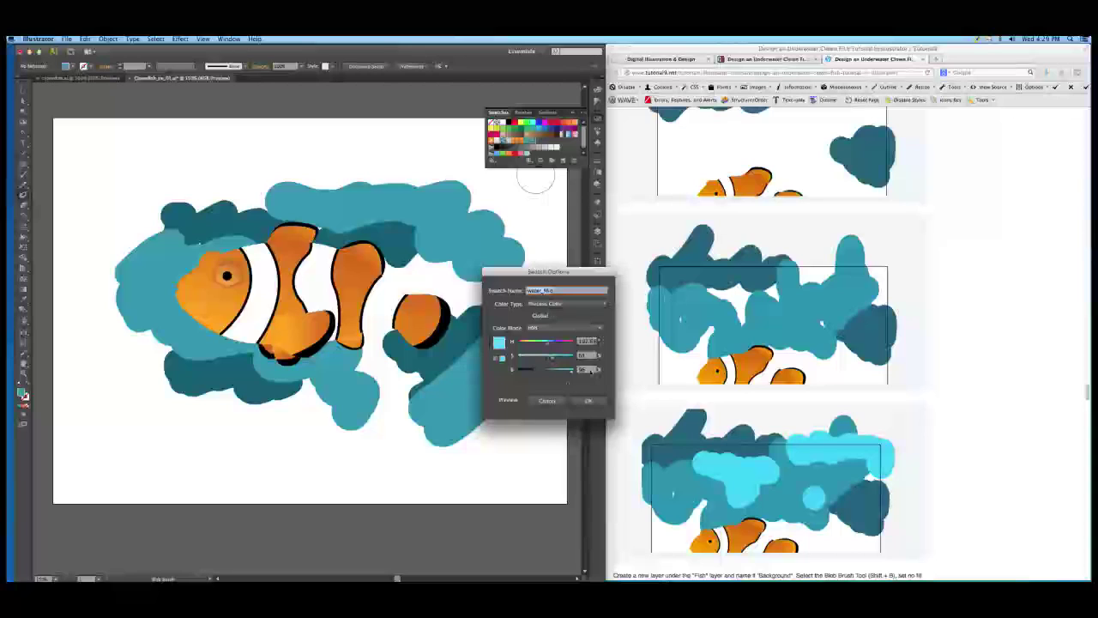
left_click(592, 402)
left_click(590, 400)
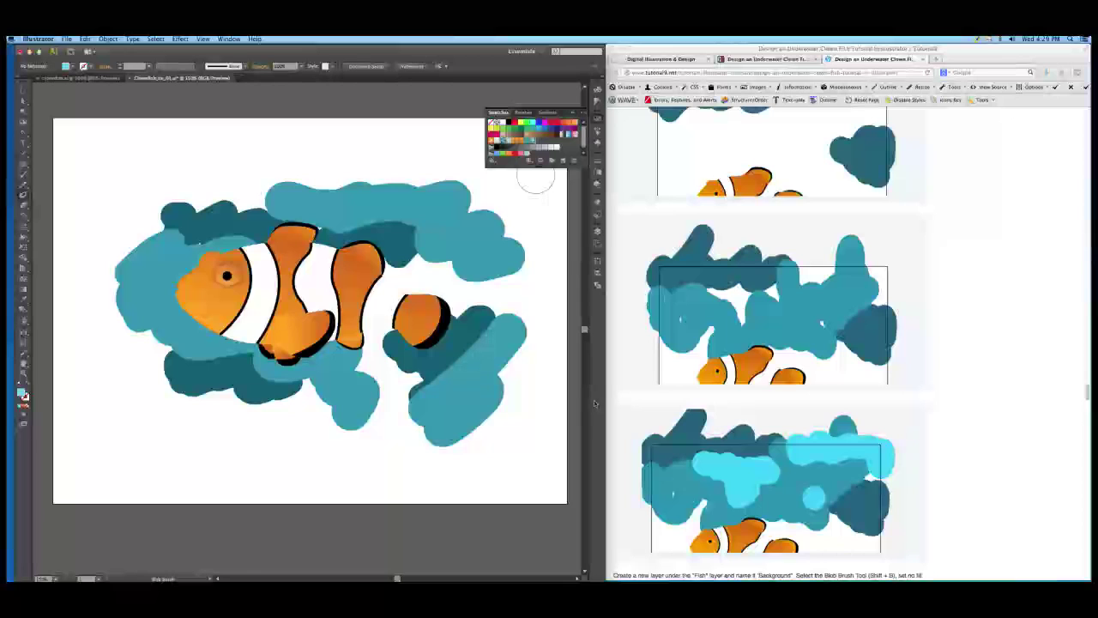
- Paint light cyan strokes behind the tail, between the back fins, above the head and along the lower background, filling white gaps
mouse_move(375, 273)
left_mouse_down()
mouse_move(406, 283)
mouse_move(435, 260)
mouse_move(425, 280)
mouse_move(448, 275)
mouse_move(437, 293)
mouse_move(458, 280)
mouse_move(460, 305)
mouse_move(485, 287)
mouse_move(457, 316)
mouse_move(522, 304)
left_mouse_up()
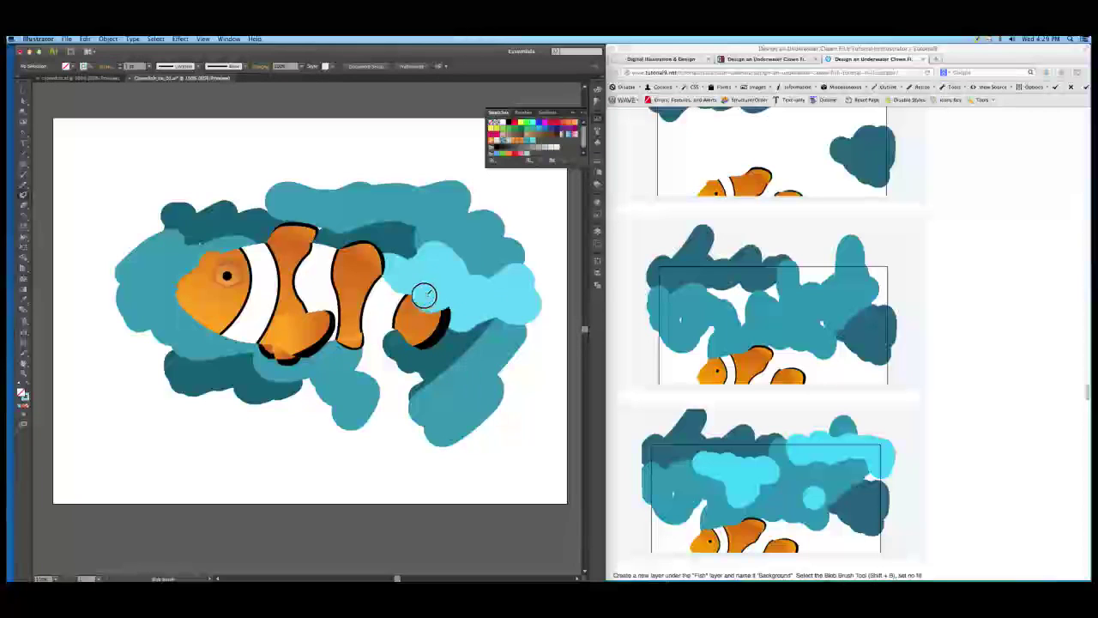
left_click_drag(306, 225, 347, 226)
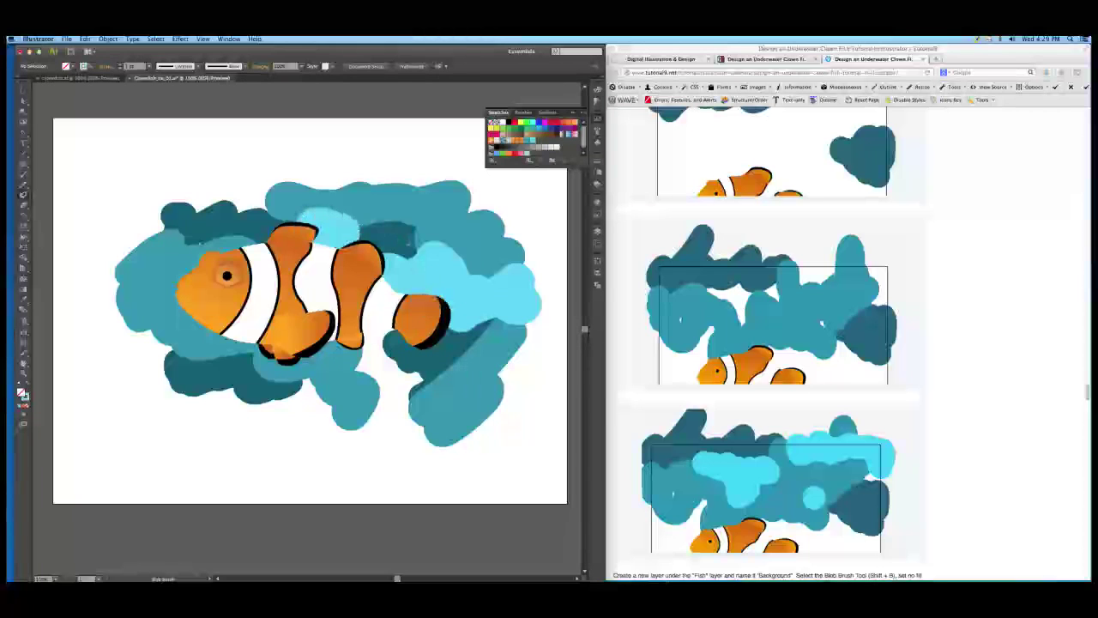
left_click_drag(193, 244, 206, 239)
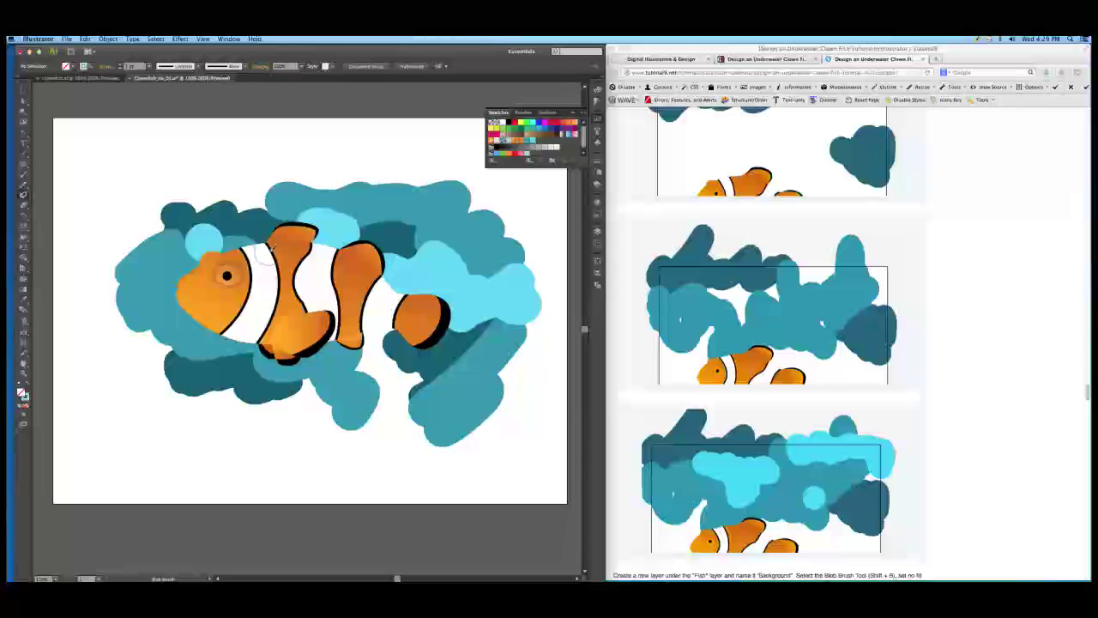
mouse_move(369, 336)
left_mouse_down()
mouse_move(365, 365)
mouse_move(390, 335)
mouse_move(354, 359)
mouse_move(370, 338)
mouse_move(400, 334)
mouse_move(360, 371)
mouse_move(376, 380)
mouse_move(428, 369)
mouse_move(396, 395)
mouse_move(384, 390)
mouse_move(411, 406)
left_mouse_up()
mouse_move(322, 388)
left_mouse_down()
mouse_move(291, 409)
mouse_move(179, 392)
mouse_move(163, 336)
mouse_move(139, 340)
mouse_move(145, 321)
mouse_move(147, 357)
mouse_move(166, 368)
mouse_move(177, 395)
left_mouse_up()
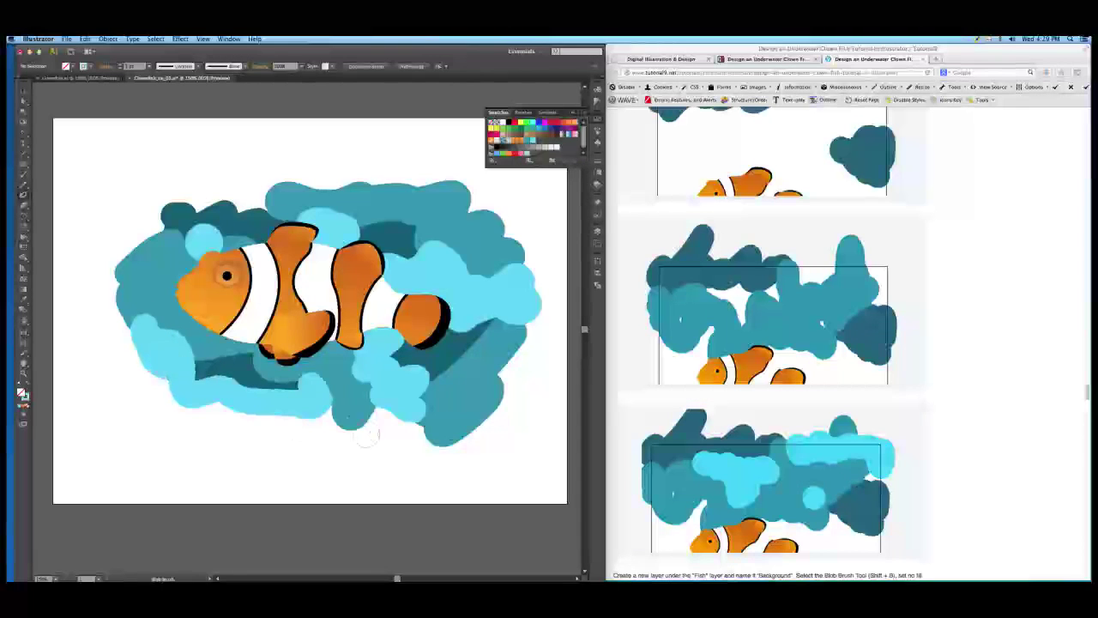
mouse_move(351, 429)
left_mouse_down()
mouse_move(395, 407)
mouse_move(422, 421)
left_mouse_up()
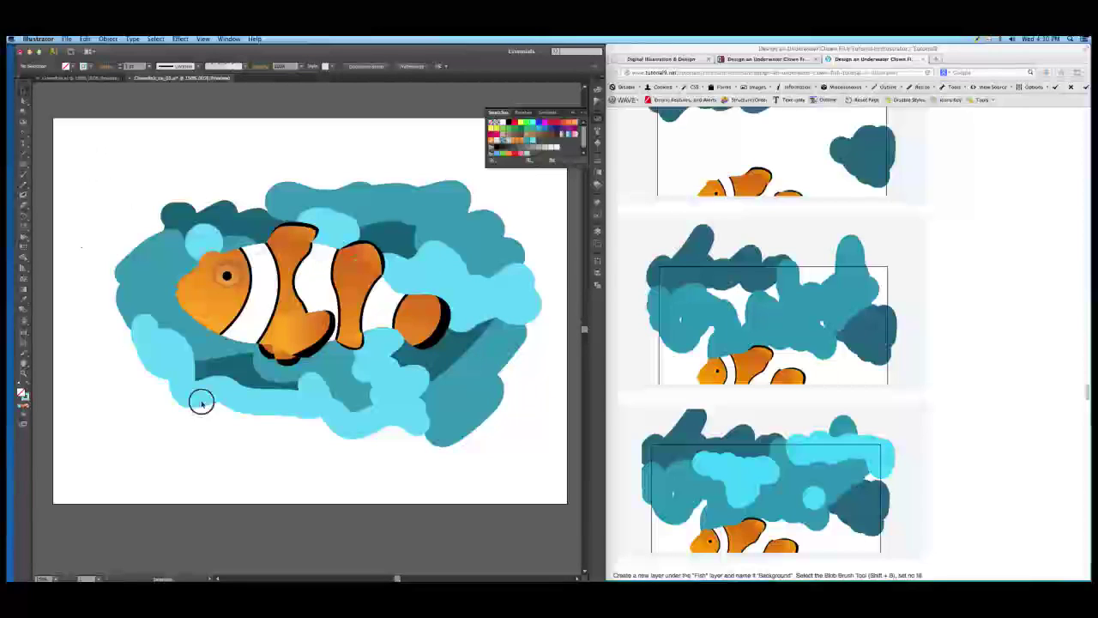
key("v")
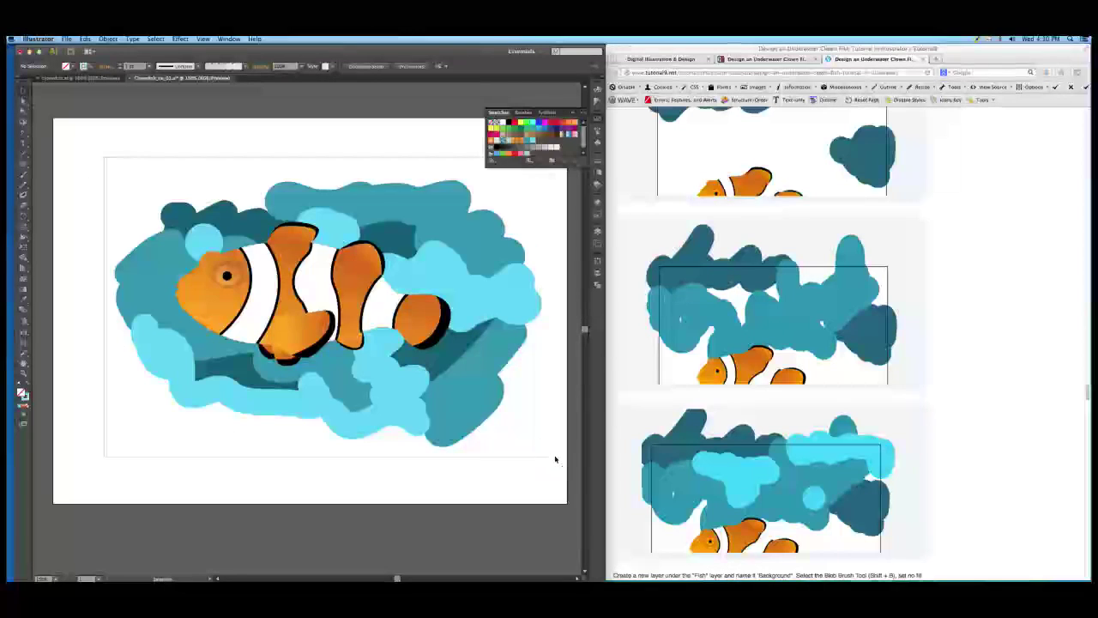
left_click_drag(555, 459, 550, 457)
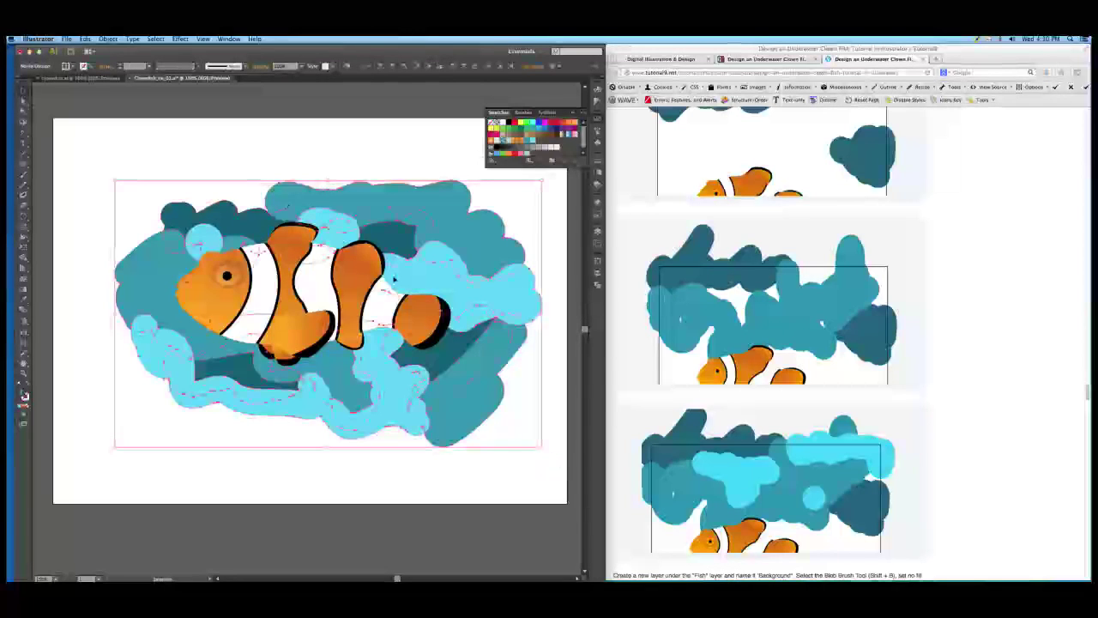
left_click(598, 232)
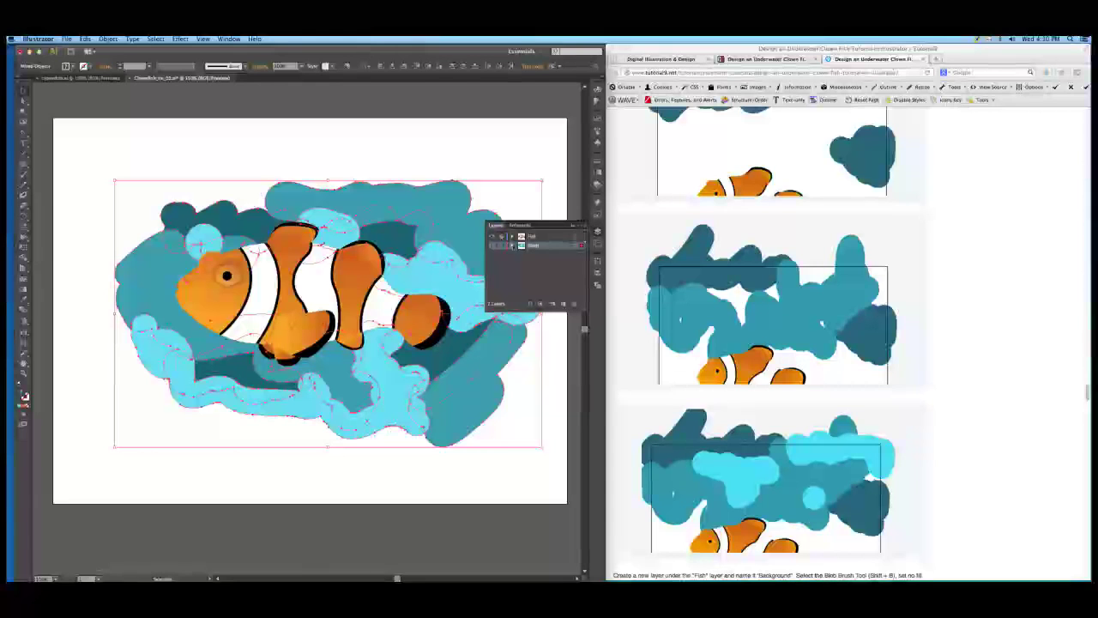
left_click(559, 181)
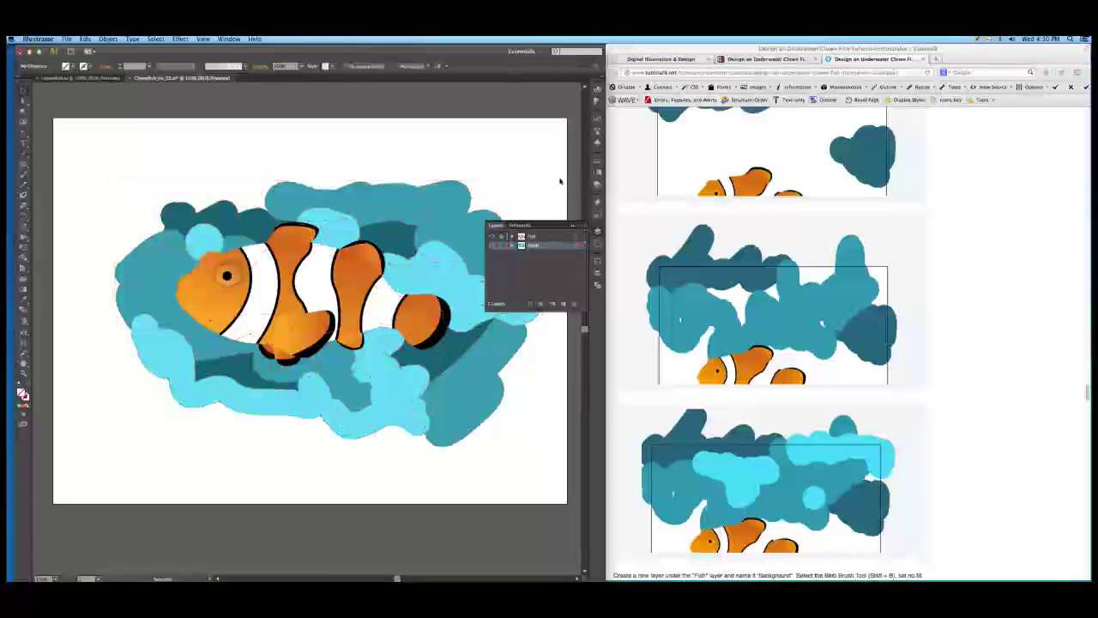
- Read Step 19: Background (b) of the tutorial in Firefox, return to Illustrator and select all the blue background strokes
left_click(743, 256)
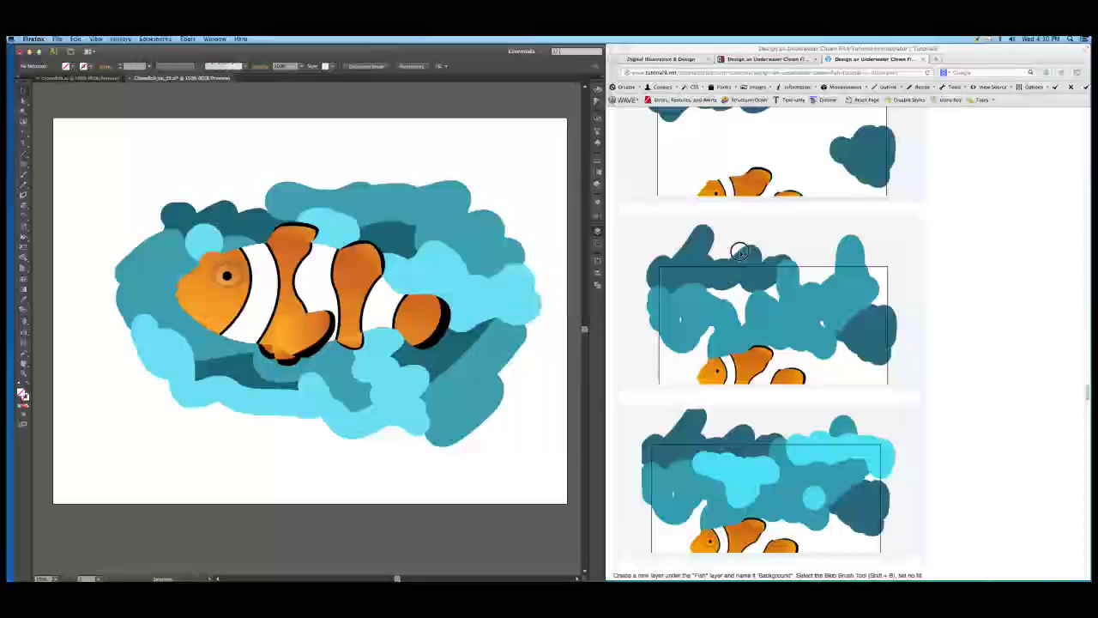
scroll(730, 247, "down", 5)
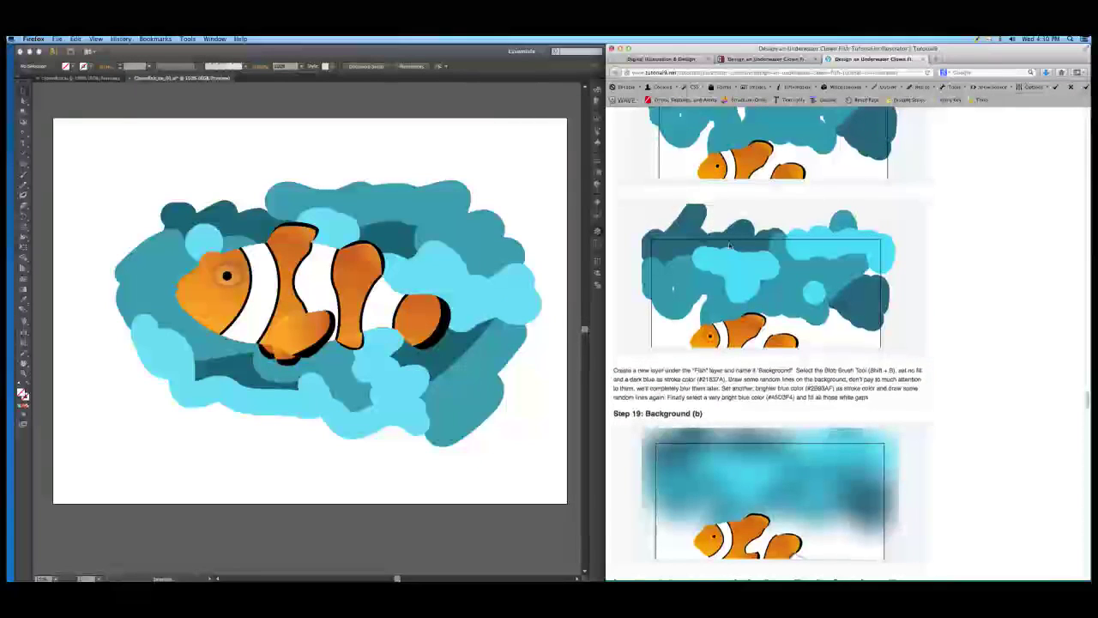
scroll(729, 246, "down", 2)
scroll(729, 247, "down", 2)
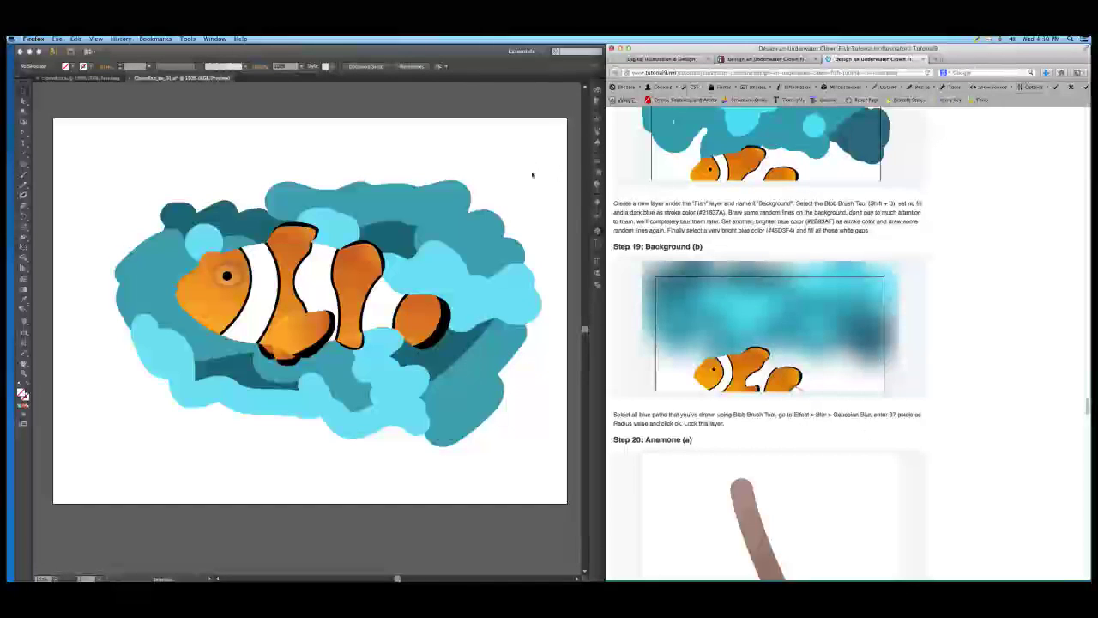
left_click(535, 182)
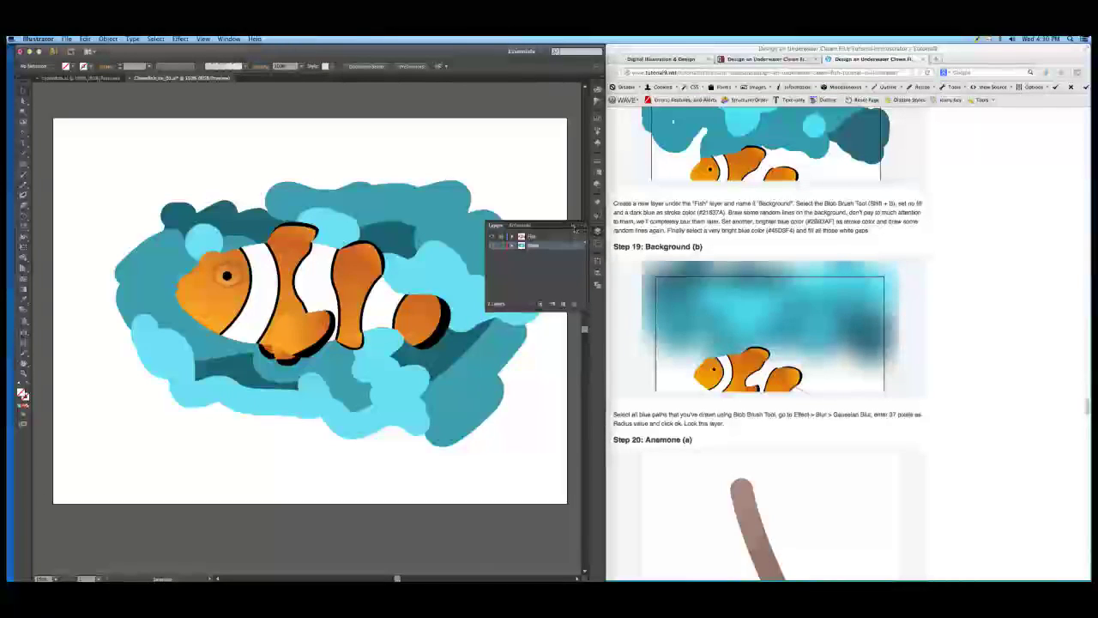
left_click(575, 227)
key("shift+b")
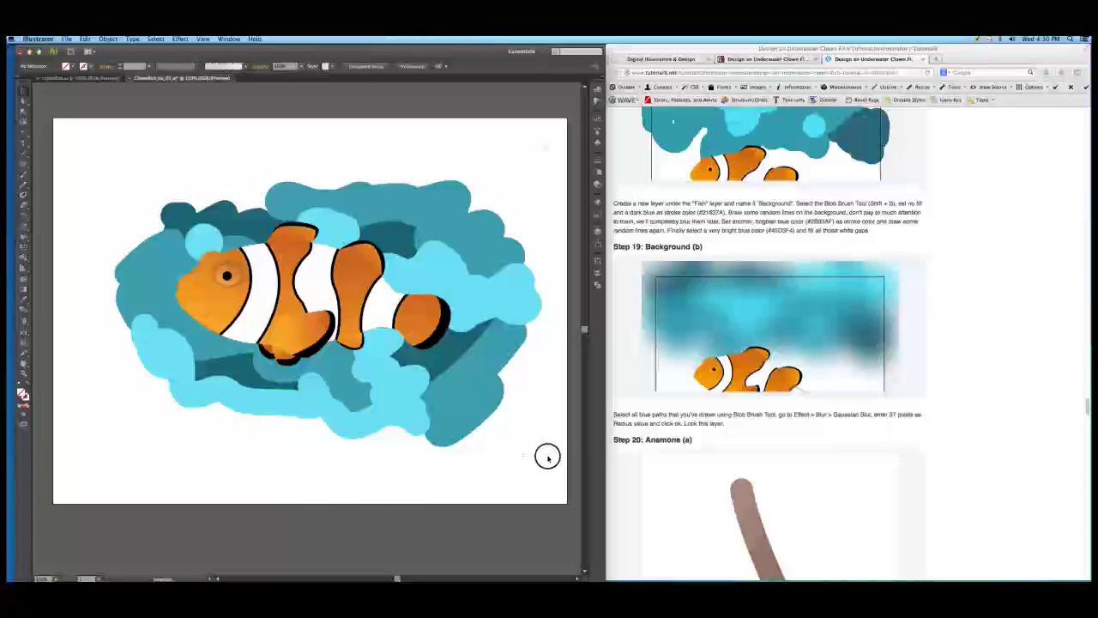
key("super+a")
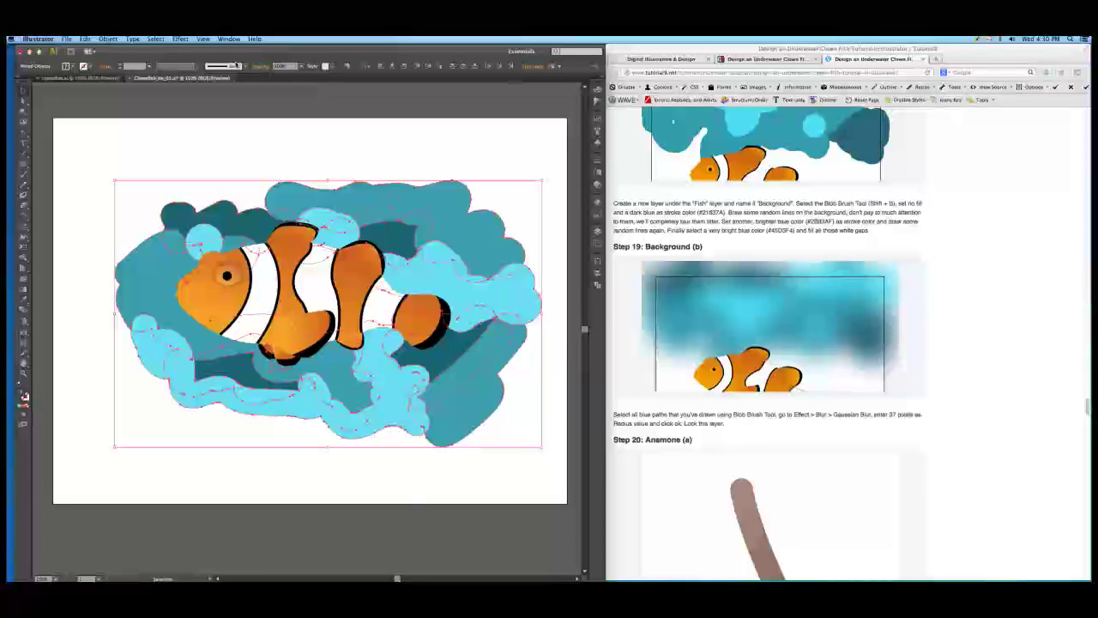
- Apply a previewed Gaussian Blur to the selected strokes with a radius close to the tutorial's 37 pixels, and deselect them
left_click(180, 38)
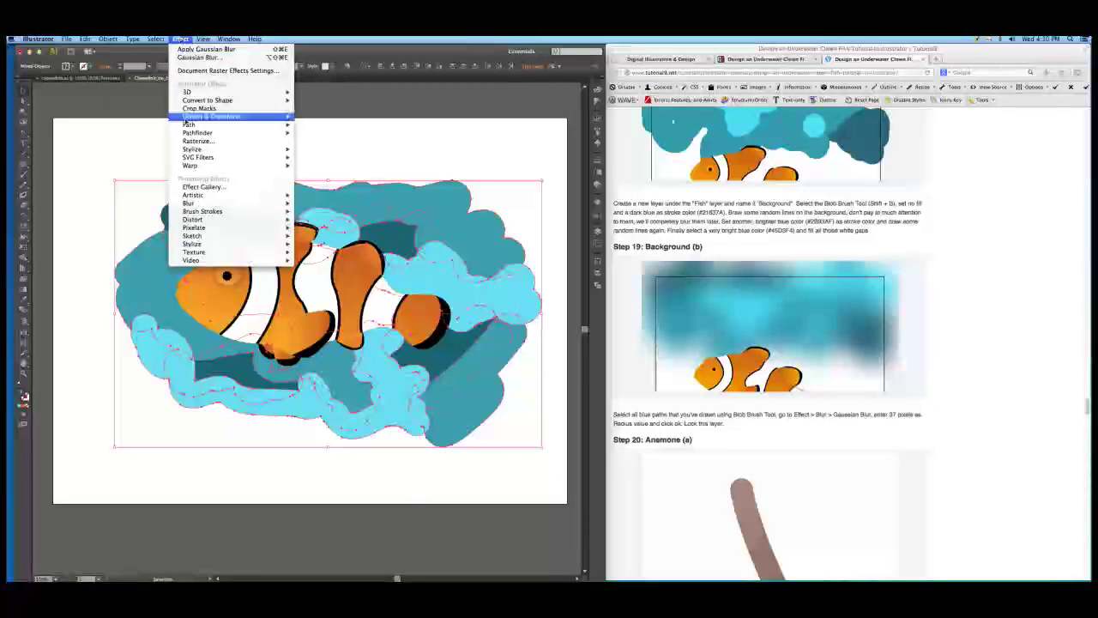
mouse_move(189, 204)
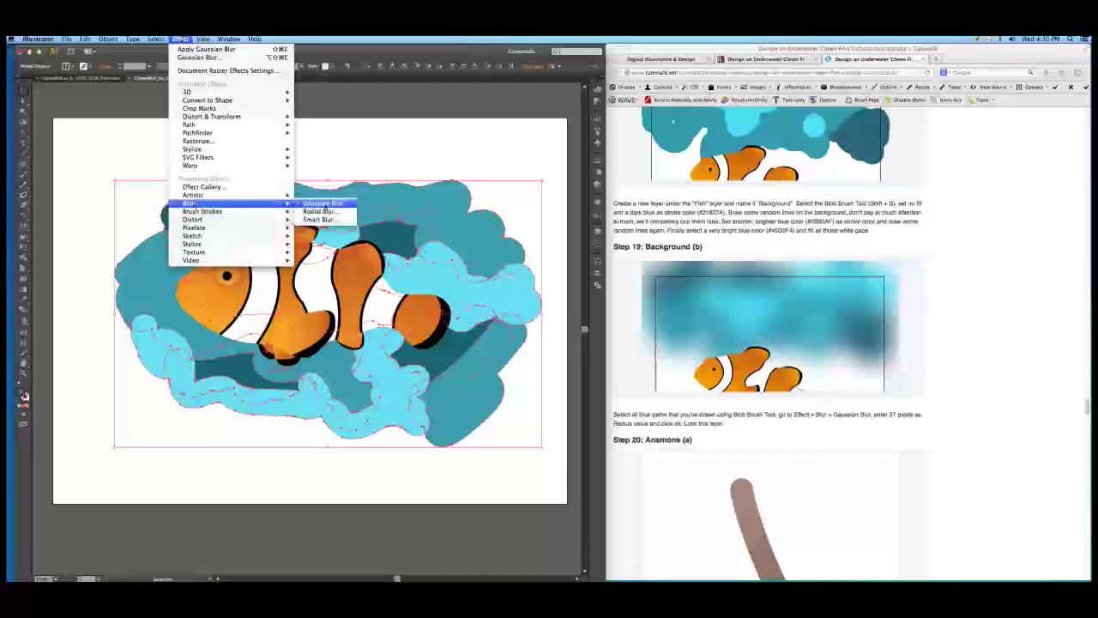
left_click(324, 203)
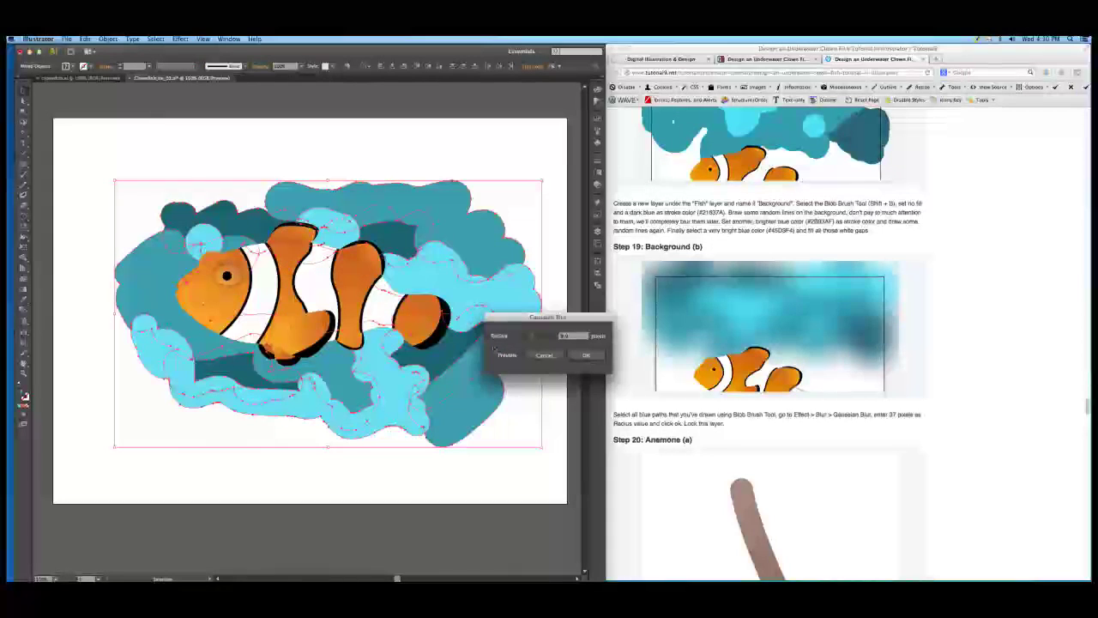
left_click(495, 355)
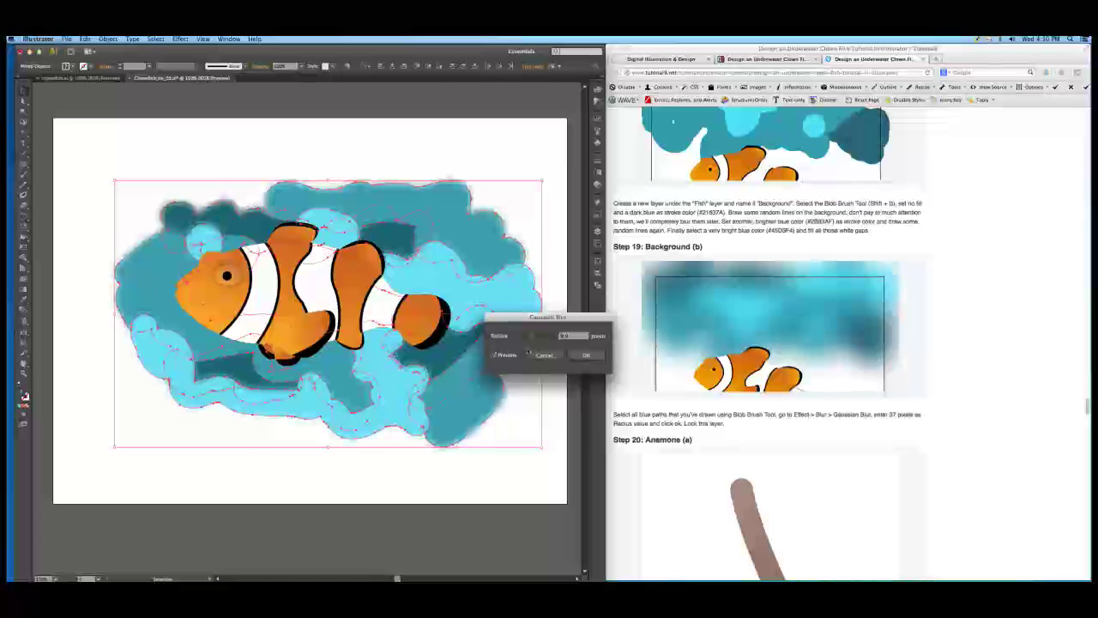
left_click_drag(532, 335, 540, 338)
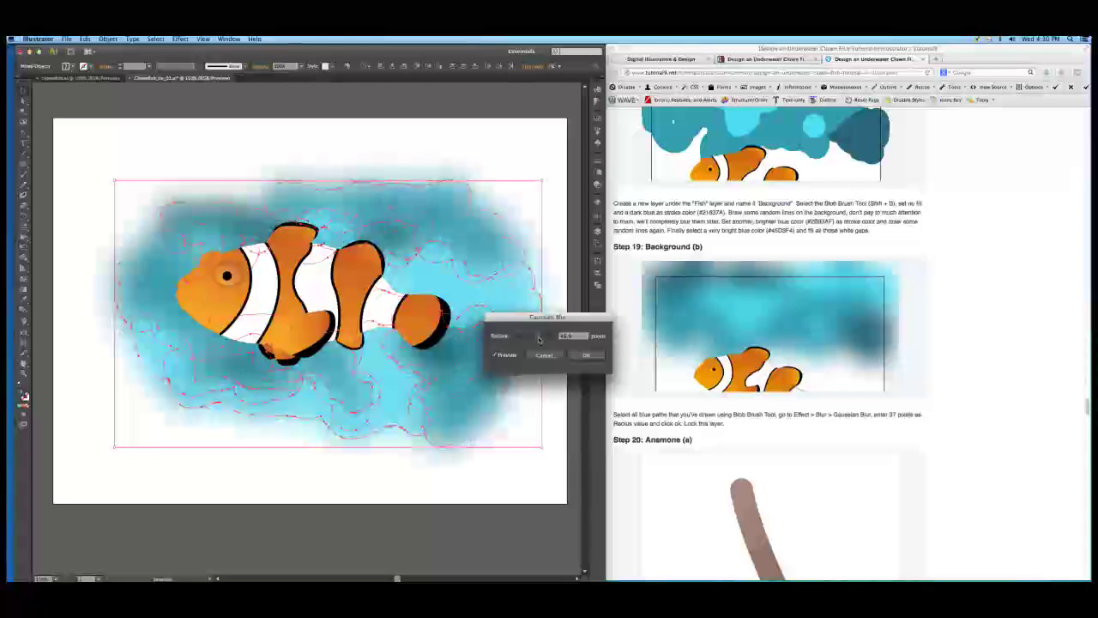
left_click_drag(539, 338, 537, 339)
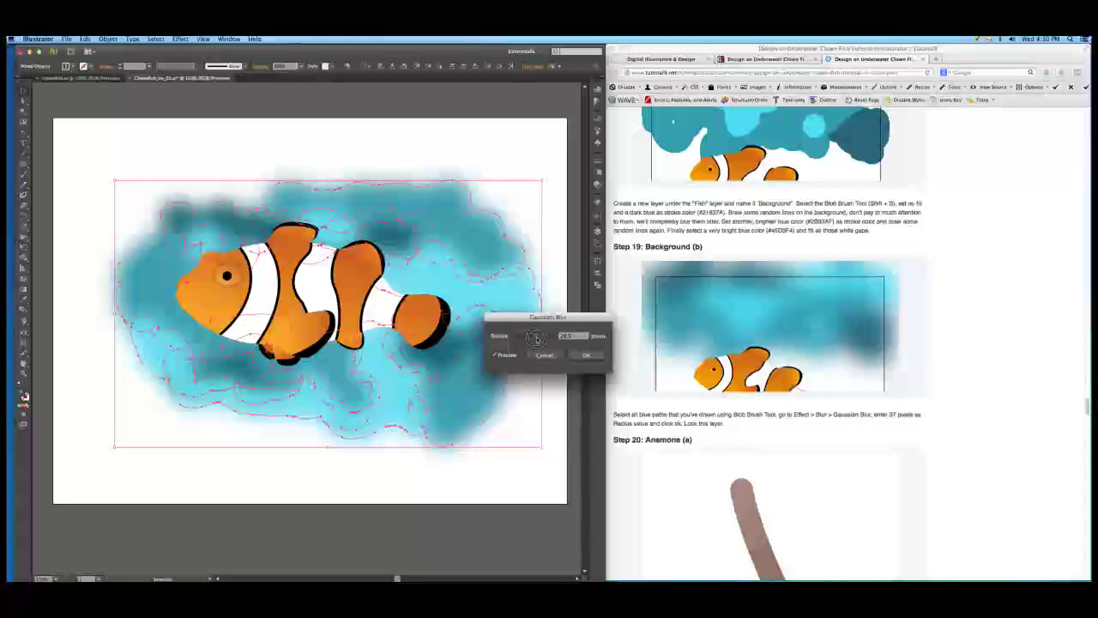
left_click_drag(536, 338, 537, 338)
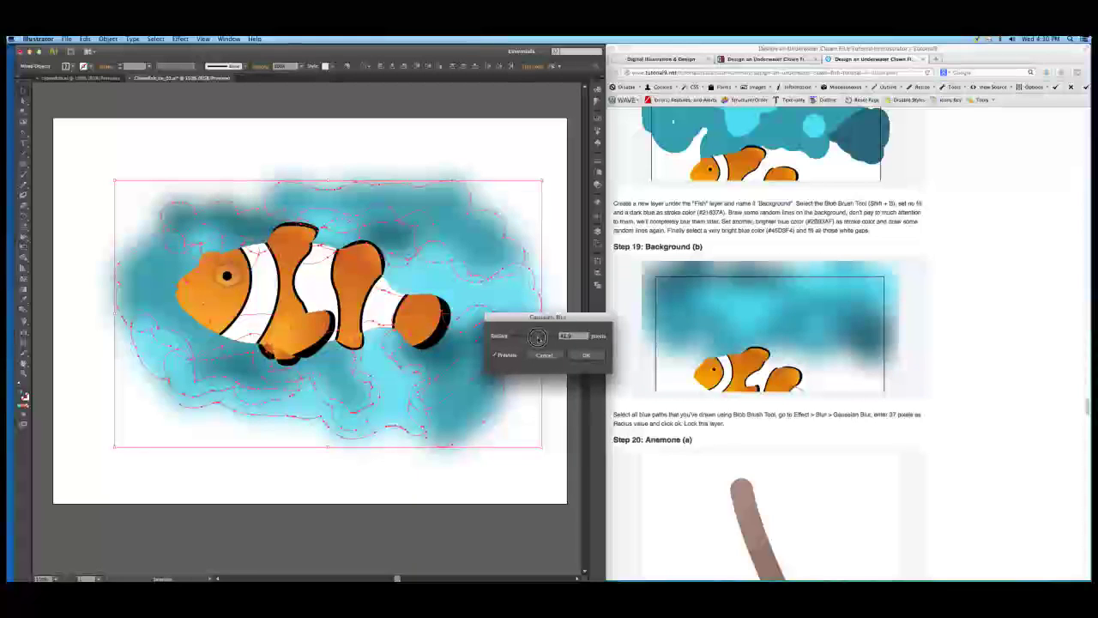
left_click_drag(538, 339, 536, 338)
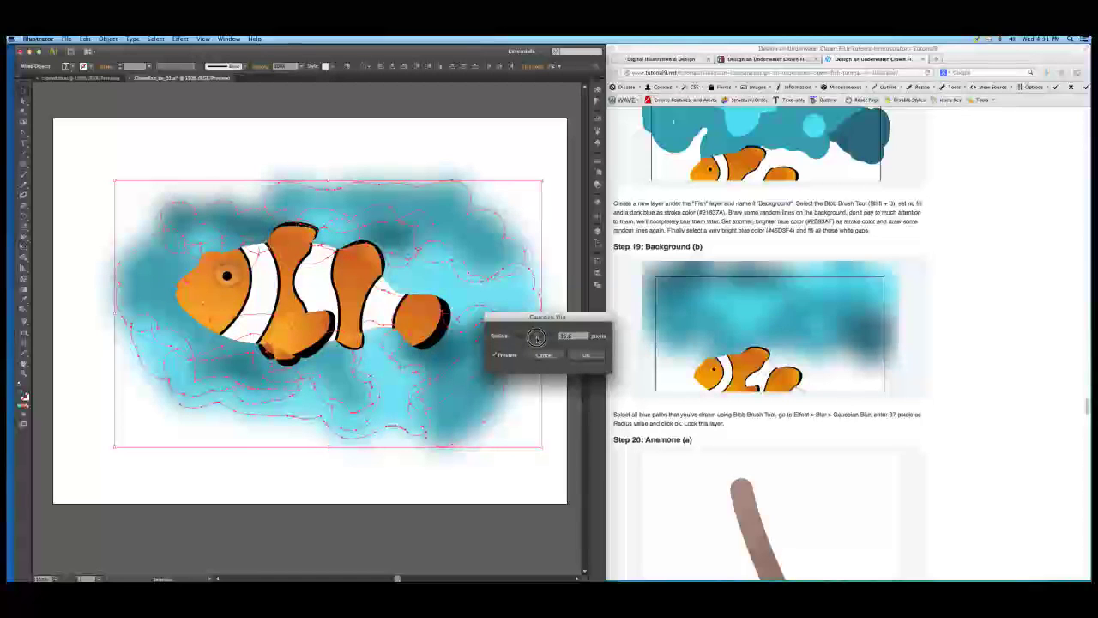
left_click(586, 355)
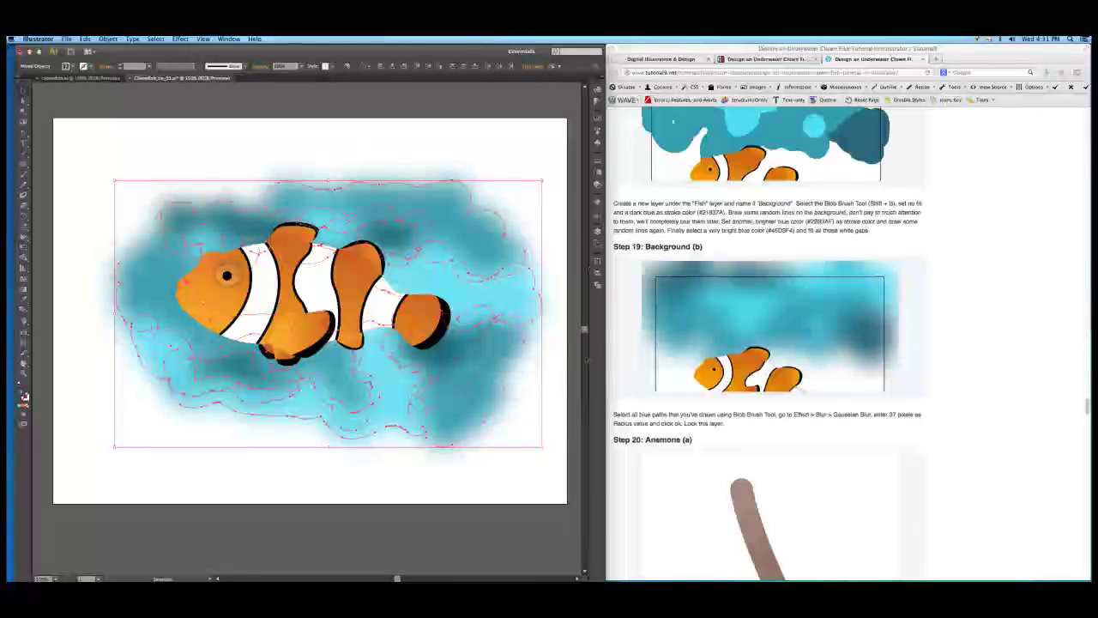
left_click(502, 156)
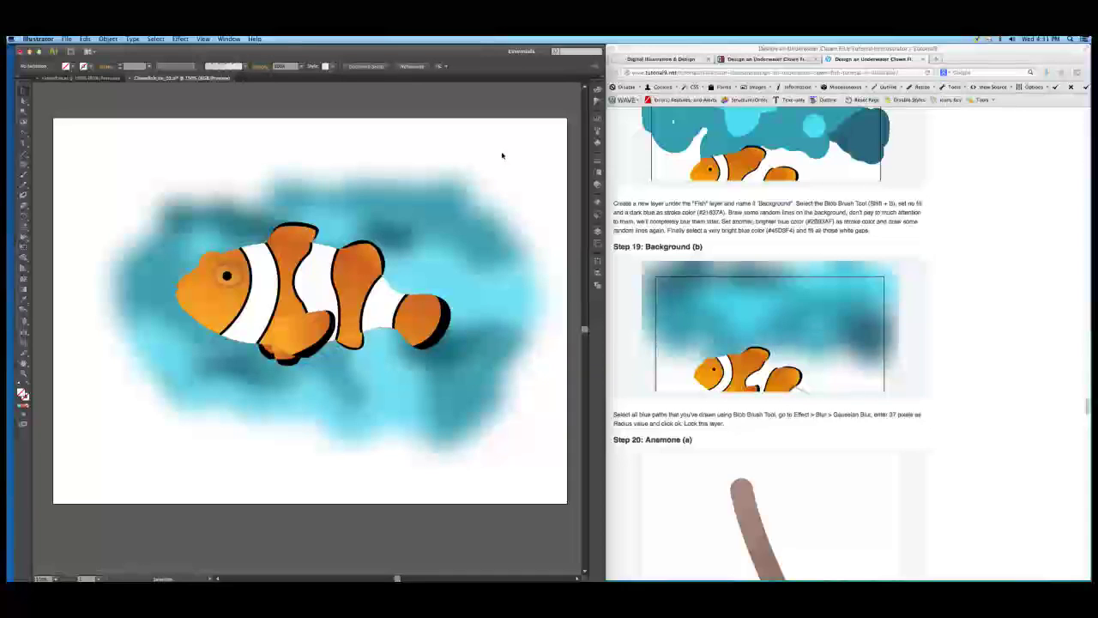
- Look through the tutorial's anemone steps 20 to 23 and switch to the finished clown fish document with the anemone
scroll(712, 419, "down", 5)
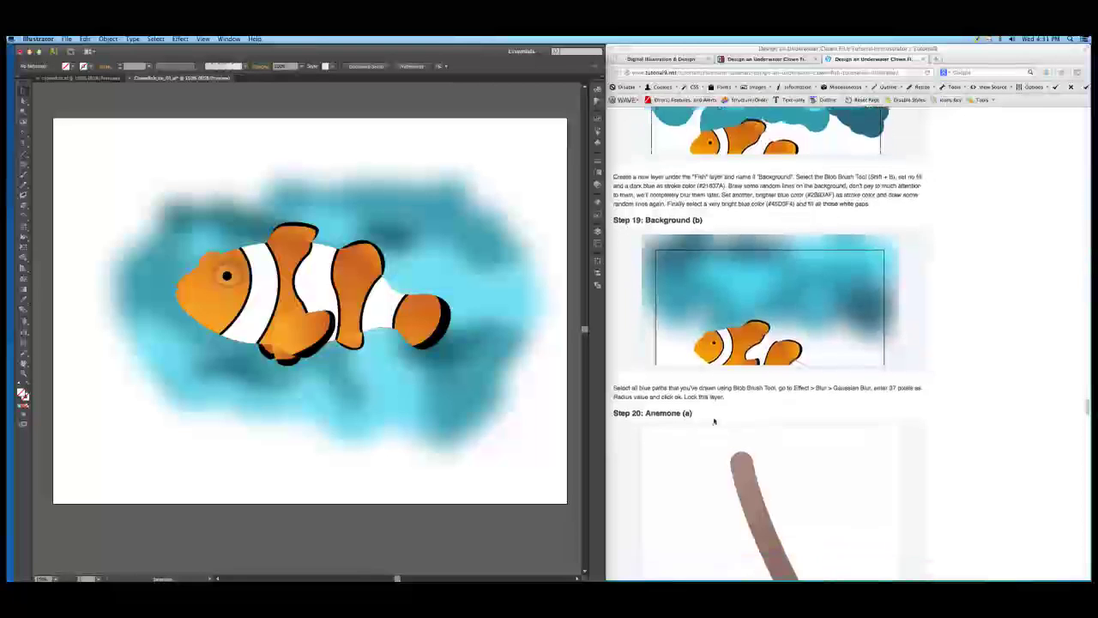
scroll(711, 419, "down", 10)
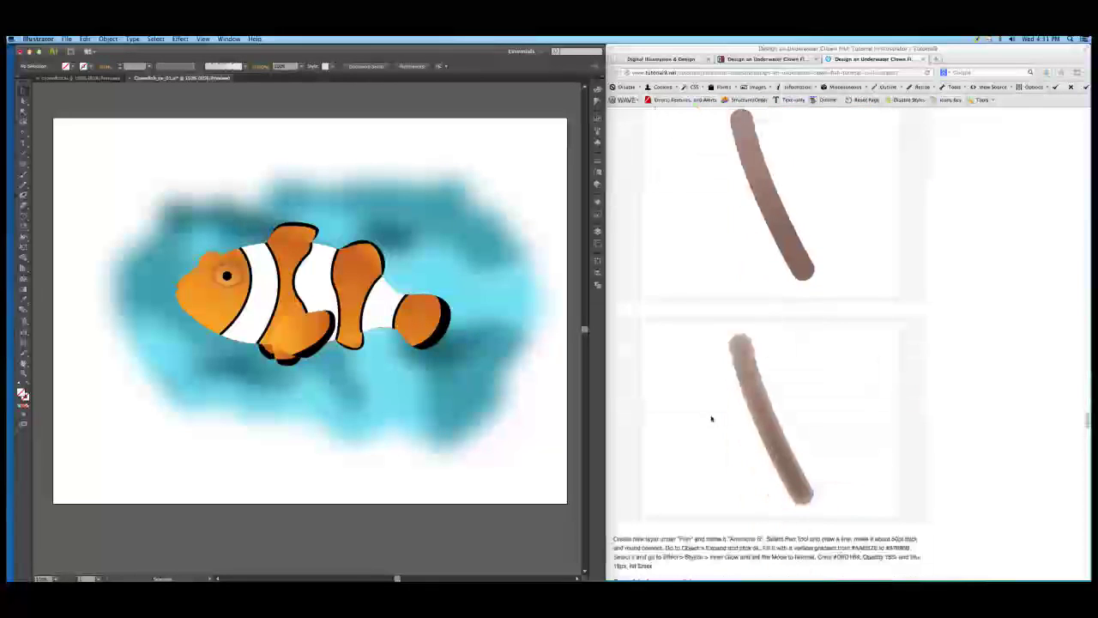
scroll(711, 419, "down", 6)
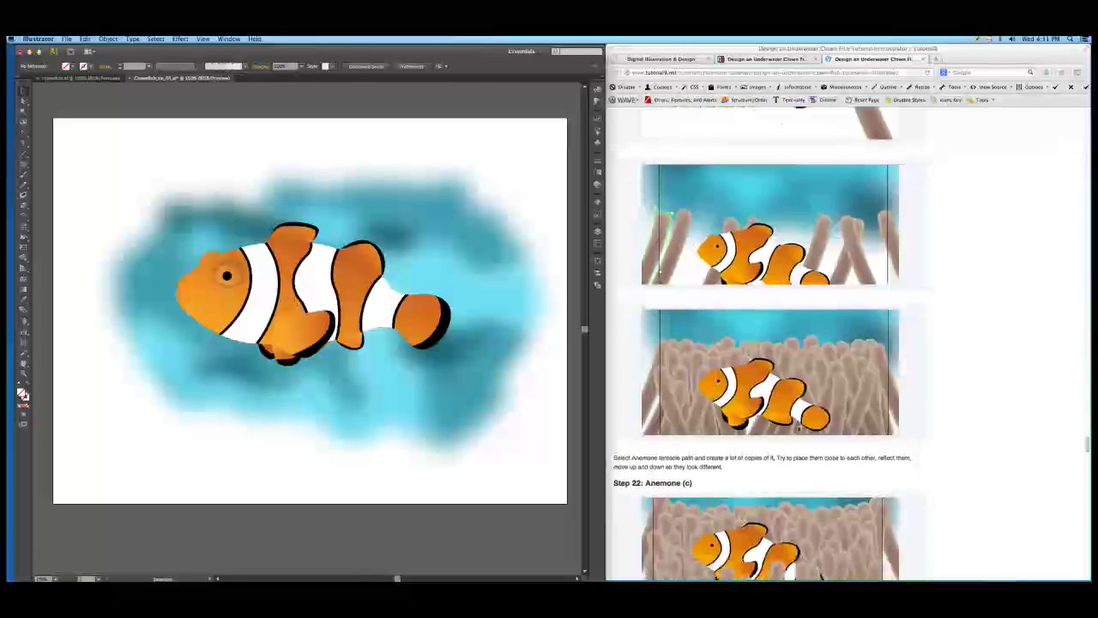
scroll(711, 419, "down", 5)
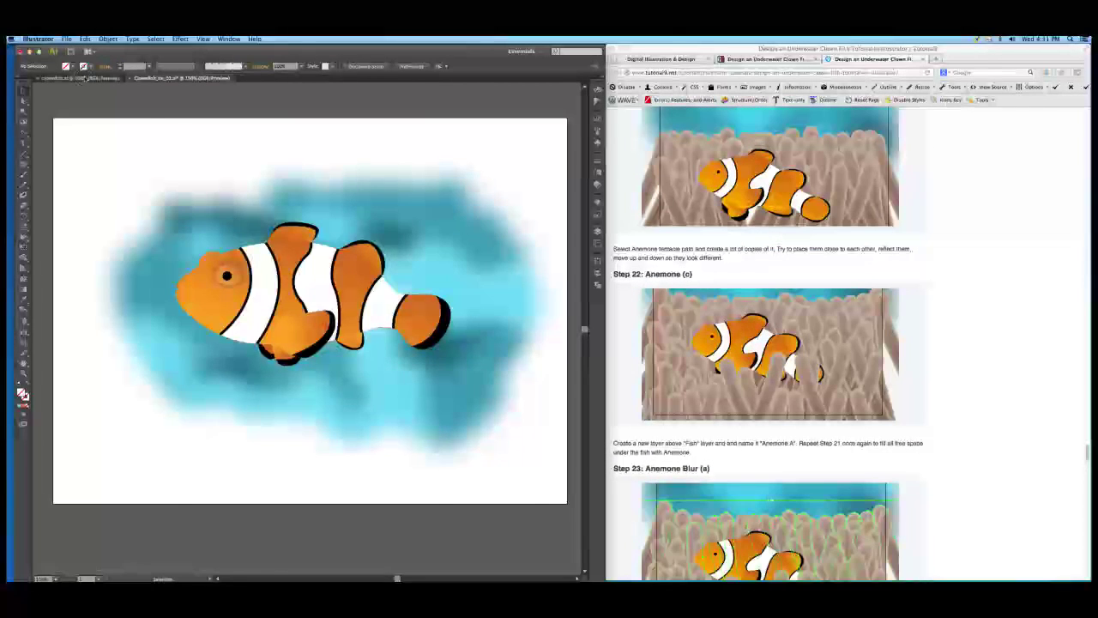
left_click(86, 77)
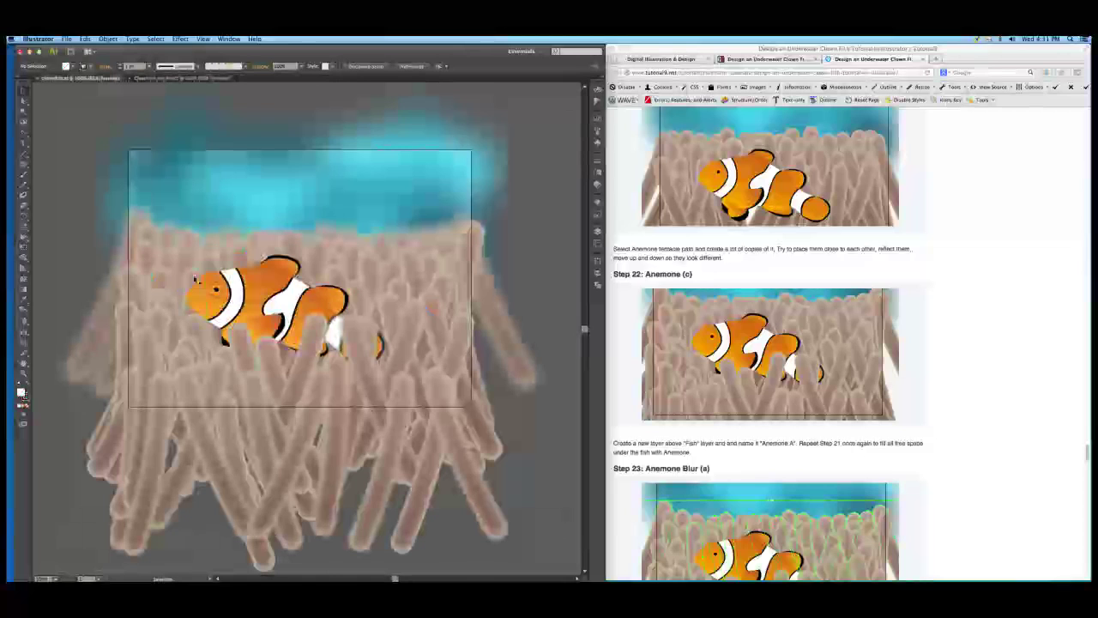
key("ctrl+Tab")
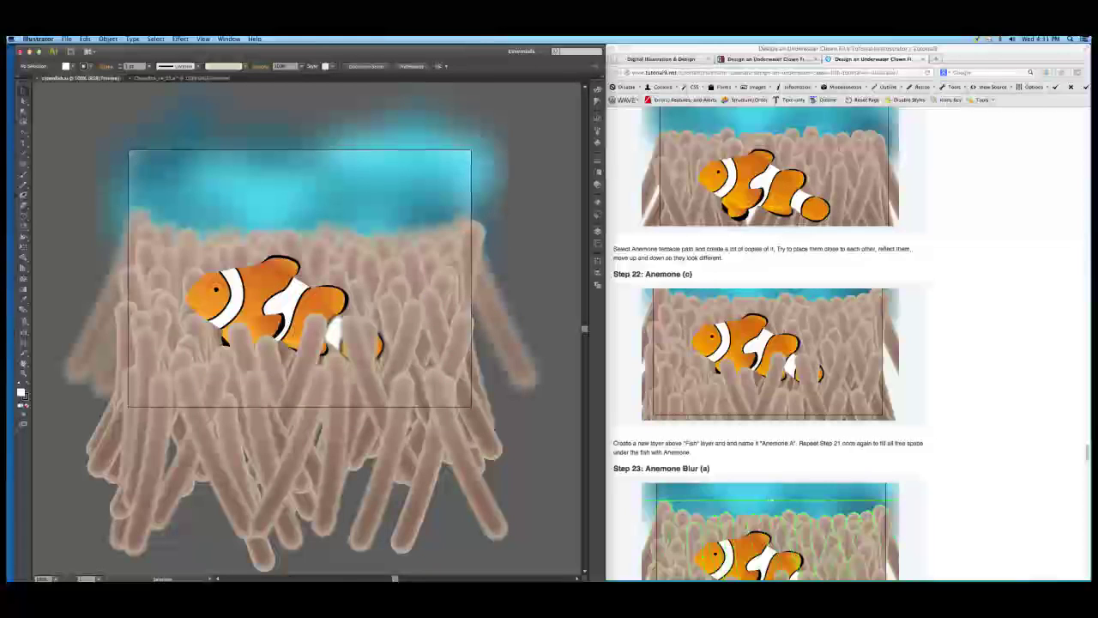
- Draw a rectangle covering the whole artboard over the anemone scene and remove both its fill and its stroke
left_click(28, 167)
left_click(44, 164)
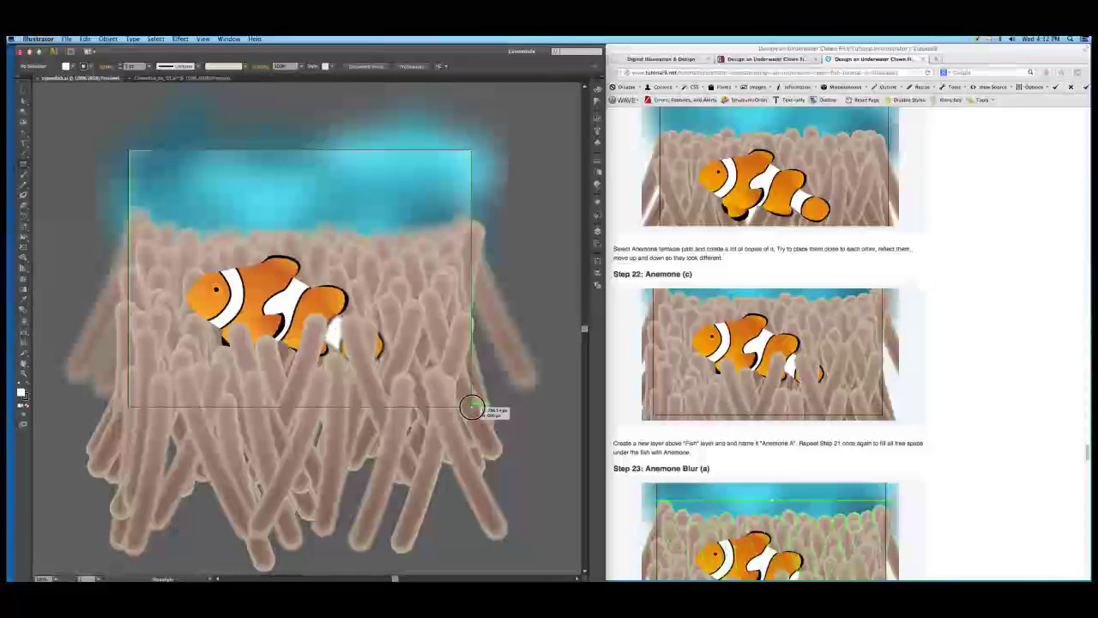
left_click_drag(470, 407, 471, 407)
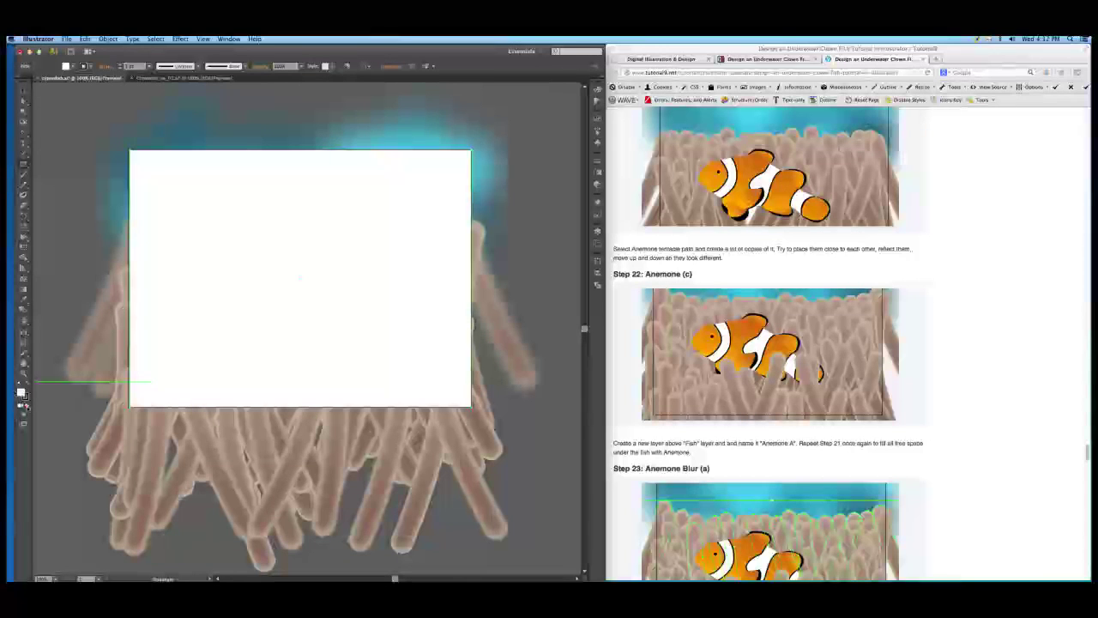
left_click(27, 403)
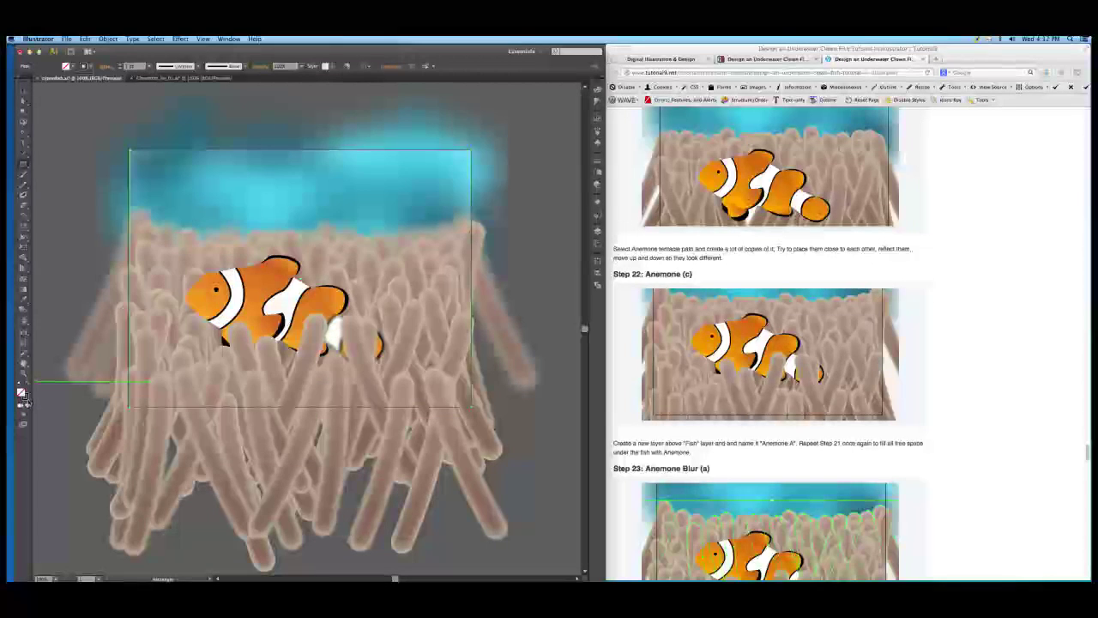
left_click(24, 396)
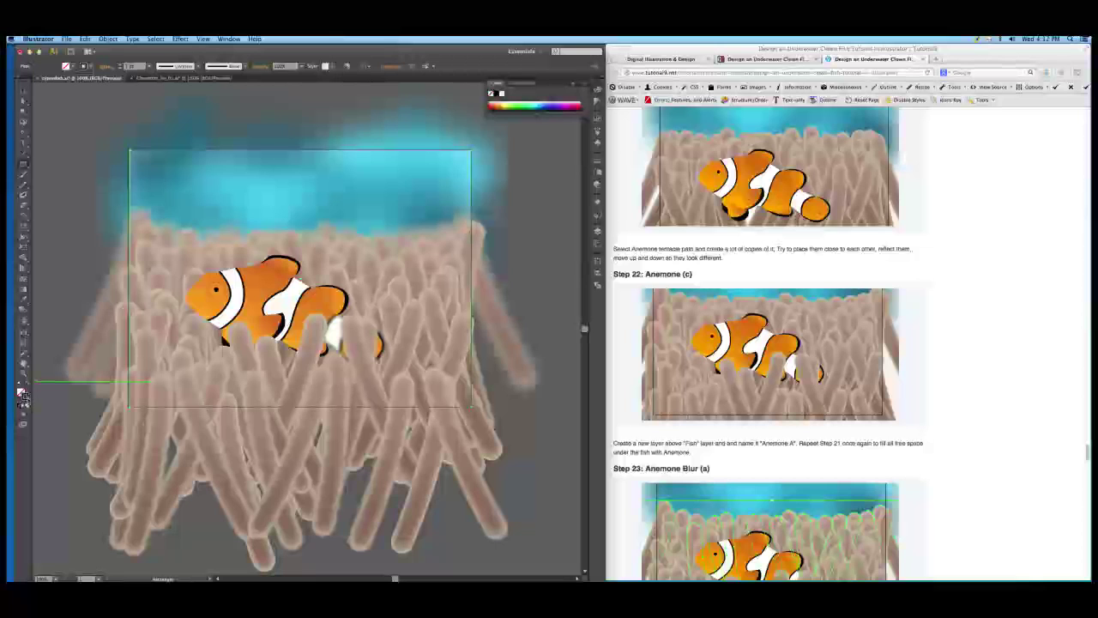
left_click(27, 404)
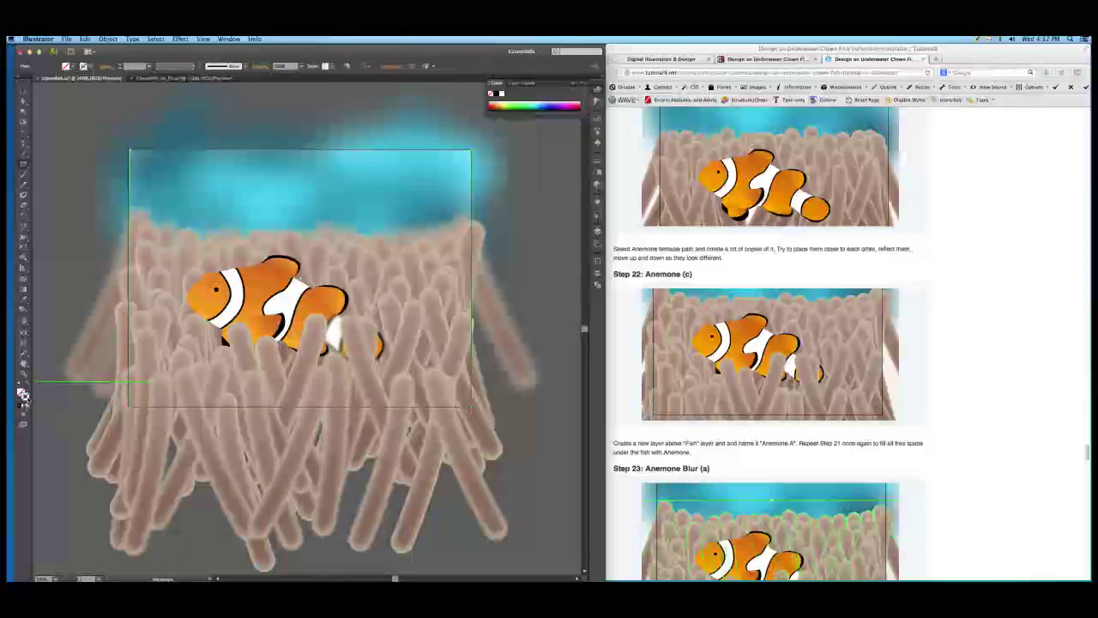
left_click(24, 396)
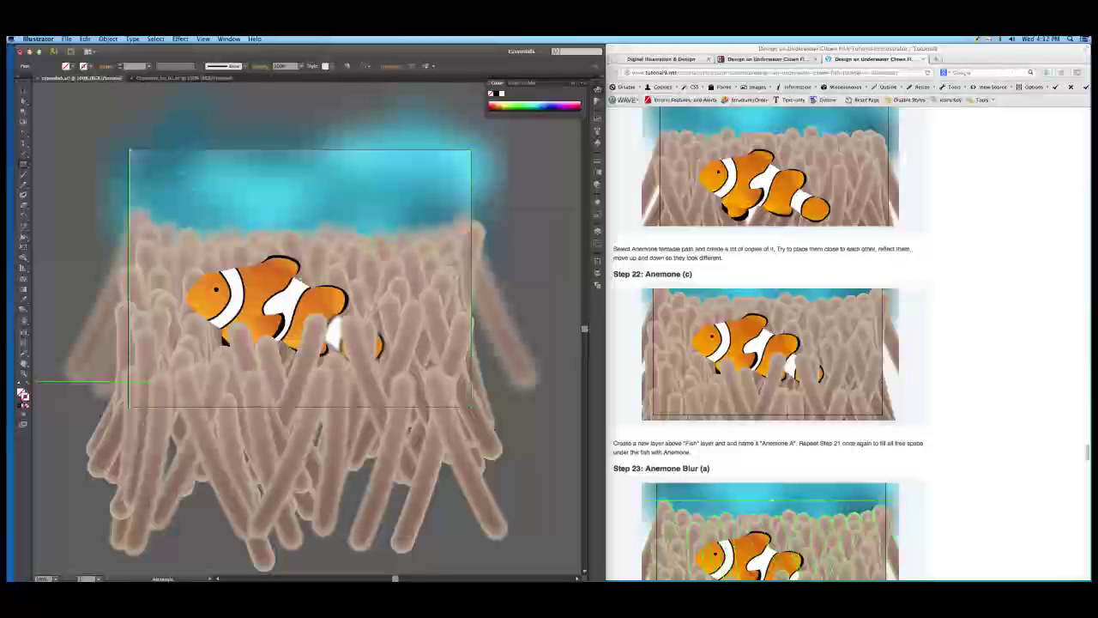
- Convert the artboard-sized rectangle into a compound path
left_click(105, 40)
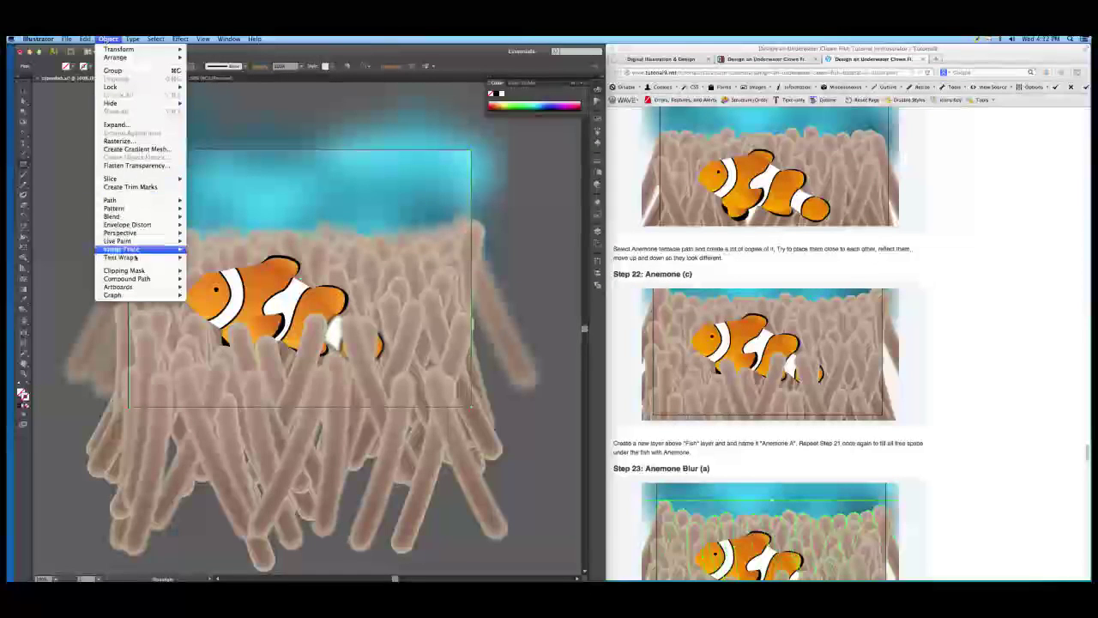
mouse_move(155, 279)
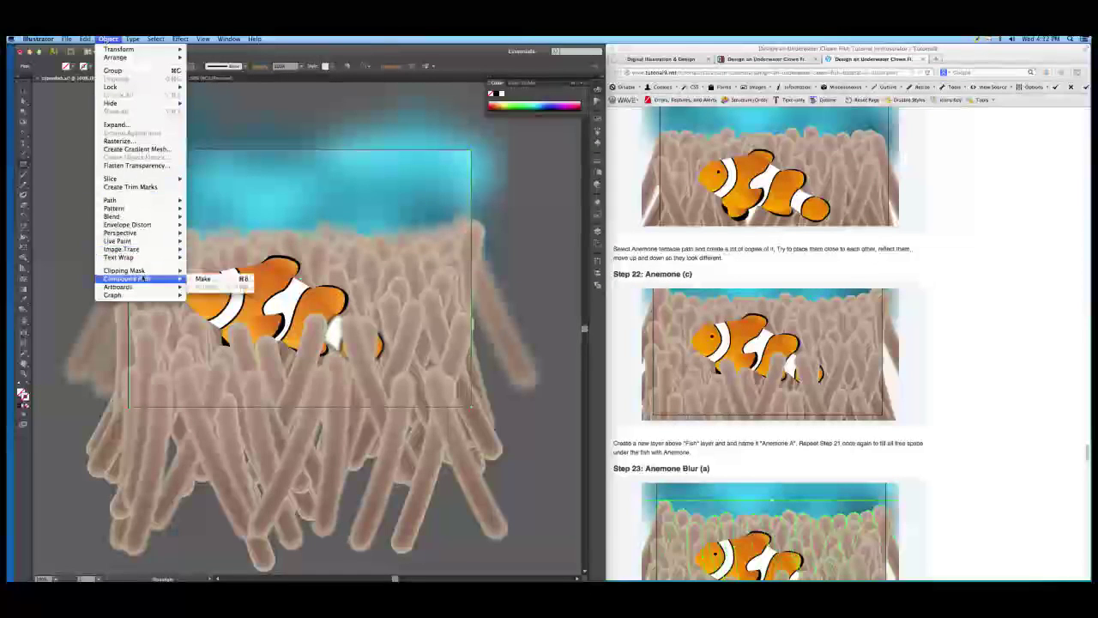
left_click(202, 280)
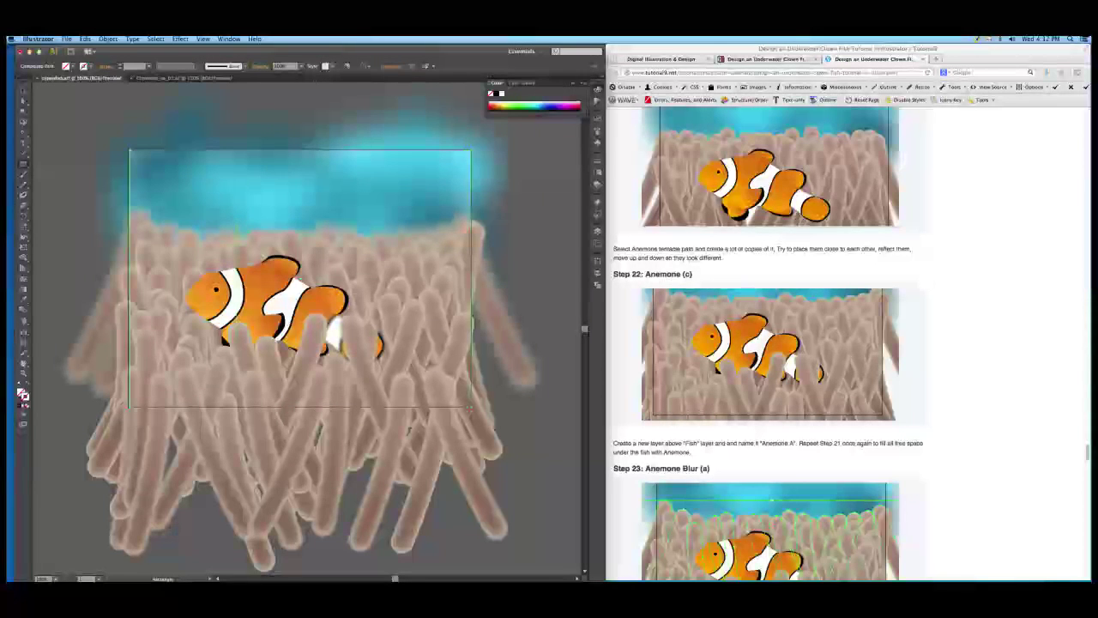
- Select all the artwork and make a clipping mask that trims it to the artboard-sized rectangle
key("v")
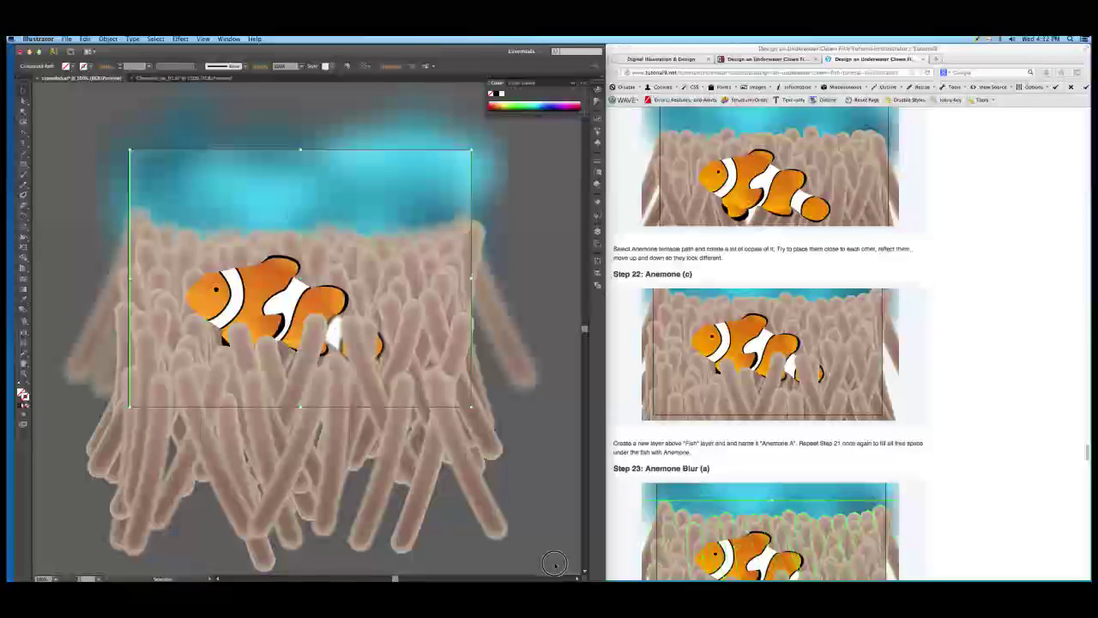
key("super+a")
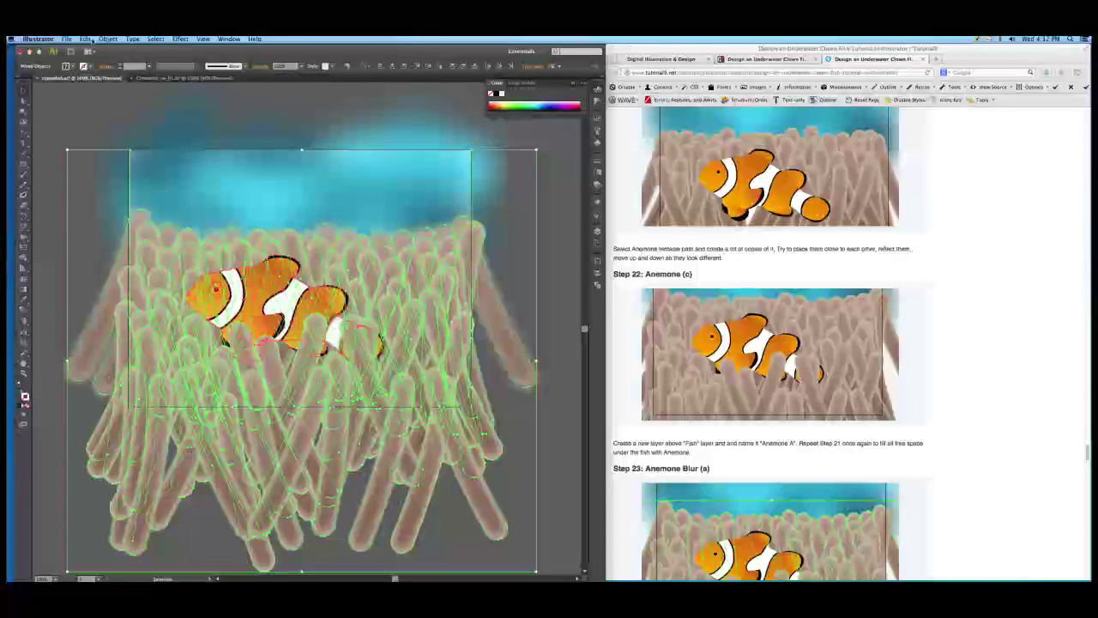
left_click(107, 40)
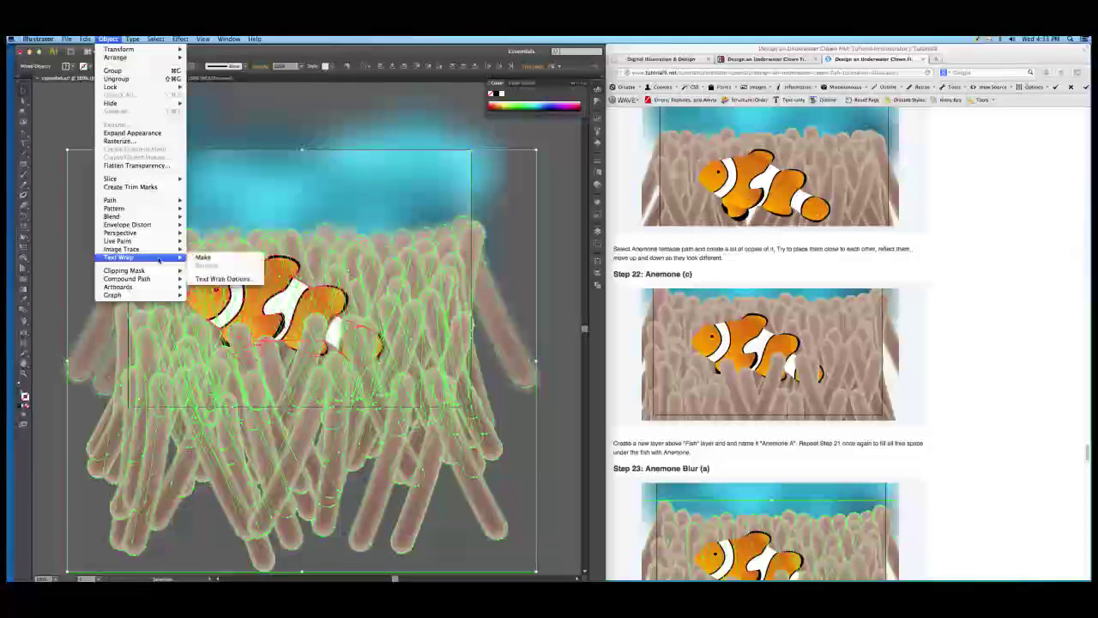
mouse_move(167, 270)
left_click(203, 271)
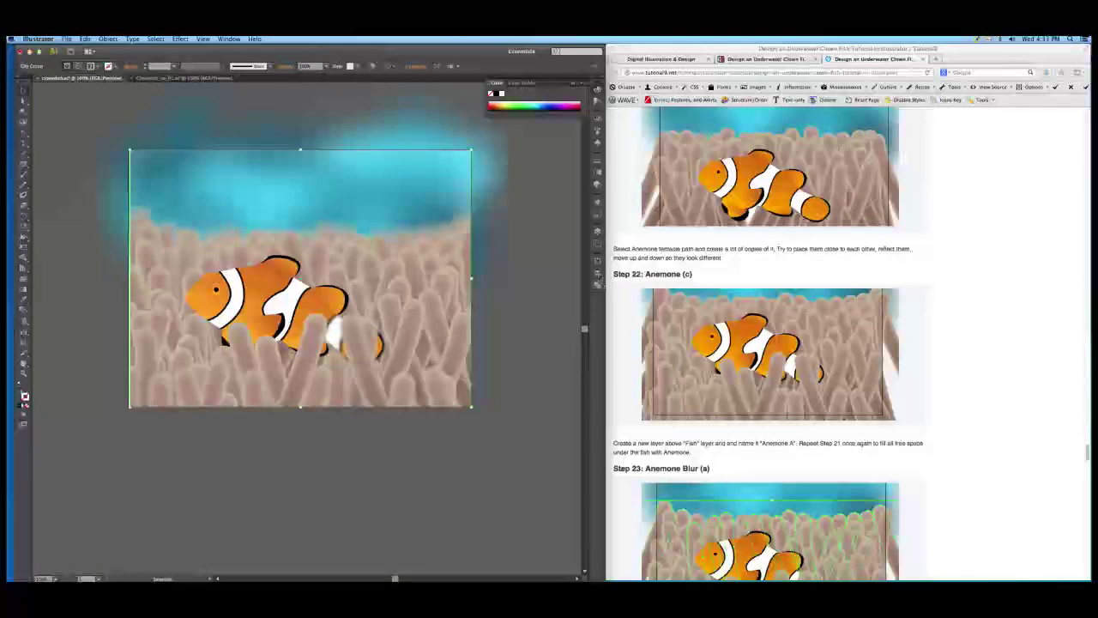
- Check the contents of the clip group in the topmost anemone layer and unlock the Background layer
left_click(598, 234)
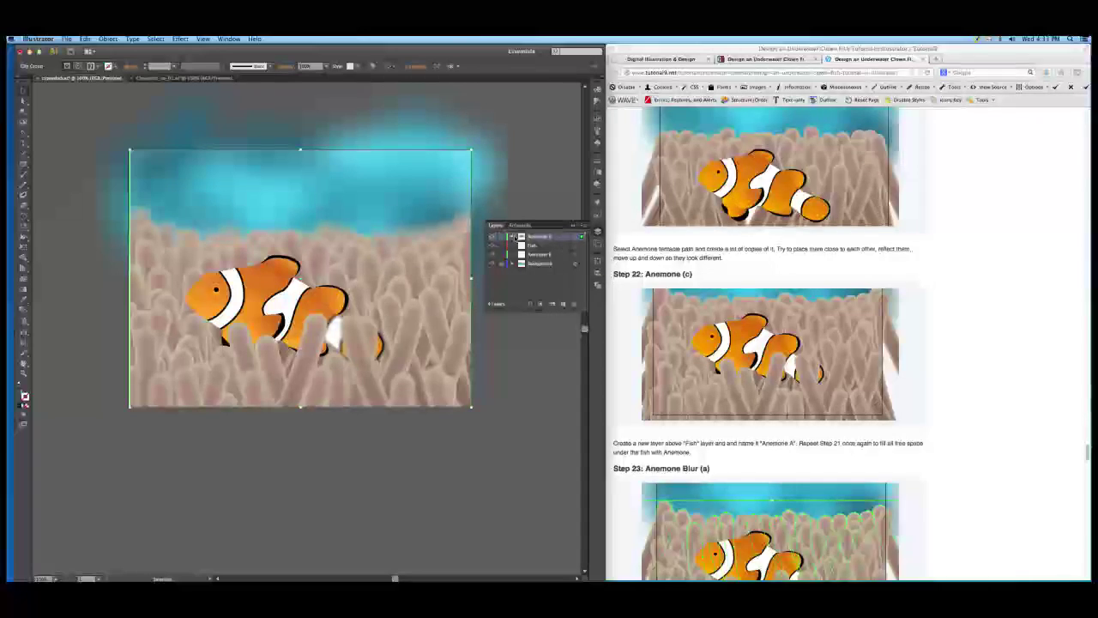
left_click(512, 236)
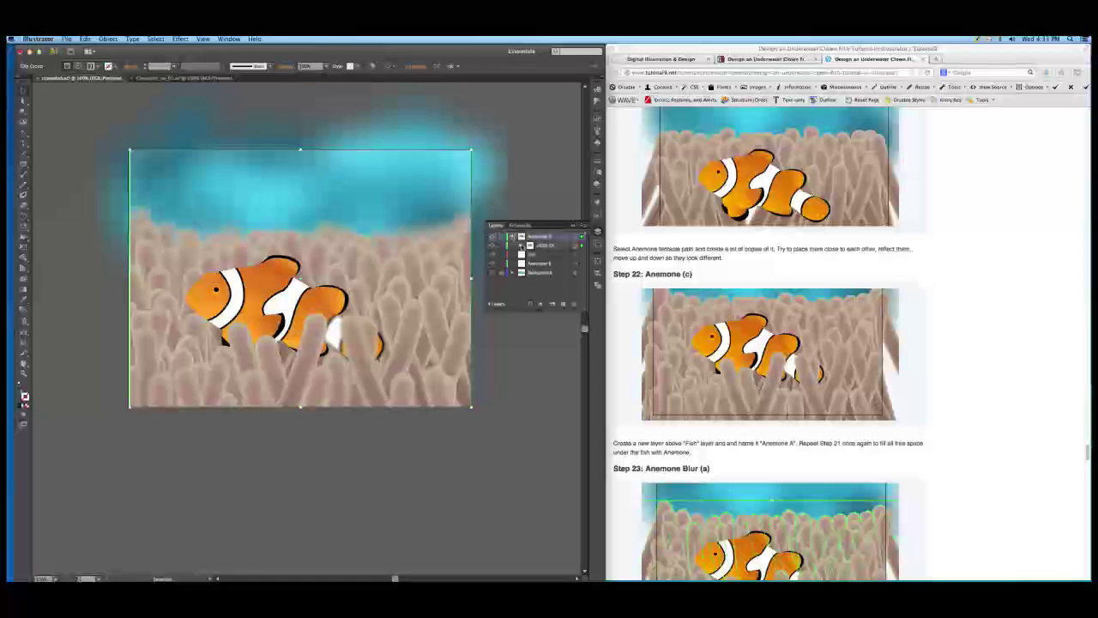
left_click(520, 245)
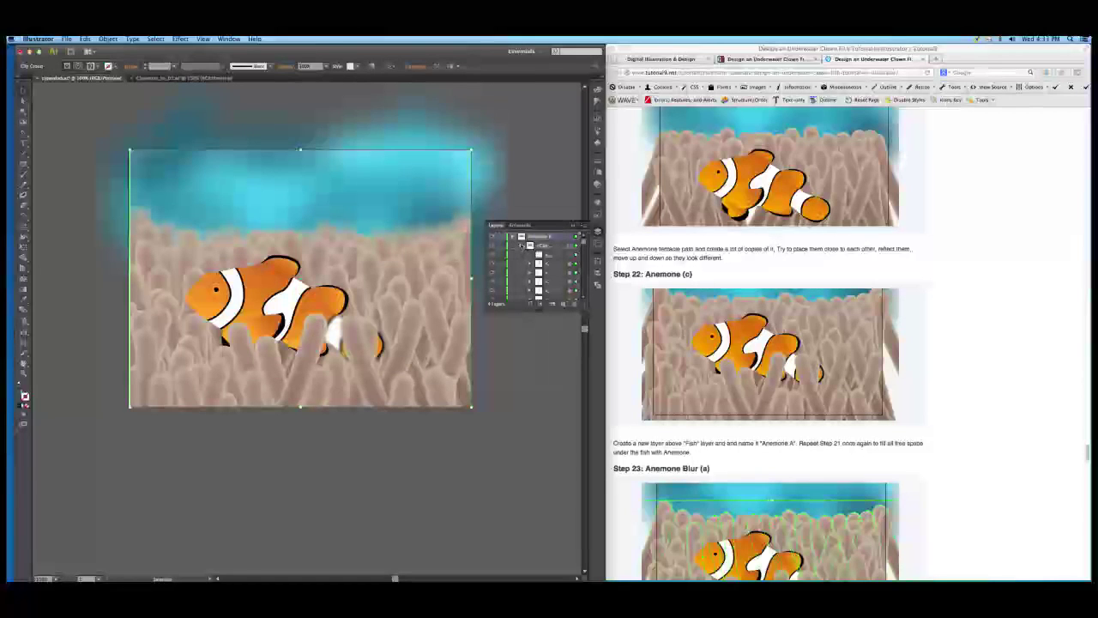
left_click(521, 245)
left_click(512, 236)
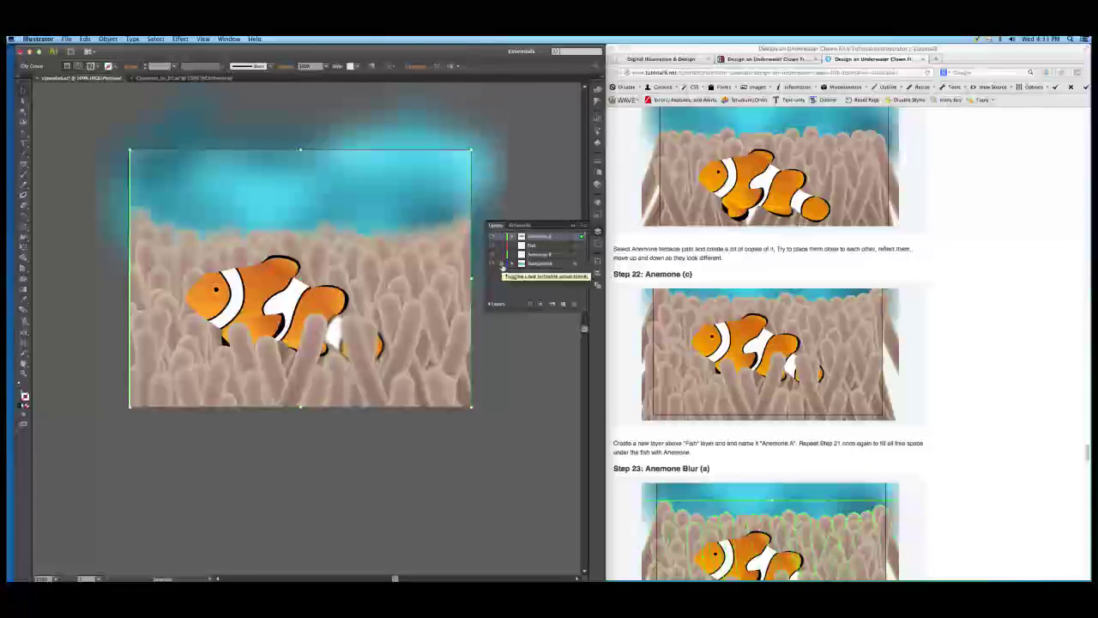
left_click(503, 265)
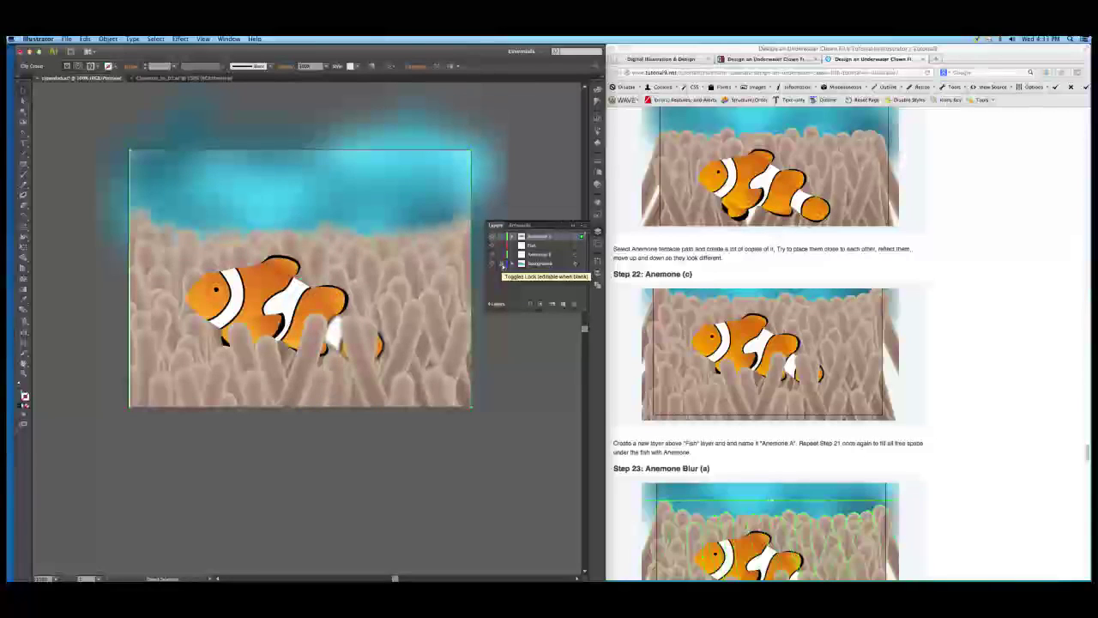
- Undo the clipping mask, select all artwork including the background, and remake the mask with the artboard-sized rectangle
key("super+z")
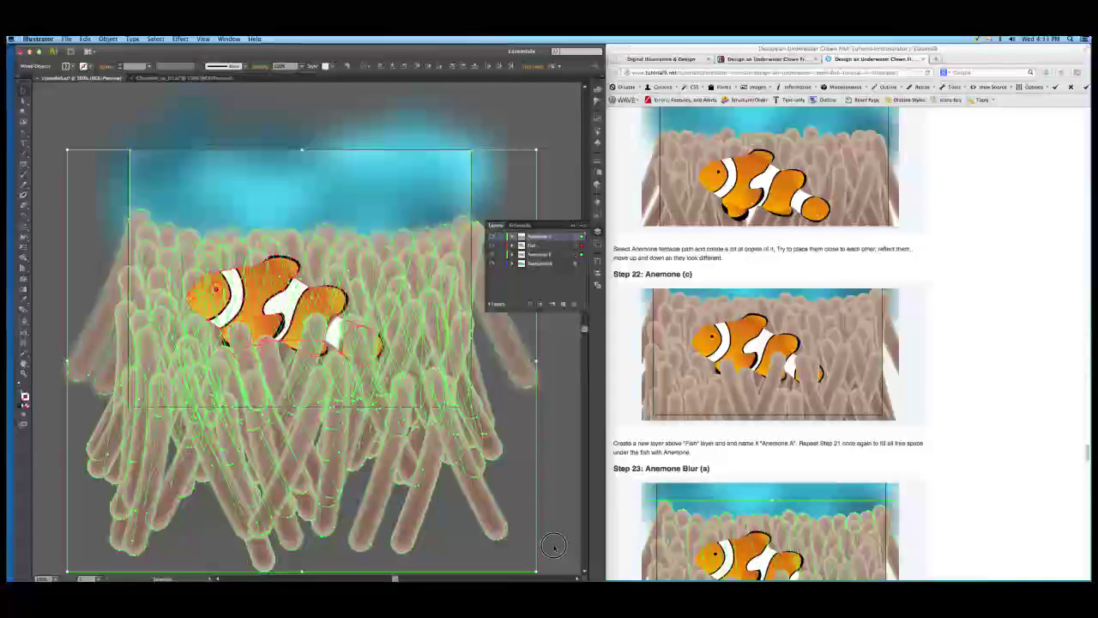
key("ctrl+a")
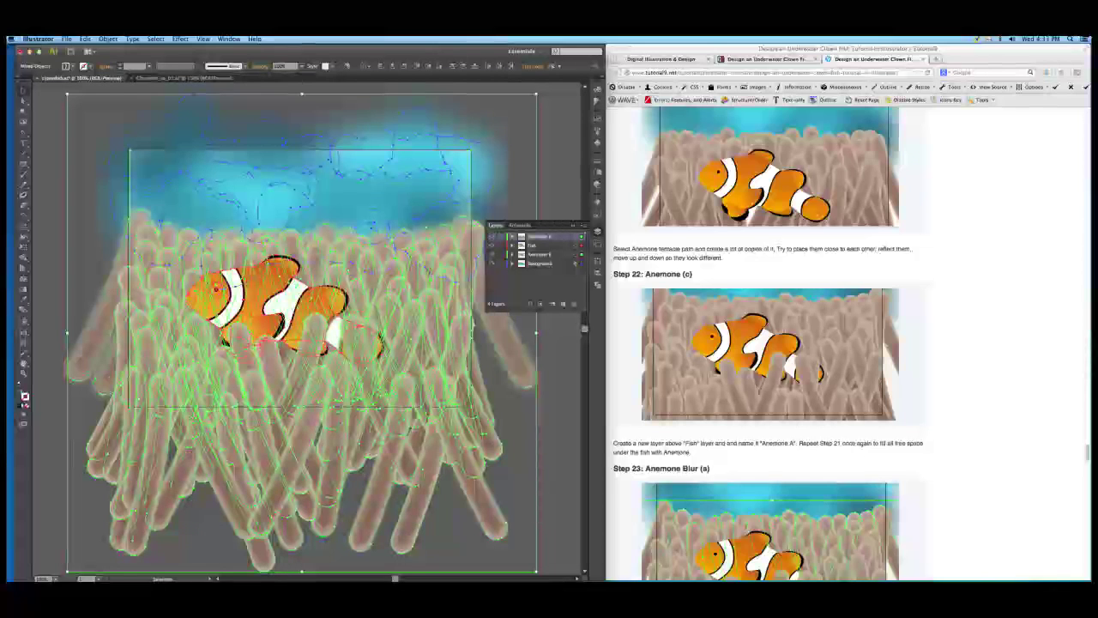
left_click(107, 39)
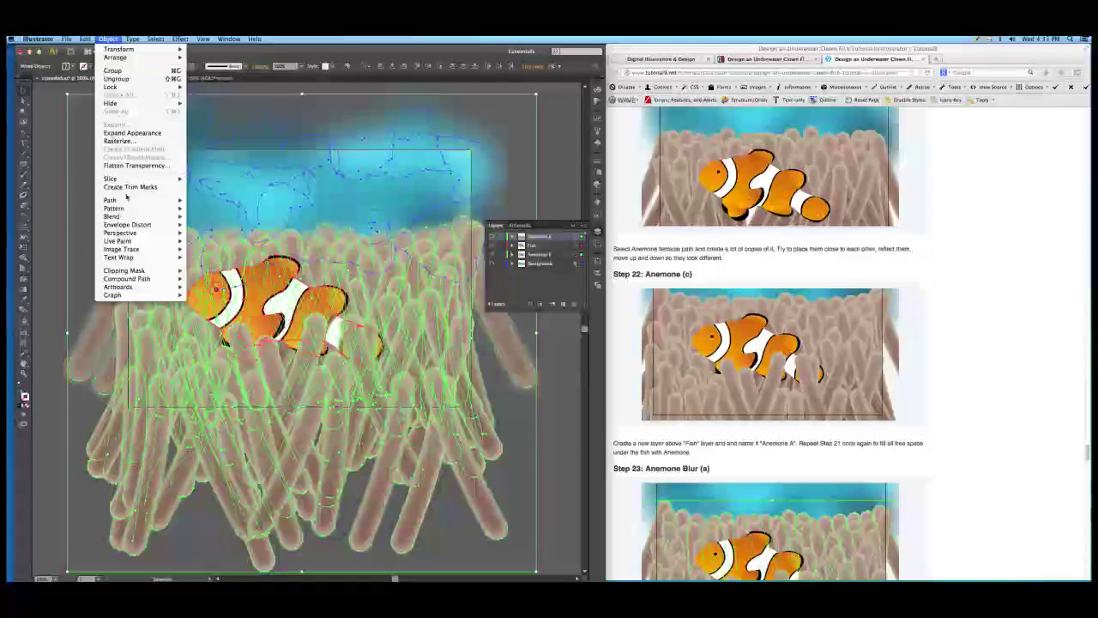
mouse_move(133, 272)
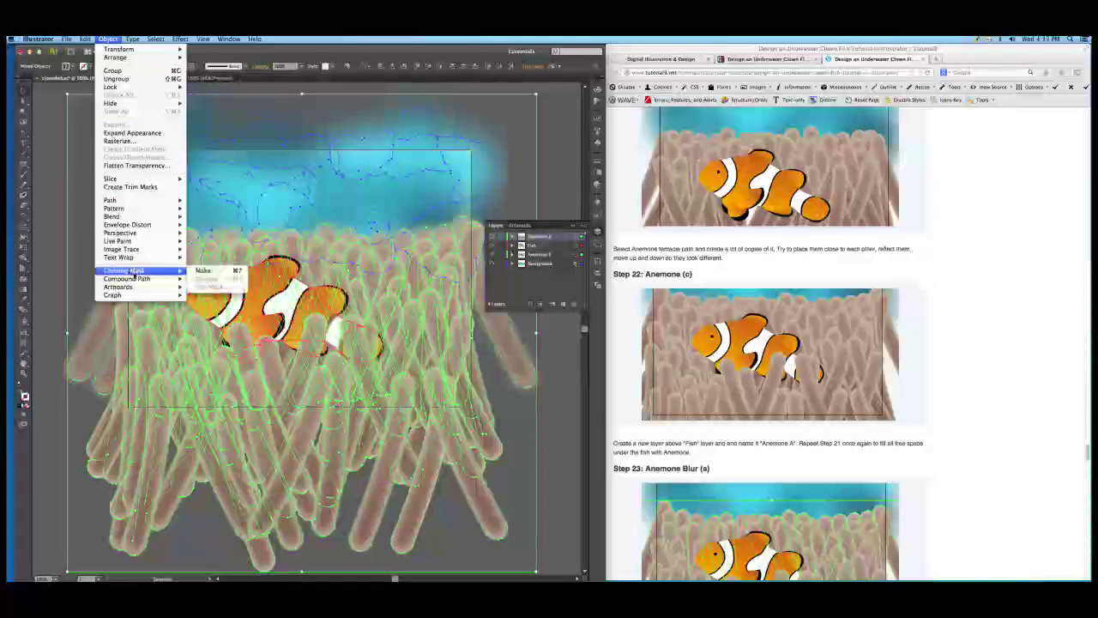
left_click(205, 272)
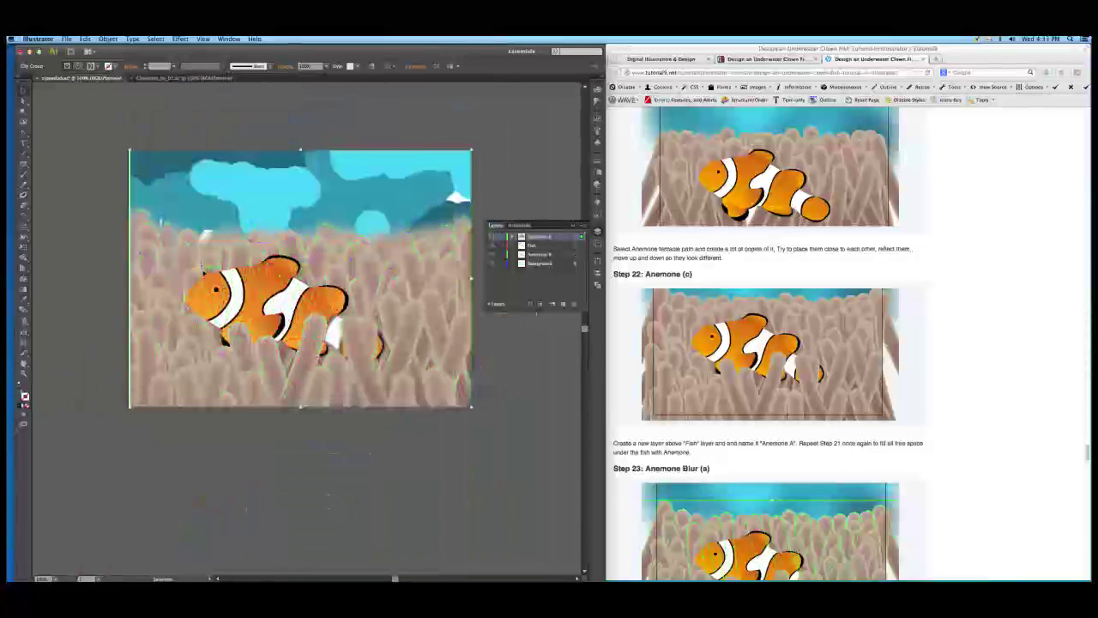
left_click(66, 208)
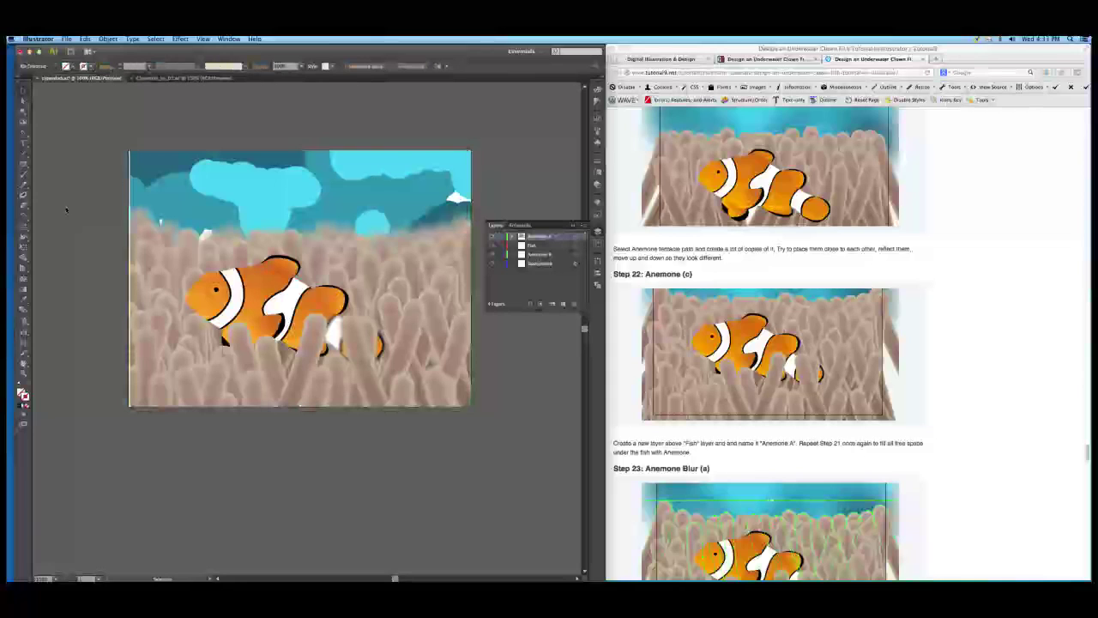